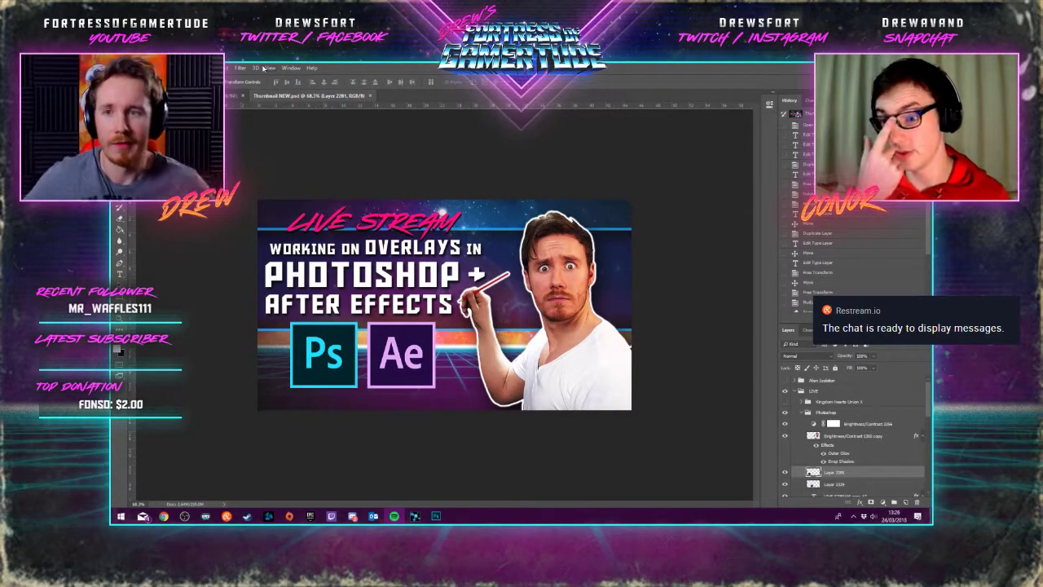
# Bring the AZTECOCELOTL LCARS overlay document to the front instead of the live-stream thumbnail
pyautogui.click(227, 96)
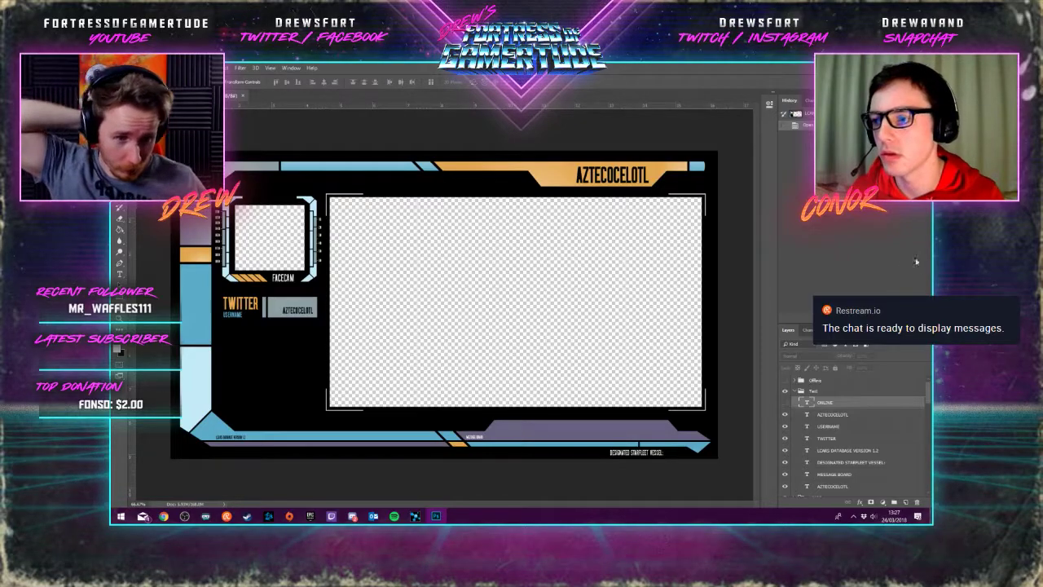
# Browse to the A Brit in Japan folder inside Dropbox
pyautogui.click(121, 516)
pyautogui.click(546, 373)
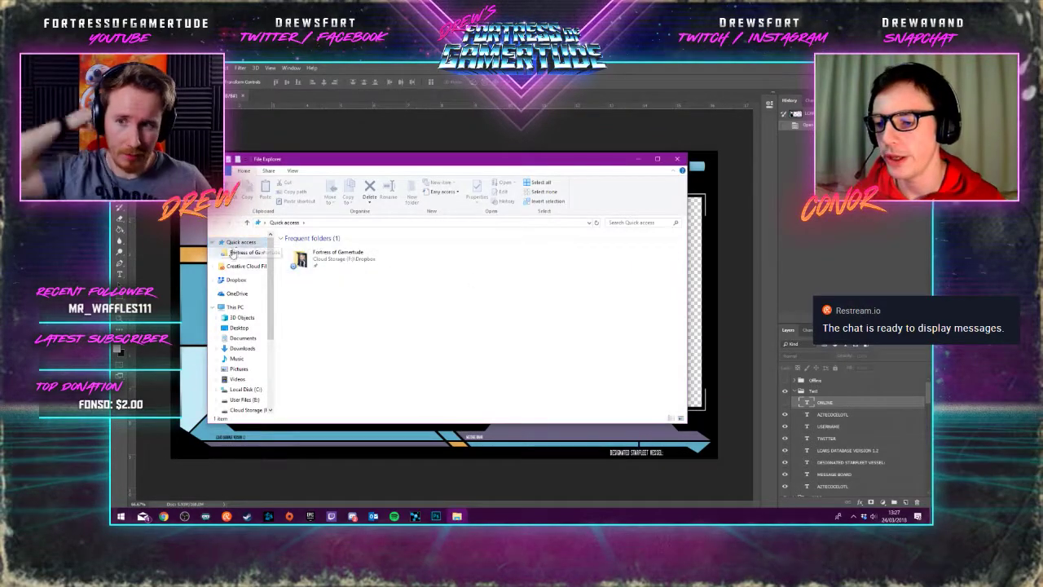
pyautogui.doubleClick(292, 256)
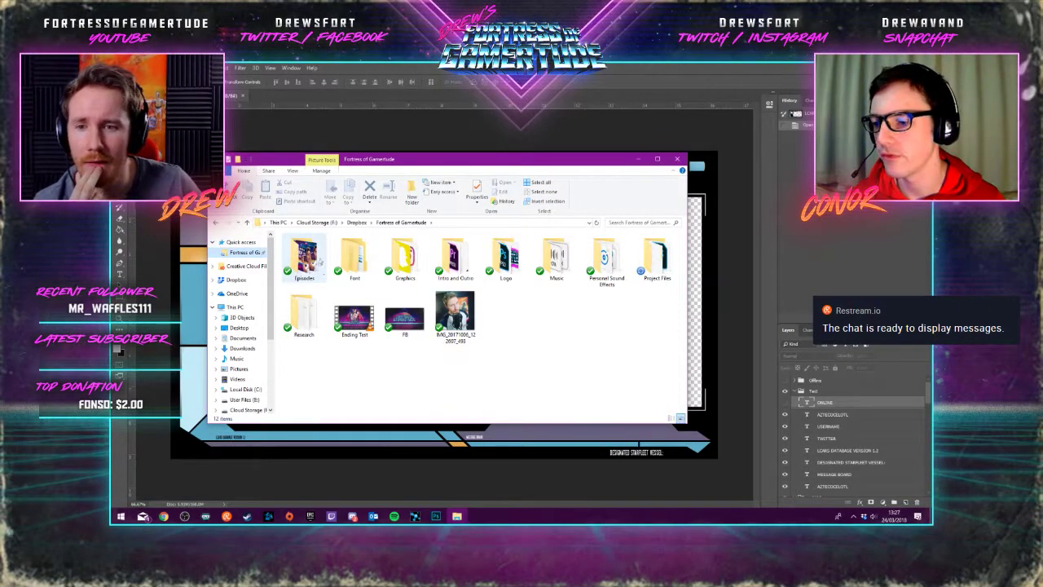
pyautogui.click(357, 223)
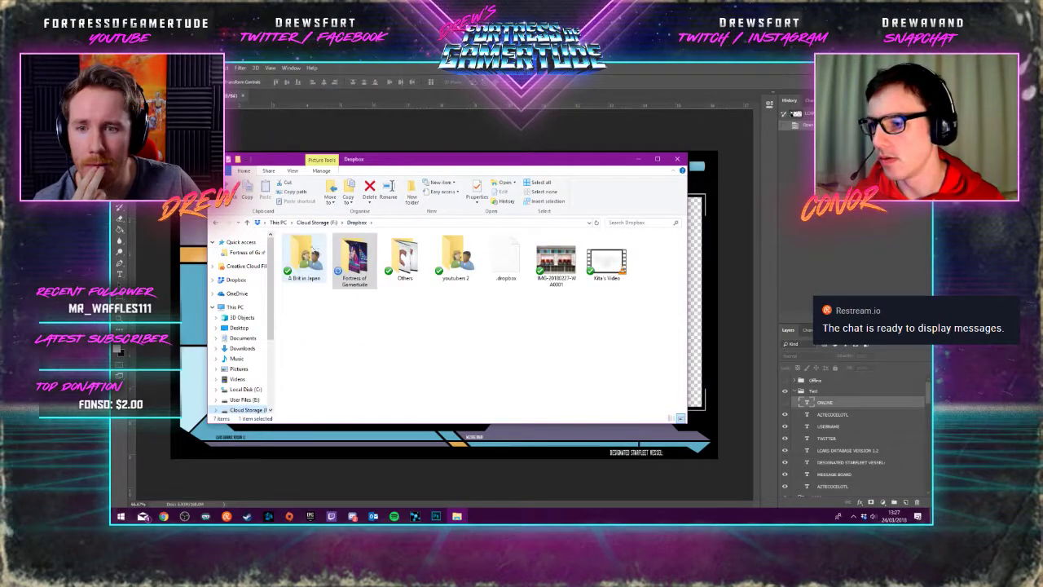
pyautogui.doubleClick(361, 319)
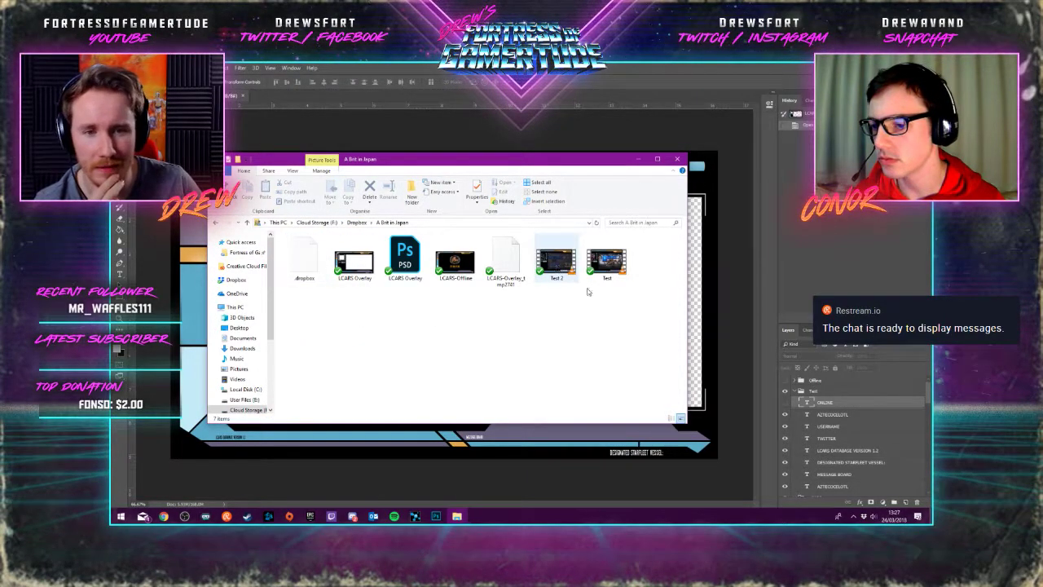
# Delete the Test and Test 2 videos for everyone
pyautogui.moveTo(603, 308); pyautogui.dragTo(563, 254)
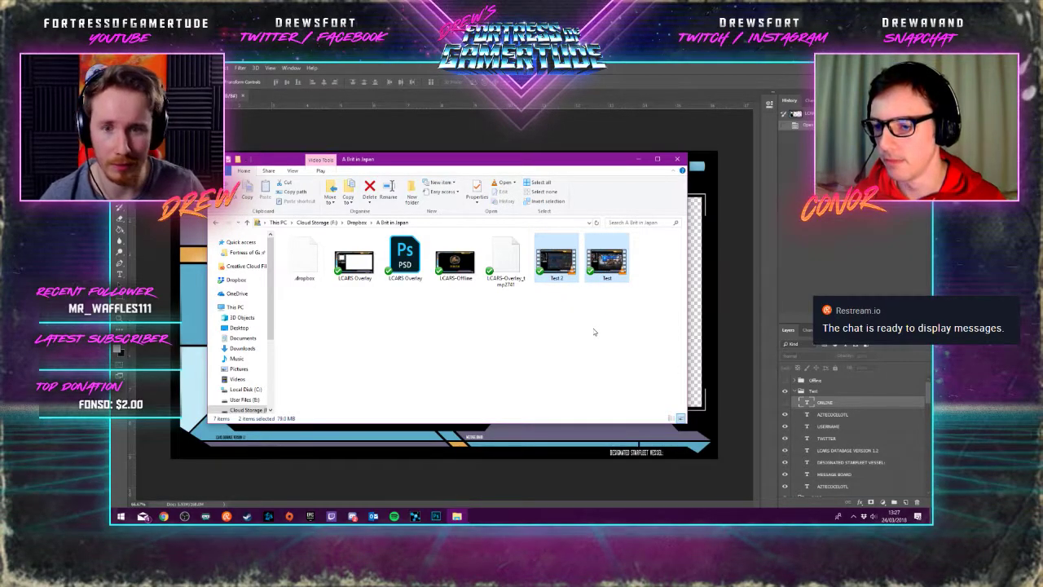
pyautogui.press('Delete')
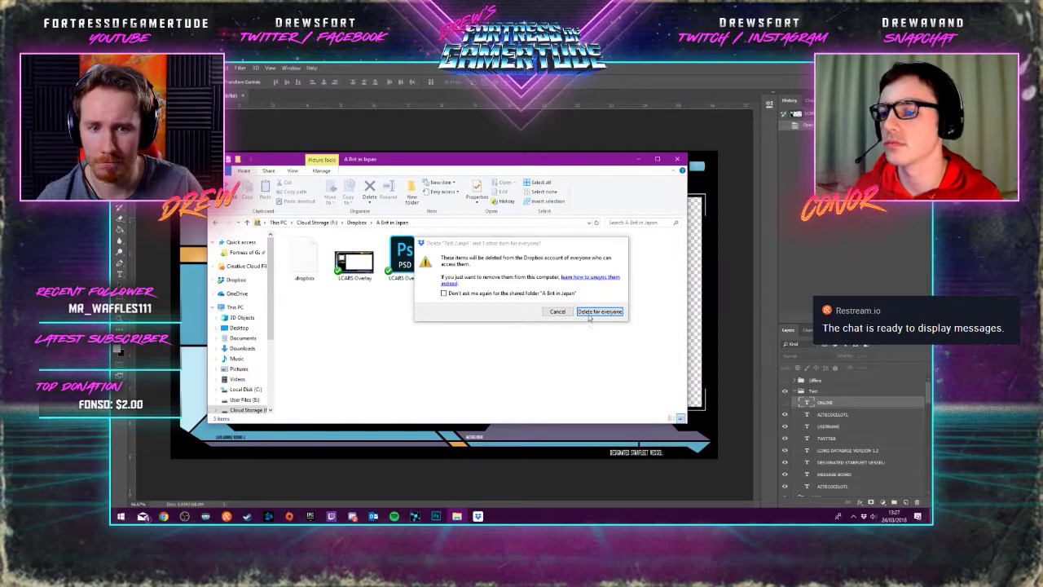
pyautogui.click(600, 311)
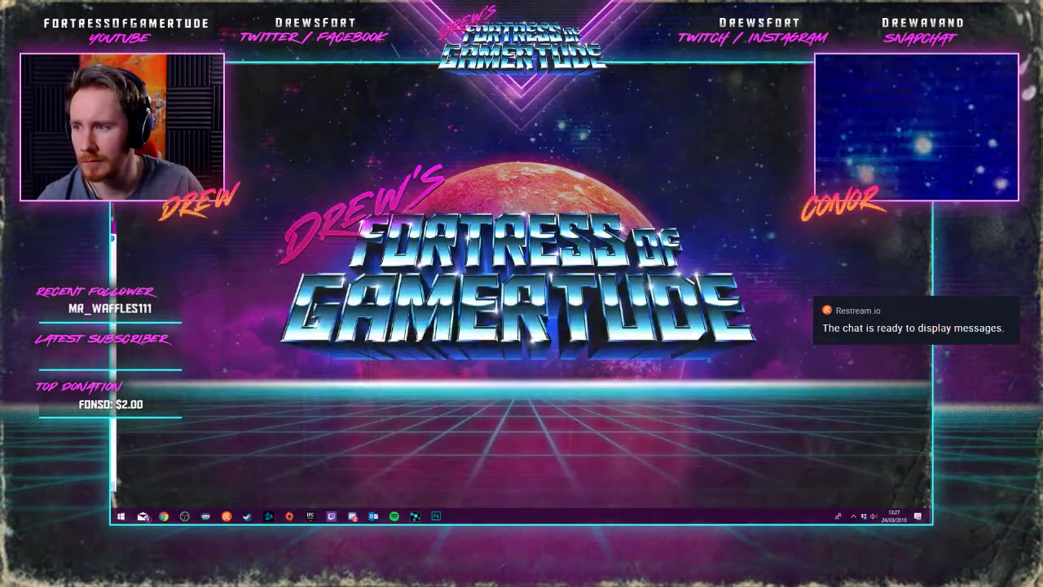
# Move the A Brit in Japan folder window higher, then return to Photoshop's LCARS overlay
pyautogui.press('super+e')
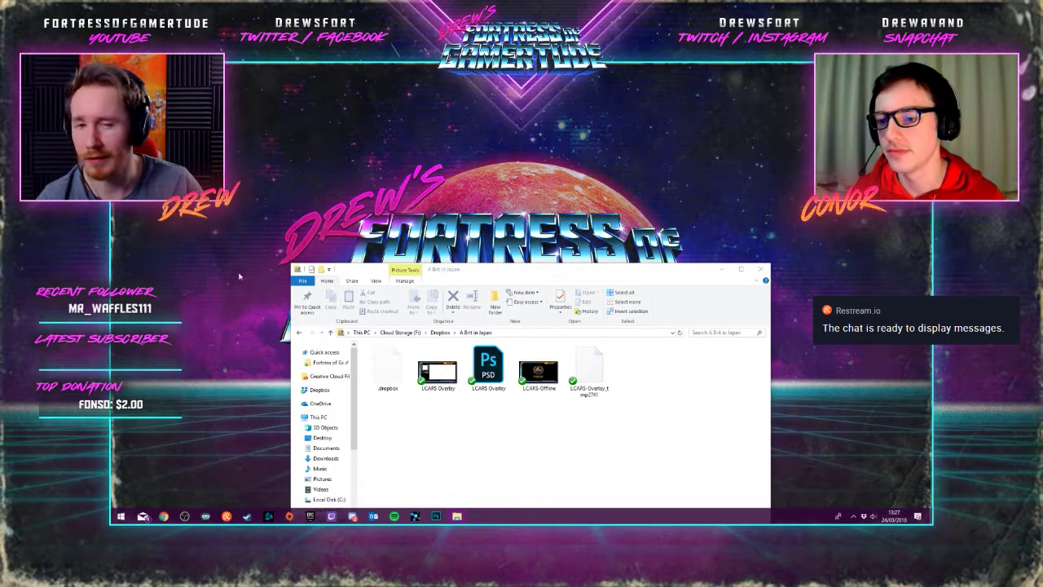
pyautogui.click(485, 280)
pyautogui.moveTo(539, 269); pyautogui.dragTo(539, 204)
pyautogui.click(436, 516)
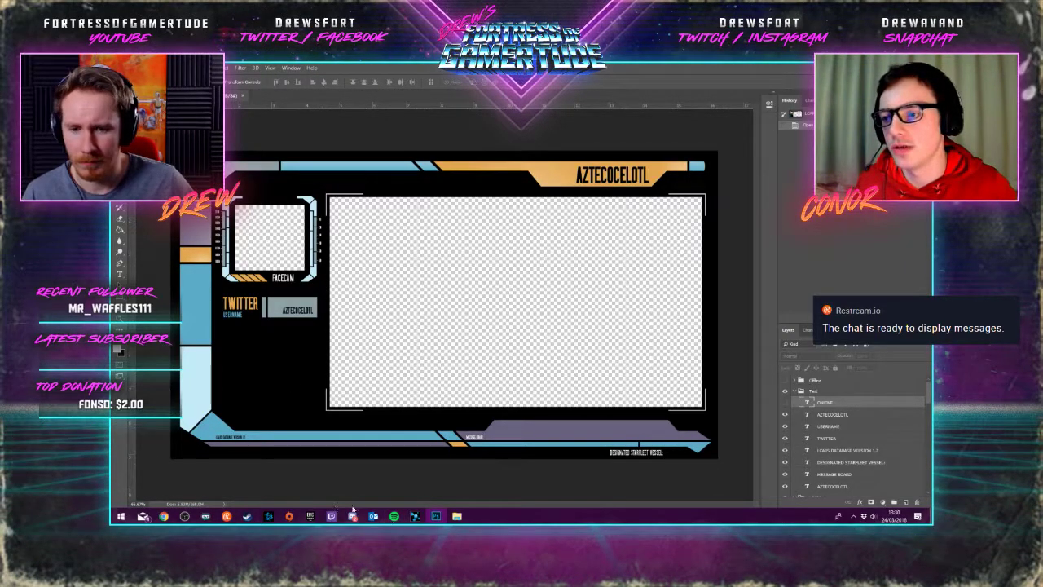
# Reopen the folder window and look inside the Videos folder's A Brit in Japan folder
pyautogui.click(456, 517)
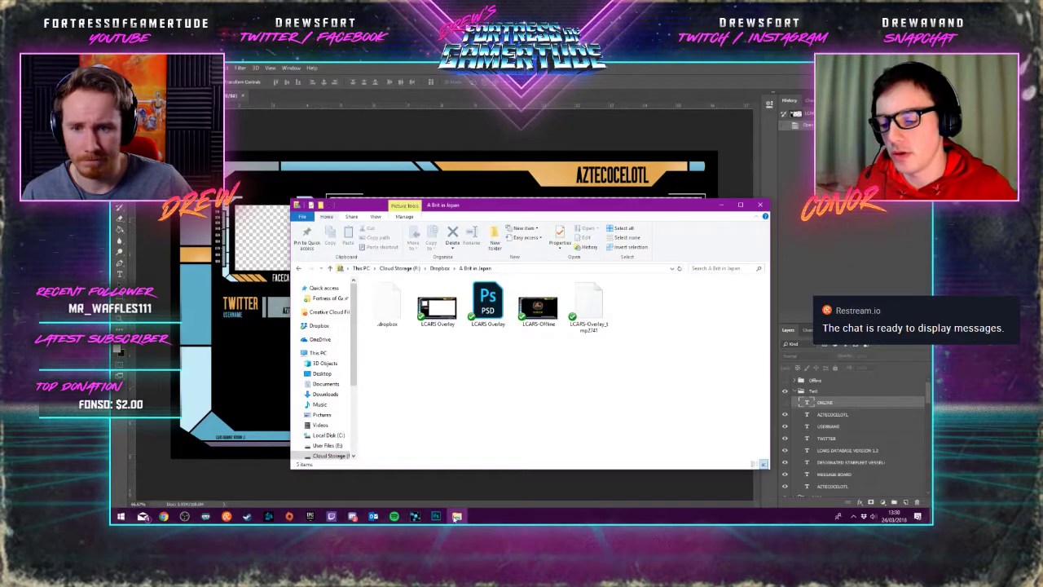
pyautogui.click(323, 425)
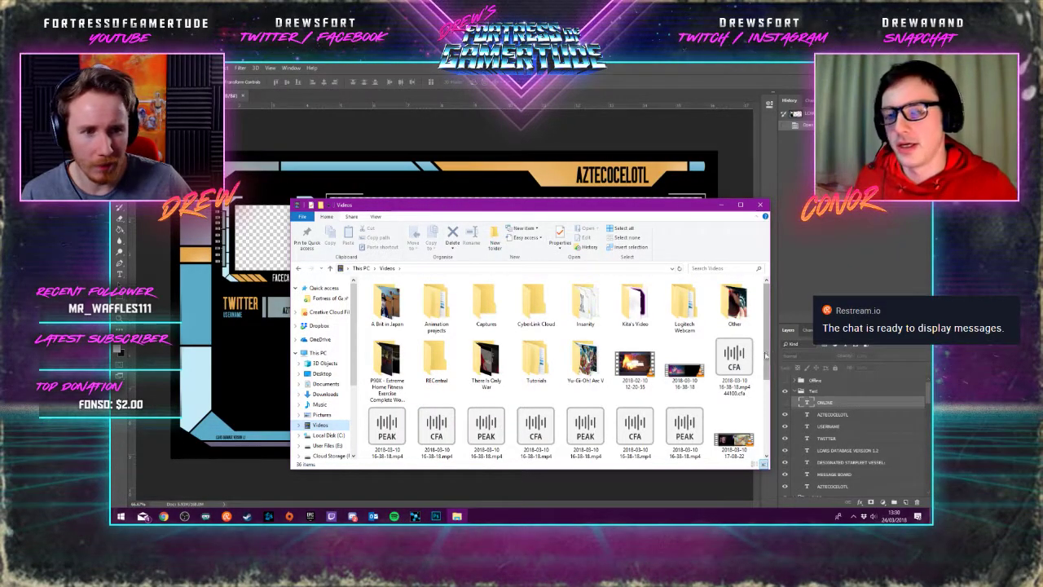
pyautogui.scroll(-3, 769, 355)
pyautogui.scroll(3, 766, 349)
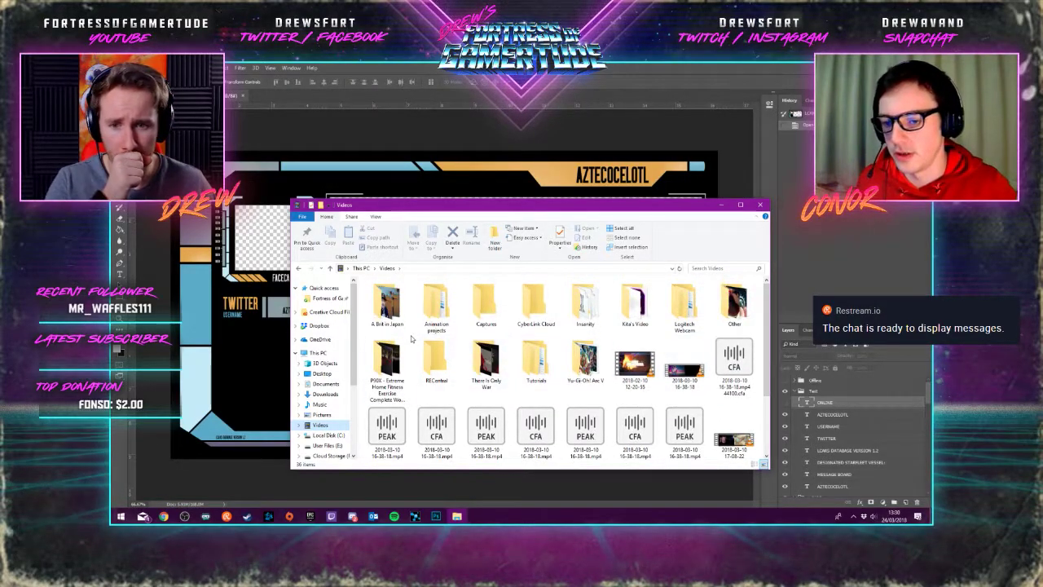
pyautogui.doubleClick(387, 304)
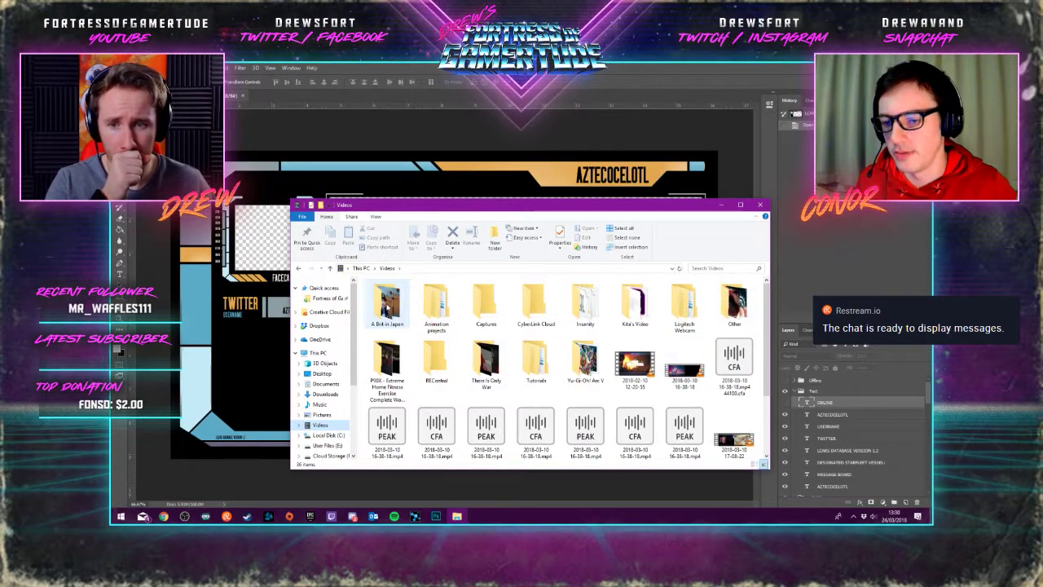
pyautogui.click(299, 268)
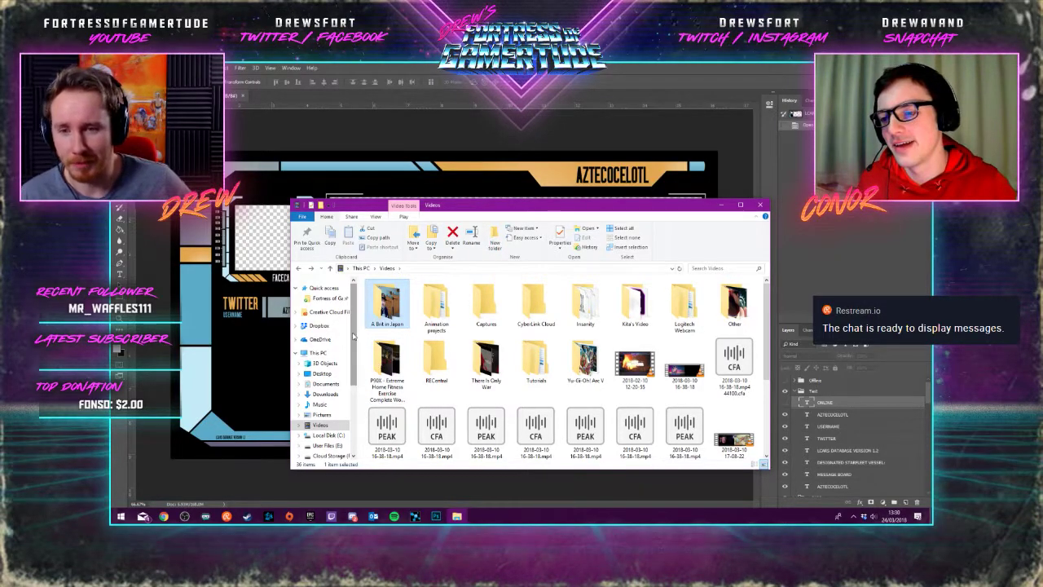
# Locate the Blinking Online video in Fortress of Gamertude > Project Files > Twitch
pyautogui.click(330, 298)
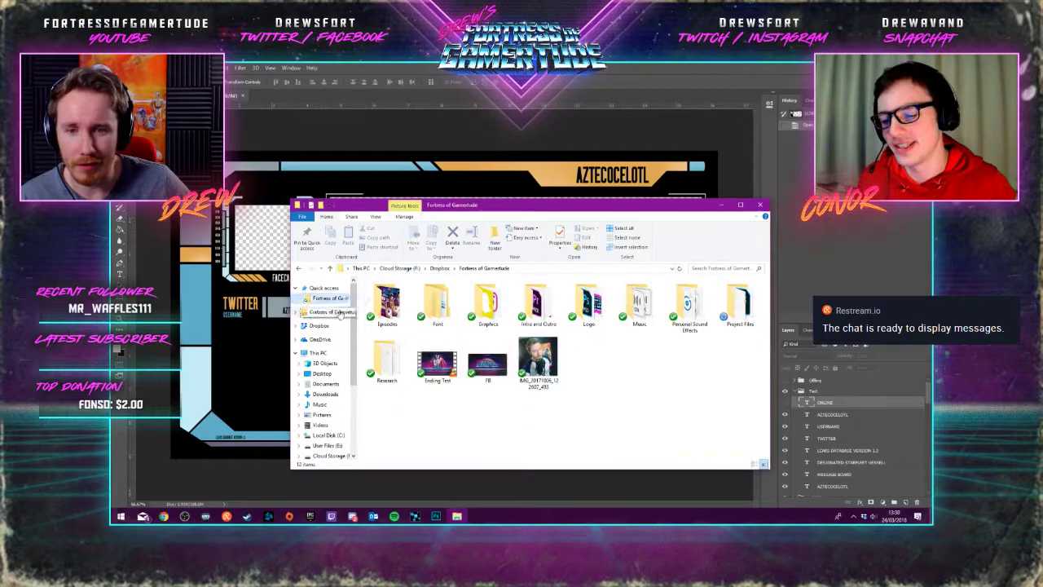
pyautogui.doubleClick(733, 308)
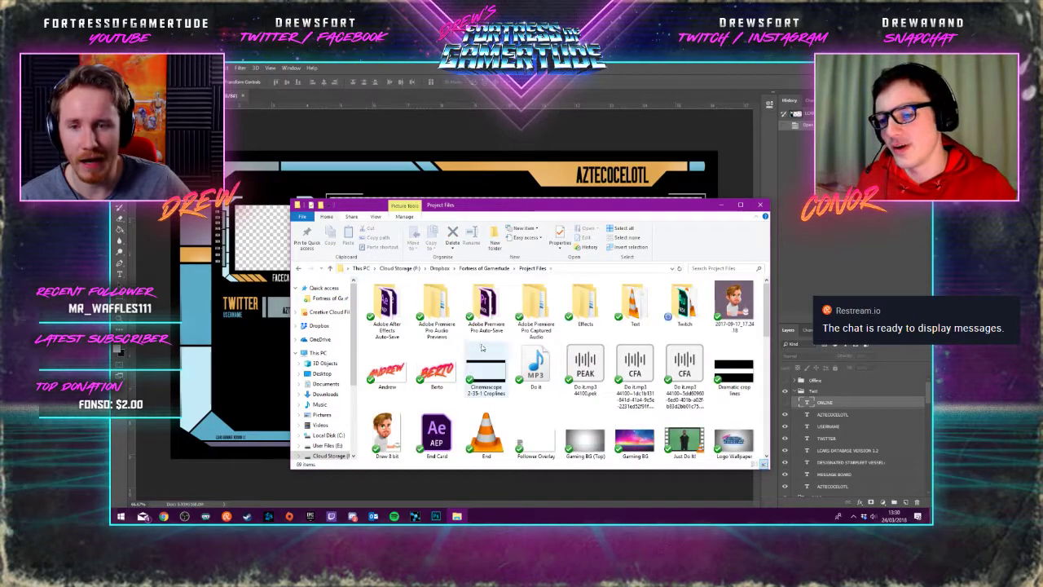
pyautogui.doubleClick(684, 308)
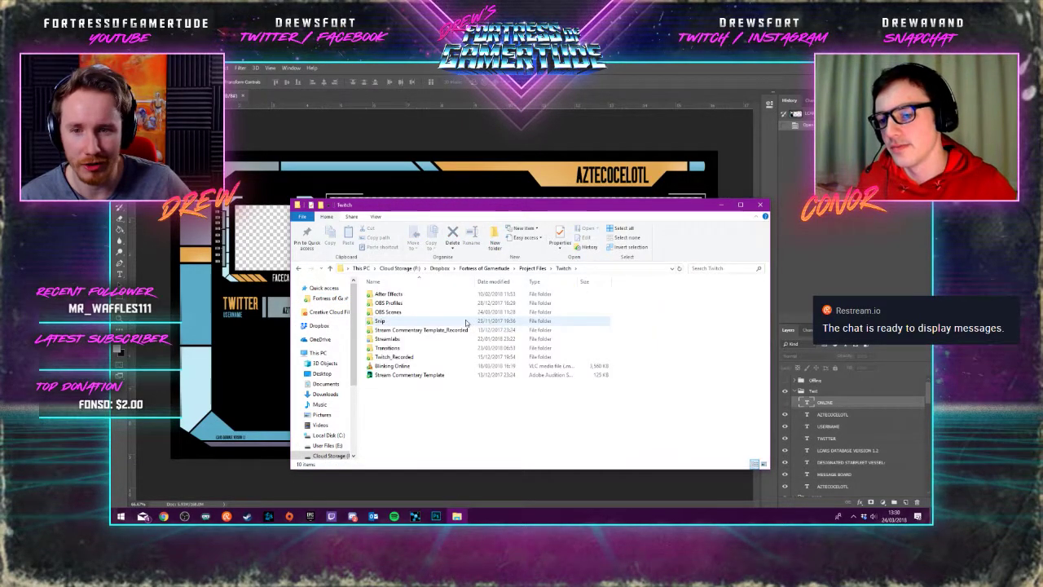
pyautogui.click(418, 369)
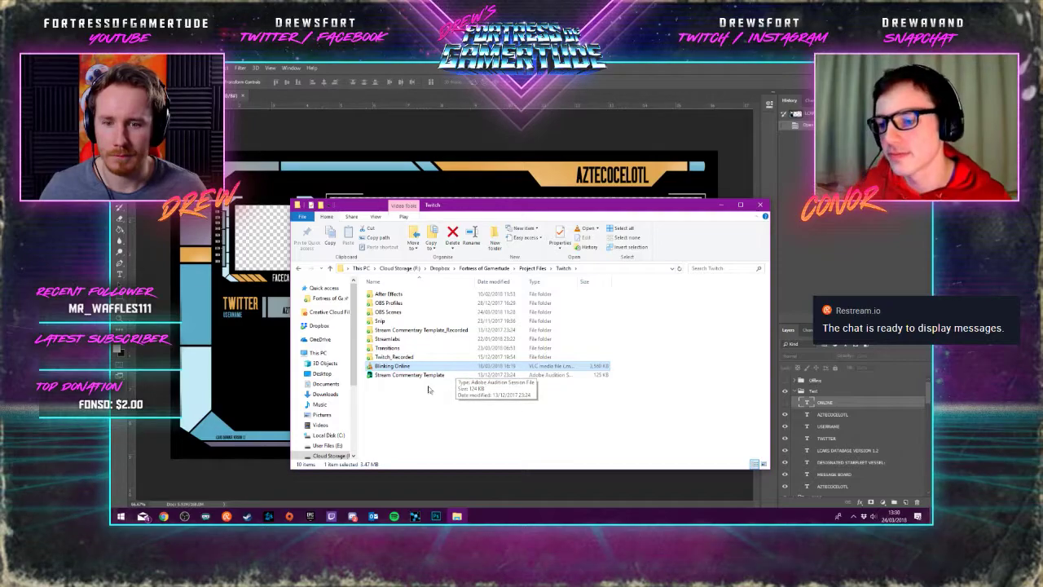
# Paste the Blinking Online video into the A Brit in Japan folder, then go back to Dropbox
pyautogui.click(328, 299)
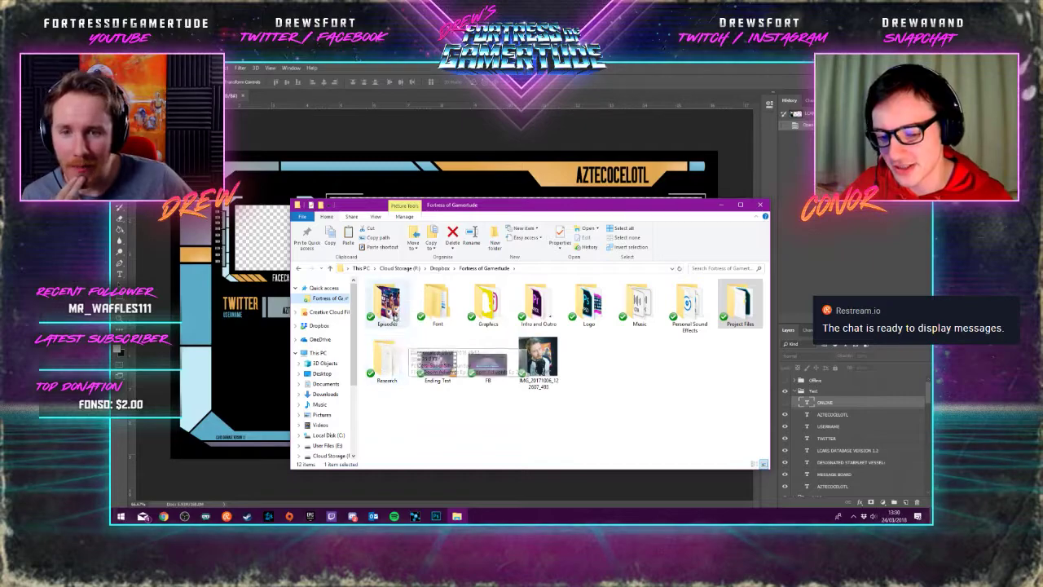
pyautogui.click(444, 269)
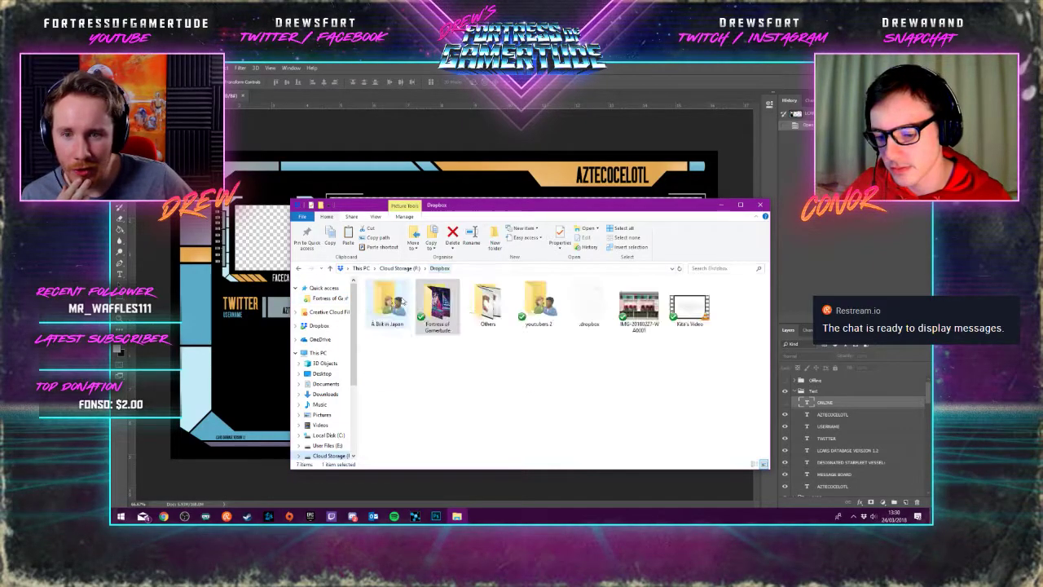
pyautogui.doubleClick(388, 303)
pyautogui.hotkey('ctrl', 'v')
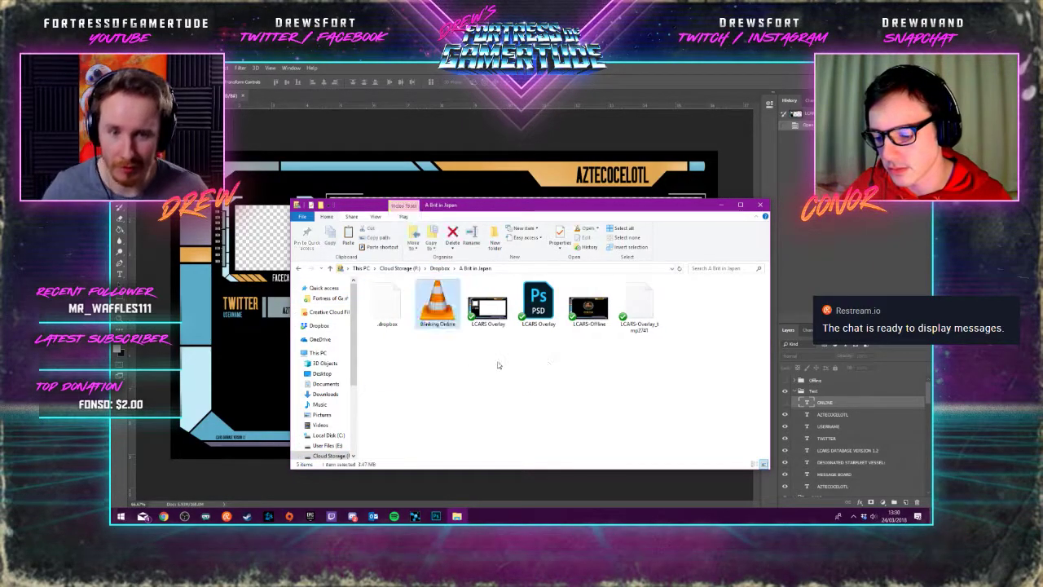
pyautogui.click(478, 349)
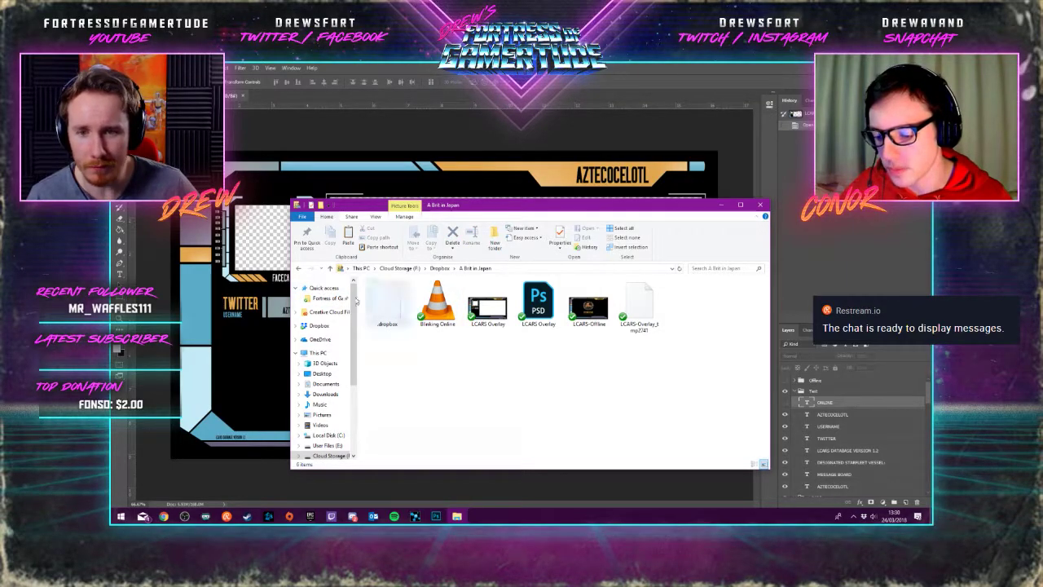
pyautogui.click(300, 268)
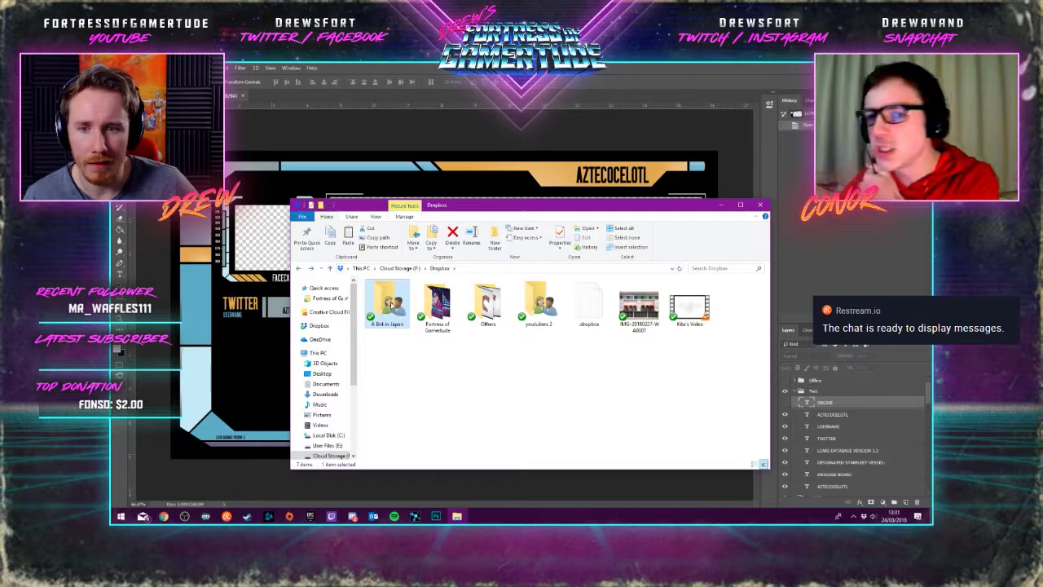
# Find the LCARS scene file in Fortress of Gamertude > Project Files > Twitch > OBS Scenes
pyautogui.doubleClick(391, 305)
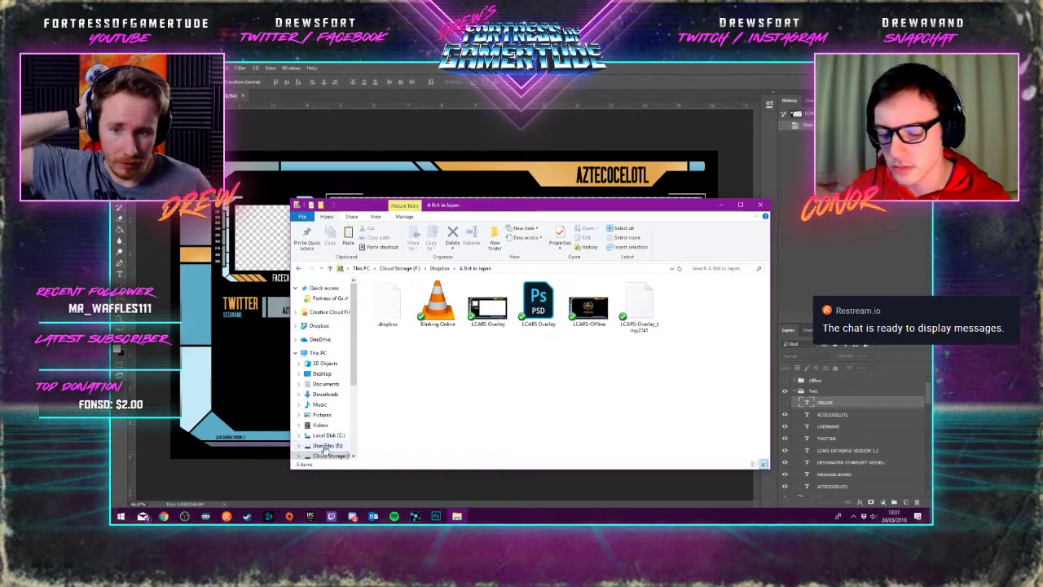
pyautogui.click(330, 299)
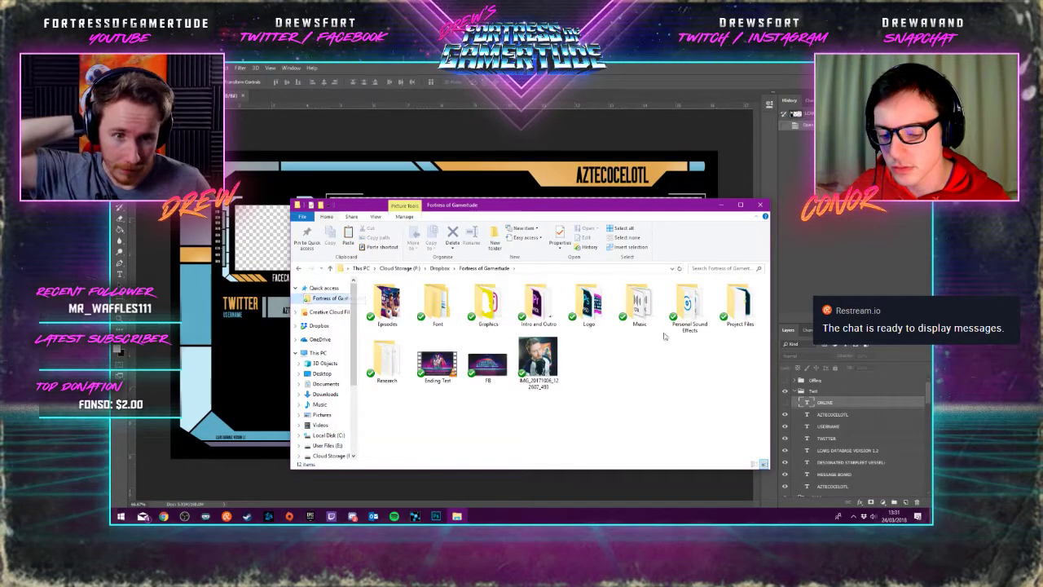
pyautogui.doubleClick(740, 308)
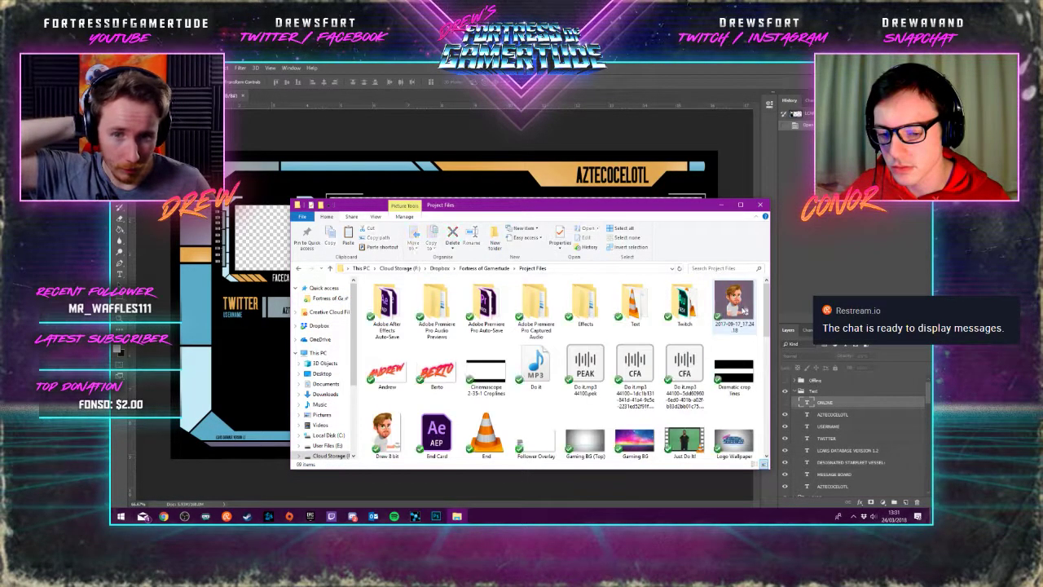
pyautogui.doubleClick(685, 306)
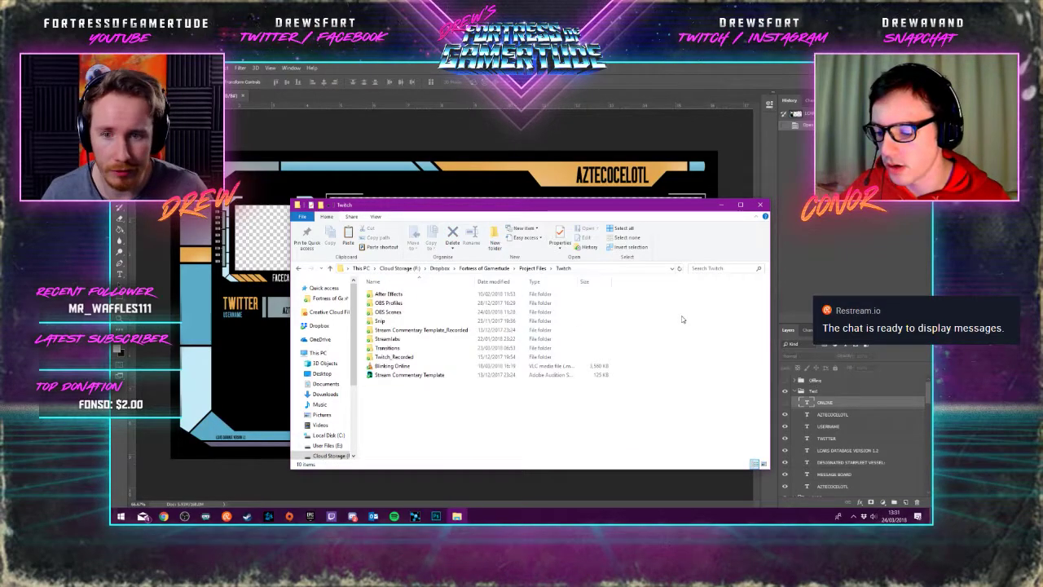
pyautogui.doubleClick(411, 312)
pyautogui.click(403, 296)
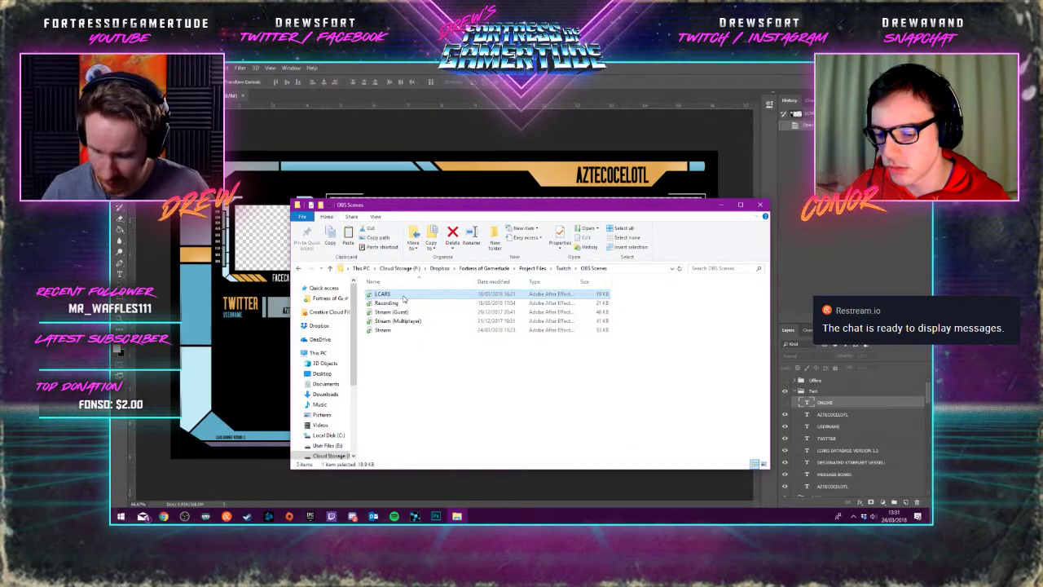
# Return to the A Bit in Japan folder in Dropbox and move the window aside
pyautogui.click(341, 298)
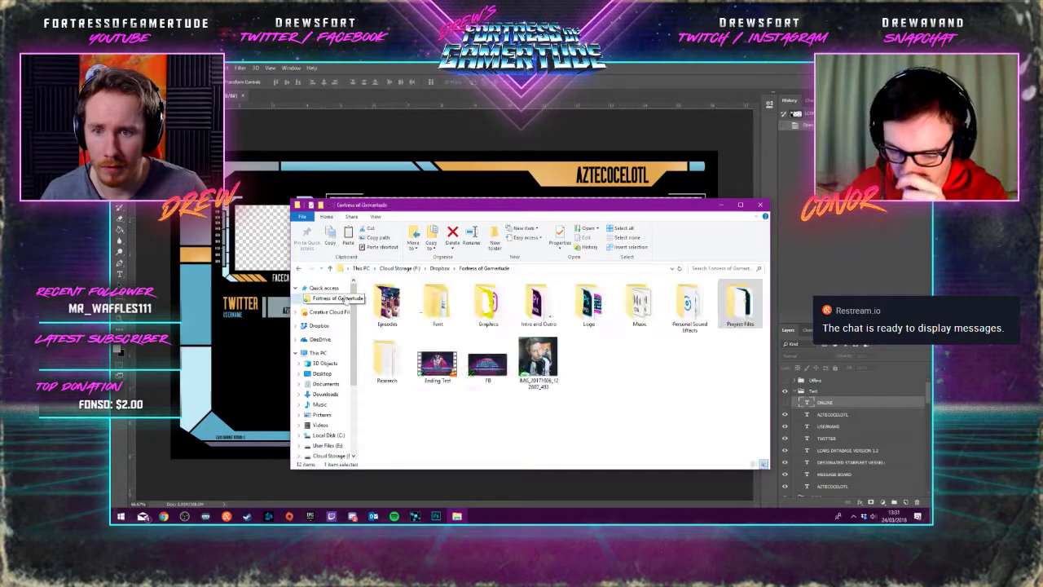
pyautogui.click(439, 270)
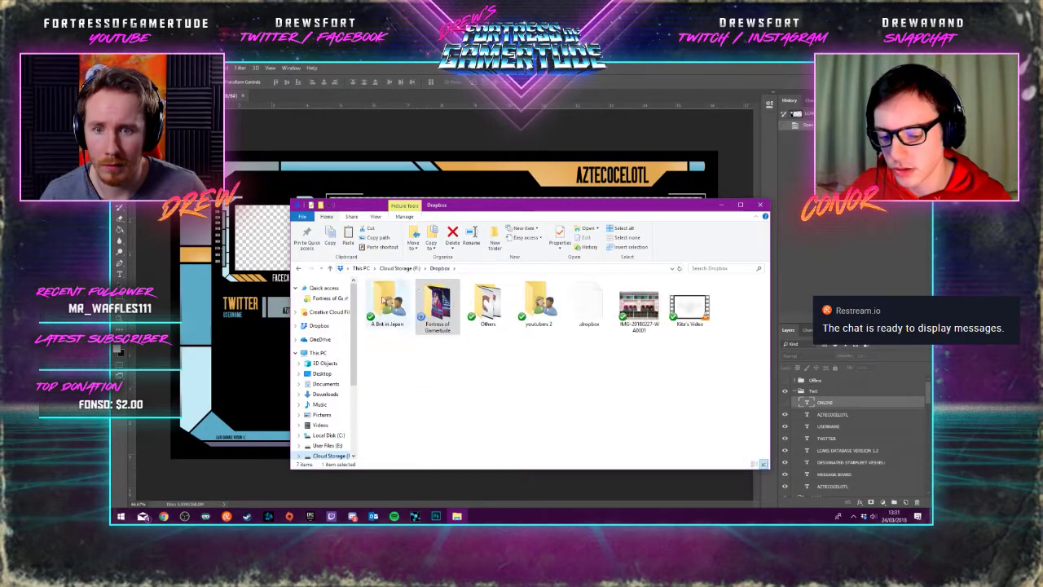
pyautogui.doubleClick(377, 299)
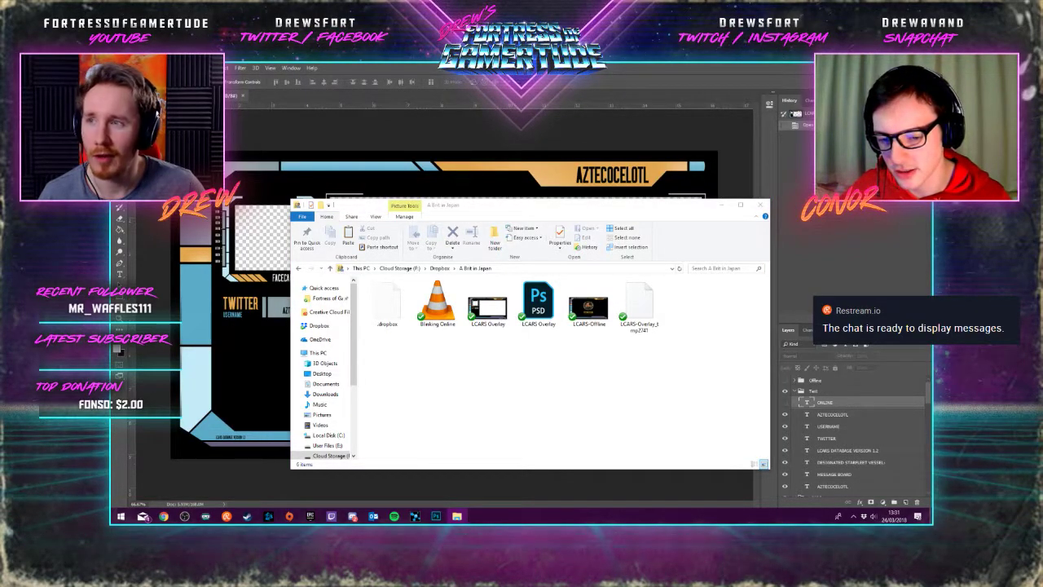
pyautogui.click(507, 349)
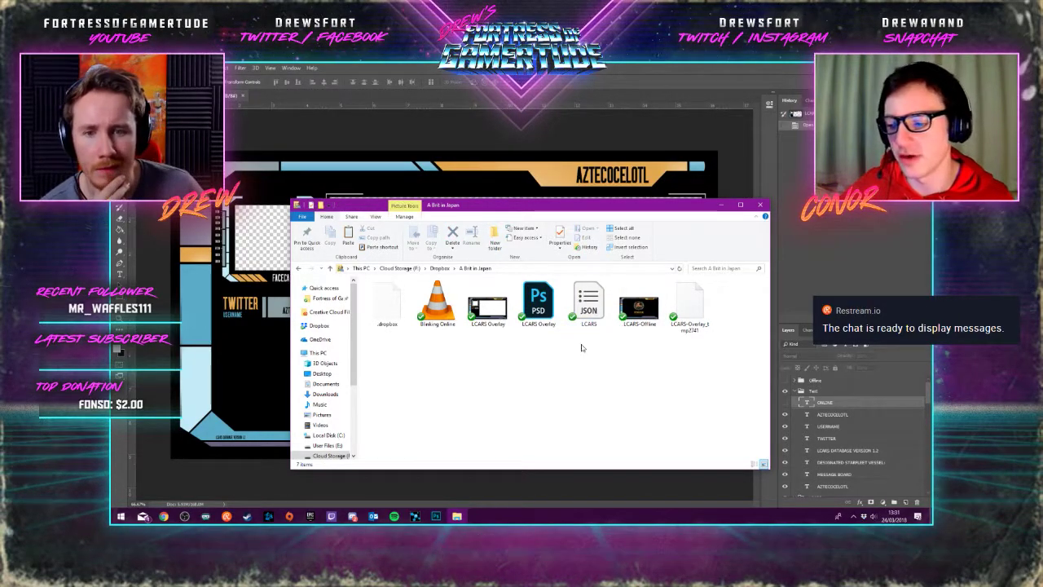
pyautogui.moveTo(610, 210); pyautogui.dragTo(933, 73)
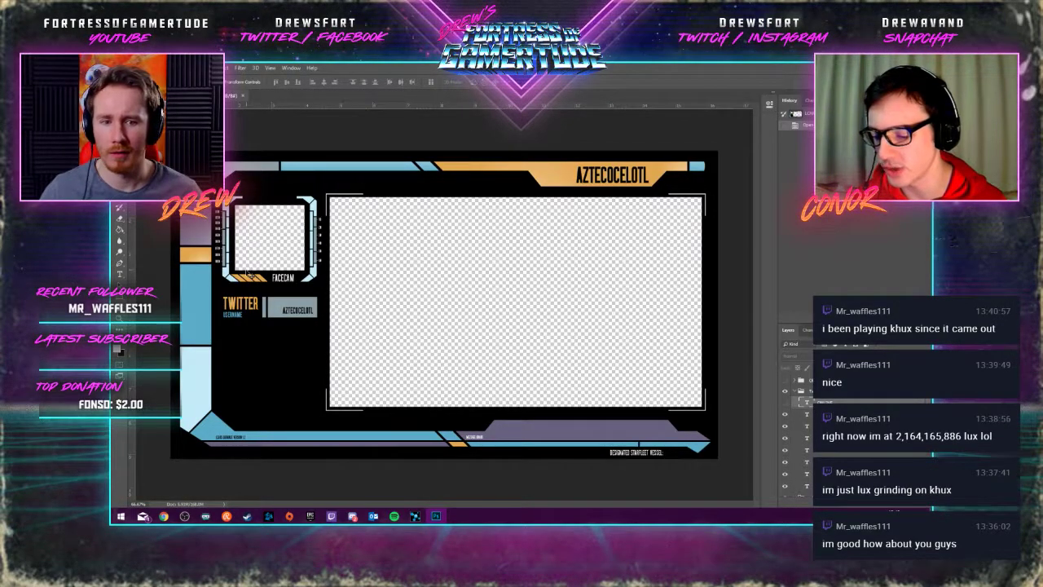
# Scroll up in Photoshop's view of the AZTECOCELOTL LCARS overlay
pyautogui.scroll(4, 249, 275)
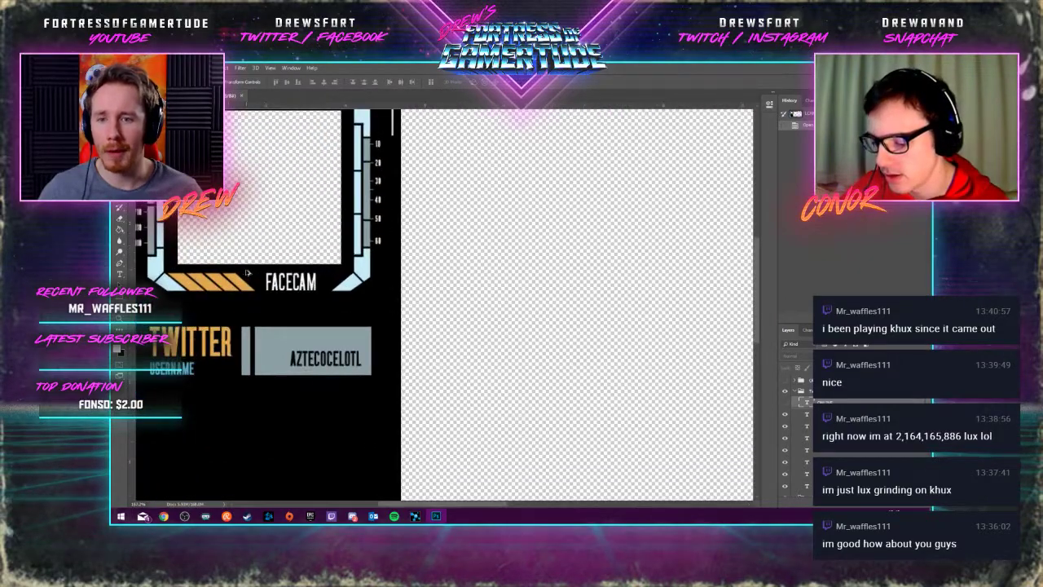
pyautogui.scroll(2, 248, 274)
pyautogui.scroll(3, 756, 297)
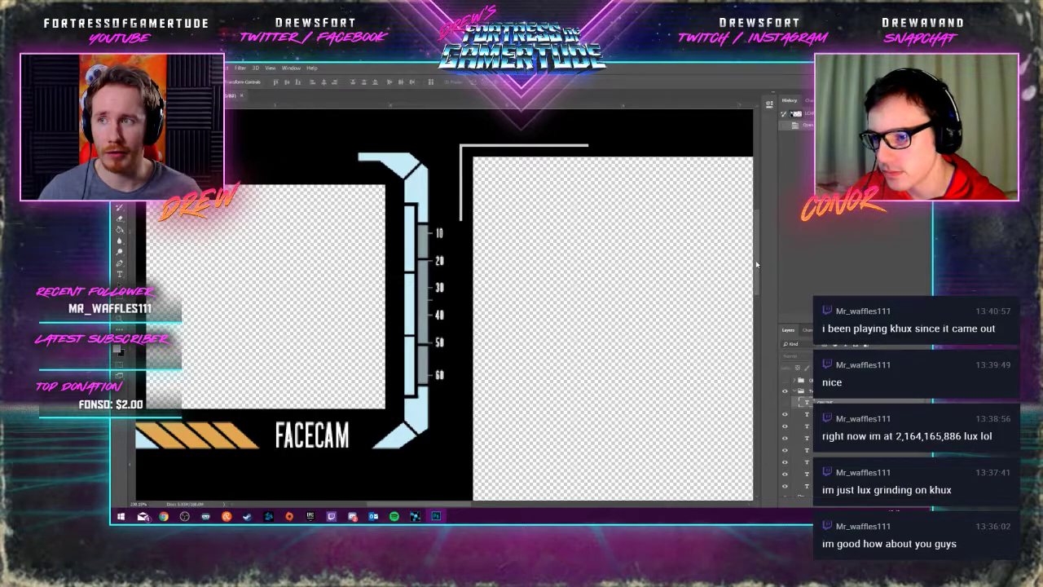
pyautogui.scroll(-3, 422, 281)
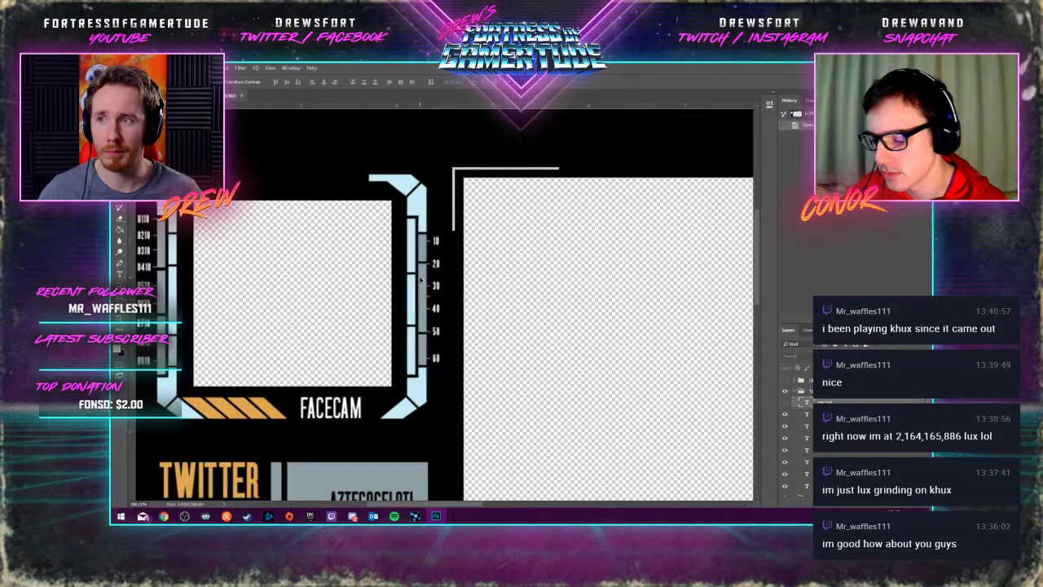
pyautogui.scroll(-1, 421, 281)
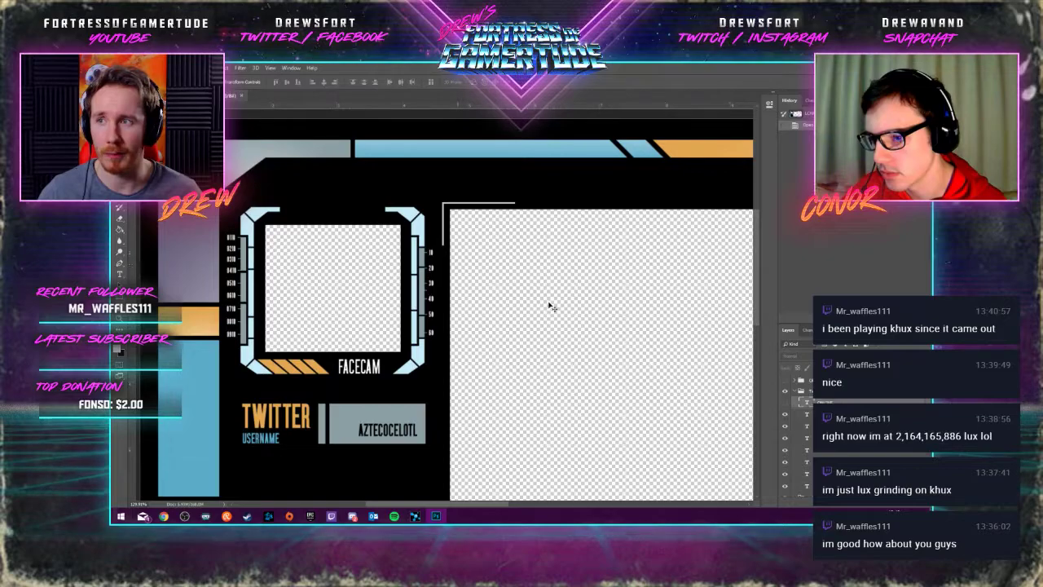
pyautogui.keyDown('alt'); pyautogui.scroll(3, 432, 298); pyautogui.keyUp('alt')
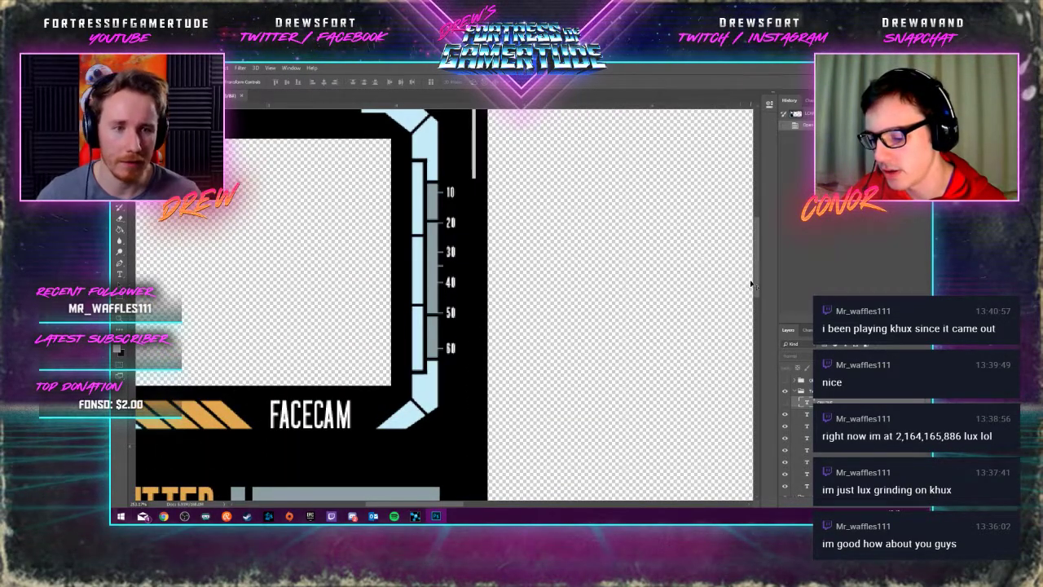
pyautogui.scroll(2, 758, 281)
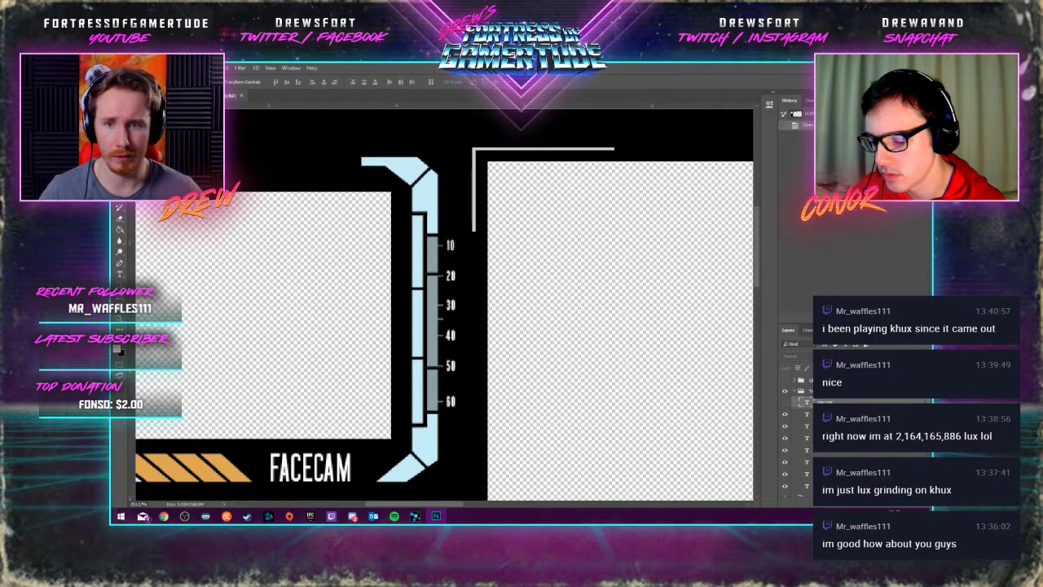
pyautogui.moveTo(357, 309); pyautogui.dragTo(535, 290)
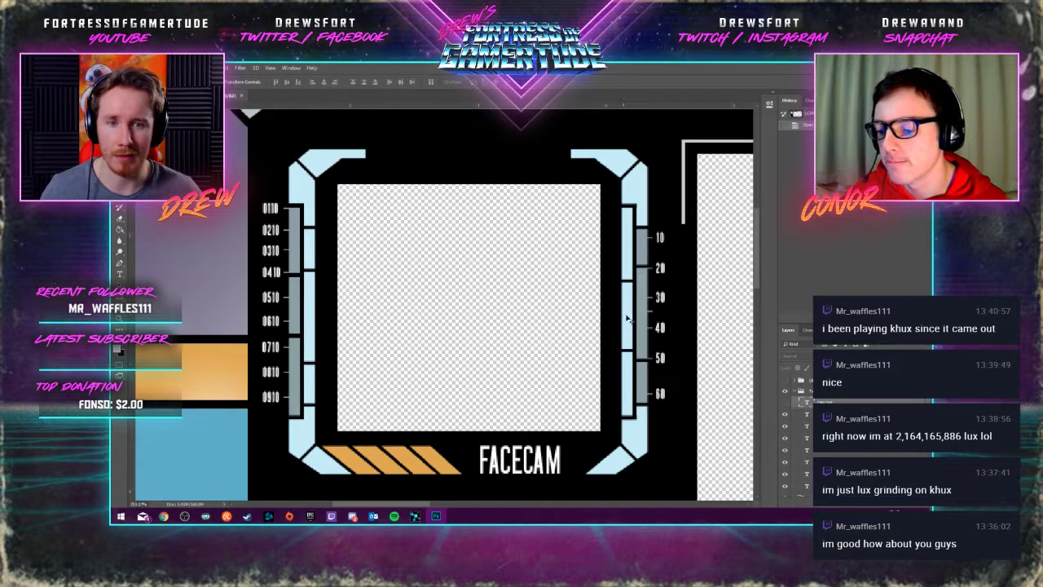
pyautogui.scroll(2, 617, 326)
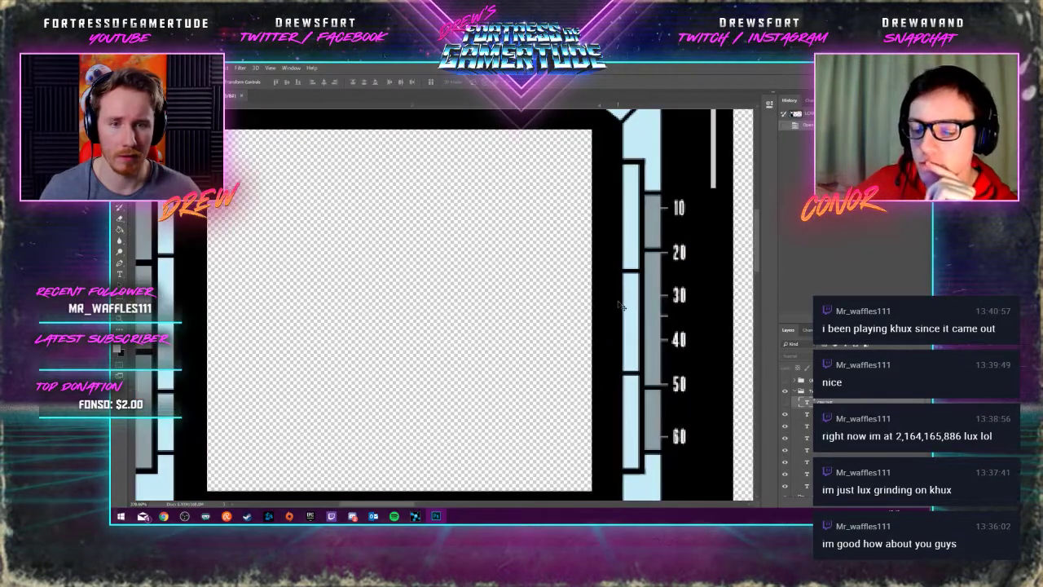
pyautogui.scroll(-3, 748, 244)
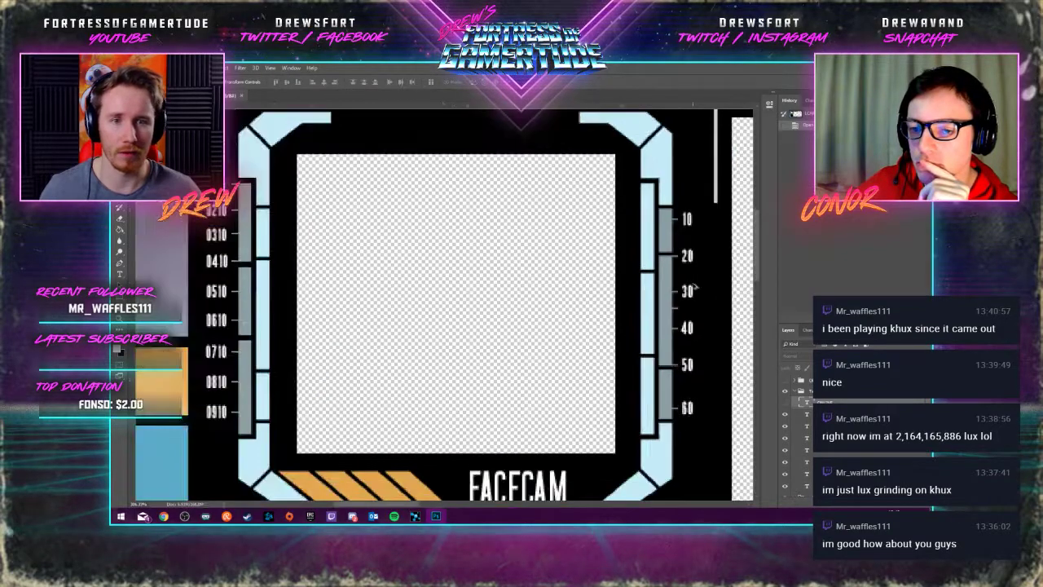
pyautogui.scroll(2, 443, 198)
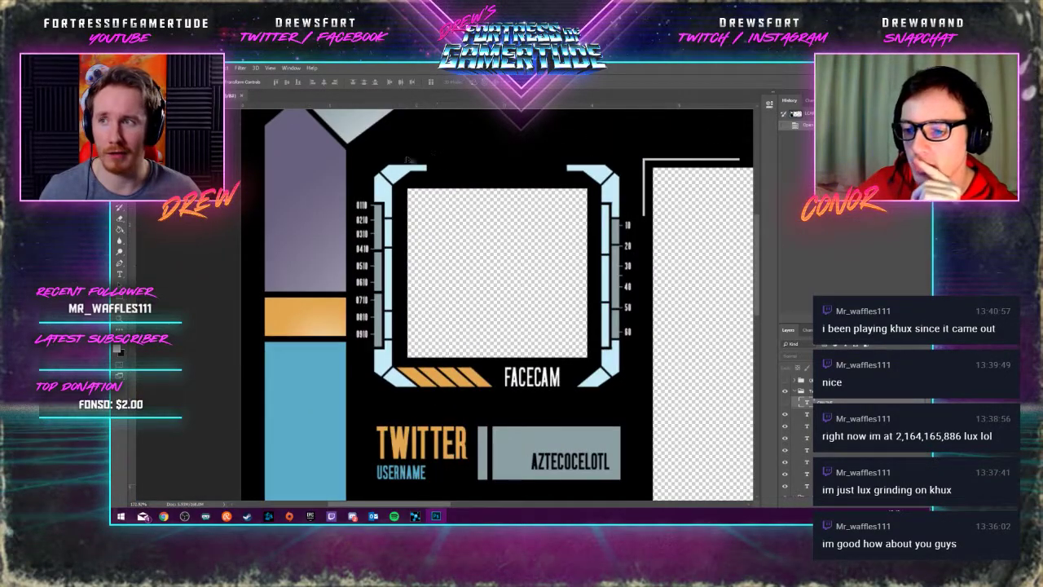
pyautogui.scroll(3, 637, 281)
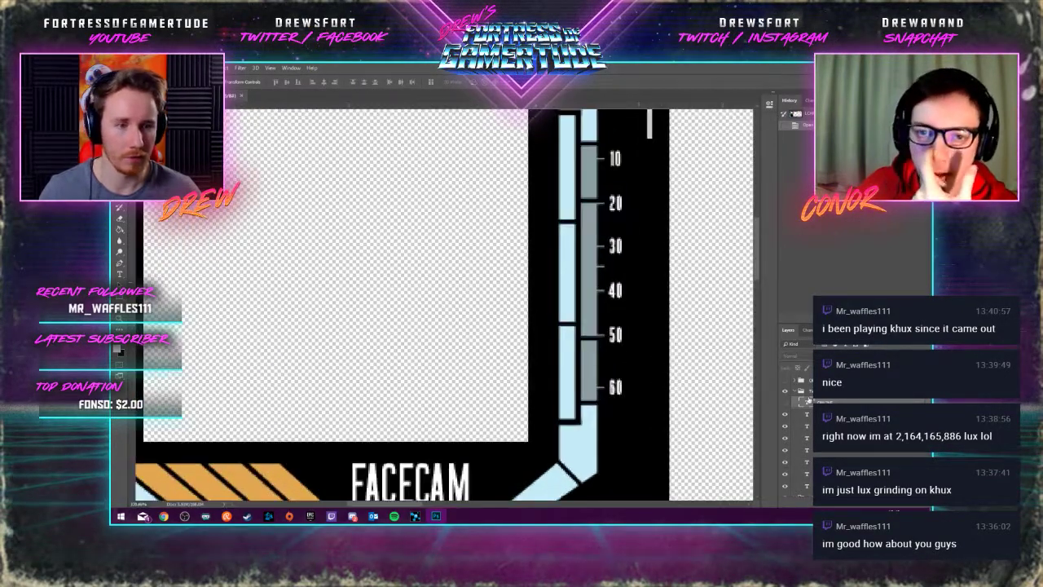
pyautogui.click(823, 453)
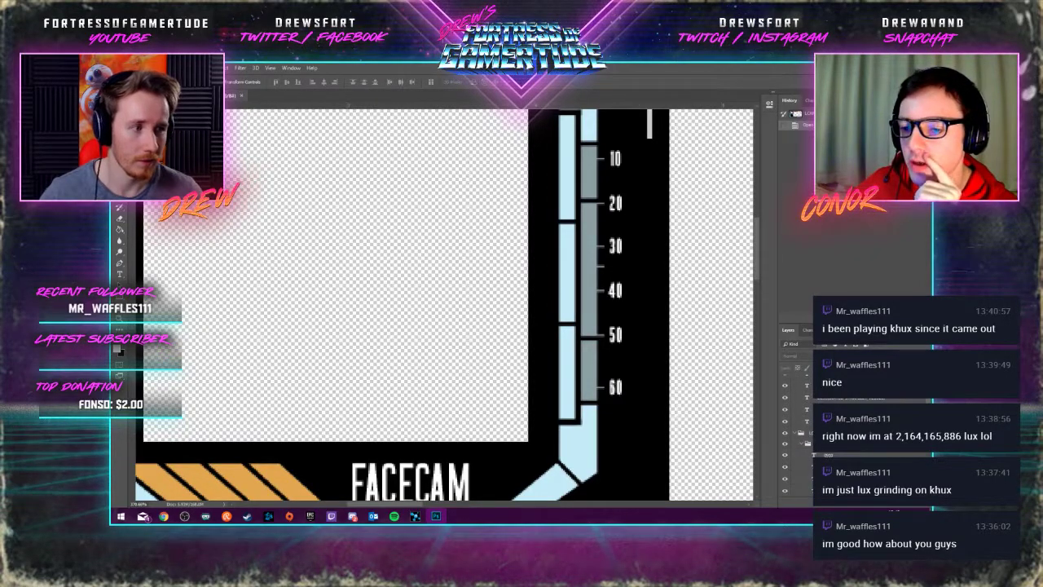
pyautogui.click(823, 453)
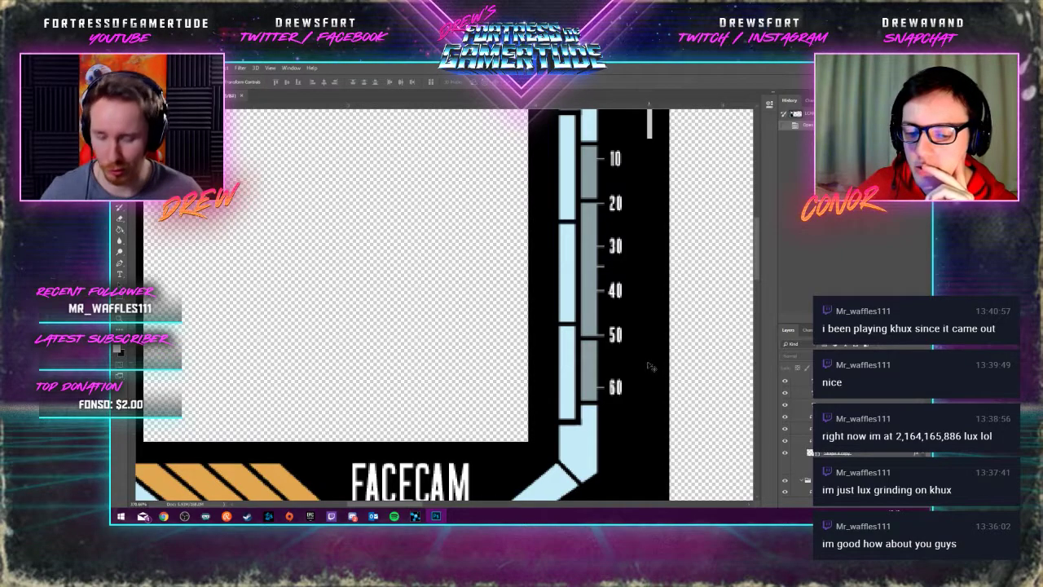
pyautogui.scroll(-5, 650, 367)
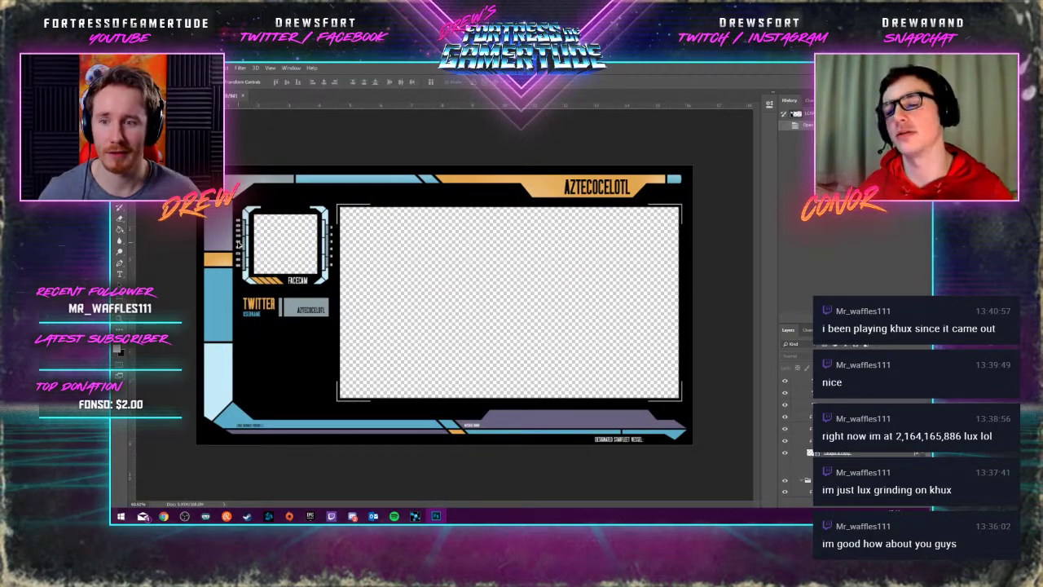
pyautogui.scroll(5, 237, 244)
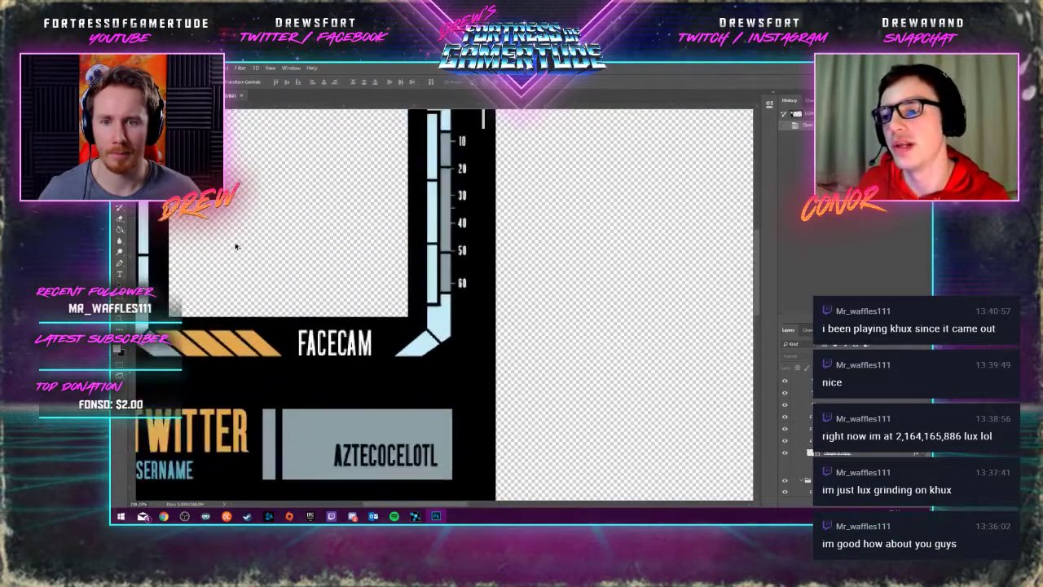
pyautogui.scroll(4, 237, 246)
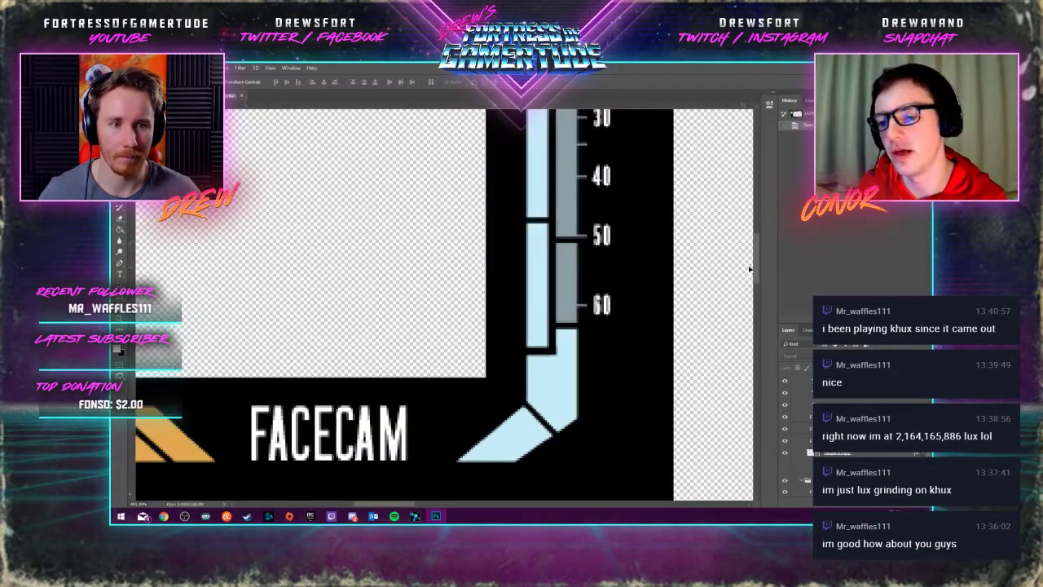
pyautogui.scroll(4, 749, 270)
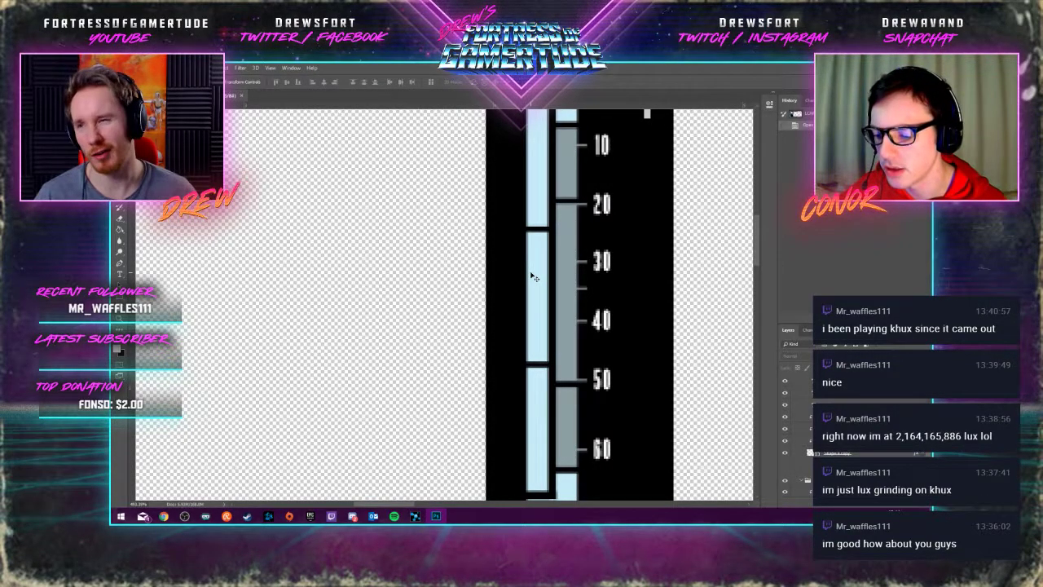
pyautogui.scroll(-1, 540, 289)
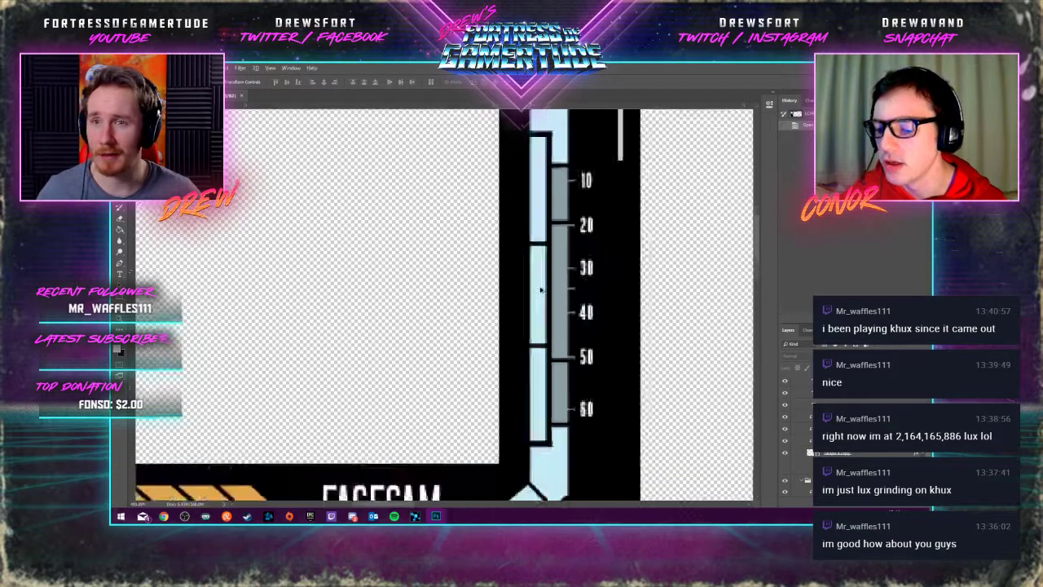
pyautogui.scroll(-5, 540, 290)
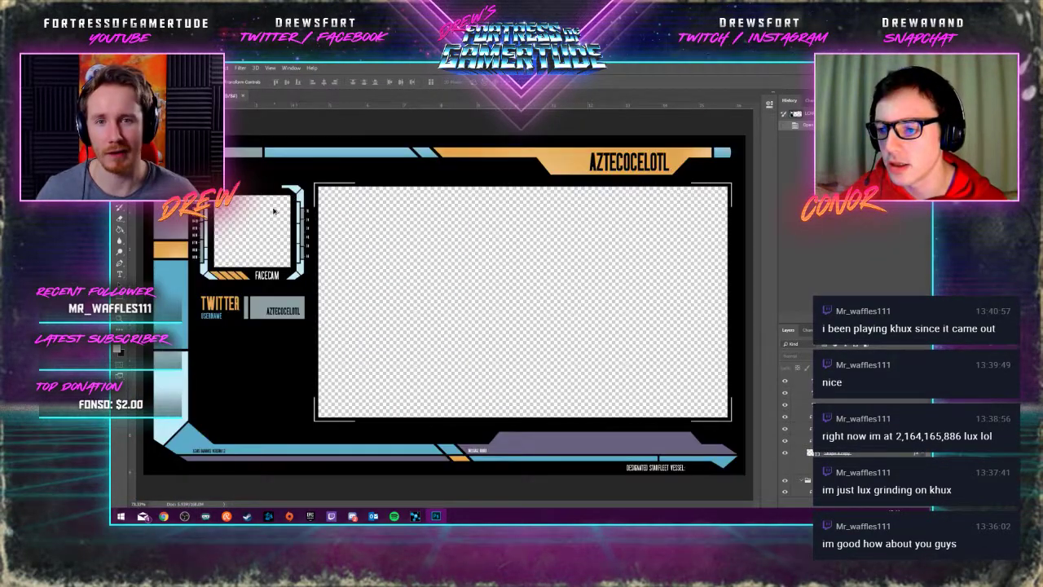
pyautogui.scroll(4, 274, 210)
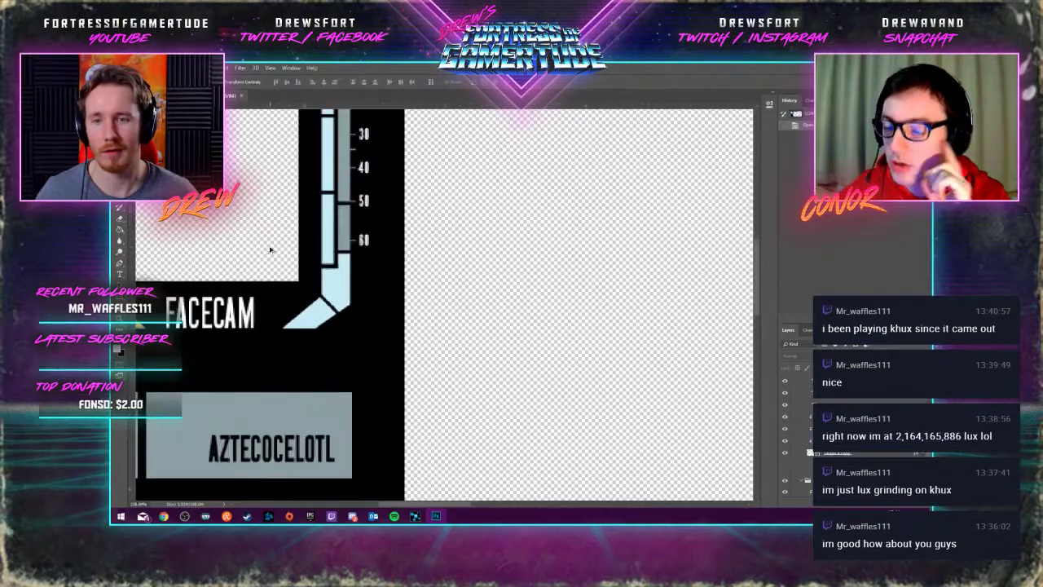
pyautogui.scroll(-4, 270, 250)
pyautogui.scroll(1, 258, 252)
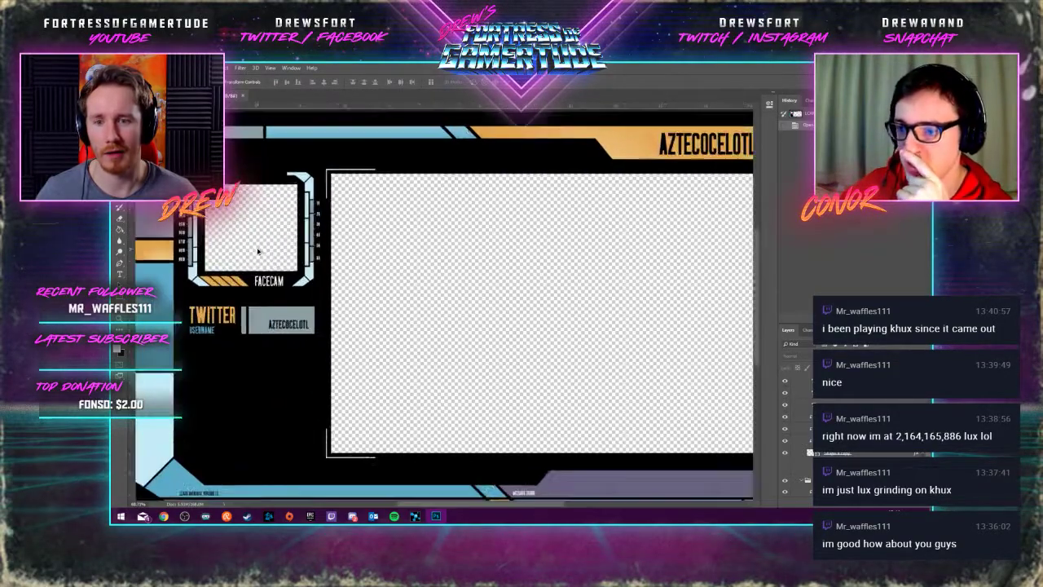
pyautogui.scroll(2, 257, 252)
pyautogui.scroll(-3, 257, 252)
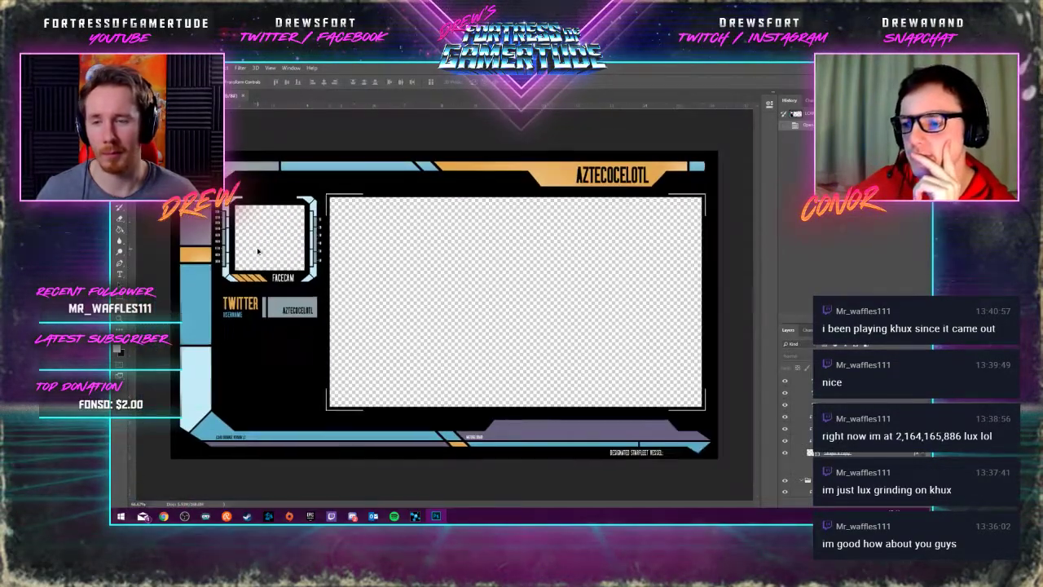
pyautogui.scroll(-1, 257, 252)
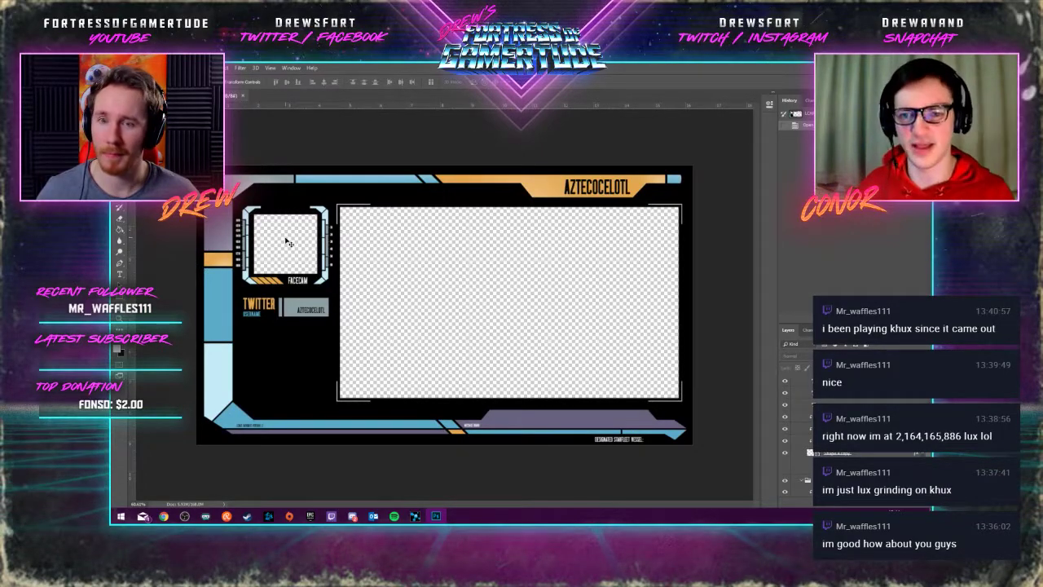
pyautogui.scroll(6, 278, 223)
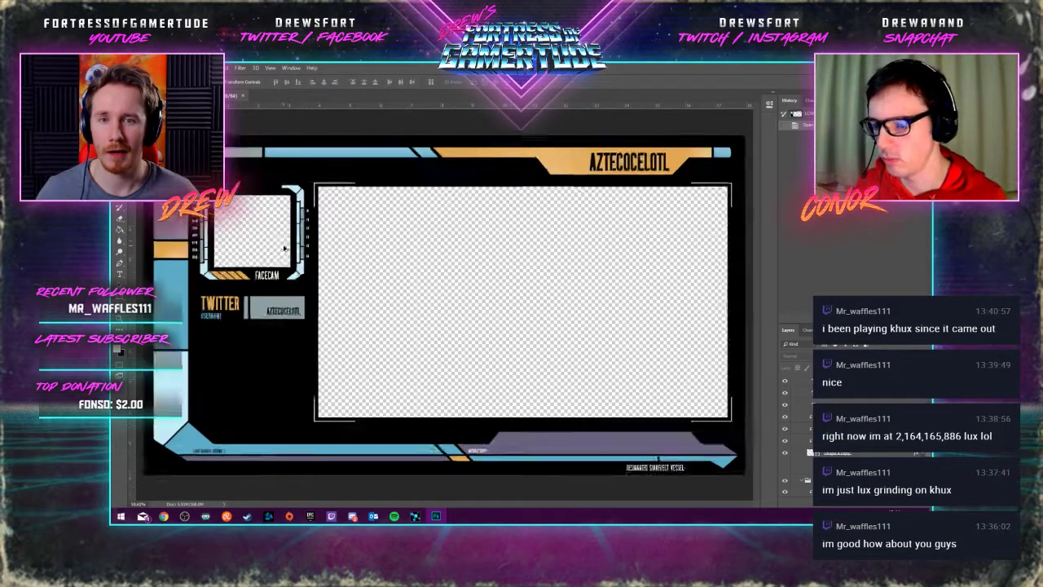
pyautogui.scroll(2, 302, 255)
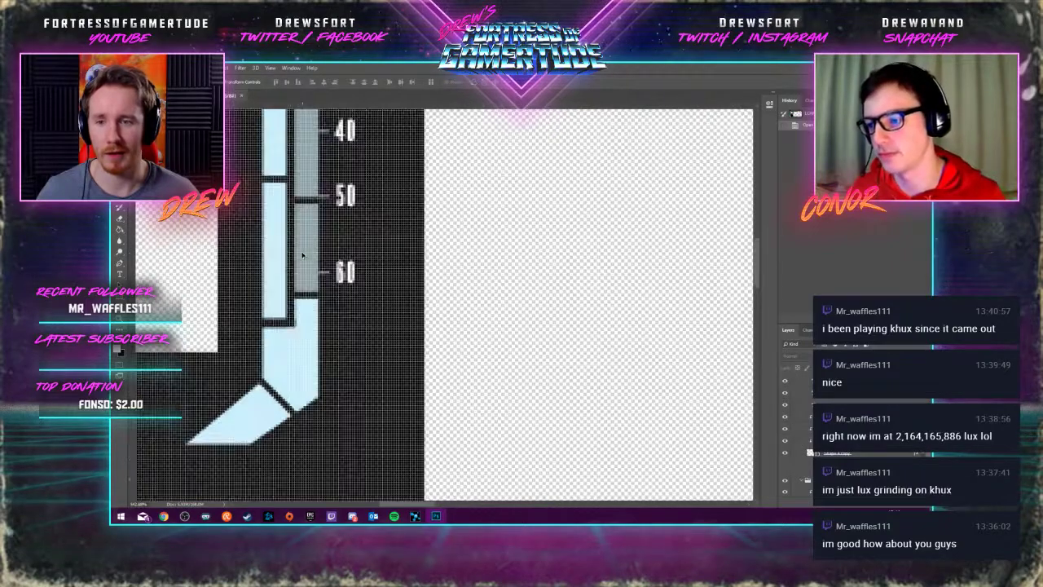
pyautogui.scroll(-3, 436, 492)
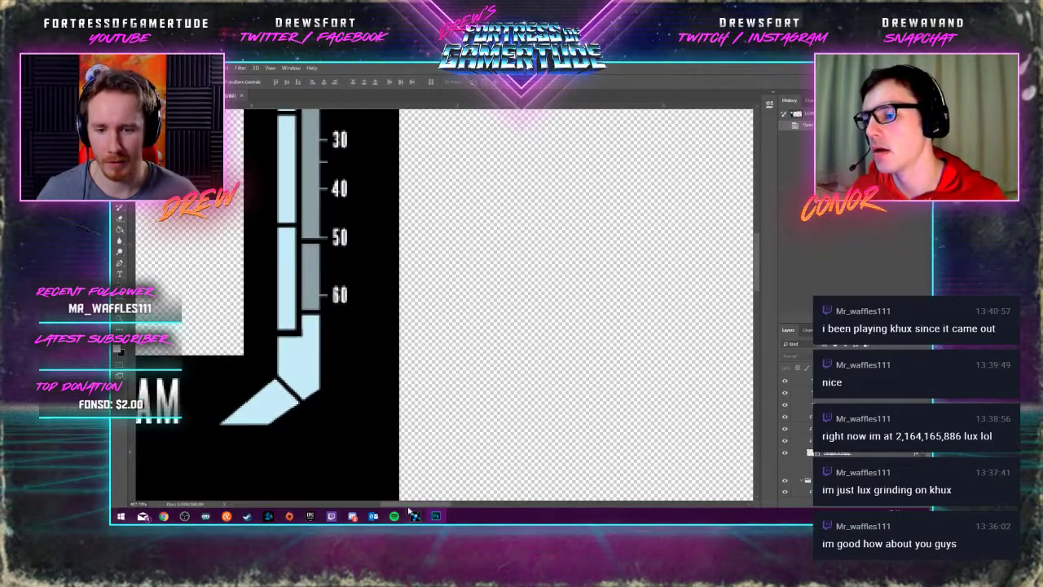
pyautogui.hscroll(-3, 380, 506)
pyautogui.hscroll(2, 380, 506)
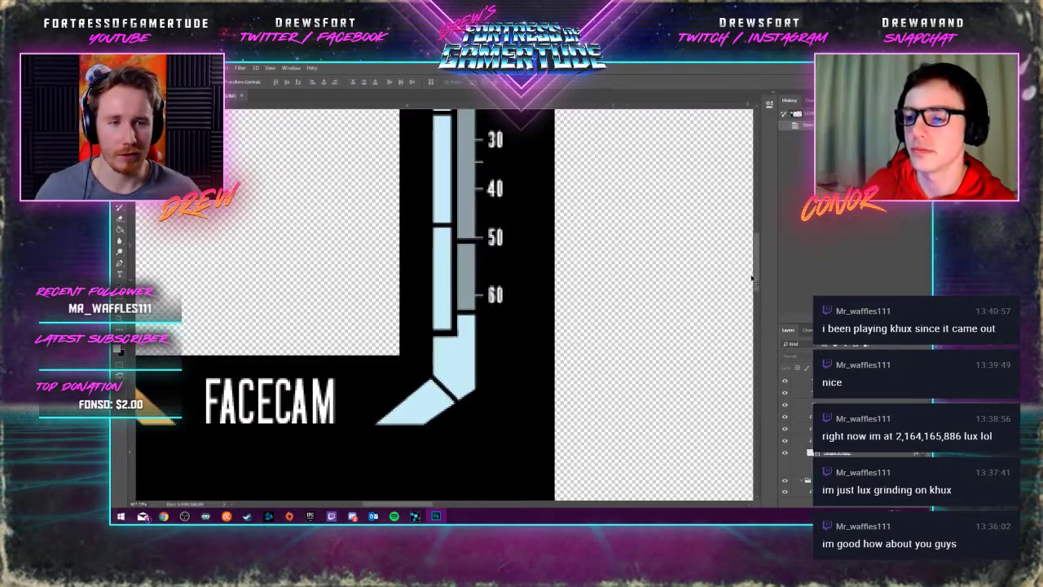
pyautogui.scroll(5, 751, 279)
pyautogui.scroll(1, 412, 242)
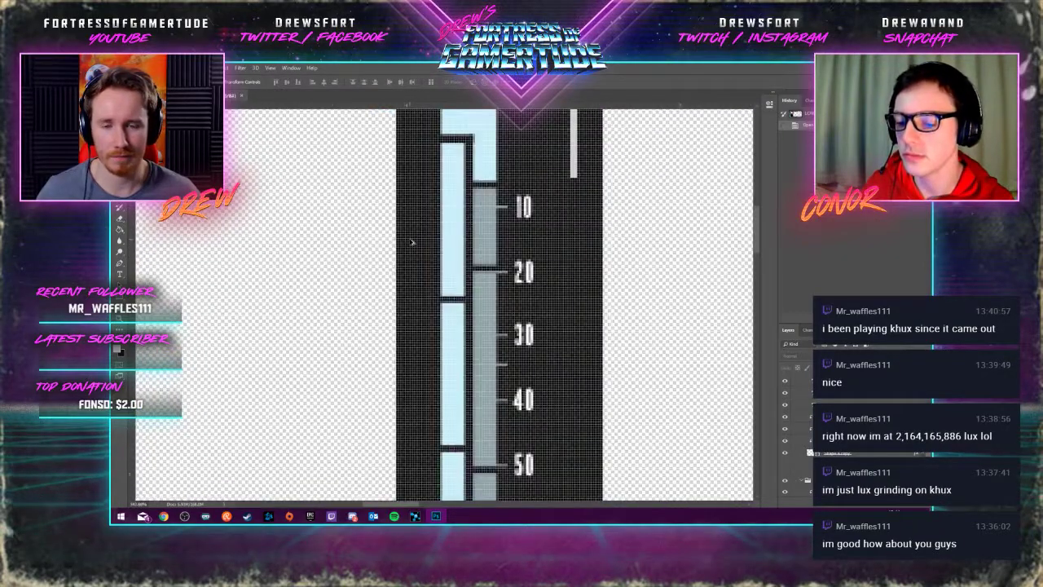
pyautogui.scroll(-1, 412, 242)
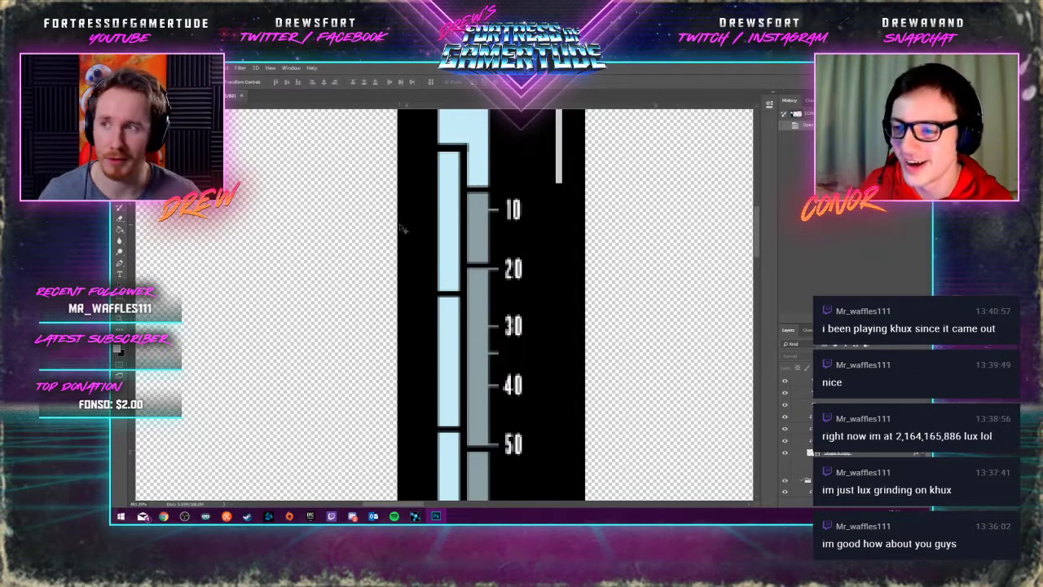
pyautogui.scroll(2, 398, 213)
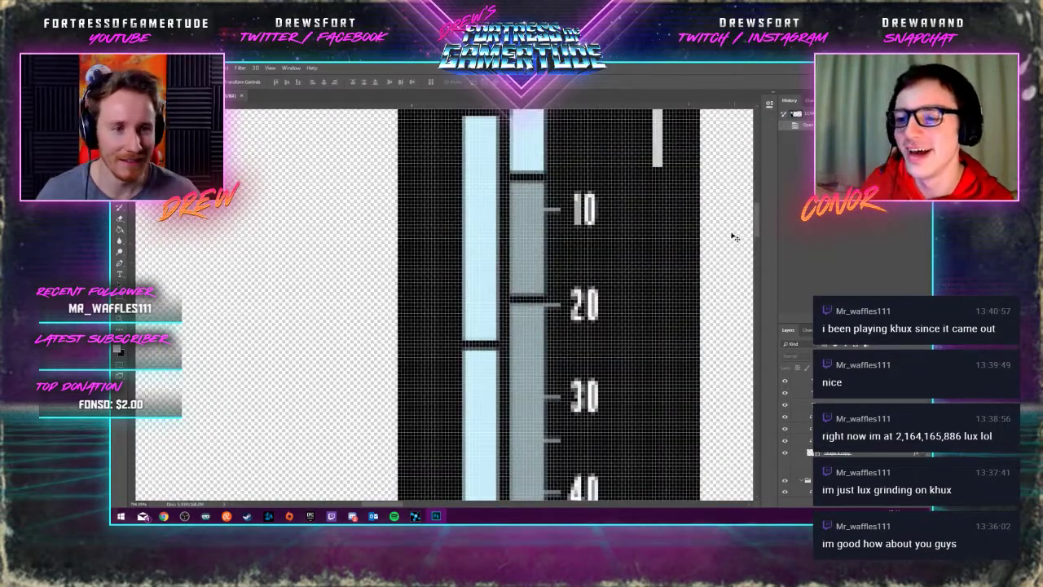
pyautogui.scroll(2, 756, 234)
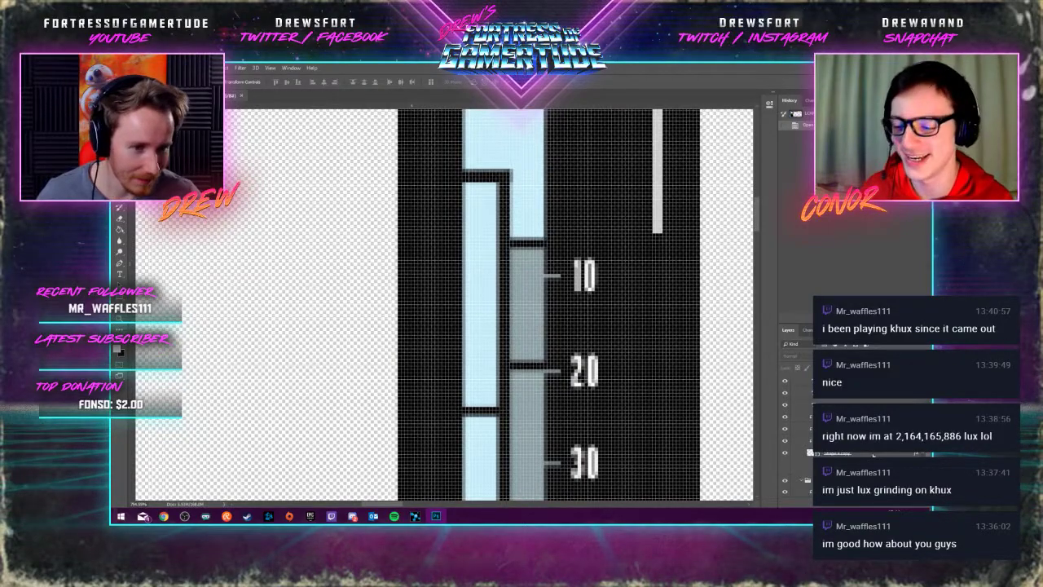
# Rename the layer group of text layers to 'Text'
pyautogui.click(807, 409)
pyautogui.click(807, 408)
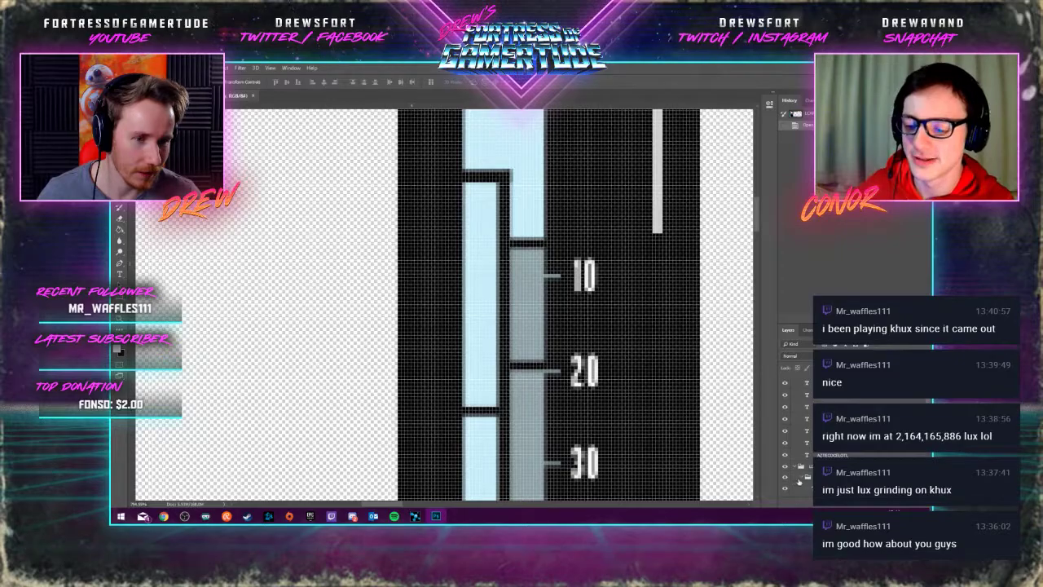
pyautogui.click(801, 387)
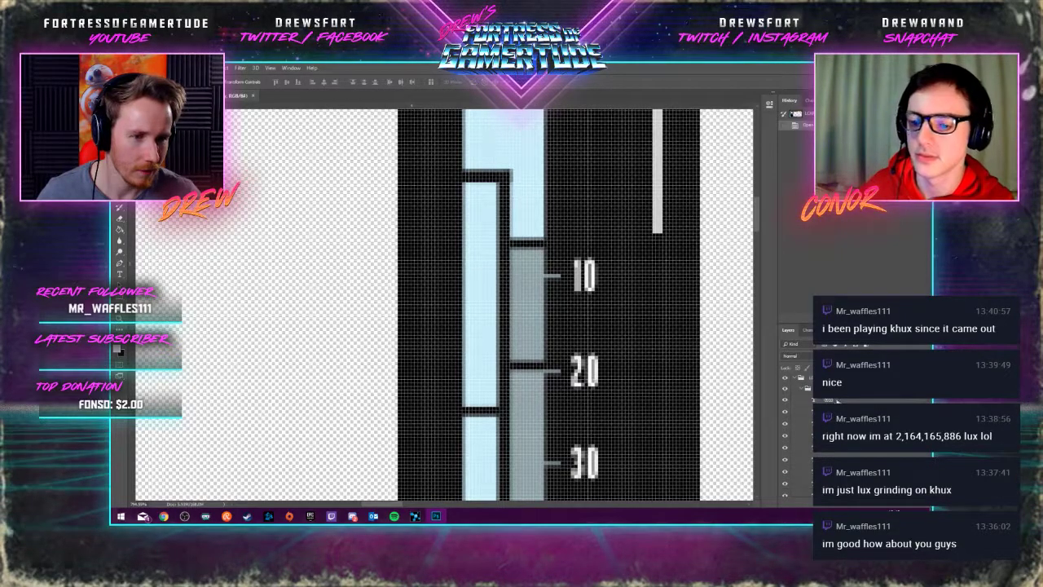
pyautogui.click(833, 400)
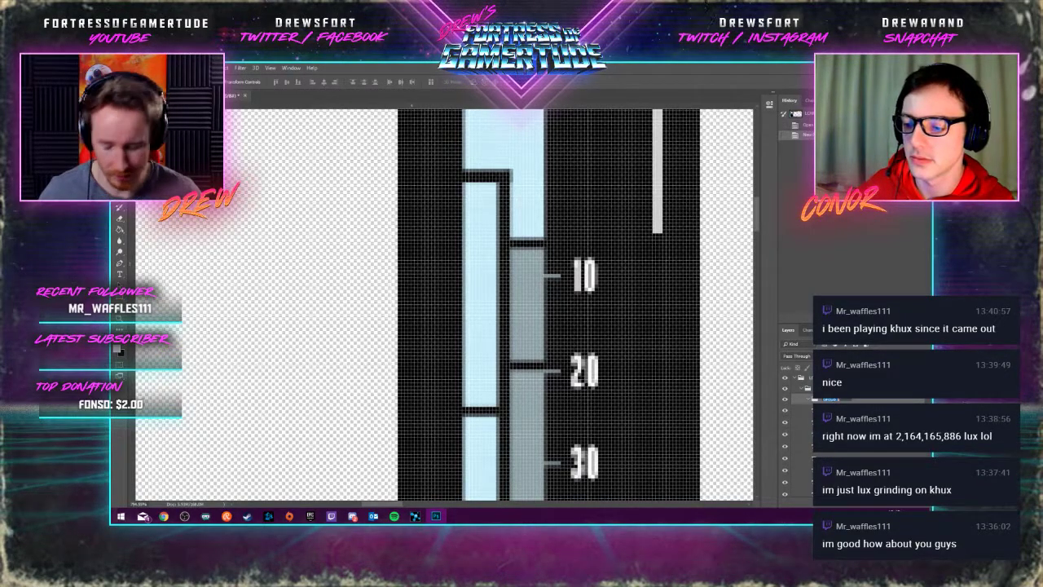
pyautogui.write('Text')
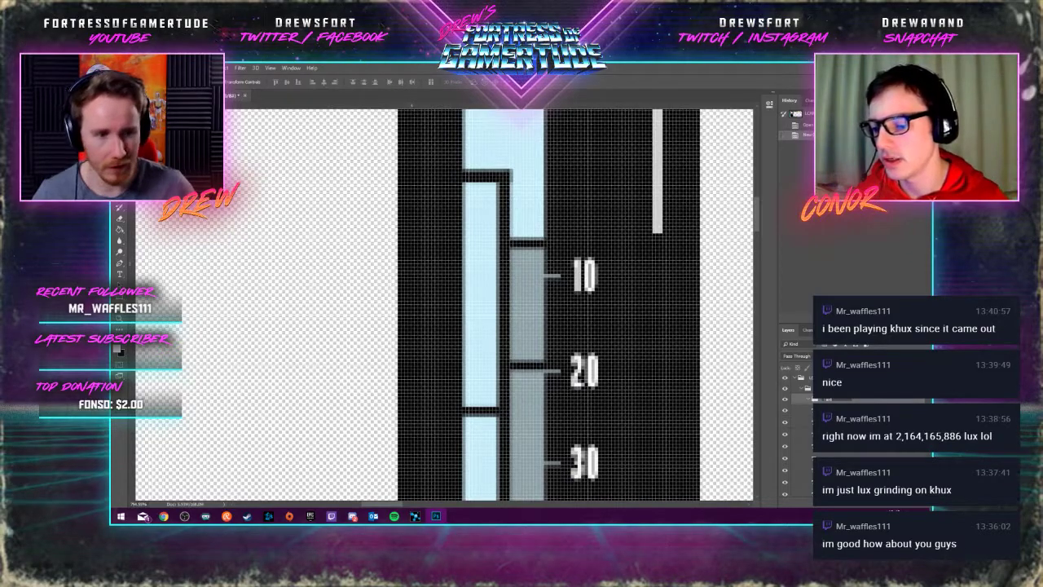
pyautogui.press('Return')
# Select a layer lower in the stack and add a new layer with Ctrl+J
pyautogui.click(813, 400)
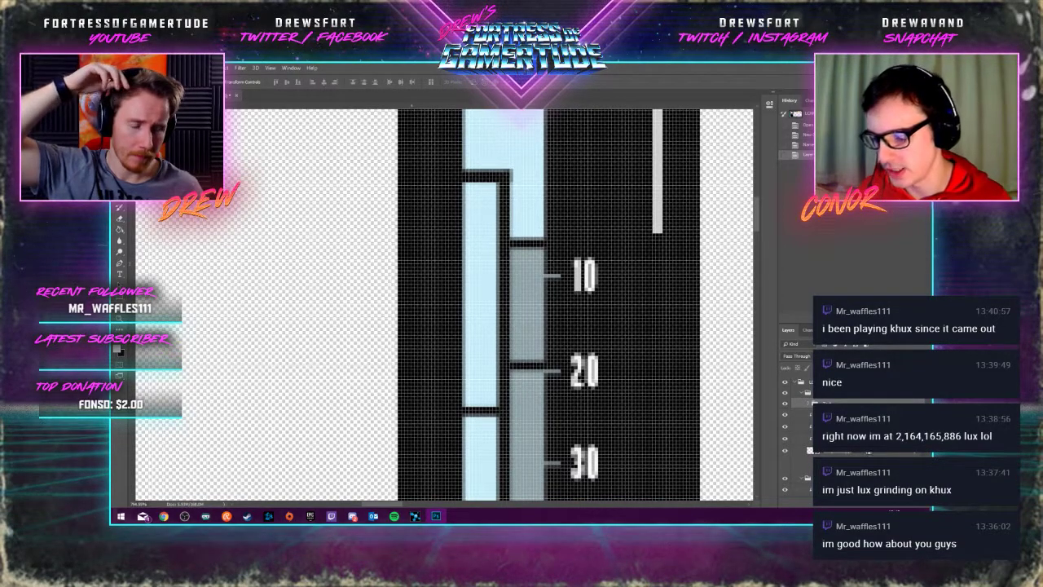
pyautogui.click(795, 404)
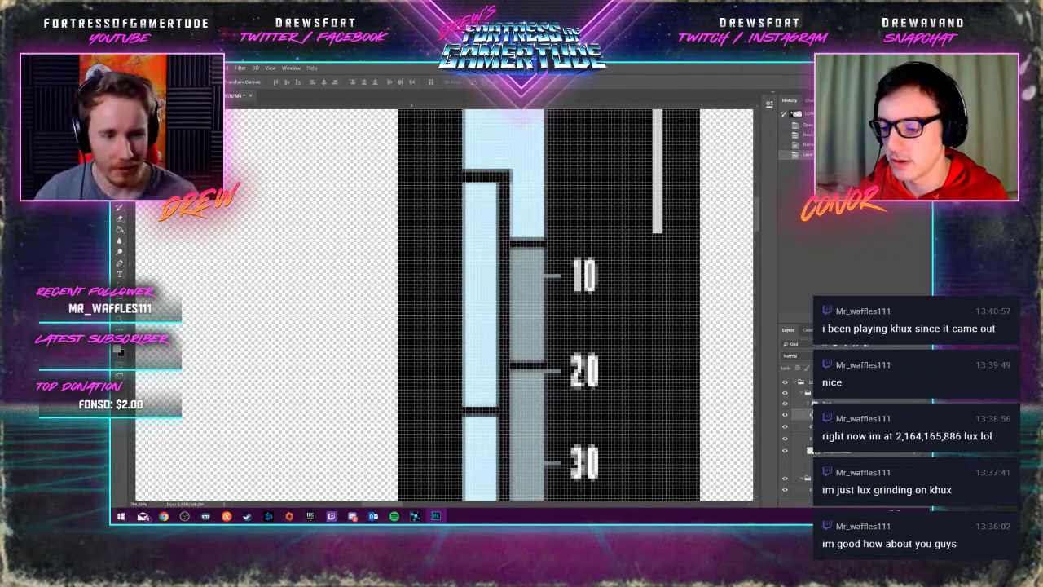
pyautogui.click(882, 454)
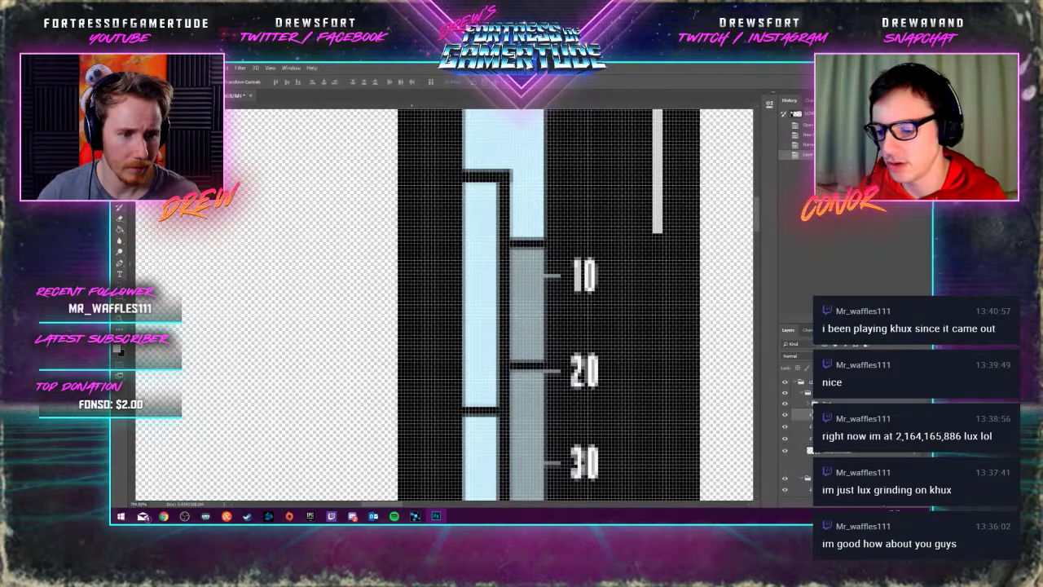
pyautogui.hotkey('ctrl', 'j')
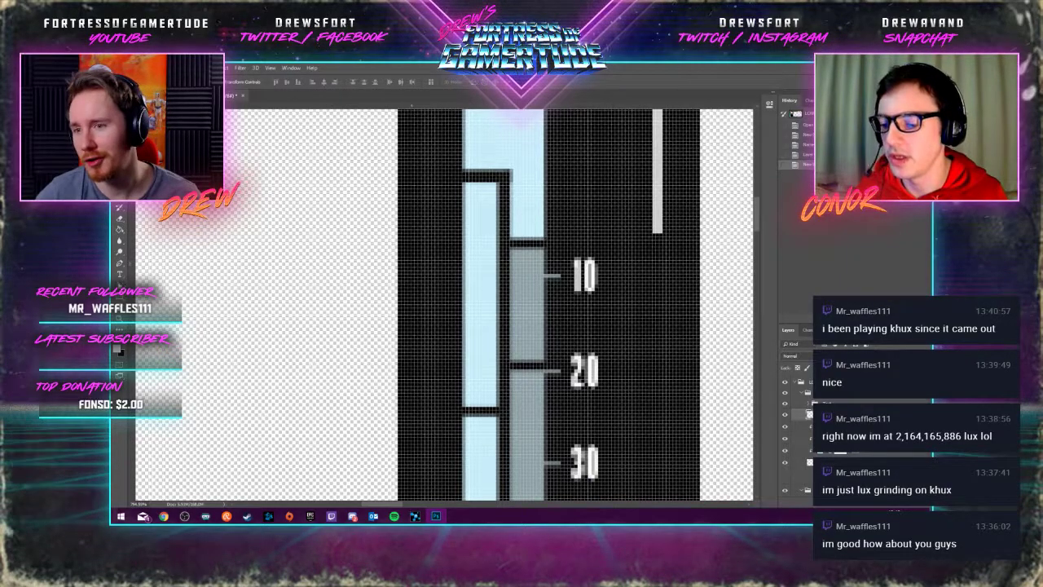
# Draw a four-point white diamond with the Pen tool beside the scale's 10 mark
pyautogui.click(120, 264)
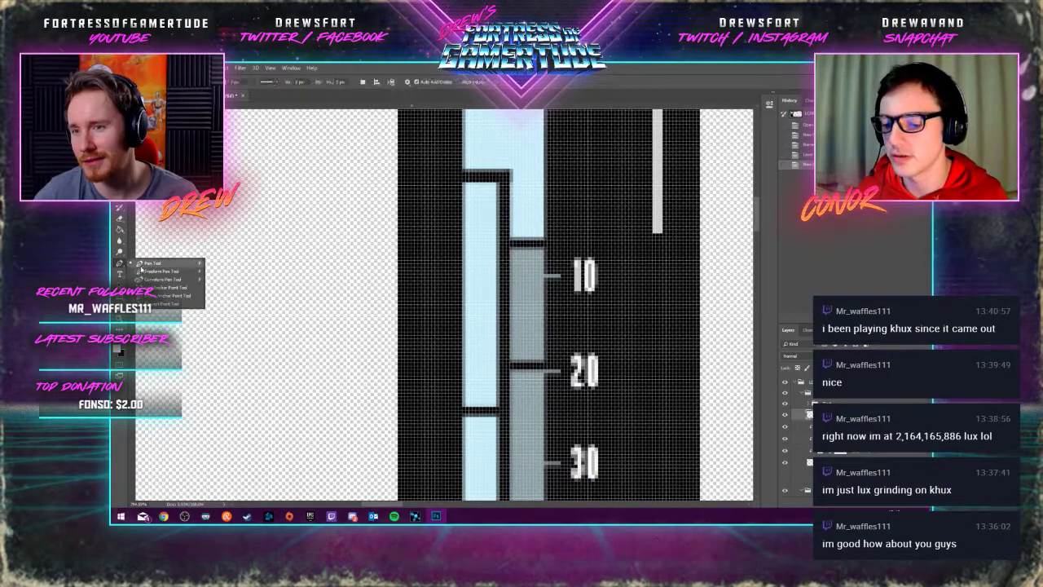
pyautogui.click(141, 268)
pyautogui.scroll(2, 393, 303)
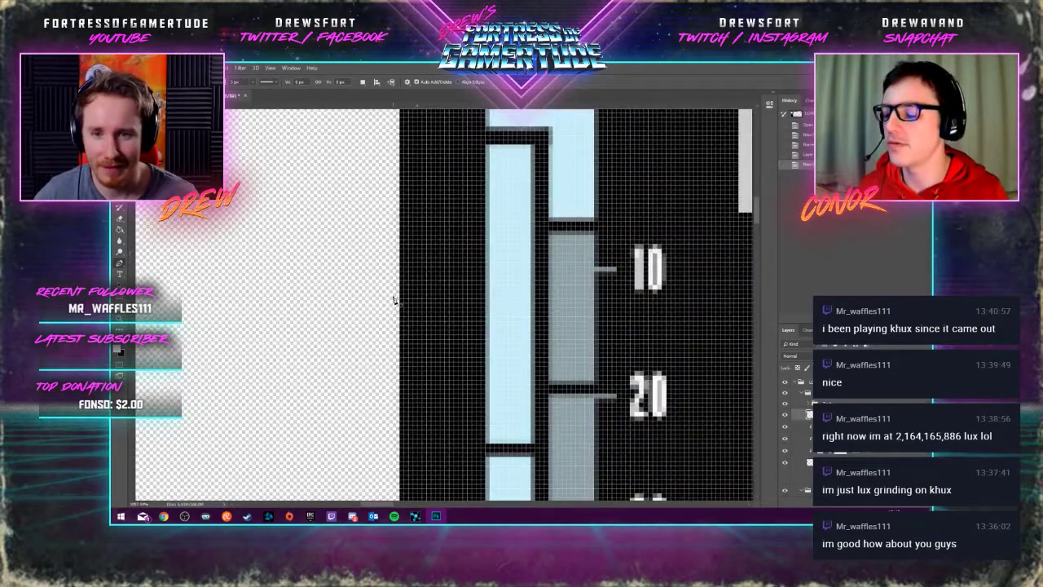
pyautogui.click(422, 285)
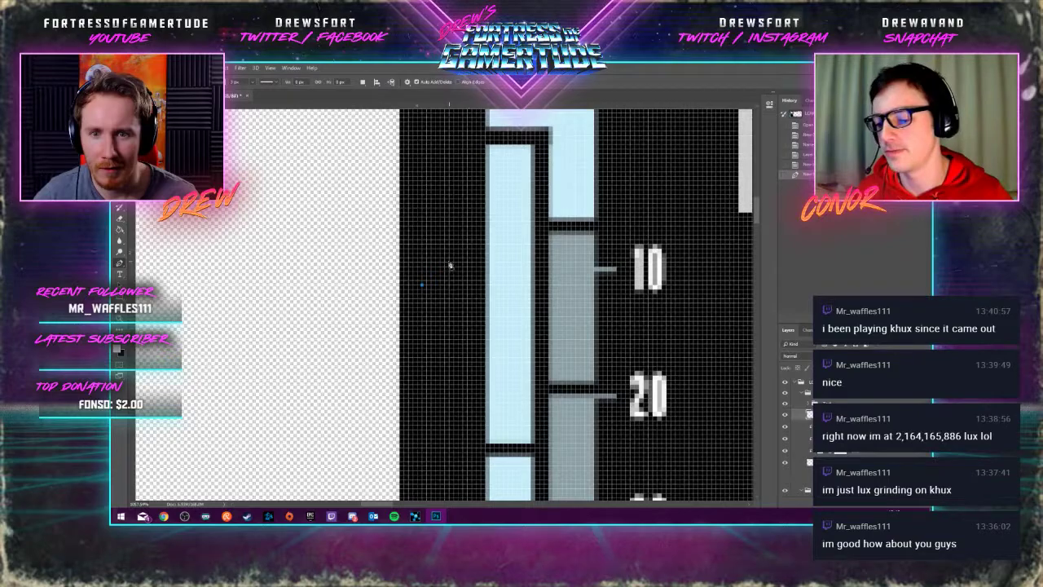
pyautogui.click(447, 267)
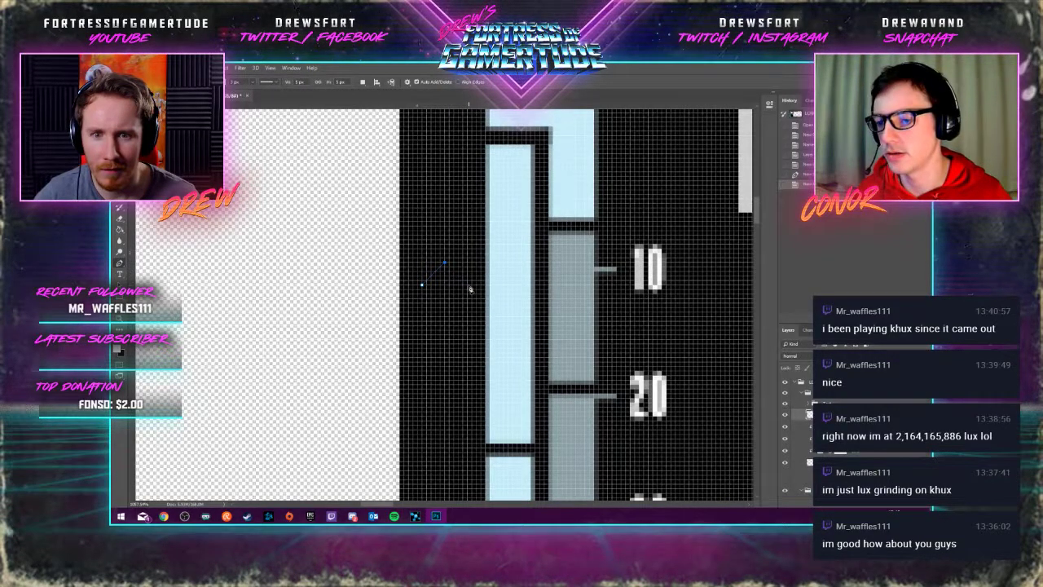
pyautogui.click(470, 288)
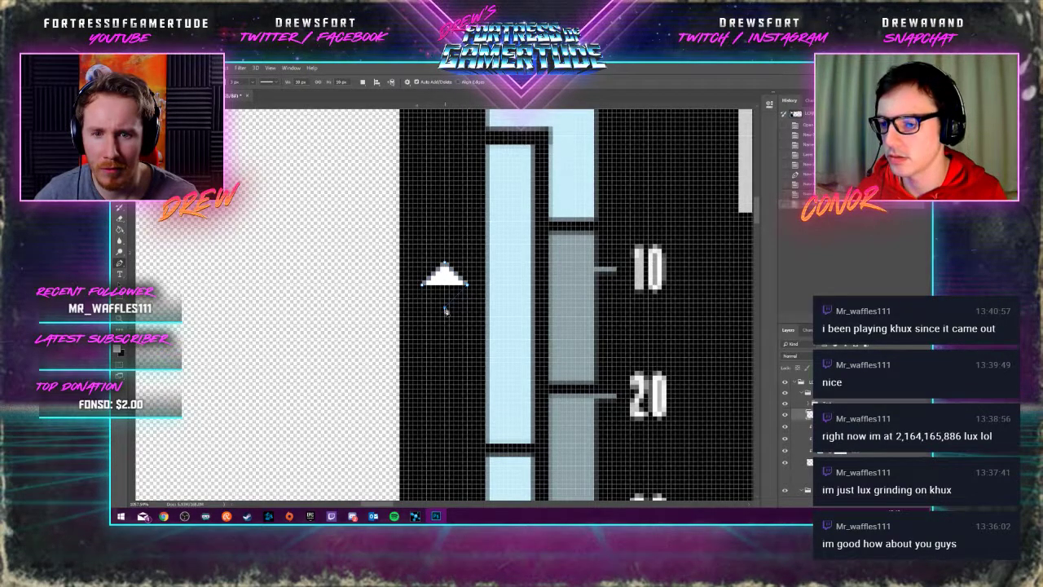
pyautogui.click(446, 306)
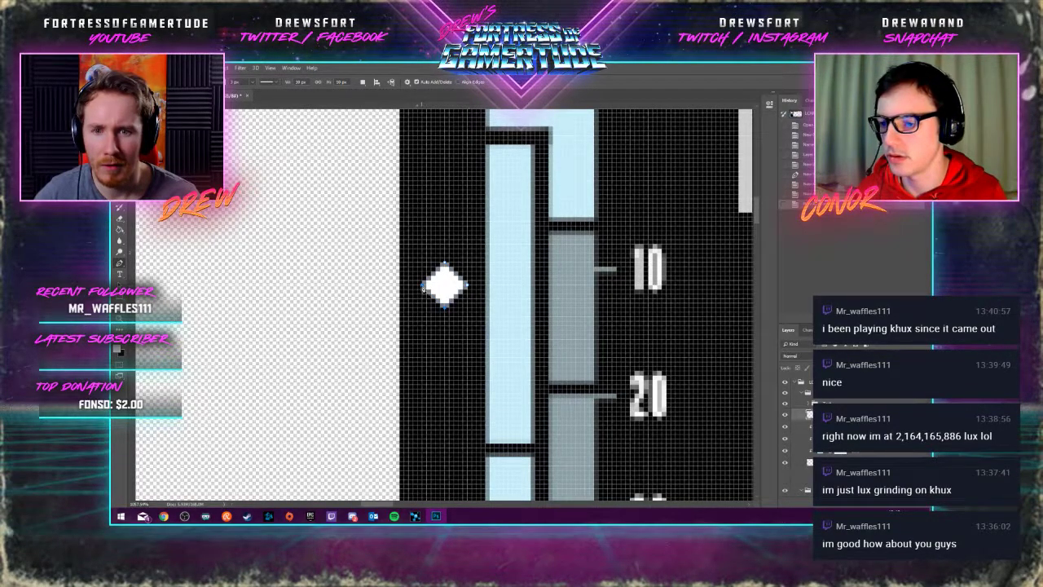
pyautogui.click(425, 287)
pyautogui.scroll(-8, 436, 304)
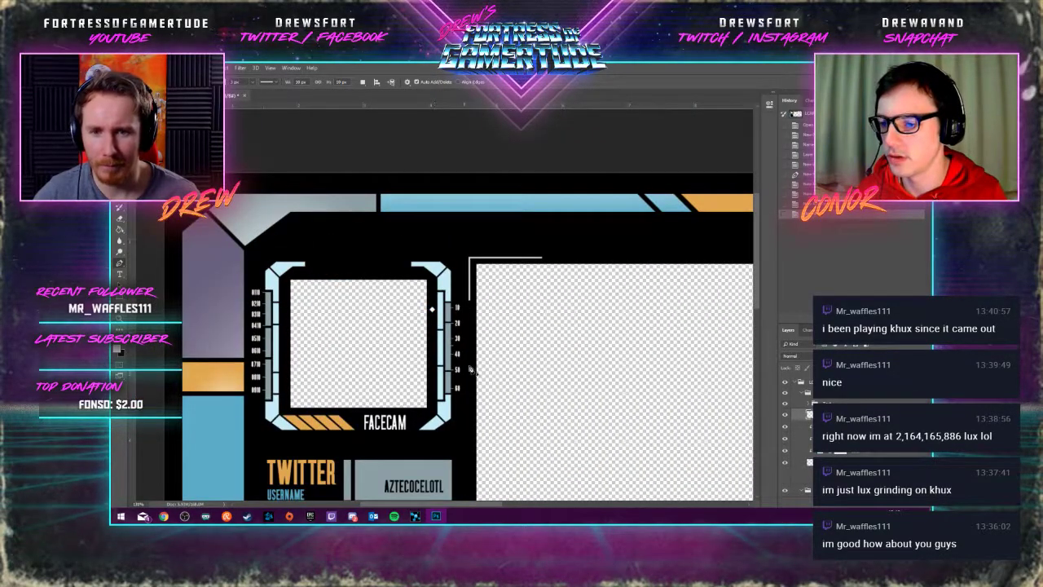
# Scale the white diamond to 140% around its centre with Free Transform
pyautogui.scroll(-3, 326, 345)
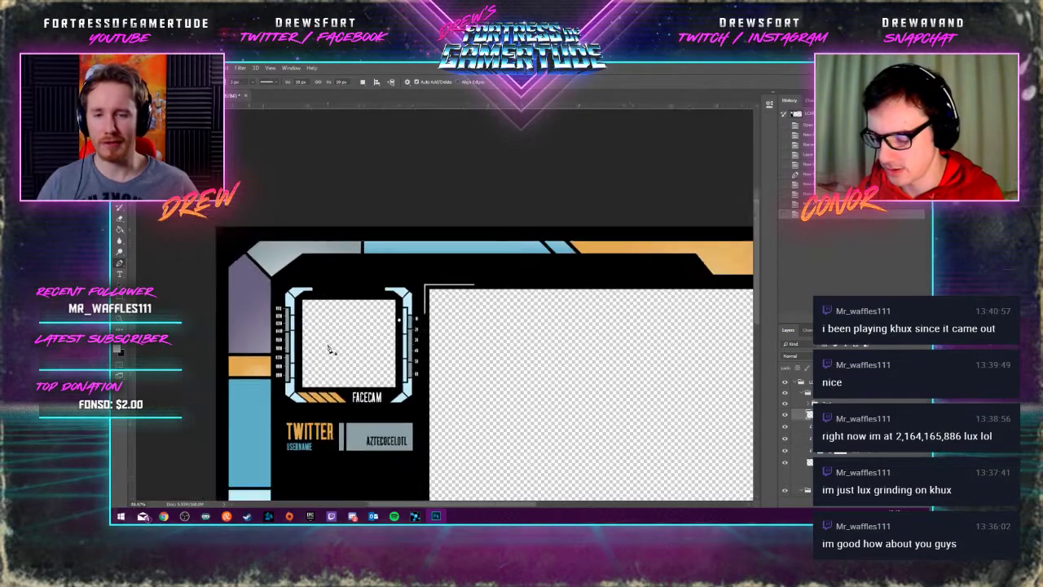
pyautogui.scroll(4, 234, 259)
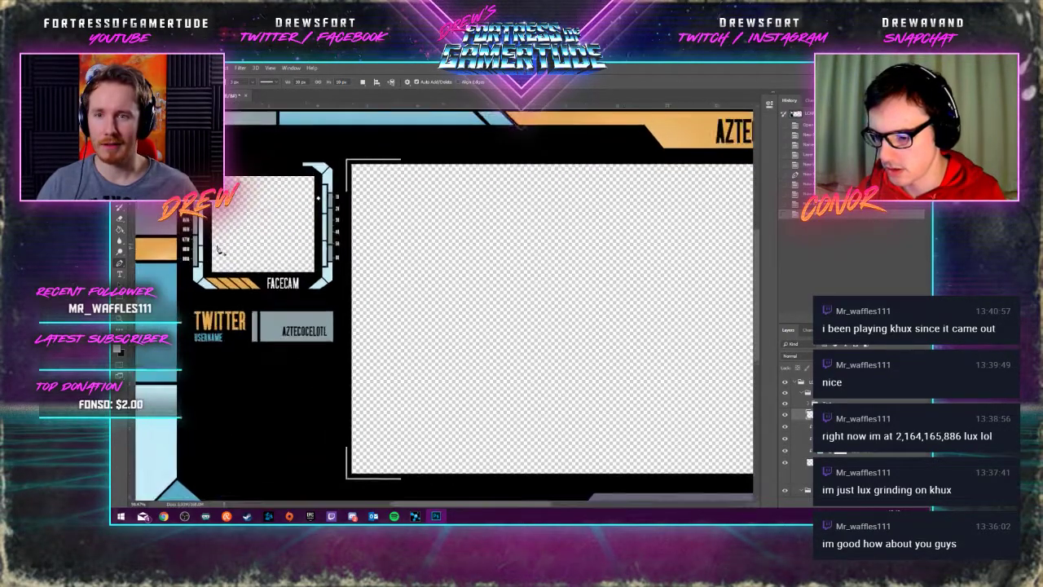
pyautogui.scroll(1, 206, 232)
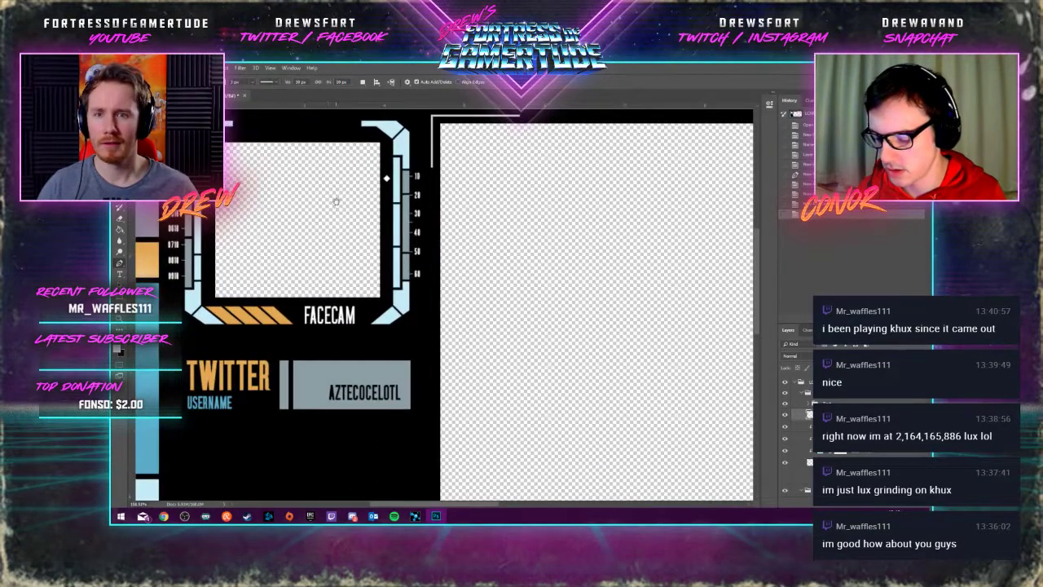
pyautogui.moveTo(336, 201); pyautogui.dragTo(425, 293)
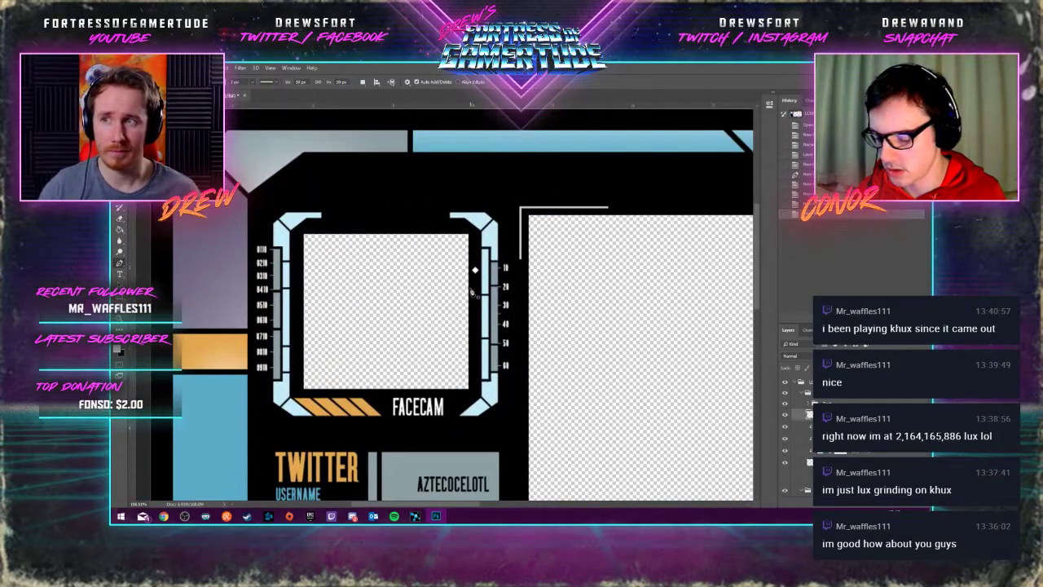
pyautogui.scroll(3, 471, 291)
pyautogui.scroll(-2, 469, 291)
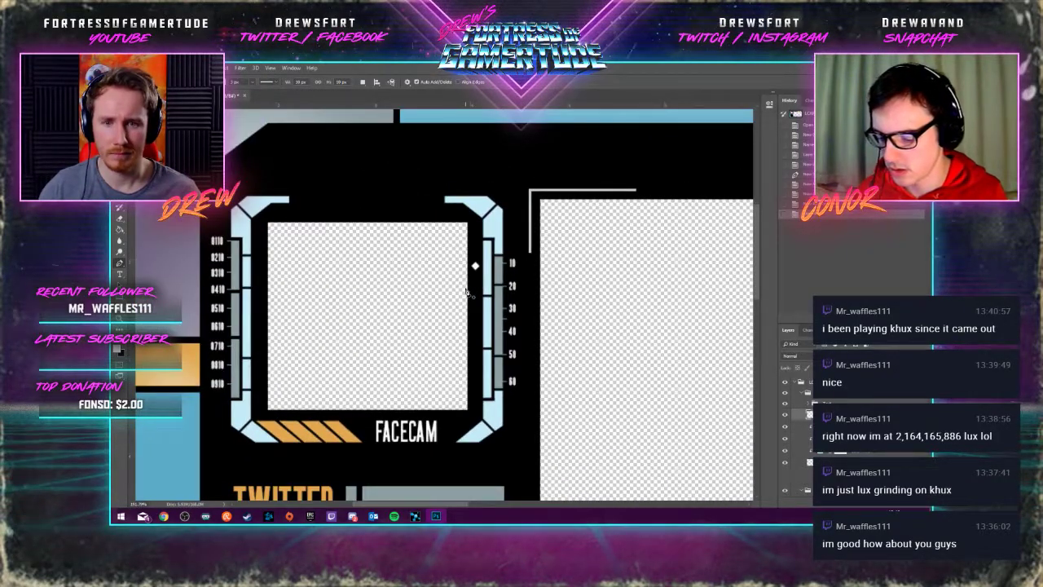
pyautogui.scroll(5, 467, 291)
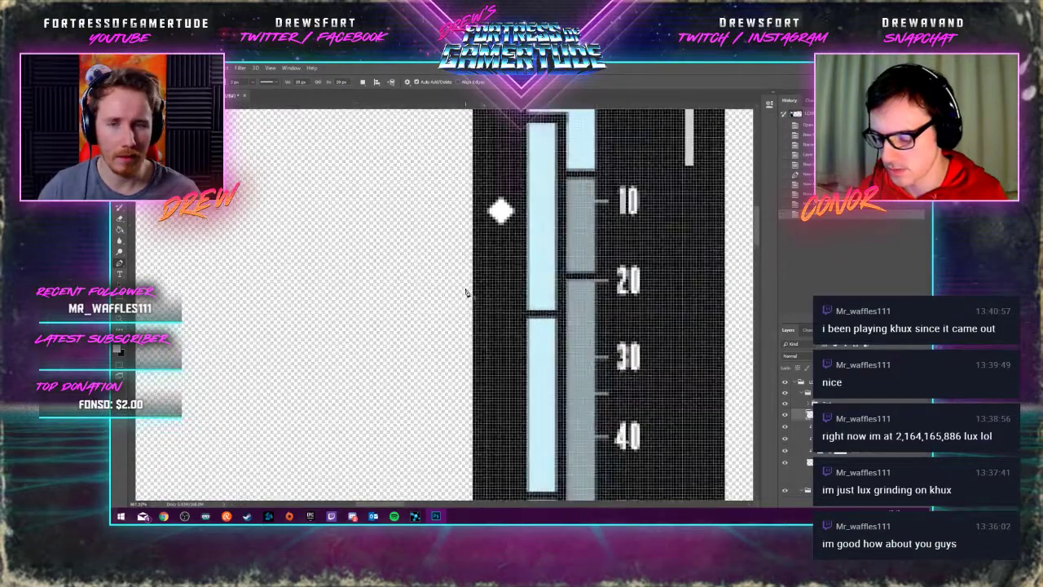
pyautogui.scroll(-2, 467, 292)
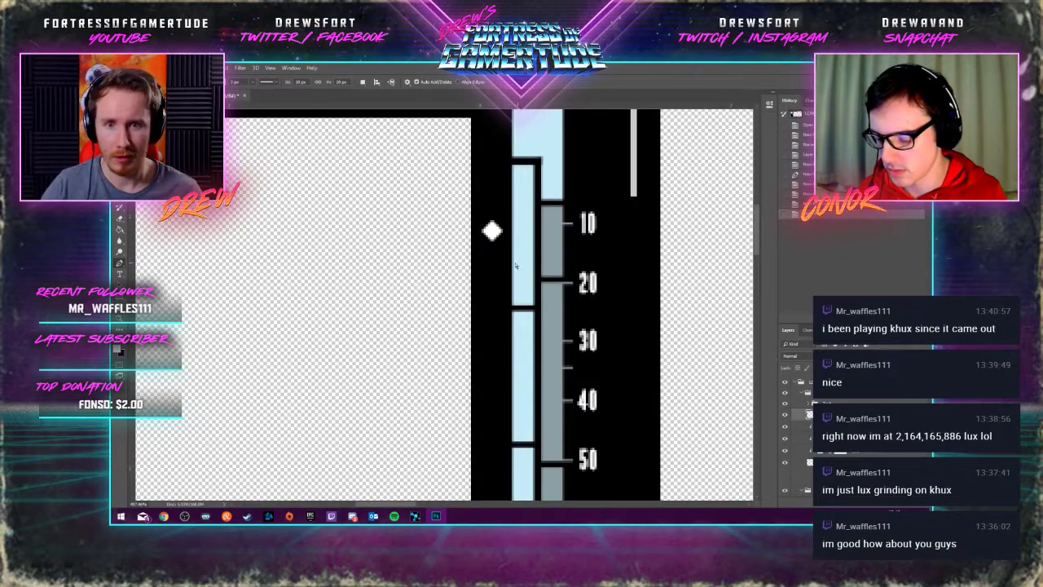
pyautogui.hotkey('ctrl', 't')
pyautogui.moveTo(503, 242); pyautogui.dragTo(510, 246)
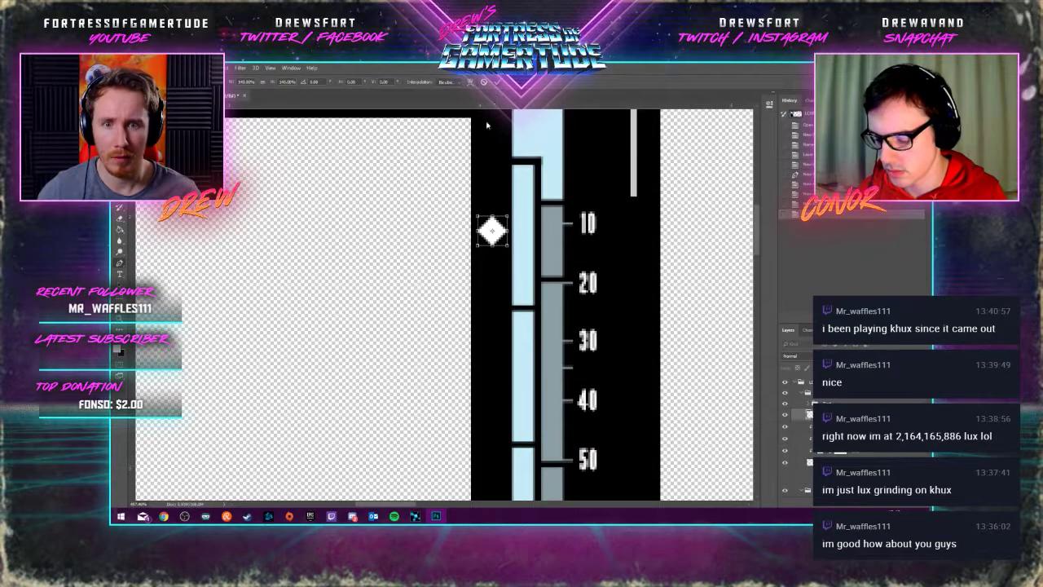
pyautogui.press('Return')
# Enlarge the diamond a further 120% with another Free Transform
pyautogui.scroll(-5, 496, 269)
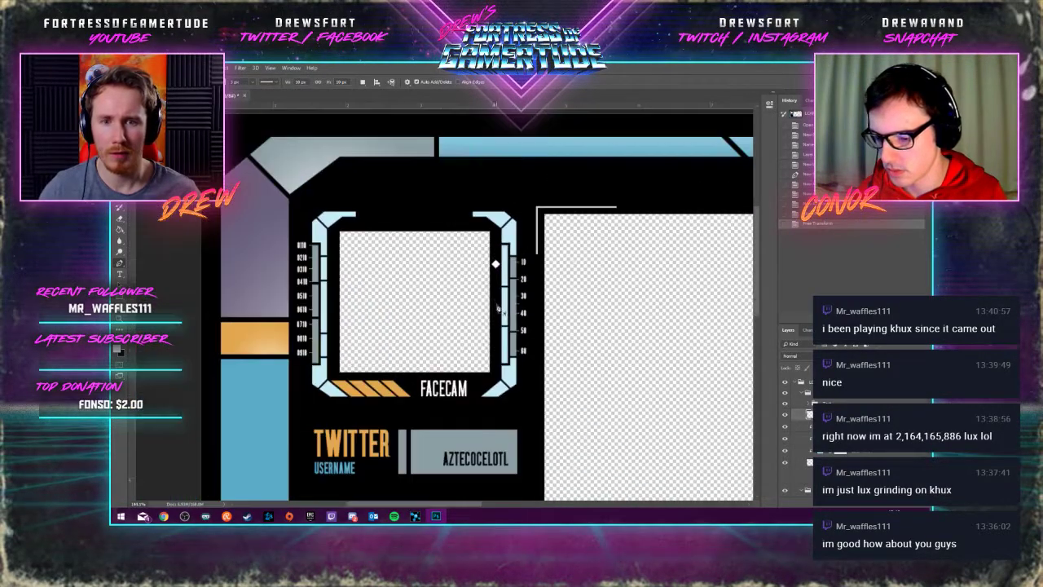
pyautogui.scroll(-3, 498, 308)
pyautogui.scroll(3, 284, 193)
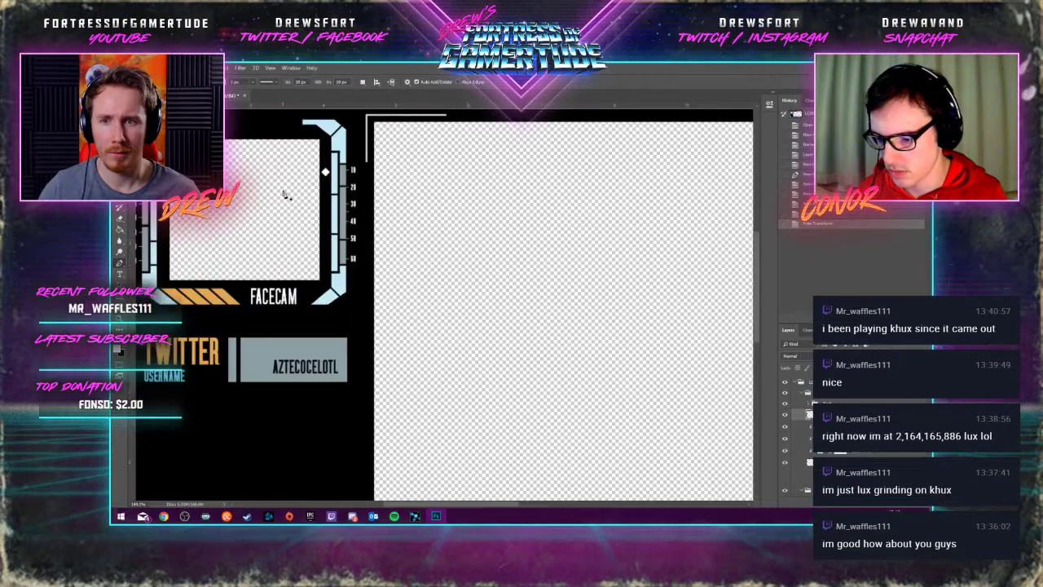
pyautogui.scroll(3, 283, 193)
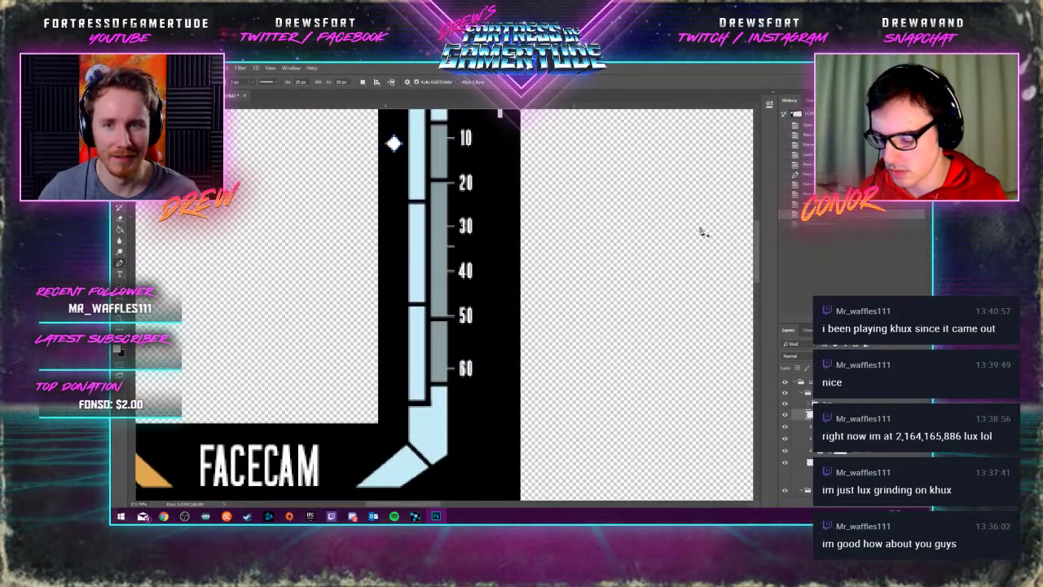
pyautogui.scroll(2, 643, 240)
pyautogui.hotkey('ctrl', 't')
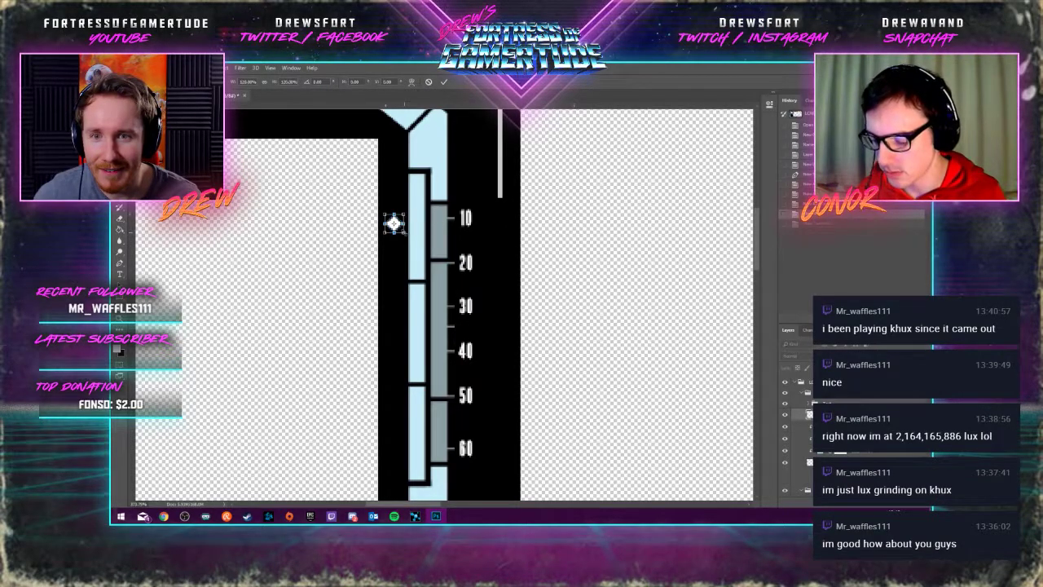
pyautogui.moveTo(403, 231); pyautogui.dragTo(406, 234)
pyautogui.press('Return')
pyautogui.scroll(-2, 443, 186)
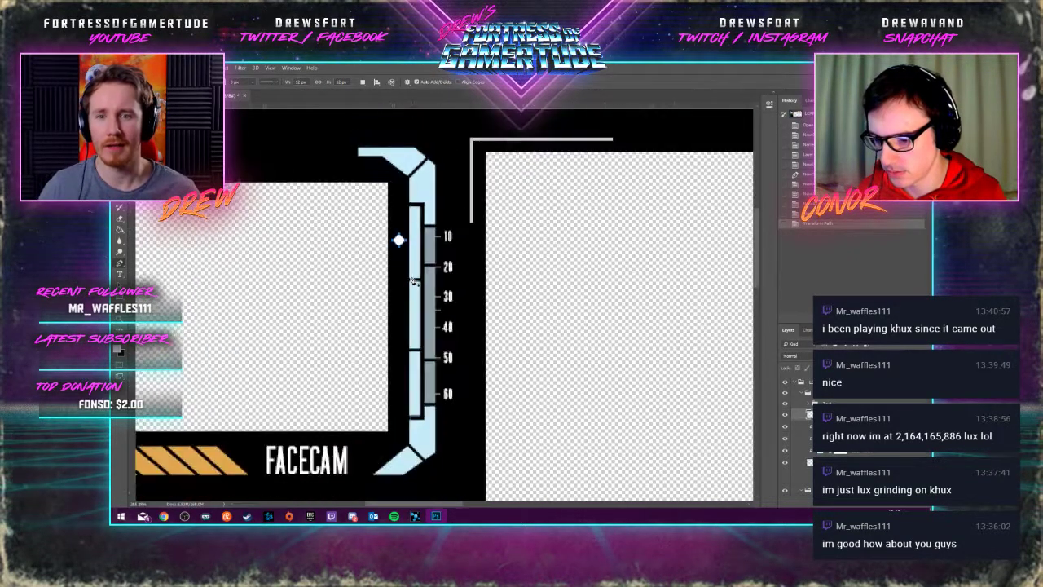
pyautogui.scroll(-1, 399, 290)
pyautogui.scroll(-3, 399, 290)
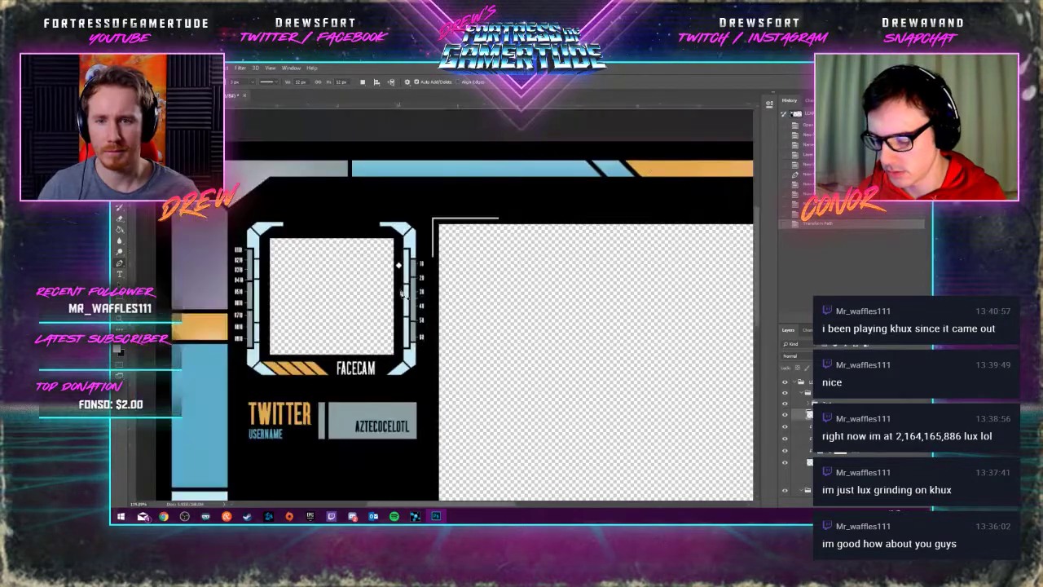
pyautogui.scroll(3, 347, 338)
# Duplicate the white diamond and drag the copy beside the facecam frame's left-hand scale
pyautogui.scroll(1, 346, 338)
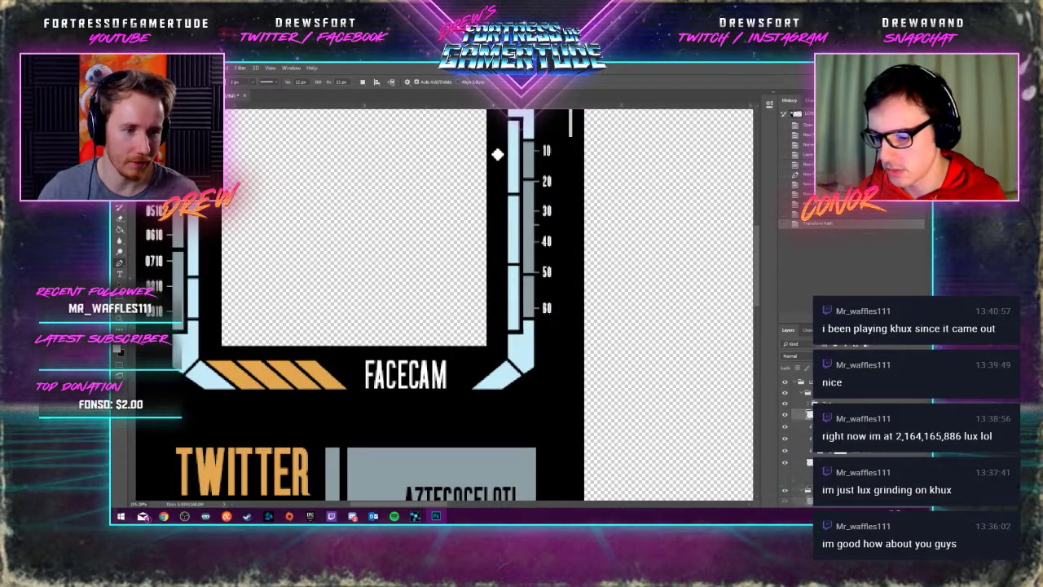
pyautogui.hotkey('ctrl', 'j')
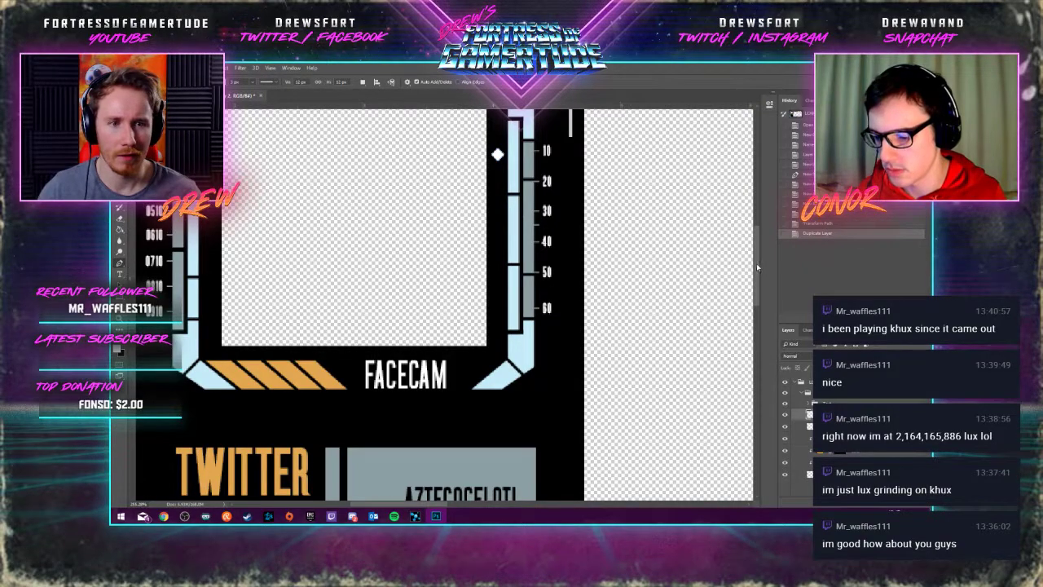
pyautogui.scroll(2, 457, 233)
pyautogui.press('v')
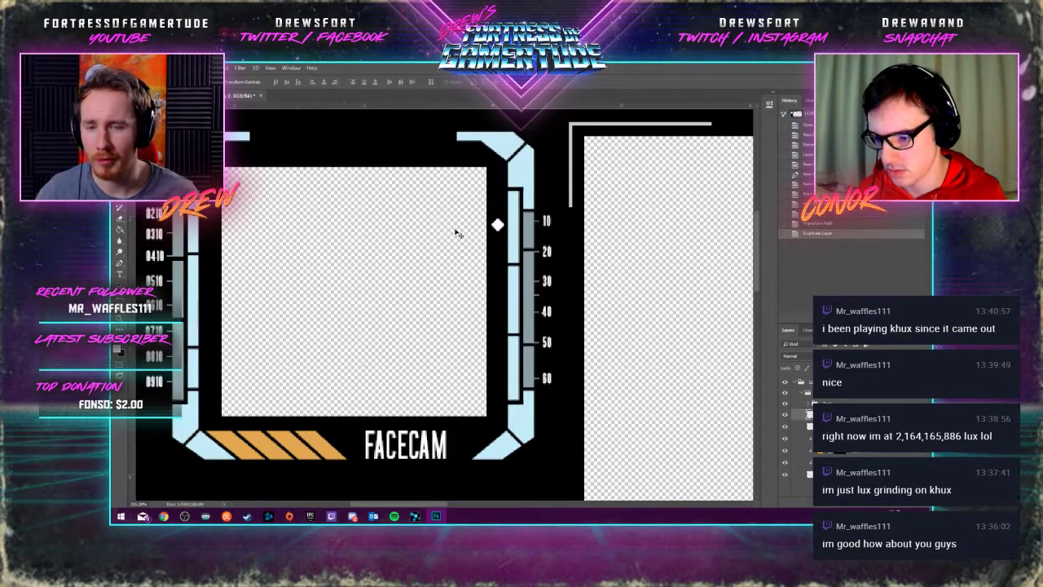
pyautogui.moveTo(497, 225); pyautogui.dragTo(209, 230)
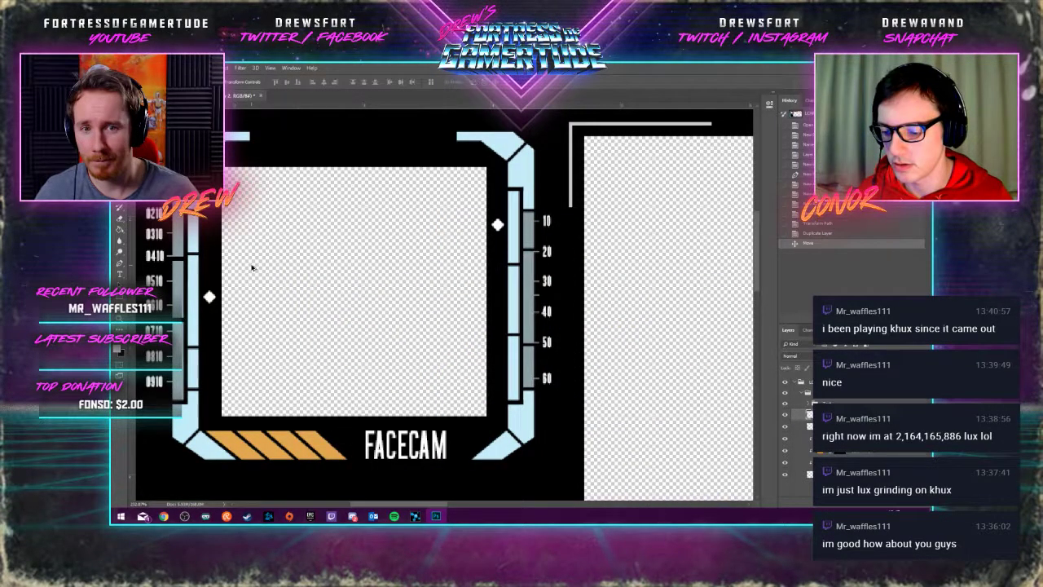
pyautogui.hotkey('ctrl', '0')
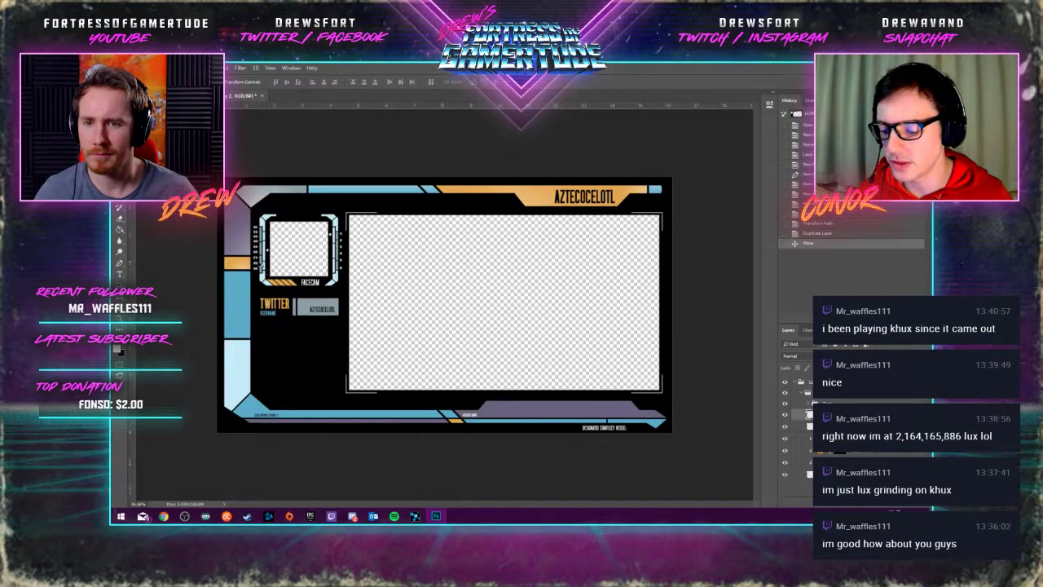
# Add a new empty layer and a renamed layer group, moving them down the layer stack
pyautogui.hotkey('ctrl', '+')
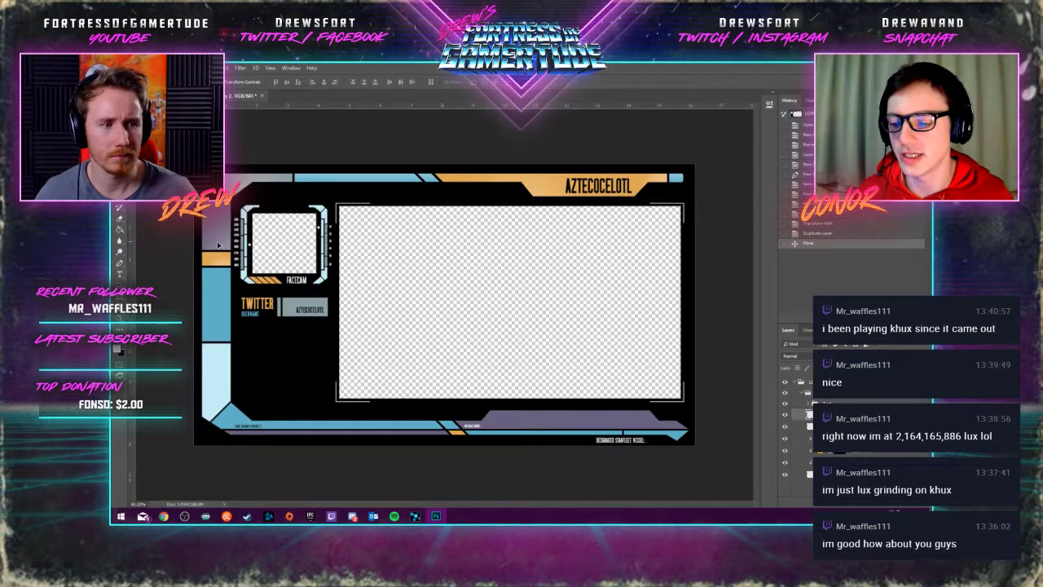
pyautogui.scroll(6, 219, 245)
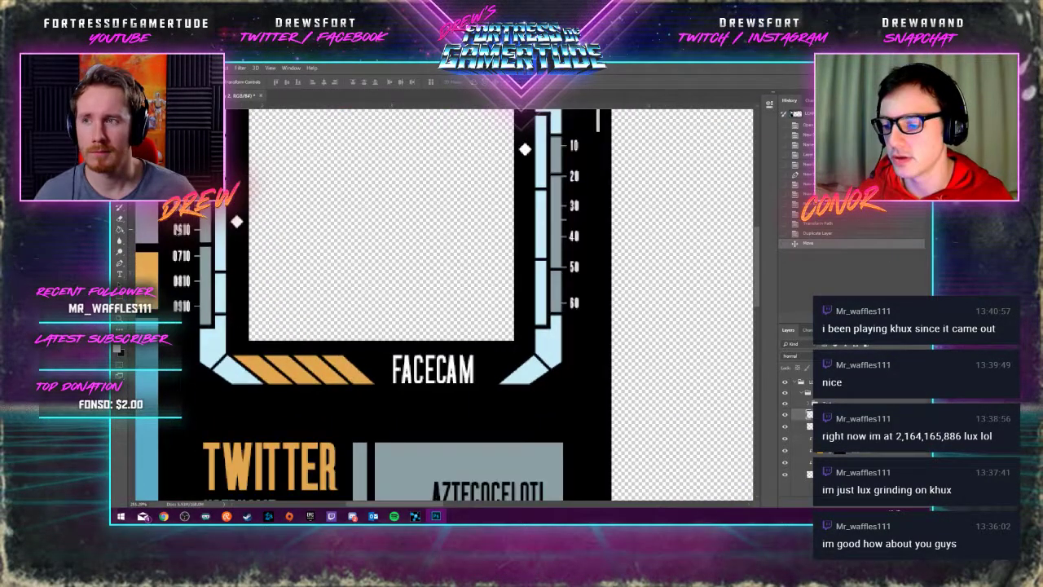
pyautogui.scroll(2, 175, 229)
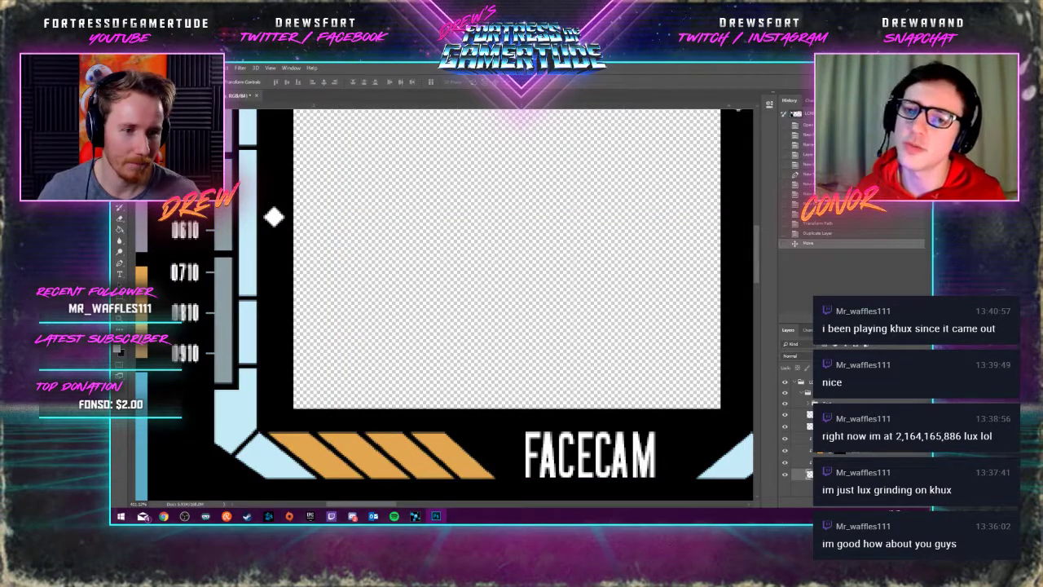
pyautogui.hotkey('ctrl', 'shift', 'alt', 'n')
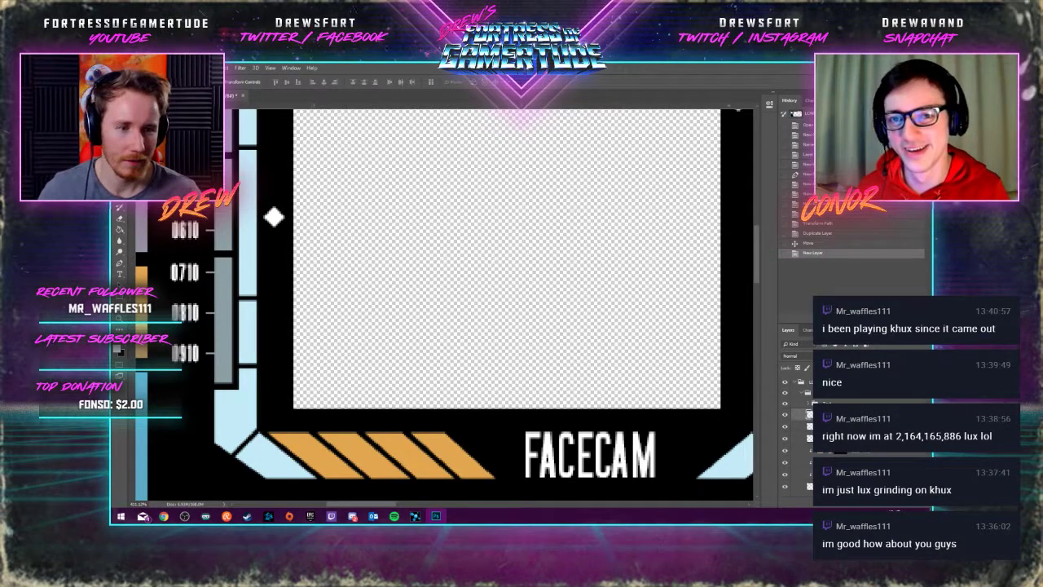
pyautogui.click(892, 508)
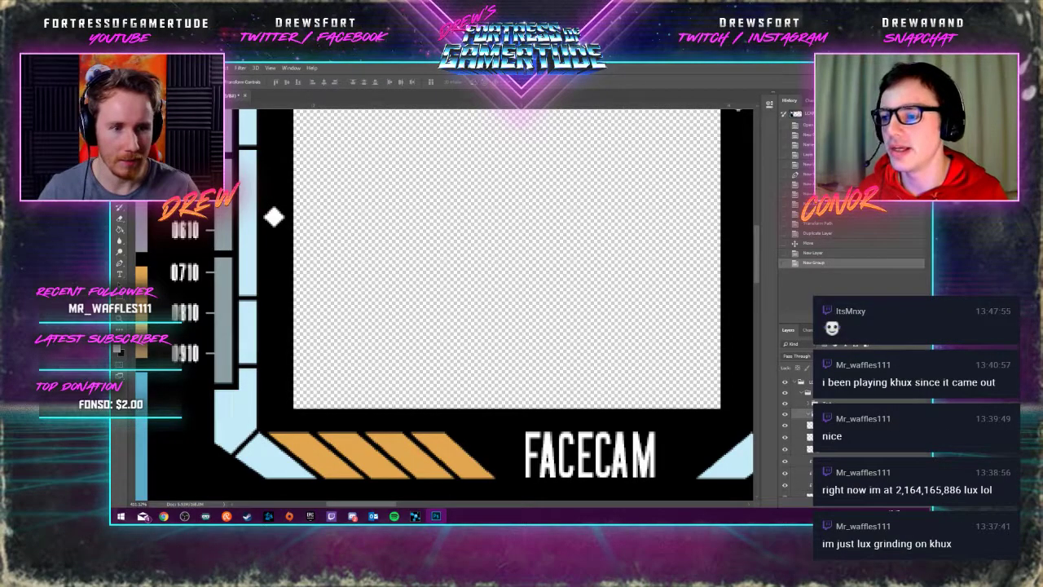
pyautogui.press('Return')
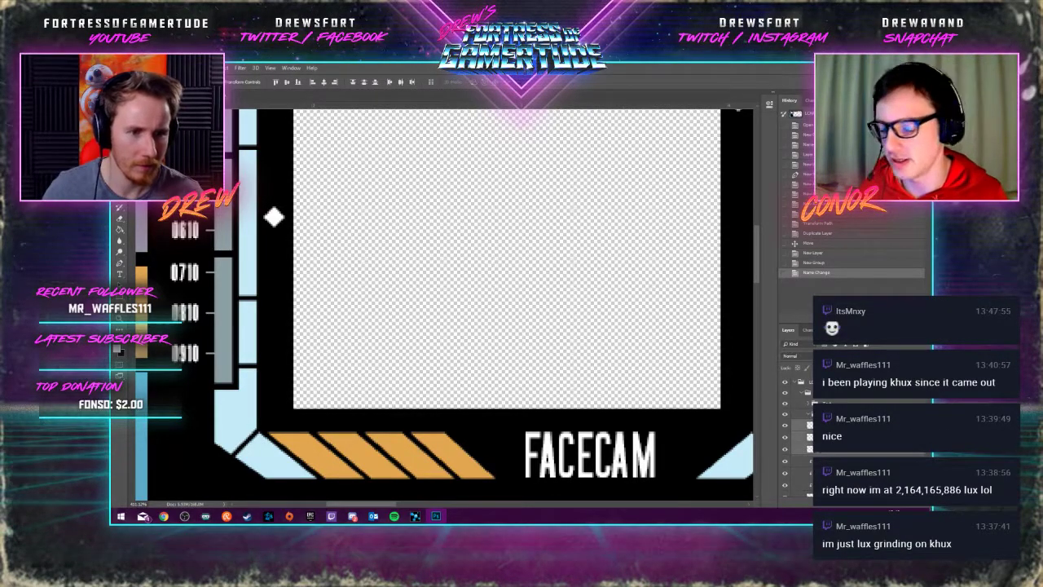
pyautogui.hotkey('ctrl', '[')
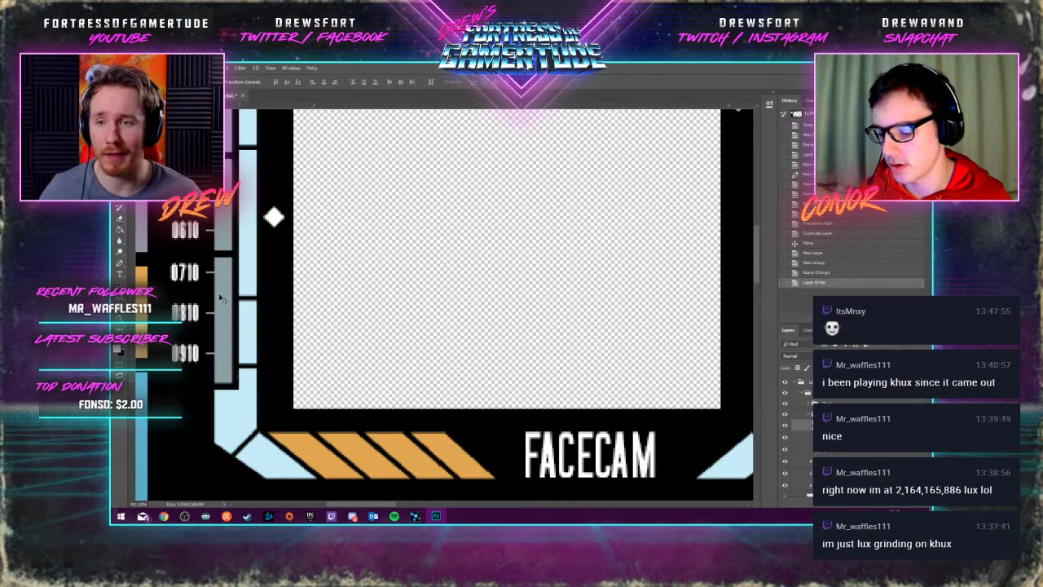
# Pan the canvas to bring the 0210–0910 scale strip into view
pyautogui.scroll(2, 248, 279)
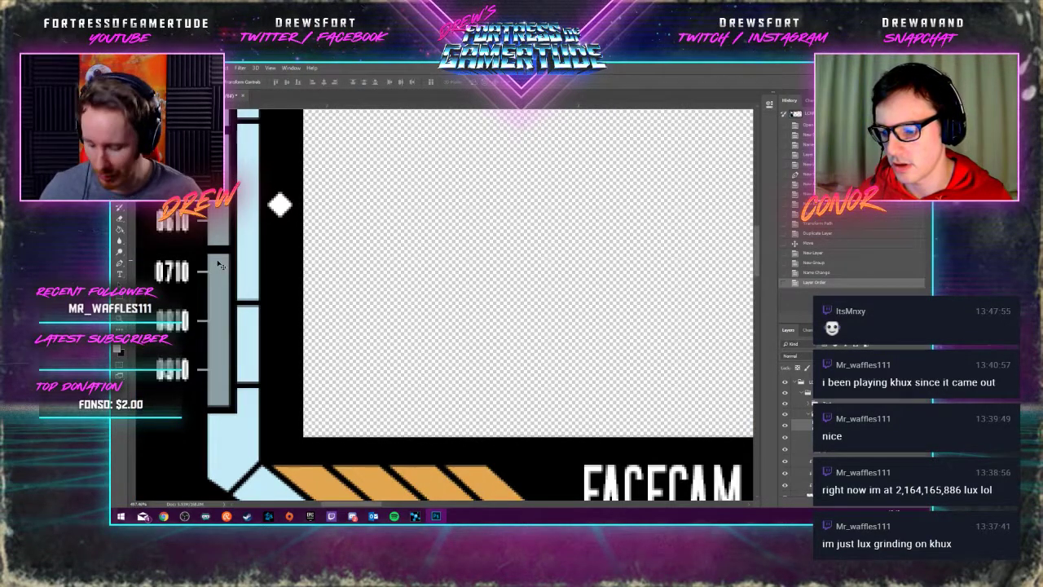
pyautogui.scroll(2, 220, 266)
pyautogui.scroll(-2, 219, 267)
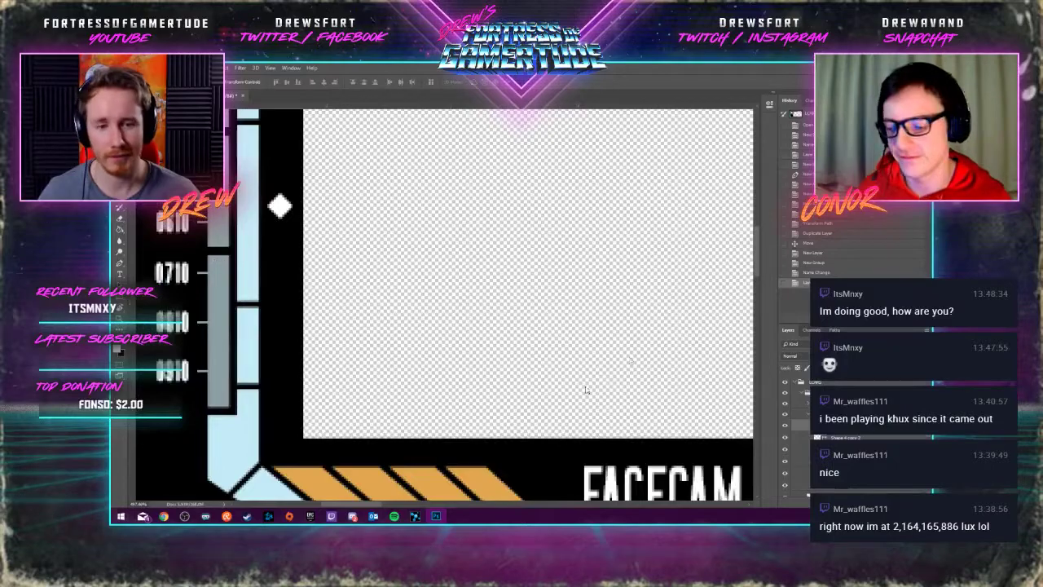
pyautogui.moveTo(406, 279); pyautogui.dragTo(566, 336)
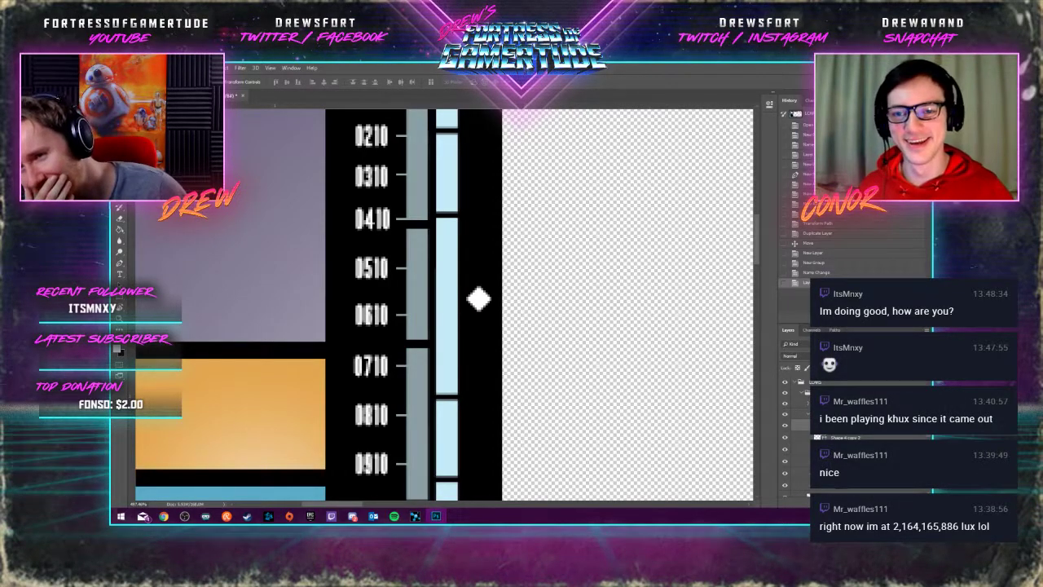
# Draw a white rectangle over the light-blue bar, extending down to the 0710 mark
pyautogui.click(119, 300)
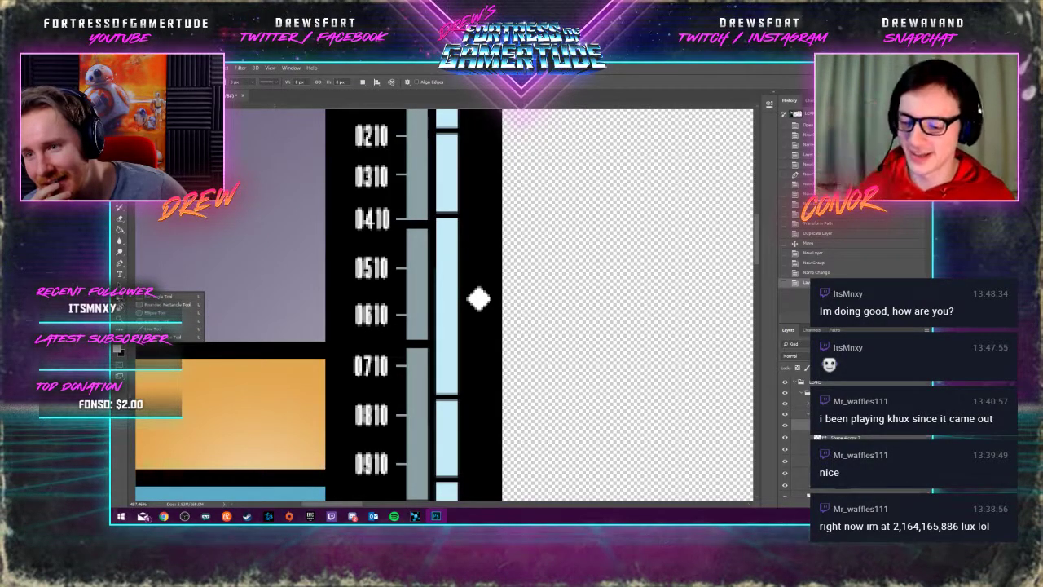
pyautogui.press('Escape')
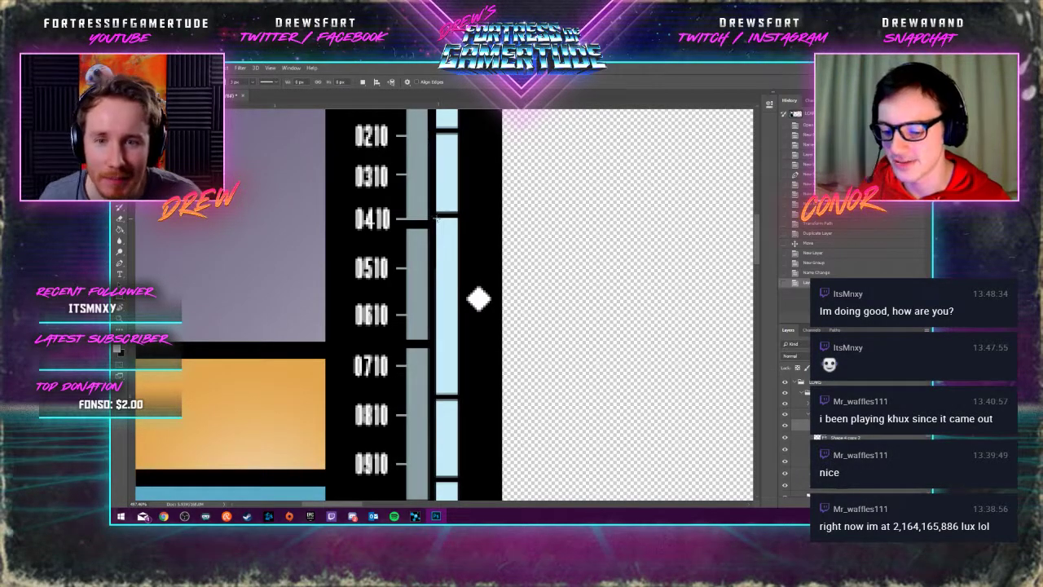
pyautogui.scroll(4, 443, 220)
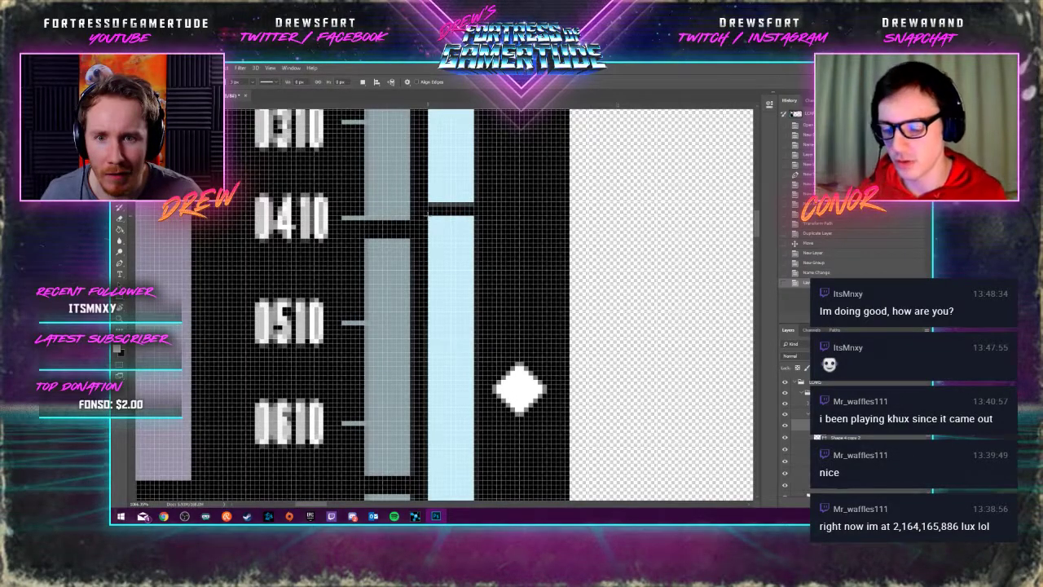
pyautogui.moveTo(429, 216); pyautogui.dragTo(446, 165)
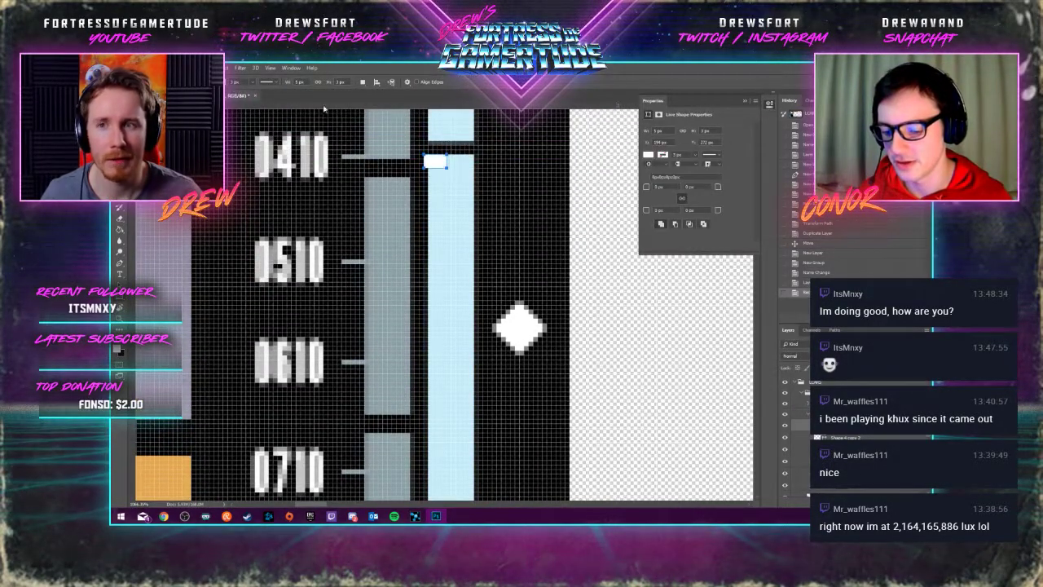
pyautogui.hotkey('ctrl', 'z')
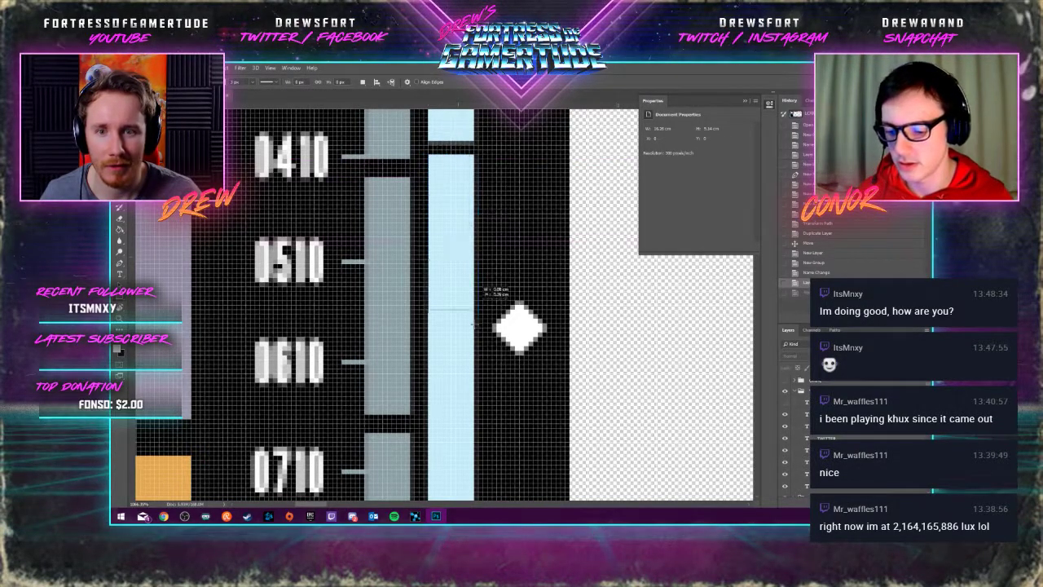
pyautogui.moveTo(478, 488); pyautogui.dragTo(476, 447)
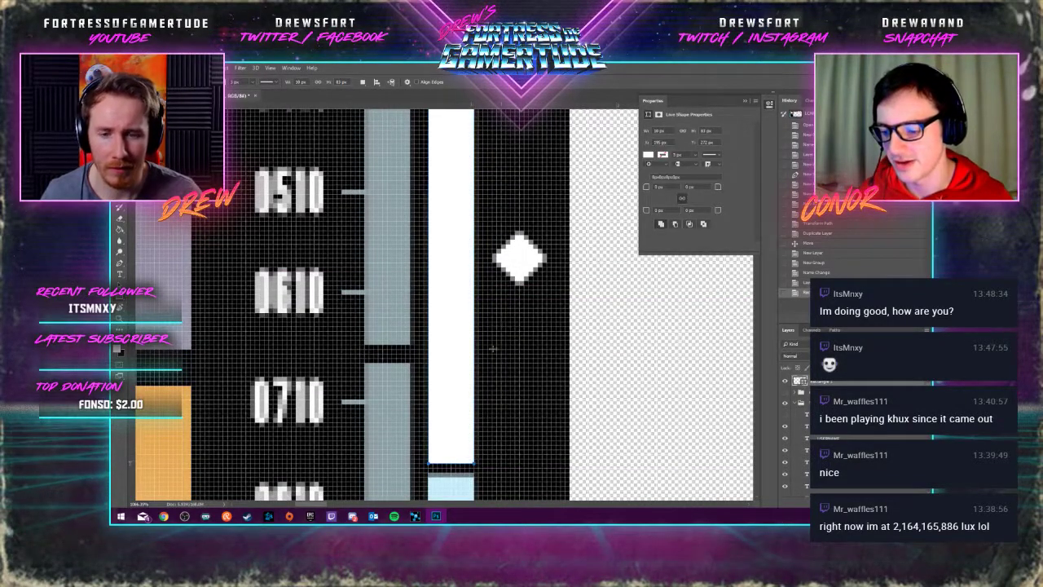
pyautogui.hotkey('ctrl', '-')
pyautogui.hotkey('ctrl', '-')
# Move the Rectangle layer in the stack and put it into its own group
pyautogui.scroll(-5, 516, 267)
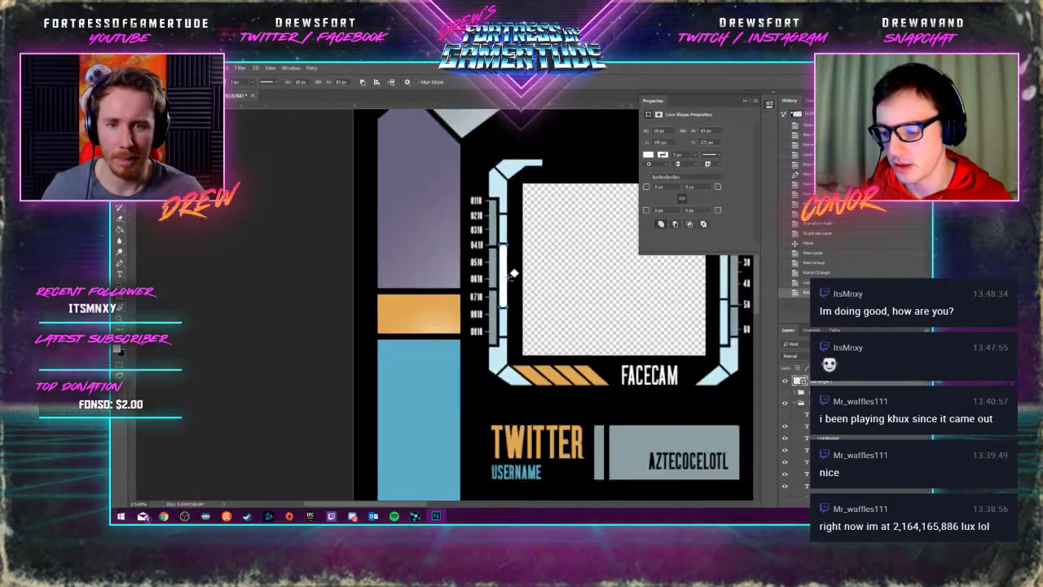
pyautogui.scroll(8, 518, 284)
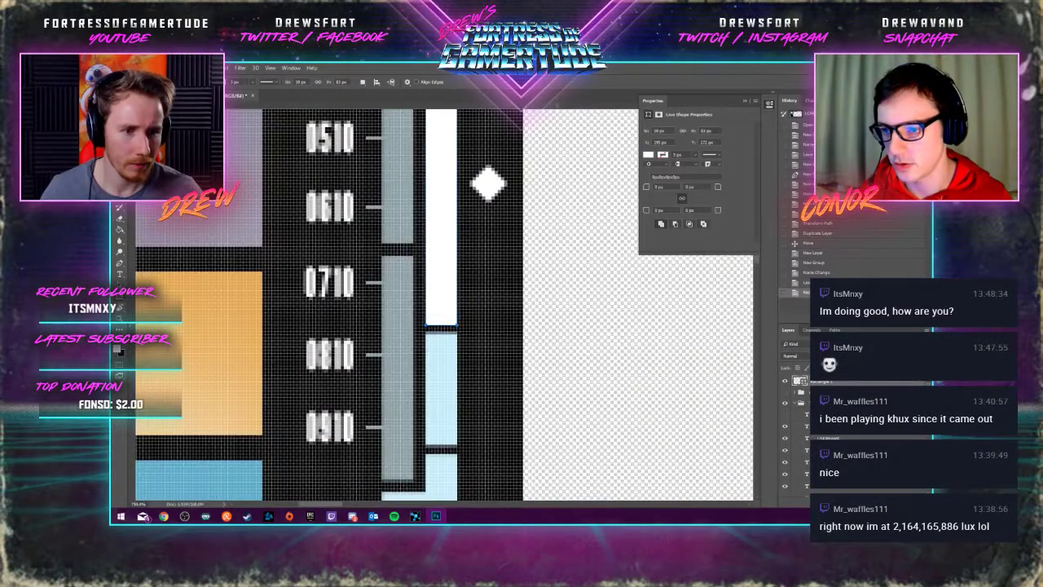
pyautogui.moveTo(843, 382); pyautogui.dragTo(819, 381)
pyautogui.hotkey('ctrl', 'g')
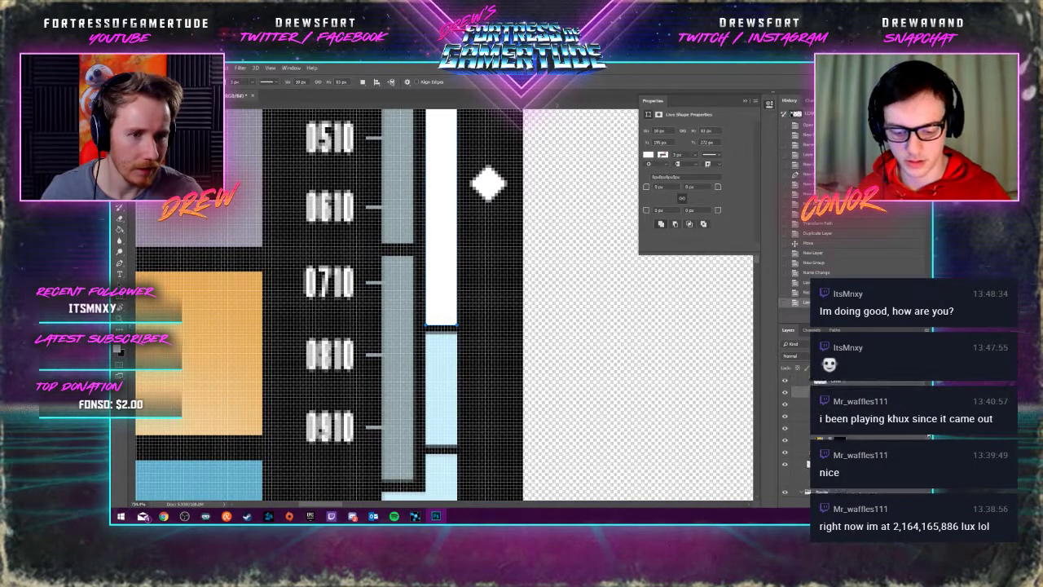
pyautogui.hotkey('ctrl', 'g')
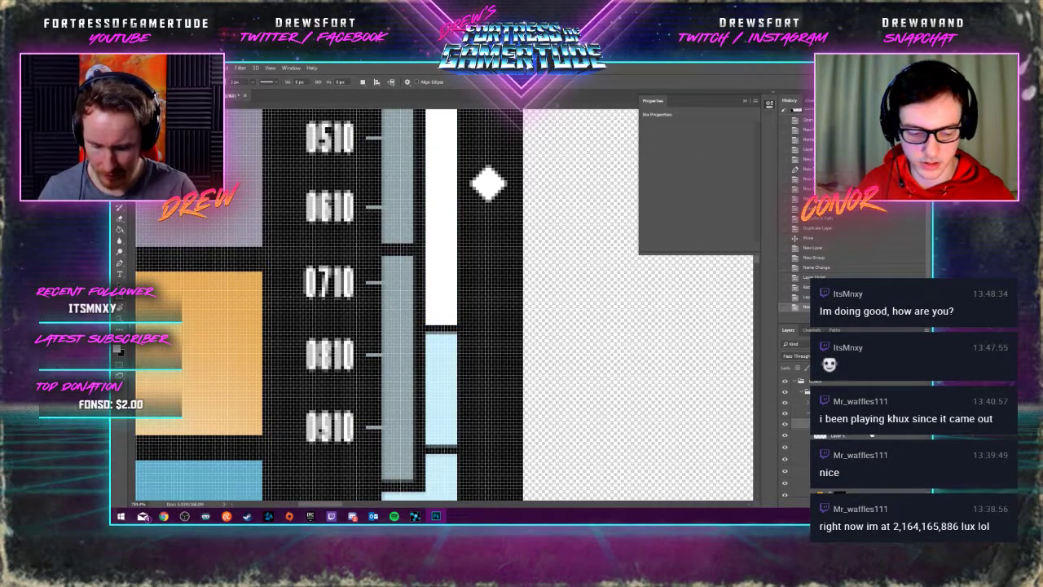
# Group and restack the pixel and shape layers in the Layers panel
pyautogui.hotkey('ctrl', 'g')
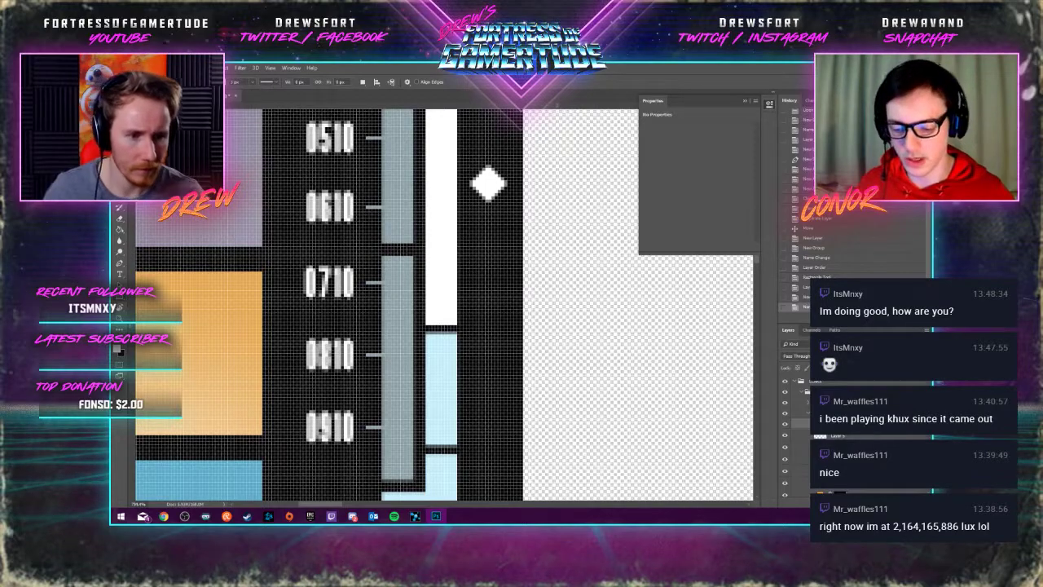
pyautogui.click(831, 436)
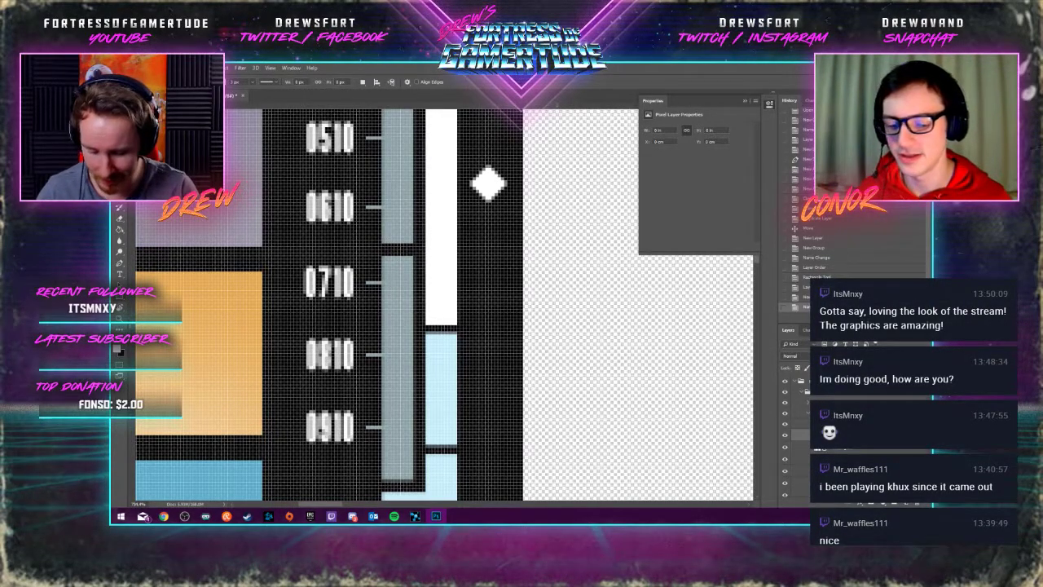
pyautogui.hotkey('ctrl', ']')
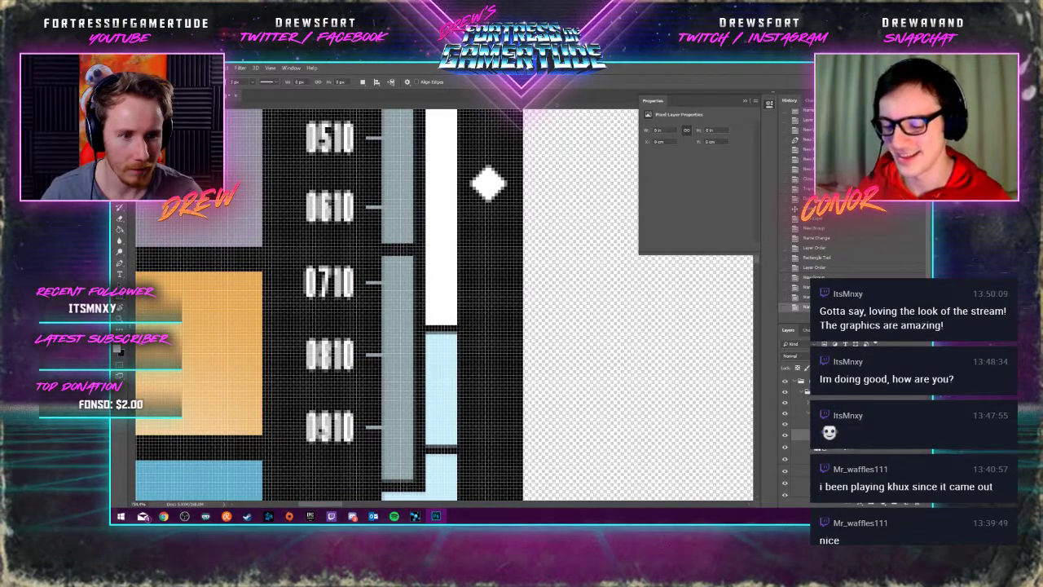
pyautogui.hotkey('ctrl', 'g')
pyautogui.click(843, 450)
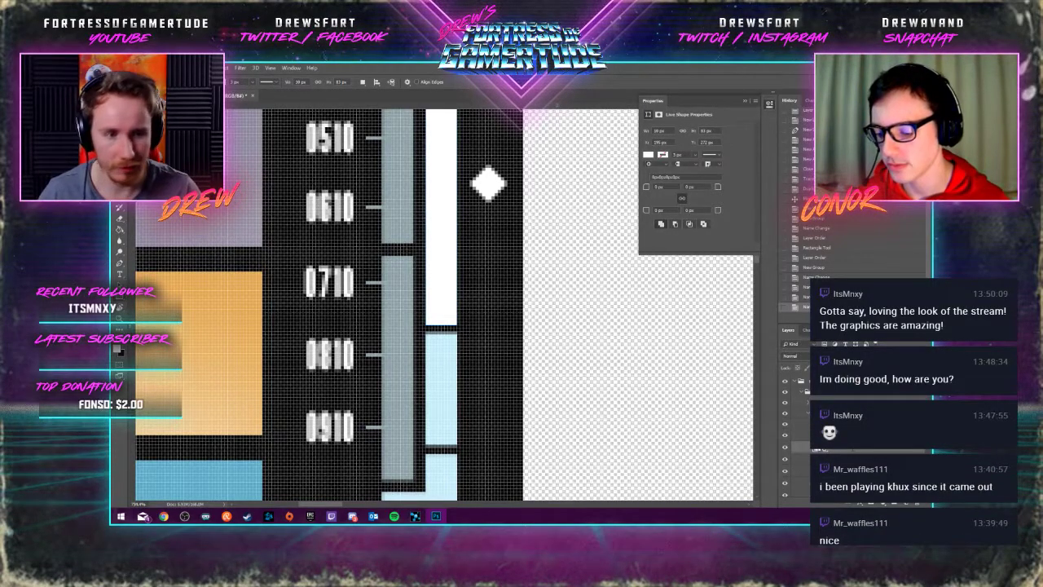
pyautogui.click(853, 451)
pyautogui.click(847, 436)
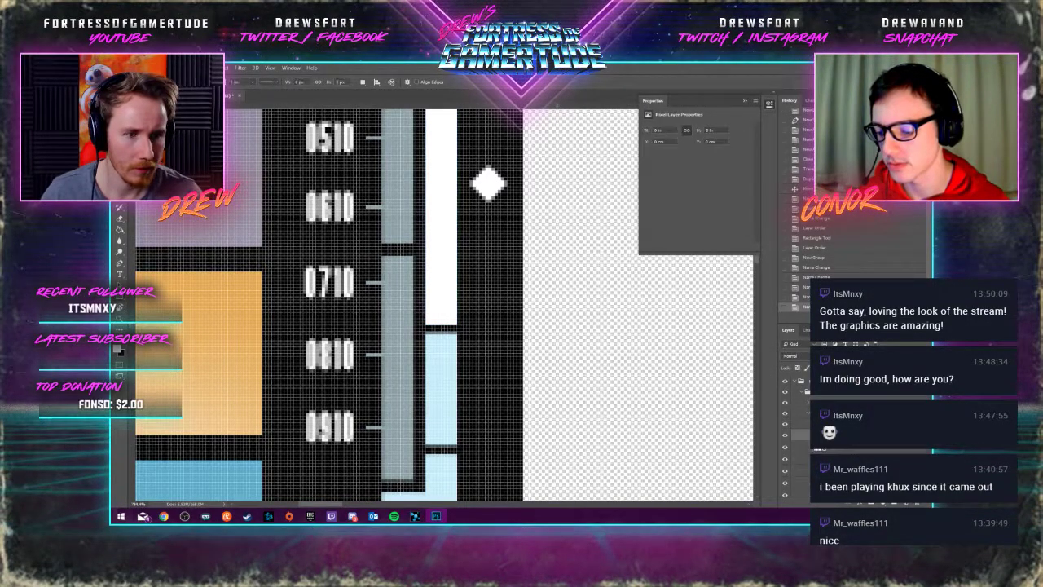
pyautogui.click(848, 459)
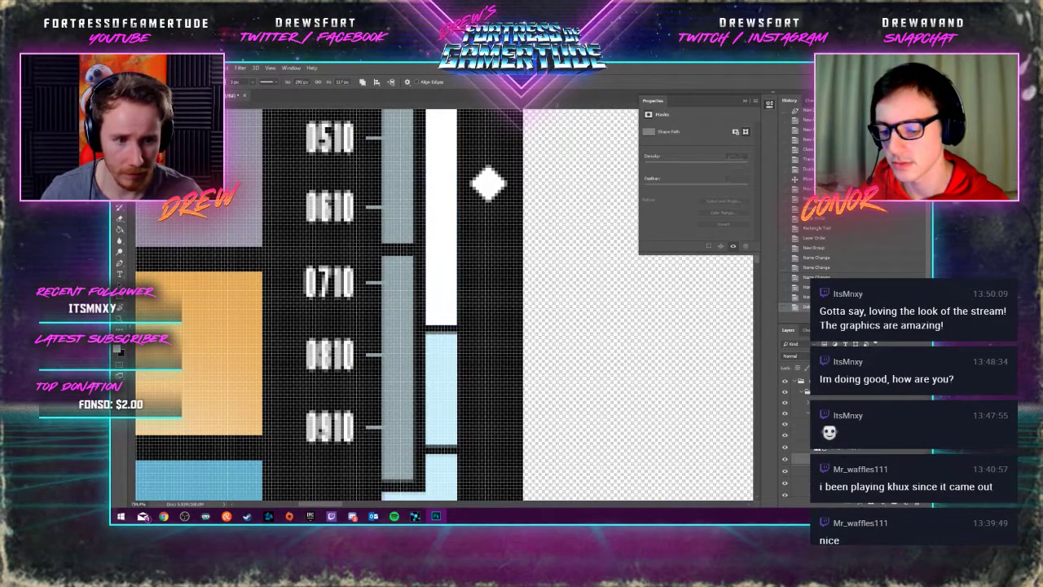
pyautogui.click(848, 448)
# Close the Properties panel to give the canvas more room
pyautogui.click(769, 103)
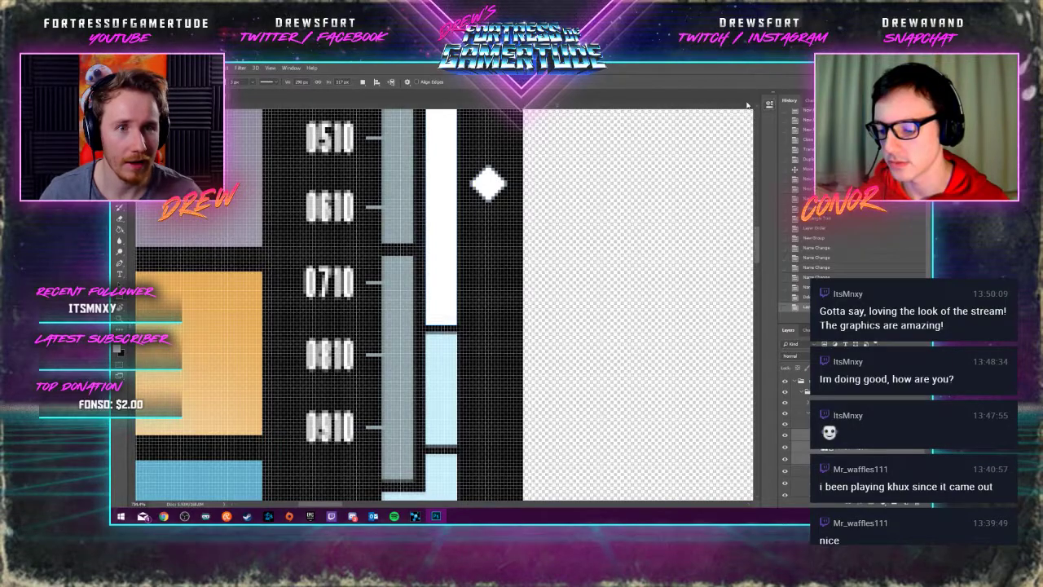
pyautogui.rightClick(773, 104)
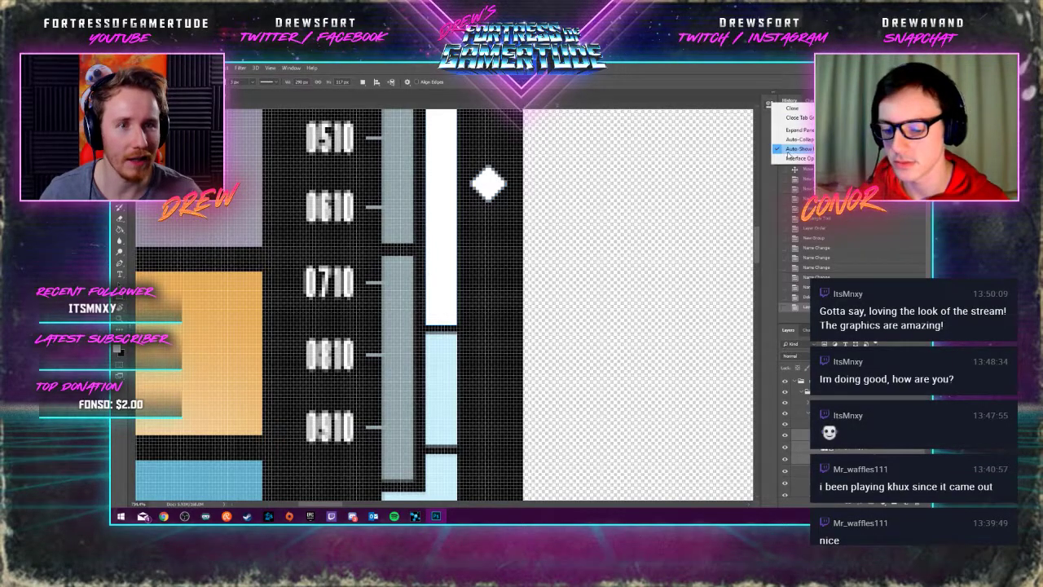
pyautogui.click(792, 107)
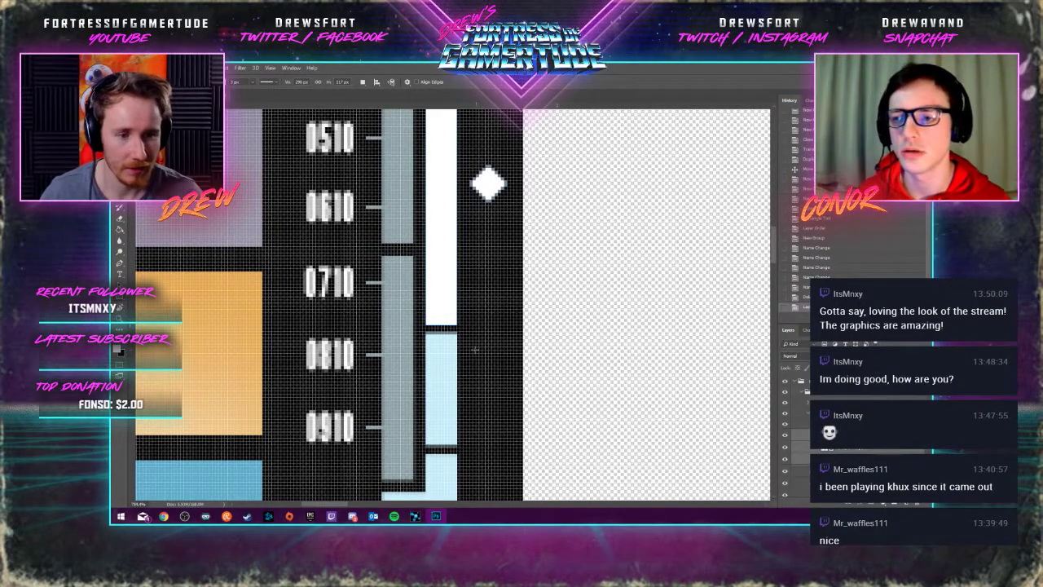
pyautogui.scroll(-1, 466, 344)
pyautogui.scroll(-4, 467, 344)
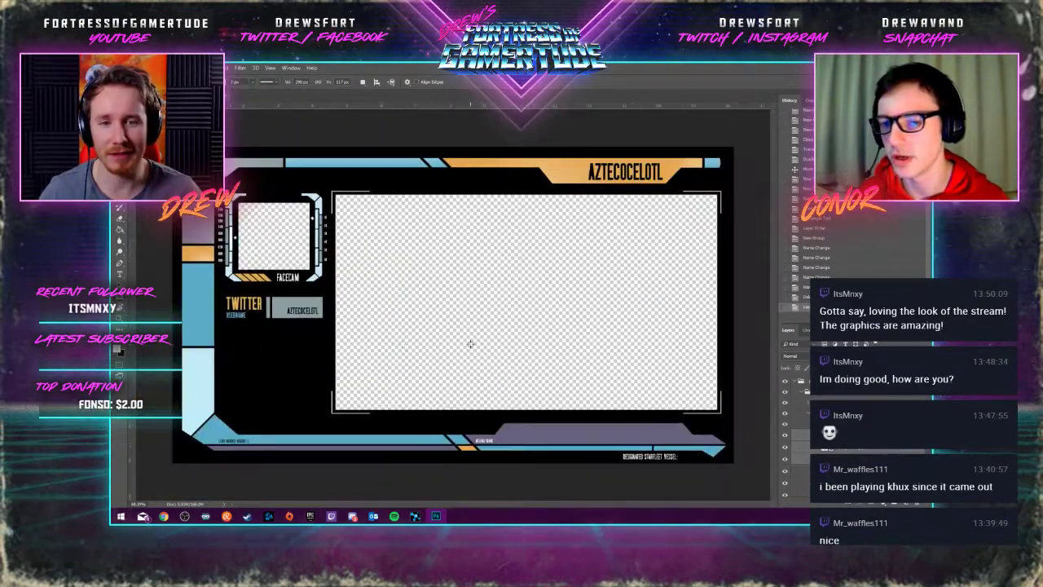
pyautogui.scroll(1, 341, 317)
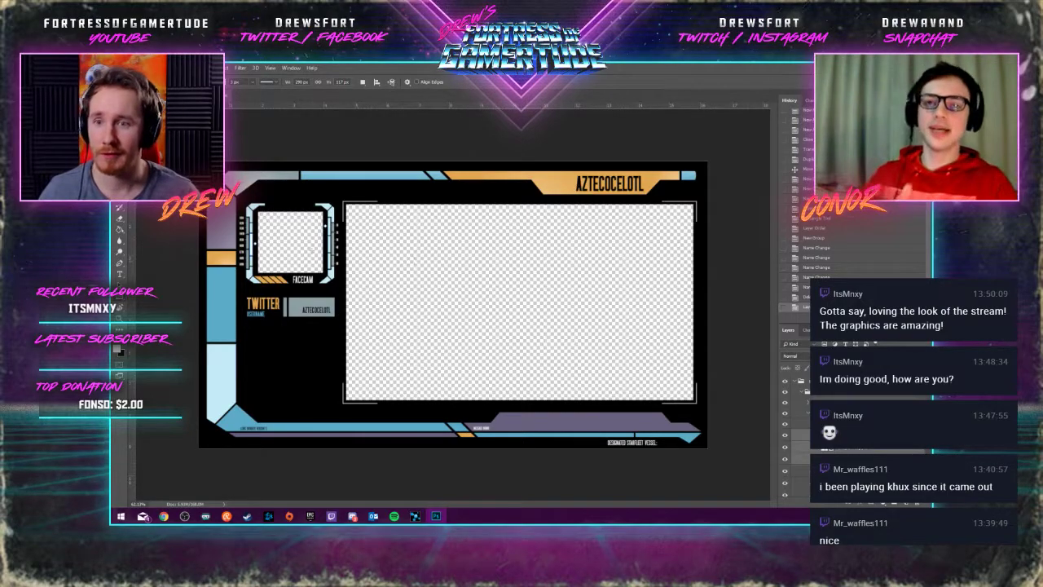
pyautogui.scroll(5, 176, 251)
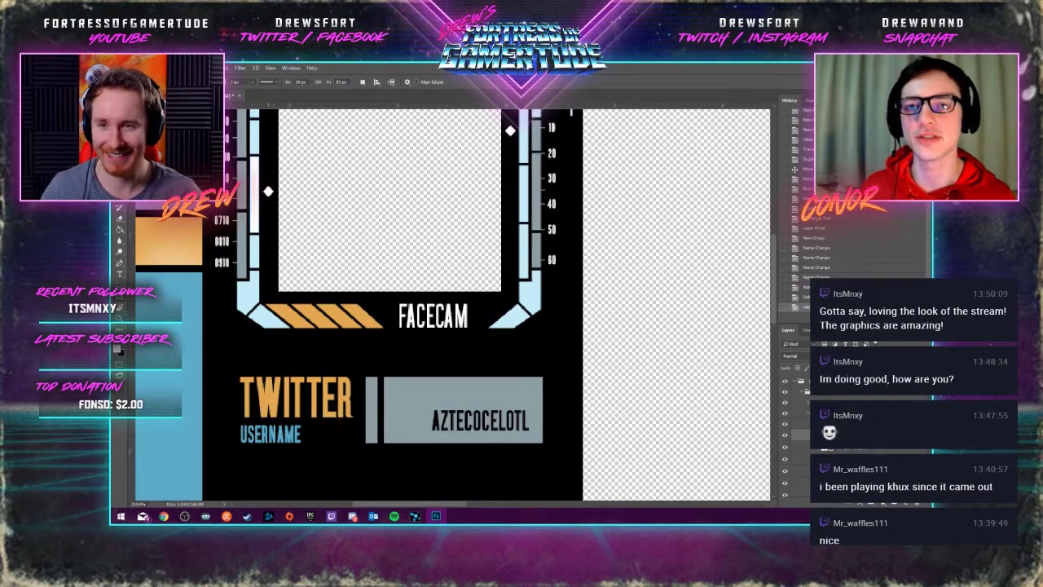
pyautogui.scroll(-3, 231, 276)
pyautogui.scroll(-4, 232, 277)
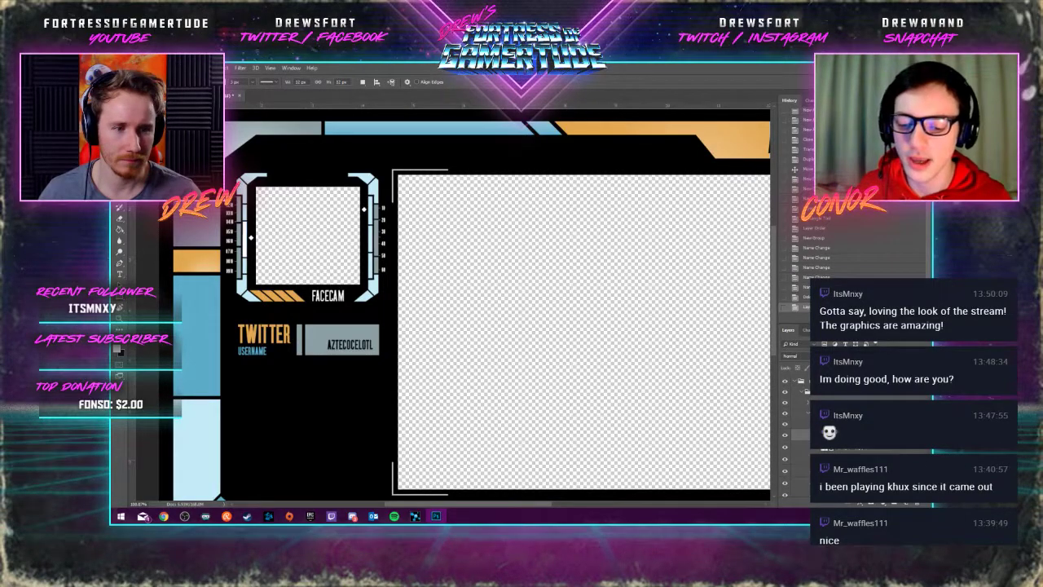
# Try a cream fill, keep it pure white (255, 255, 255), then open Layer Style
pyautogui.doubleClick(800, 434)
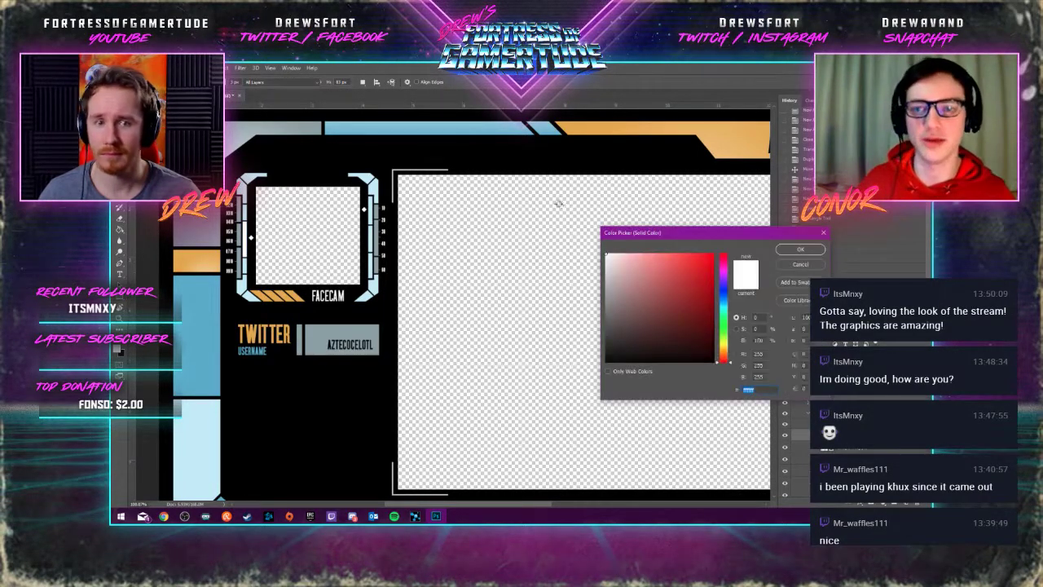
pyautogui.moveTo(725, 341); pyautogui.dragTo(727, 352)
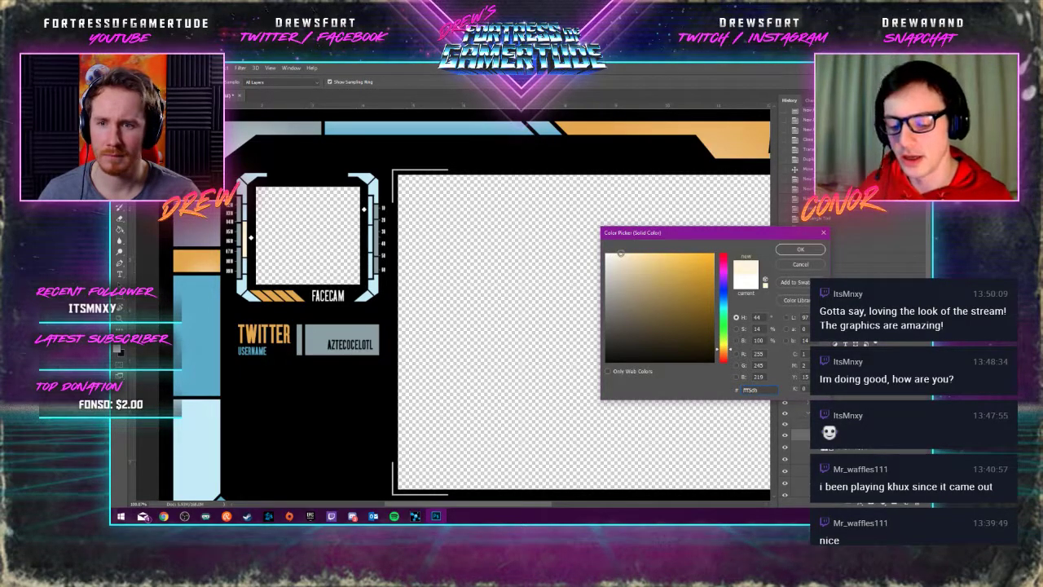
pyautogui.click(620, 254)
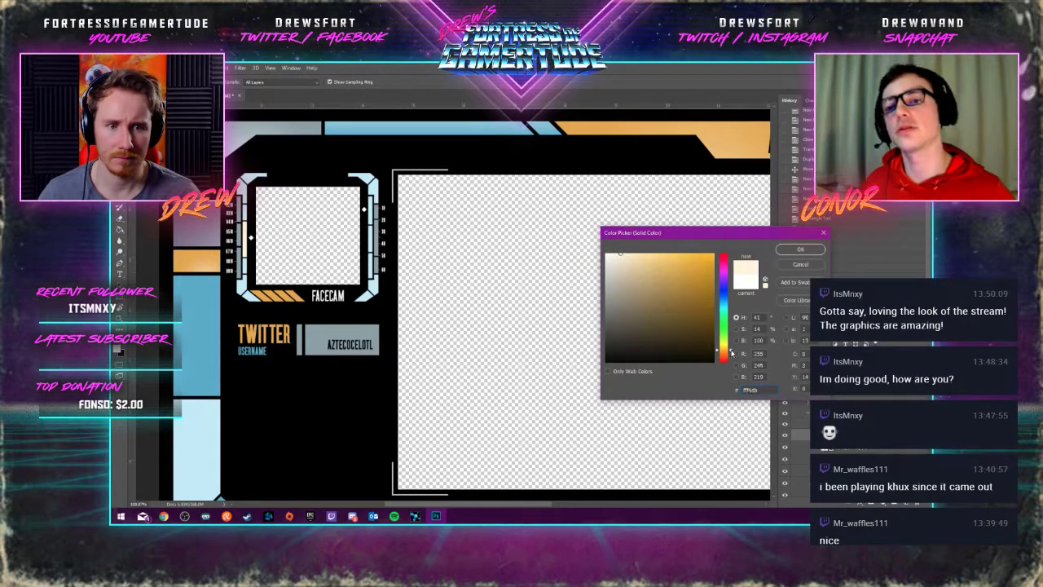
pyautogui.moveTo(731, 352); pyautogui.dragTo(730, 349)
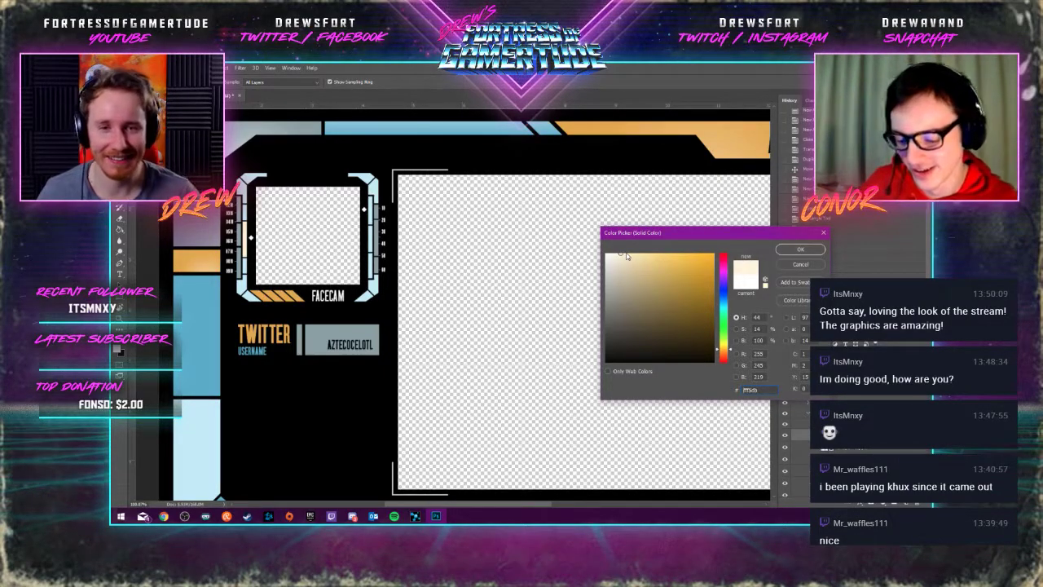
pyautogui.moveTo(626, 256); pyautogui.dragTo(608, 254)
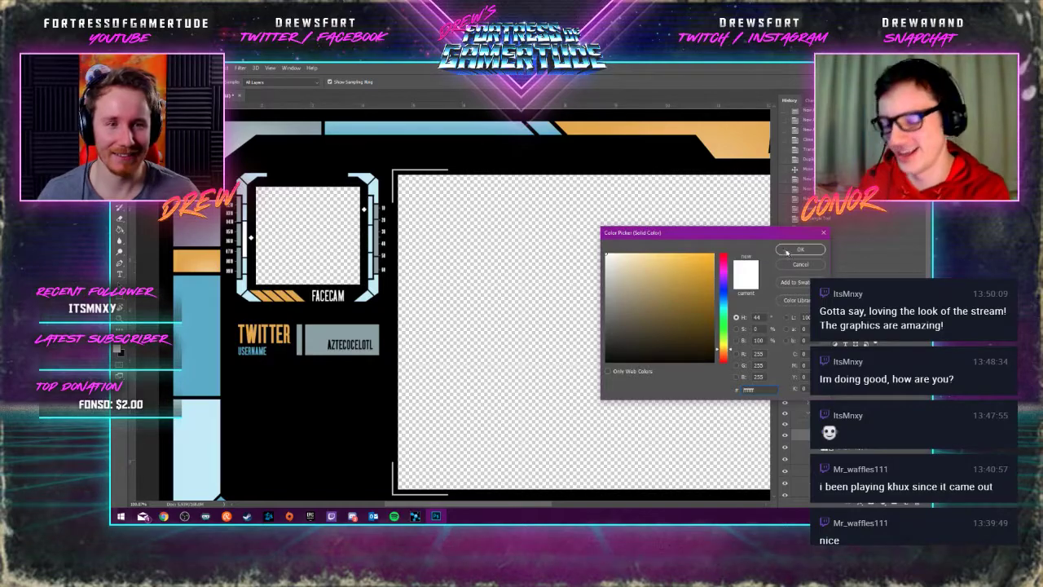
pyautogui.click(787, 252)
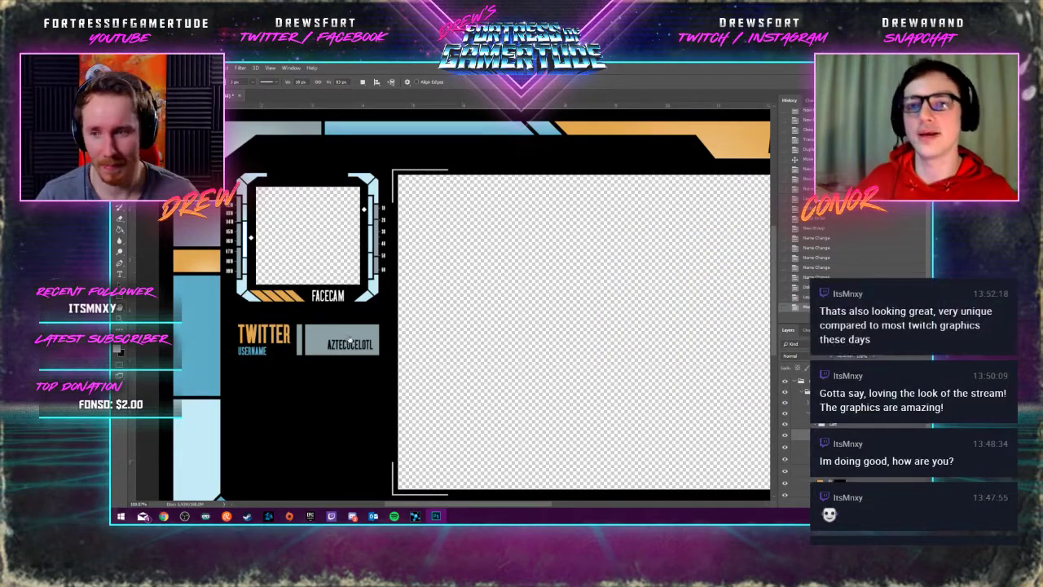
pyautogui.doubleClick(806, 435)
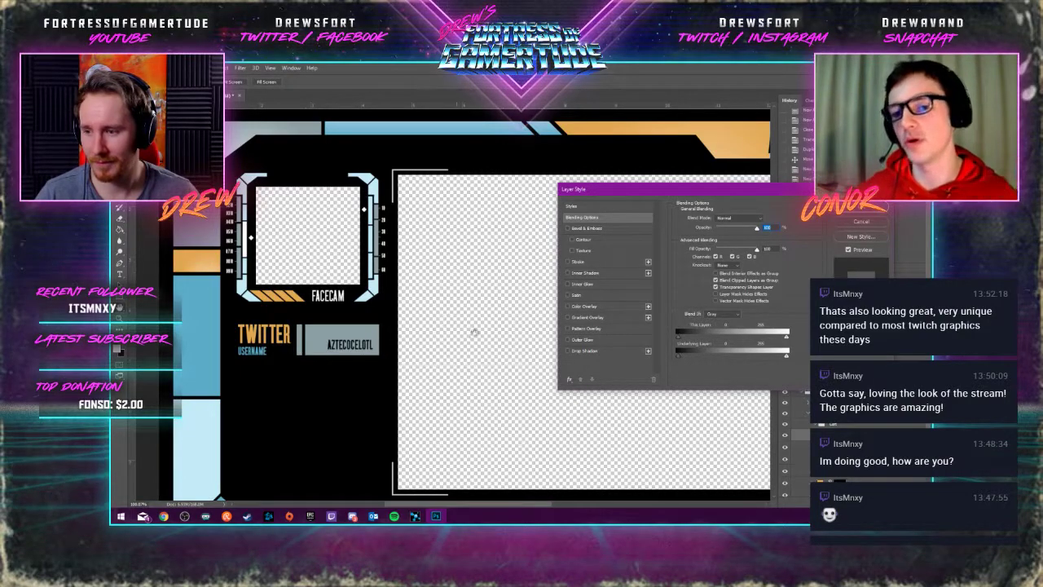
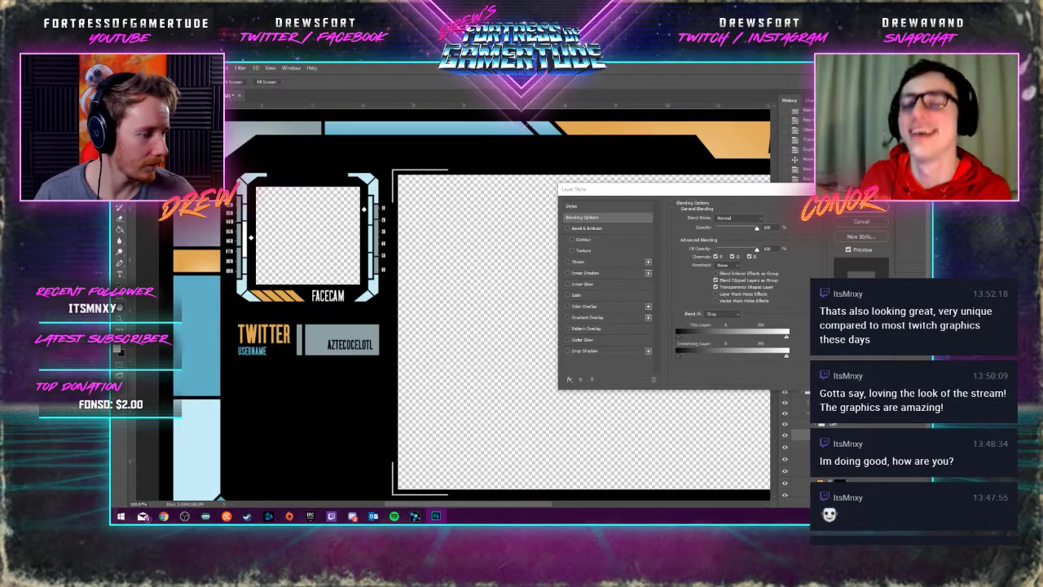
# Under Embed chat in stream, set Restream Chat's Message alignment to Bottom, then leave the settings
pyautogui.hotkey('alt', 'Tab')
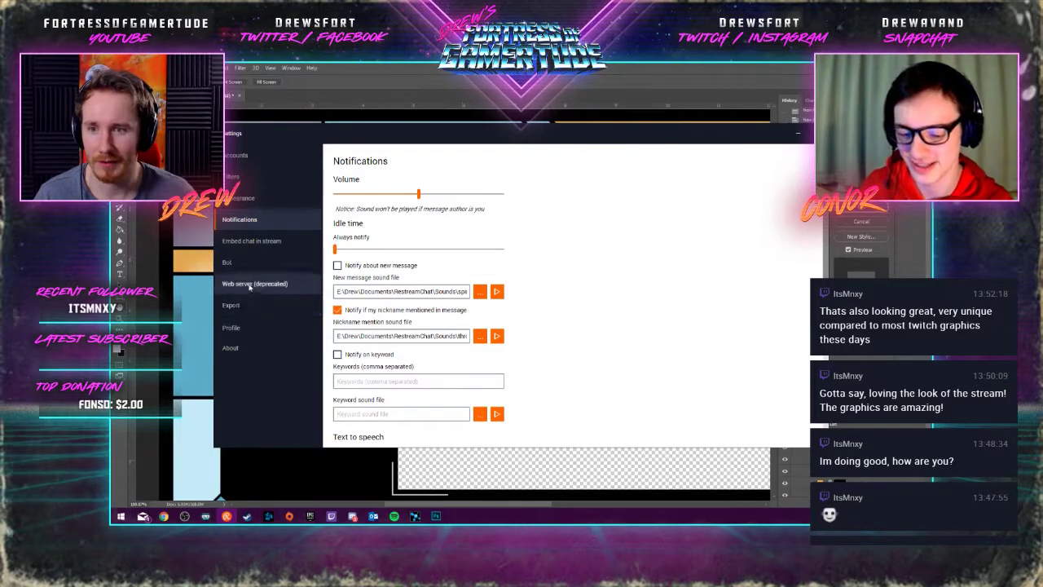
pyautogui.click(250, 242)
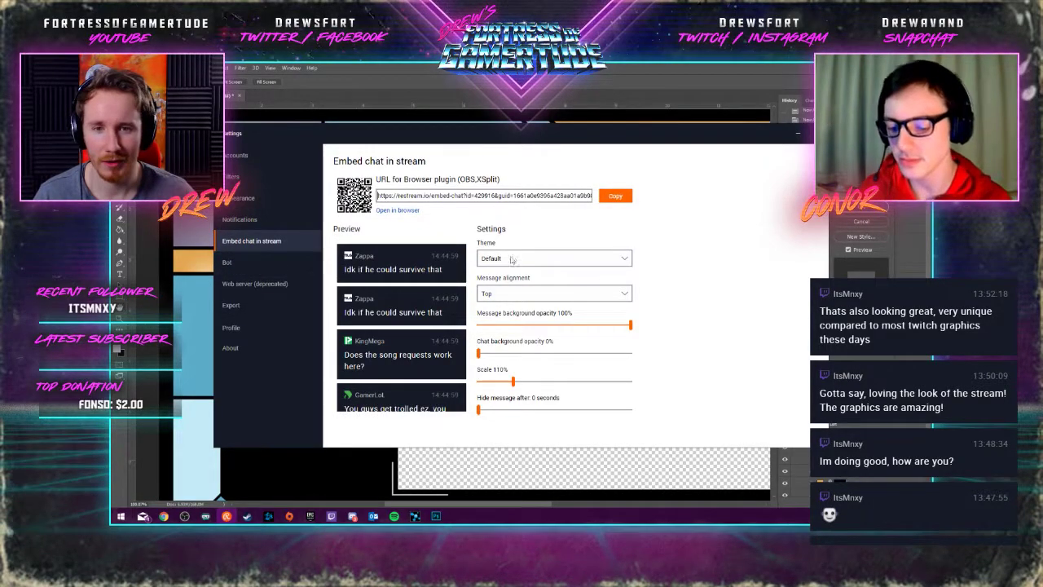
pyautogui.click(503, 295)
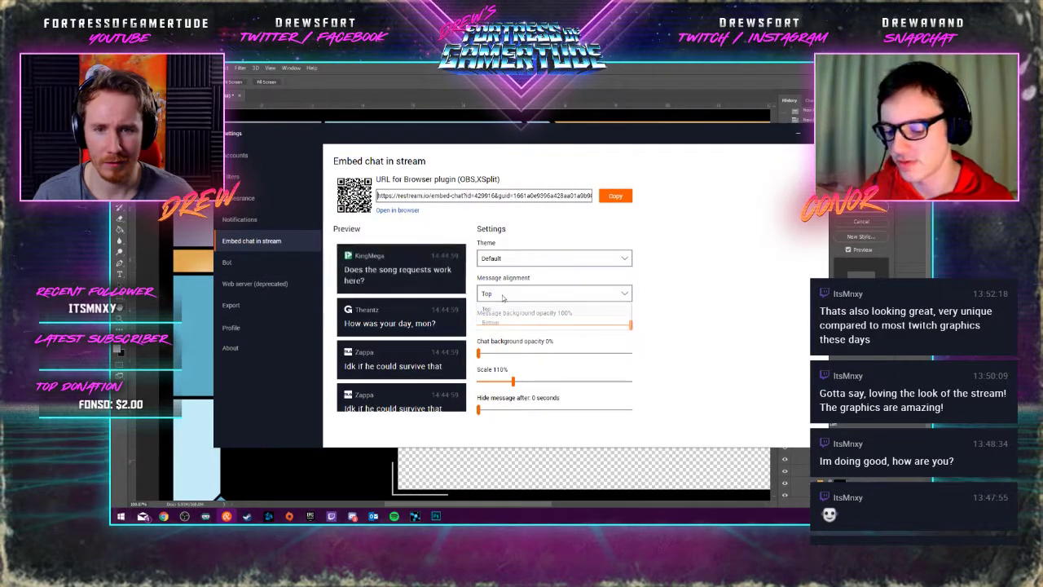
pyautogui.click(502, 324)
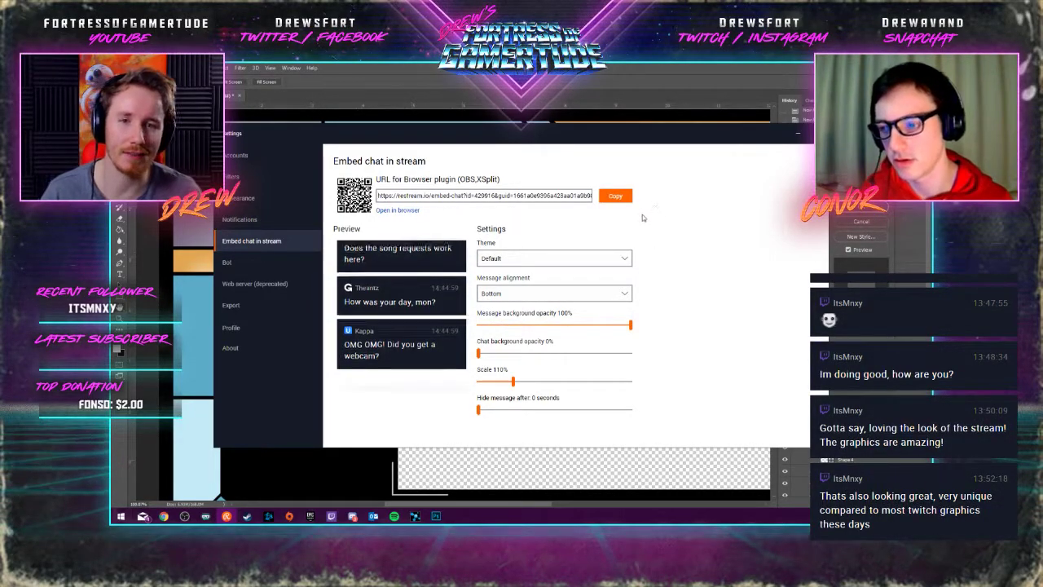
pyautogui.hotkey('alt', 'Tab')
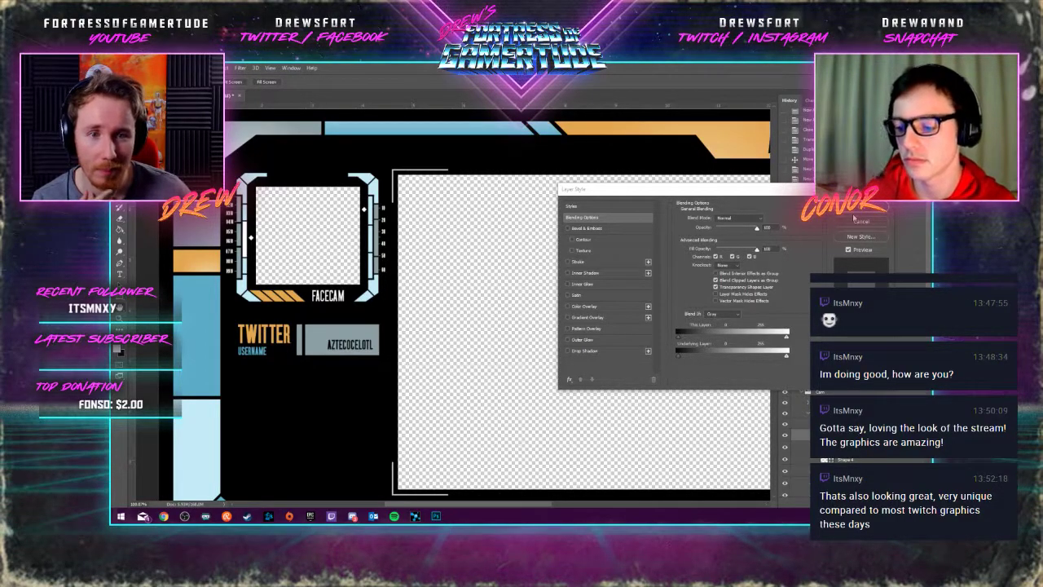
# Return to Photoshop and restore its window from the taskbar with the overlay canvas showing
pyautogui.hotkey('alt', 'Tab')
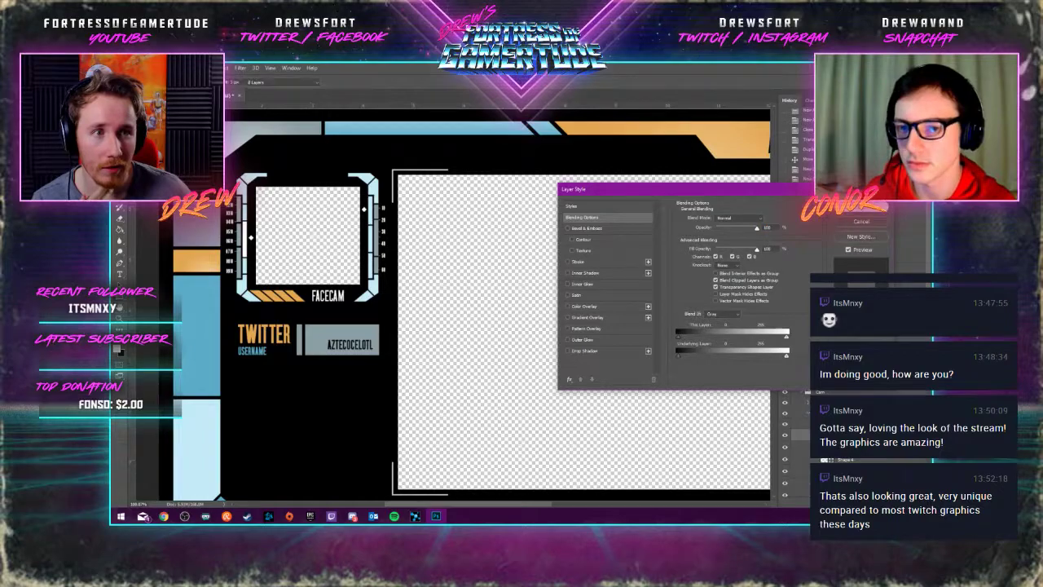
pyautogui.press('super+d')
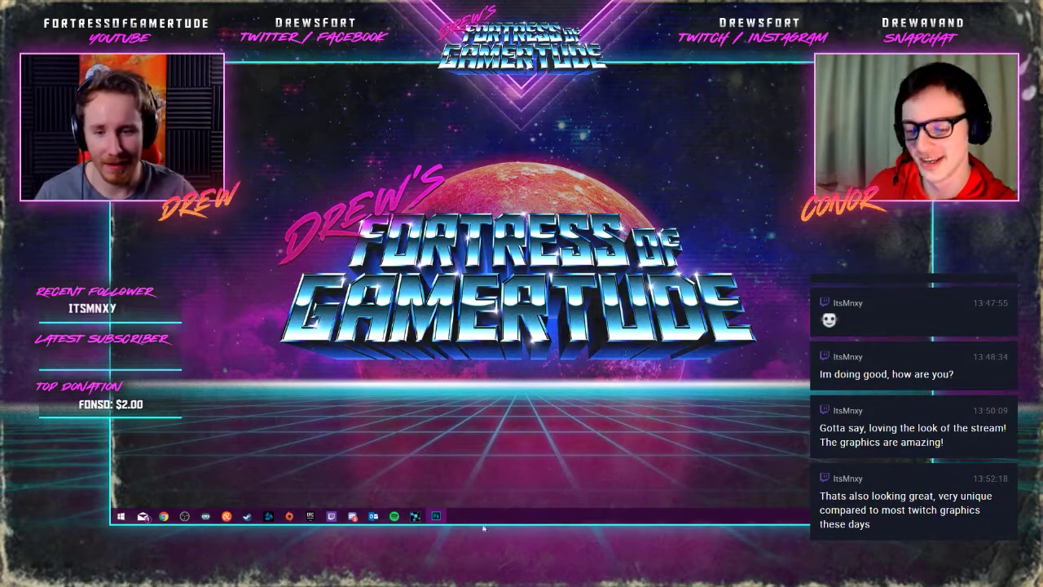
pyautogui.click(436, 516)
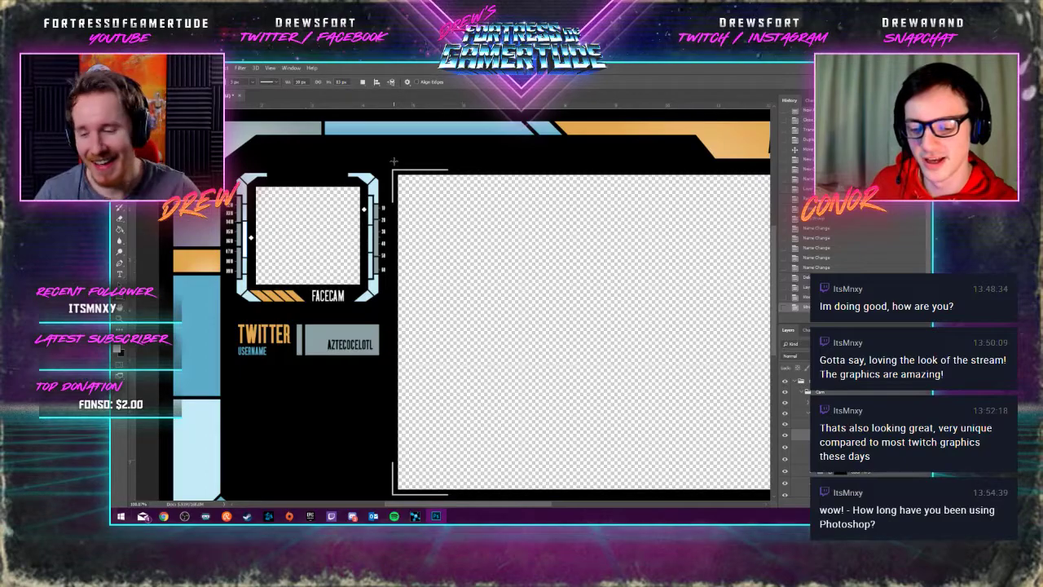
pyautogui.scroll(4, 269, 233)
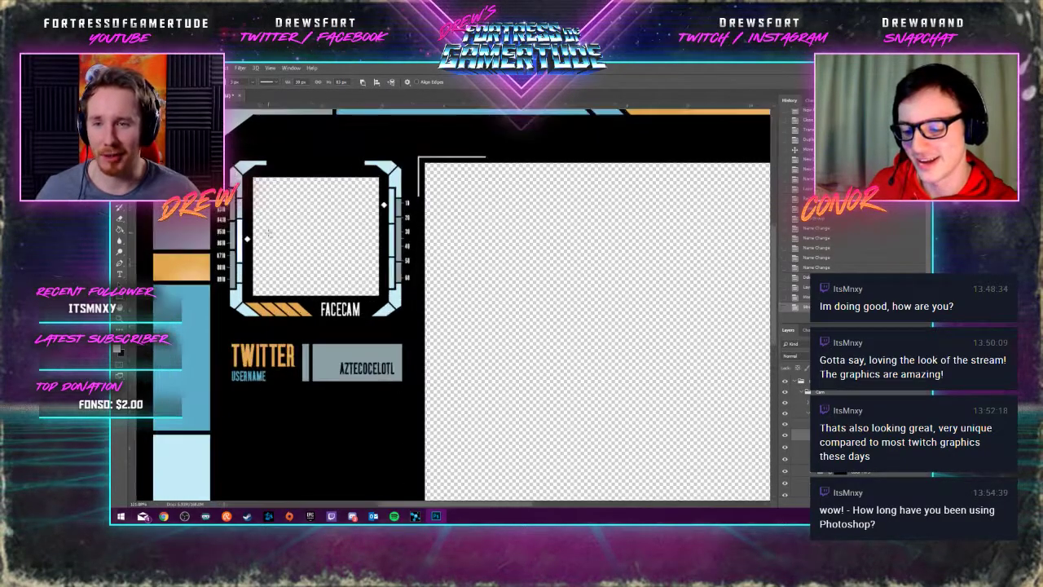
pyautogui.scroll(1, 269, 234)
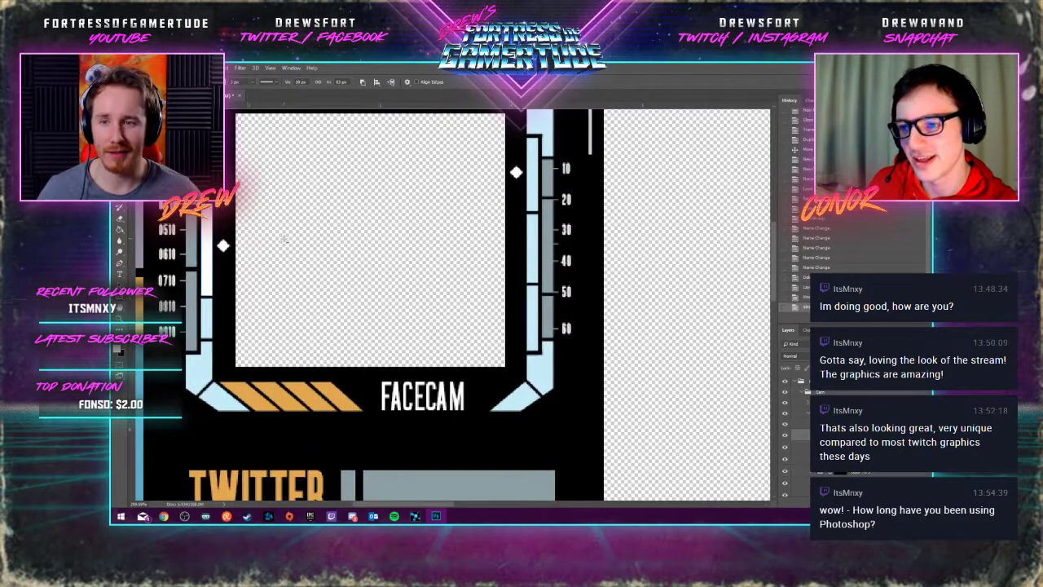
pyautogui.scroll(-2, 278, 240)
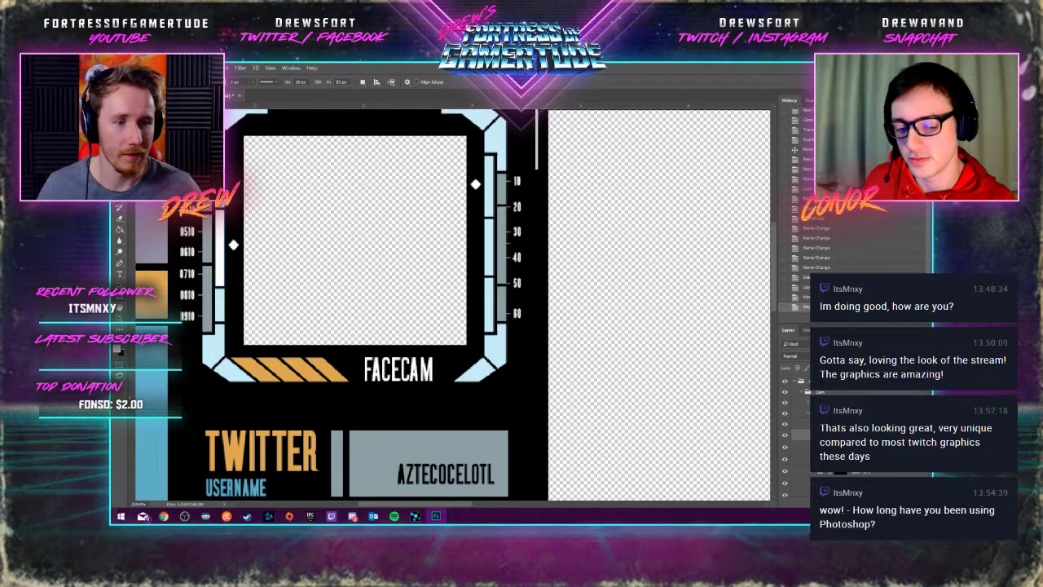
# Give the layer an Outer Glow effect with a reduced size
pyautogui.doubleClick(807, 434)
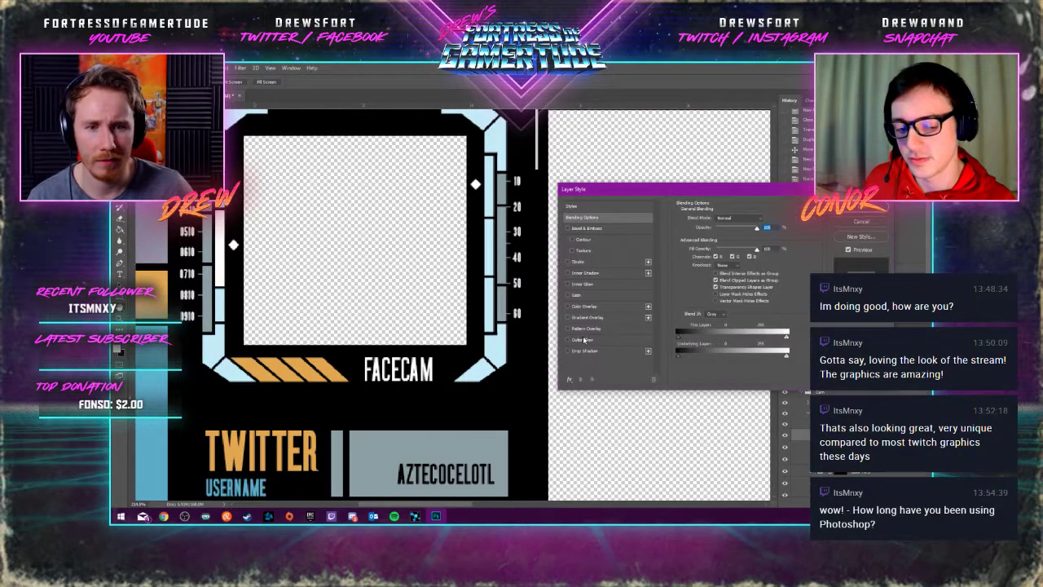
pyautogui.click(584, 339)
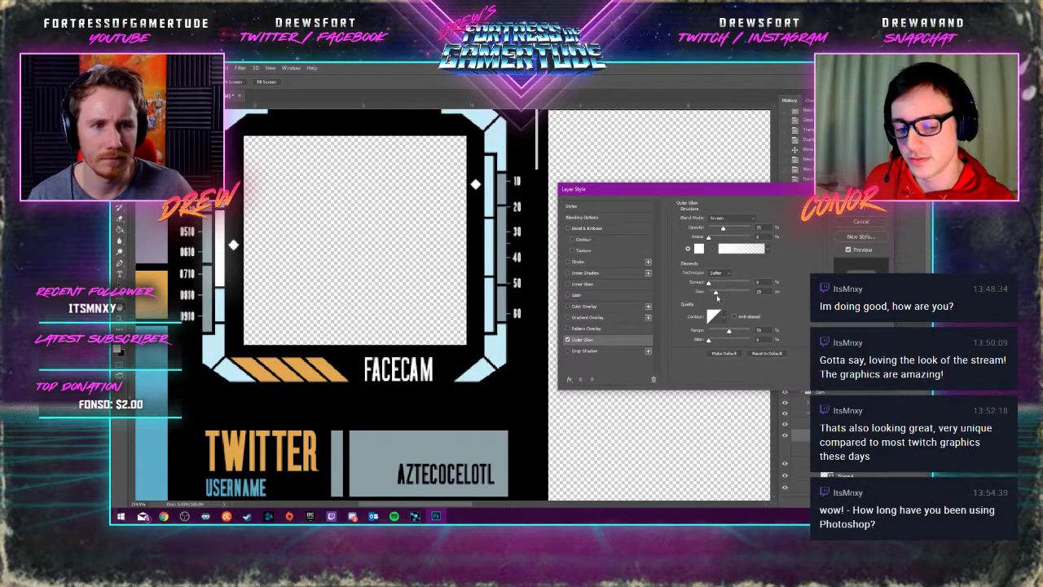
pyautogui.moveTo(718, 297); pyautogui.dragTo(713, 296)
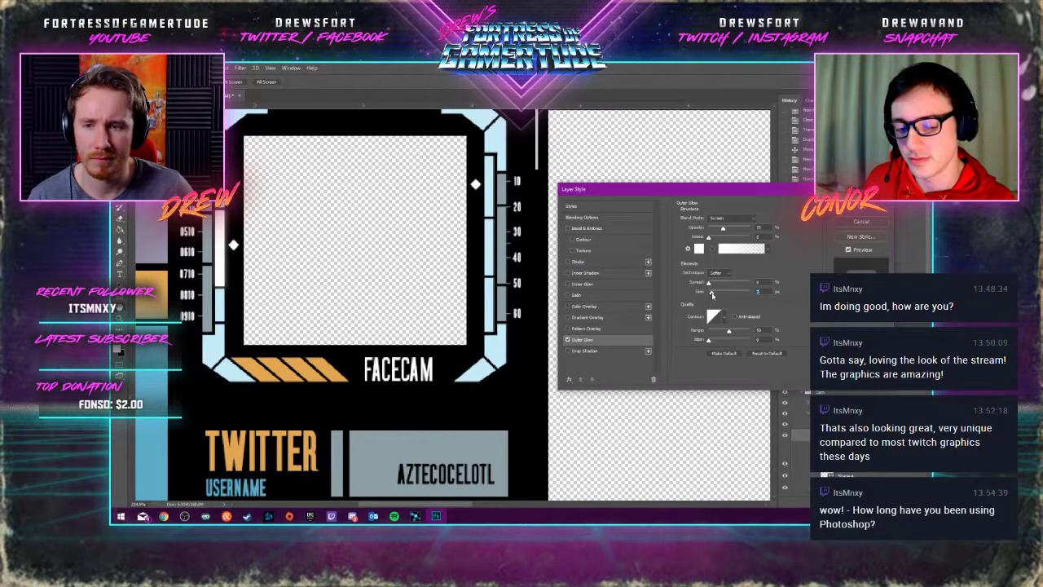
pyautogui.click(864, 208)
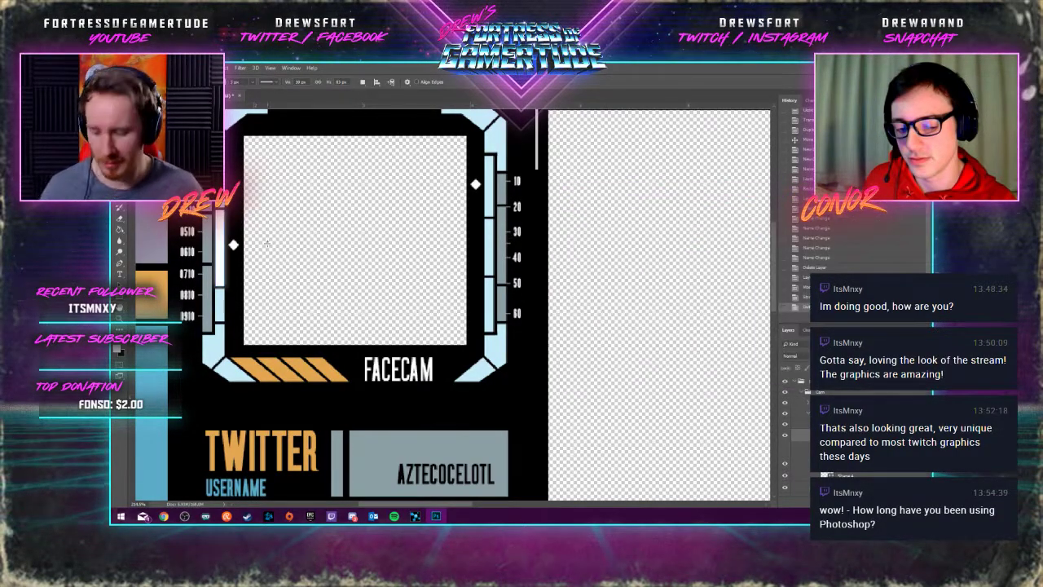
# Draw a white rectangle over the tick column bar beside the 0210–0410 labels
pyautogui.scroll(-3, 286, 257)
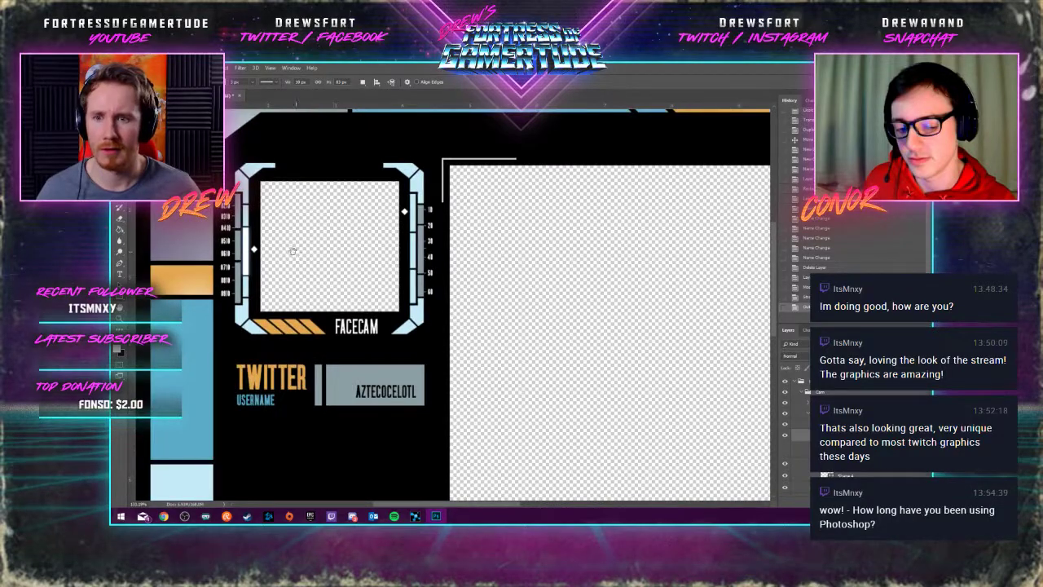
pyautogui.moveTo(293, 251); pyautogui.dragTo(411, 287)
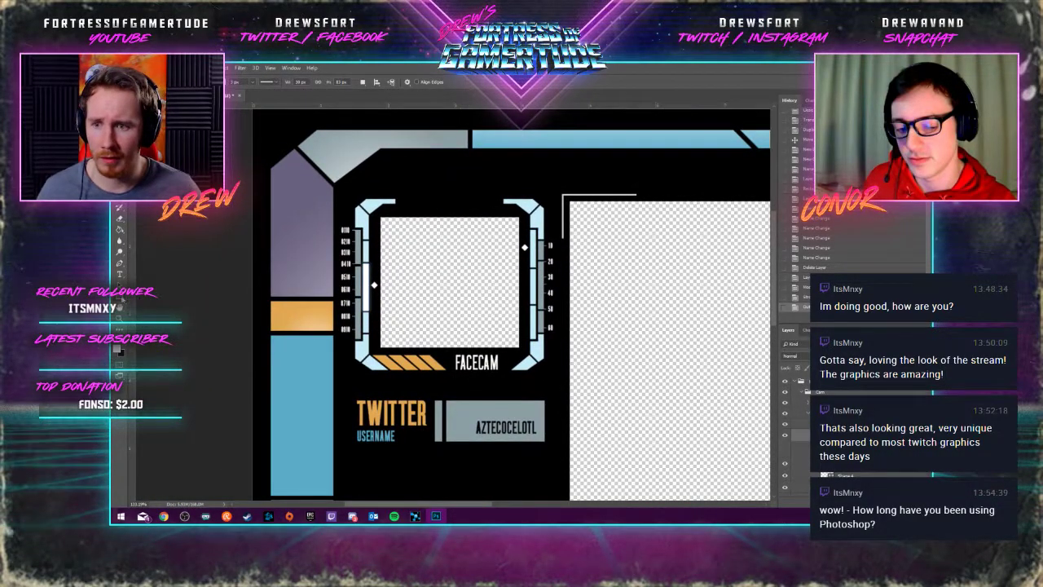
pyautogui.scroll(4, 301, 248)
pyautogui.scroll(4, 490, 249)
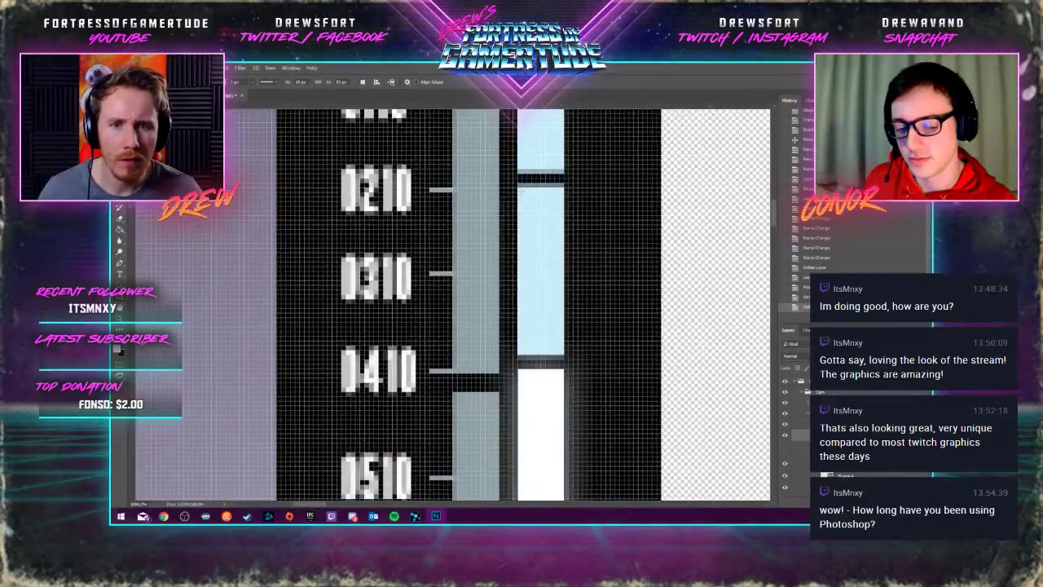
pyautogui.moveTo(518, 185); pyautogui.dragTo(563, 359)
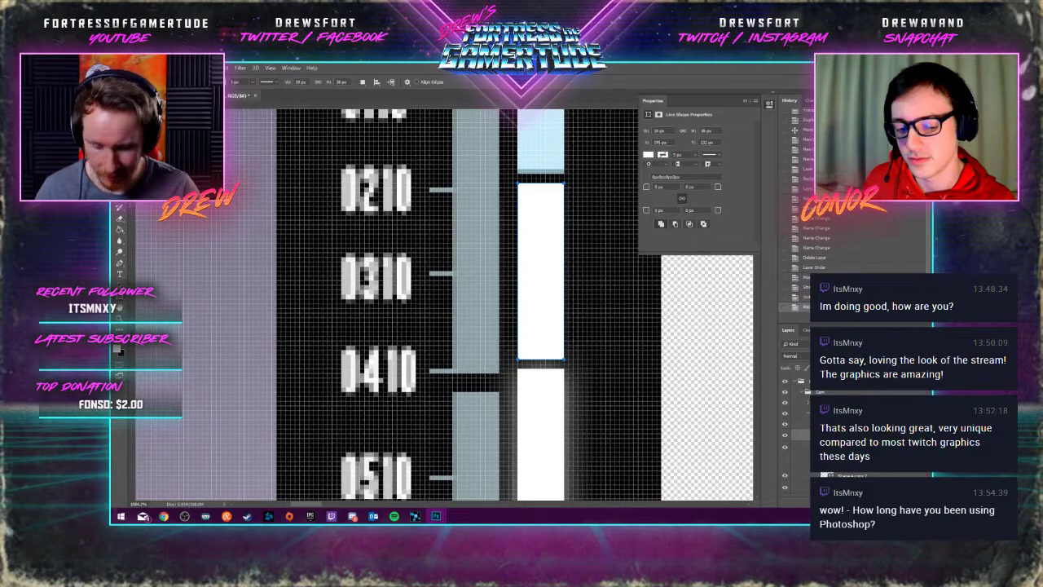
# Set the new rectangle's fill colour
pyautogui.click(583, 357)
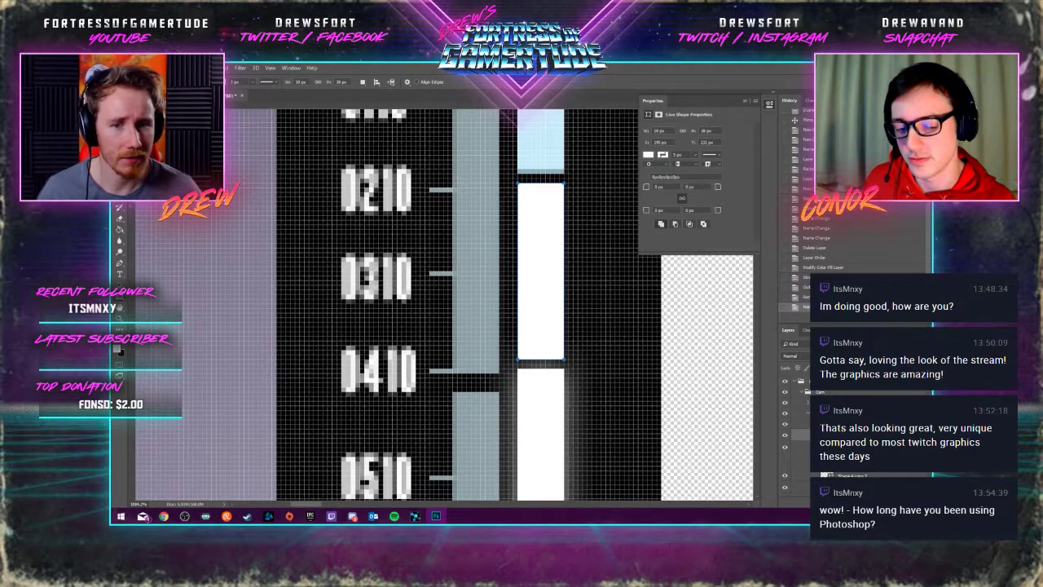
pyautogui.scroll(-6, 583, 357)
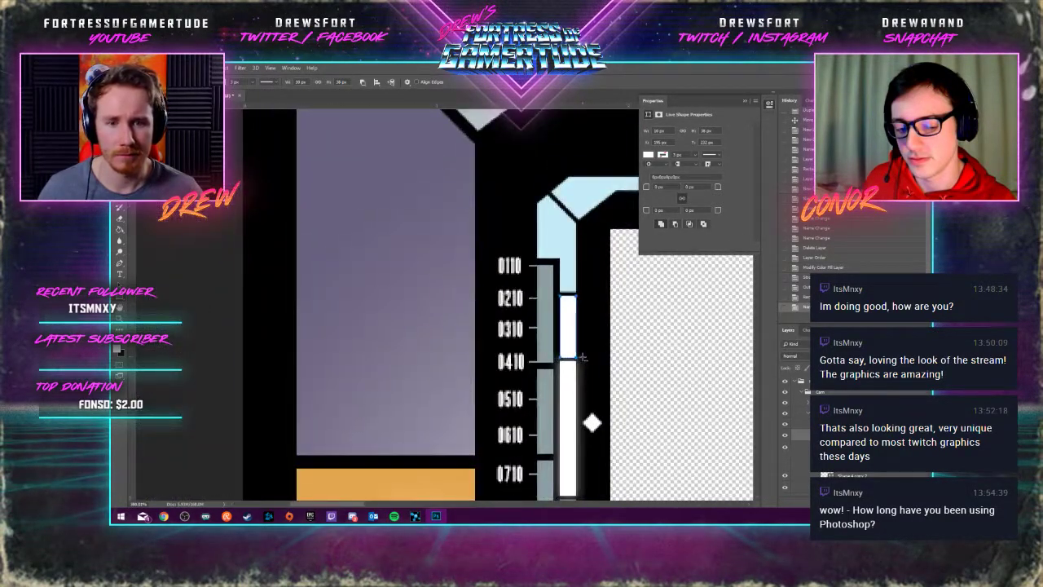
pyautogui.scroll(2, 582, 357)
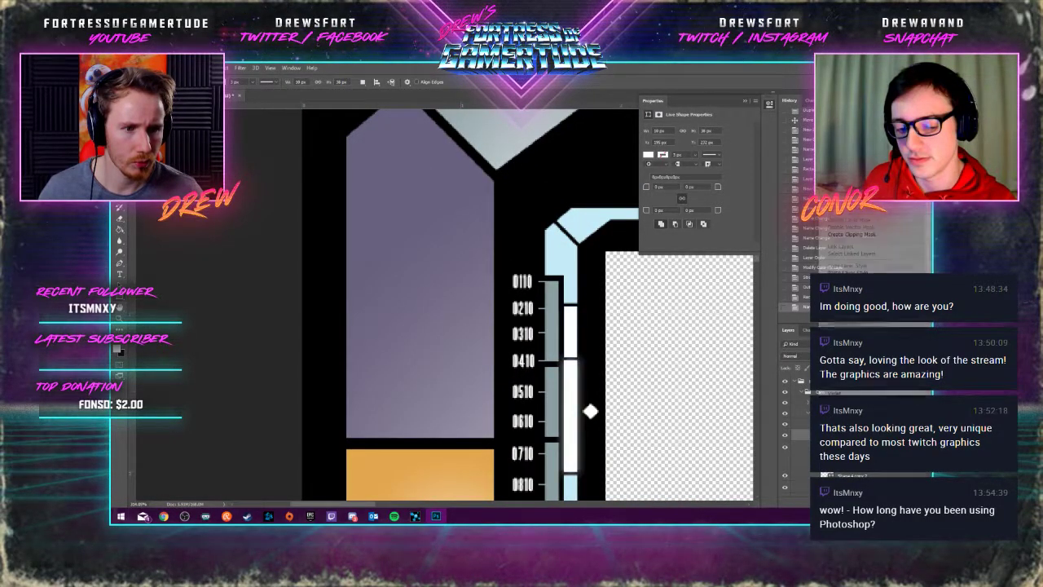
# Clip the Violet layer to the layer beneath it
pyautogui.rightClick(815, 393)
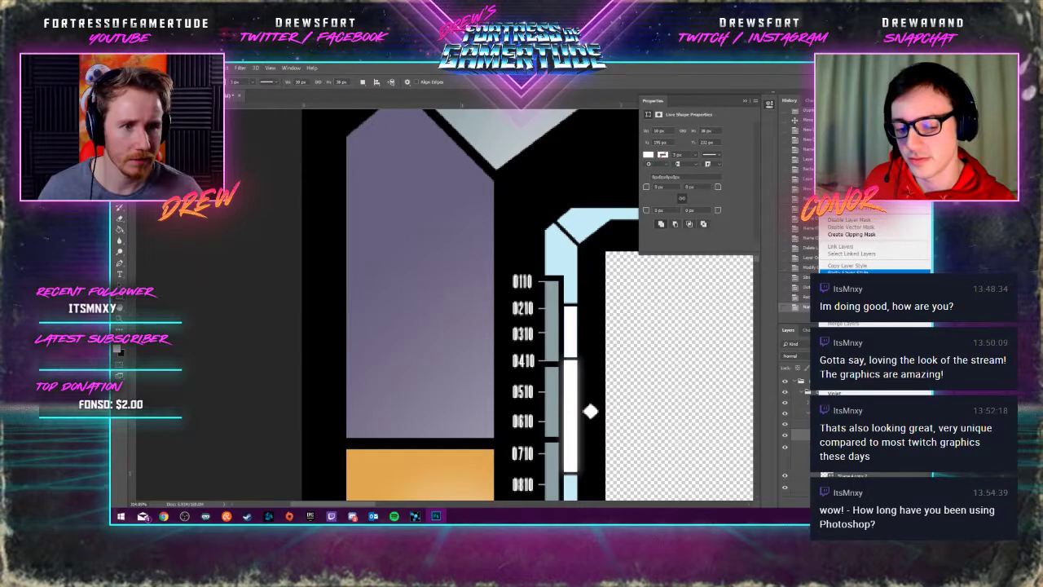
pyautogui.click(852, 234)
pyautogui.moveTo(755, 263); pyautogui.dragTo(758, 287)
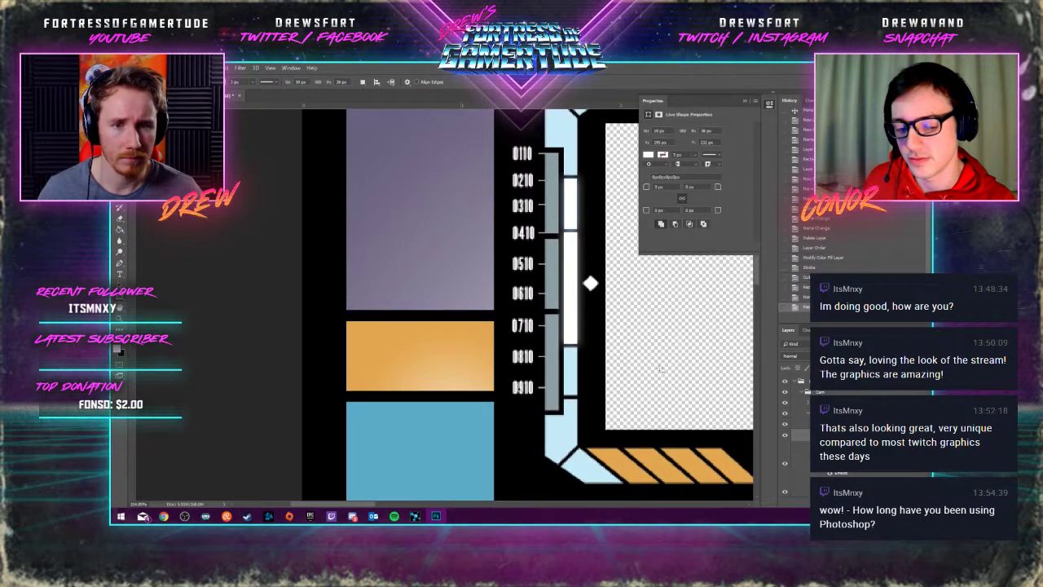
pyautogui.scroll(4, 555, 385)
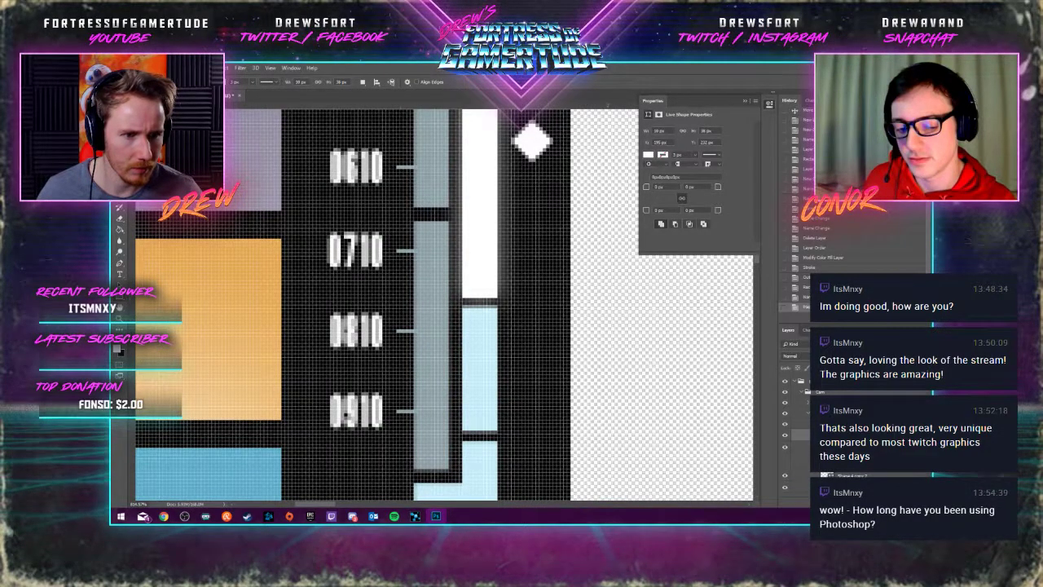
# Select the white vertical bar beside the 0610–0910 labels and enter Free Transform
pyautogui.click(479, 204)
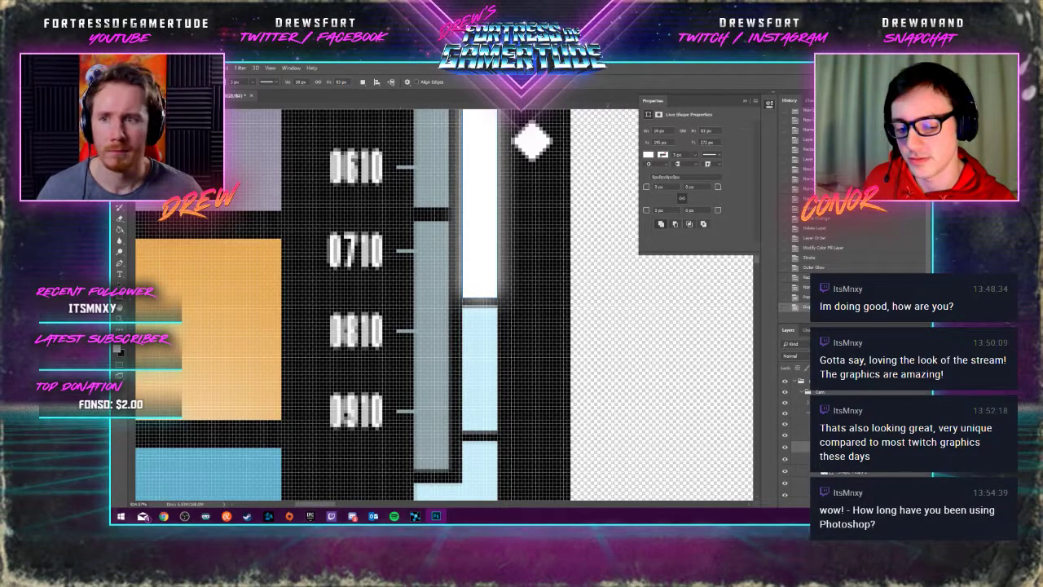
pyautogui.press('v')
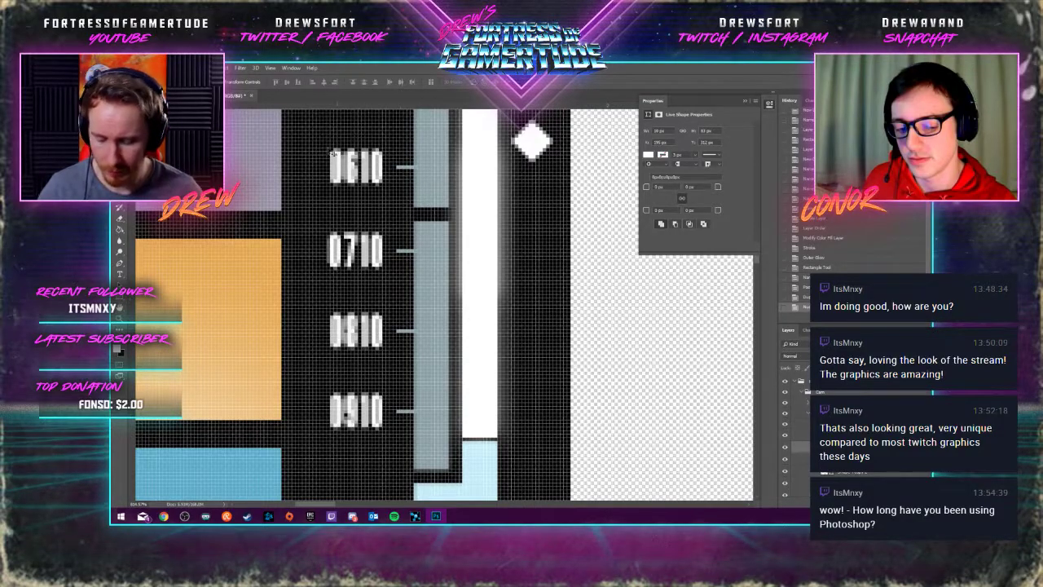
pyautogui.hotkey('ctrl', 't')
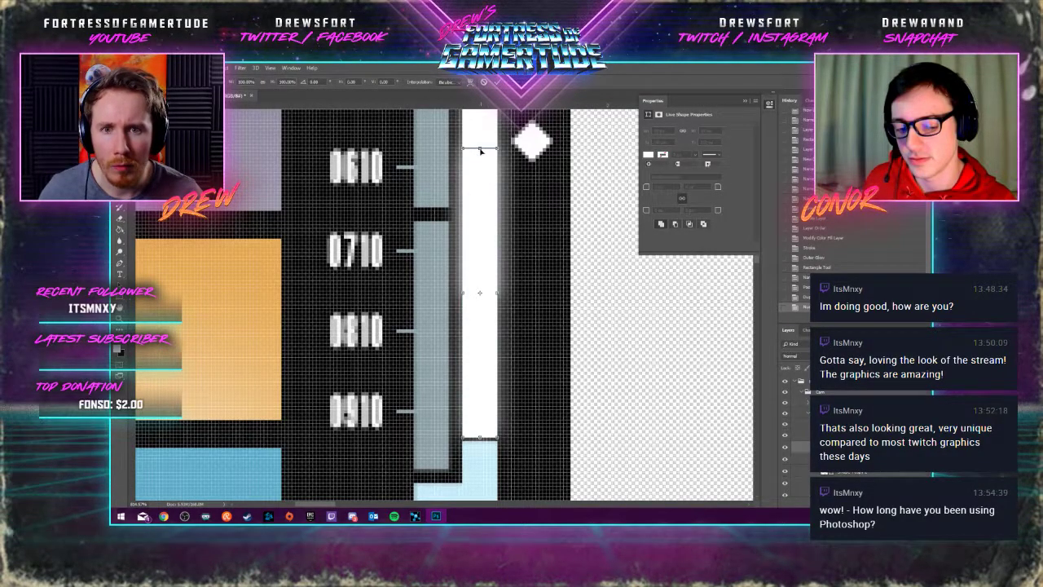
# Move the white bar segment lower, stretch it down to the 0810–0910 marks, and commit
pyautogui.moveTo(481, 149); pyautogui.dragTo(484, 328)
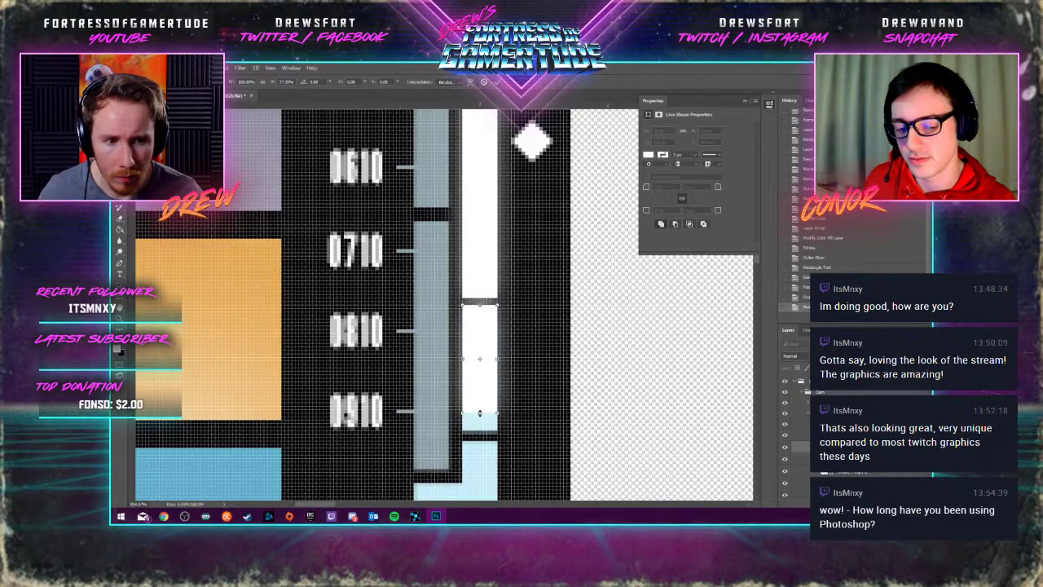
pyautogui.moveTo(479, 413); pyautogui.dragTo(484, 432)
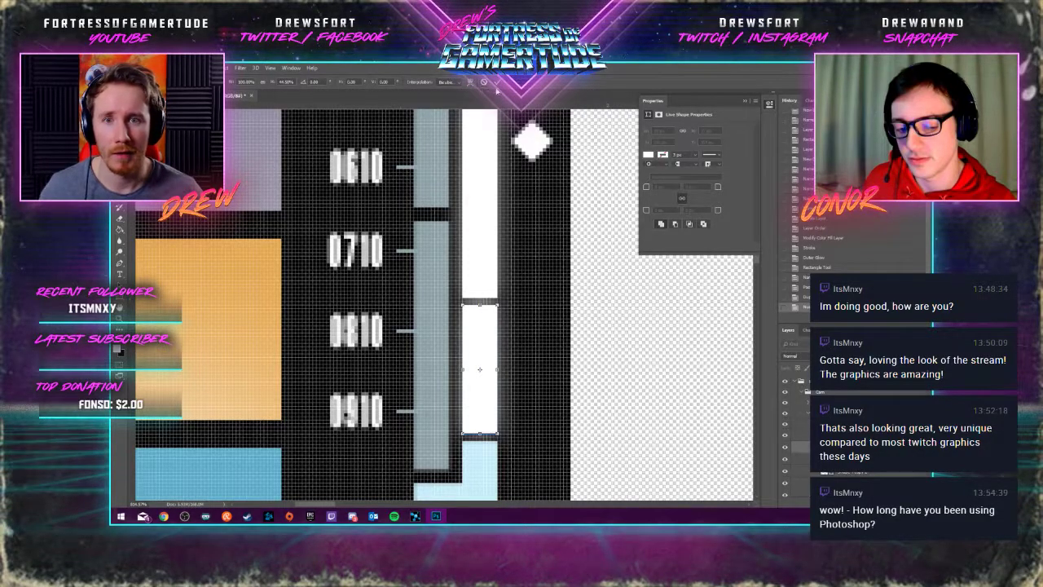
pyautogui.press('Return')
pyautogui.hscroll(1, 481, 302)
pyautogui.scroll(-1, 475, 268)
pyautogui.scroll(-2, 476, 268)
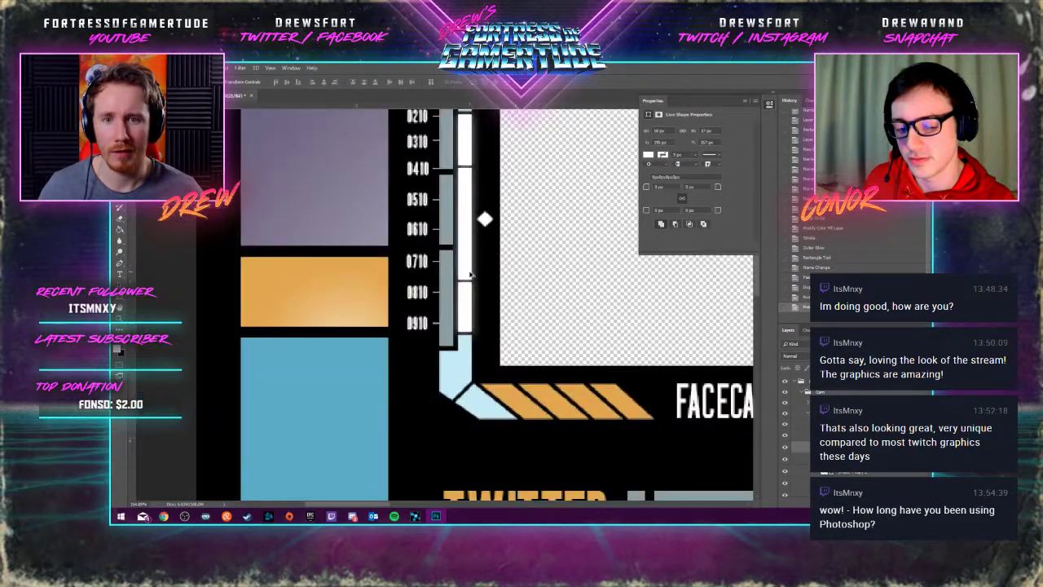
pyautogui.scroll(2, 448, 244)
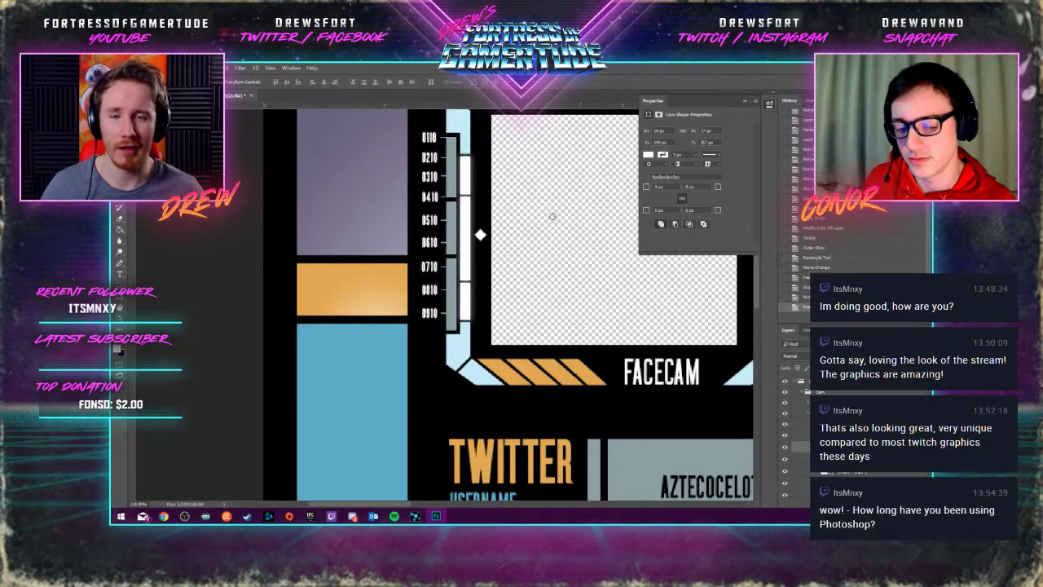
pyautogui.scroll(3, 552, 216)
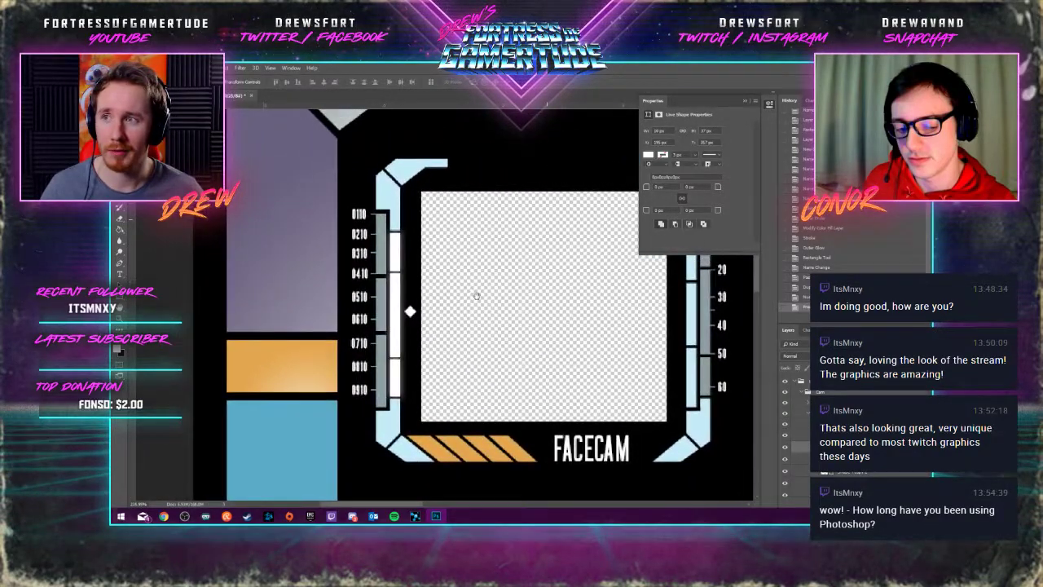
pyautogui.scroll(1, 478, 297)
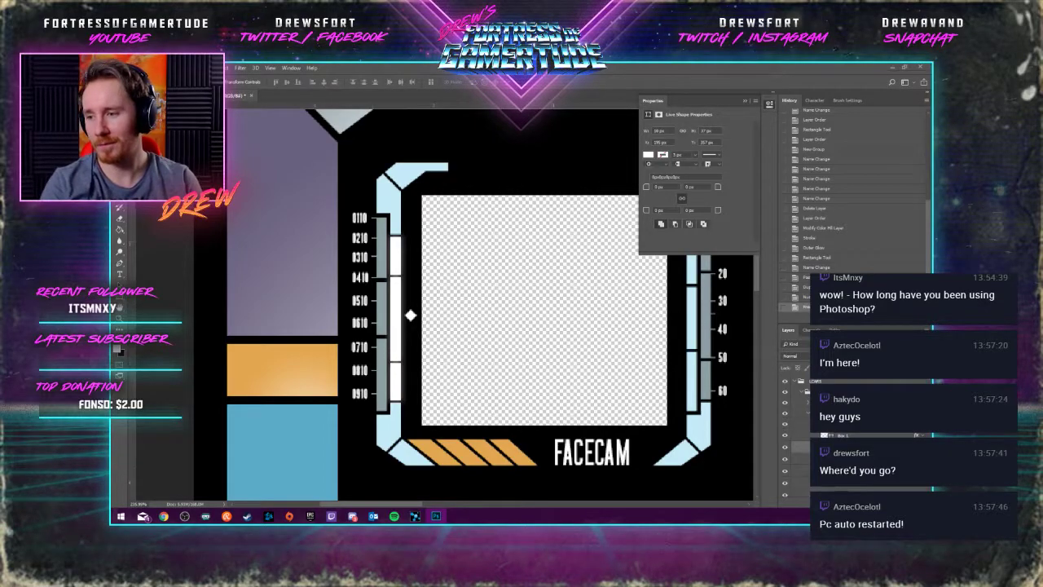
# Collapse the shape Properties panel and bring up the History panel tab's context menu
pyautogui.click(743, 101)
pyautogui.rightClick(768, 104)
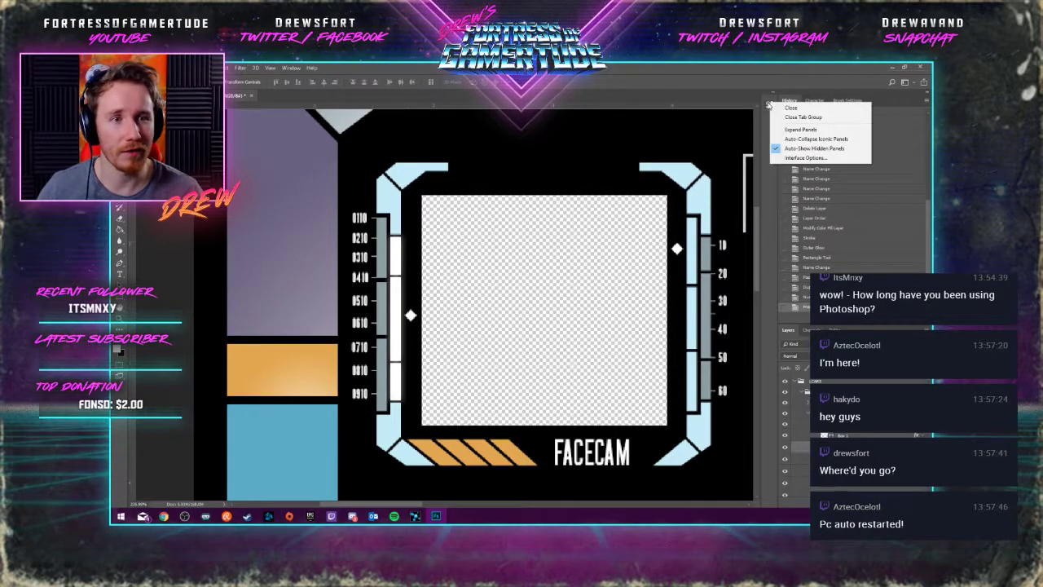
# Choose a History panel menu option to widen the canvas, then zoom around the FACECAM frame
pyautogui.click(691, 84)
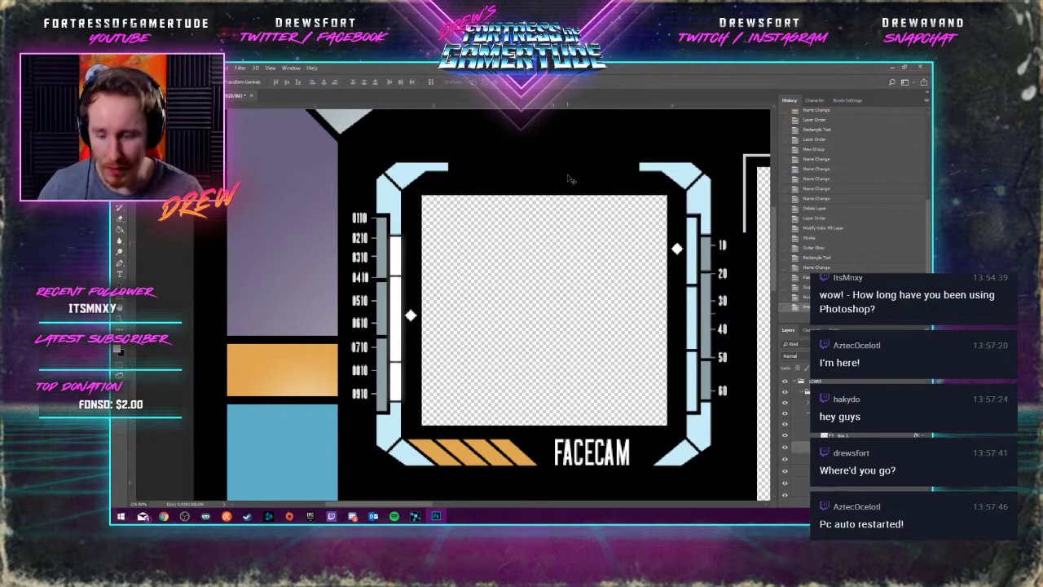
pyautogui.scroll(-5, 473, 171)
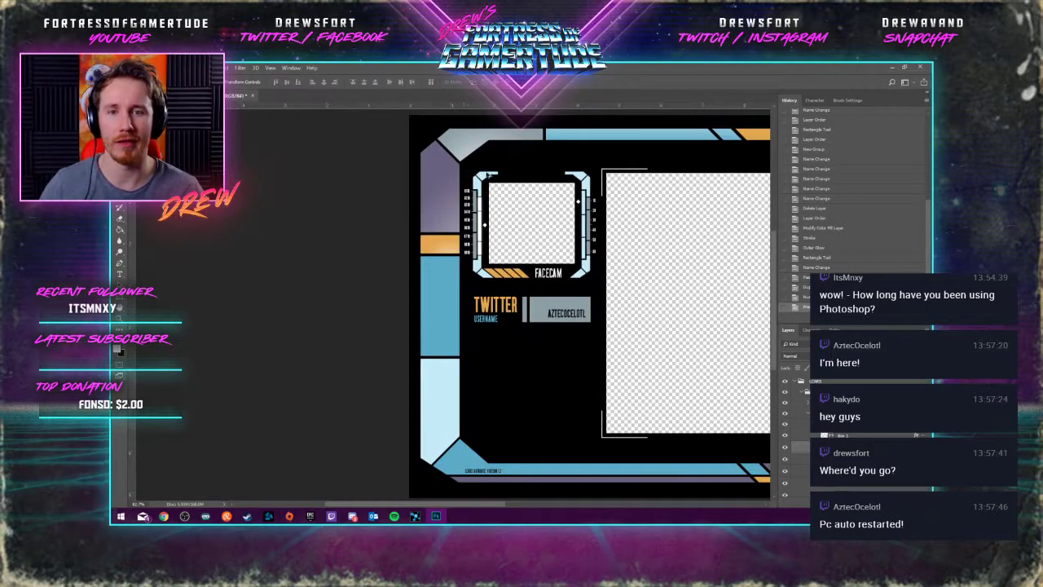
pyautogui.scroll(6, 487, 175)
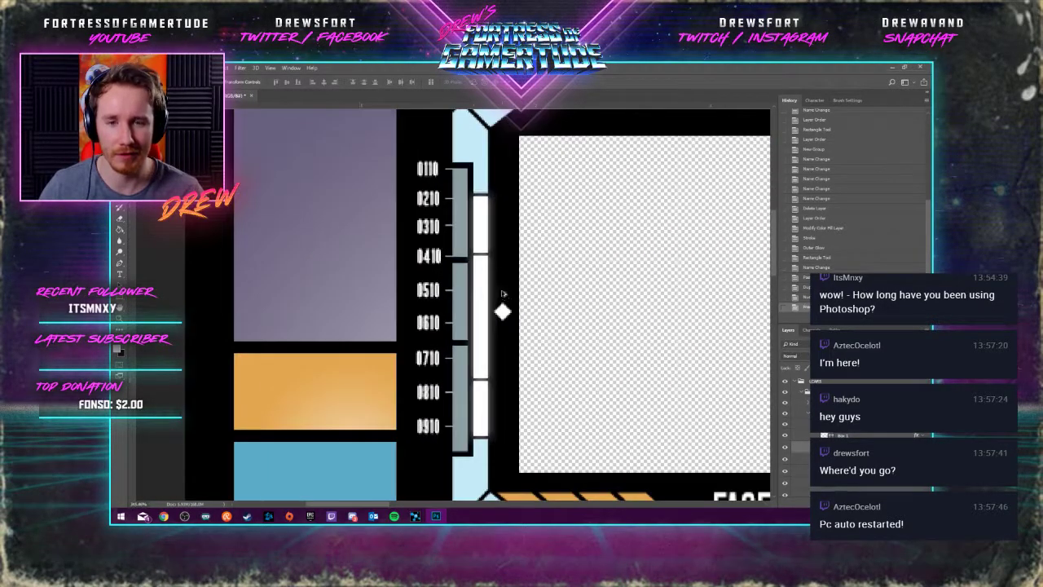
pyautogui.scroll(-5, 503, 294)
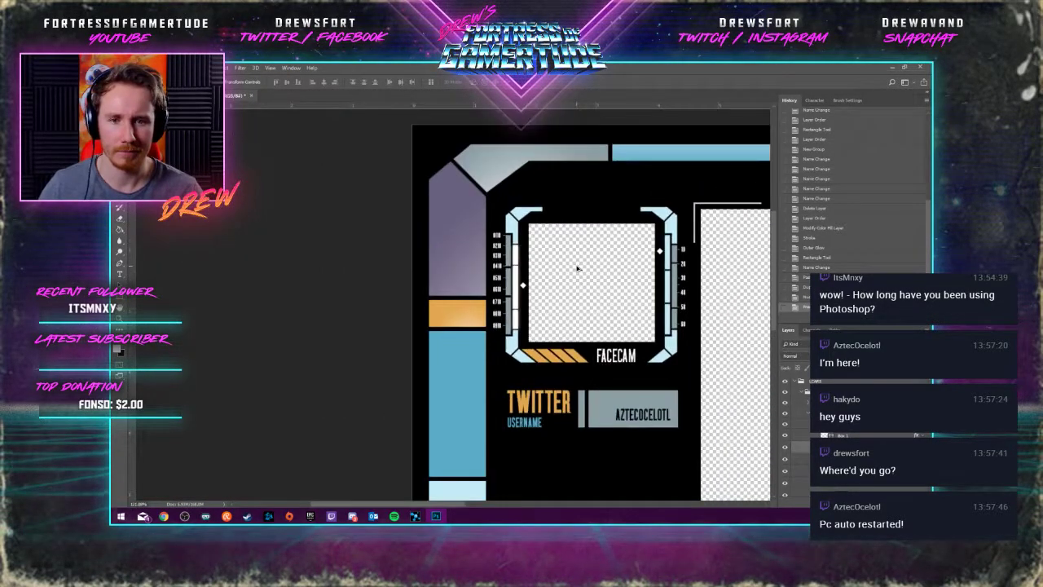
pyautogui.scroll(-1, 577, 268)
pyautogui.scroll(1, 621, 269)
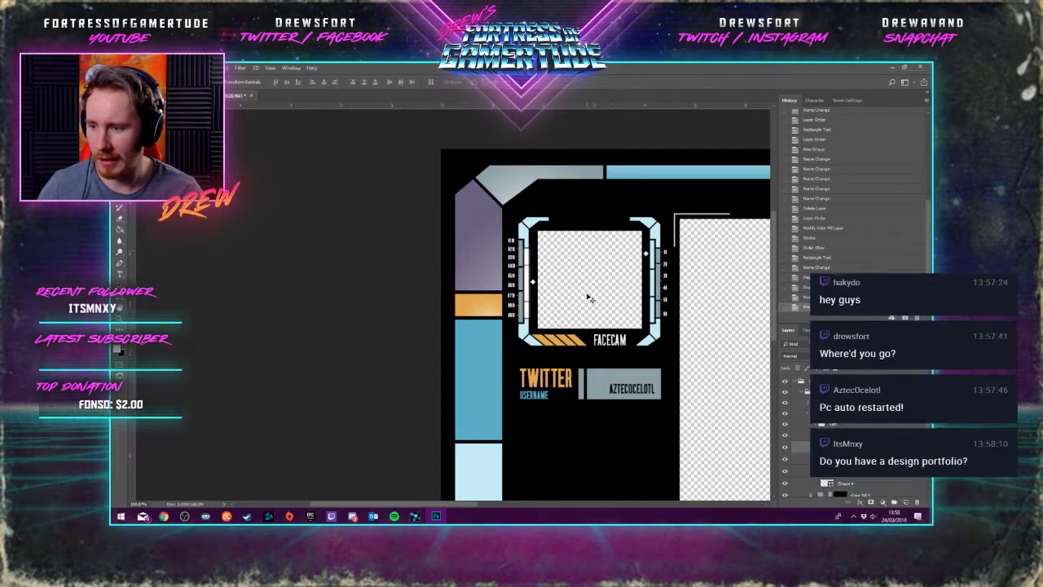
pyautogui.scroll(-1, 440, 255)
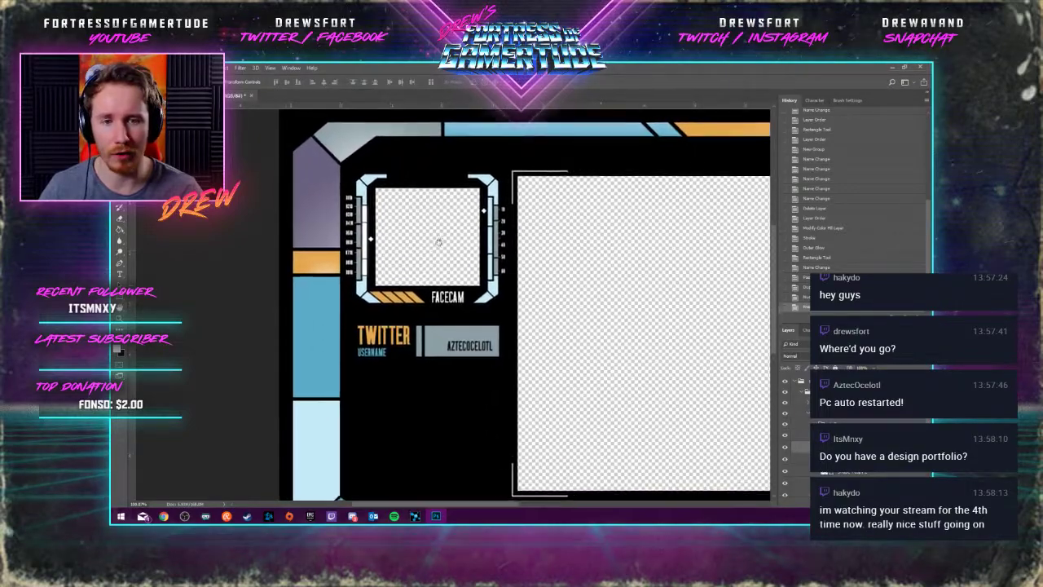
pyautogui.scroll(1, 440, 254)
pyautogui.scroll(-1, 441, 254)
pyautogui.scroll(-1, 395, 256)
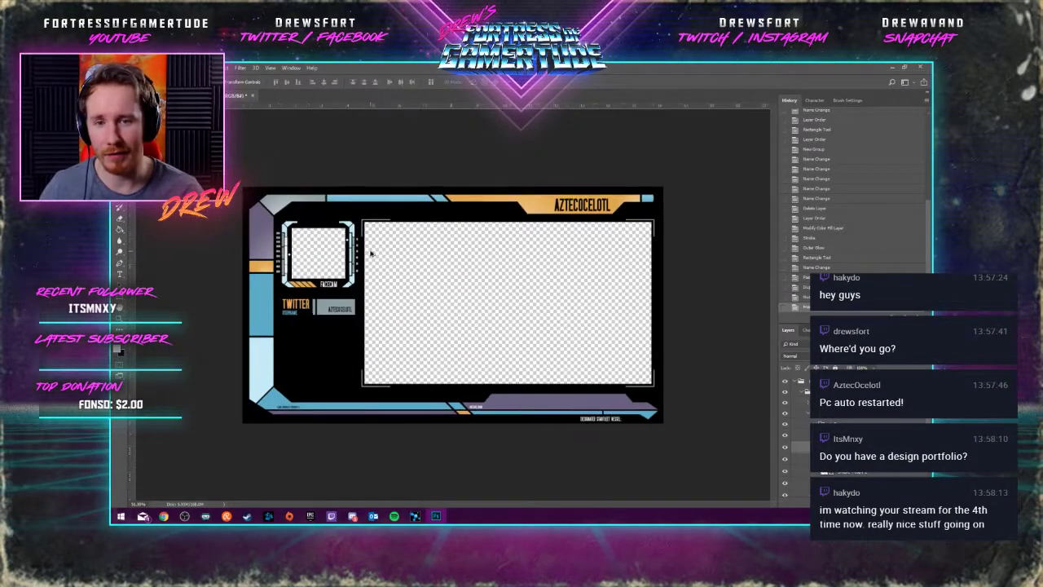
pyautogui.scroll(1, 371, 256)
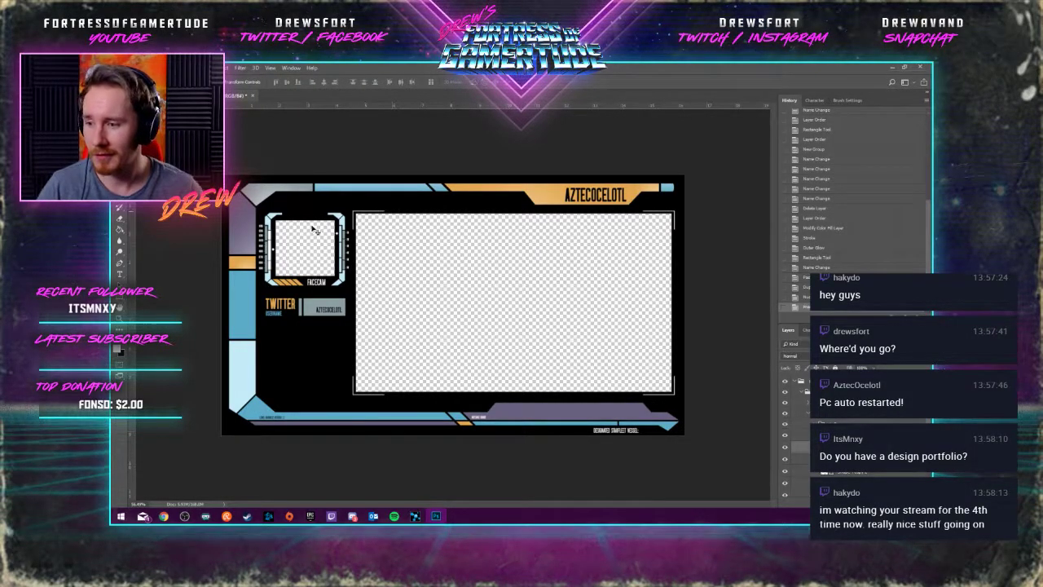
pyautogui.scroll(10, 315, 284)
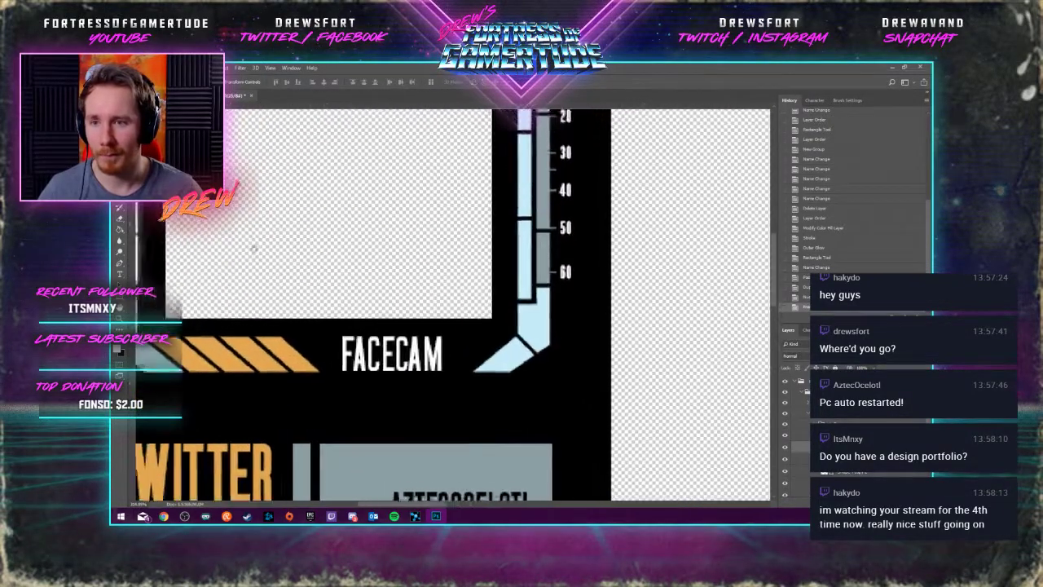
pyautogui.scroll(-4, 315, 284)
pyautogui.scroll(3, 373, 349)
pyautogui.moveTo(373, 349); pyautogui.dragTo(379, 347)
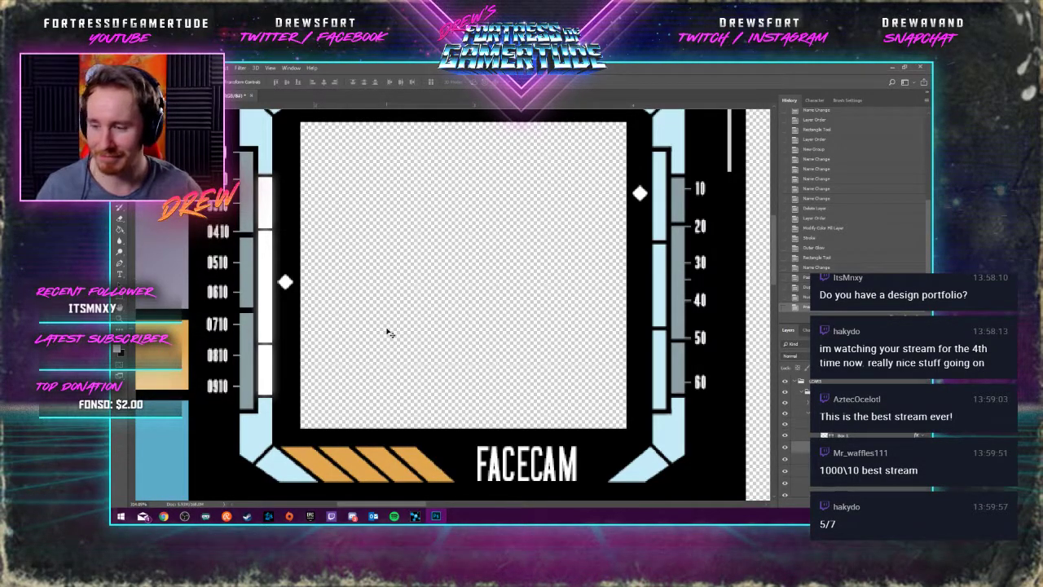
pyautogui.moveTo(286, 282); pyautogui.dragTo(348, 282)
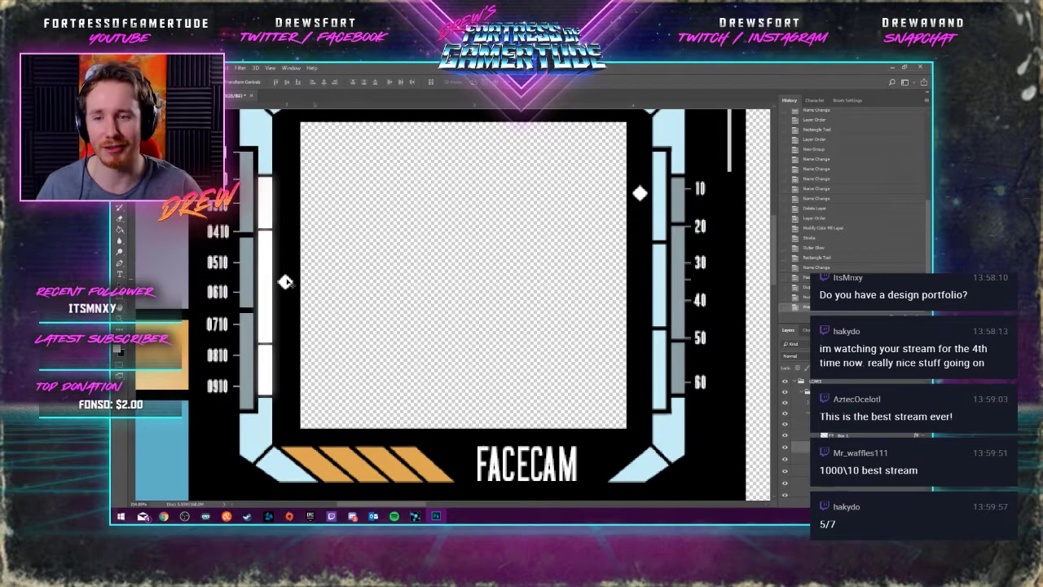
# Undo the diamond marker's move and zoom in on the FACECAM frame and TWITTER panel
pyautogui.hotkey('ctrl', 'z')
pyautogui.scroll(-3, 355, 296)
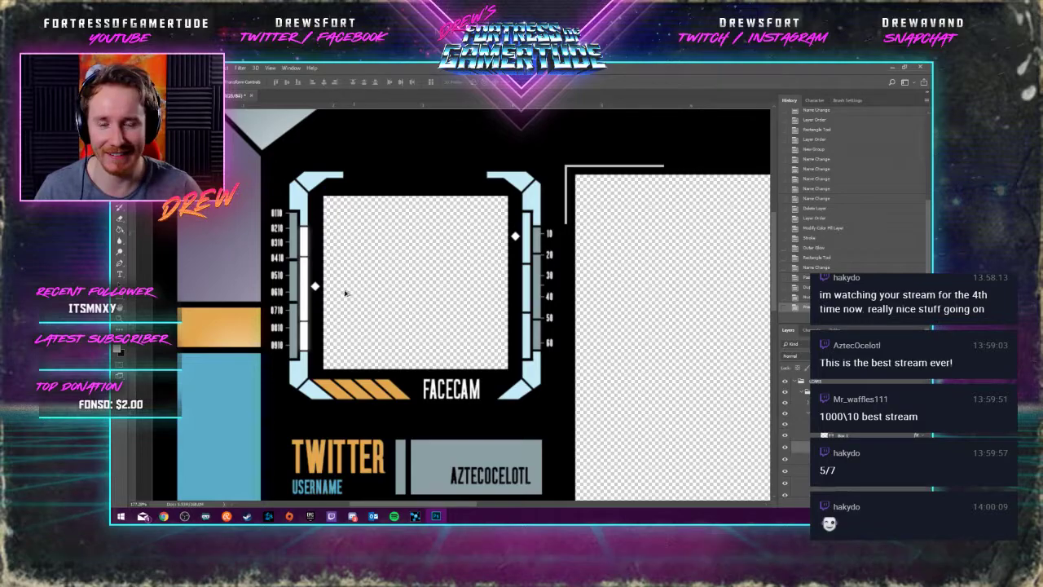
pyautogui.scroll(-1, 333, 291)
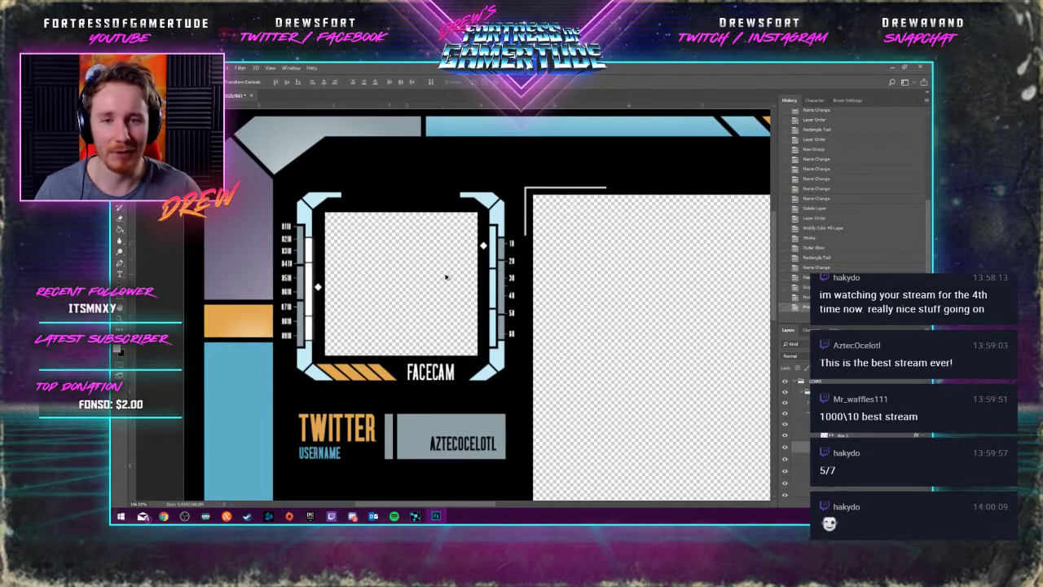
pyautogui.scroll(1, 485, 279)
pyautogui.scroll(-4, 485, 279)
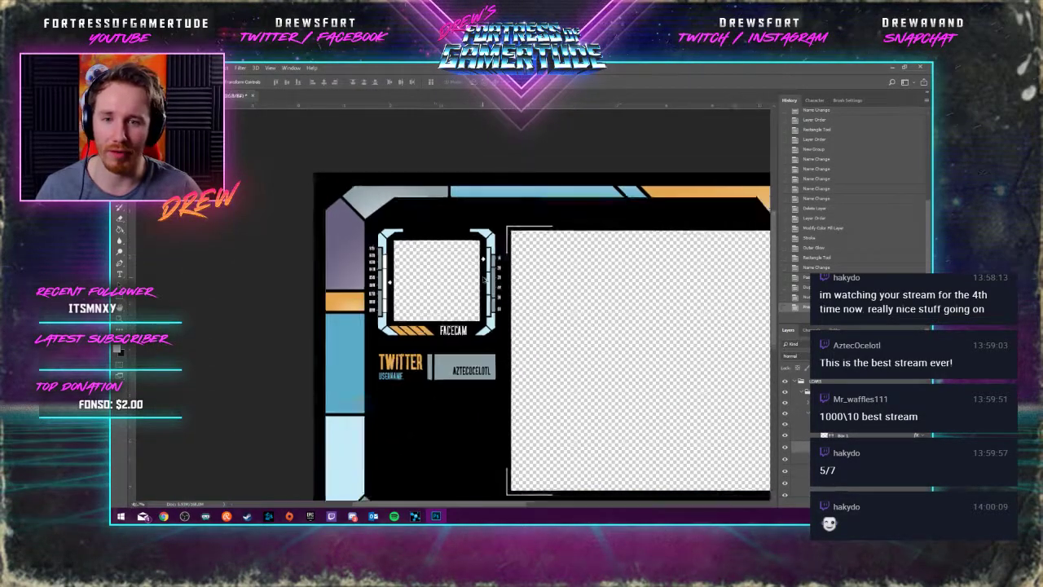
pyautogui.scroll(1, 280, 265)
pyautogui.scroll(2, 264, 228)
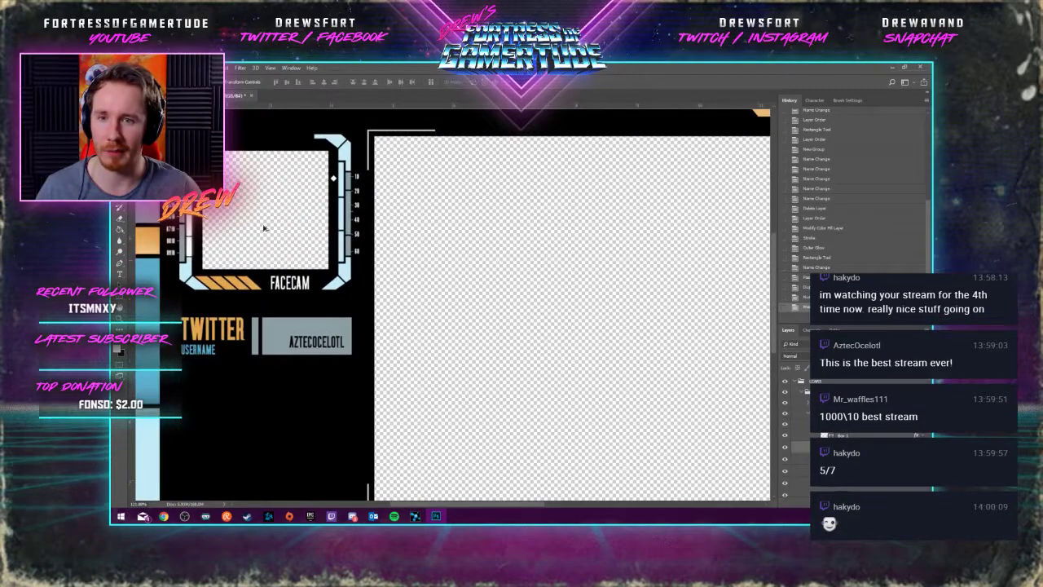
pyautogui.scroll(1, 307, 191)
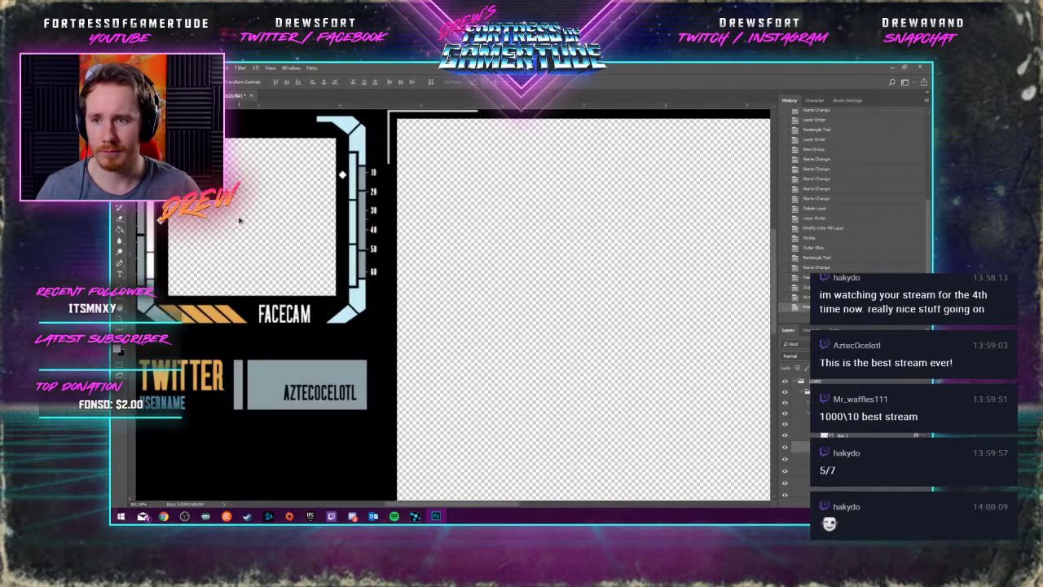
pyautogui.hscroll(-3, 367, 279)
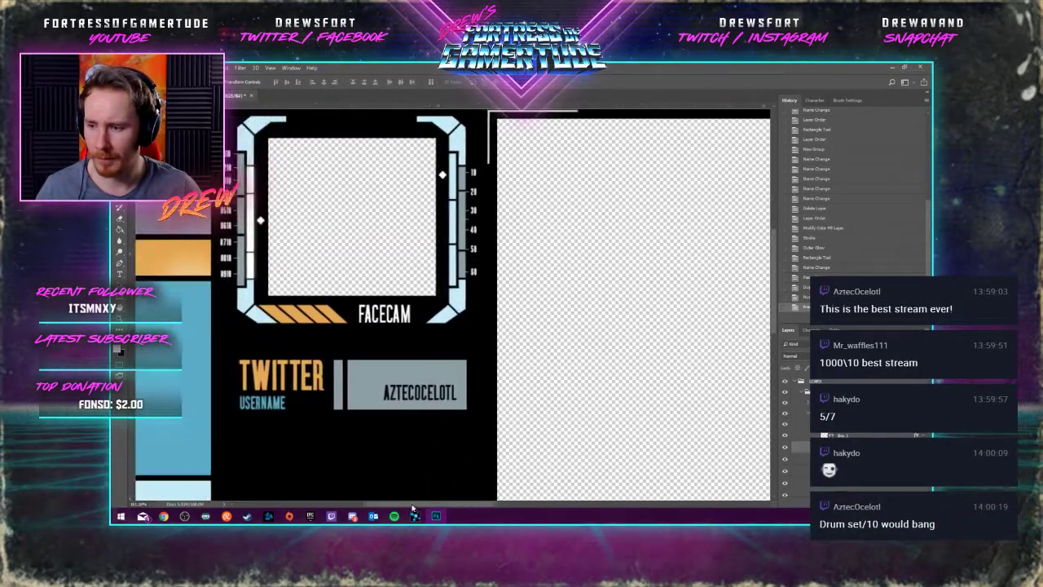
pyautogui.scroll(1, 367, 279)
pyautogui.scroll(3, 366, 280)
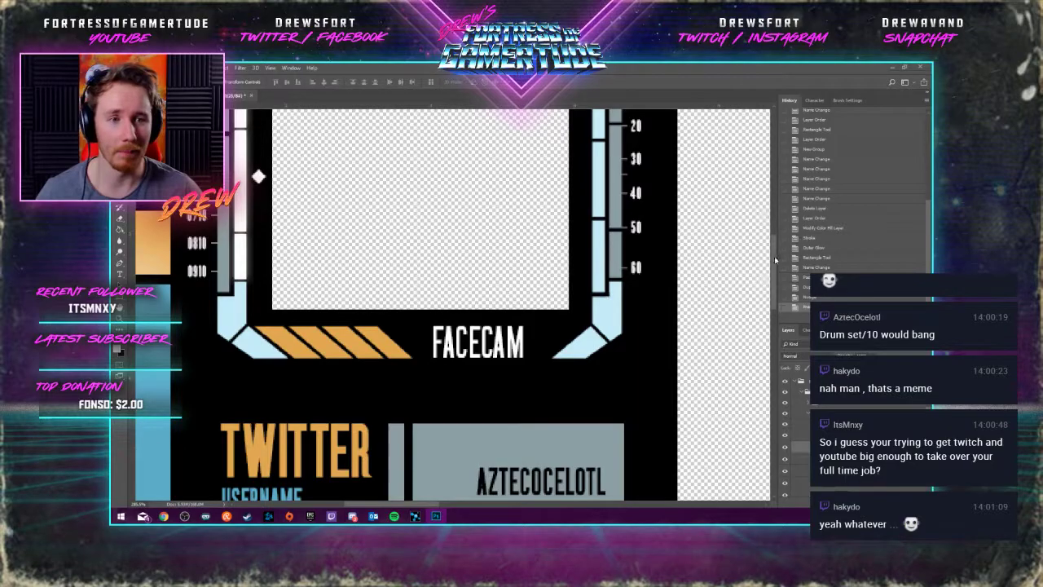
# Paste the copied style onto the frame layer, duplicate it with Ctrl+J, and nudge the copy right
pyautogui.scroll(3, 773, 253)
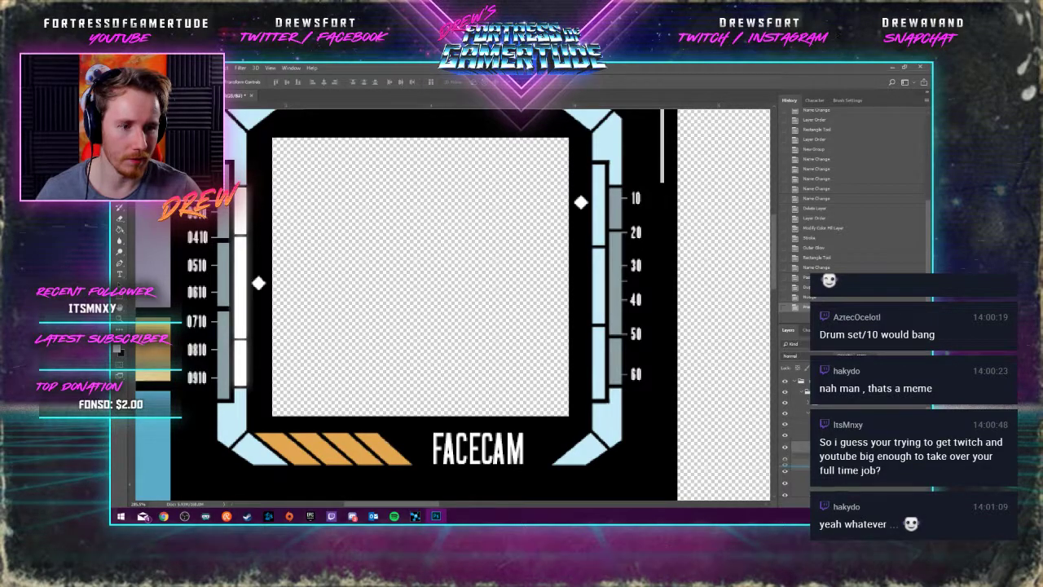
pyautogui.press('Return')
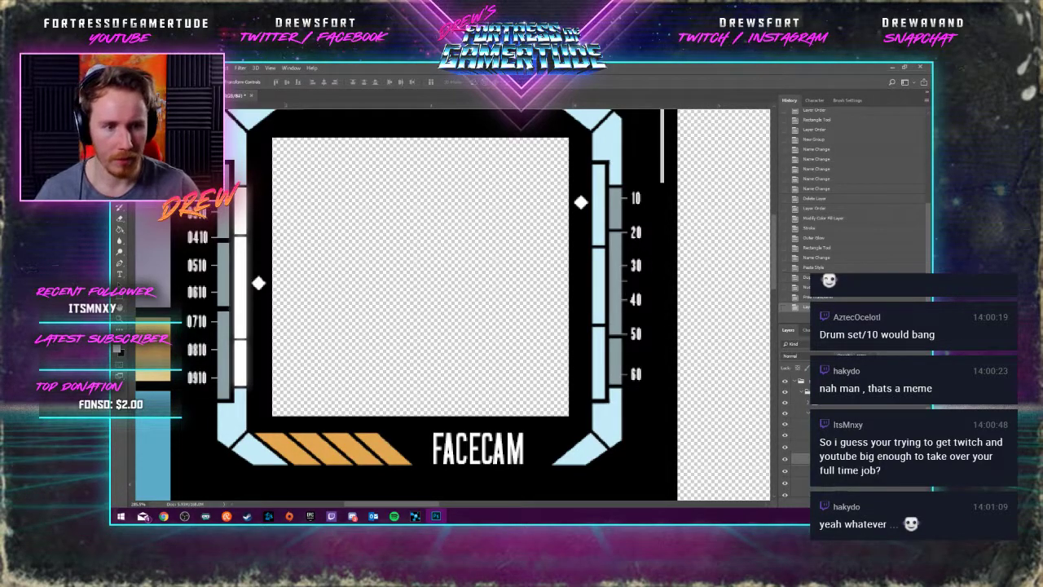
pyautogui.hotkey('ctrl', 'j')
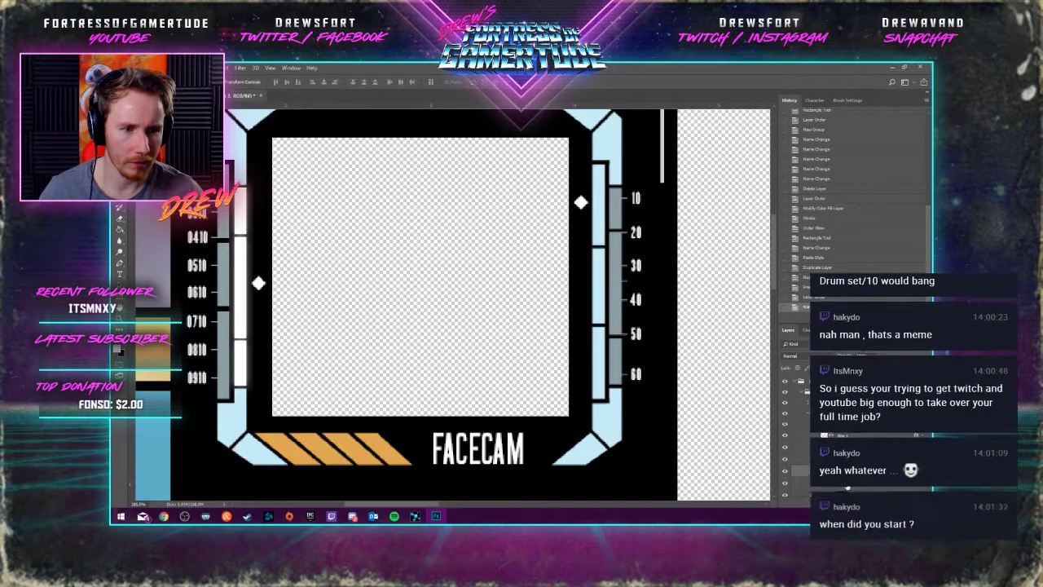
pyautogui.press('Right')
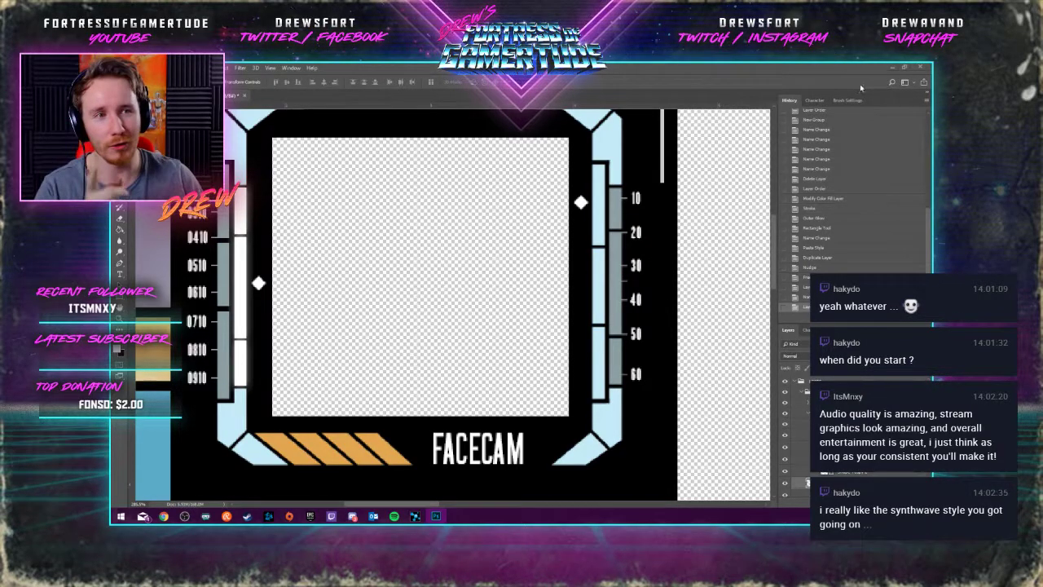
pyautogui.click(891, 70)
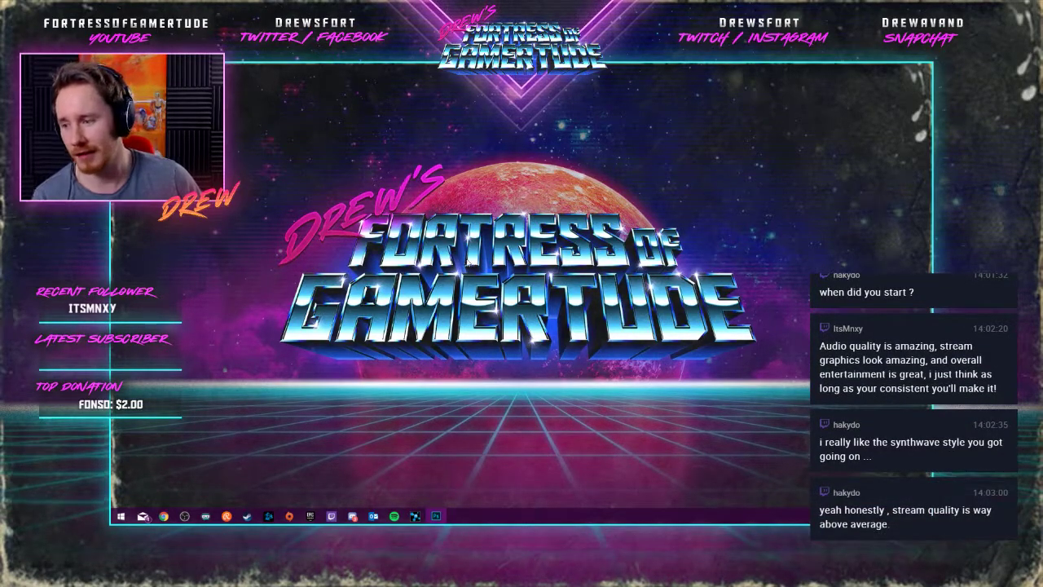
pyautogui.click(438, 517)
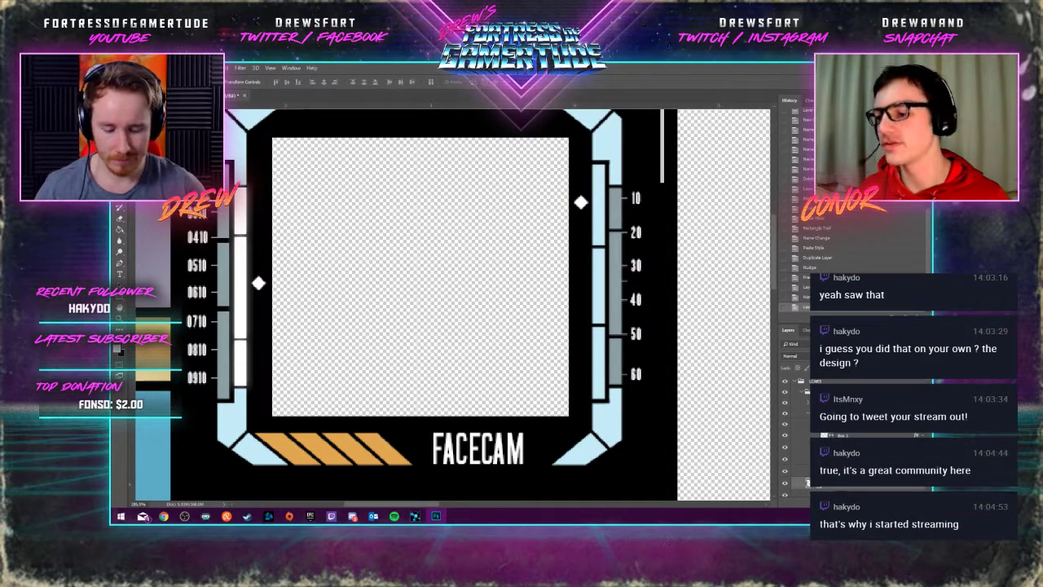
# Transform the selected FACECAM shape layer, bring it forward with Ctrl+], and rename it
pyautogui.scroll(-3, 458, 327)
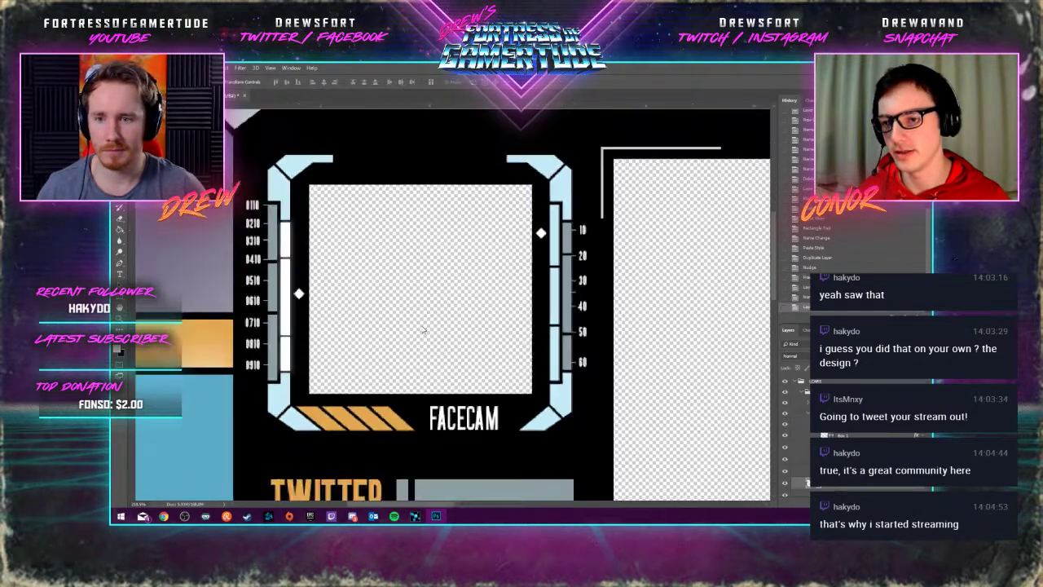
pyautogui.scroll(5, 571, 332)
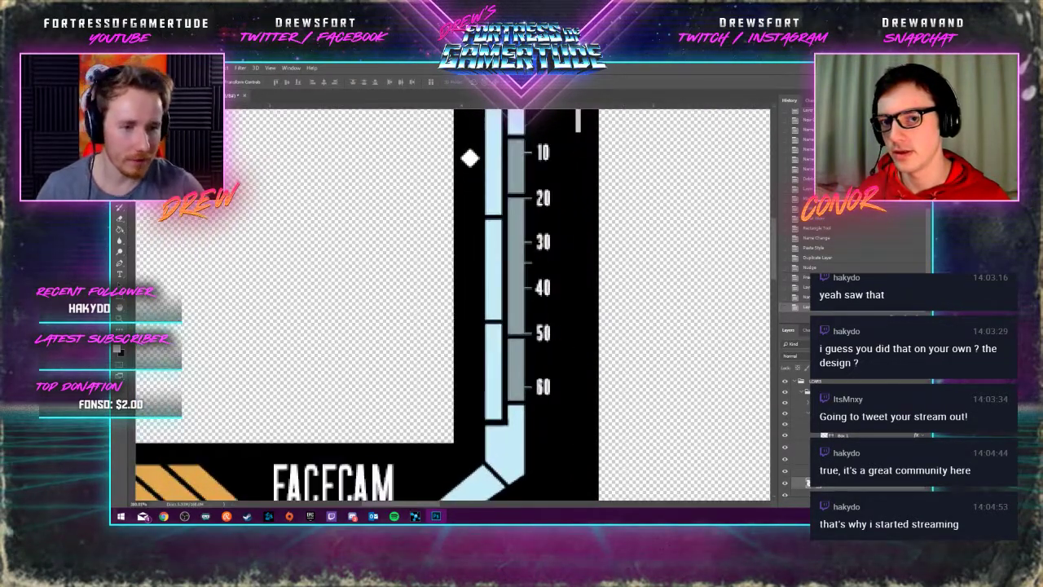
pyautogui.click(823, 436)
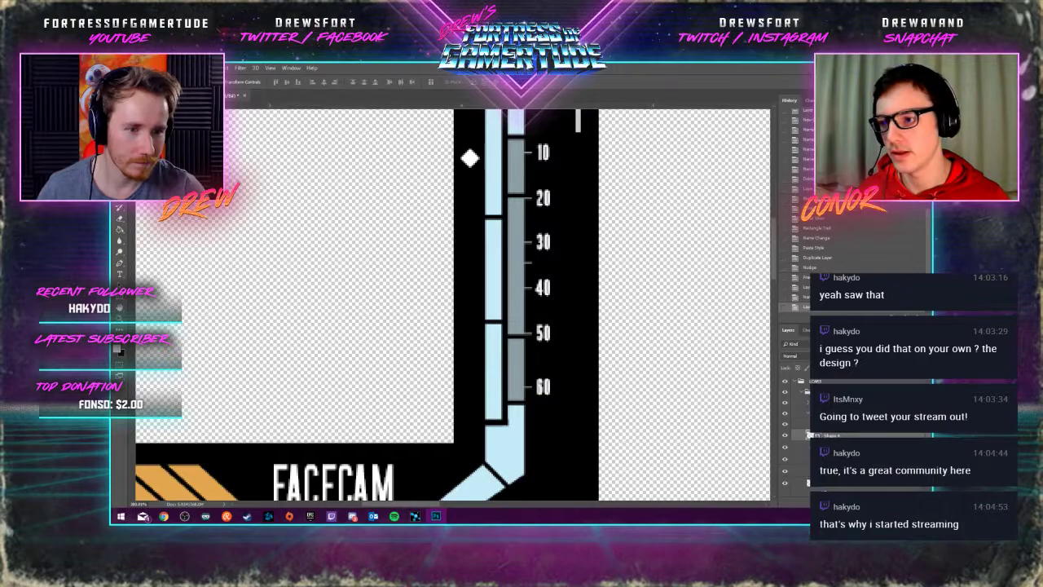
pyautogui.click(825, 437)
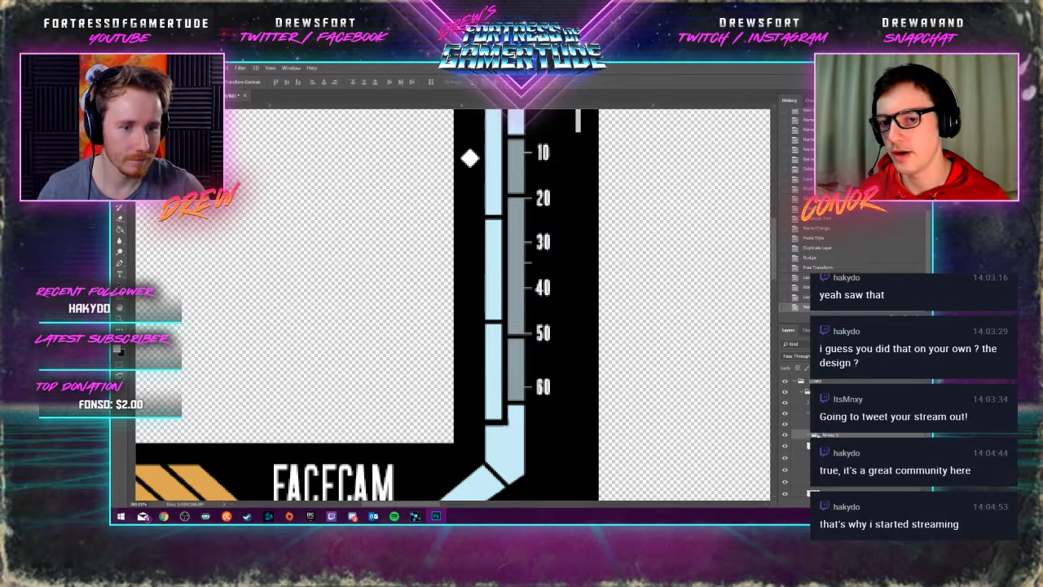
pyautogui.hotkey('ctrl', ']')
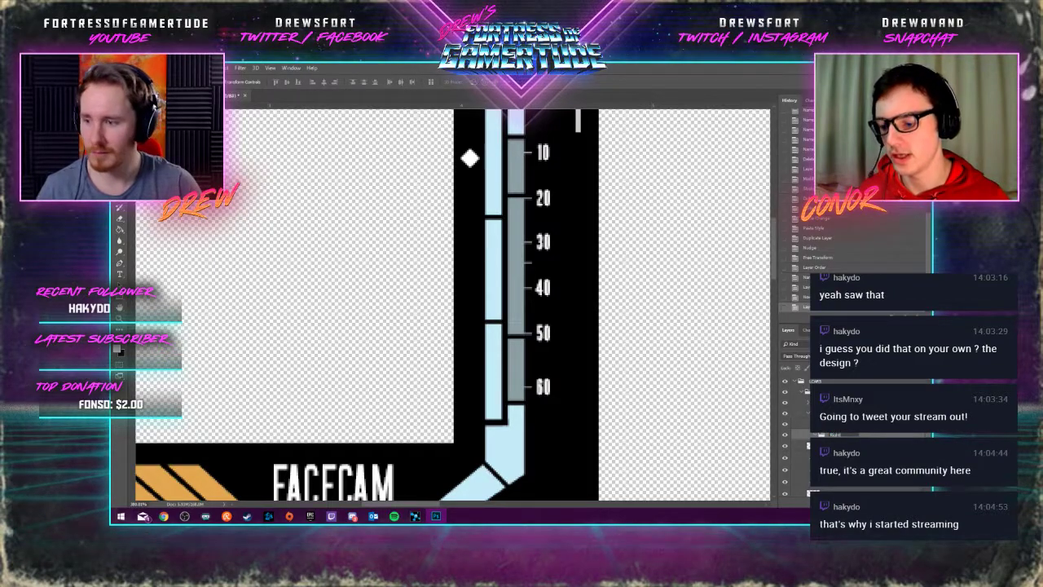
pyautogui.press('Return')
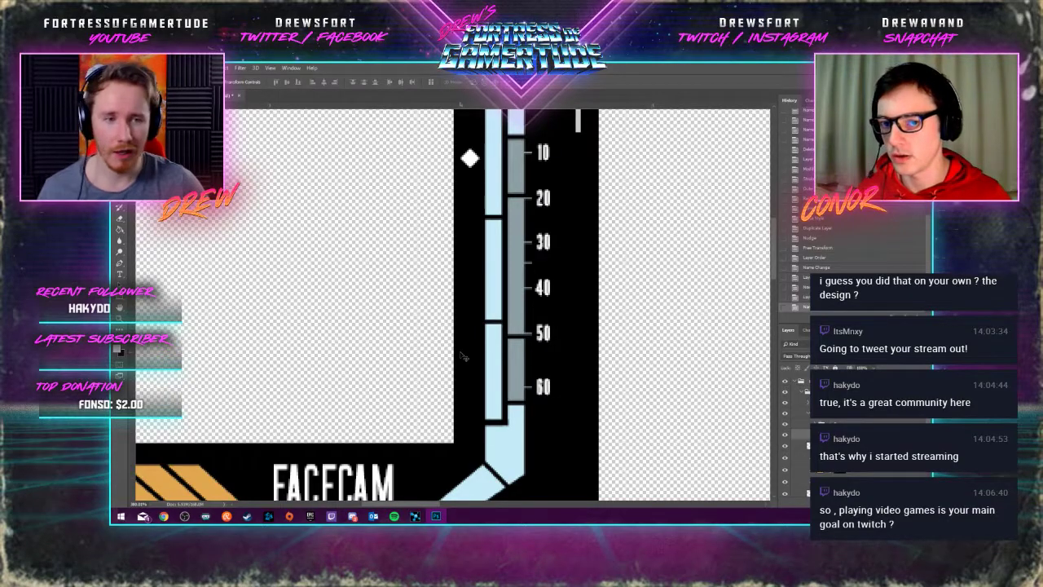
pyautogui.scroll(-4, 462, 356)
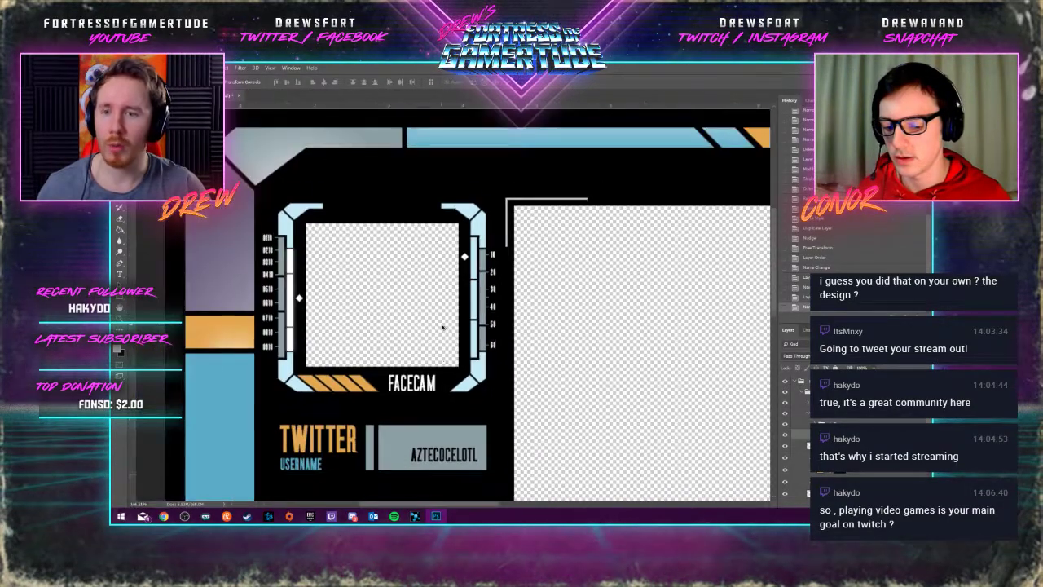
pyautogui.scroll(-3, 448, 329)
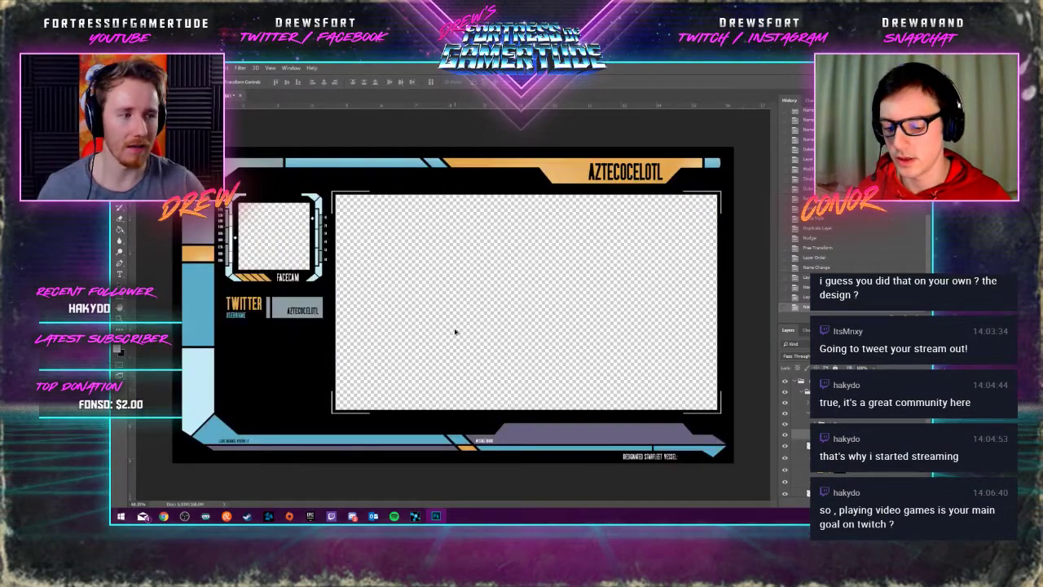
pyautogui.scroll(-1, 456, 332)
pyautogui.scroll(1, 456, 332)
pyautogui.scroll(-1, 455, 332)
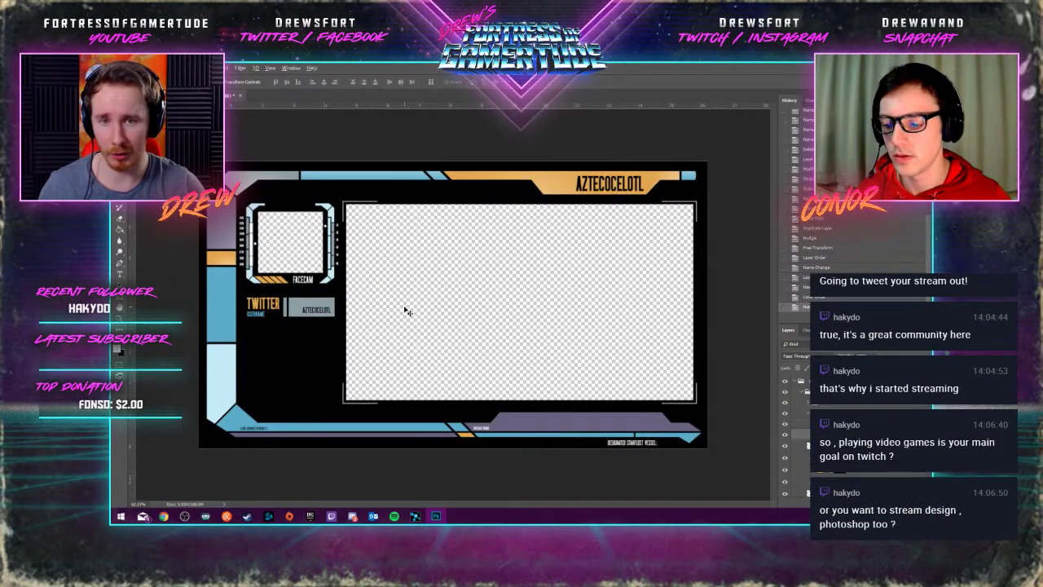
pyautogui.scroll(-1, 405, 310)
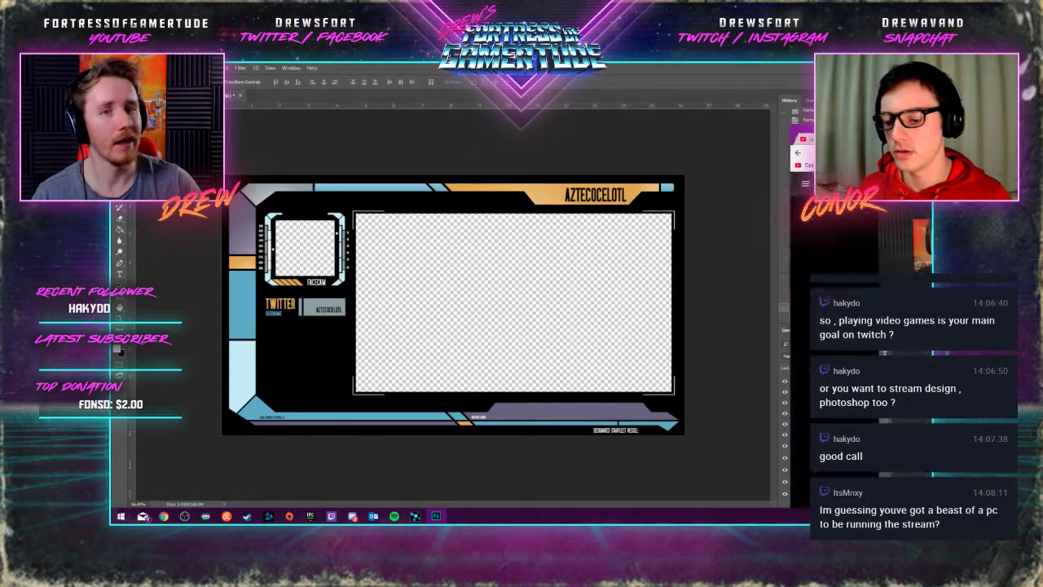
# Switch from Photoshop to the Chrome window playing the Inspector Gadget art stream
pyautogui.hotkey('alt', 'Tab')
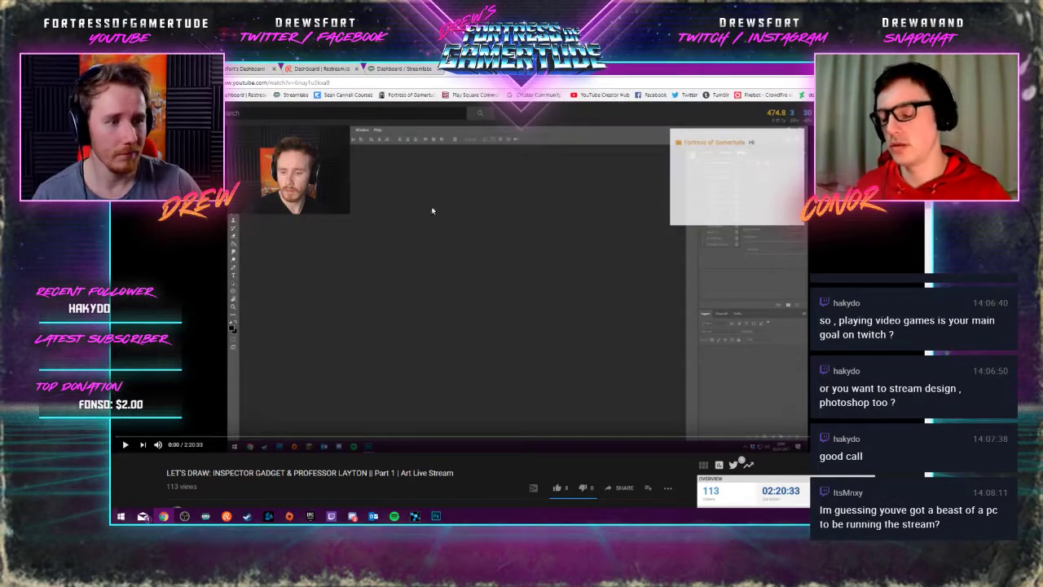
# Play the art stream and skip to about 11:23, where a blank white canvas appears
pyautogui.click(125, 445)
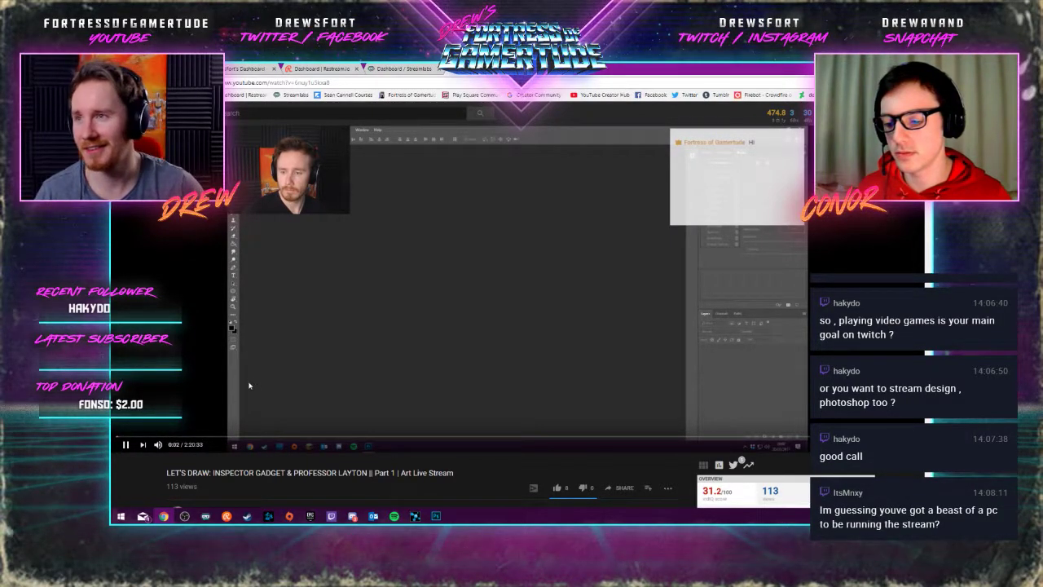
pyautogui.click(178, 438)
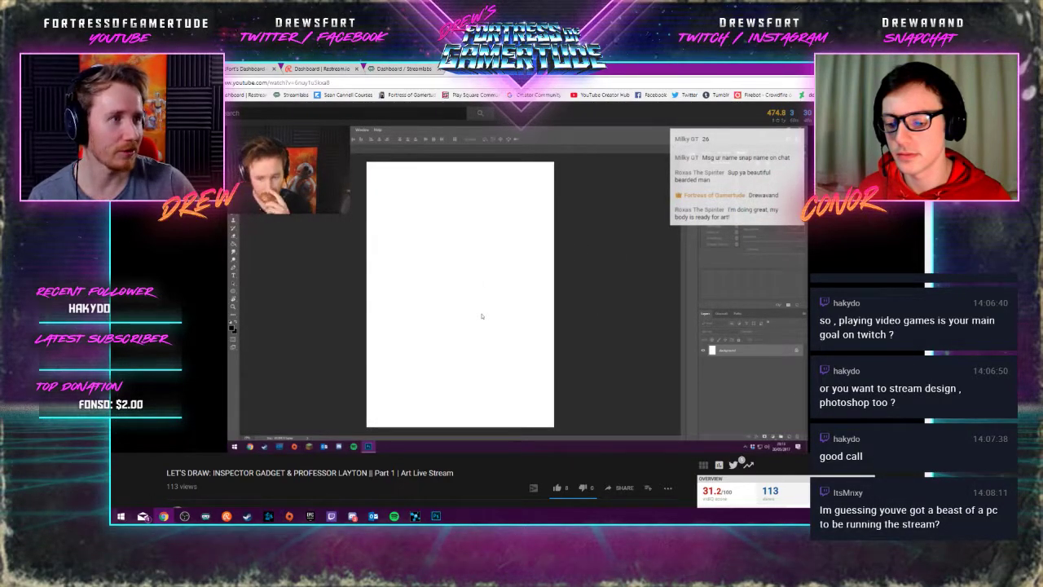
pyautogui.scroll(-1, 485, 478)
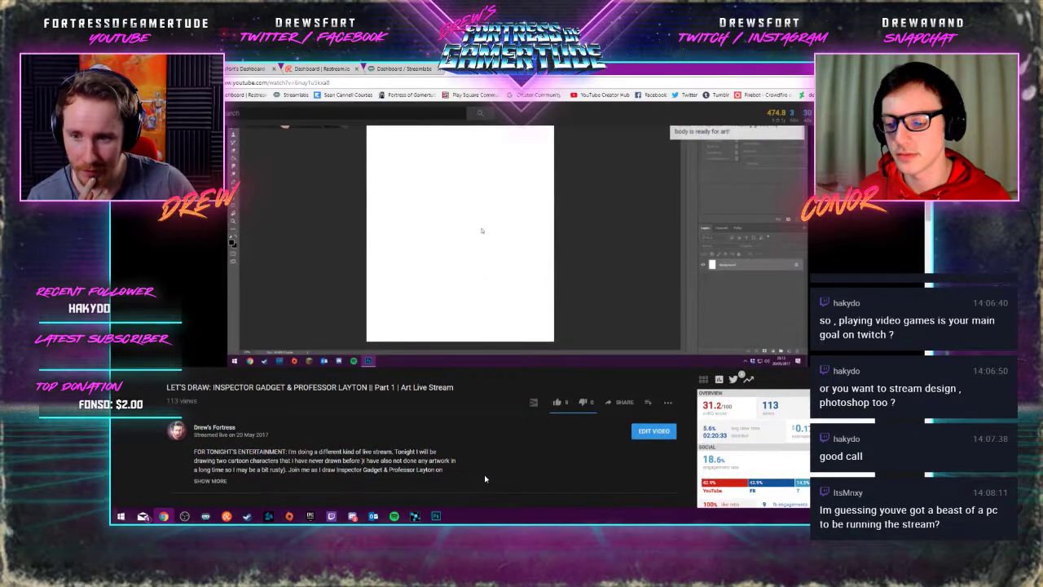
pyautogui.scroll(1, 485, 479)
pyautogui.scroll(-1, 485, 473)
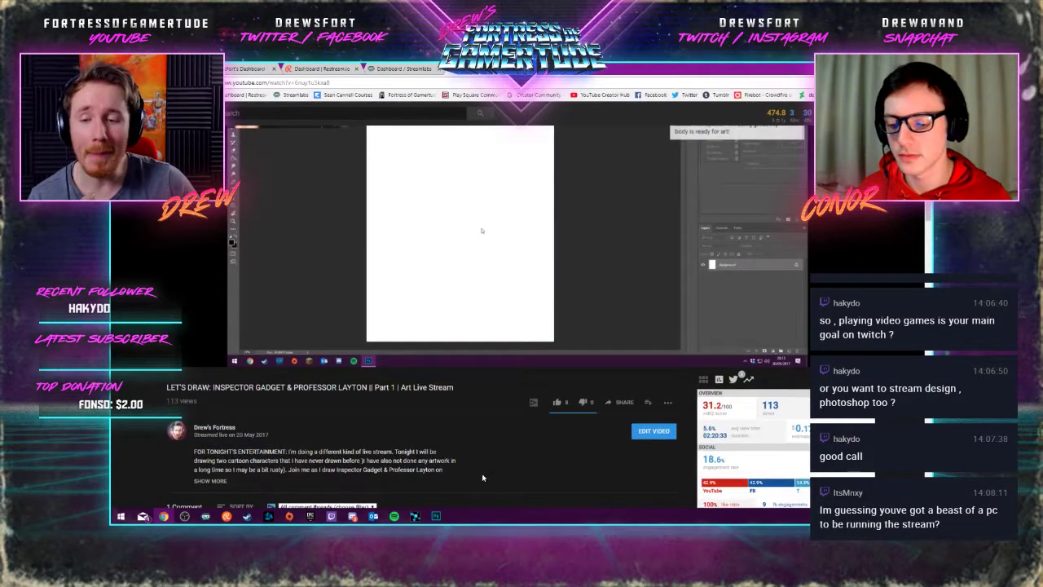
pyautogui.scroll(1, 486, 474)
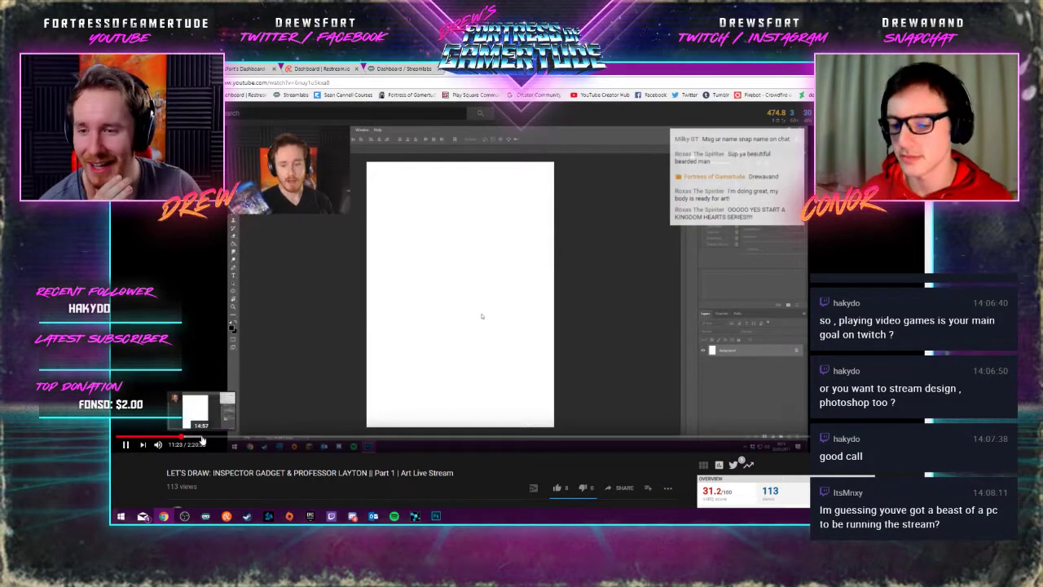
# Skim through the sketch stages from 14:30 to the inked face around 1:01
pyautogui.click(200, 441)
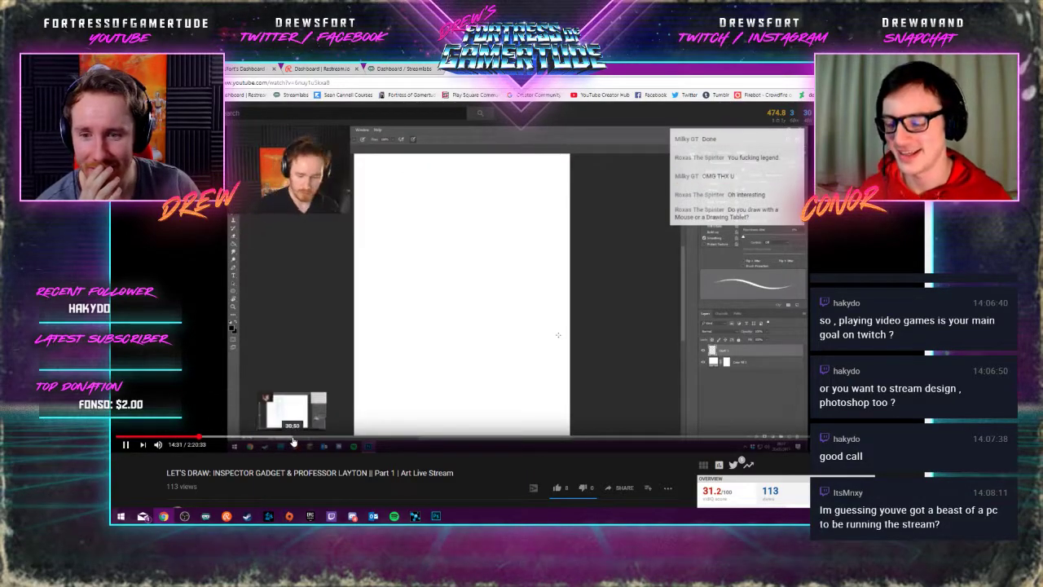
pyautogui.click(293, 441)
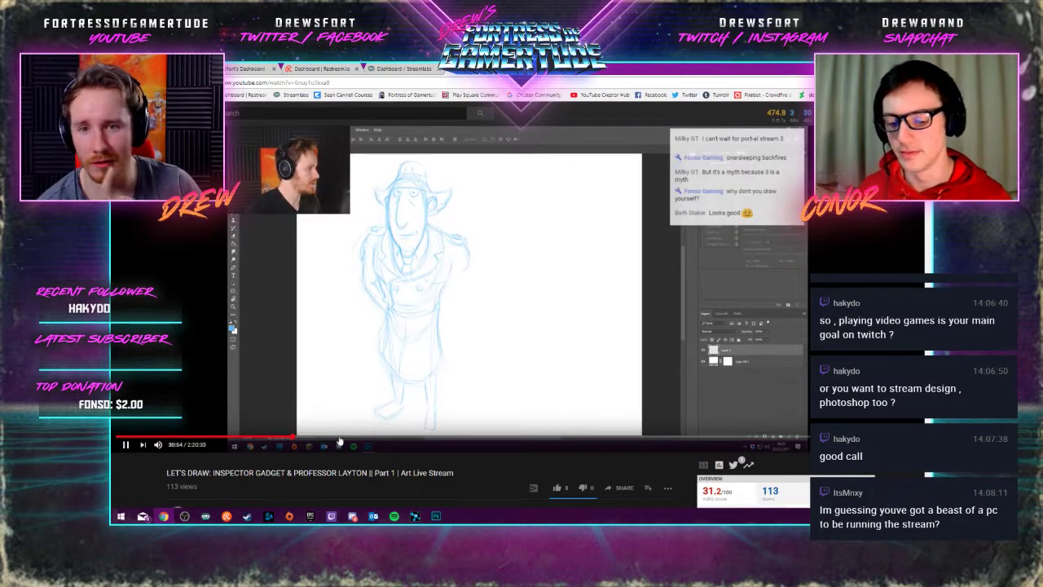
pyautogui.click(287, 441)
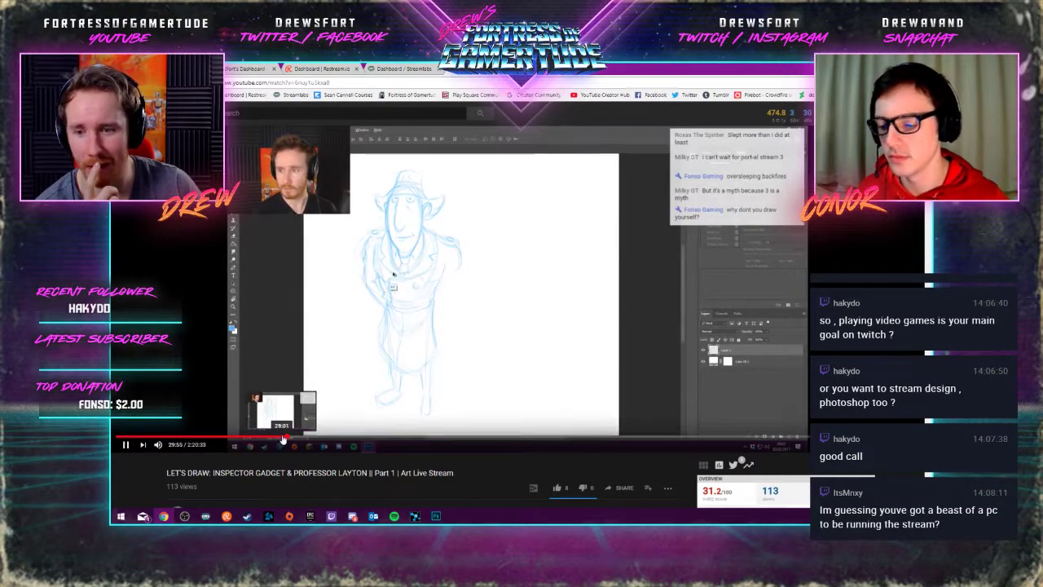
pyautogui.click(282, 440)
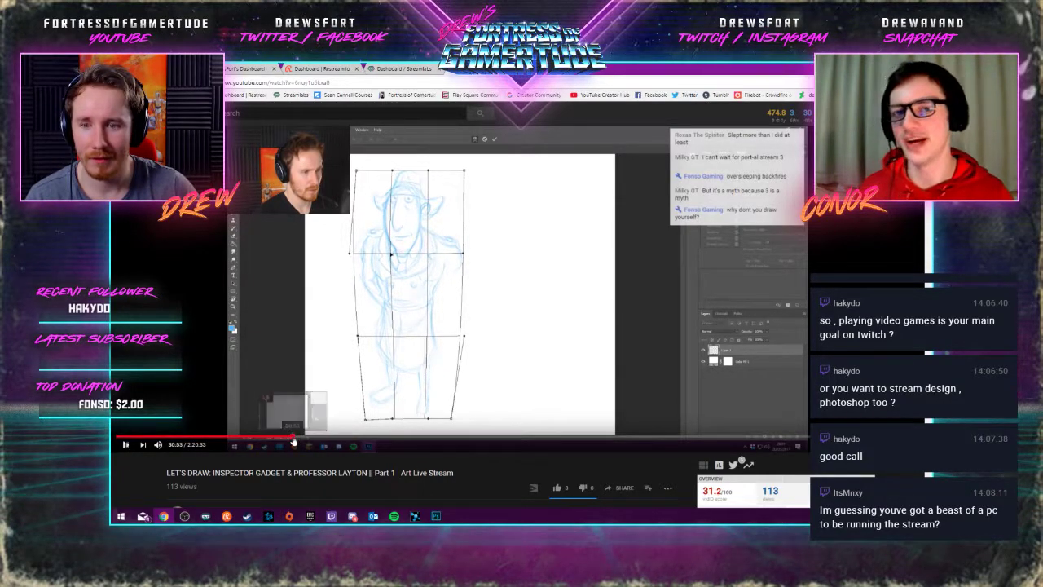
pyautogui.click(318, 441)
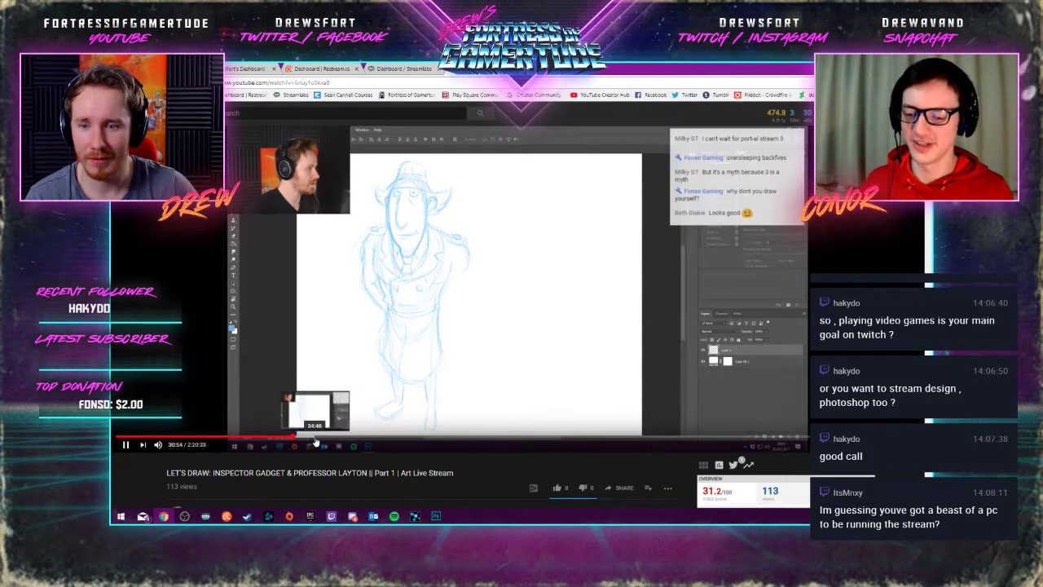
pyautogui.click(360, 441)
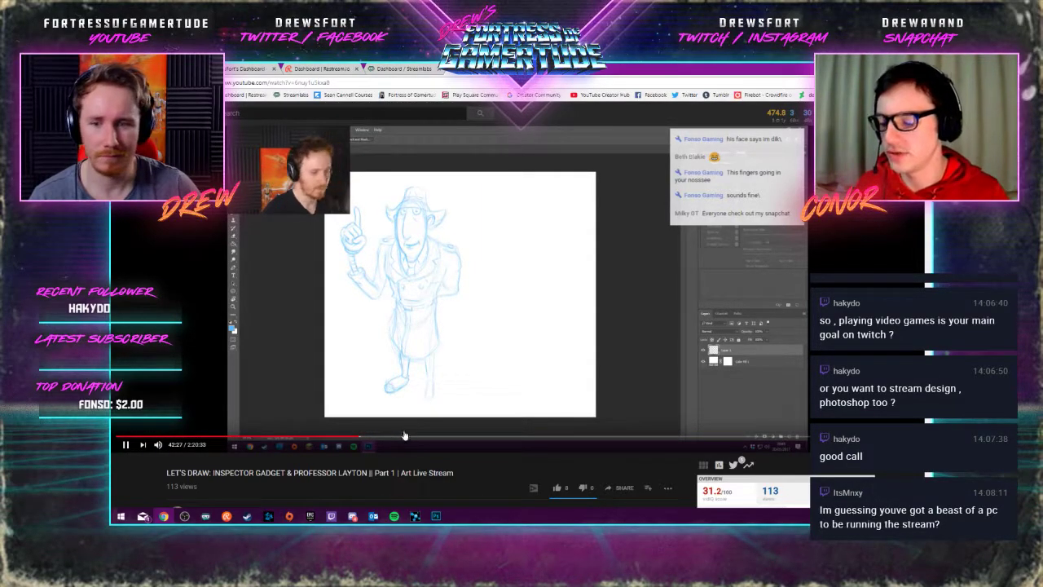
pyautogui.click(401, 439)
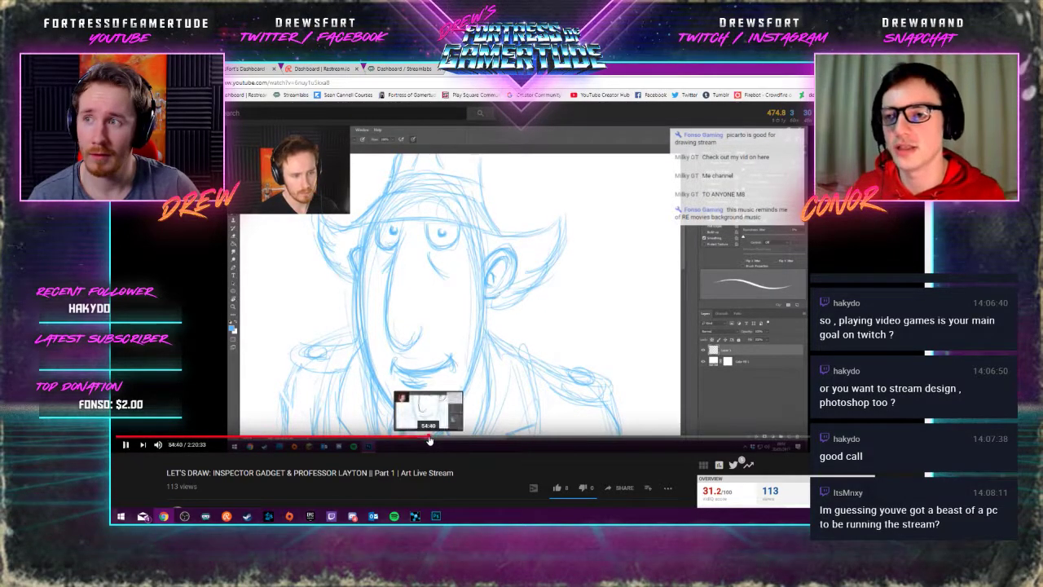
pyautogui.click(429, 440)
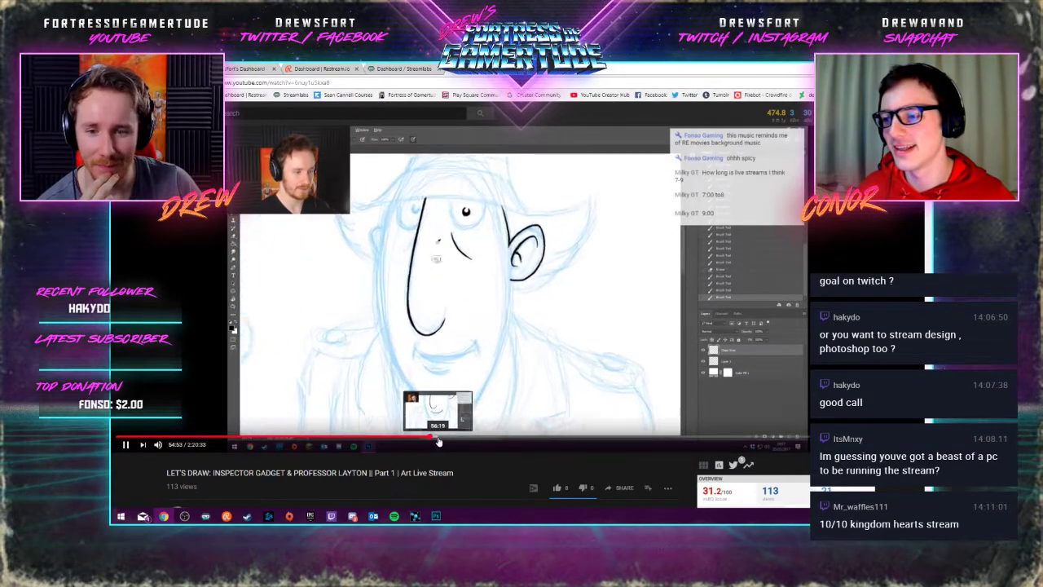
pyautogui.click(465, 443)
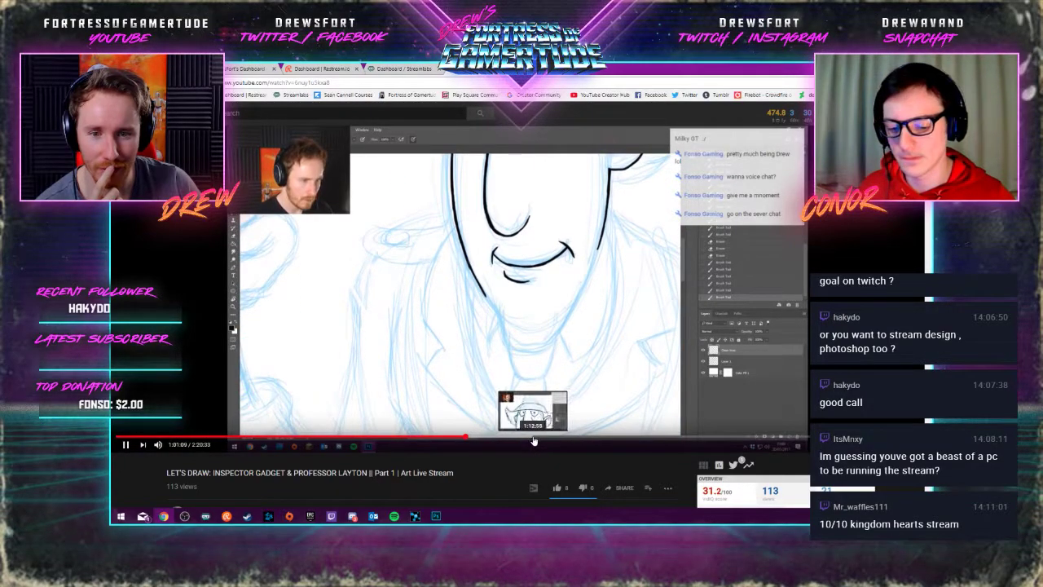
pyautogui.click(568, 441)
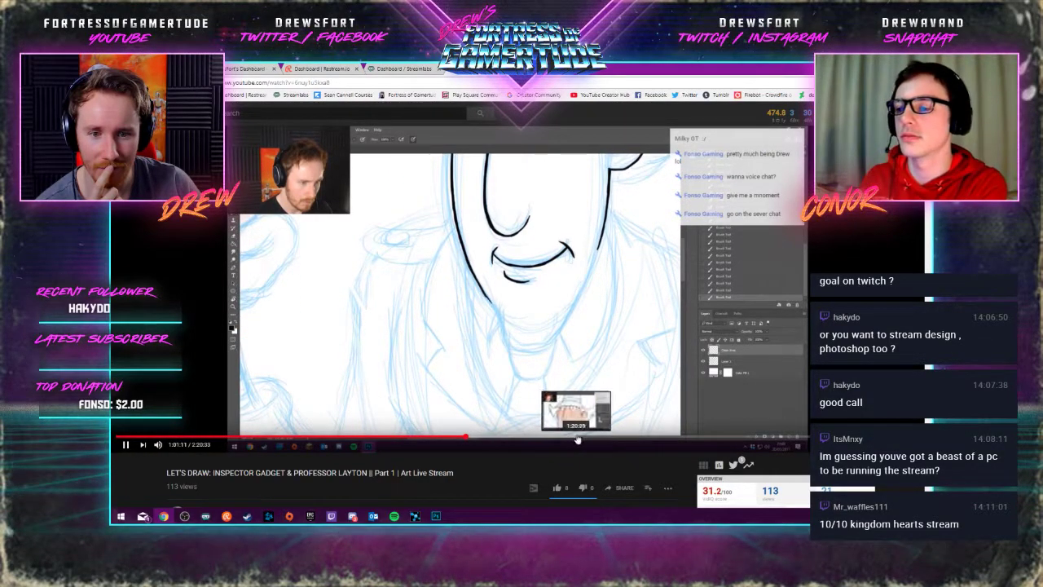
# Skip through the colouring stages, from about 1:32 to near the end of the stream
pyautogui.click(639, 439)
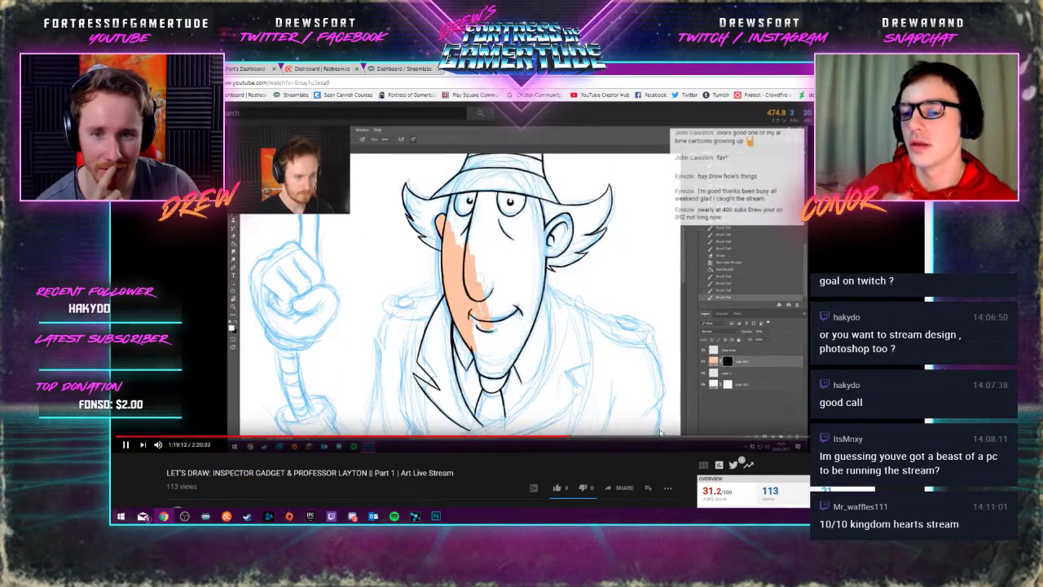
pyautogui.click(694, 441)
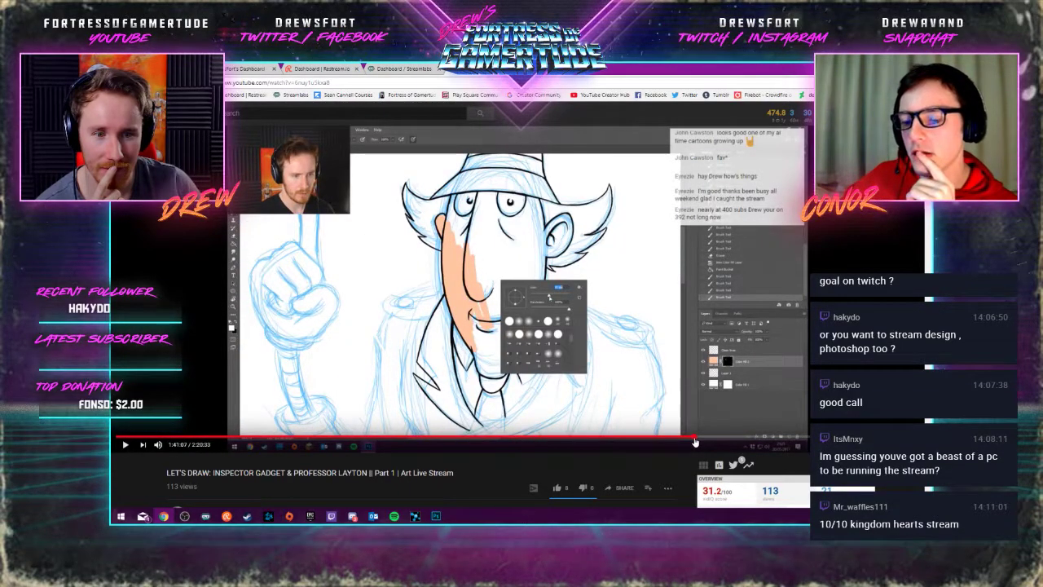
pyautogui.click(737, 441)
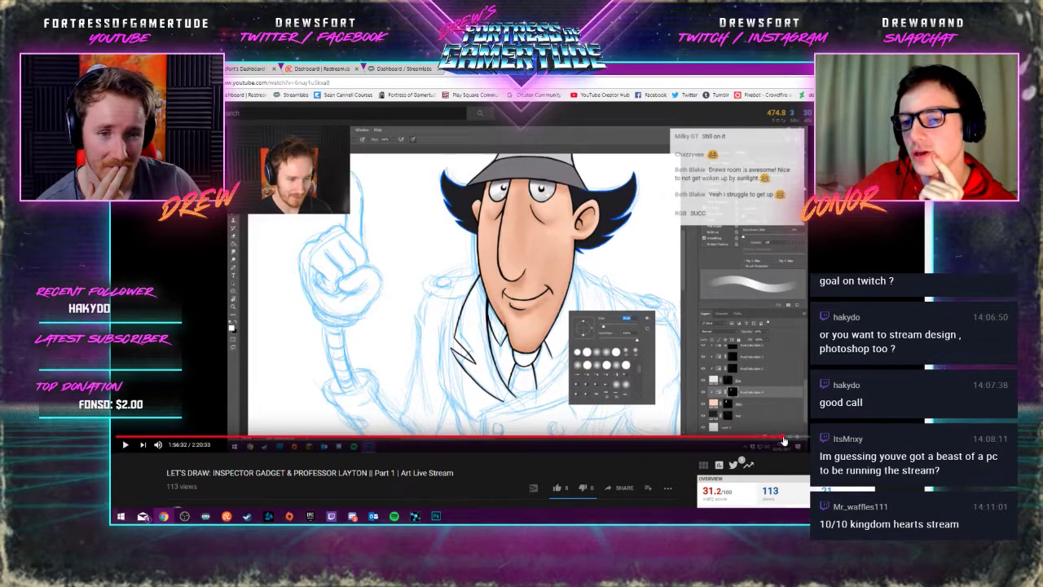
pyautogui.click(785, 441)
pyautogui.click(802, 442)
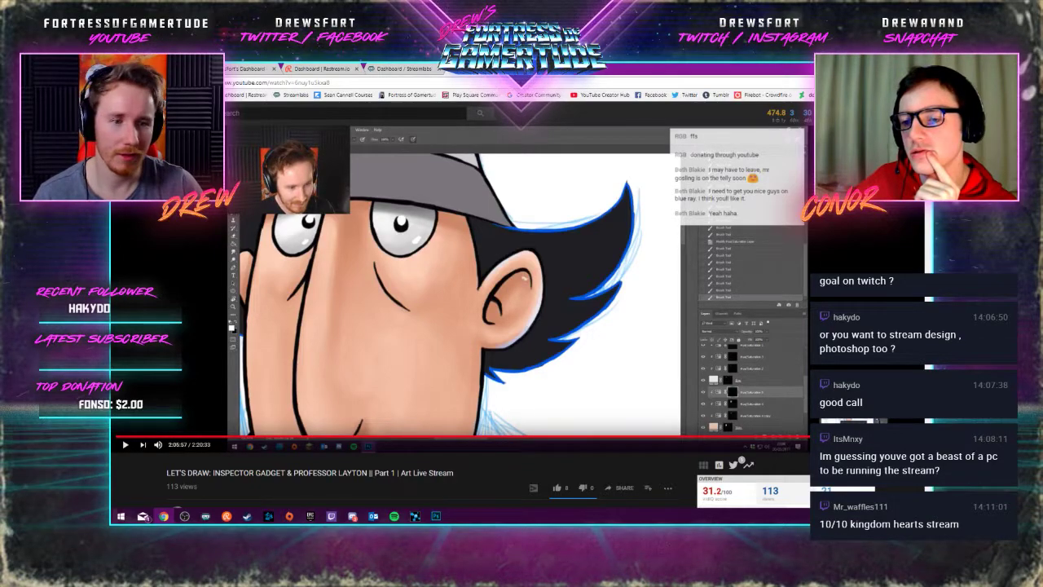
pyautogui.click(734, 441)
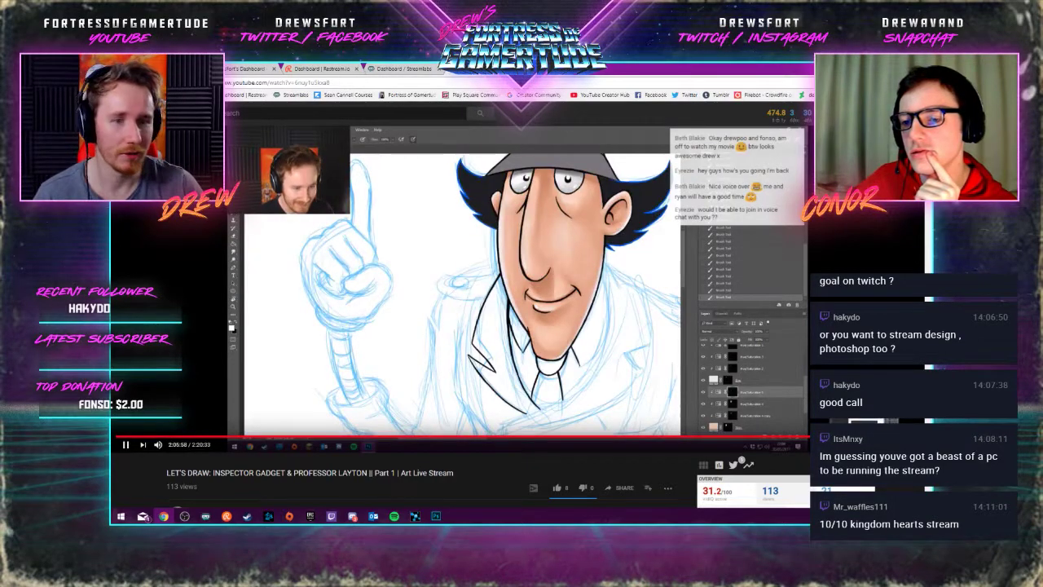
pyautogui.click(768, 441)
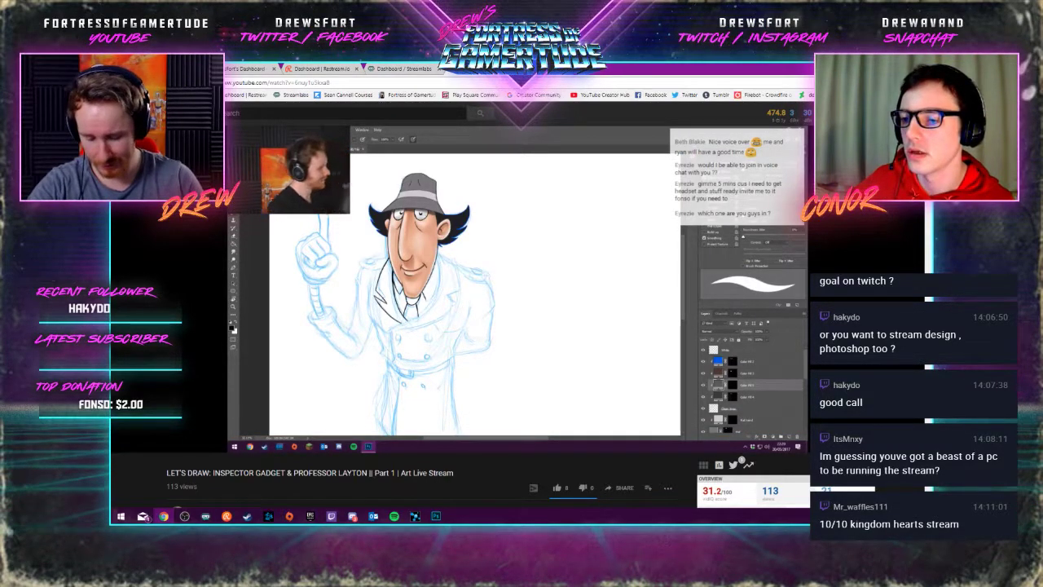
# Return from the YouTube video to the overlay design in Photoshop
pyautogui.moveTo(450, 299)
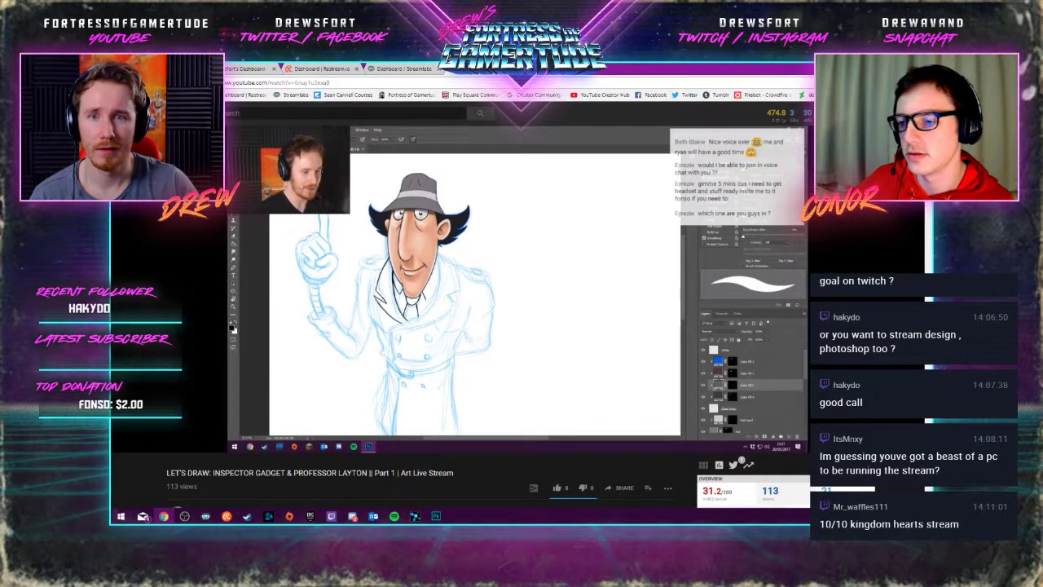
pyautogui.hotkey('ctrl', 'shift', 'Tab')
pyautogui.hotkey('alt', 'Tab')
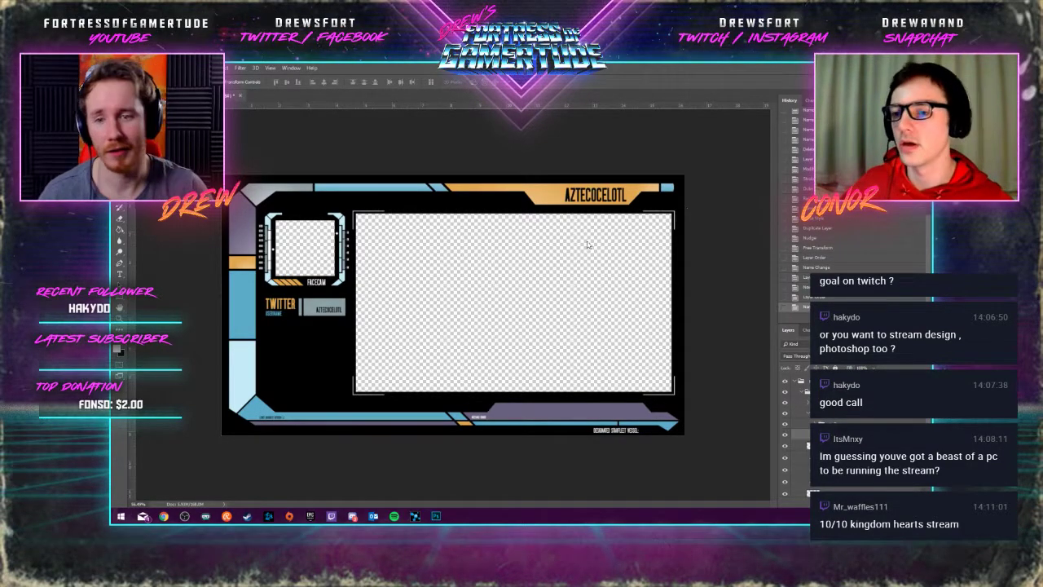
# Zoom in on the FACECAM frame and select one of the overlay's layers
pyautogui.scroll(6, 316, 275)
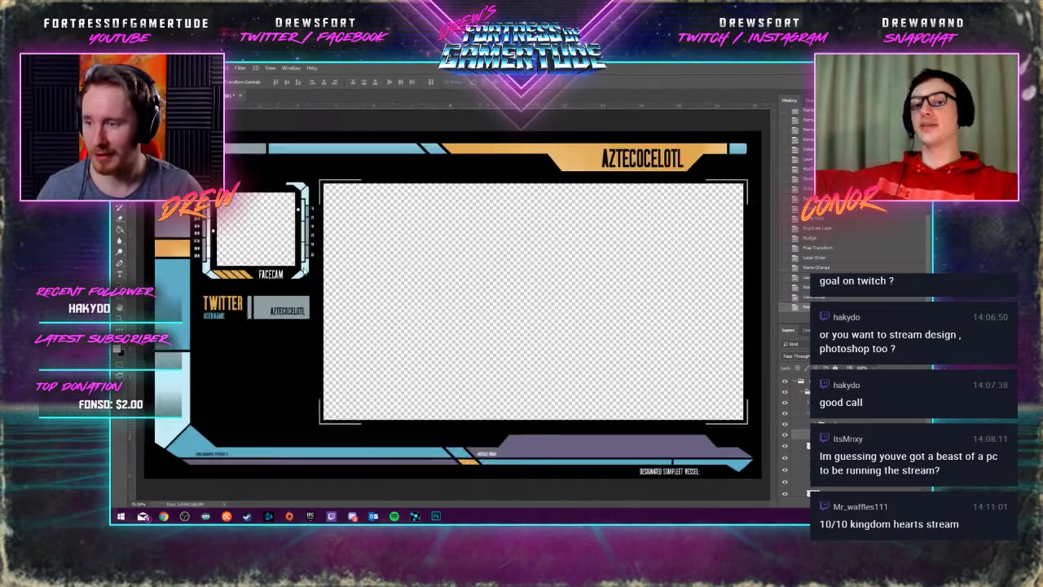
pyautogui.scroll(3, 272, 261)
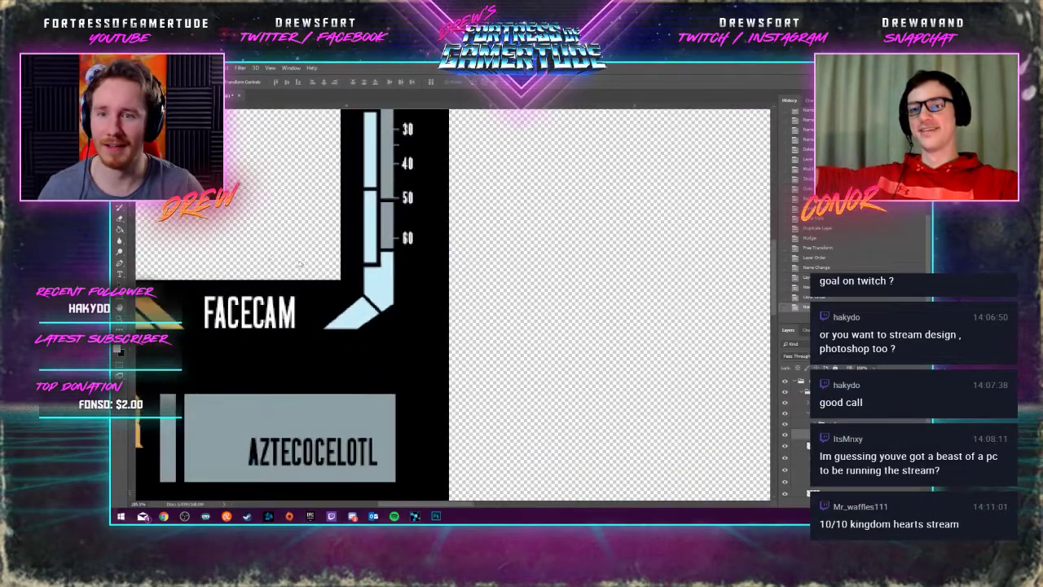
pyautogui.moveTo(301, 214); pyautogui.dragTo(357, 401)
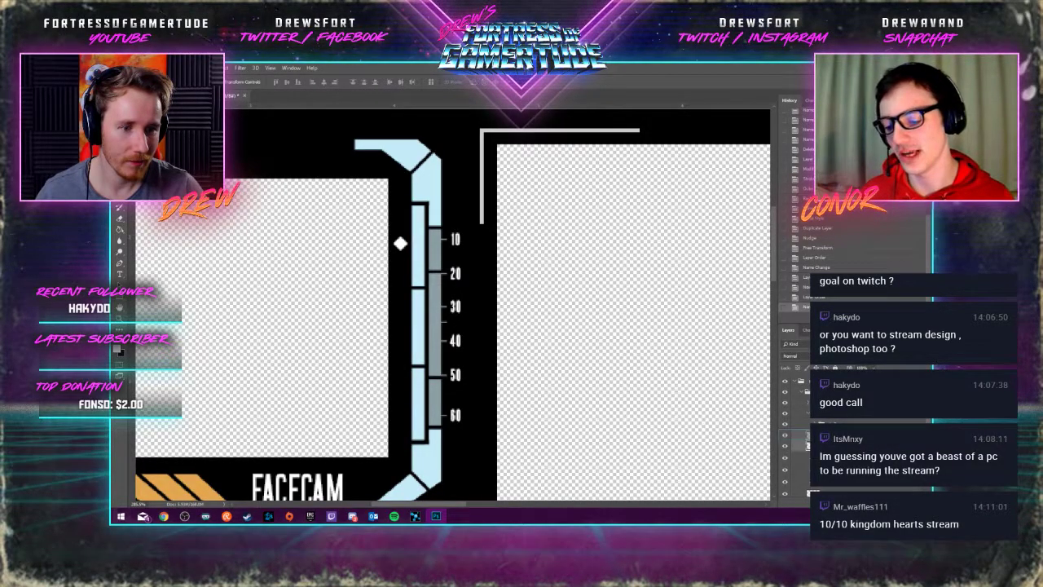
pyautogui.click(809, 493)
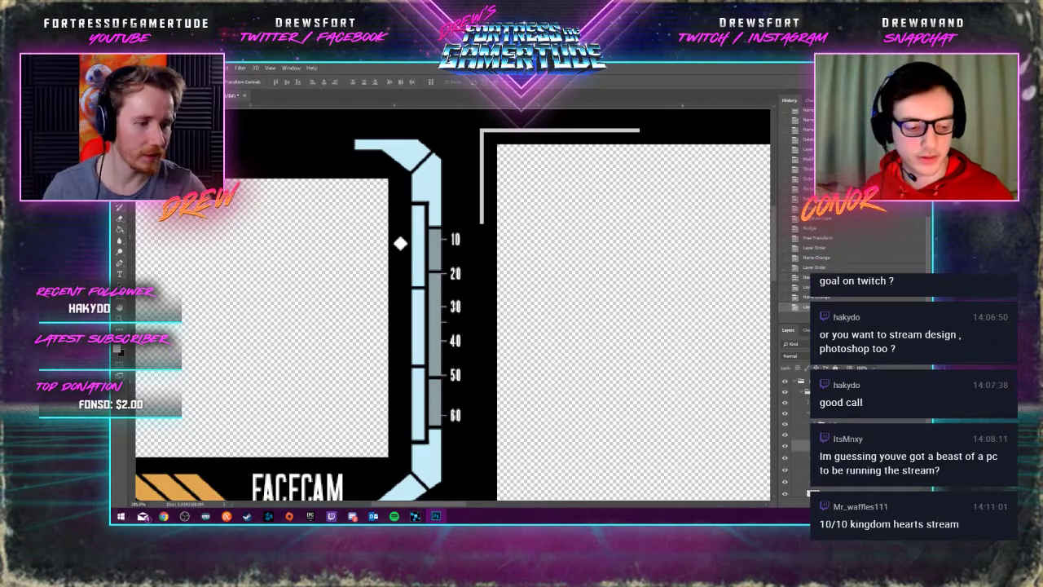
# Play the Fortress of Gamertude 'THANKS FOR WATCHING' outro video fullscreen
pyautogui.click(121, 516)
pyautogui.click(120, 464)
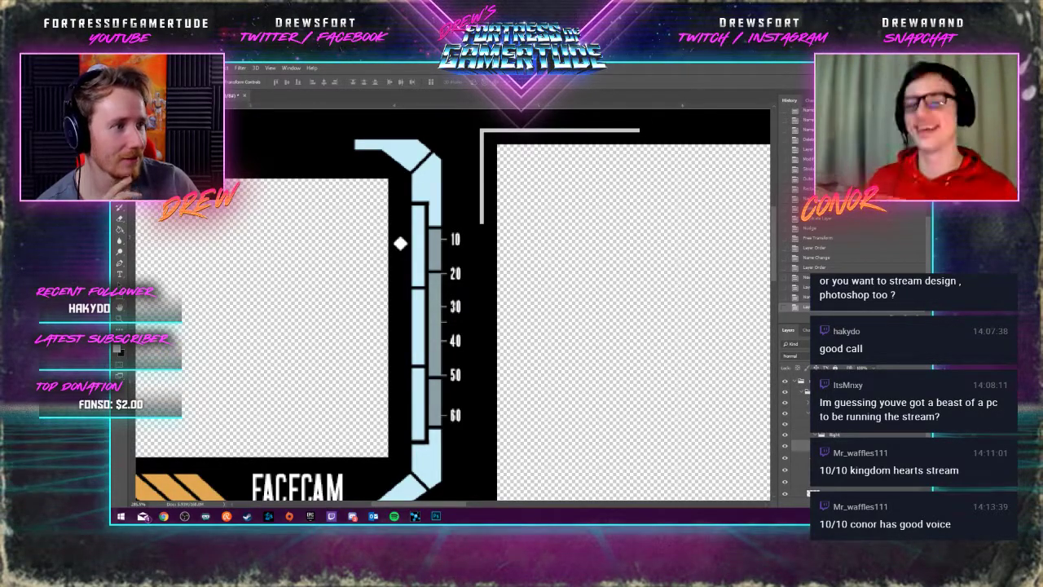
pyautogui.moveTo(810, 290); pyautogui.dragTo(669, 290)
pyautogui.press('f')
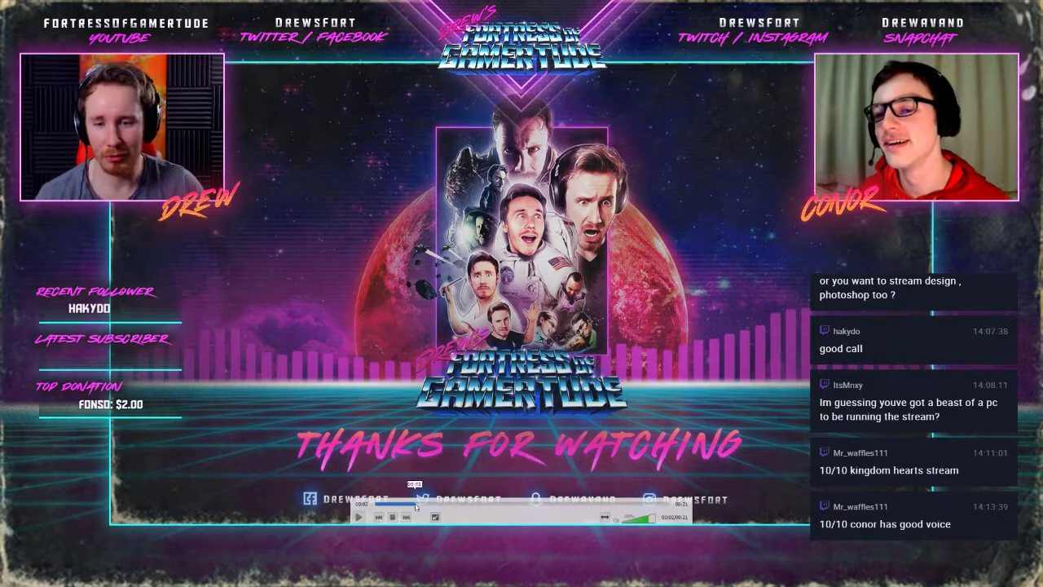
pyautogui.click(376, 506)
pyautogui.click(358, 516)
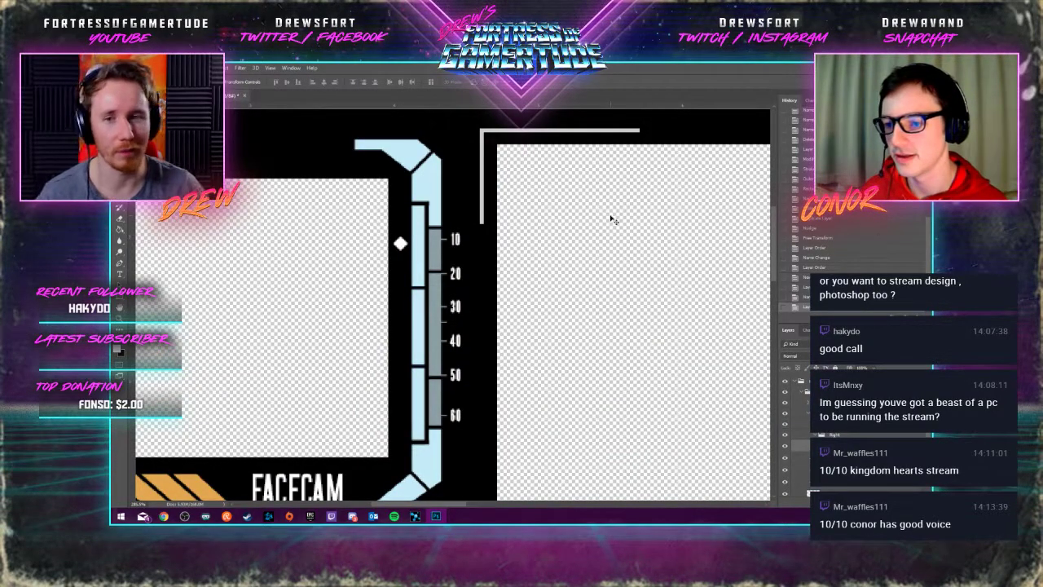
# Zoom into the ruler strip and group the selected frame layers
pyautogui.scroll(1, 338, 372)
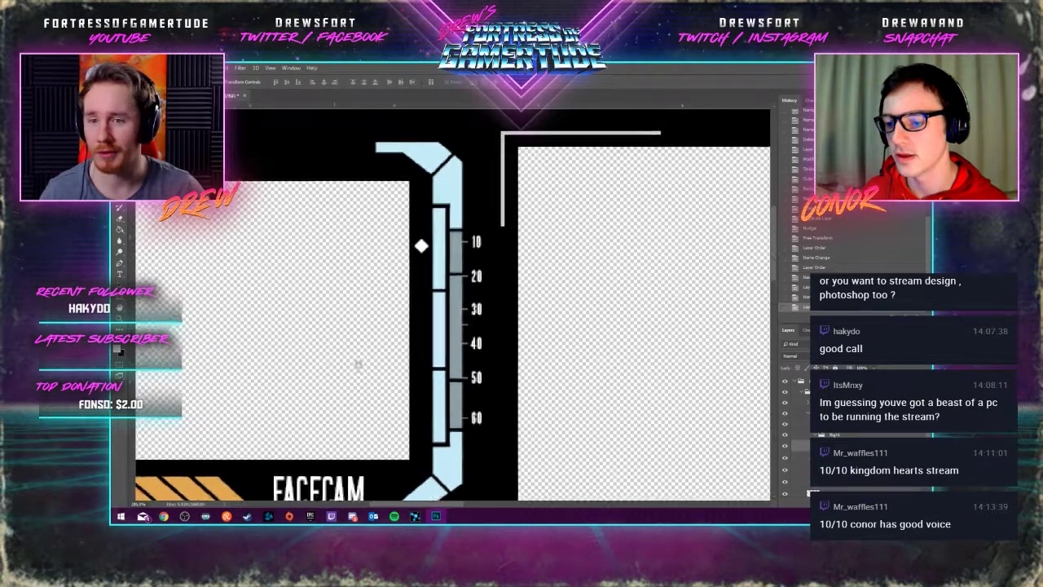
pyautogui.scroll(-2, 356, 366)
pyautogui.scroll(2, 356, 368)
pyautogui.scroll(-1, 352, 367)
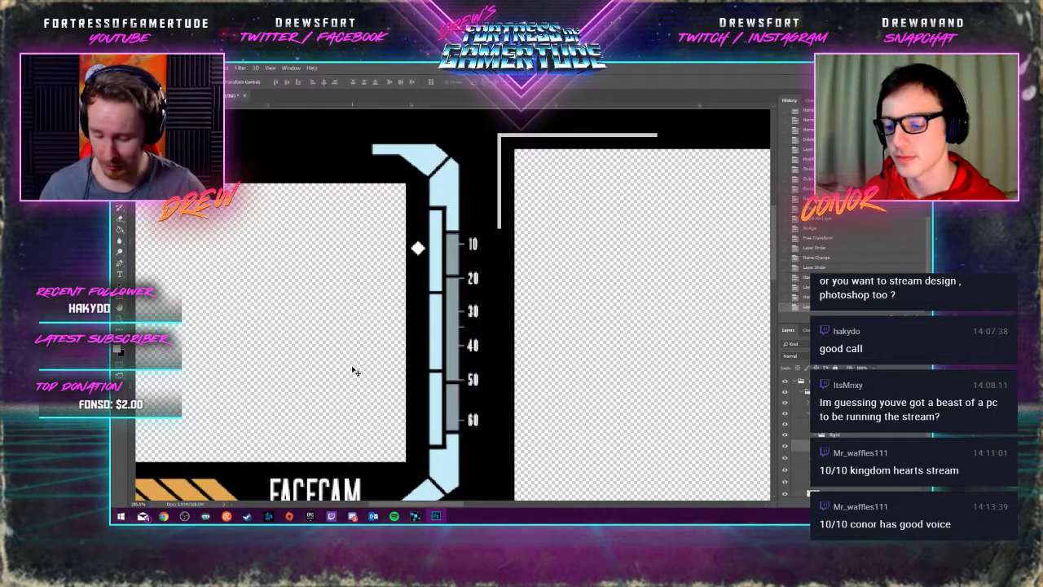
pyautogui.scroll(3, 400, 313)
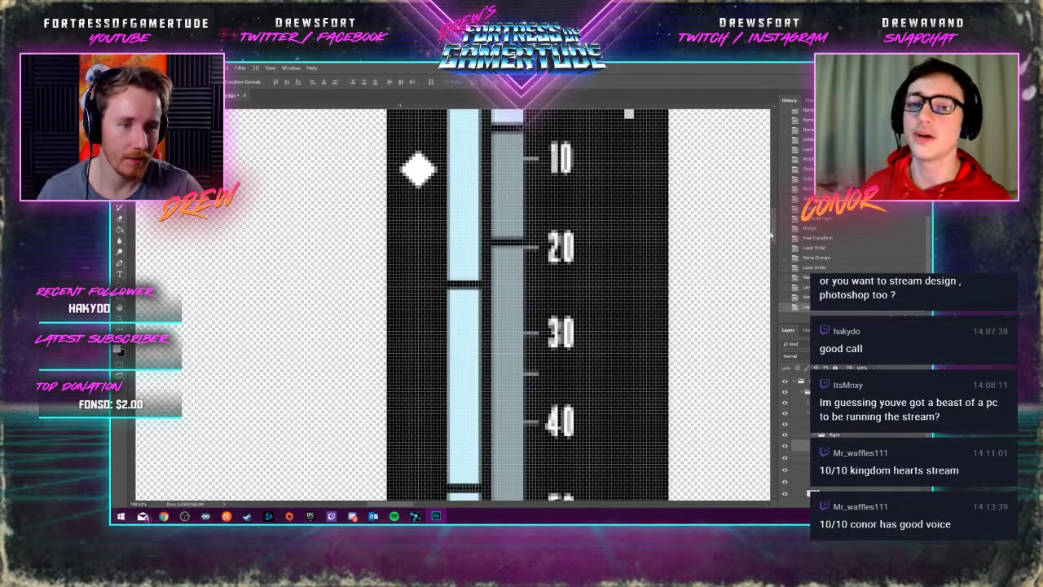
pyautogui.scroll(1, 489, 251)
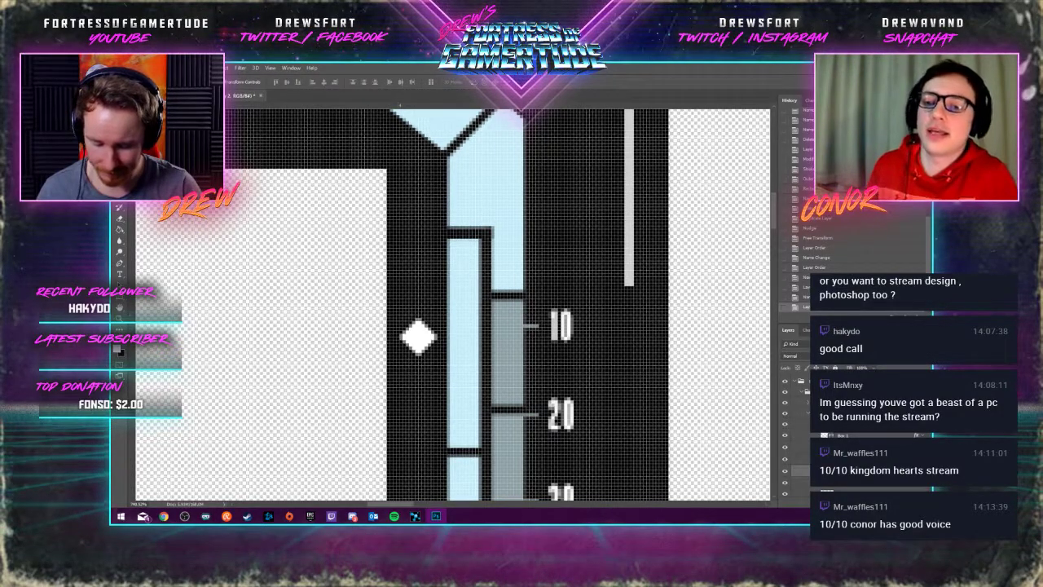
pyautogui.hotkey('ctrl', 'g')
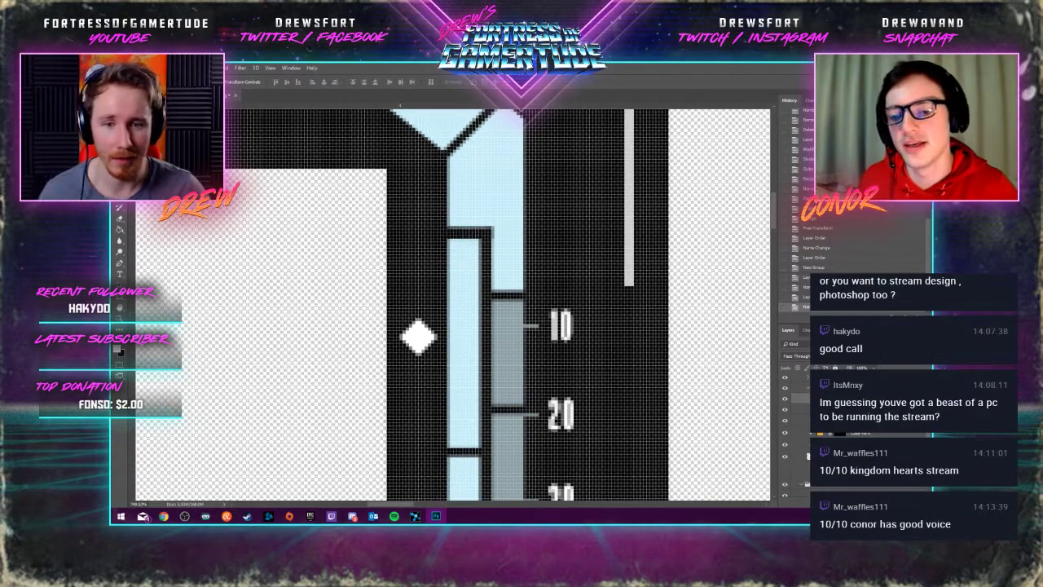
# Select another frame layer and bring it one step up in the stack
pyautogui.scroll(1, 516, 361)
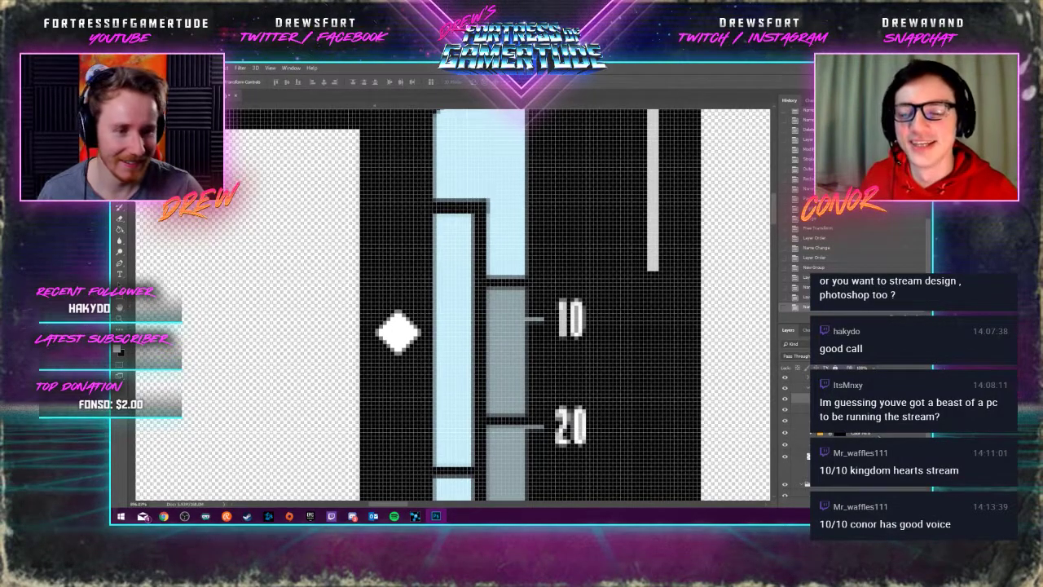
pyautogui.click(802, 444)
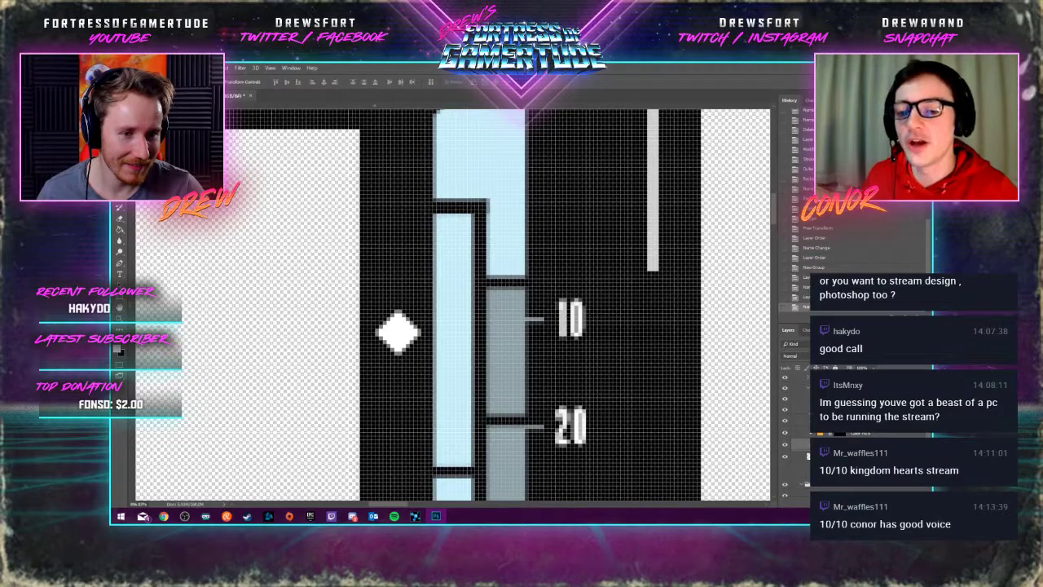
pyautogui.click(805, 417)
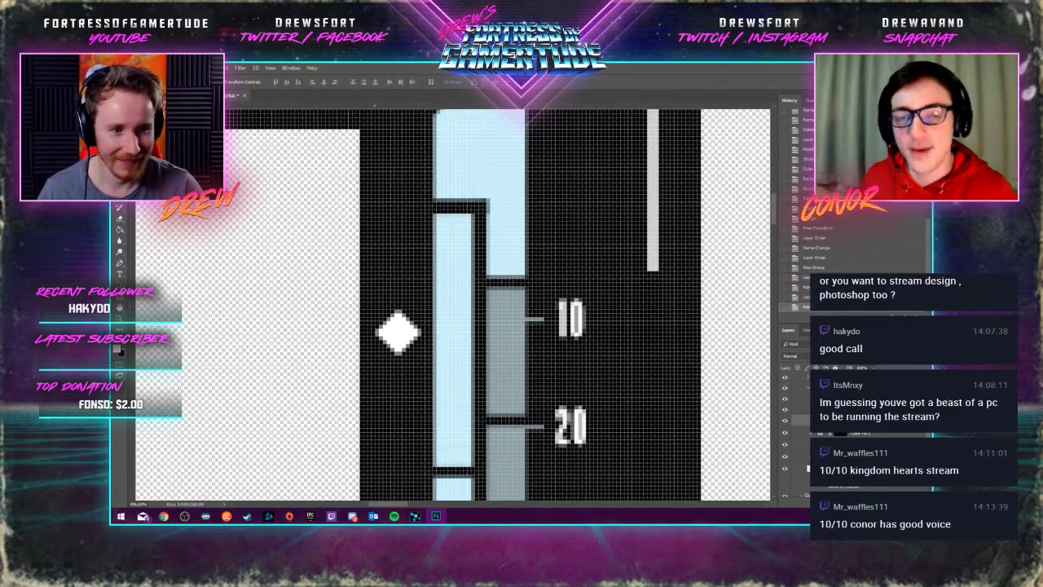
pyautogui.hotkey('ctrl', ']')
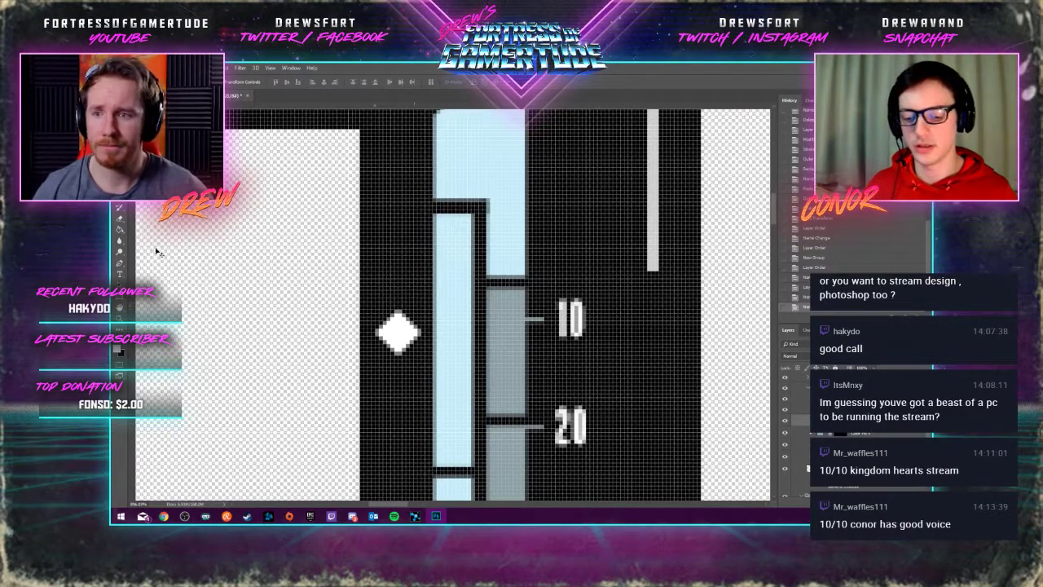
# Draw a white rectangle bar over the light-blue column with the Rectangle tool
pyautogui.click(133, 266)
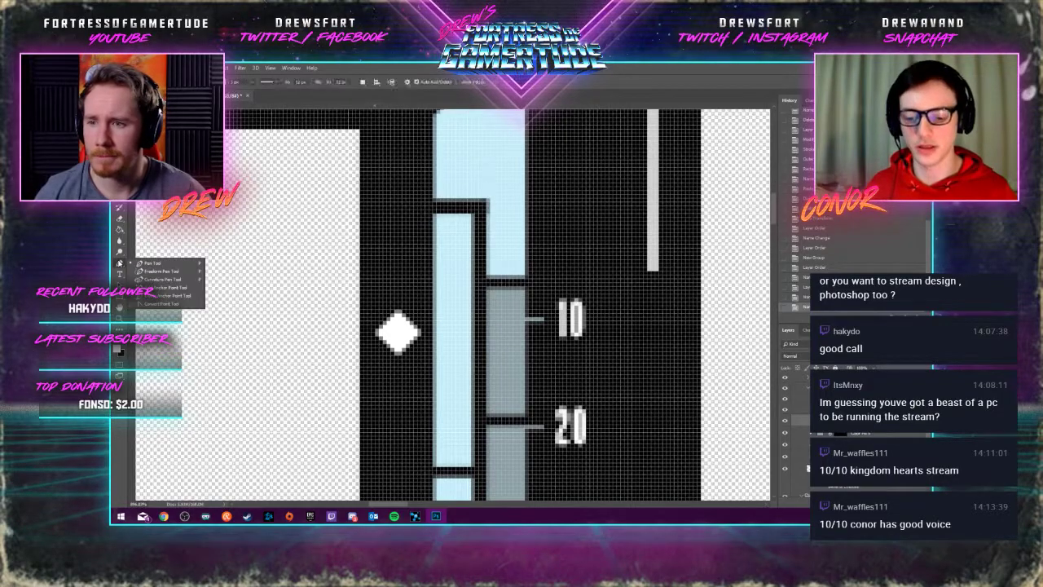
pyautogui.click(139, 266)
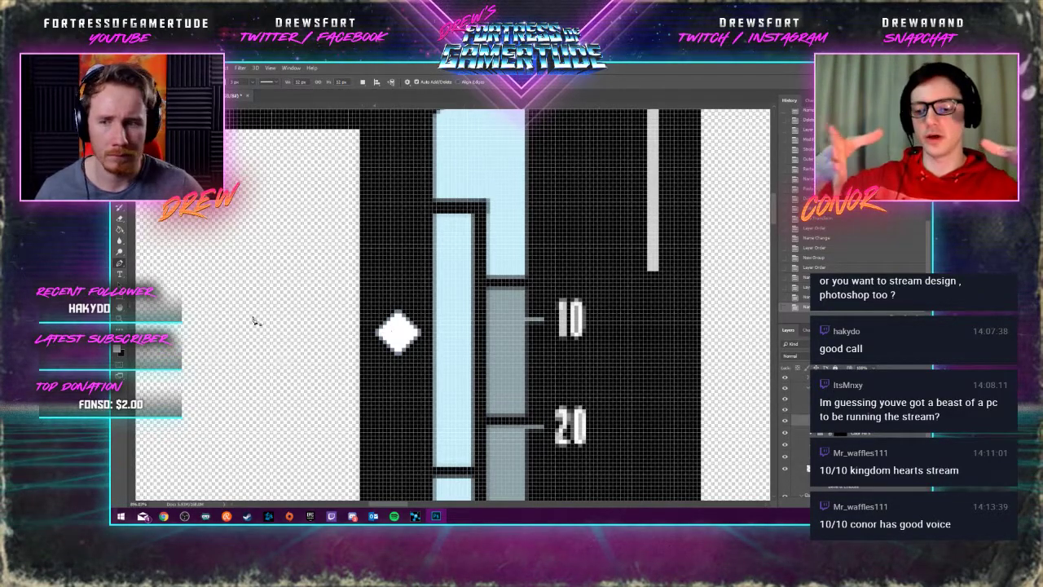
pyautogui.scroll(2, 387, 238)
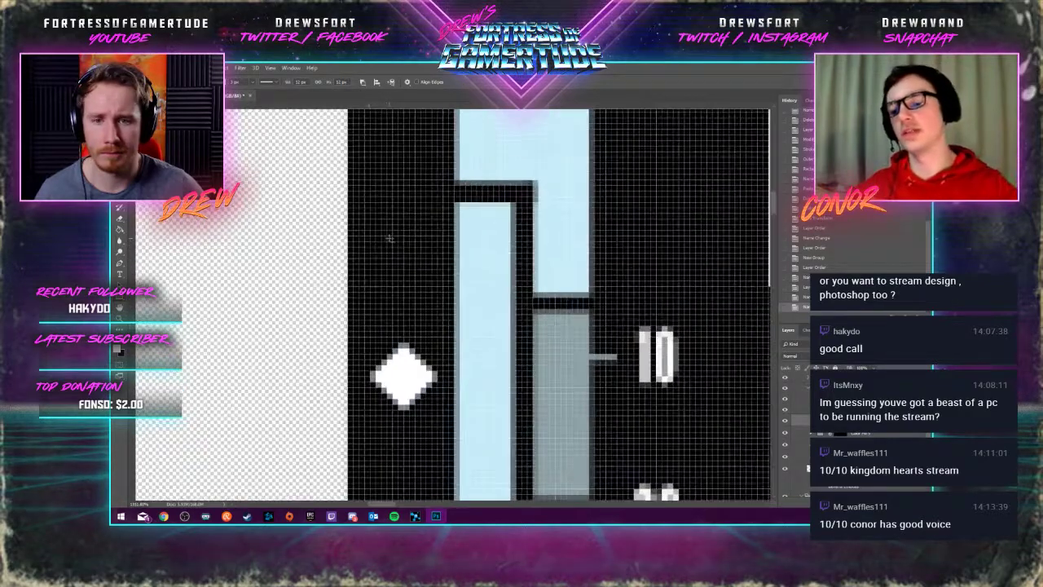
pyautogui.moveTo(462, 200); pyautogui.dragTo(528, 436)
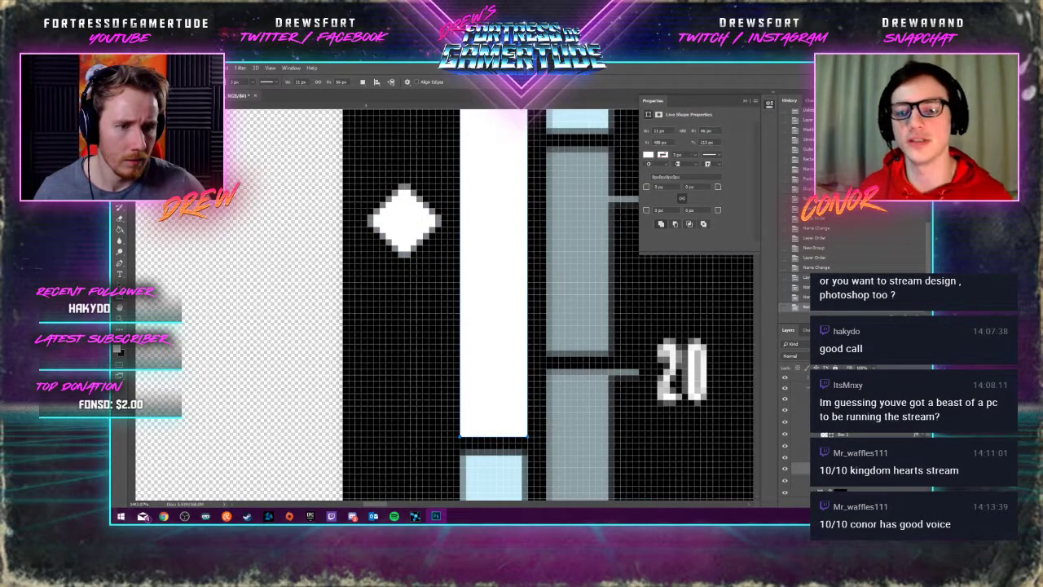
# Clear the old layer's style and paste the glow layer style onto the white bar
pyautogui.rightClick(823, 424)
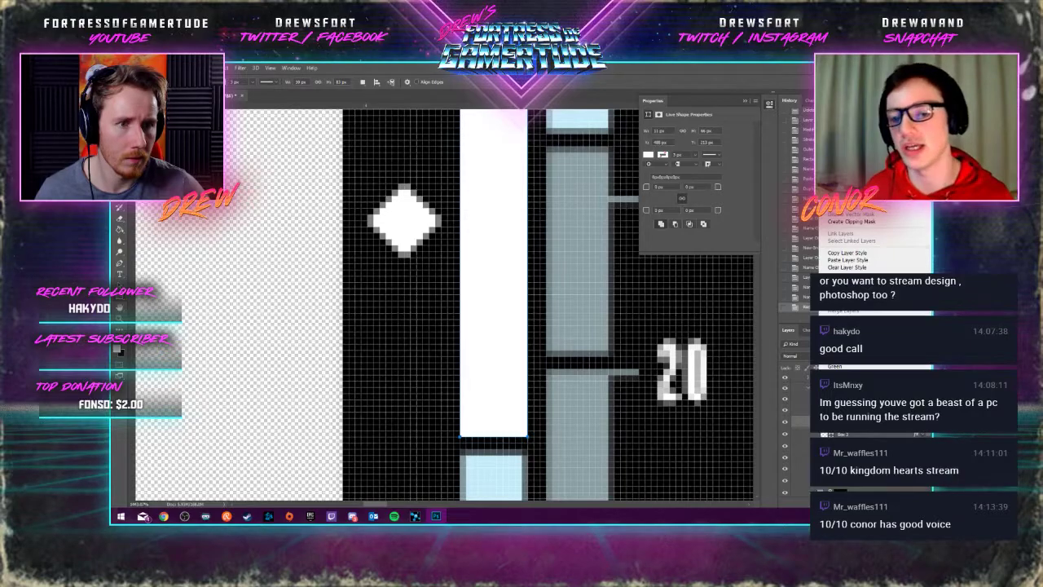
pyautogui.press('Escape')
pyautogui.rightClick(821, 424)
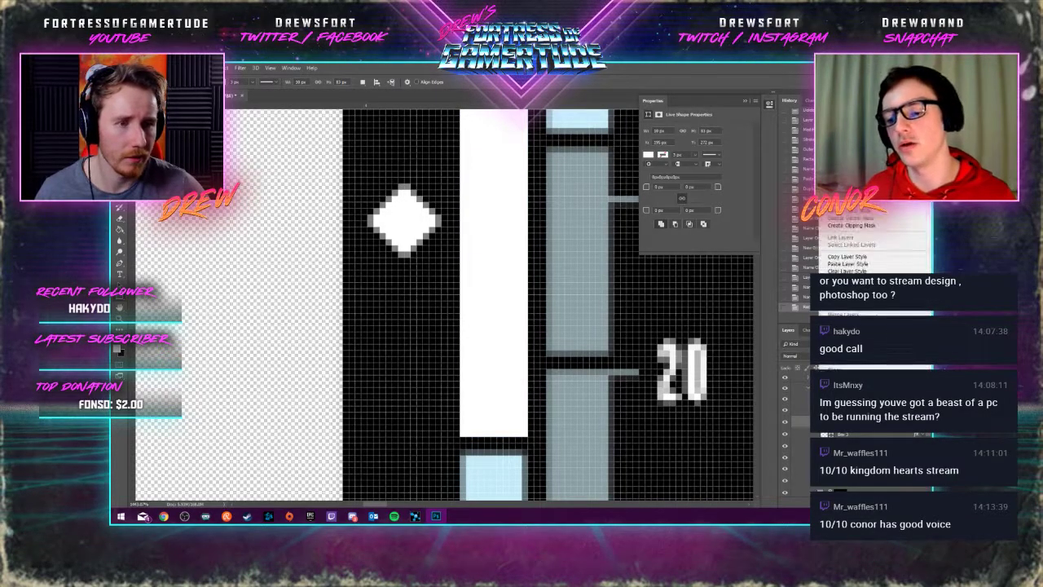
pyautogui.click(848, 269)
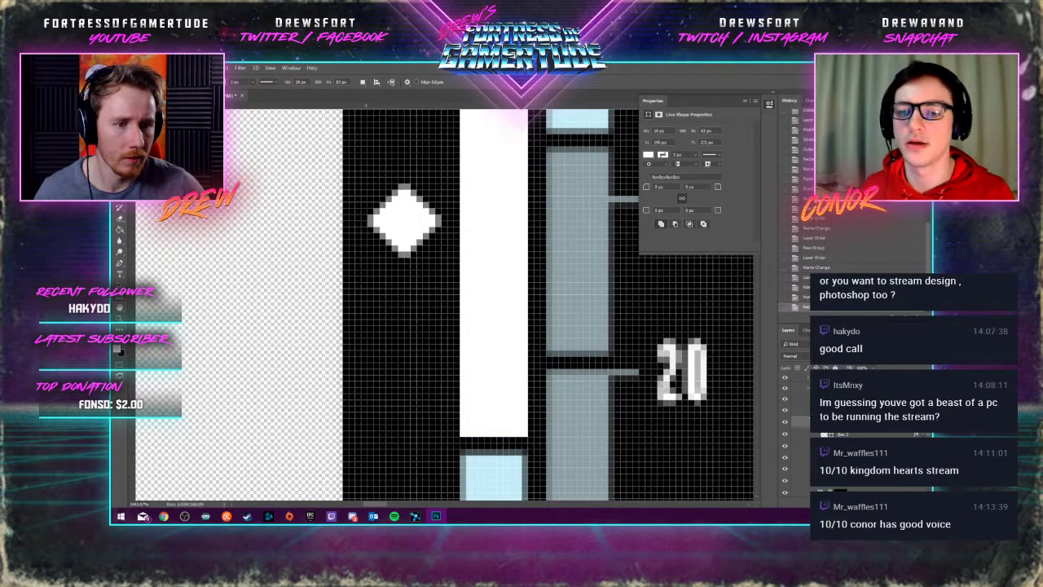
pyautogui.click(808, 481)
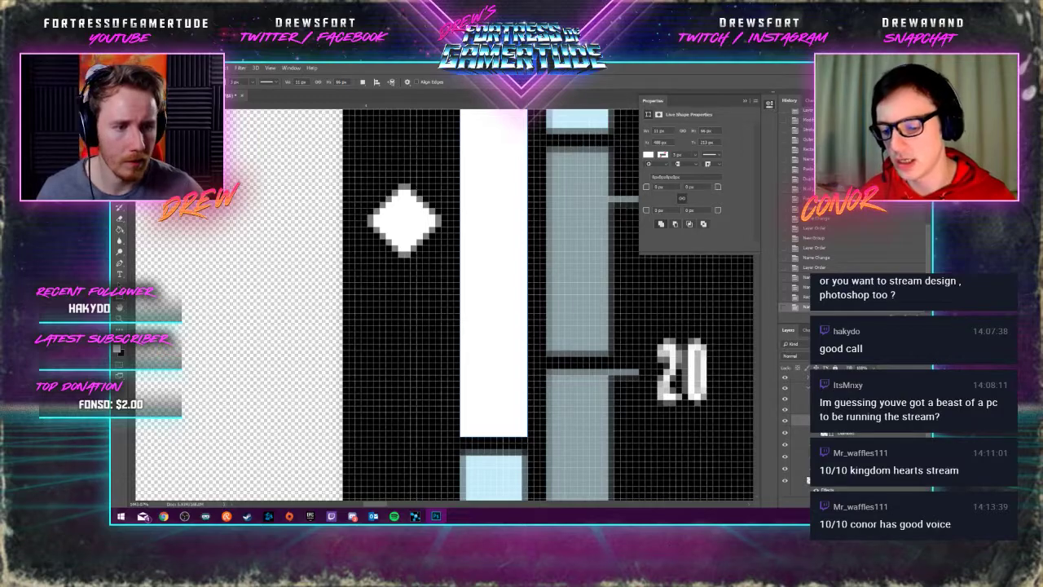
pyautogui.rightClick(819, 481)
pyautogui.click(848, 263)
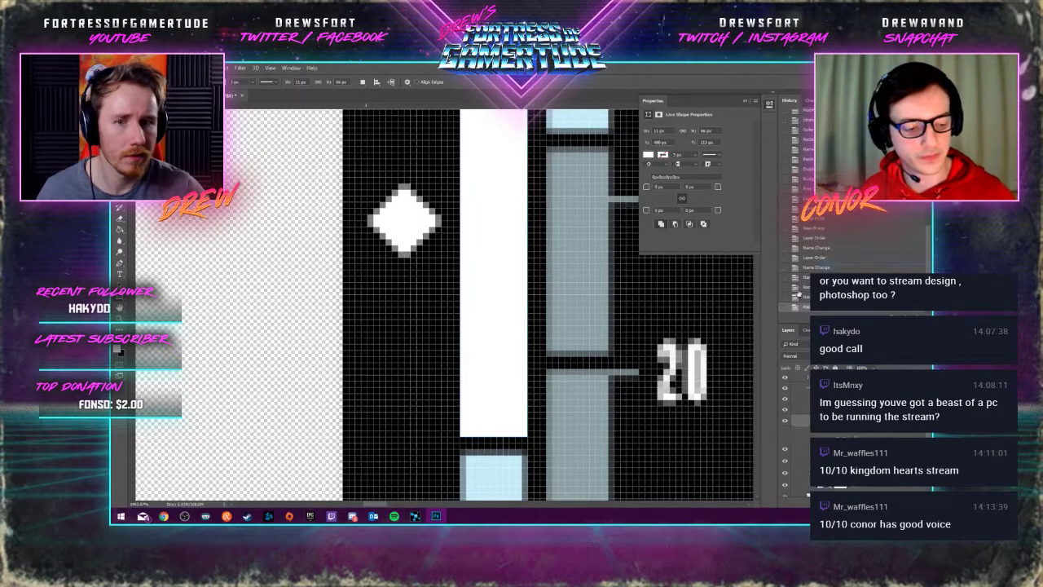
# Bring ruler marks 10–30 into view and duplicate the glowing white bar layer
pyautogui.scroll(-10, 596, 324)
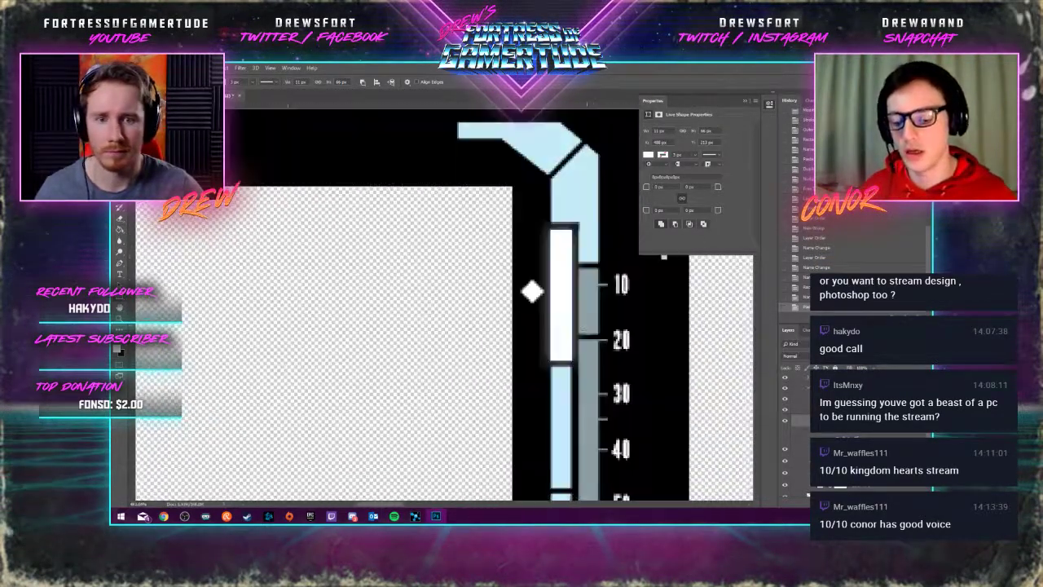
pyautogui.scroll(-3, 574, 384)
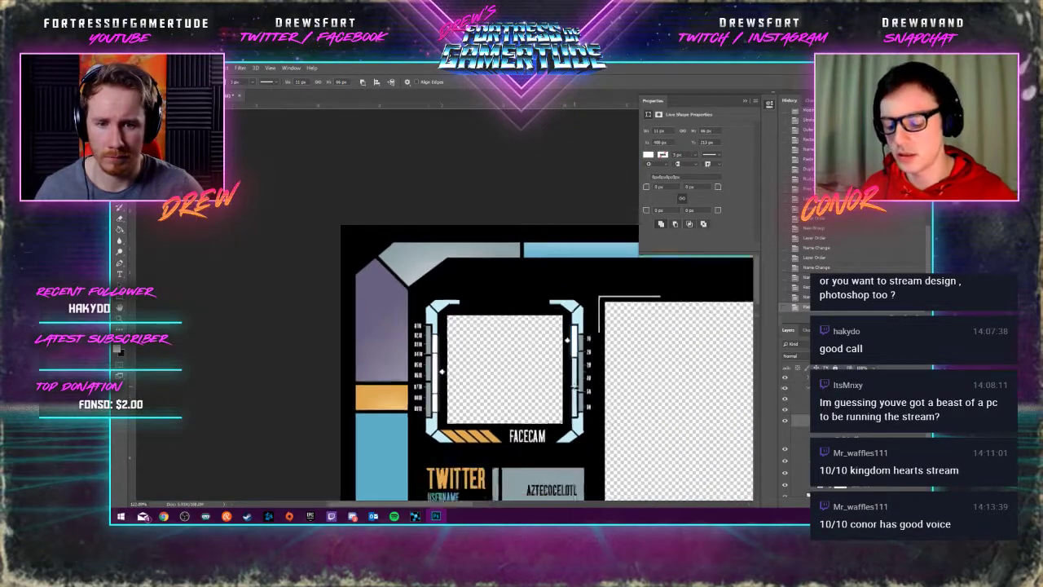
pyautogui.scroll(2, 587, 402)
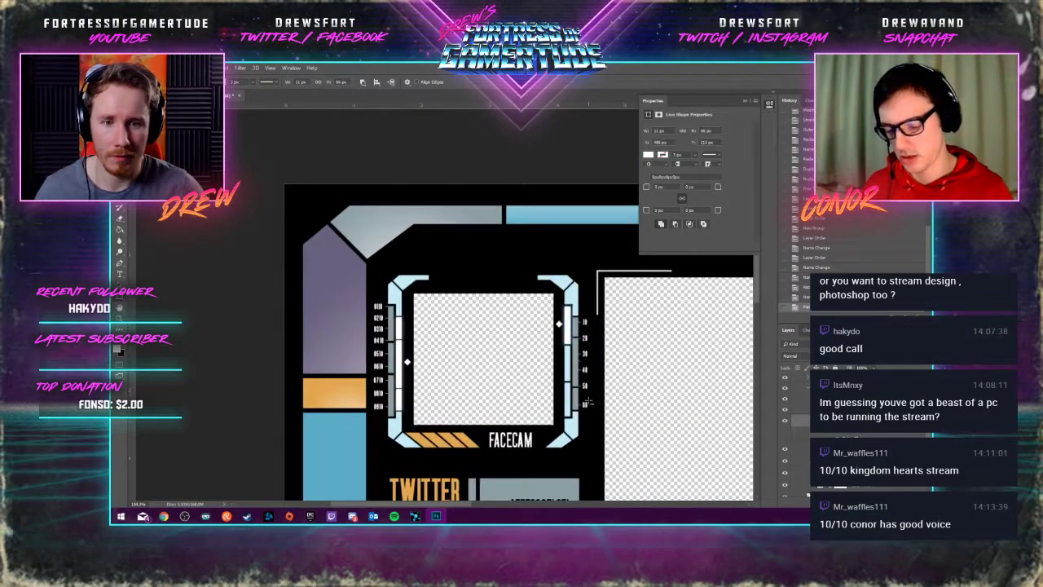
pyautogui.scroll(6, 588, 398)
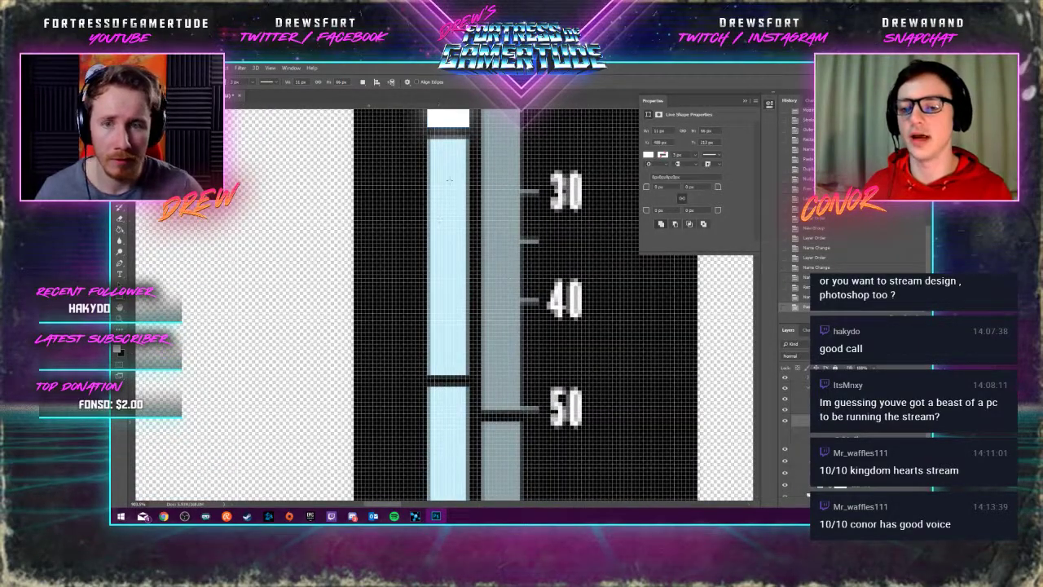
pyautogui.moveTo(449, 179); pyautogui.dragTo(498, 477)
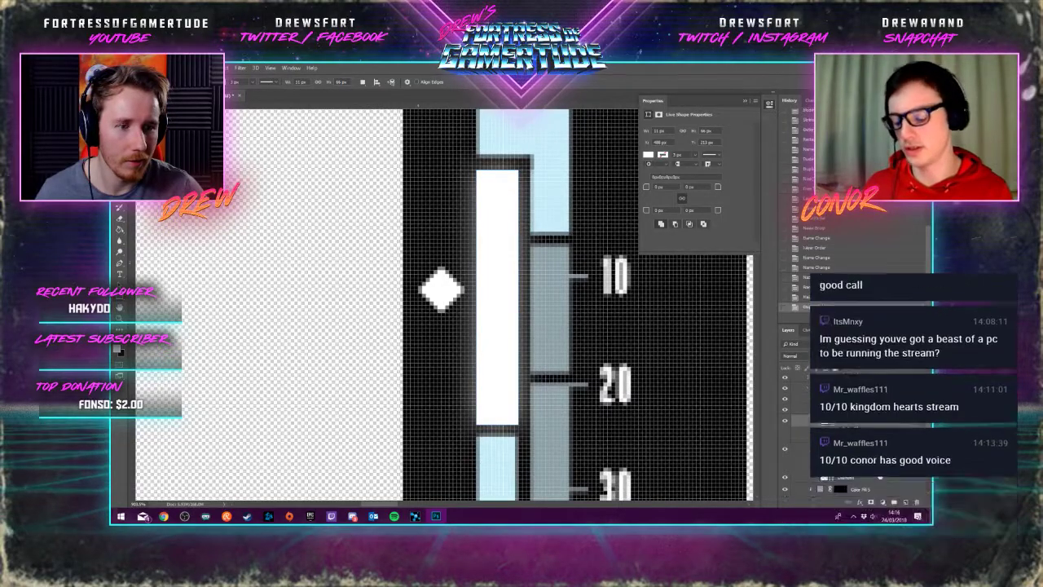
pyautogui.hotkey('ctrl', 'j')
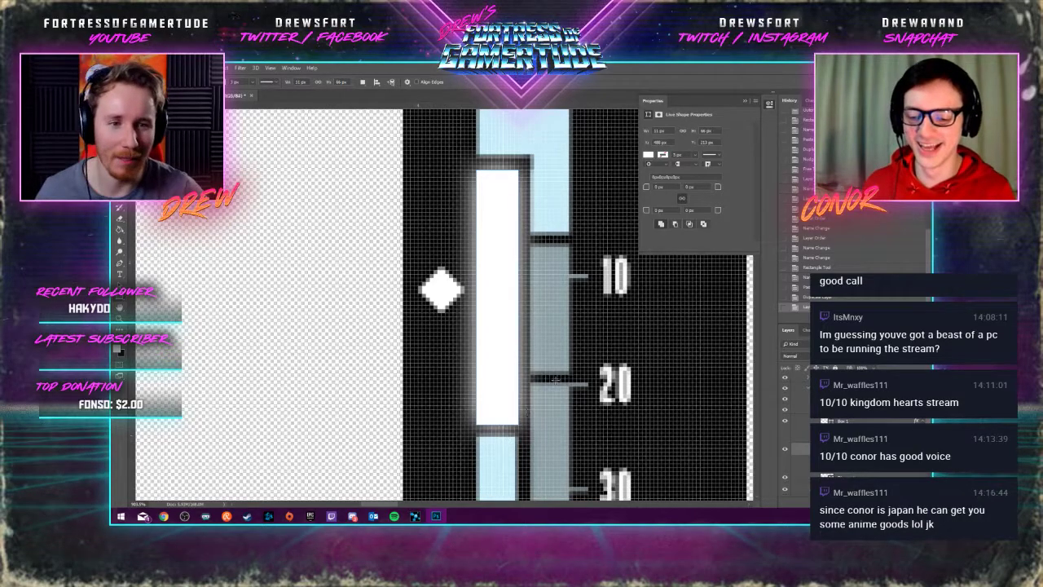
# Move the duplicated white bar down the gauge and shorten it from the bottom
pyautogui.moveTo(613, 350); pyautogui.dragTo(622, 307)
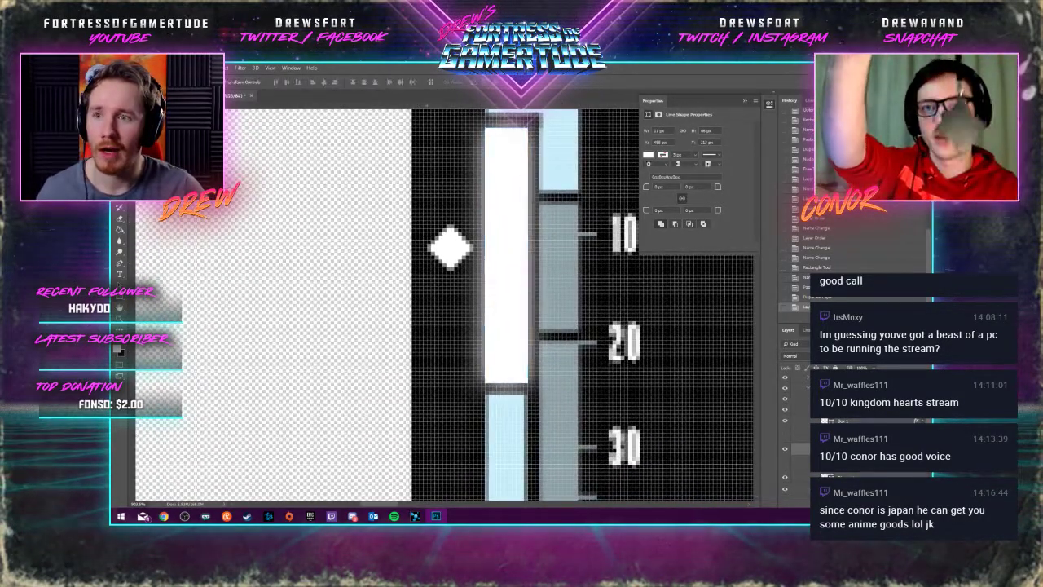
pyautogui.press('v')
pyautogui.moveTo(507, 204); pyautogui.dragTo(540, 395)
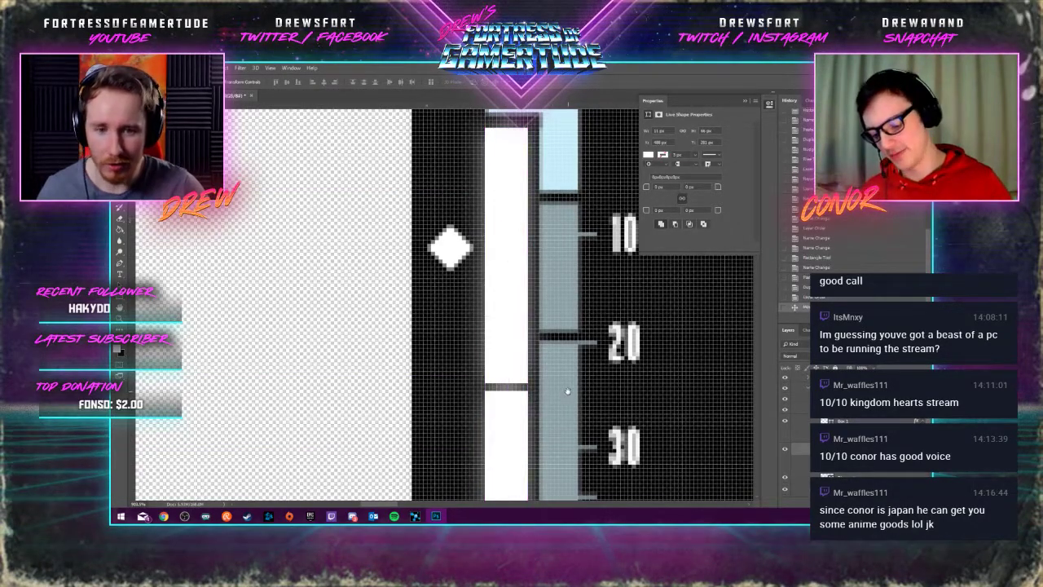
pyautogui.scroll(-5, 568, 169)
pyautogui.hotkey('ctrl', 't')
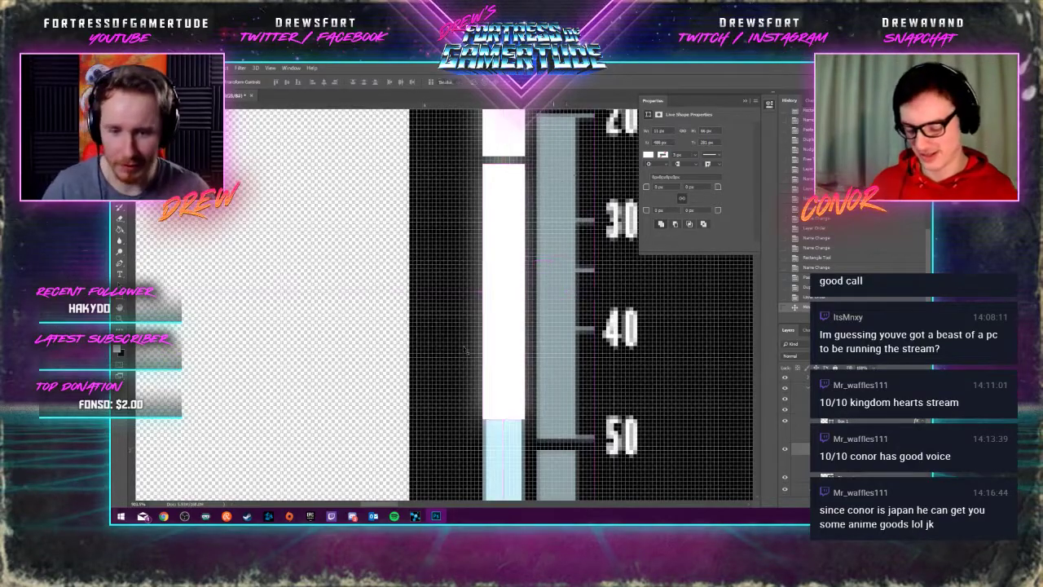
pyautogui.moveTo(503, 418); pyautogui.dragTo(503, 402)
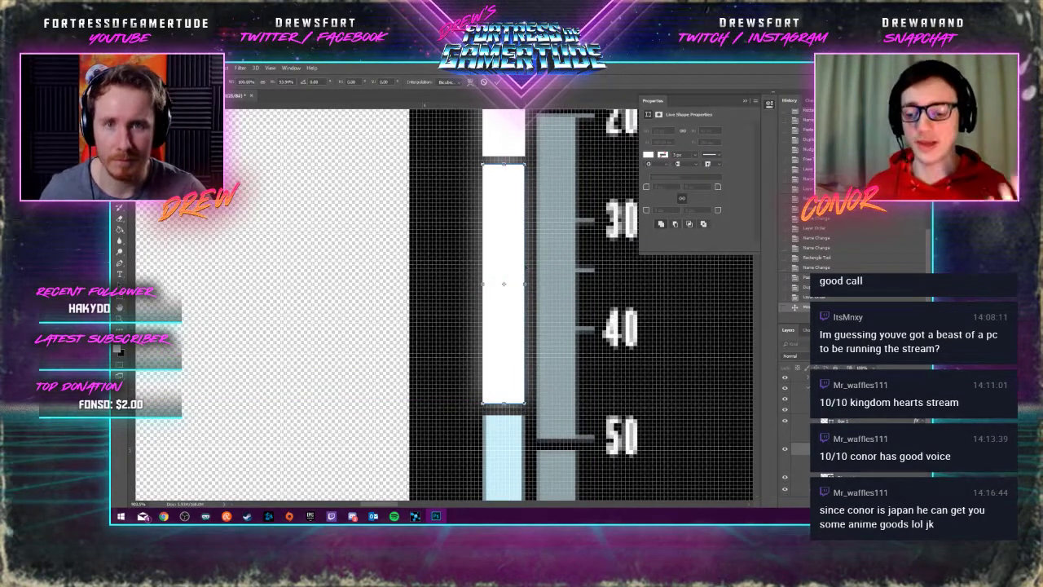
pyautogui.click(498, 82)
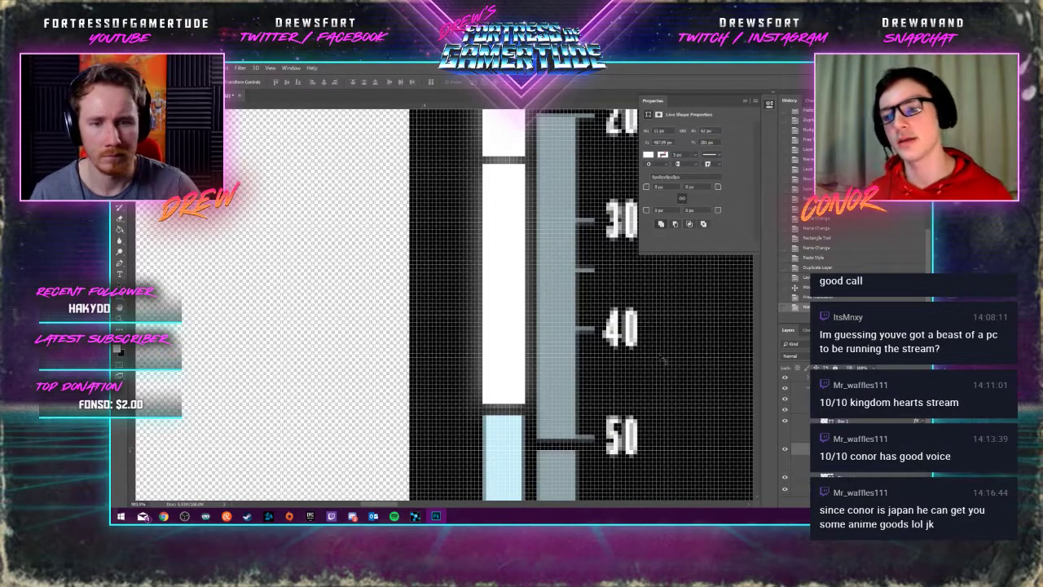
# Raise the bar three steps in the stack, move it over the light-blue segment, and shorten it
pyautogui.scroll(-3, 607, 243)
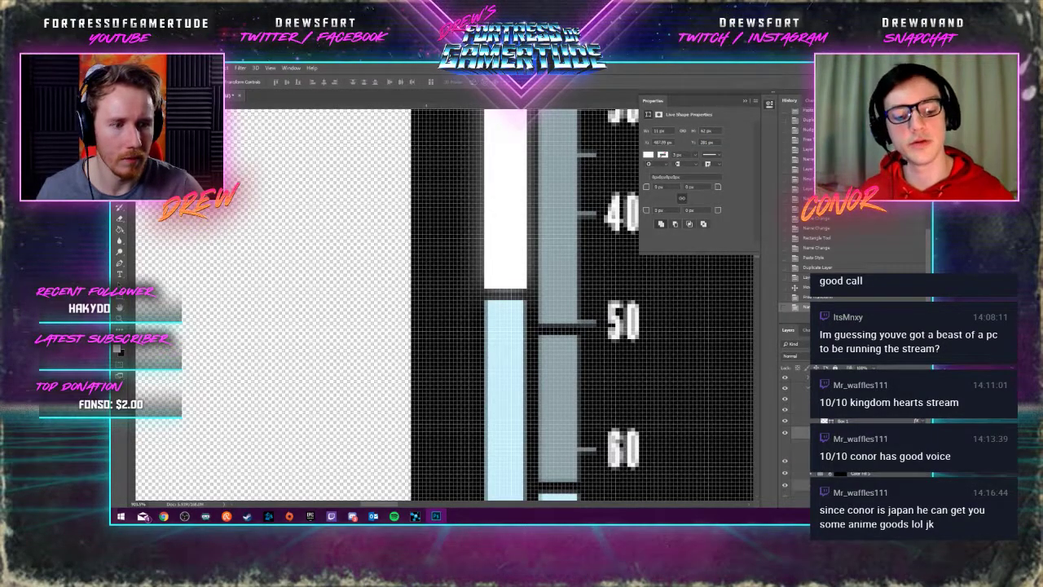
pyautogui.hotkey('ctrl', ']')
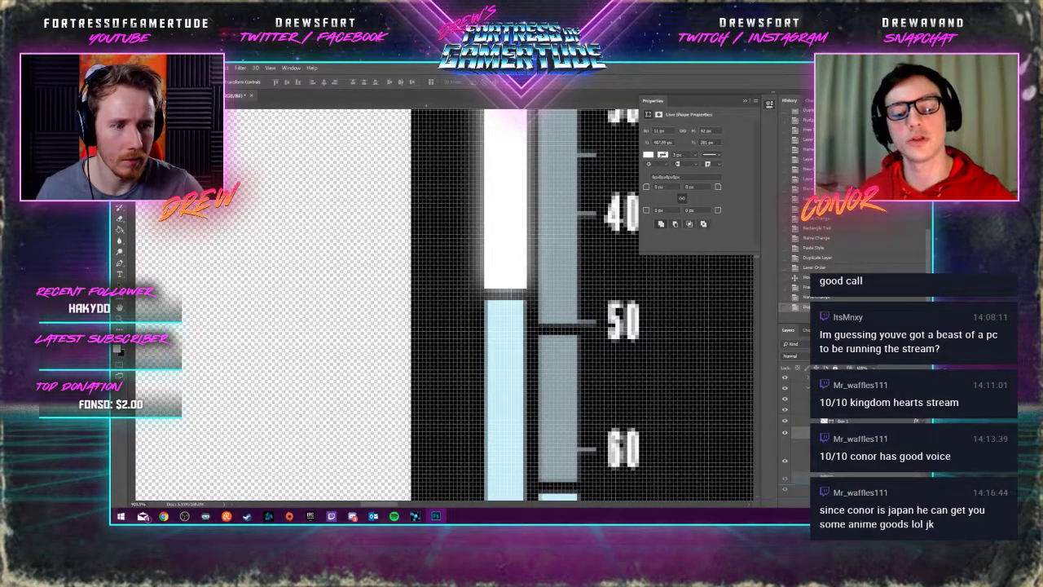
pyautogui.hotkey('ctrl', ']')
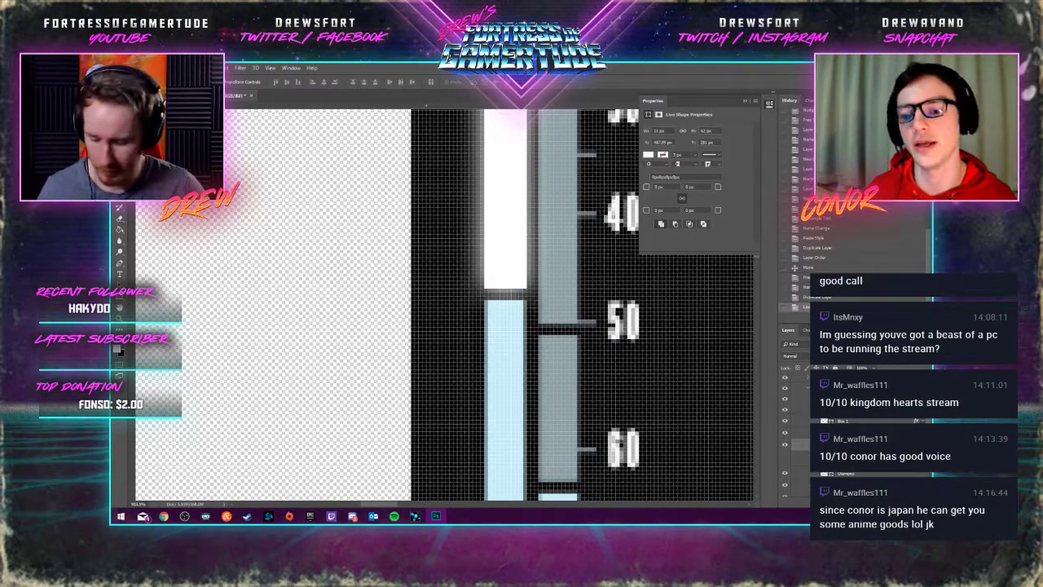
pyautogui.hotkey('ctrl', ']')
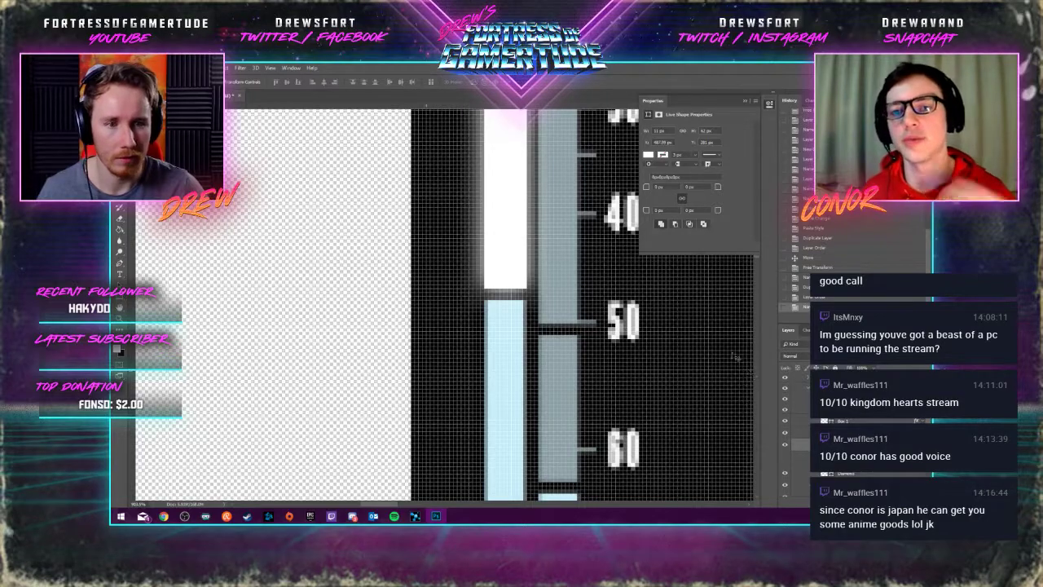
pyautogui.moveTo(516, 230); pyautogui.dragTo(541, 384)
pyautogui.scroll(-3, 631, 389)
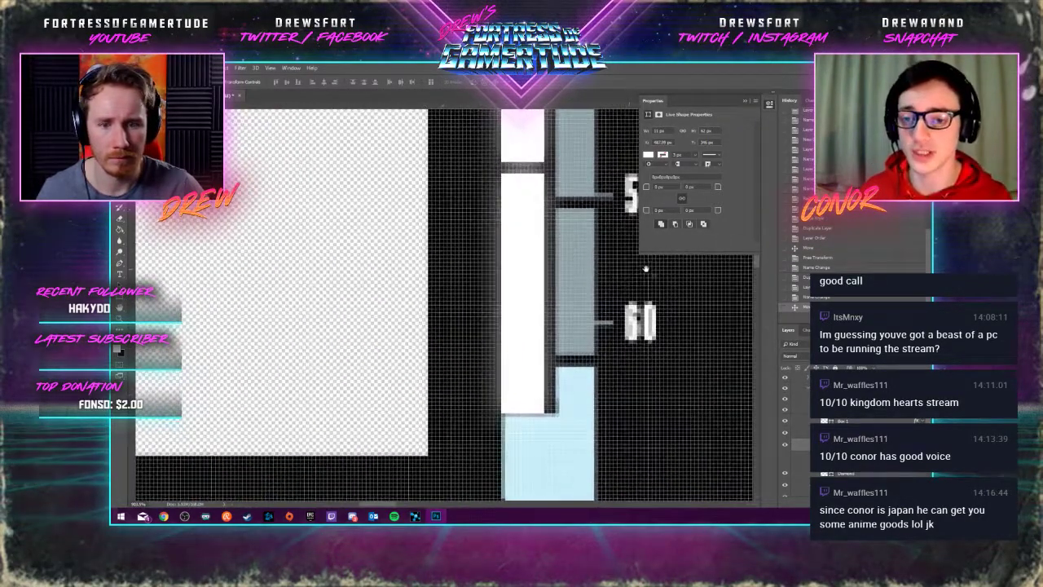
pyautogui.hotkey('ctrl', 't')
pyautogui.moveTo(523, 414)
pyautogui.mouseDown()
pyautogui.moveTo(528, 383)
pyautogui.moveTo(531, 401)
pyautogui.mouseUp()
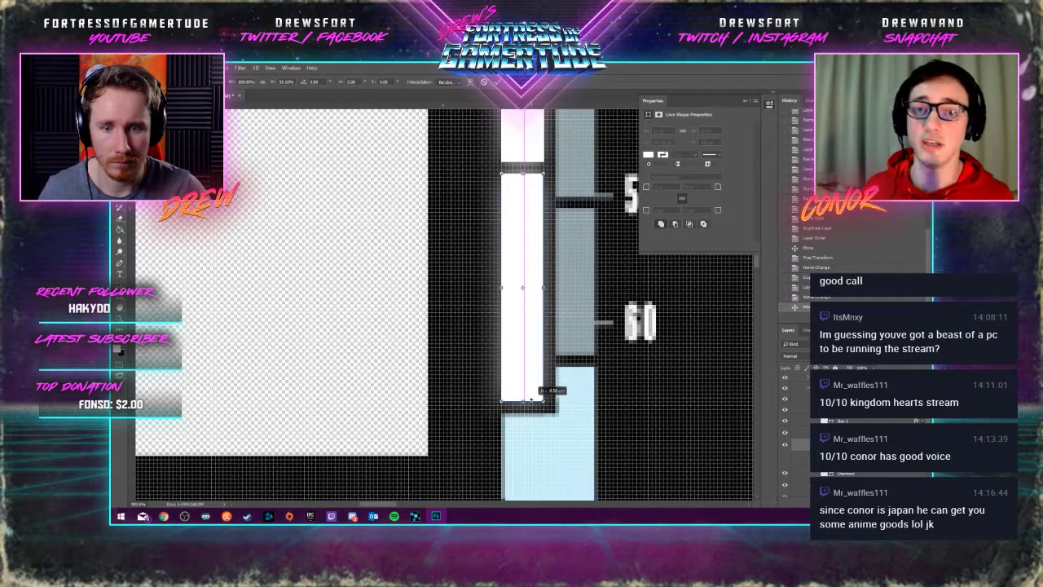
pyautogui.click(497, 82)
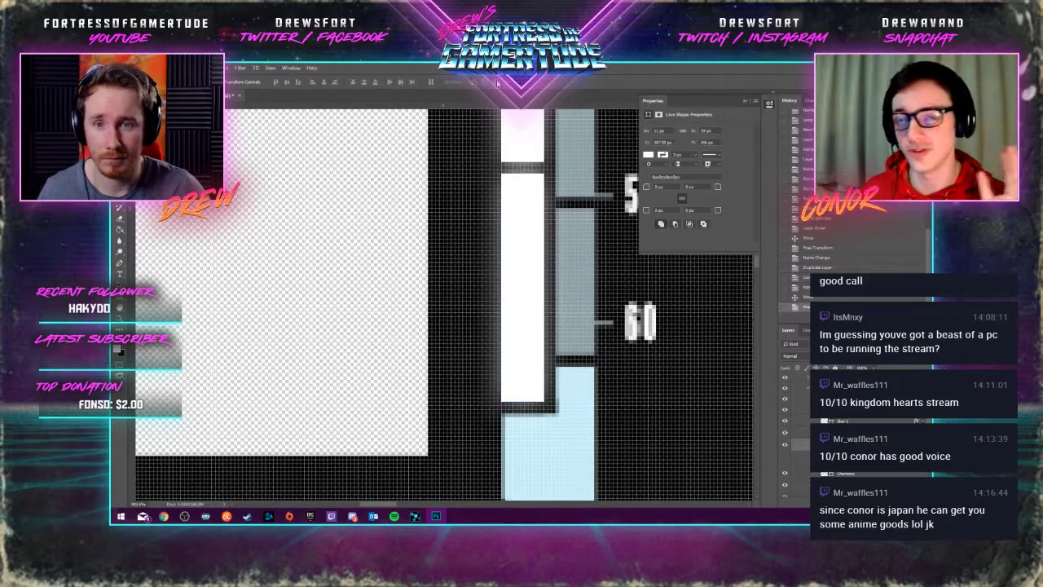
# Zoom out, select the layer group, and save the overlay document
pyautogui.scroll(-3, 407, 232)
pyautogui.scroll(-4, 395, 231)
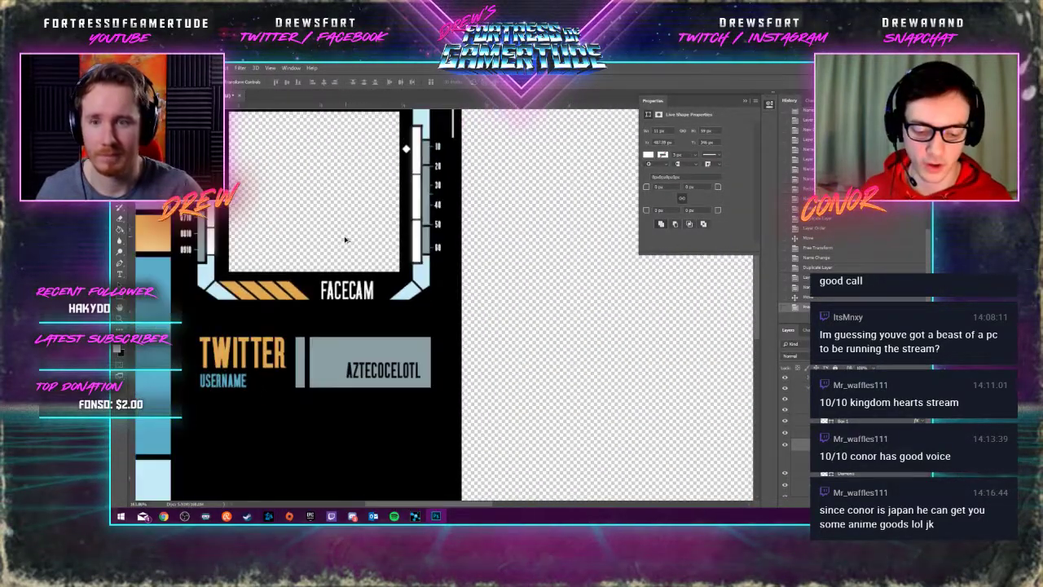
pyautogui.scroll(-2, 272, 185)
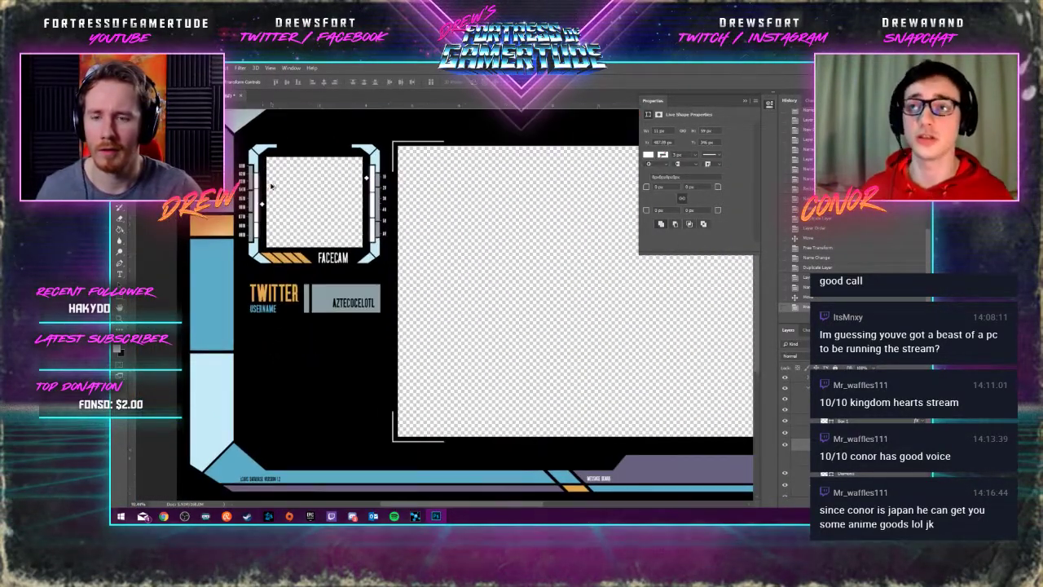
pyautogui.moveTo(359, 336); pyautogui.dragTo(324, 376)
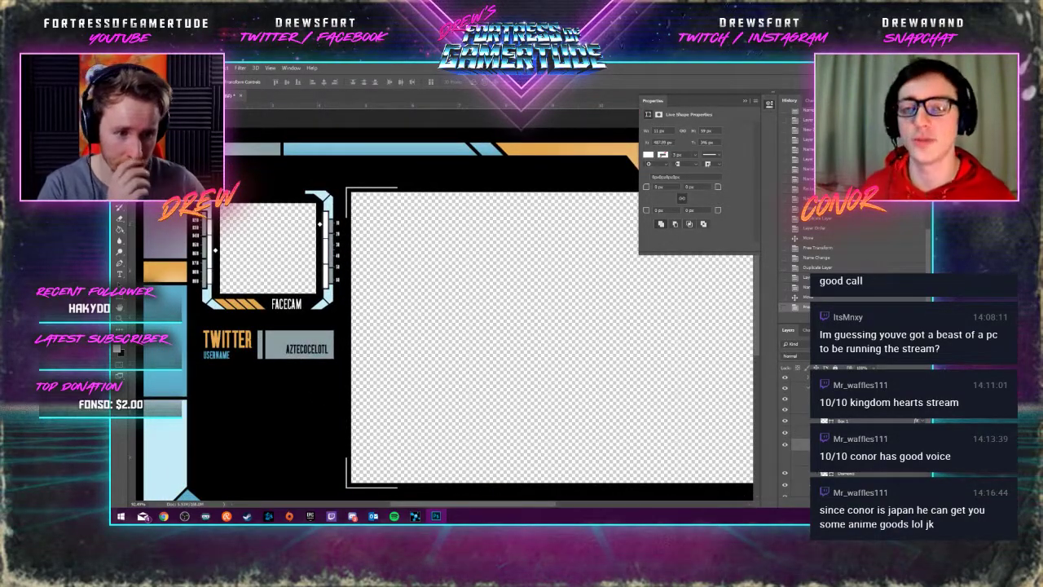
pyautogui.click(795, 424)
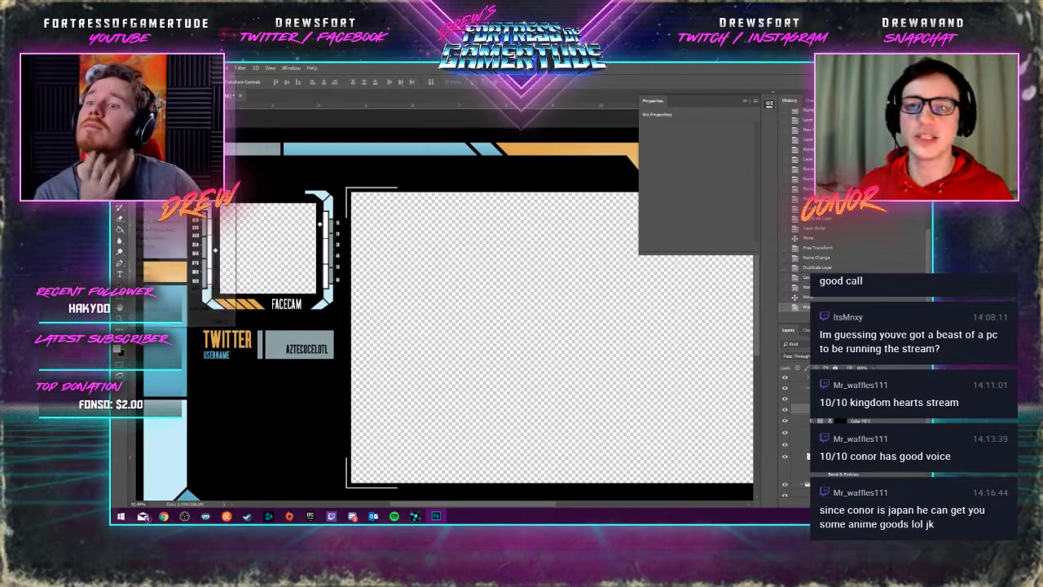
pyautogui.hotkey('alt', 'f')
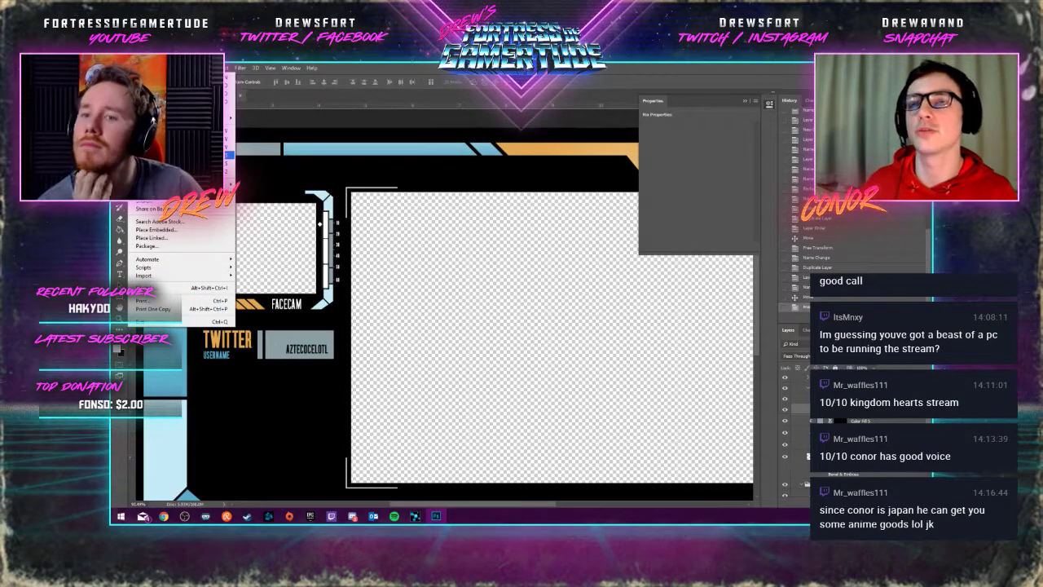
pyautogui.press('Escape')
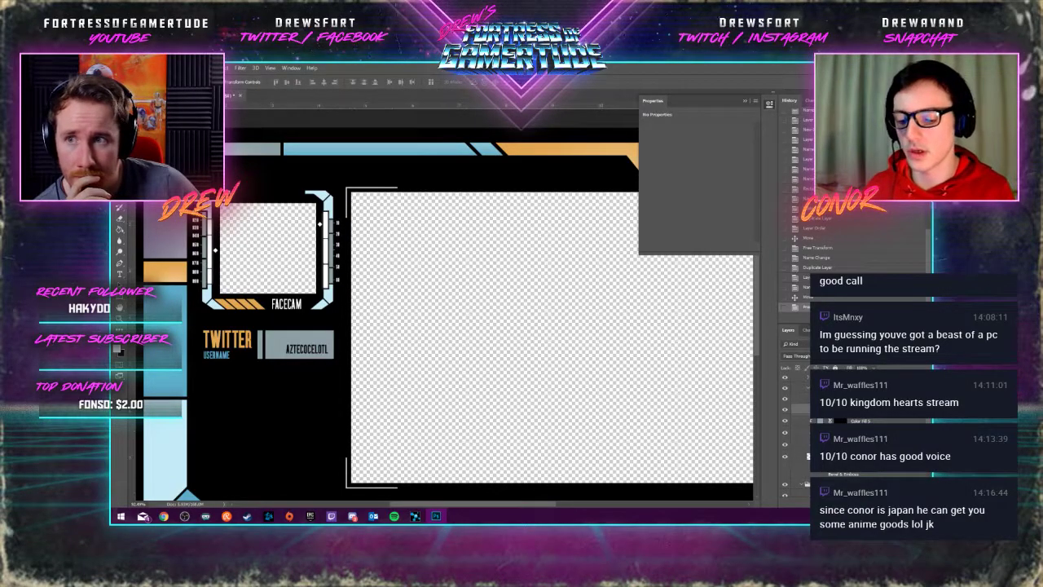
pyautogui.hotkey('alt', 'f')
pyautogui.press('s')
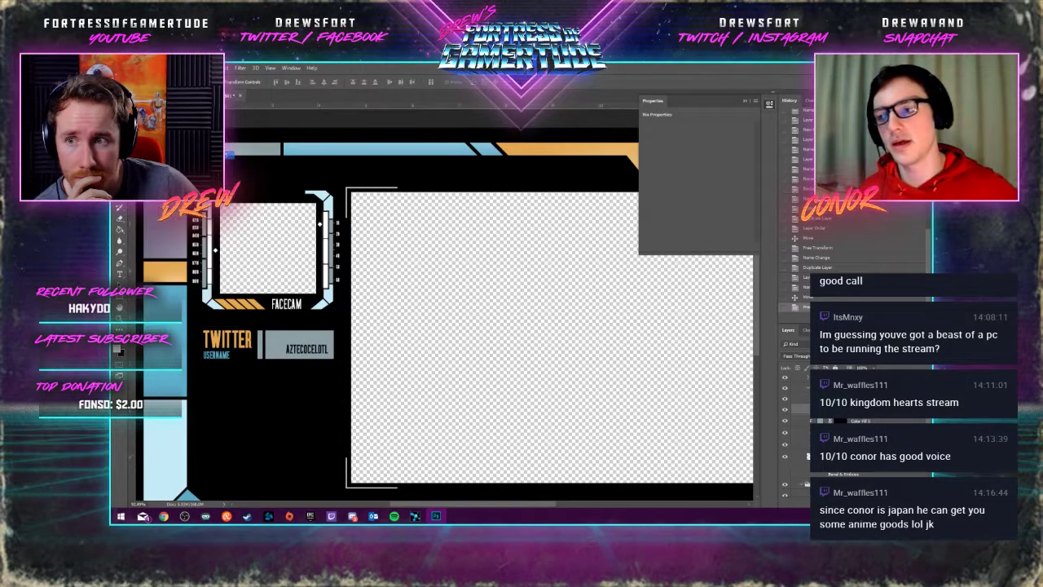
# Collapse the Properties panel and zoom in to frame the FACECAM area
pyautogui.hotkey('ctrl', '0')
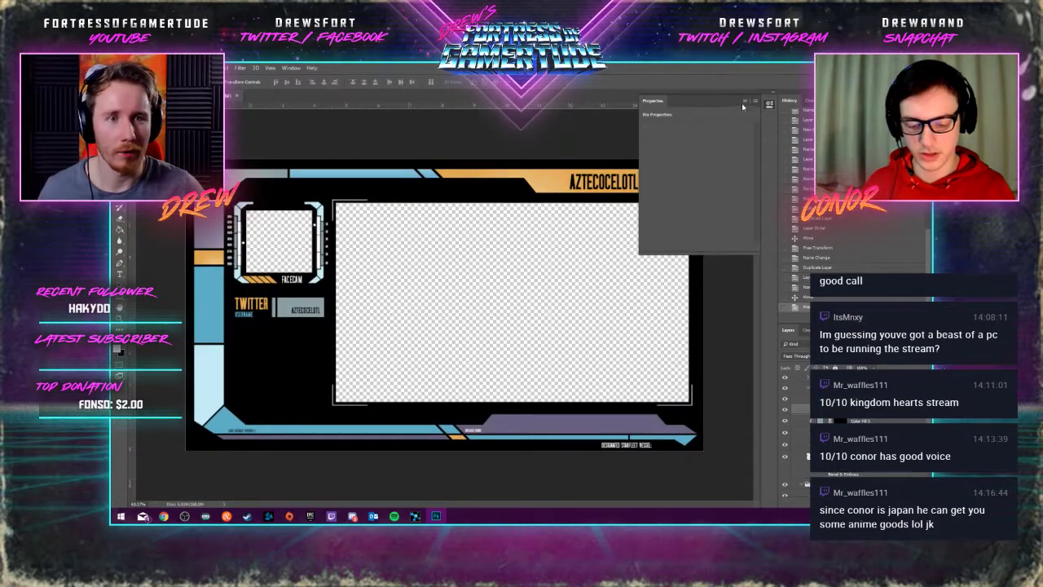
pyautogui.click(743, 101)
pyautogui.hotkey('ctrl', '0')
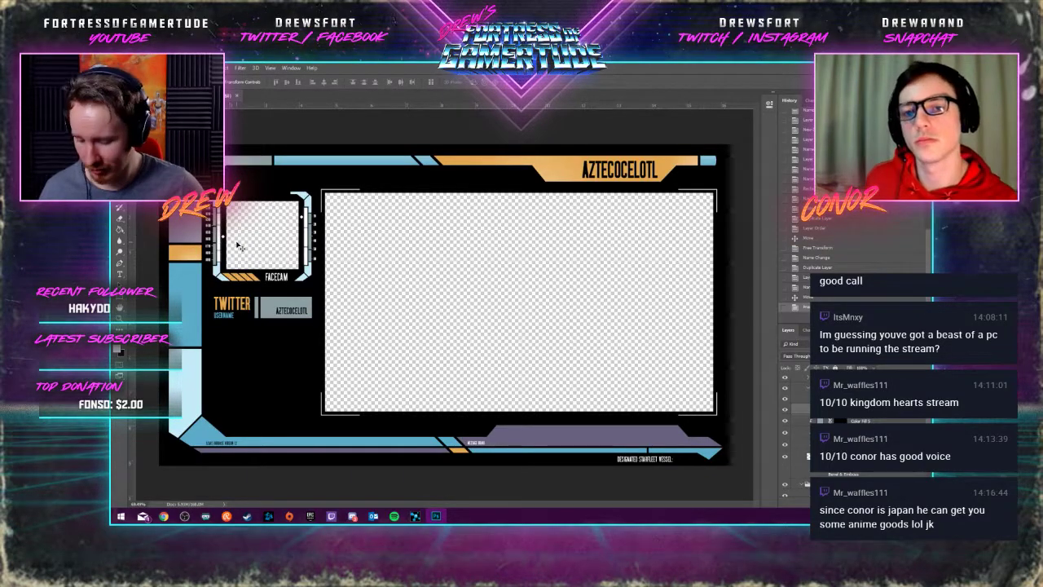
pyautogui.scroll(2, 233, 241)
pyautogui.moveTo(263, 244); pyautogui.dragTo(359, 263)
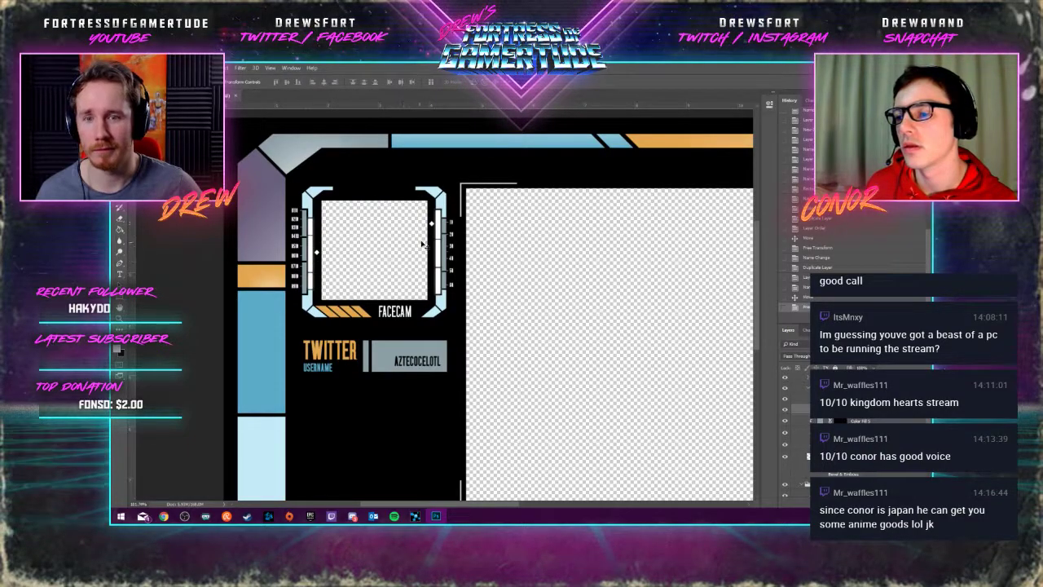
pyautogui.moveTo(376, 281); pyautogui.dragTo(358, 295)
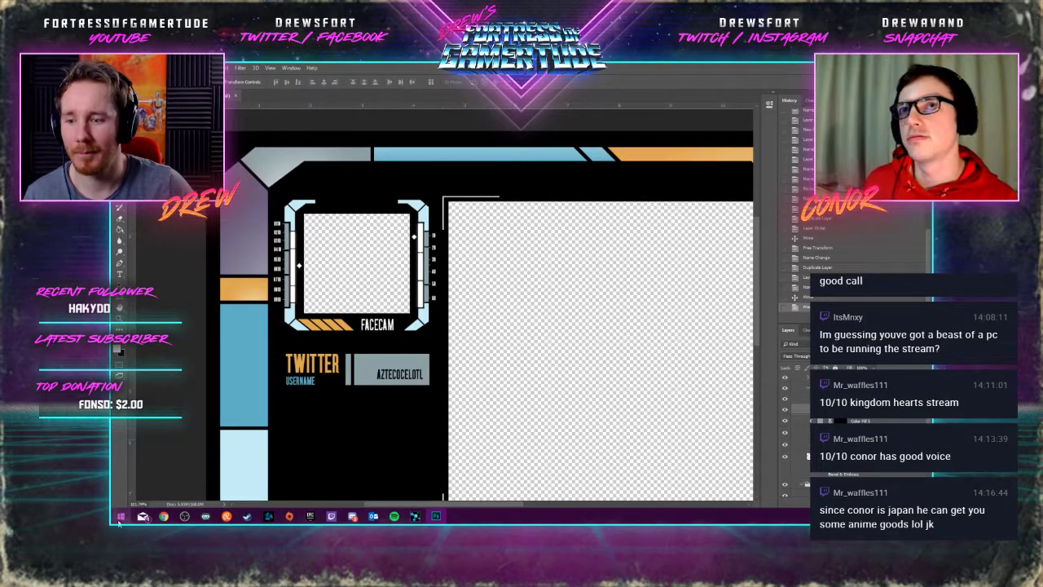
# Launch After Effects CC 2018 from the Start menu and cancel the feedback survey
pyautogui.press('super')
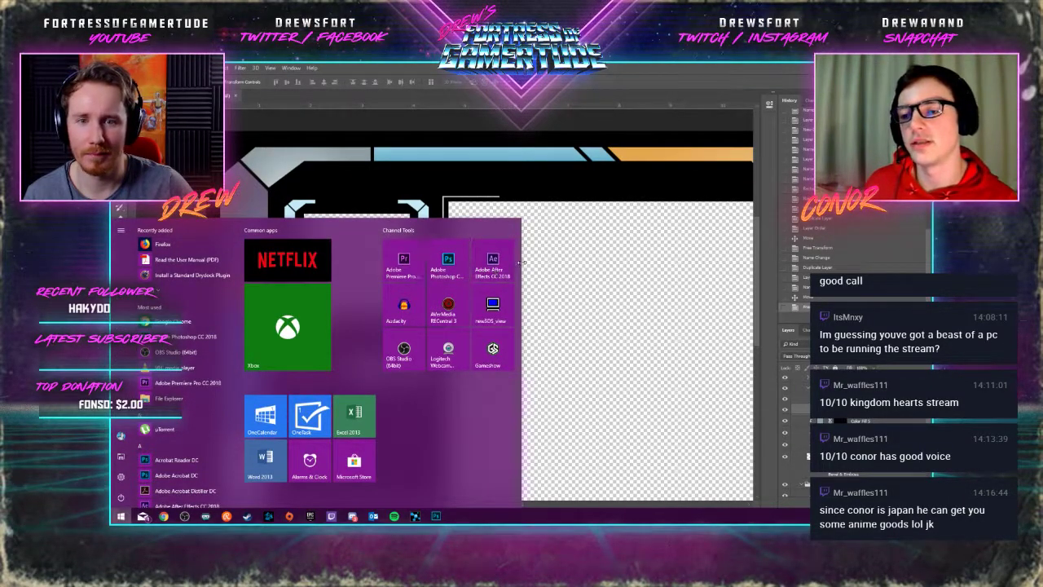
pyautogui.press('super')
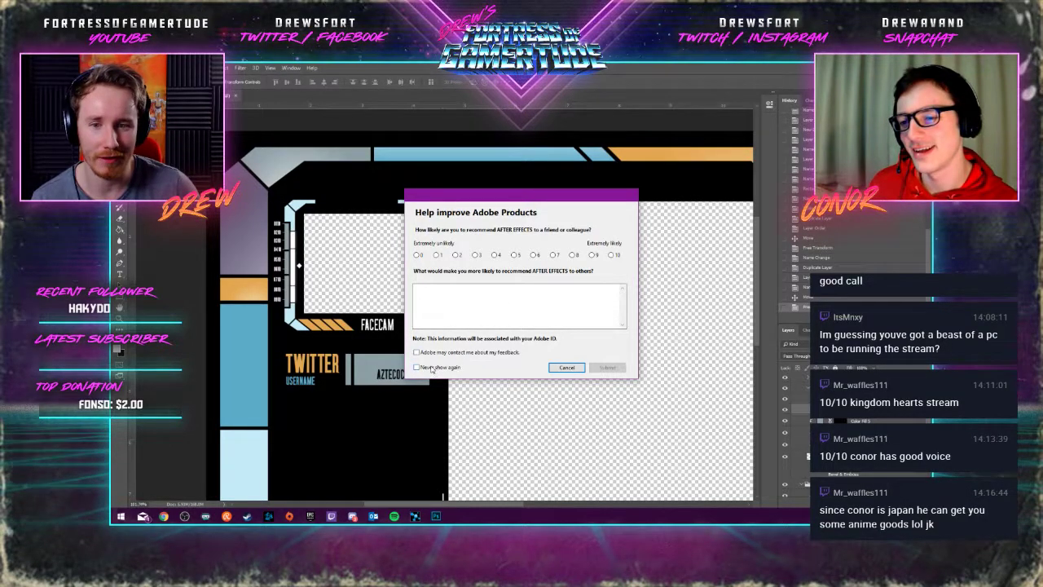
pyautogui.click(566, 367)
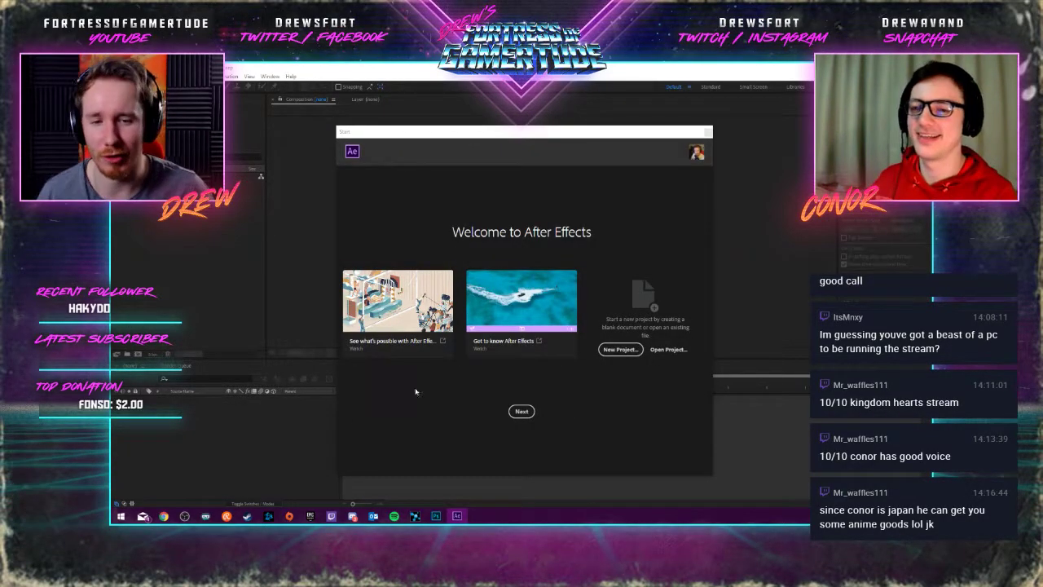
# Close the Start screen and create a 1920 x 1080 composition named Cam with an edited duration
pyautogui.click(708, 134)
pyautogui.click(709, 135)
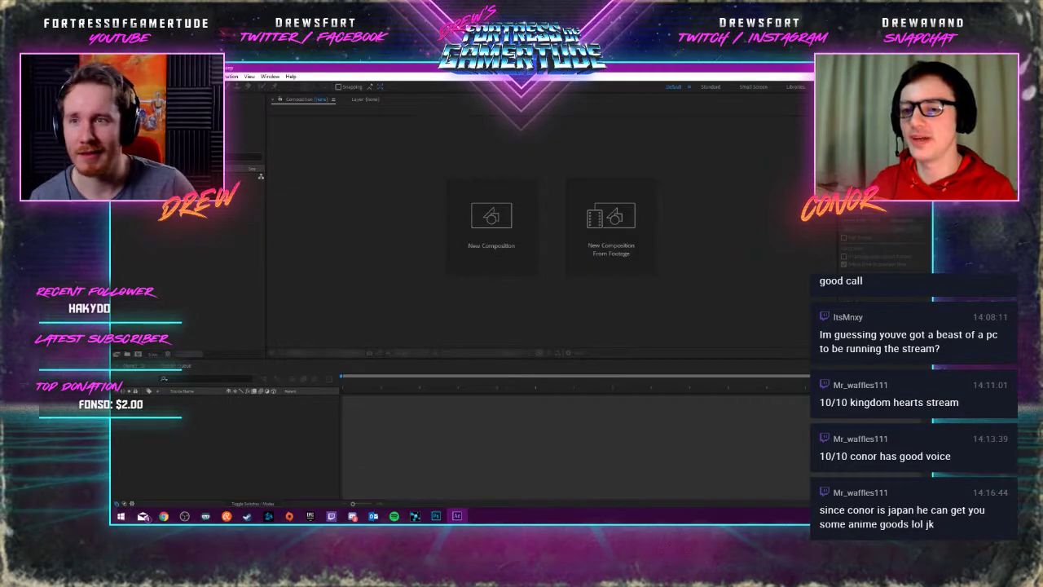
pyautogui.click(231, 75)
pyautogui.click(252, 90)
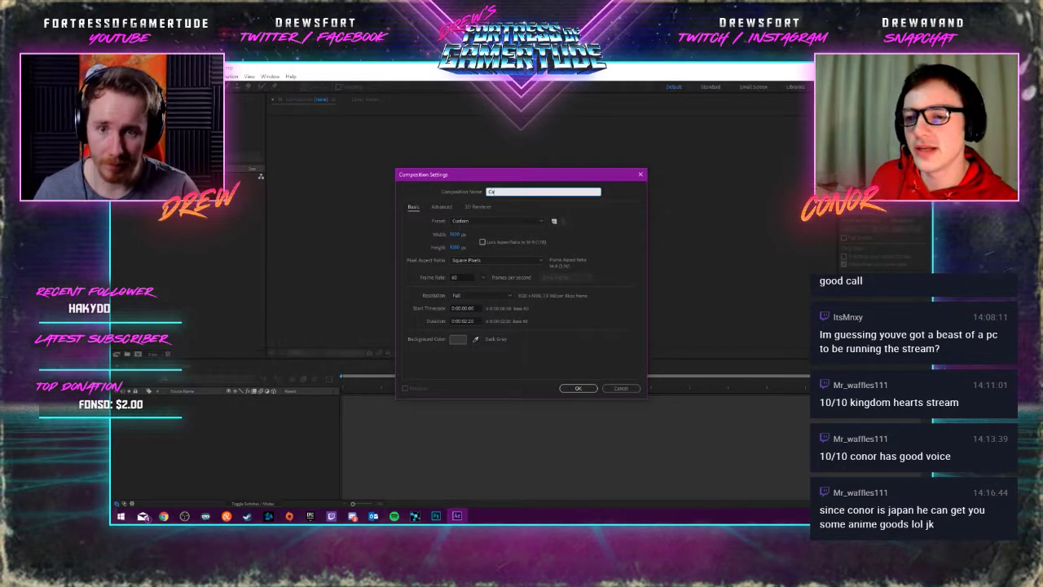
pyautogui.press('Tab')
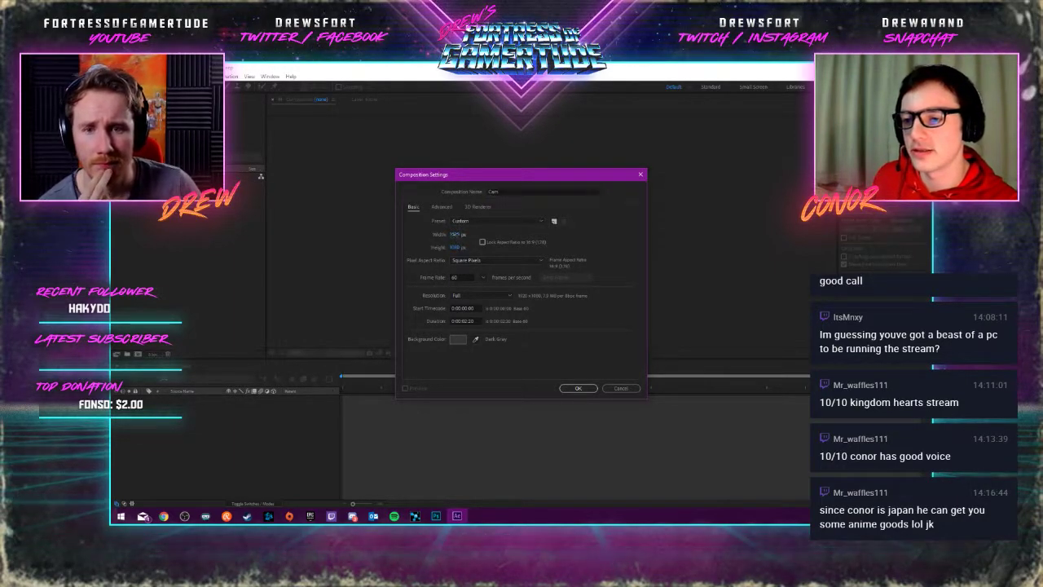
pyautogui.click(479, 321)
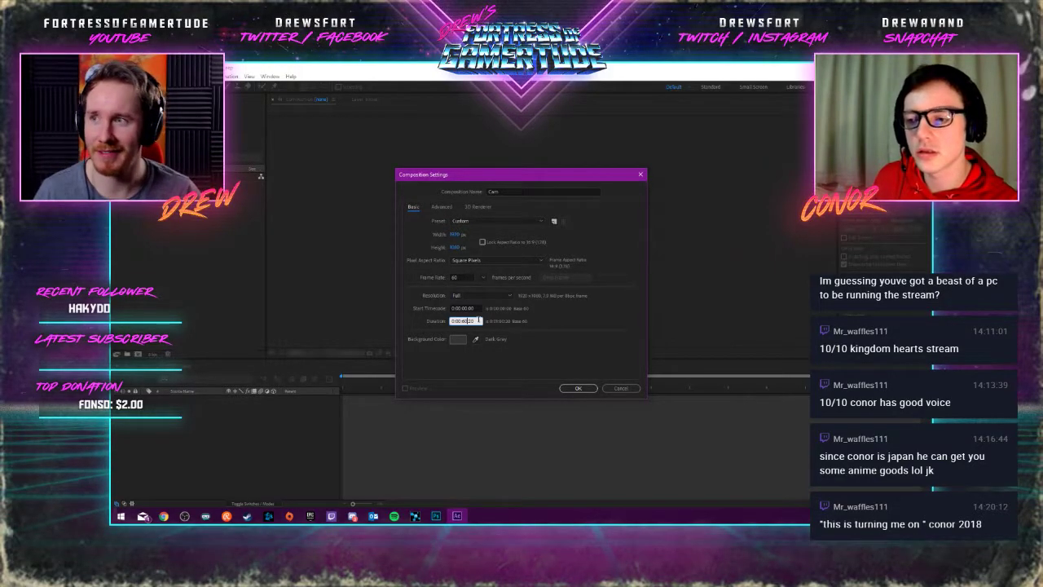
pyautogui.write('0')
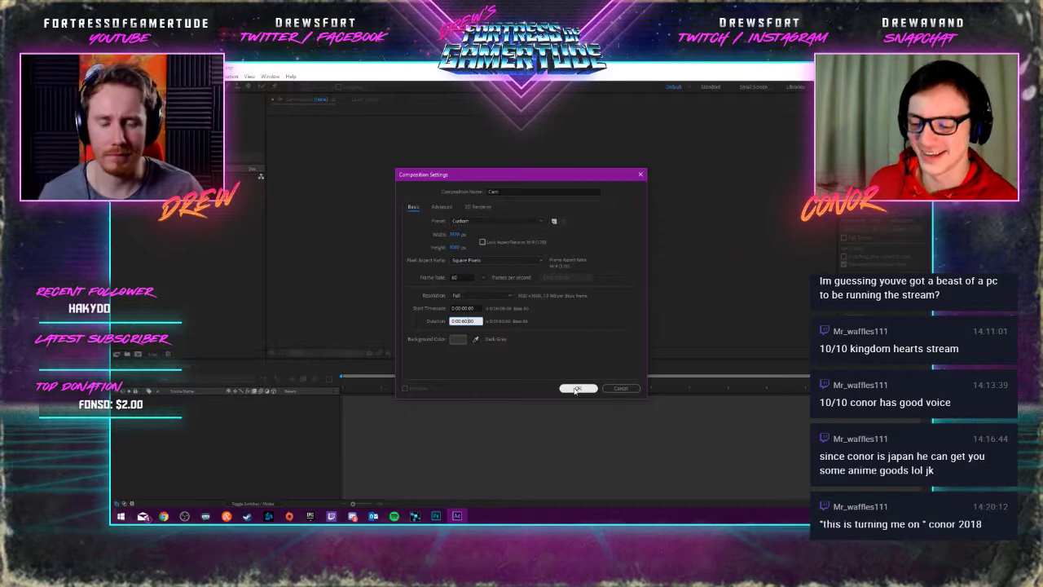
pyautogui.click(463, 321)
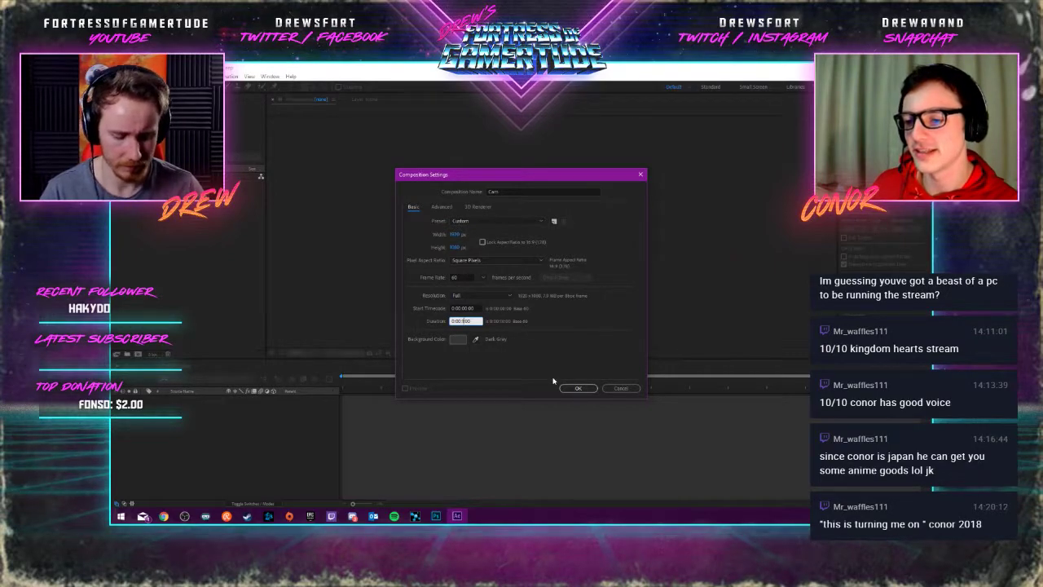
pyautogui.click(579, 389)
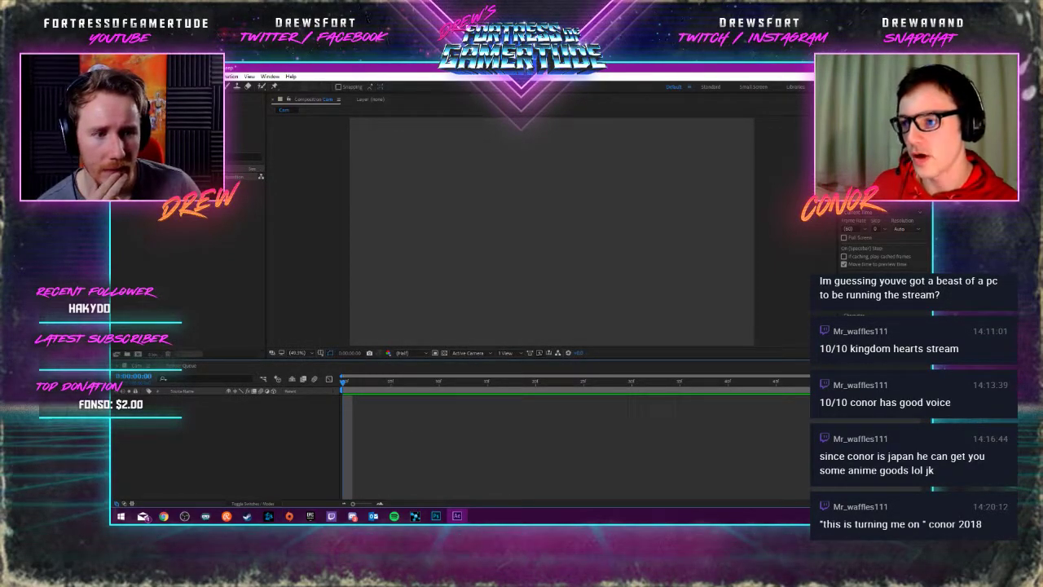
# Preview Cam, change its duration again in Composition Settings, and replay it
pyautogui.press('space')
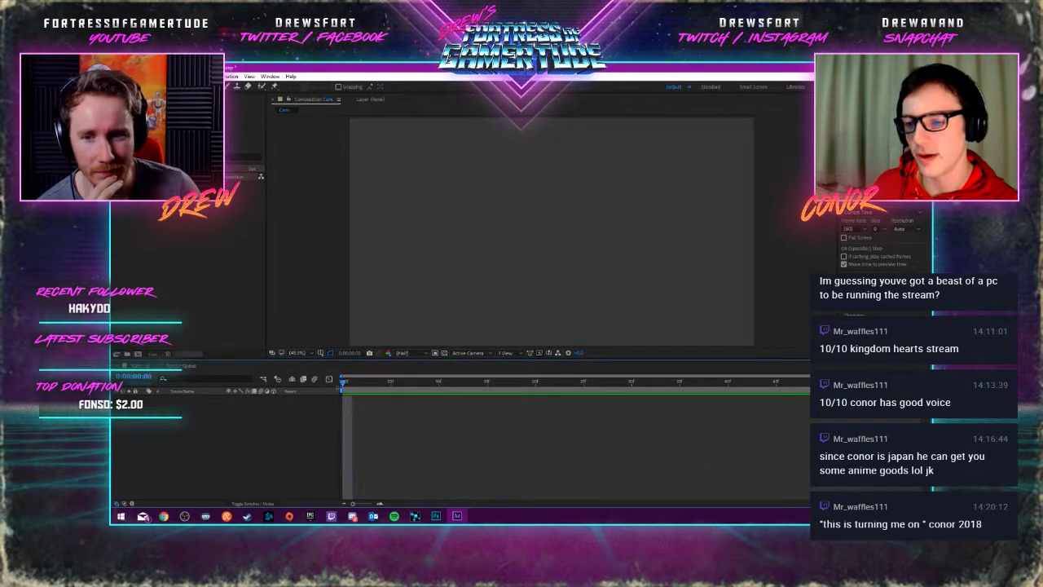
pyautogui.rightClick(304, 304)
pyautogui.click(334, 320)
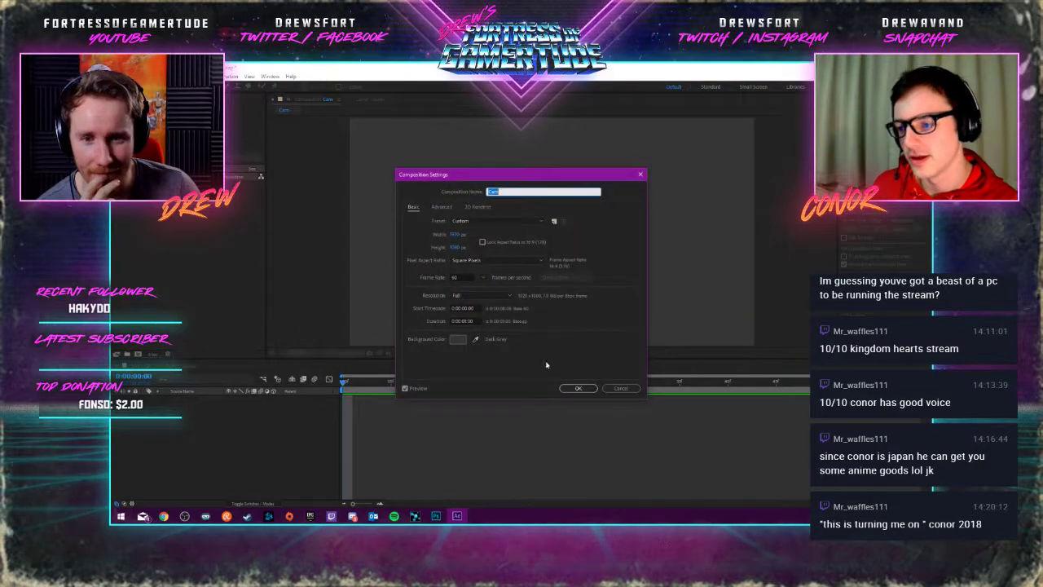
pyautogui.click(461, 320)
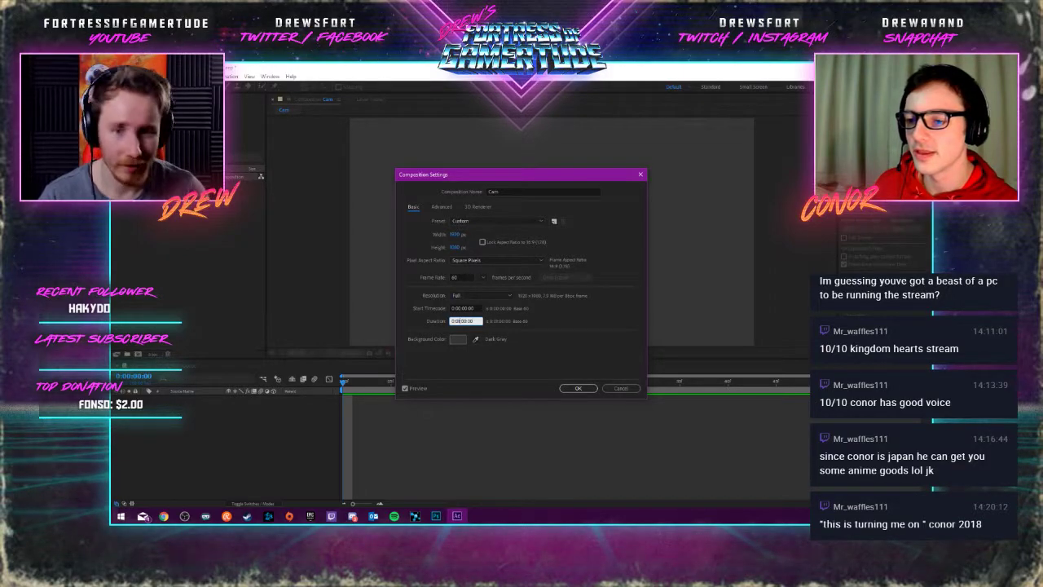
pyautogui.press('Return')
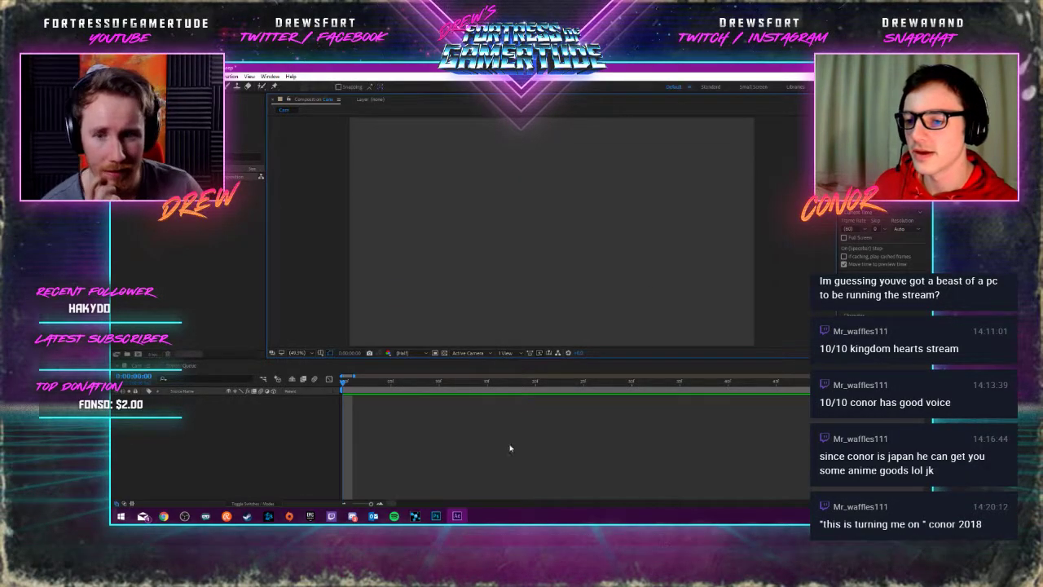
pyautogui.press('space')
pyautogui.press('space')
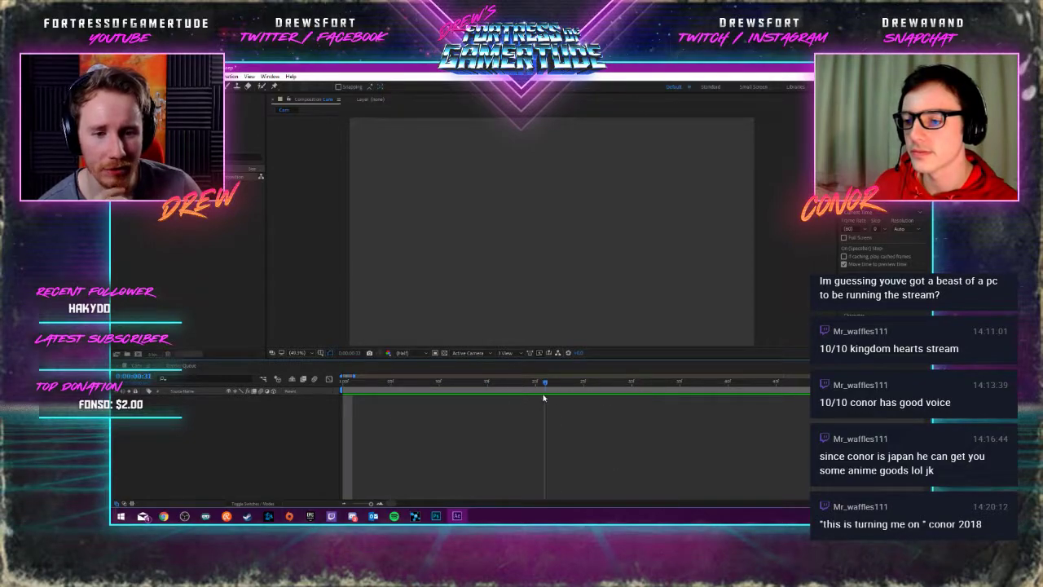
# Import LCARS Overlay.psd from the Fortress of Gamertude folder with Import Kind set to Composition
pyautogui.rightClick(164, 205)
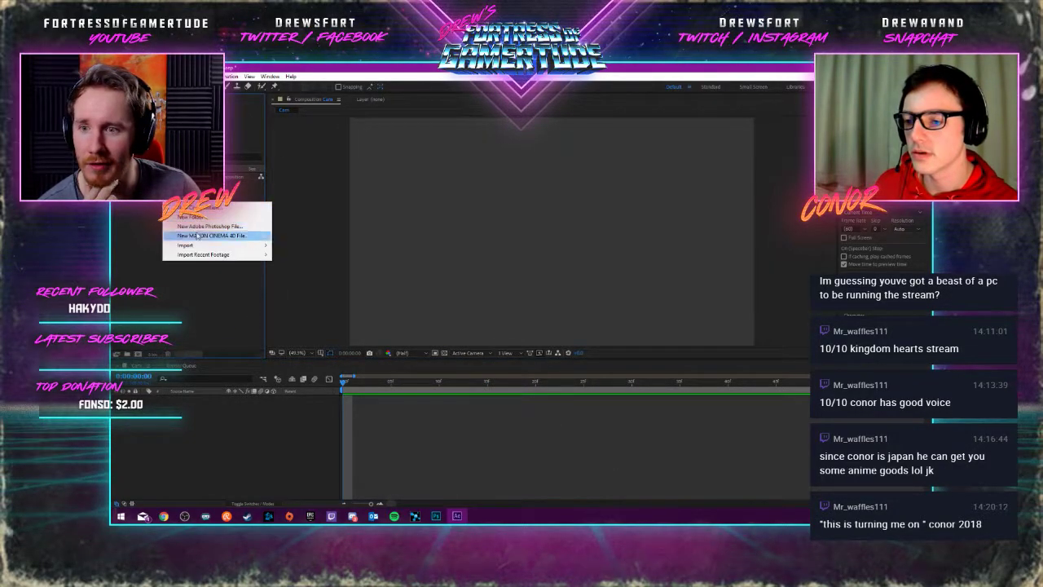
pyautogui.moveTo(245, 238)
pyautogui.click(304, 246)
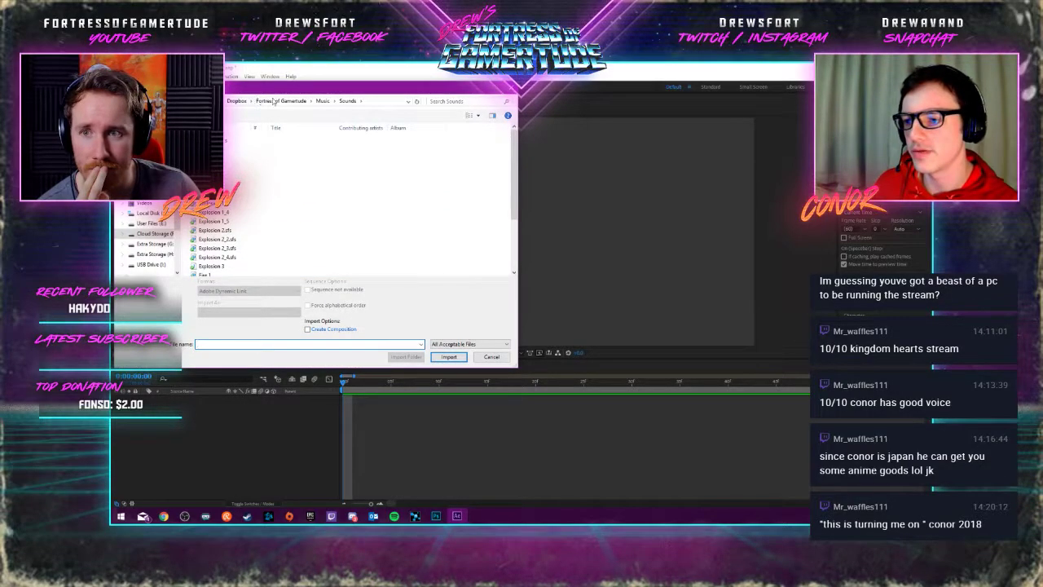
pyautogui.click(281, 101)
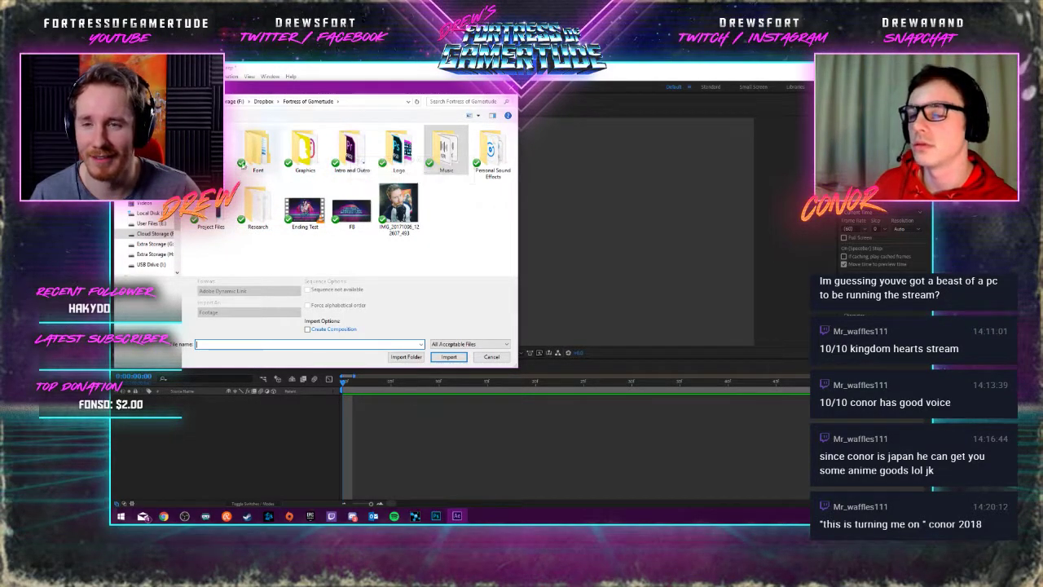
pyautogui.click(263, 102)
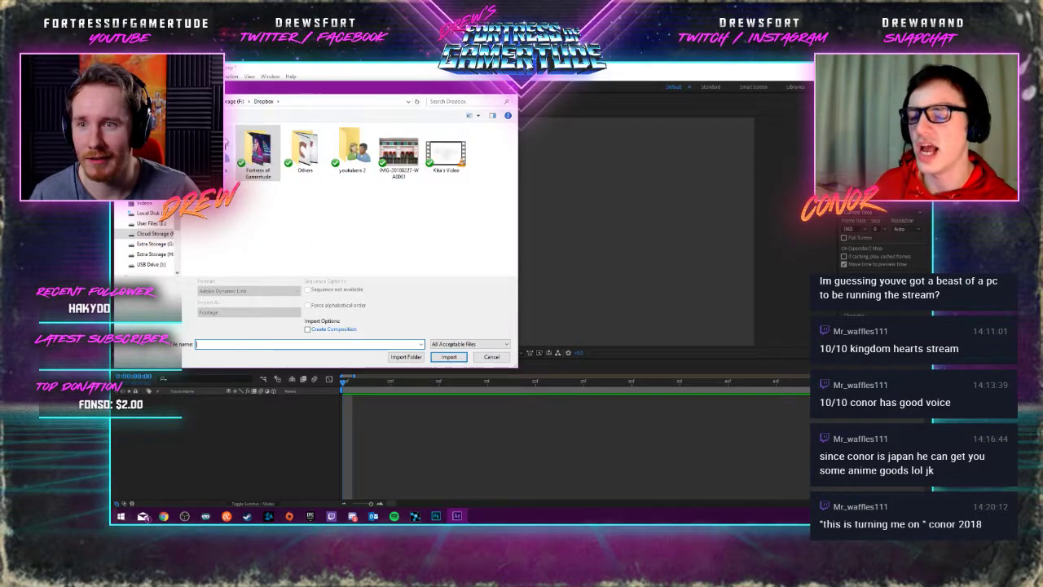
pyautogui.doubleClick(256, 148)
pyautogui.doubleClick(349, 156)
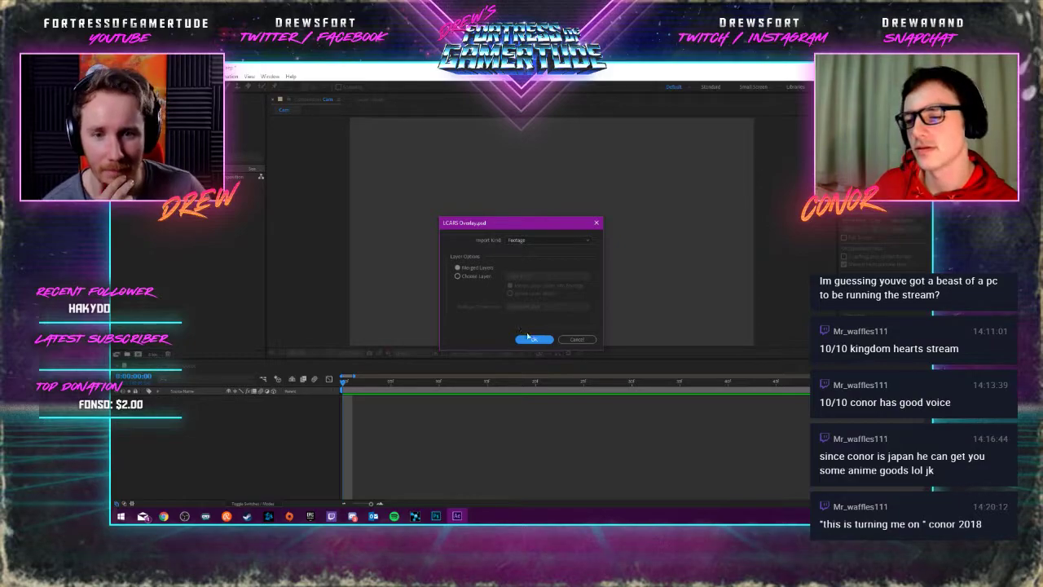
pyautogui.click(538, 241)
pyautogui.click(534, 259)
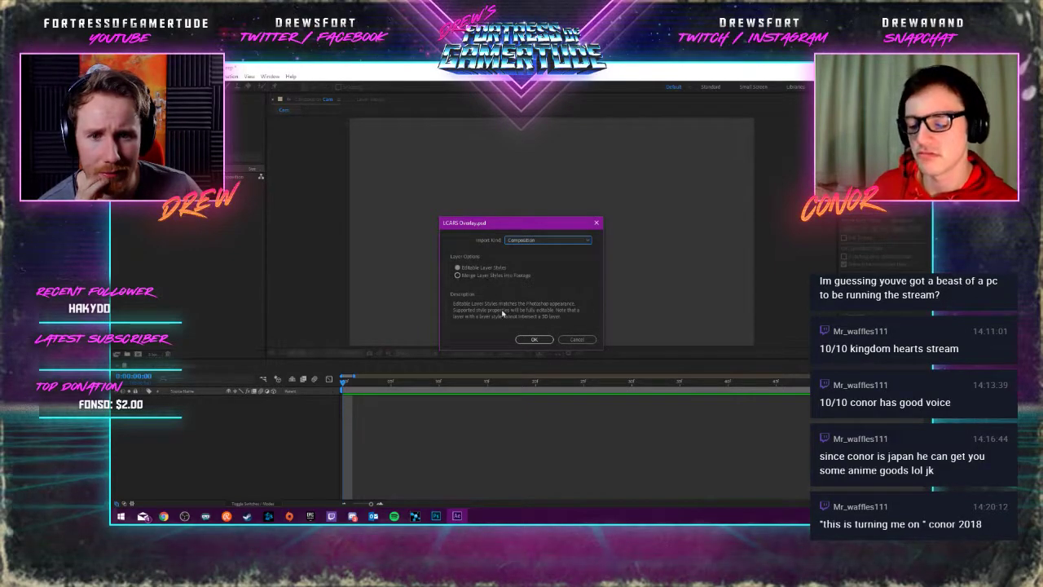
pyautogui.click(530, 340)
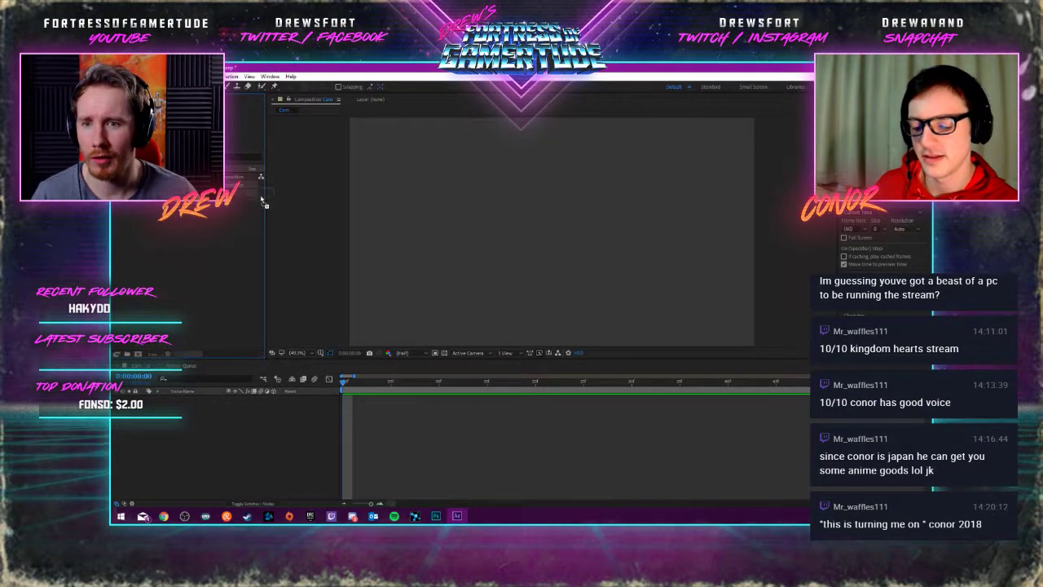
# Place the LCARS Overlay composition into the Cam viewer, then bring up Chrome's image results
pyautogui.click(536, 233)
pyautogui.moveTo(536, 234); pyautogui.dragTo(552, 233)
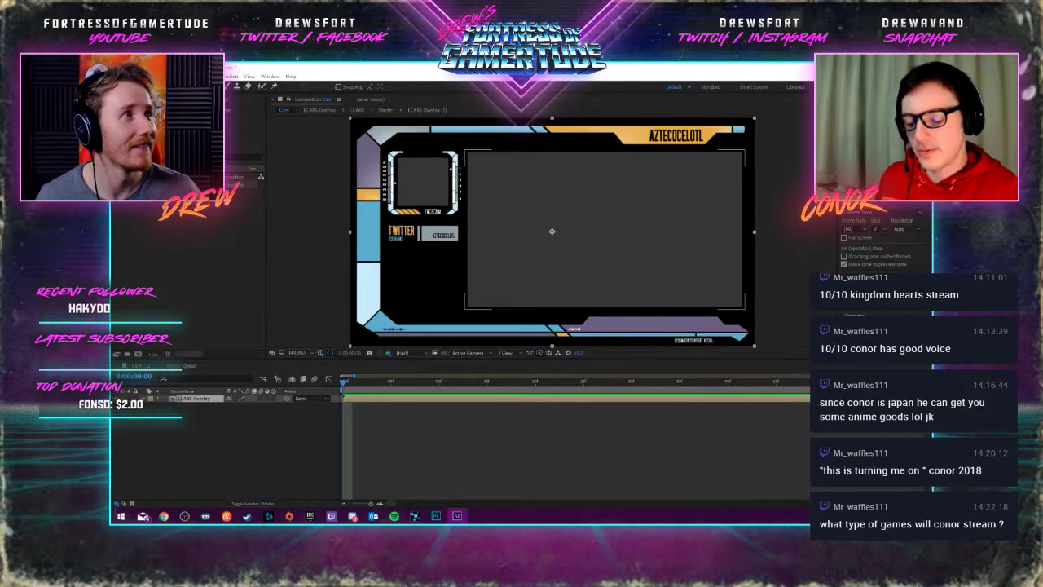
pyautogui.moveTo(811, 90); pyautogui.dragTo(561, 82)
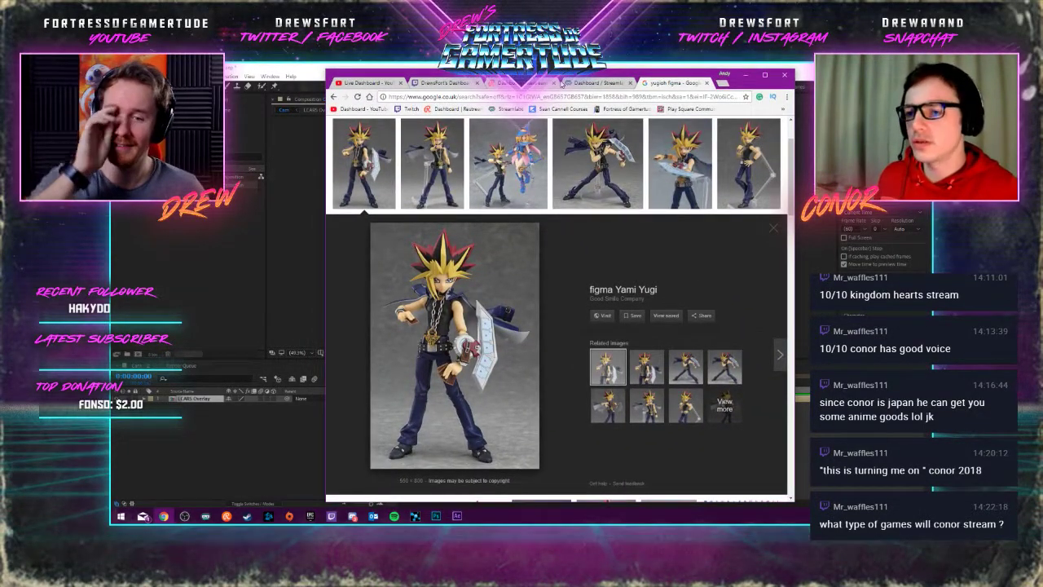
# Move the Chrome window aside and minimize it to reveal After Effects
pyautogui.moveTo(561, 84); pyautogui.dragTo(602, 142)
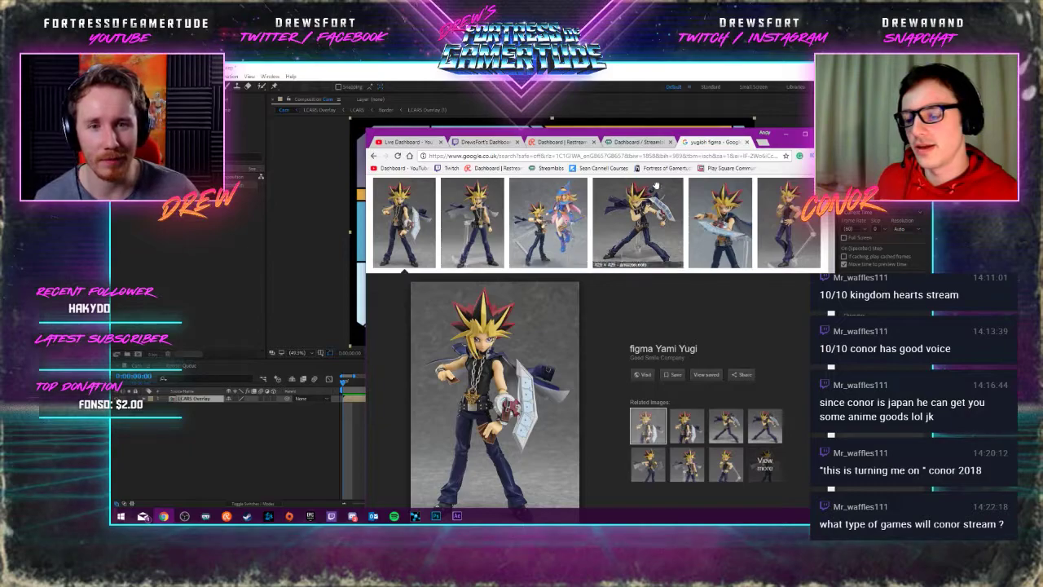
pyautogui.click(785, 133)
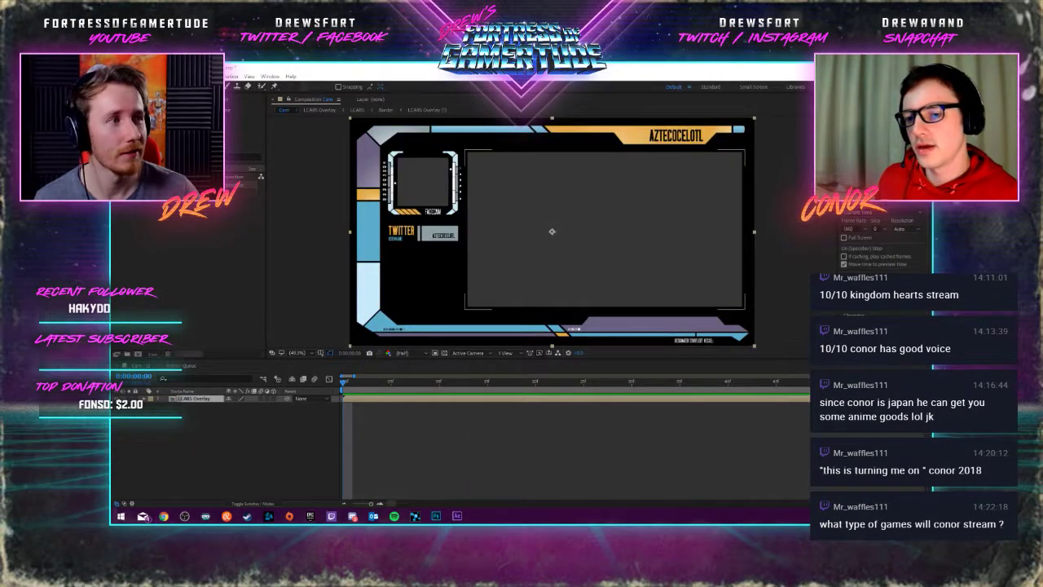
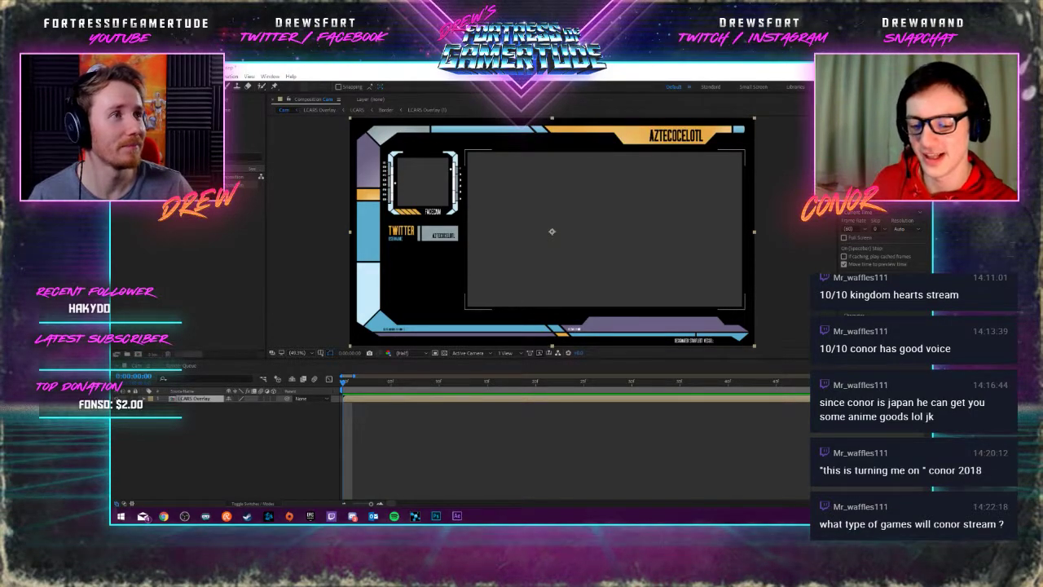
# Switch to Chrome and maximise the window showing the Twitch.tv Streamers Facebook group
pyautogui.hotkey('alt', 'Tab')
pyautogui.press('super+Up')
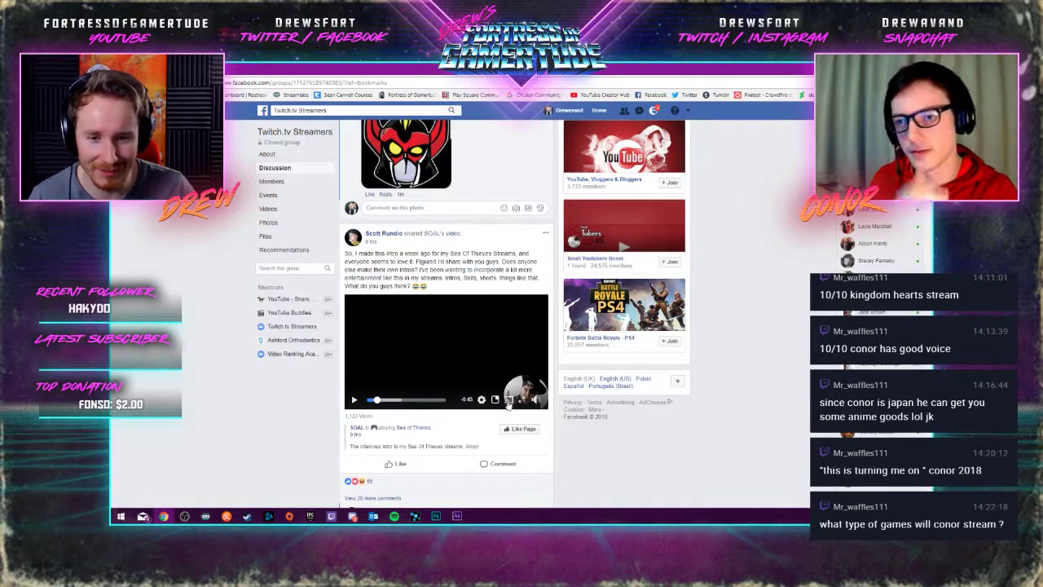
# Set the shared intro video to 1080p quality and expand it into the large player
pyautogui.moveTo(532, 399)
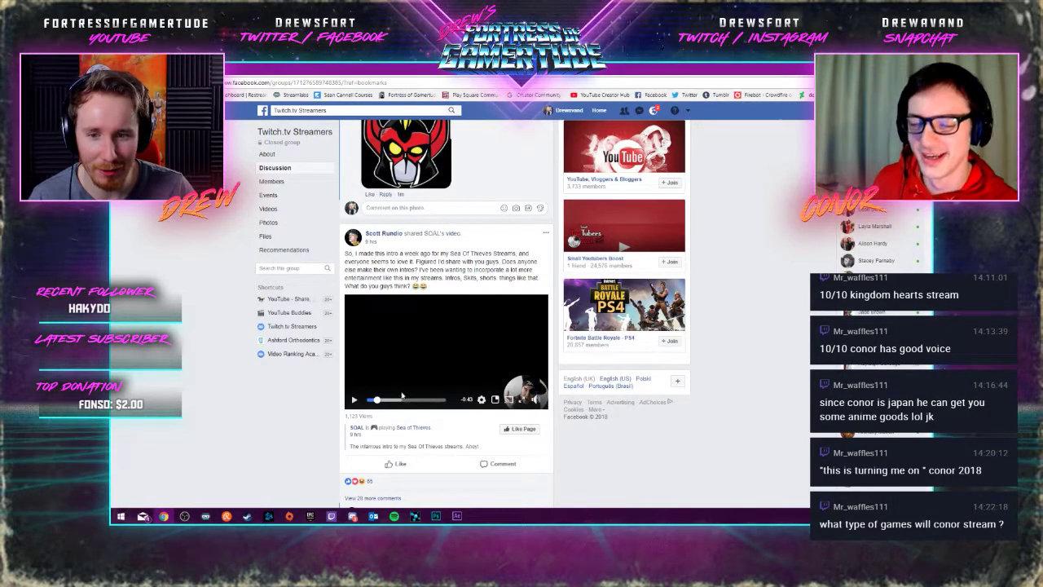
pyautogui.click(481, 400)
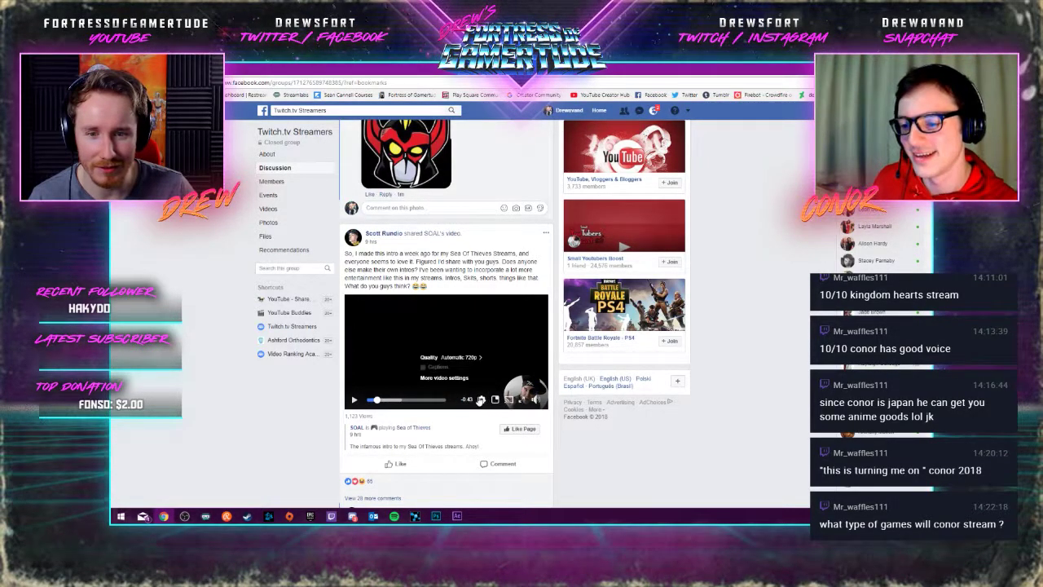
pyautogui.click(471, 358)
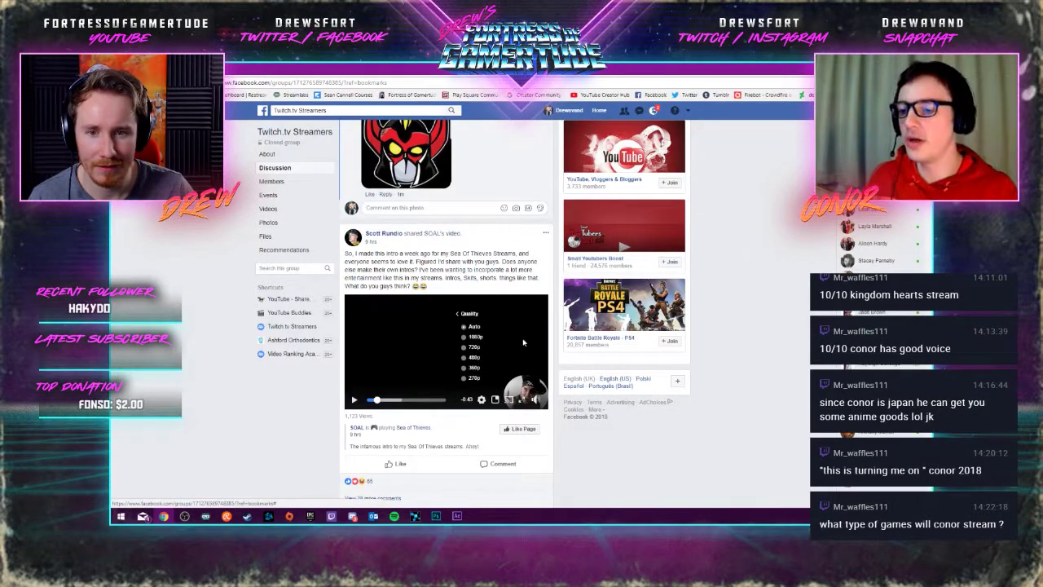
pyautogui.click(520, 399)
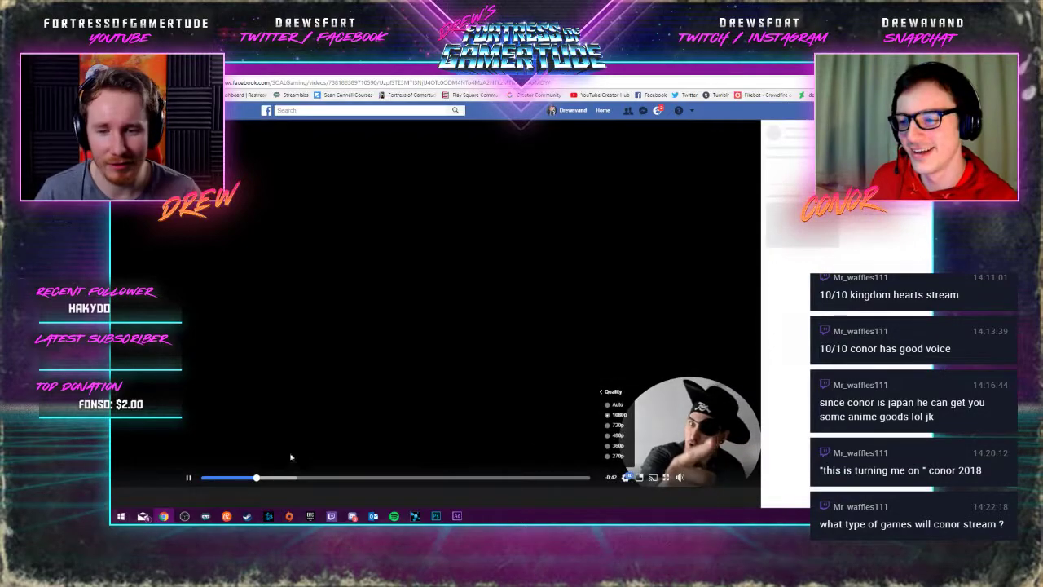
# Rewind the Sea of Thieves intro to 0:00, watch it, then switch back to After Effects
pyautogui.click(188, 479)
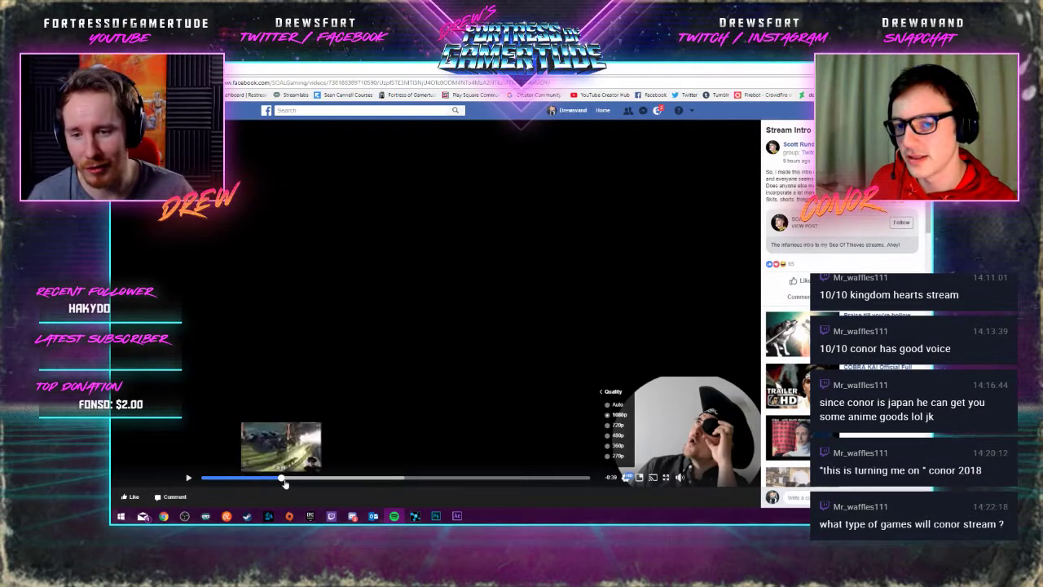
pyautogui.moveTo(279, 478); pyautogui.dragTo(189, 483)
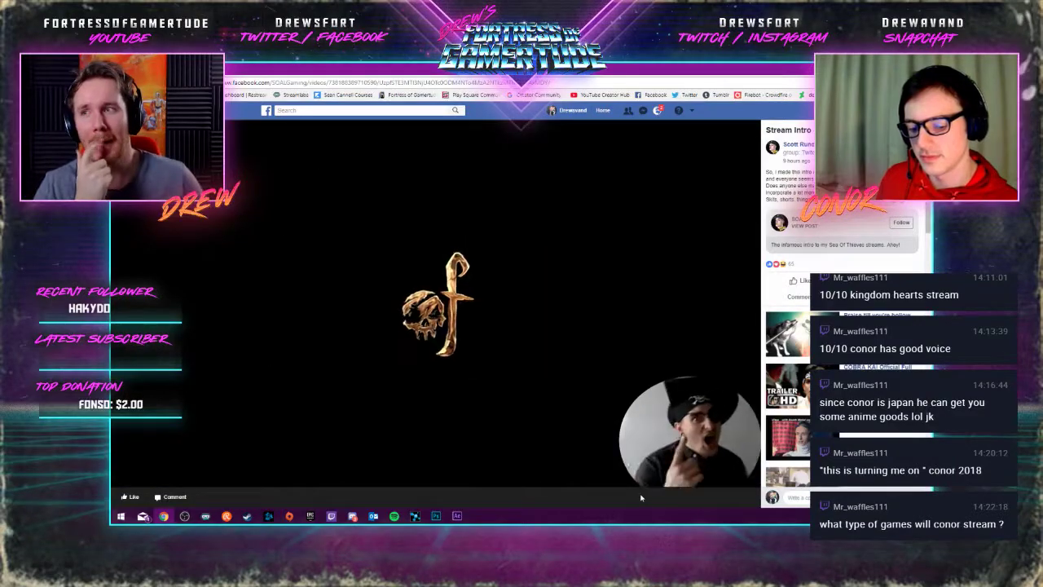
pyautogui.moveTo(711, 352)
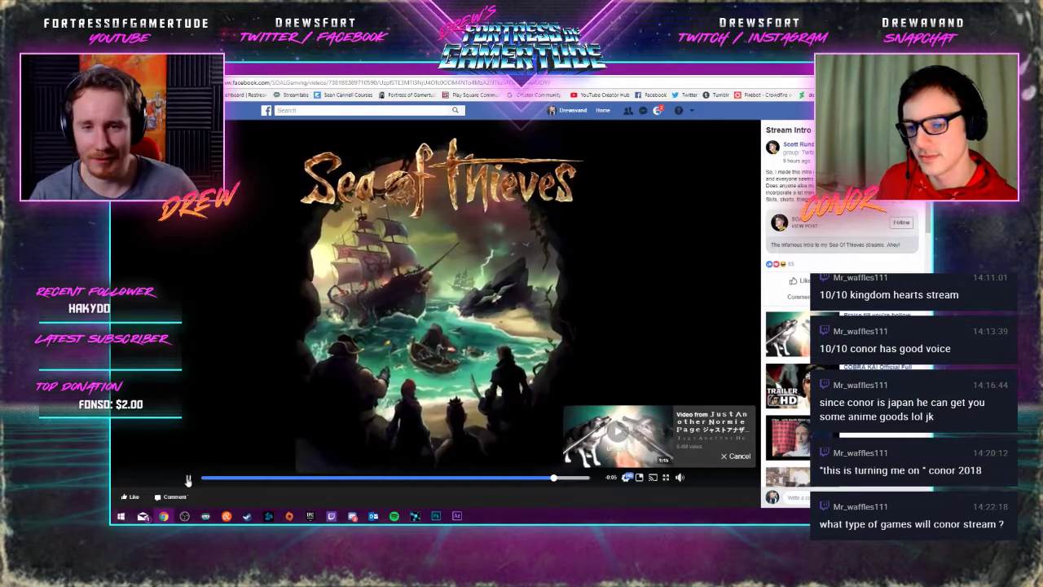
pyautogui.hotkey('alt', 'Tab')
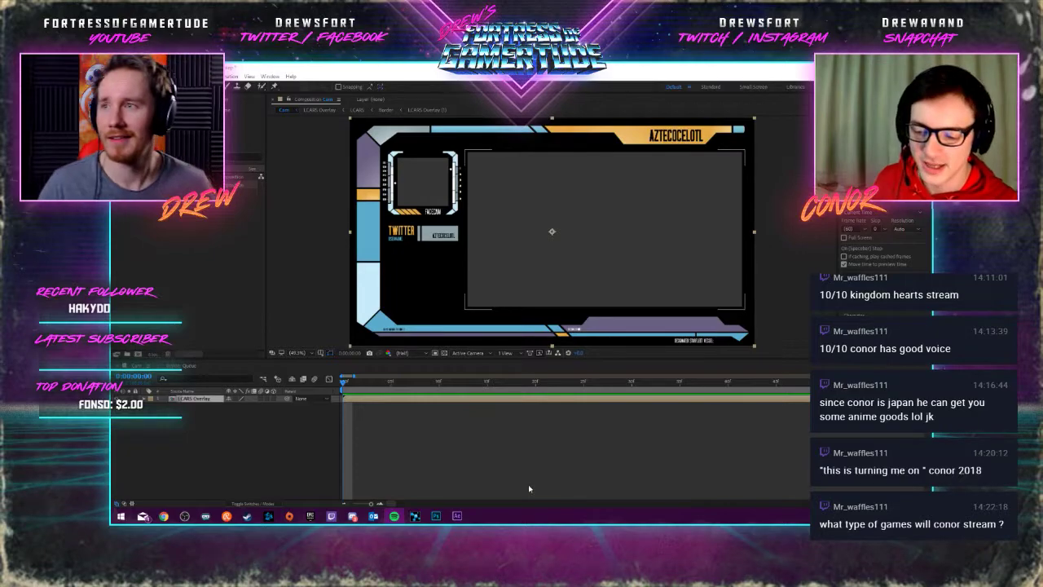
# Focus After Effects and open the LCARS Overlay precomp from the Cam timeline
pyautogui.click(409, 77)
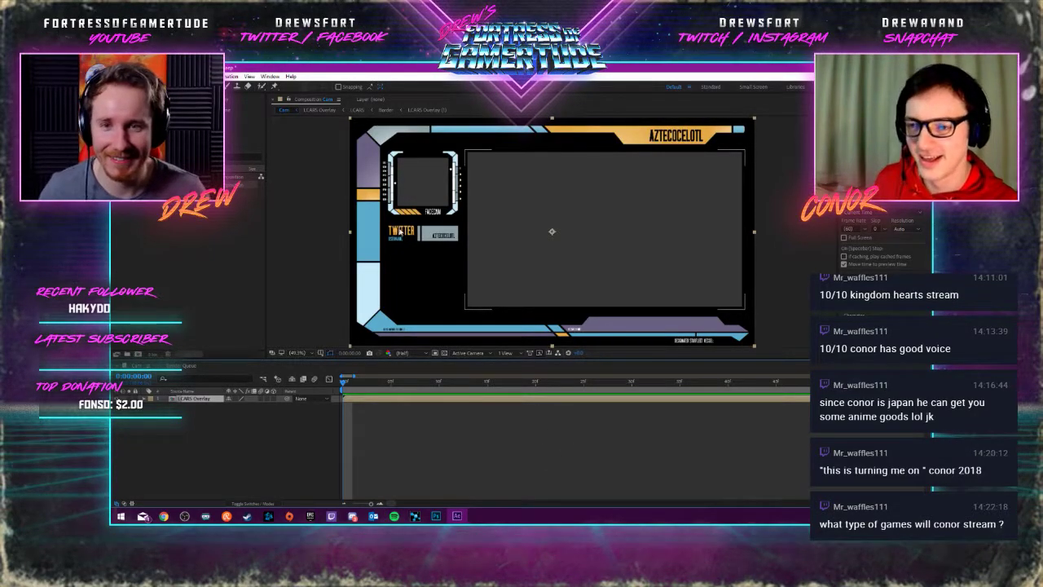
pyautogui.scroll(3, 359, 210)
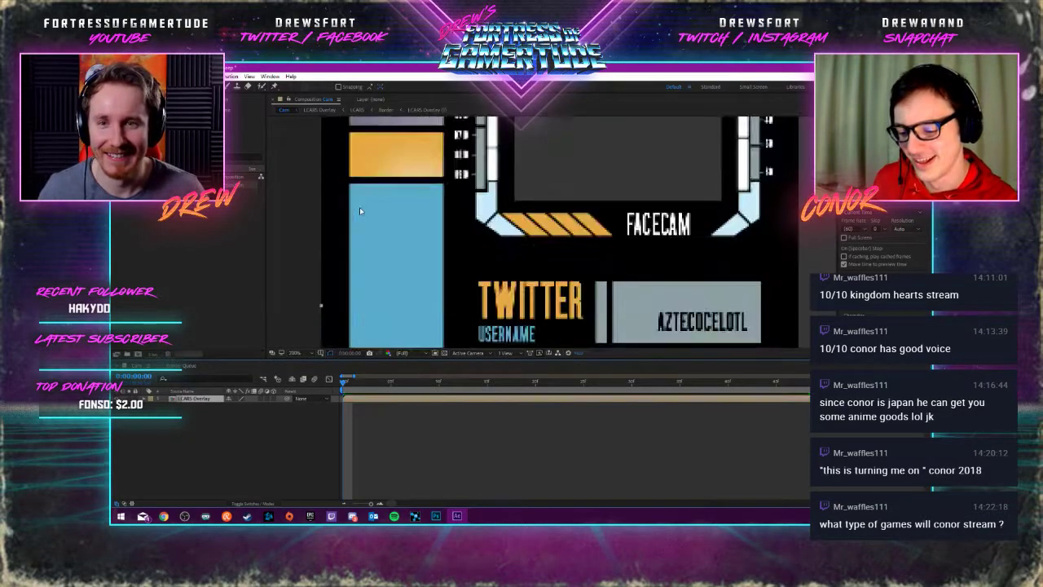
pyautogui.scroll(-3, 360, 209)
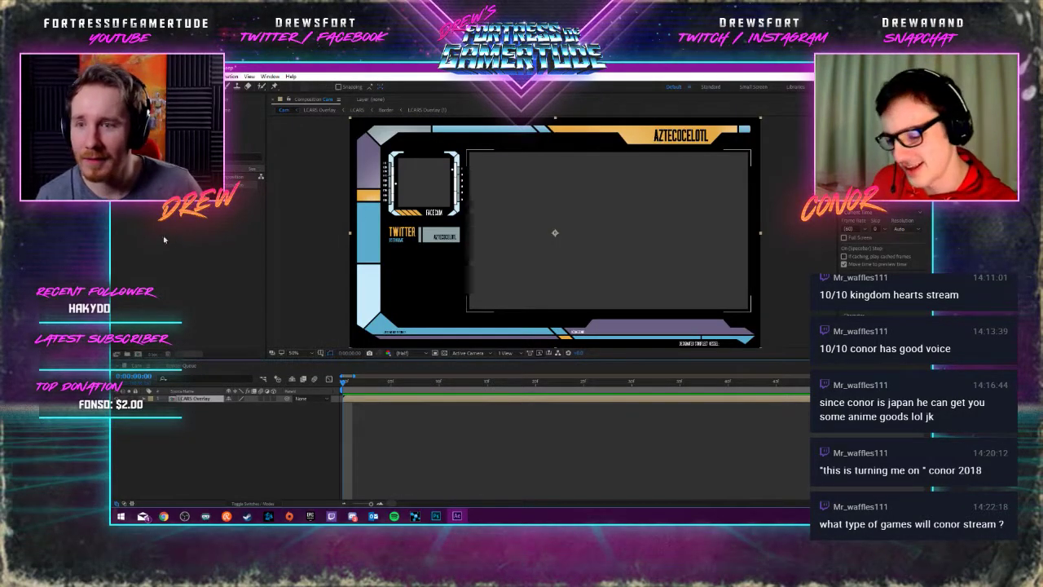
pyautogui.doubleClick(193, 398)
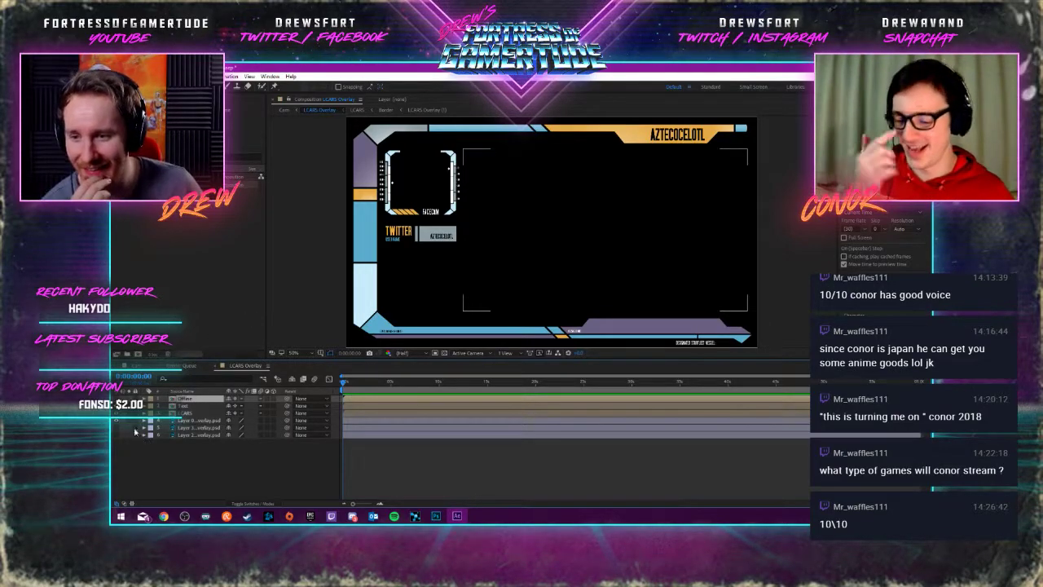
# Open the nested LCARS composition and delete its Border layer
pyautogui.click(194, 405)
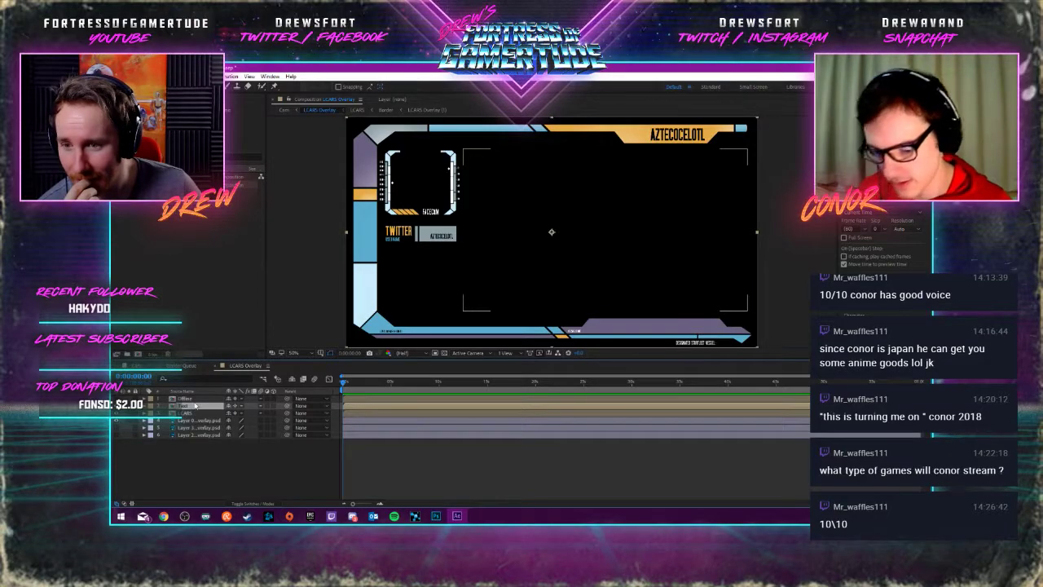
pyautogui.doubleClick(192, 414)
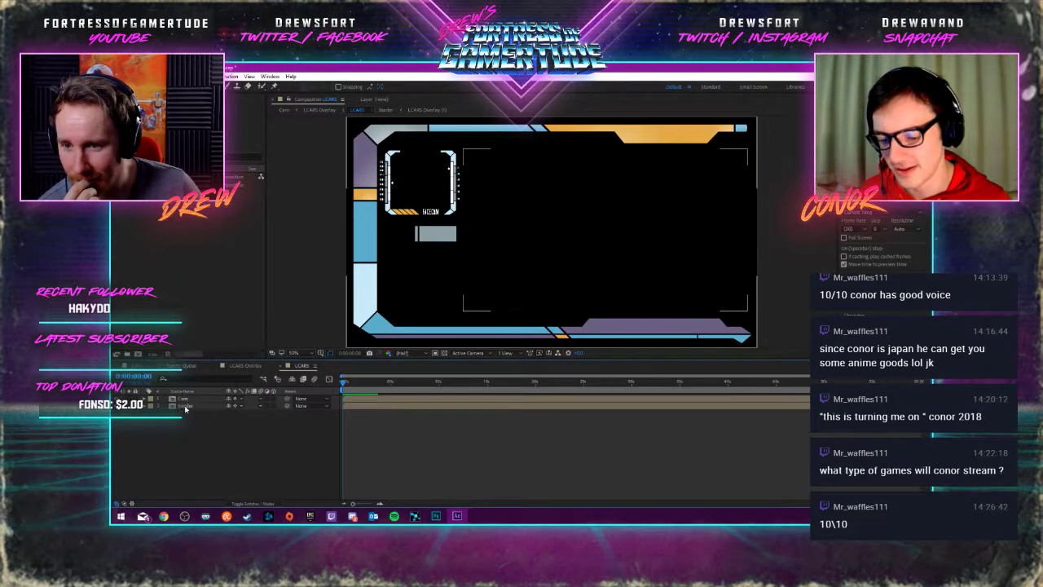
pyautogui.click(195, 406)
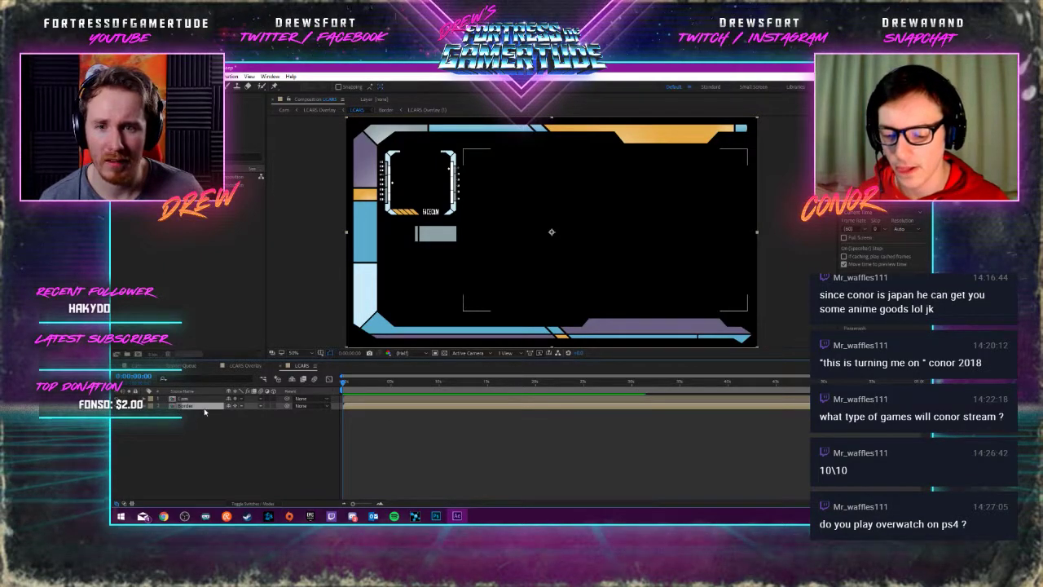
pyautogui.press('Delete')
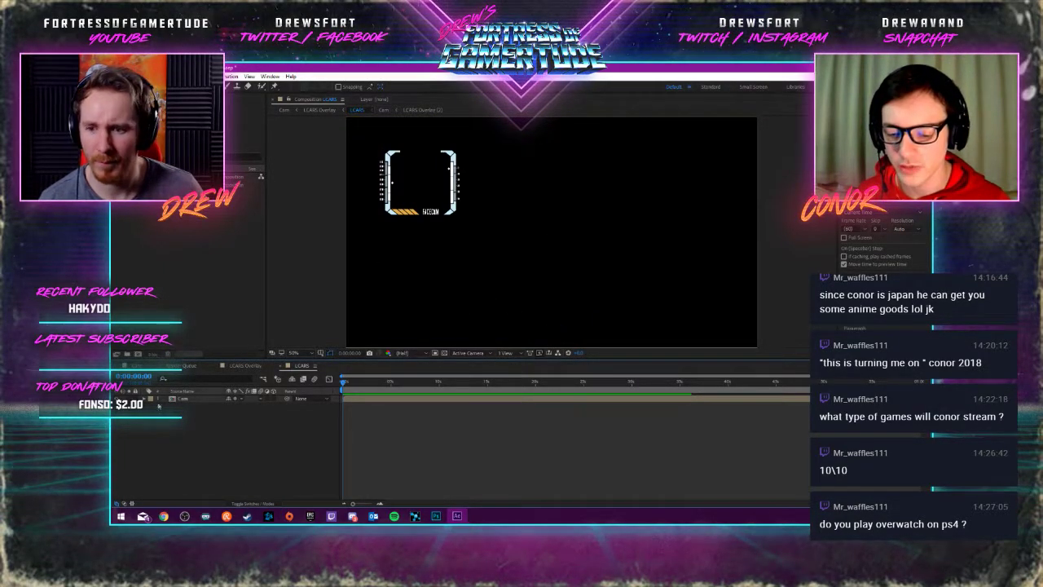
# Delete the psd, TWITTER text and other LCARS Overlay layers, keeping only LCARS
pyautogui.click(245, 366)
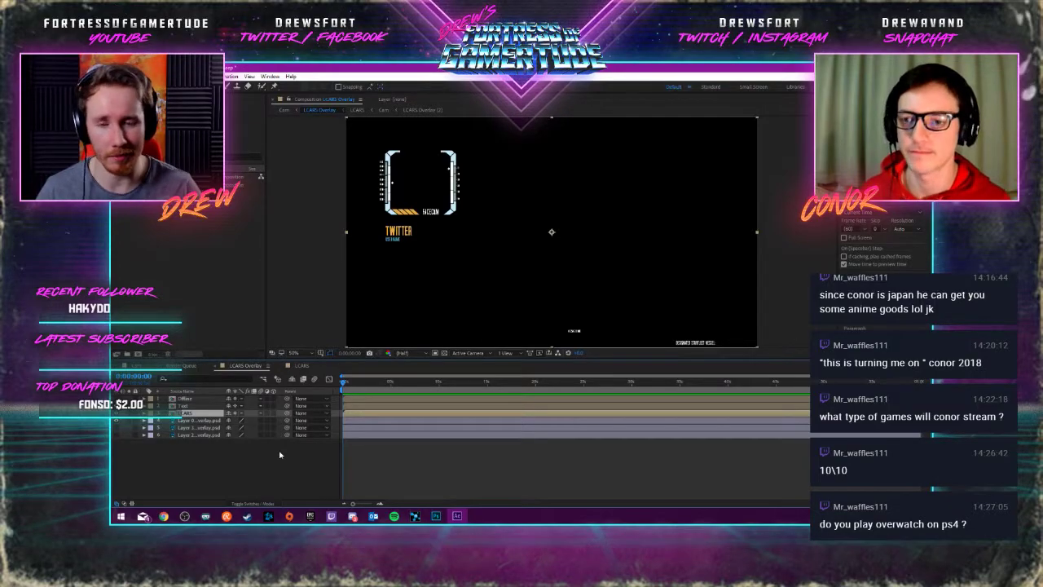
pyautogui.click(327, 275)
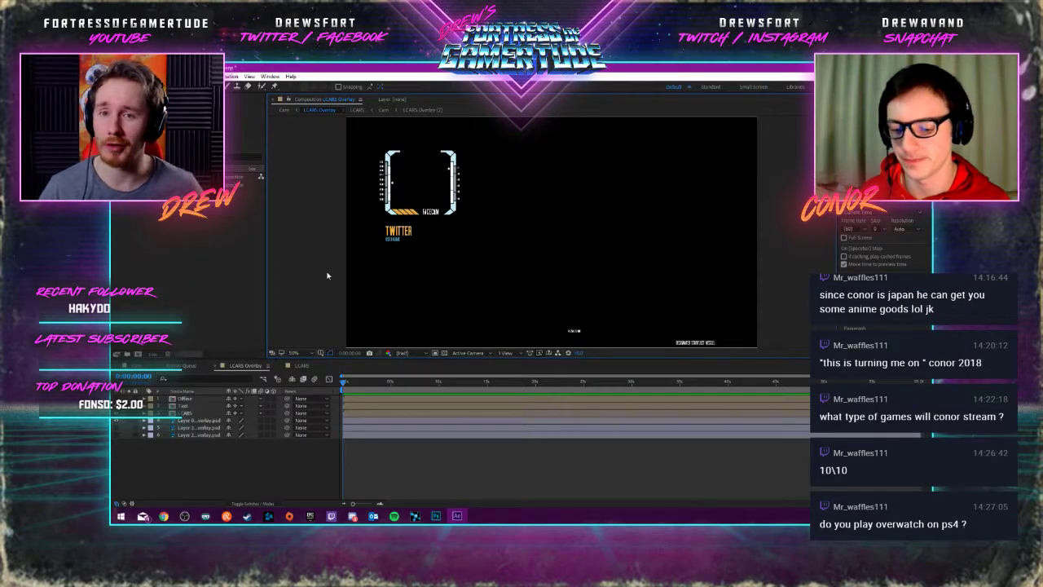
pyautogui.click(180, 421)
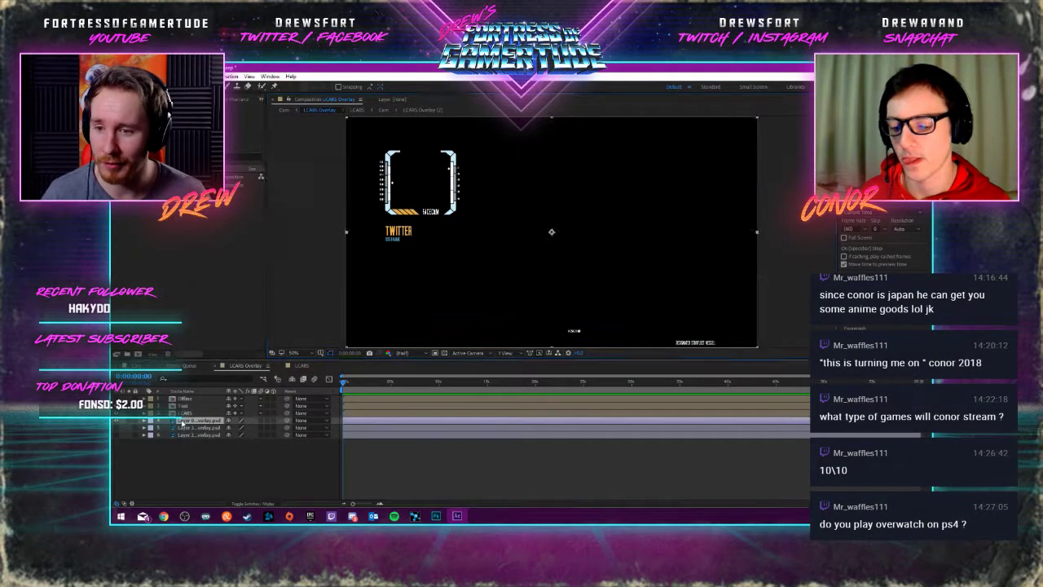
pyautogui.press('Delete')
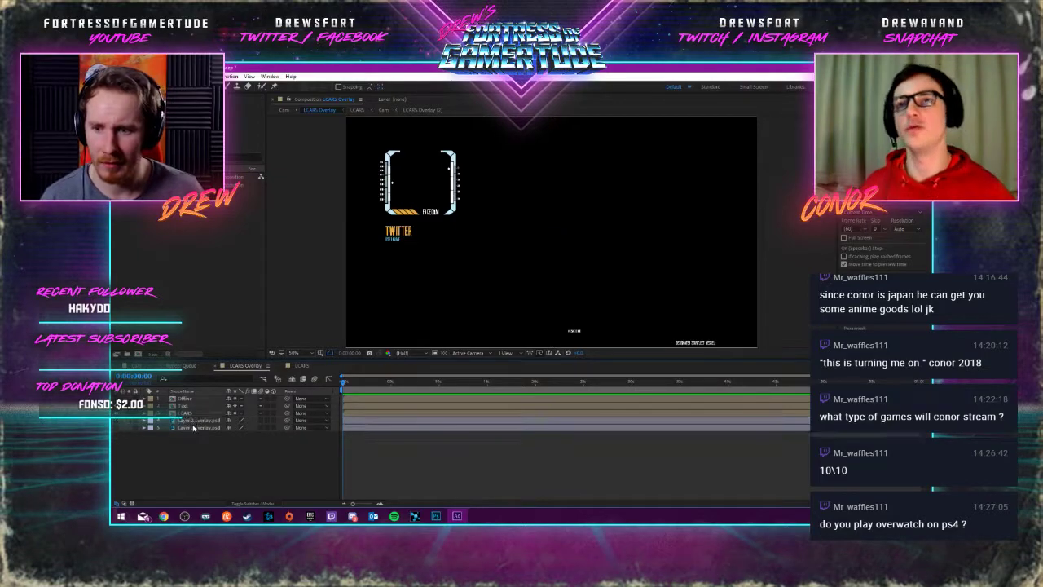
pyautogui.click(193, 421)
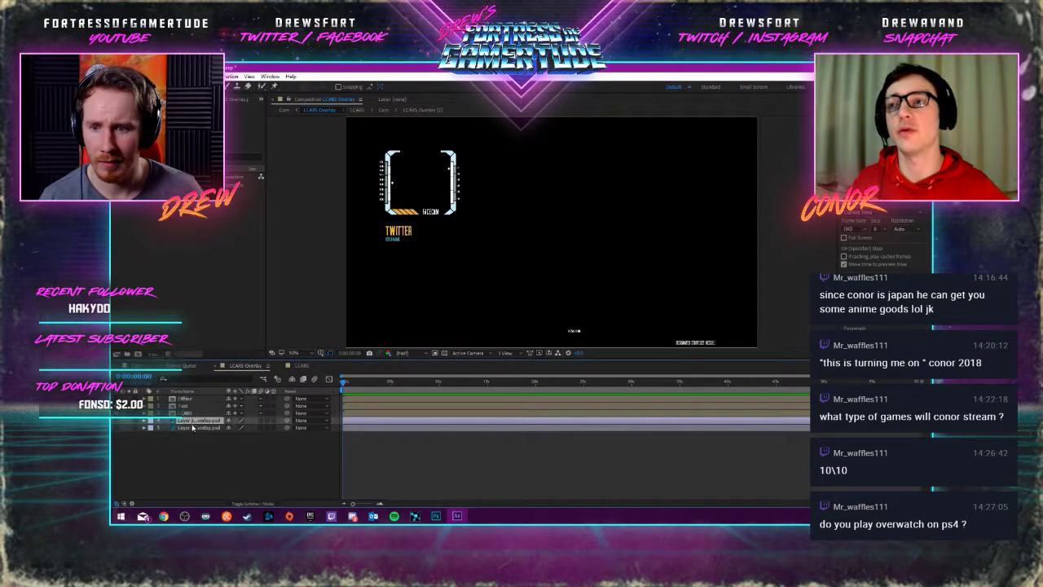
pyautogui.press('Delete')
pyautogui.click(192, 422)
pyautogui.press('Delete')
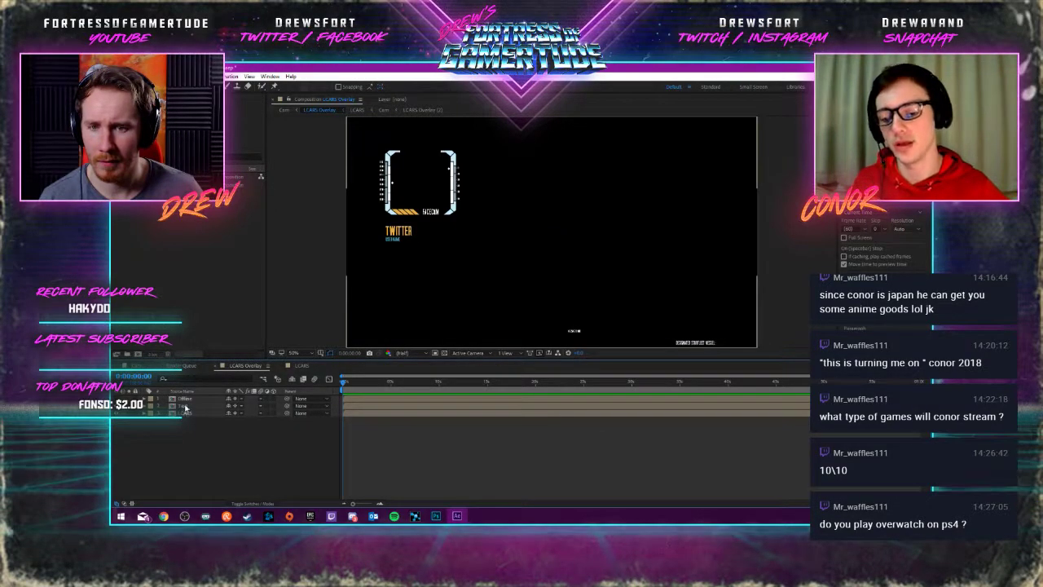
pyautogui.click(187, 407)
pyautogui.press('Delete')
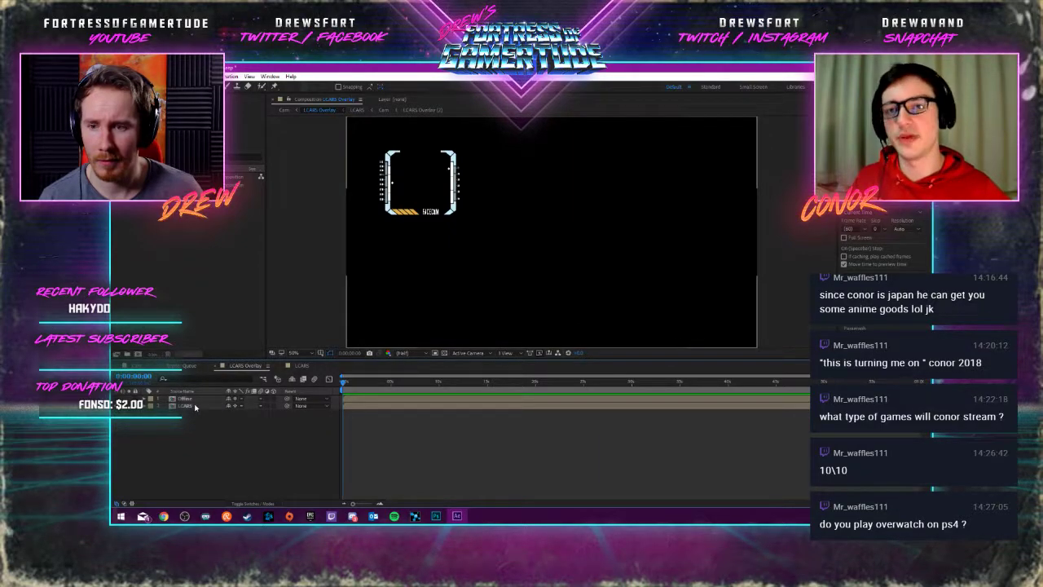
pyautogui.click(196, 400)
pyautogui.press('Delete')
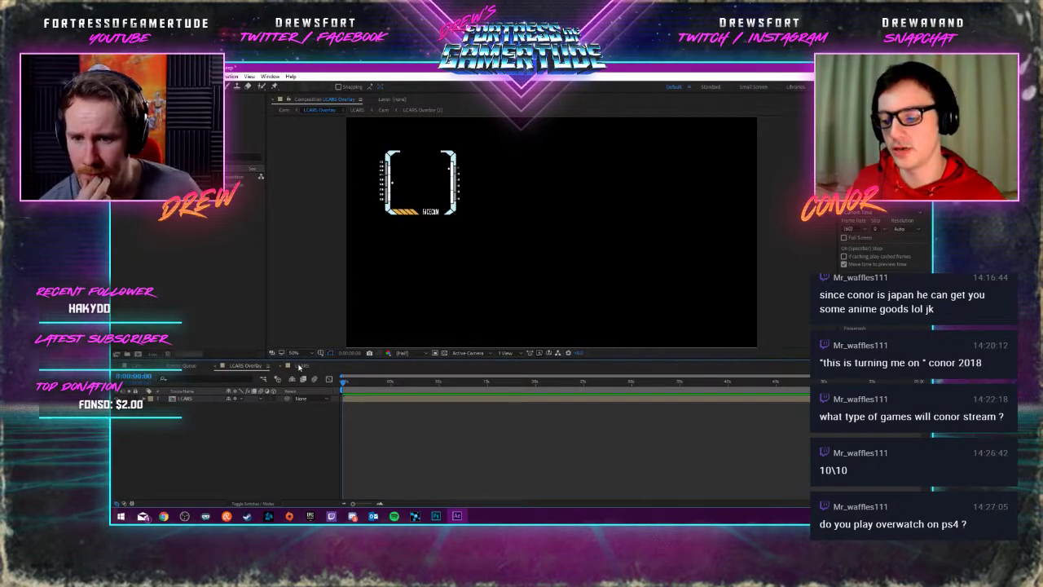
# Open the Cam precomp and delete its LCARS Overlay (2) and Trail layers
pyautogui.click(193, 399)
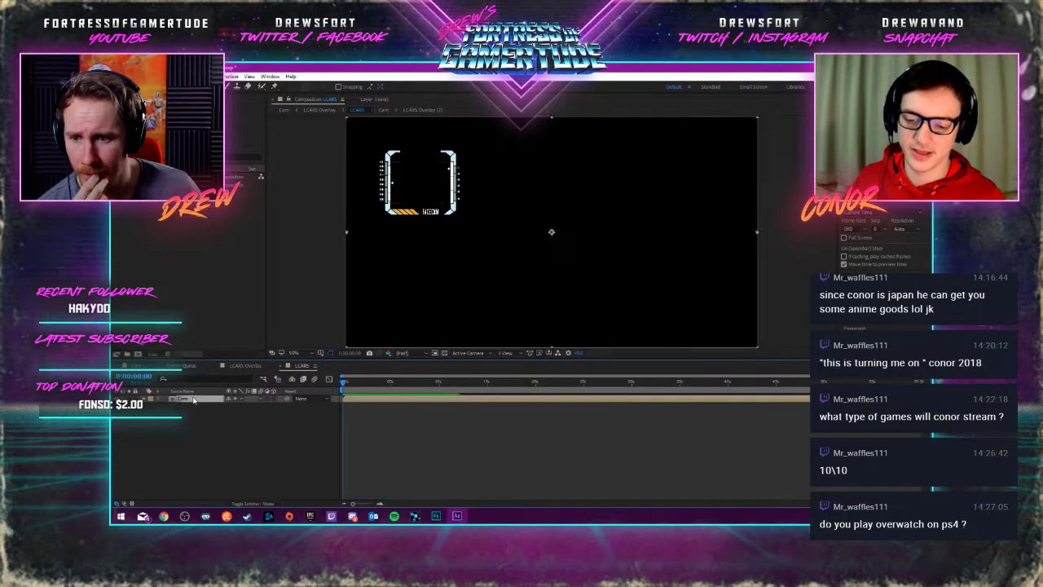
pyautogui.doubleClick(194, 399)
pyautogui.click(190, 414)
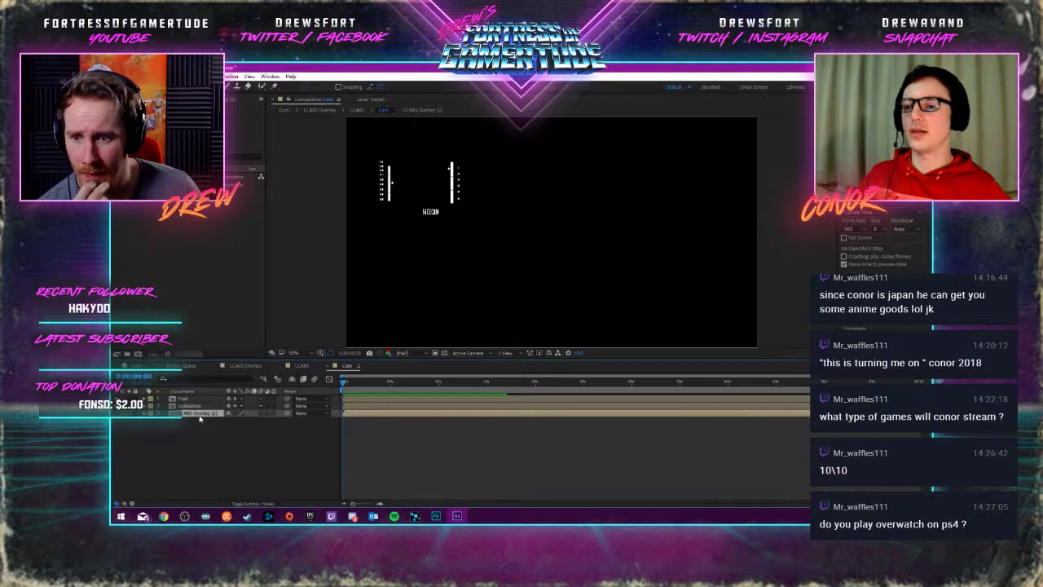
pyautogui.press('Delete')
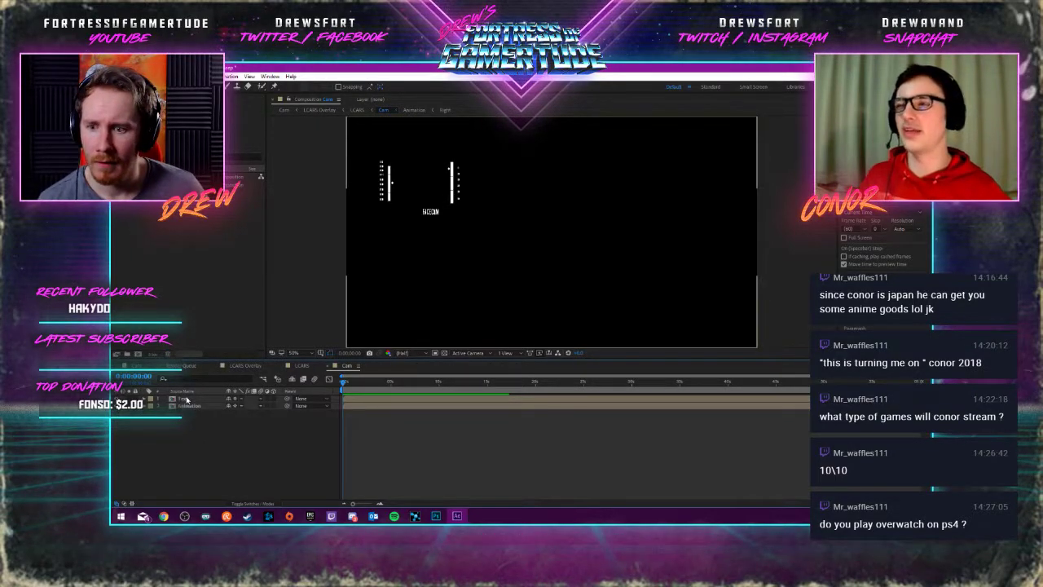
pyautogui.click(187, 398)
pyautogui.press('Delete')
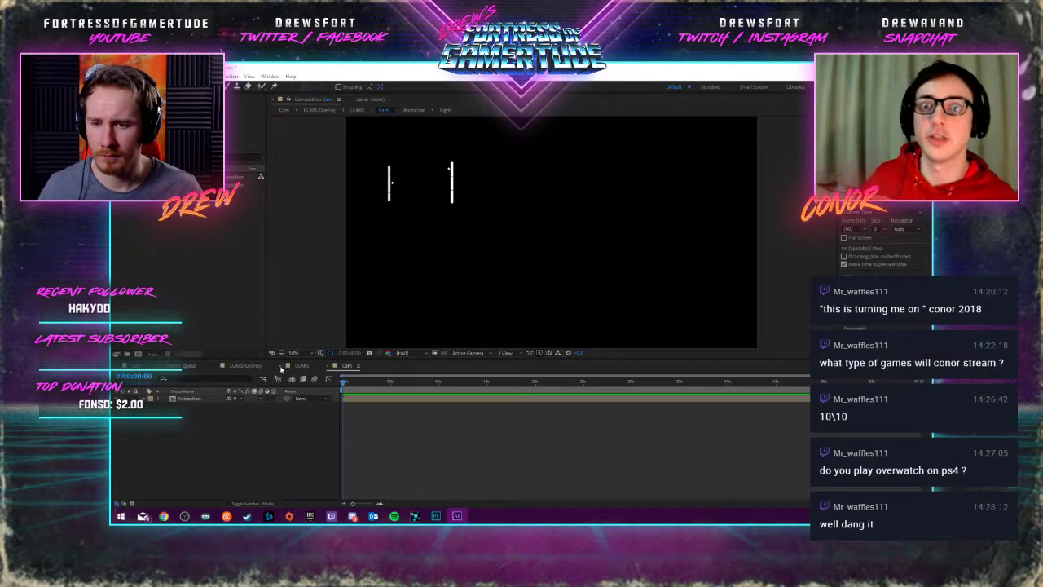
# Undo to restore the LCARS Overlay layer in Cam, then hide its artwork
pyautogui.click(176, 399)
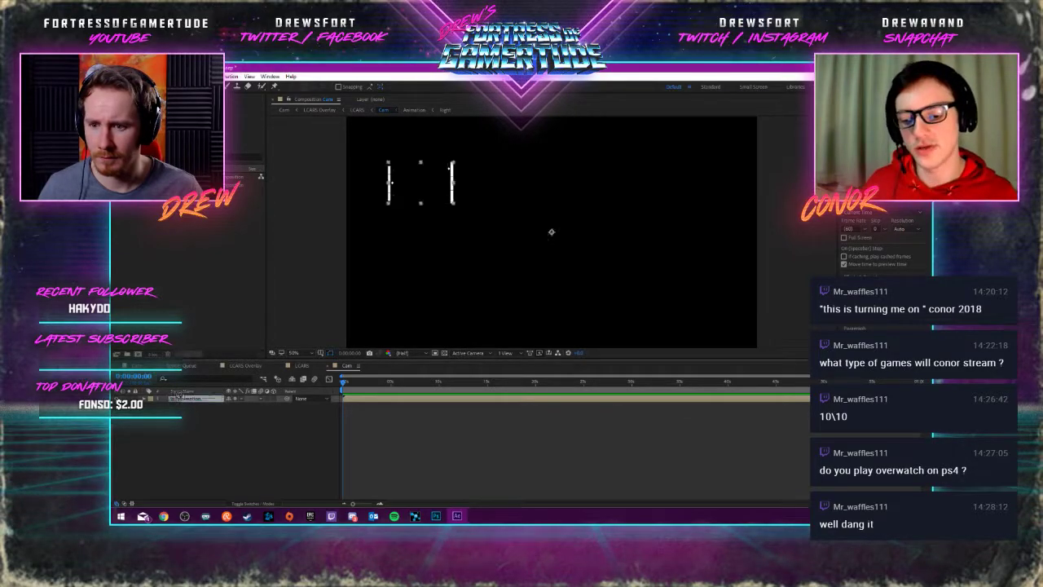
pyautogui.hotkey('ctrl', 'z')
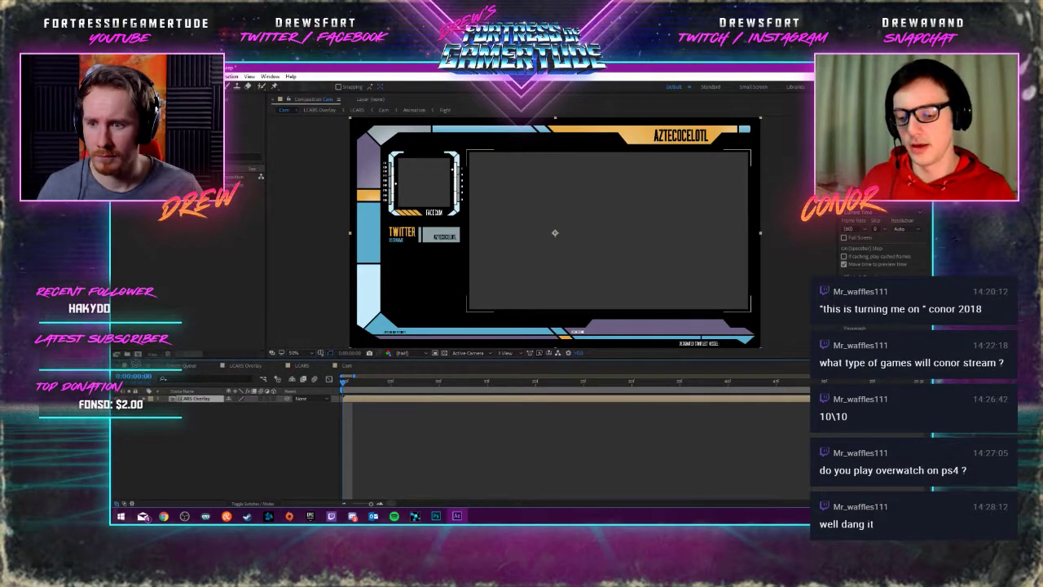
pyautogui.click(265, 401)
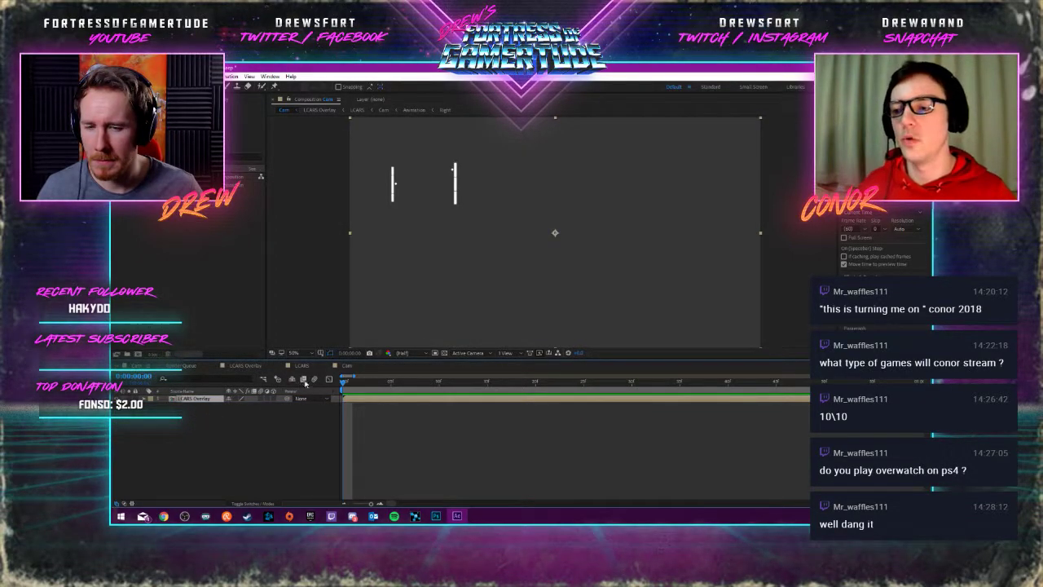
# Close the LCARS composition and the other extra timeline tabs
pyautogui.click(344, 367)
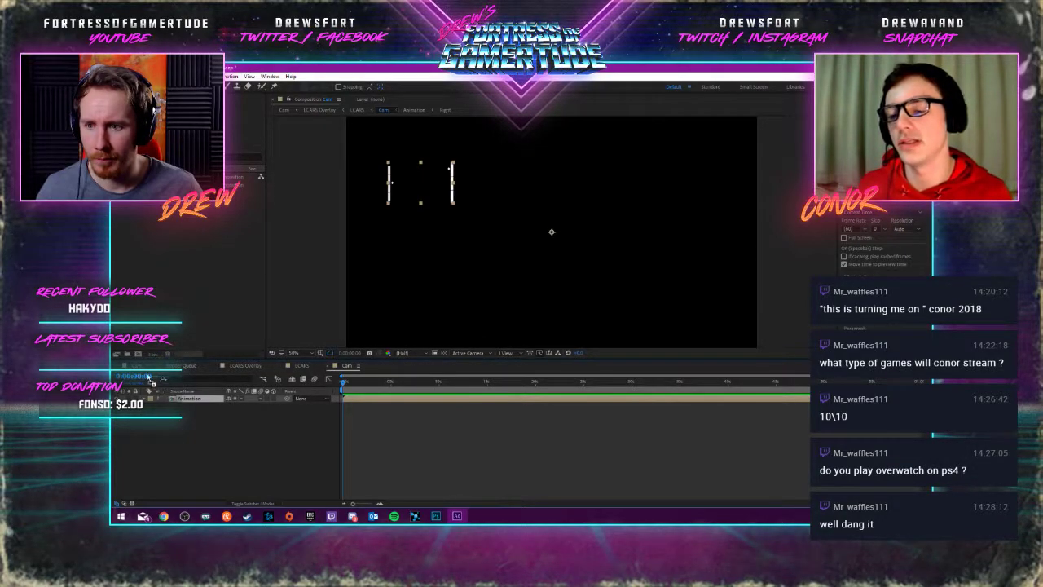
pyautogui.moveTo(245, 175); pyautogui.dragTo(187, 419)
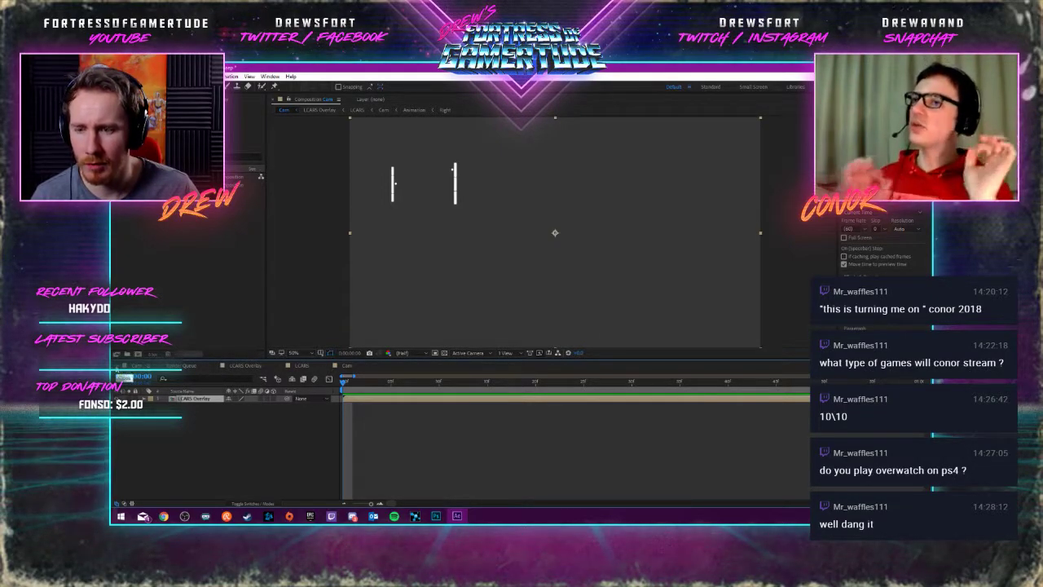
pyautogui.click(284, 366)
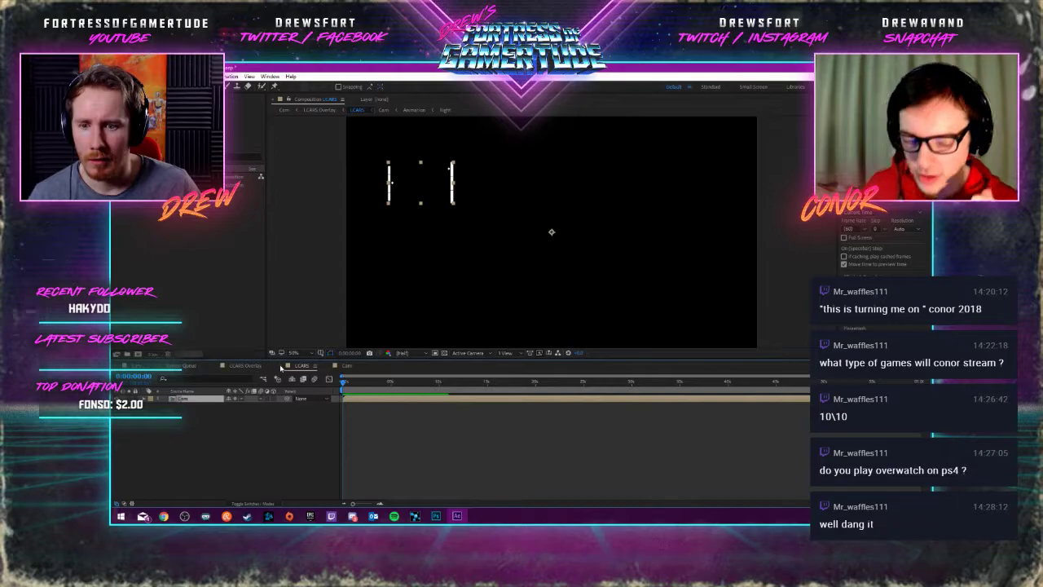
pyautogui.hotkey('ctrl', 'w')
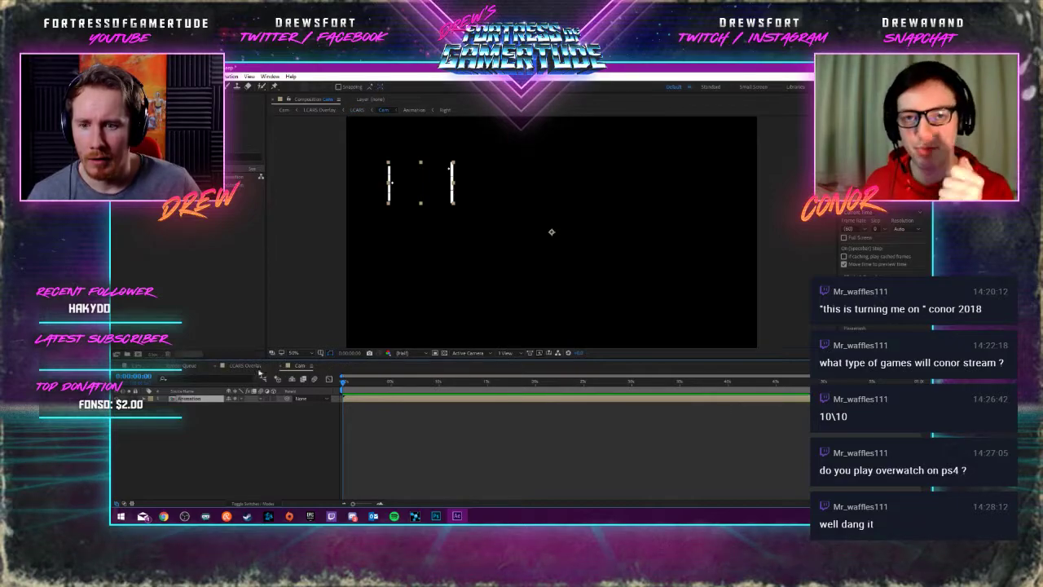
pyautogui.click(216, 368)
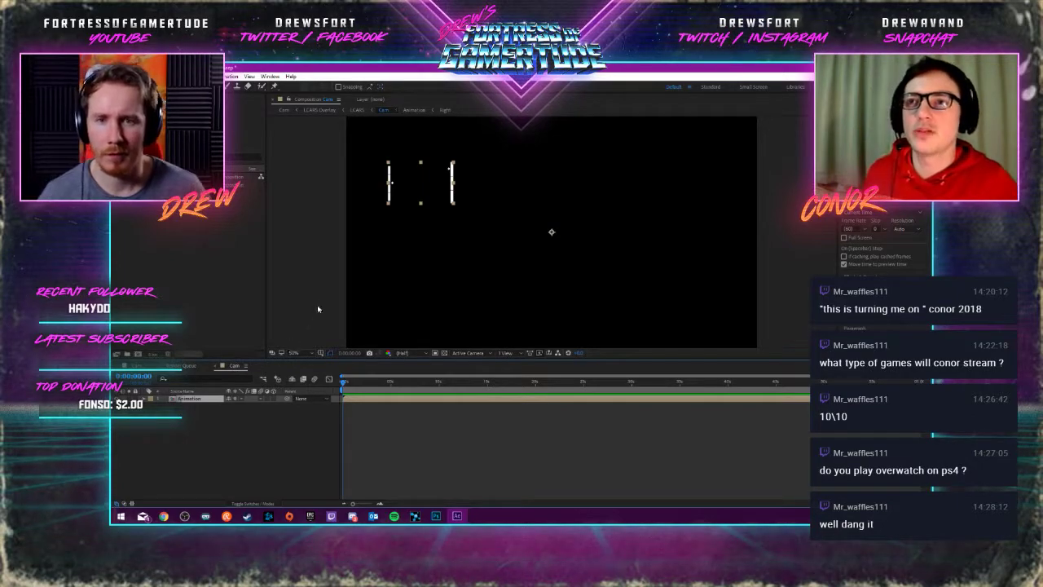
# Frame the left bar and diamond and look inside the Animation precomp's layers
pyautogui.scroll(3, 374, 168)
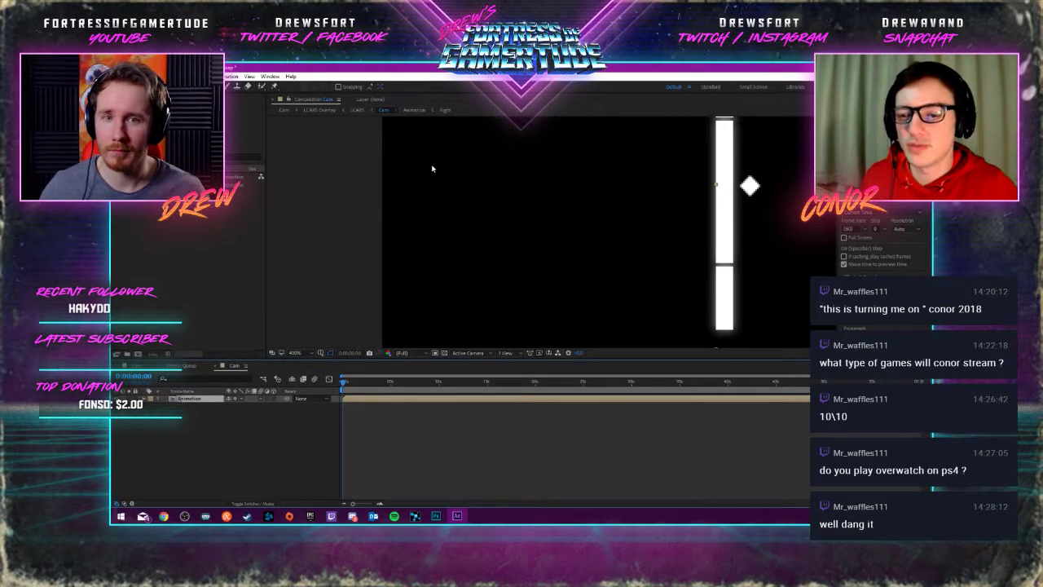
pyautogui.scroll(2, 473, 181)
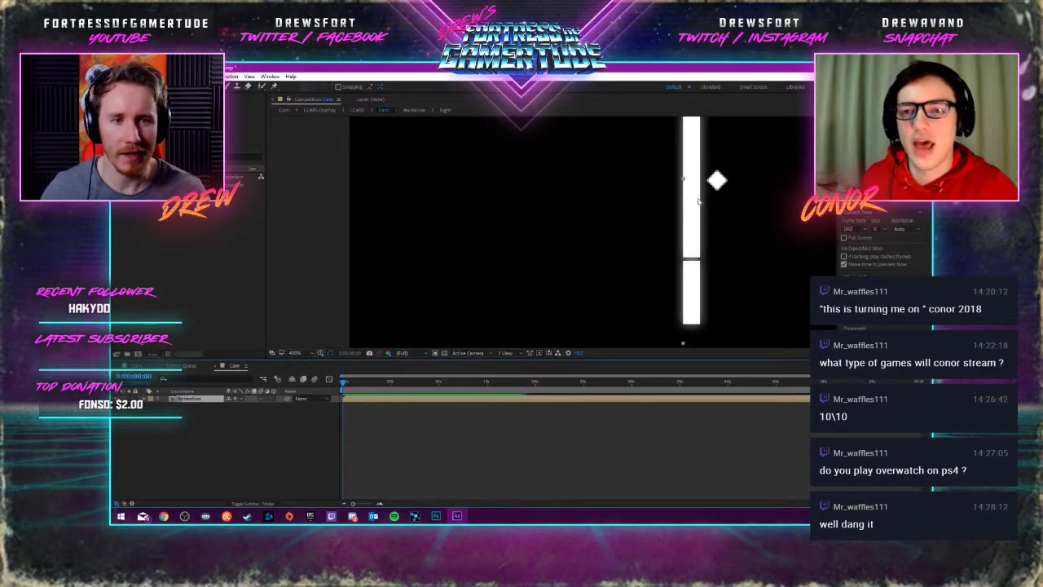
pyautogui.moveTo(699, 200); pyautogui.dragTo(400, 245)
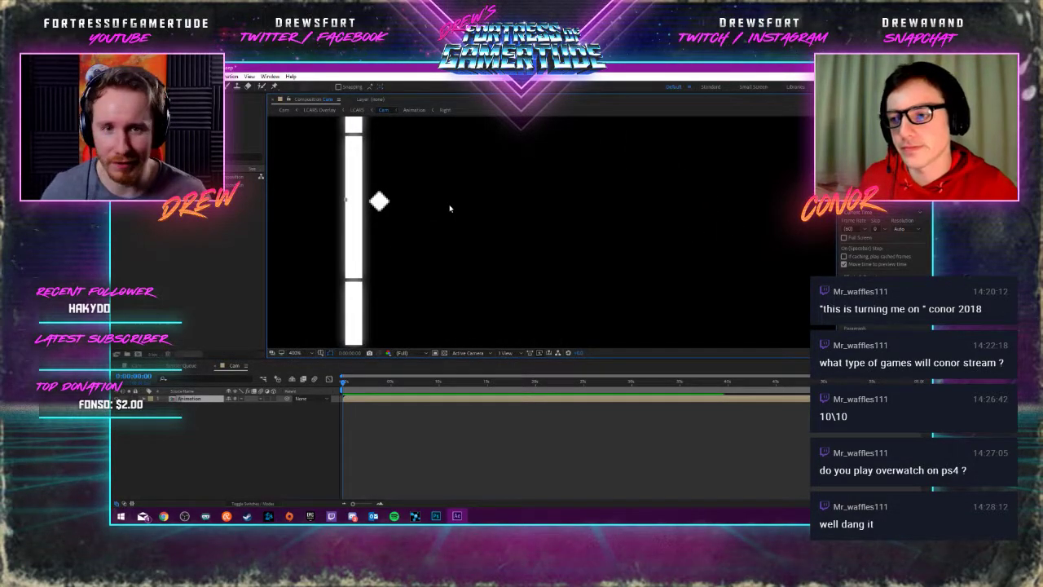
pyautogui.scroll(-2, 452, 195)
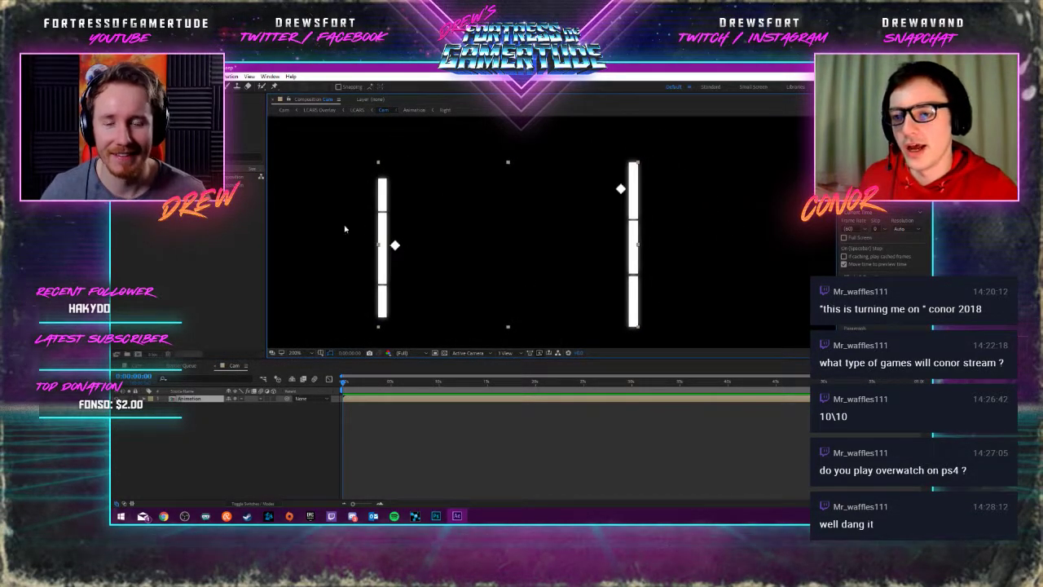
pyautogui.doubleClick(189, 400)
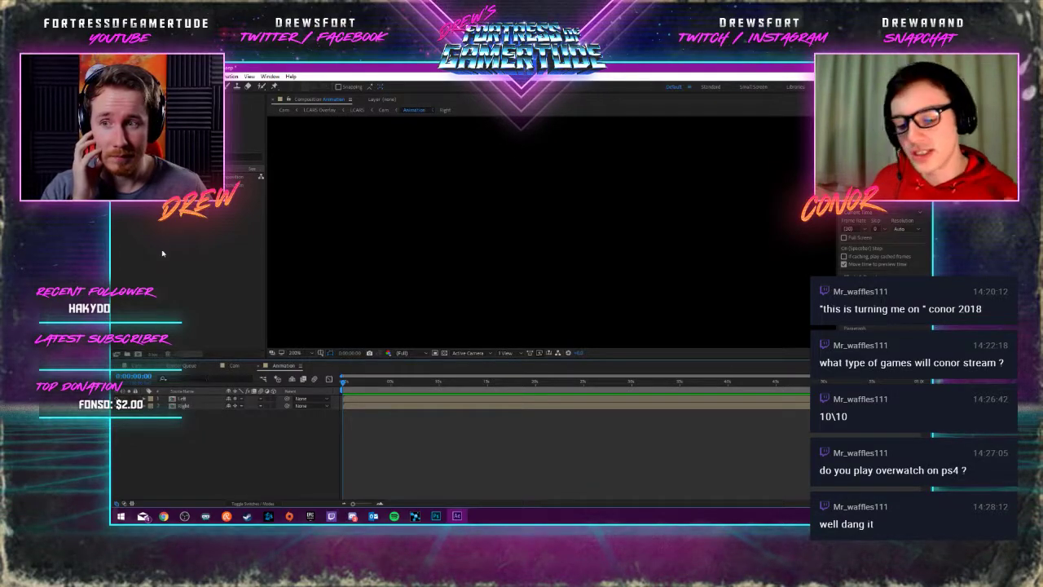
pyautogui.click(234, 365)
# Open the Animation comp from the Project panel, check its Right layer, then return to Cam
pyautogui.click(188, 367)
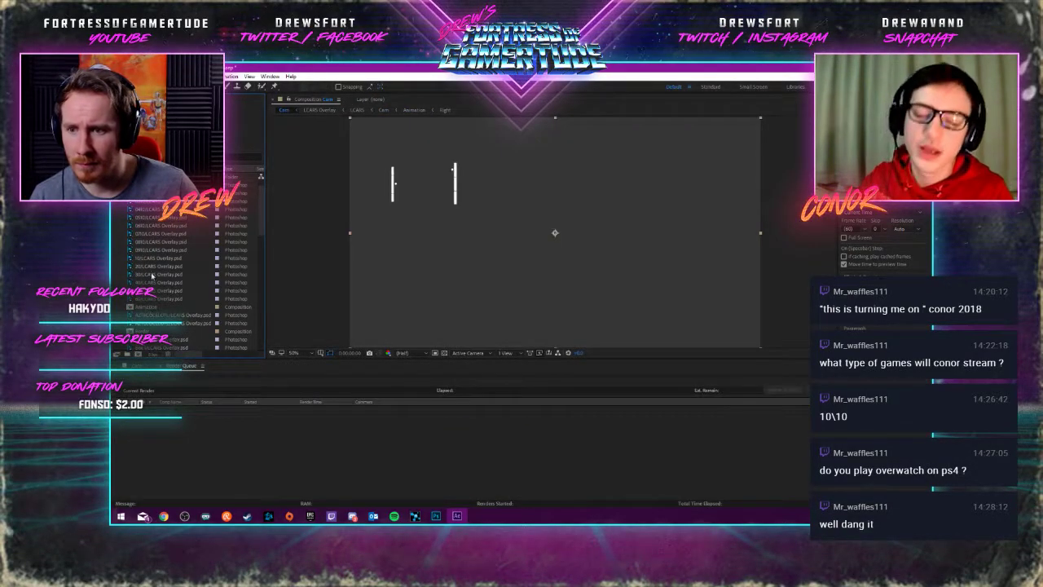
pyautogui.doubleClick(147, 307)
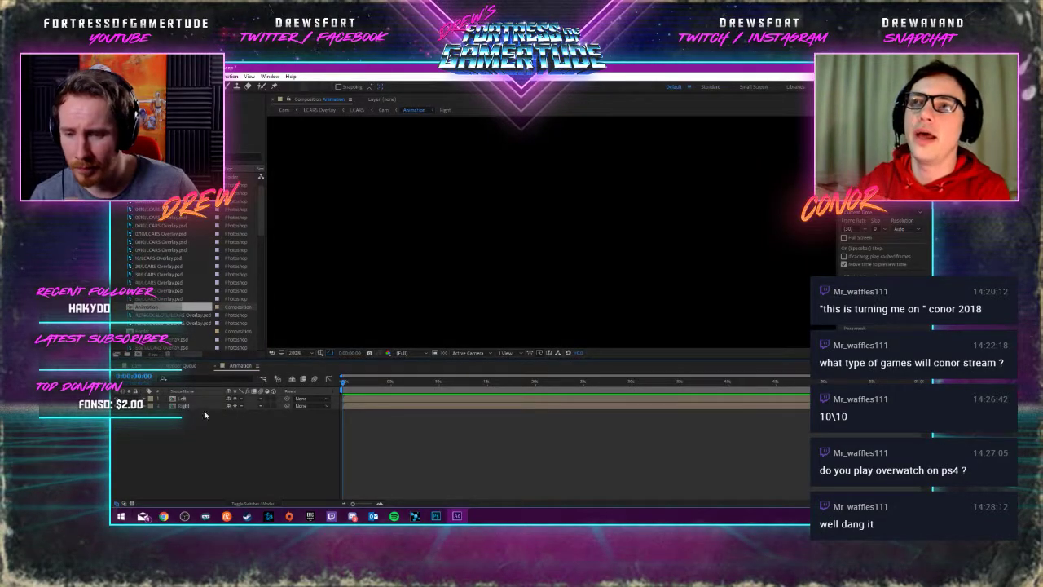
pyautogui.scroll(-5, 232, 281)
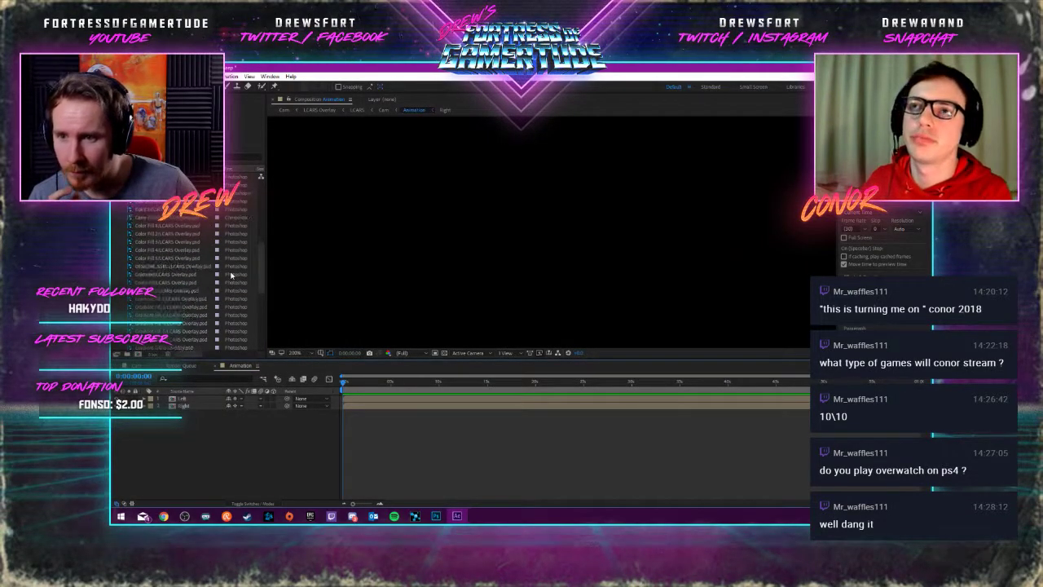
pyautogui.scroll(-2, 232, 277)
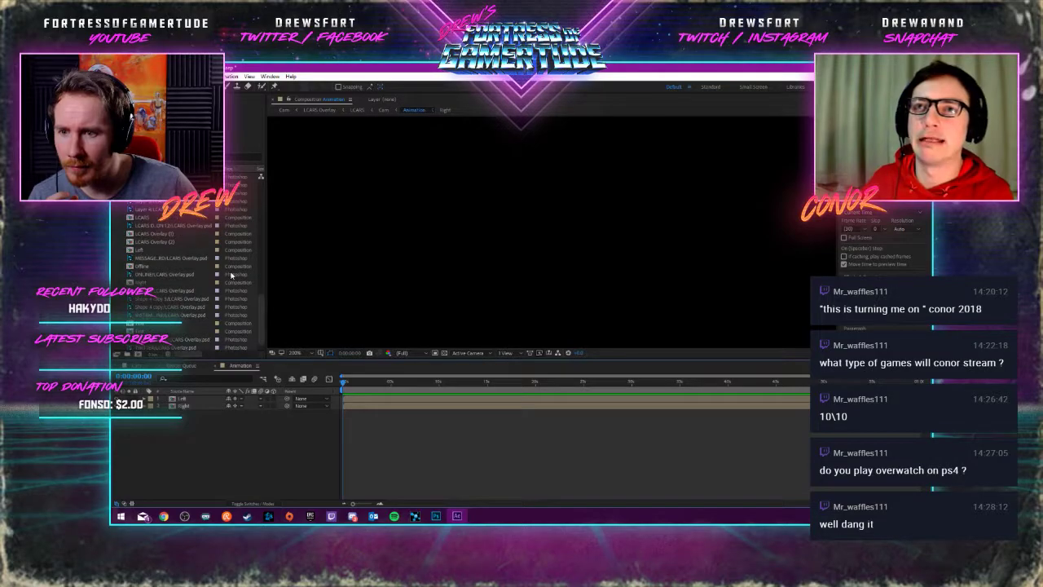
pyautogui.click(195, 406)
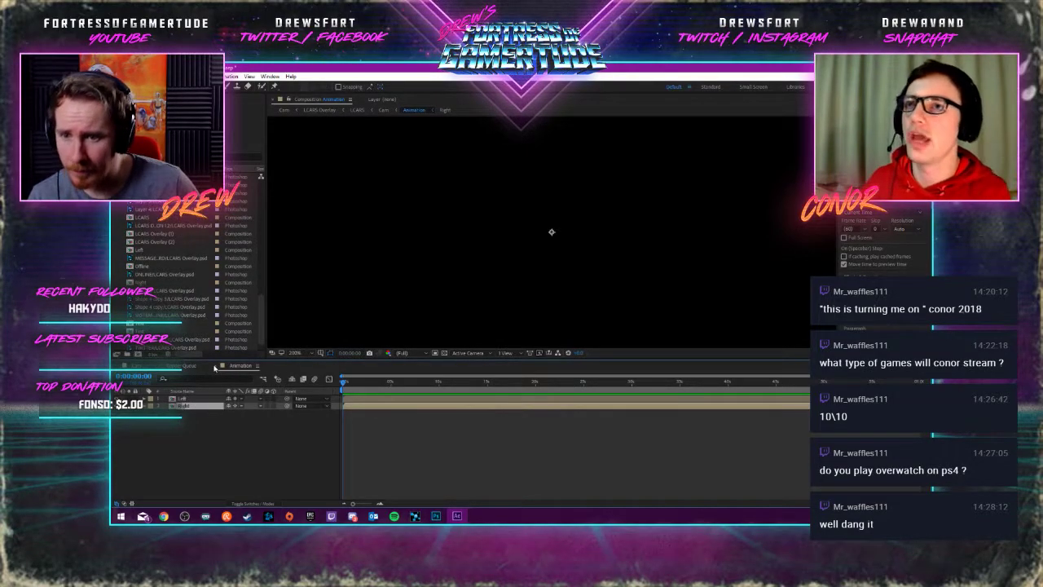
pyautogui.click(216, 366)
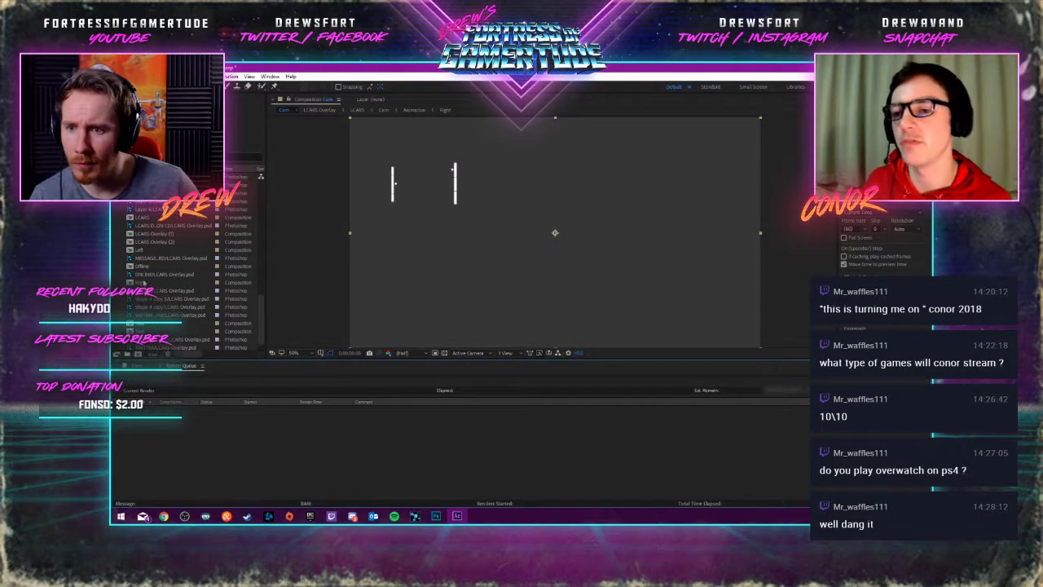
pyautogui.click(139, 364)
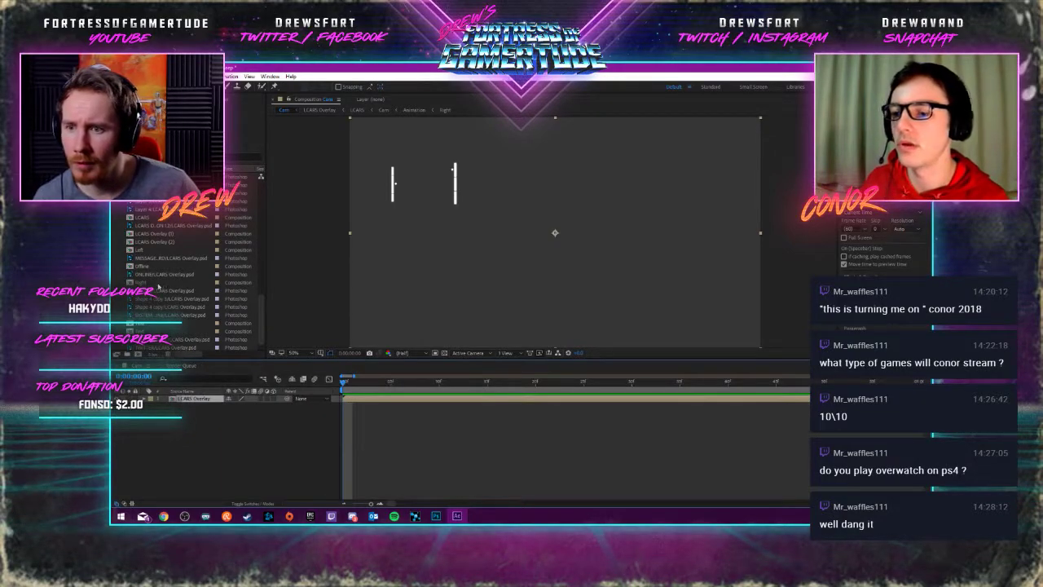
# Add the Left and Right comps to the Cam timeline and delete the LCARS Overlay layer
pyautogui.moveTo(158, 286); pyautogui.dragTo(185, 448)
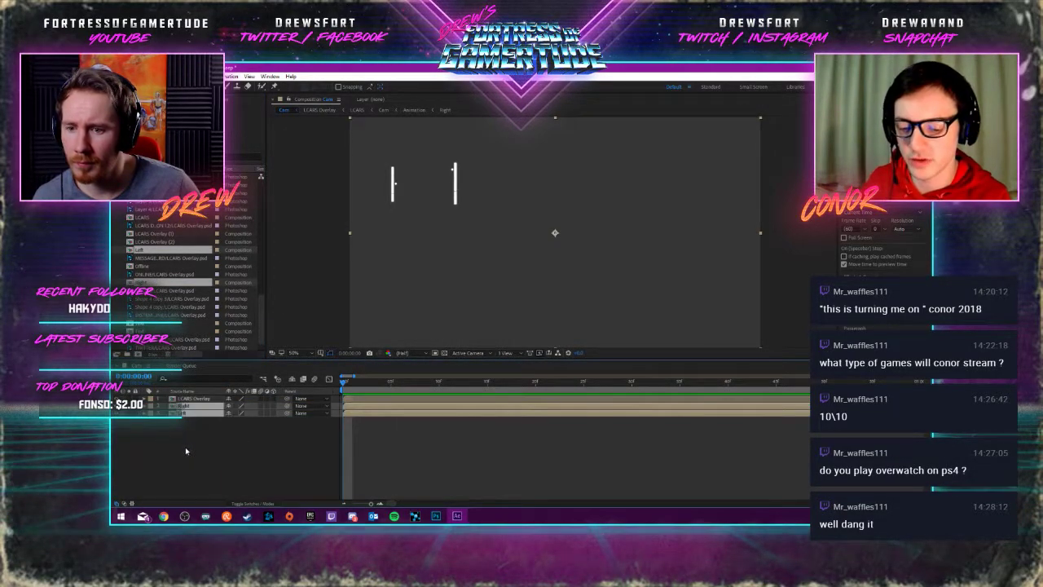
pyautogui.click(246, 444)
pyautogui.click(199, 398)
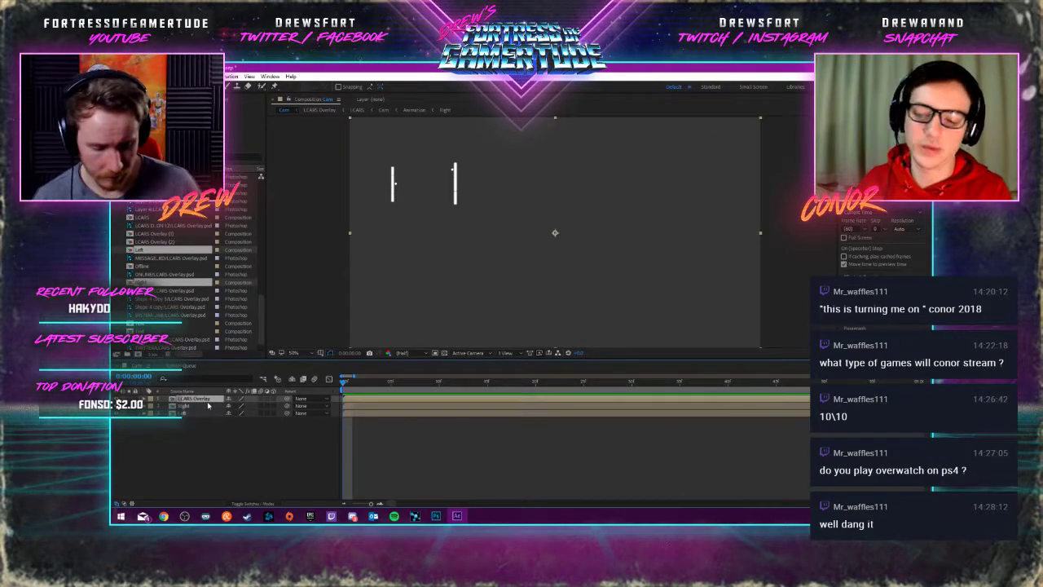
pyautogui.press('Delete')
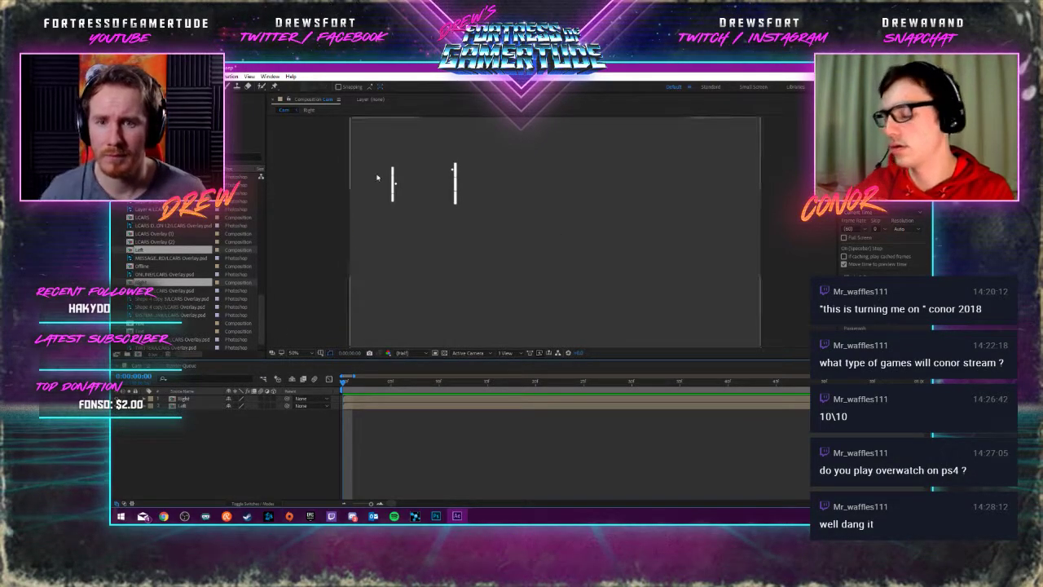
# Stack the Left layer above Right and frame both bracket bars in the viewer
pyautogui.click(193, 407)
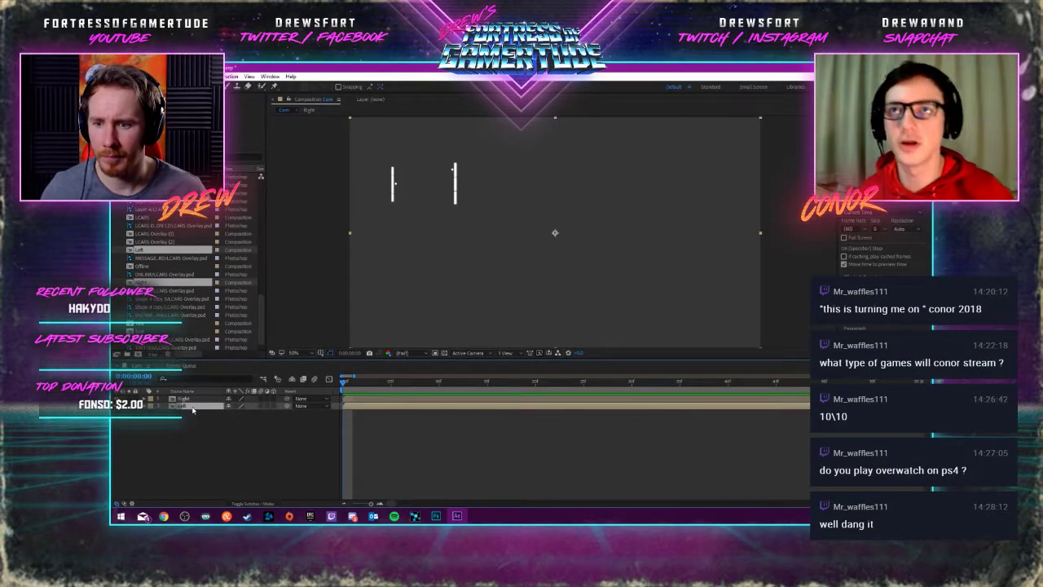
pyautogui.click(196, 399)
pyautogui.moveTo(195, 399); pyautogui.dragTo(164, 404)
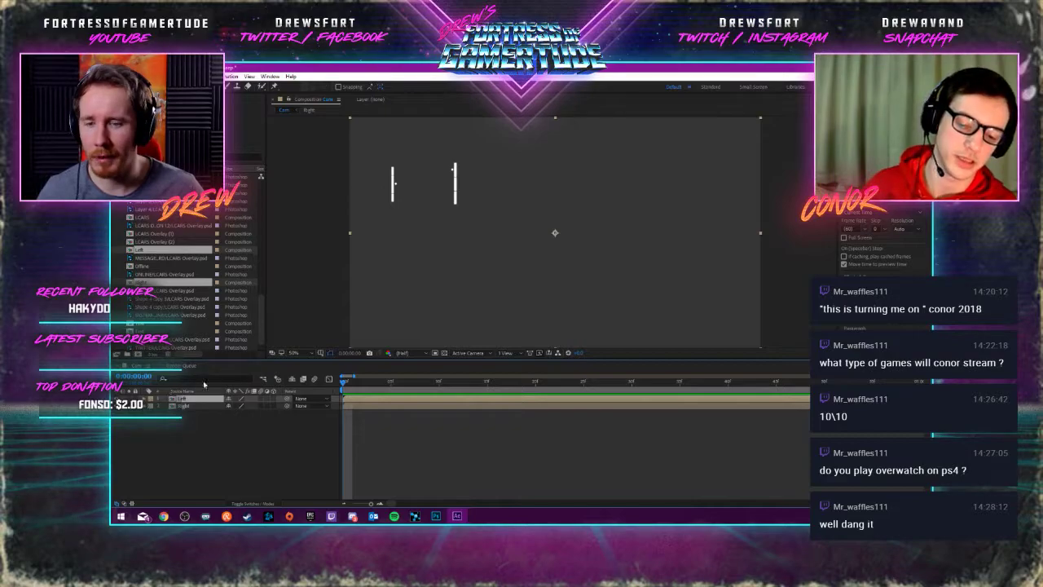
pyautogui.scroll(2, 473, 203)
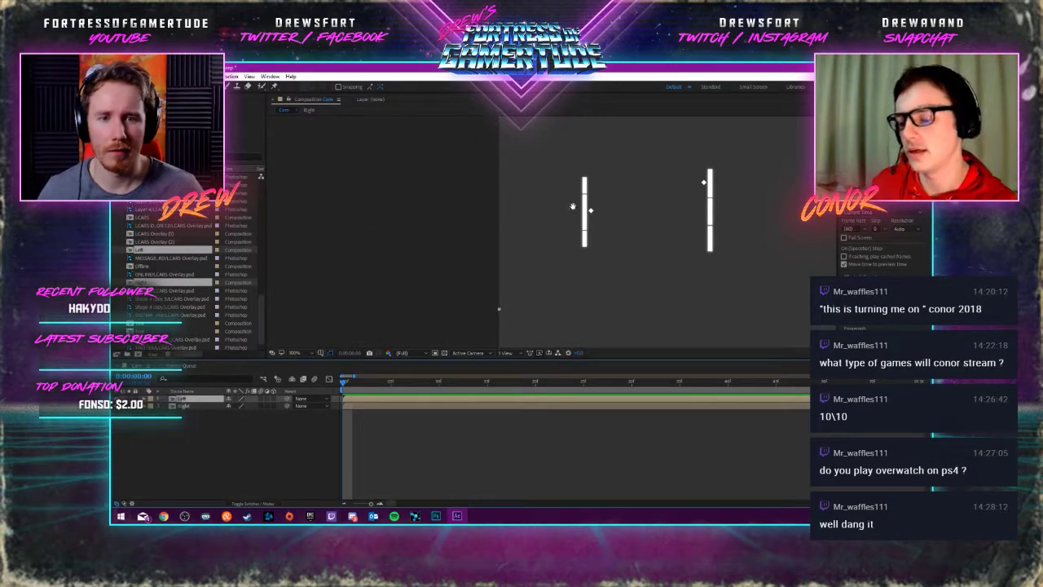
pyautogui.moveTo(572, 206); pyautogui.dragTo(415, 262)
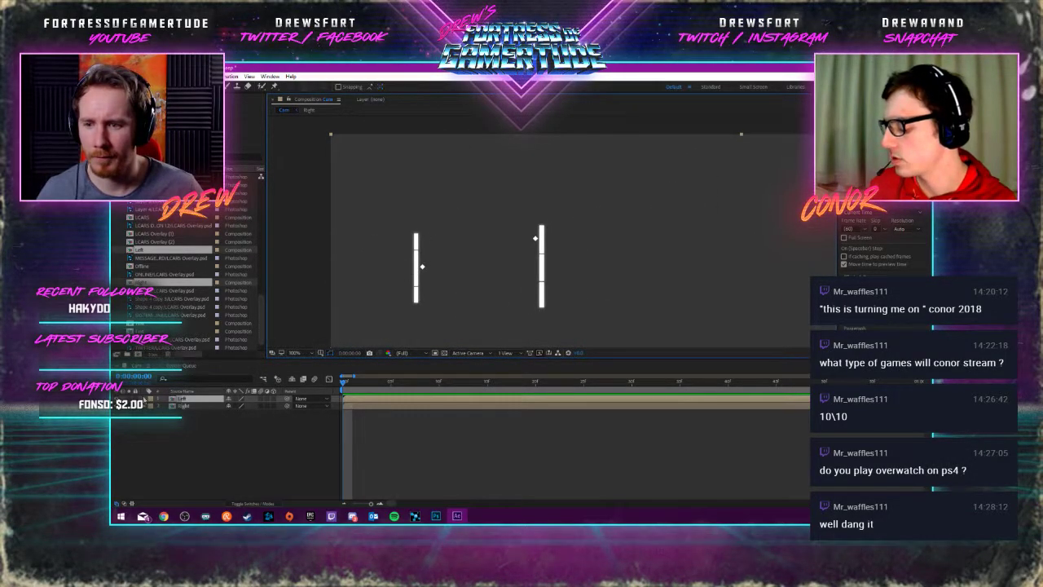
pyautogui.click(159, 401)
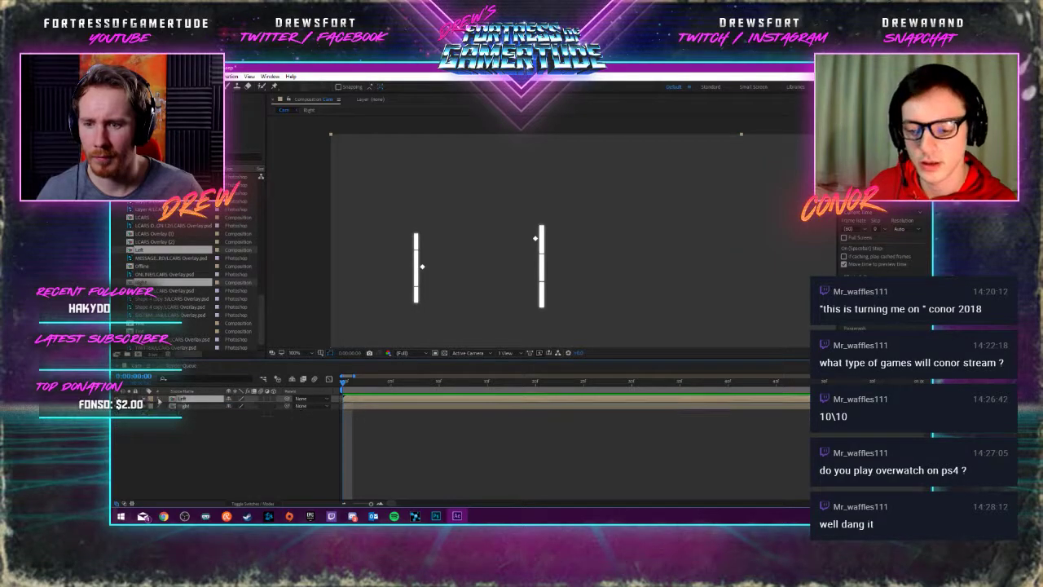
# Open the Left precomp with Box 1-3 and Diamond, then twirl open the Diamond layer
pyautogui.doubleClick(193, 400)
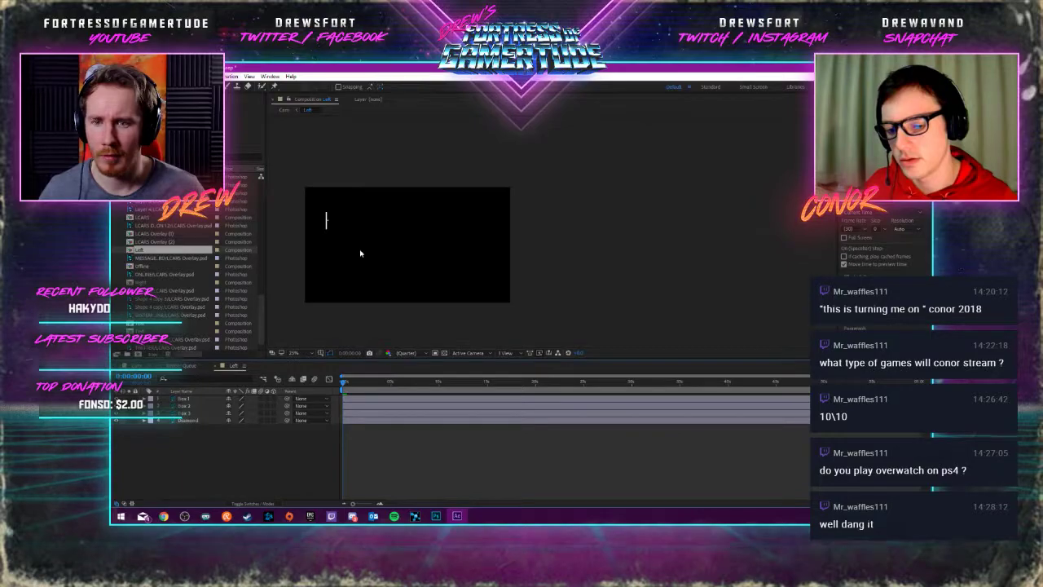
pyautogui.scroll(4, 335, 232)
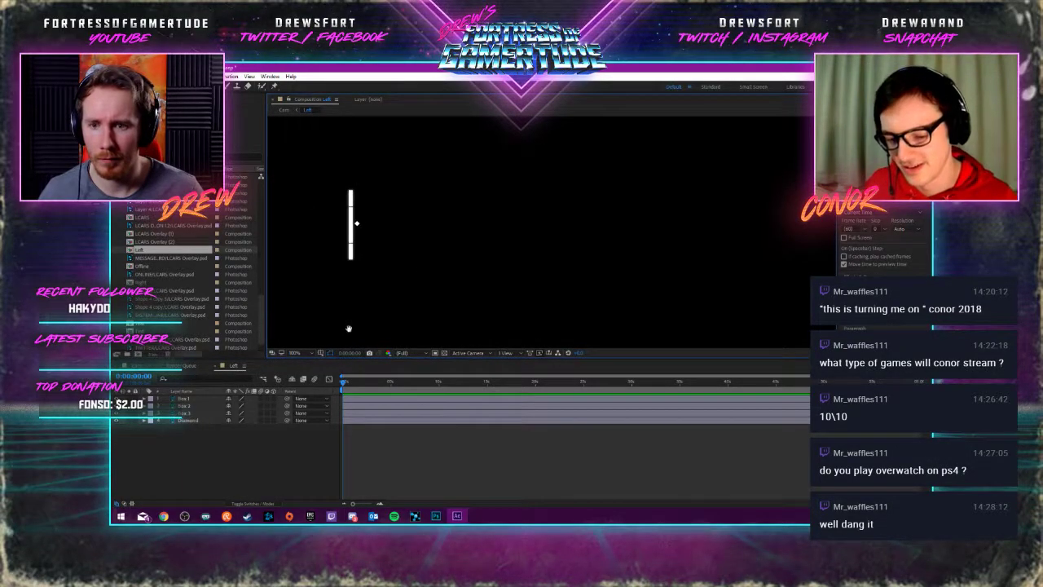
pyautogui.click(189, 420)
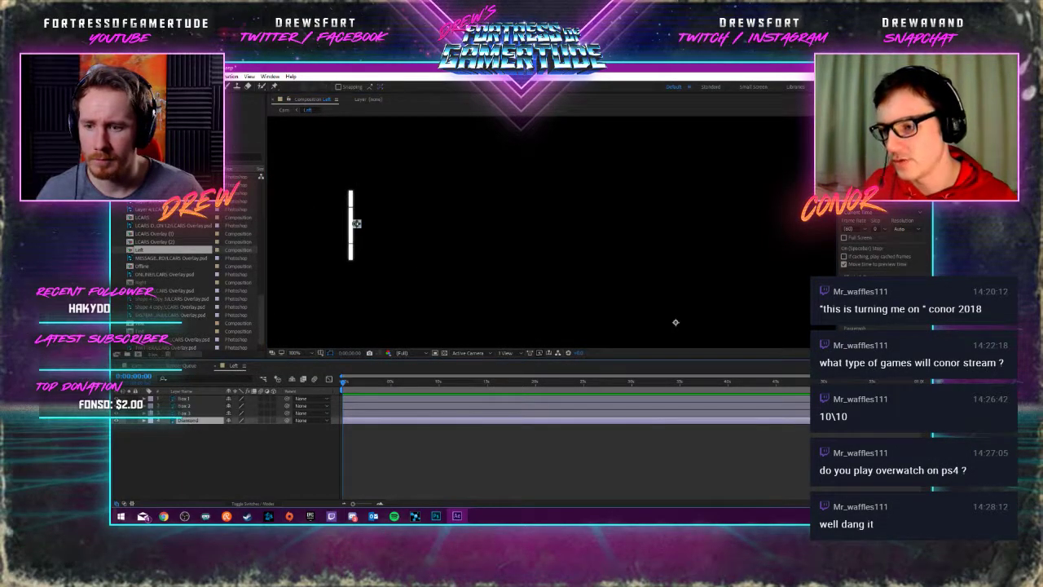
pyautogui.keyDown('shift'); pyautogui.click(197, 398); pyautogui.keyUp('shift')
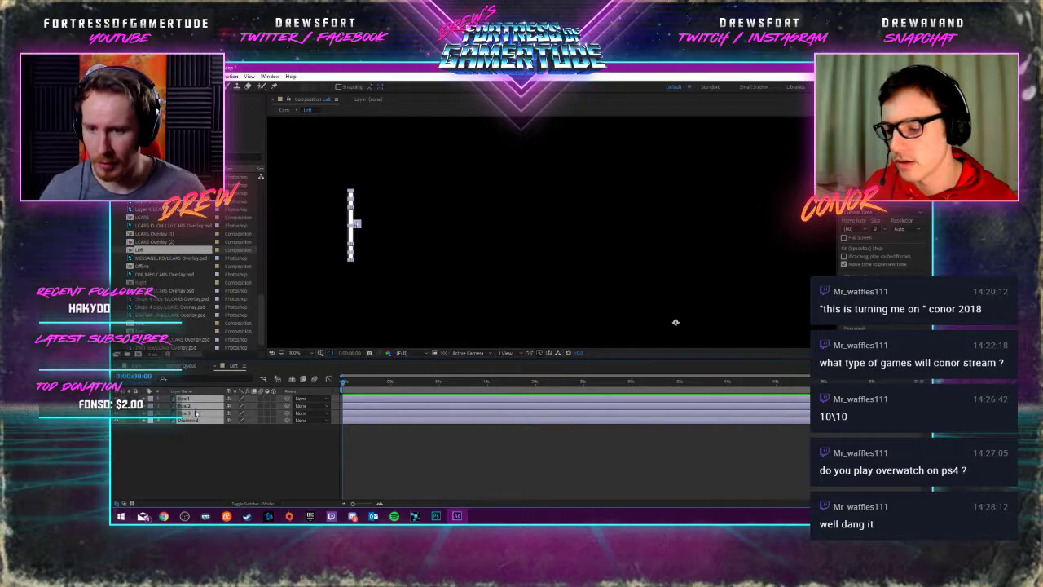
pyautogui.moveTo(196, 413); pyautogui.dragTo(192, 449)
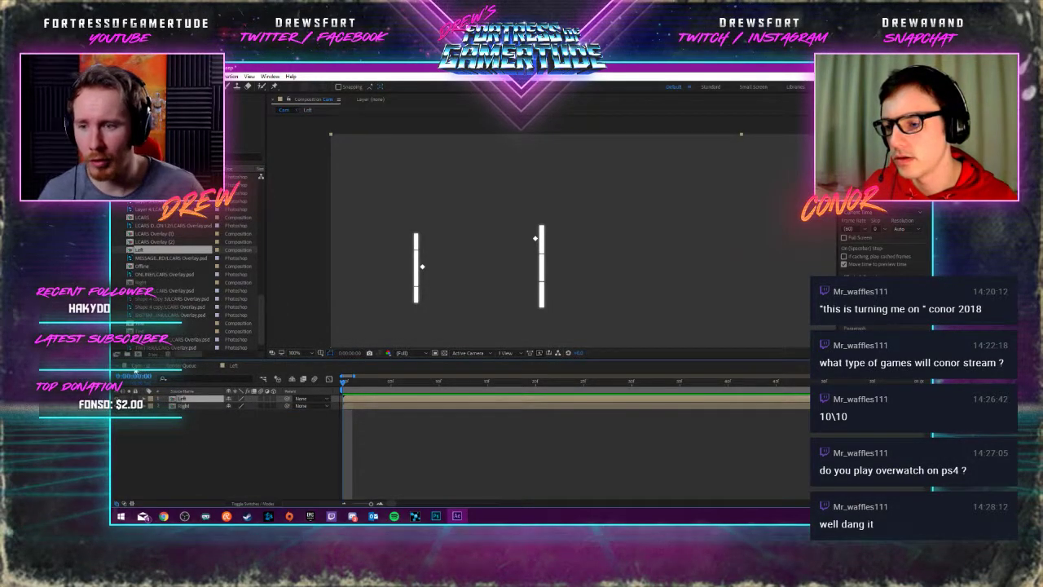
pyautogui.click(233, 366)
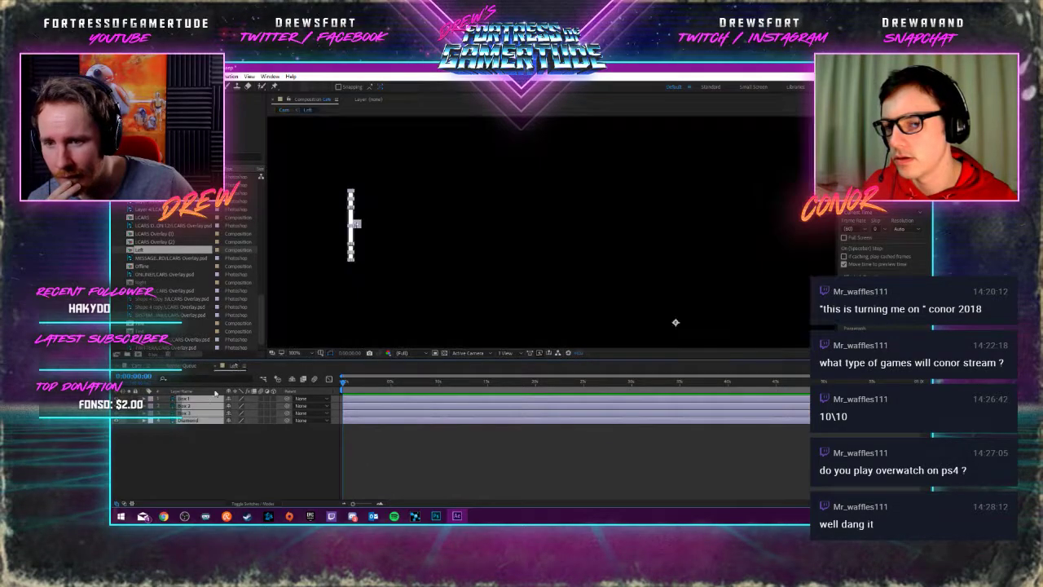
pyautogui.click(188, 366)
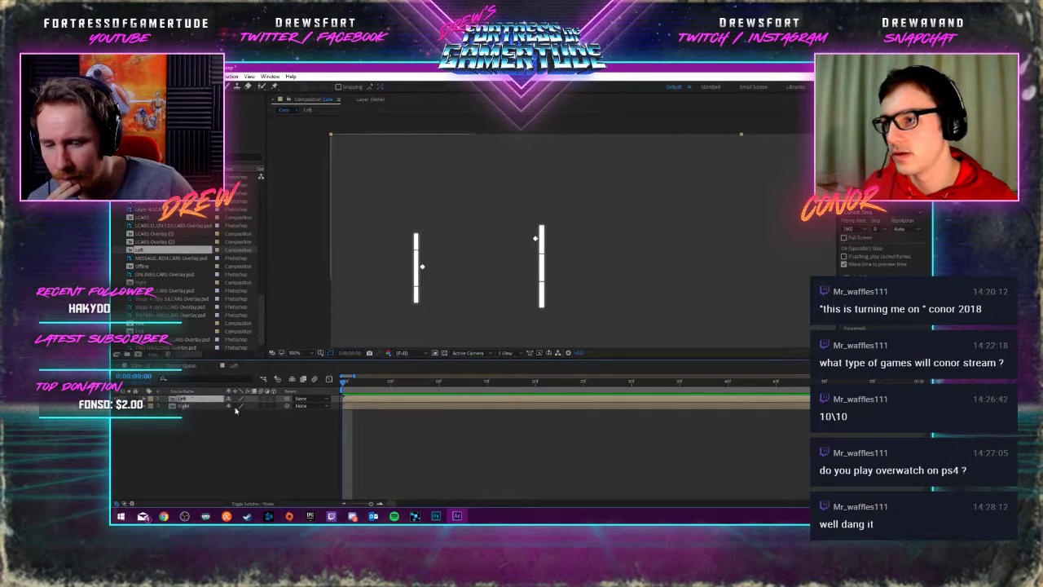
pyautogui.click(234, 366)
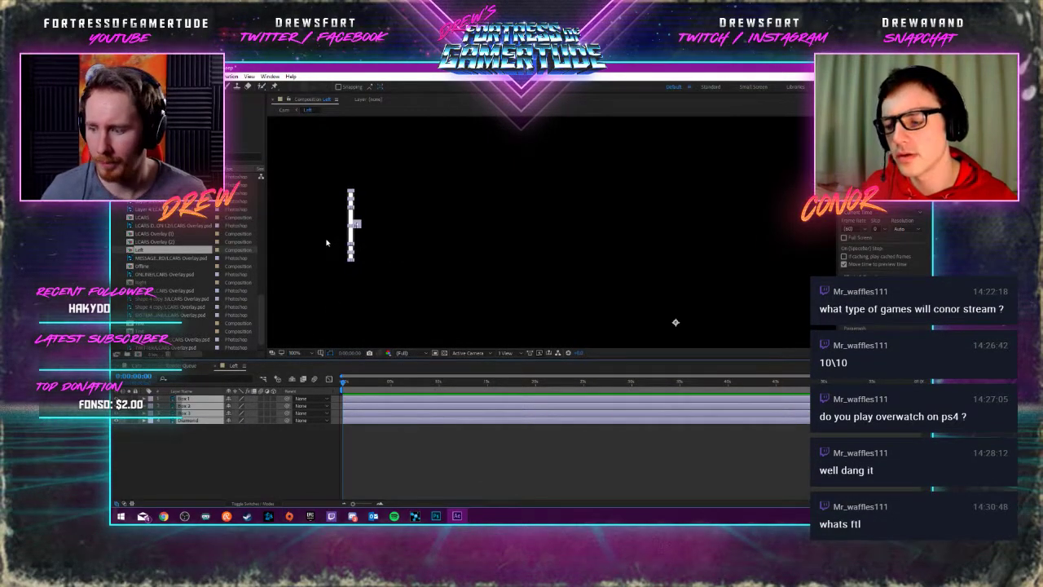
pyautogui.scroll(2, 321, 234)
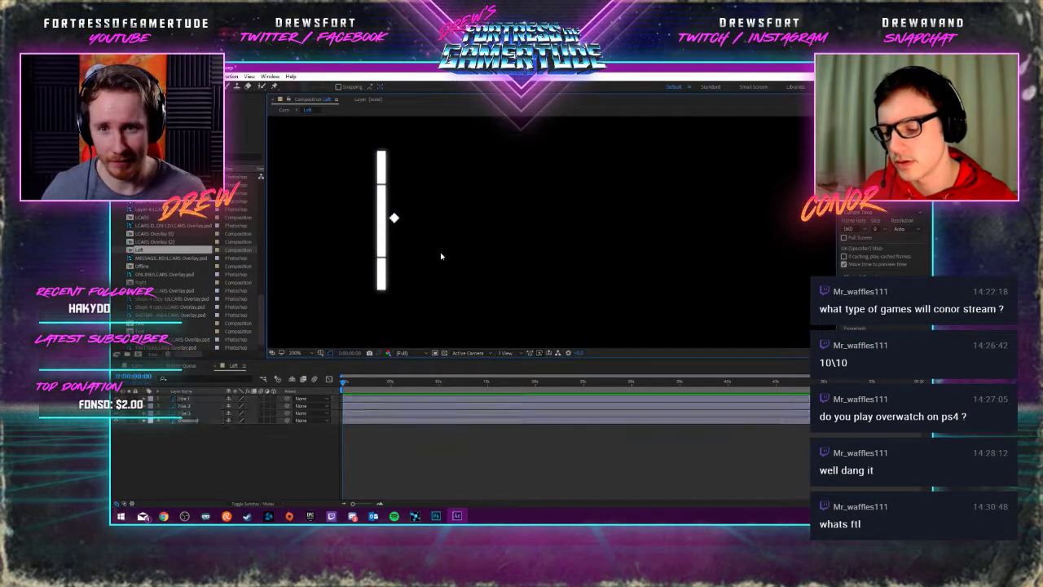
pyautogui.click(194, 419)
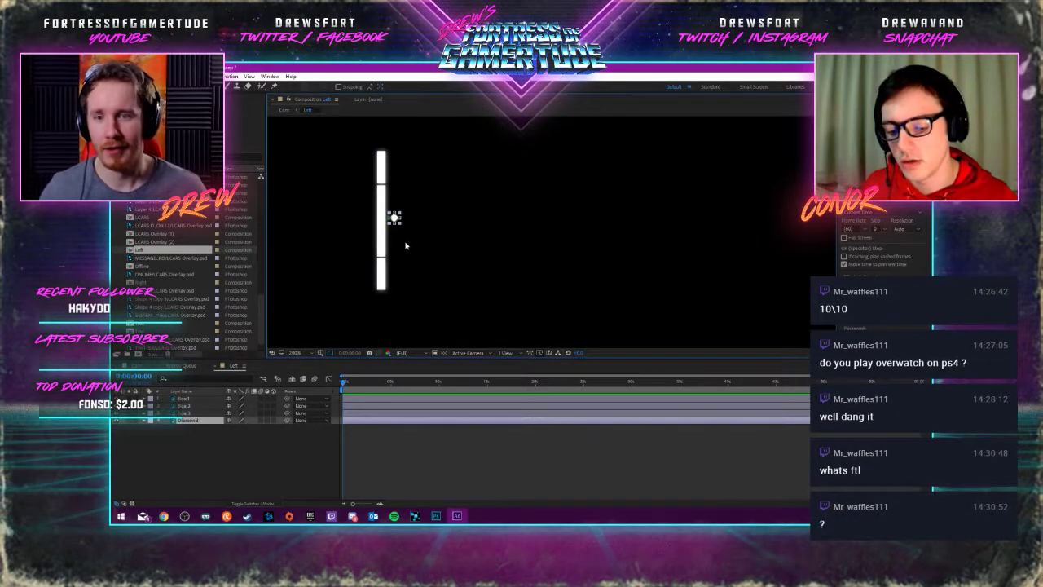
pyautogui.click(145, 420)
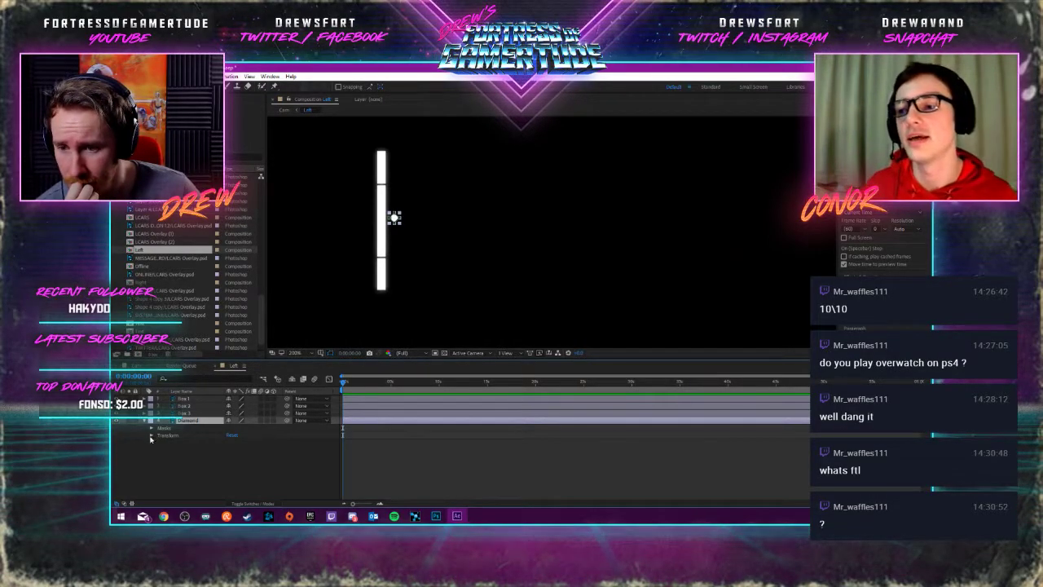
# Enable Position keyframing on the Diamond, set its start position and centre its anchor point
pyautogui.click(152, 436)
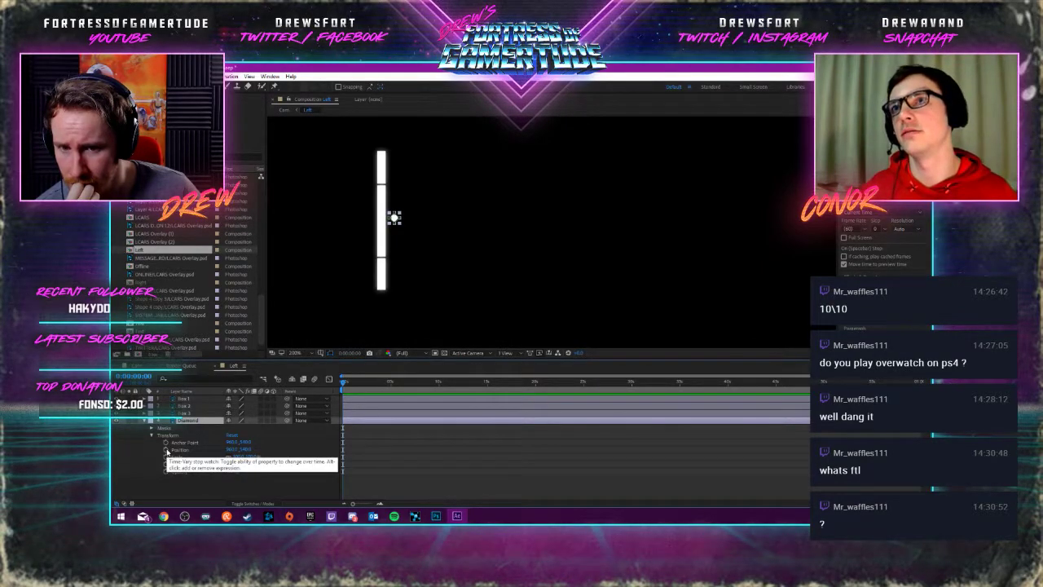
pyautogui.click(167, 450)
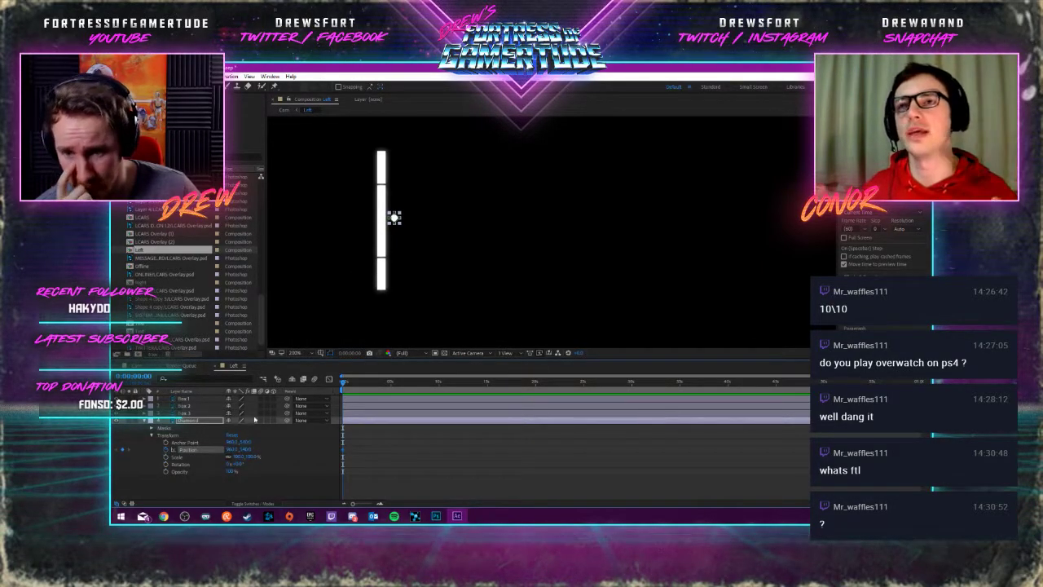
pyautogui.moveTo(245, 449); pyautogui.dragTo(277, 448)
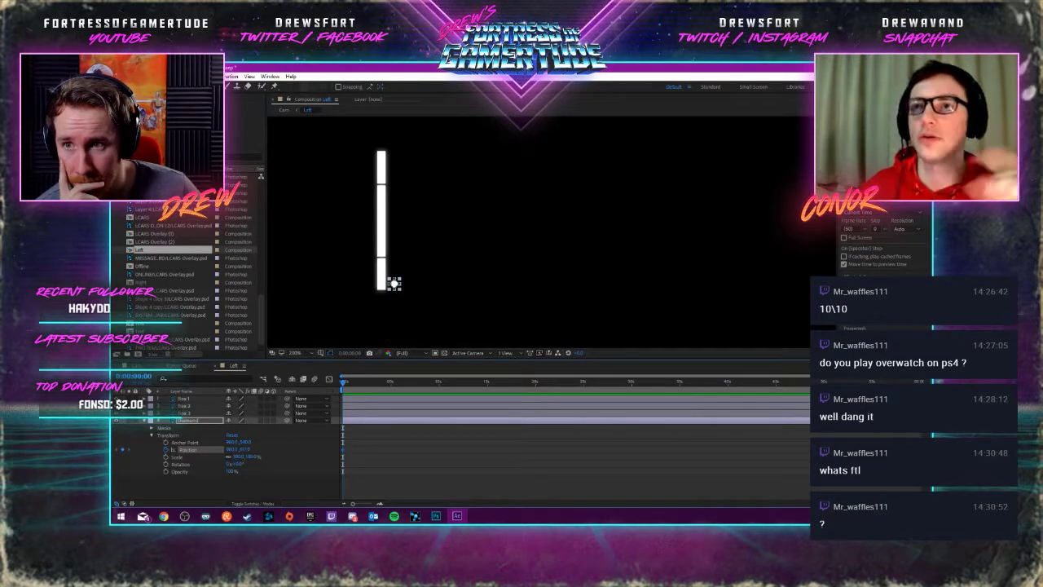
pyautogui.hotkey('ctrl', 'alt', 'Home')
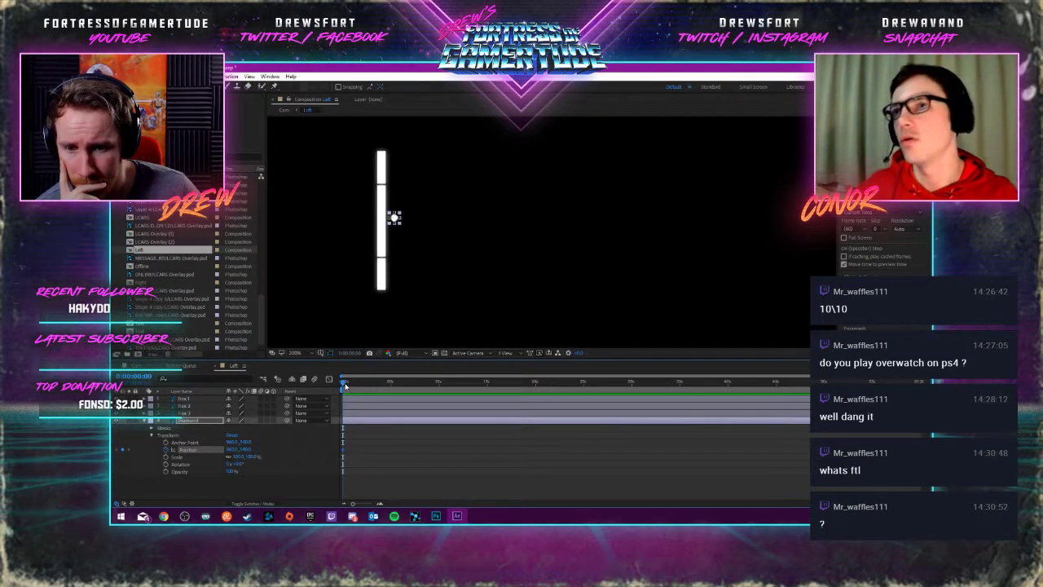
pyautogui.moveTo(349, 385); pyautogui.dragTo(389, 386)
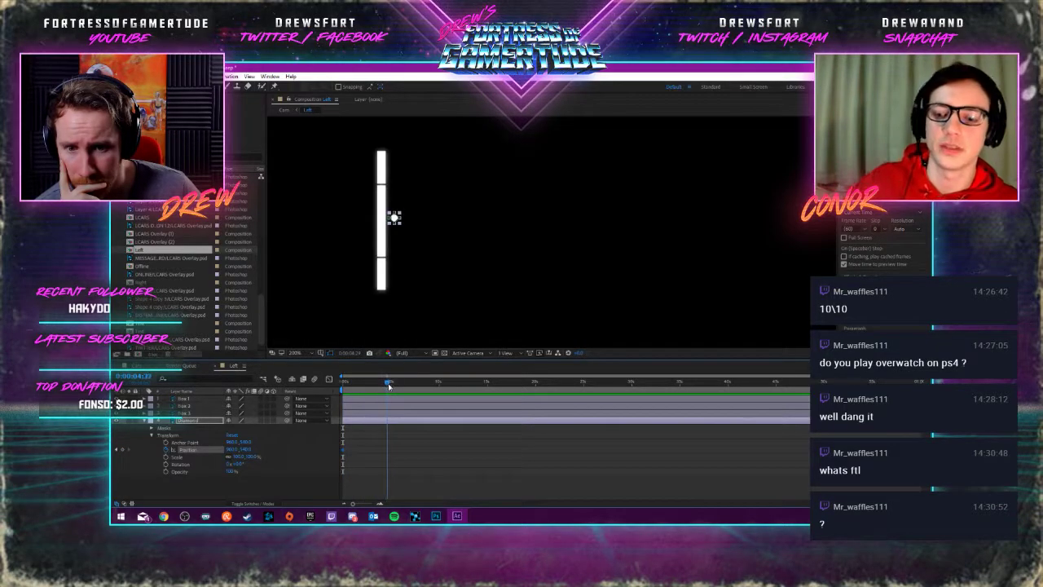
pyautogui.press('Home')
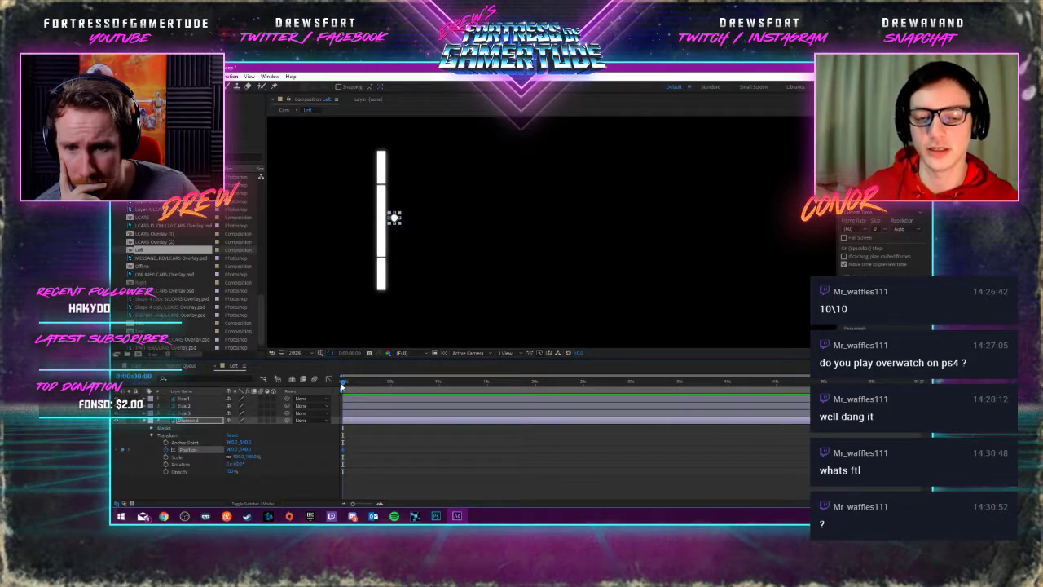
# At one second, keyframe the diamond further down the left bar
pyautogui.scroll(4, 365, 380)
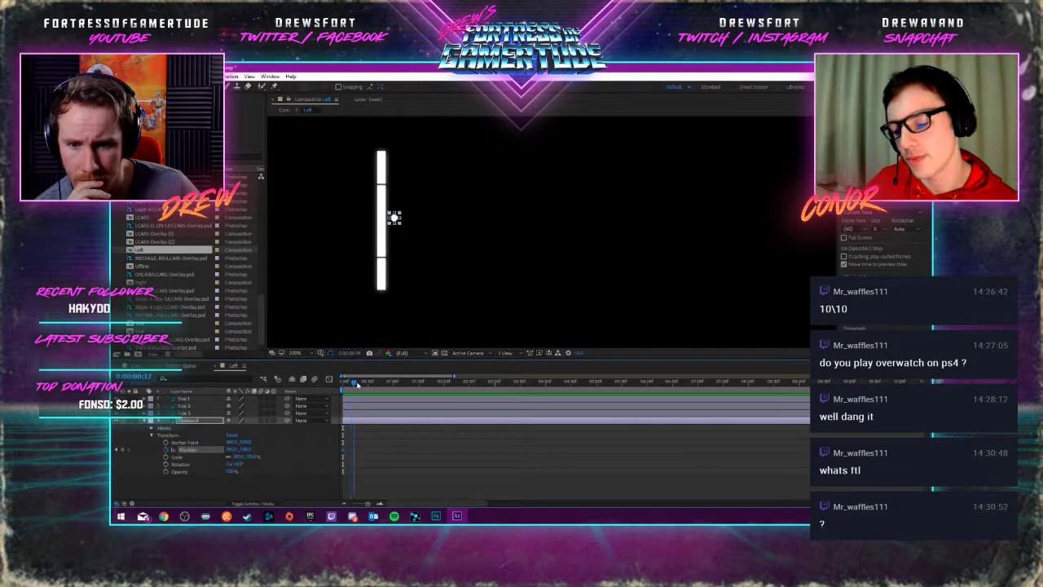
pyautogui.moveTo(356, 384); pyautogui.dragTo(376, 381)
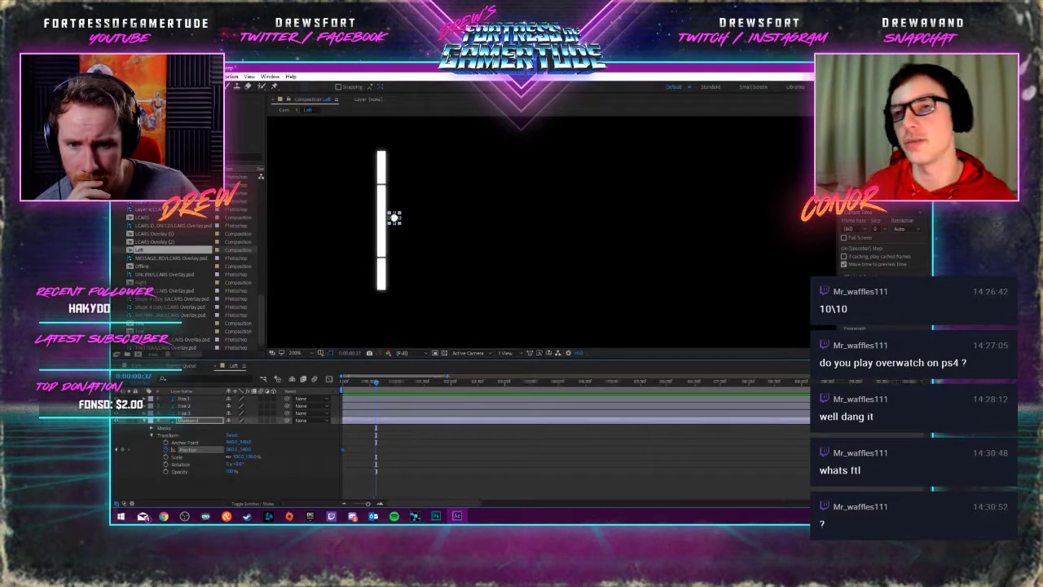
pyautogui.scroll(2, 376, 383)
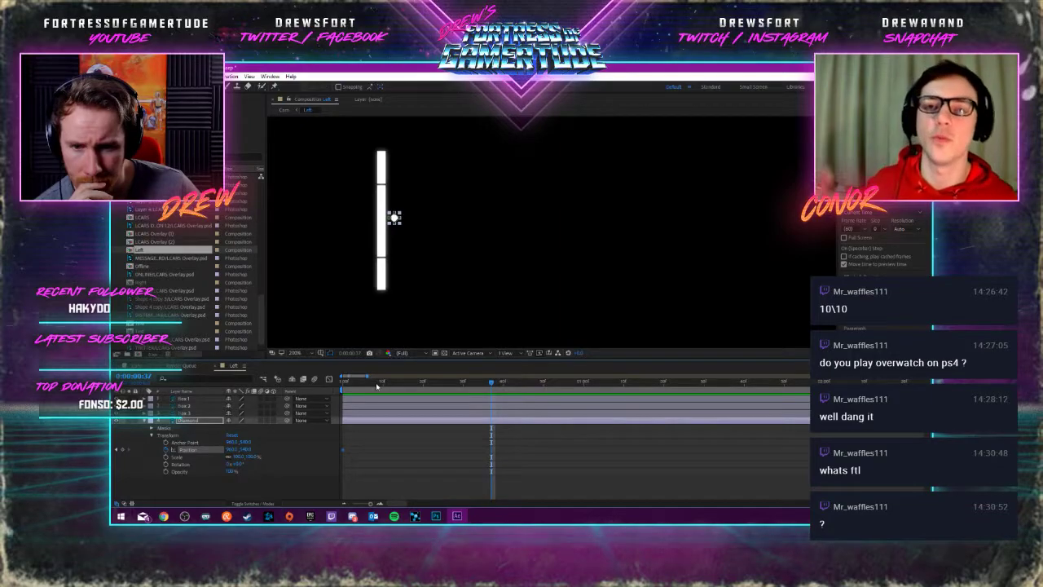
pyautogui.click(377, 385)
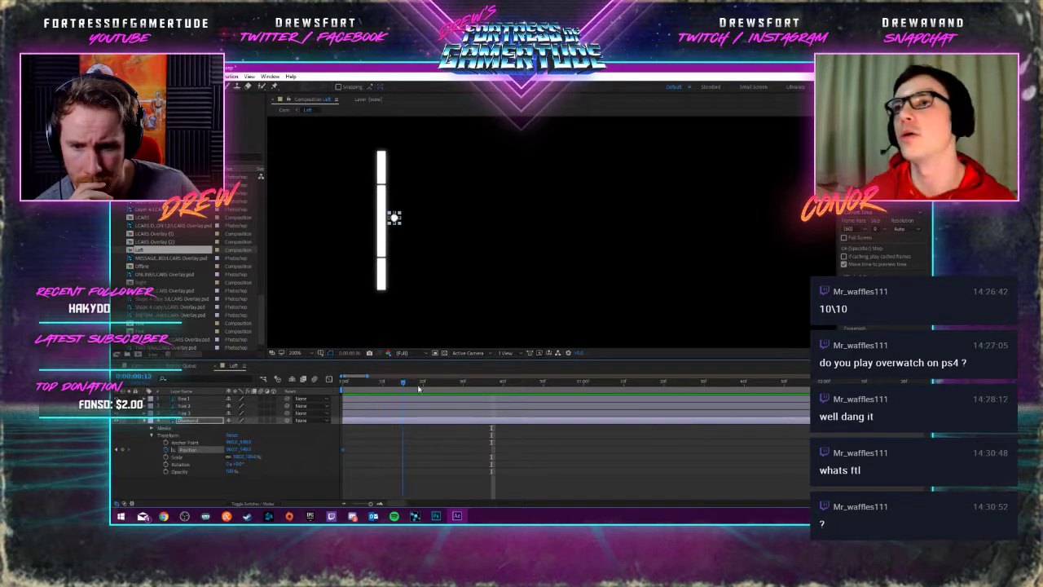
pyautogui.moveTo(419, 389); pyautogui.dragTo(582, 385)
pyautogui.moveTo(492, 449); pyautogui.dragTo(583, 449)
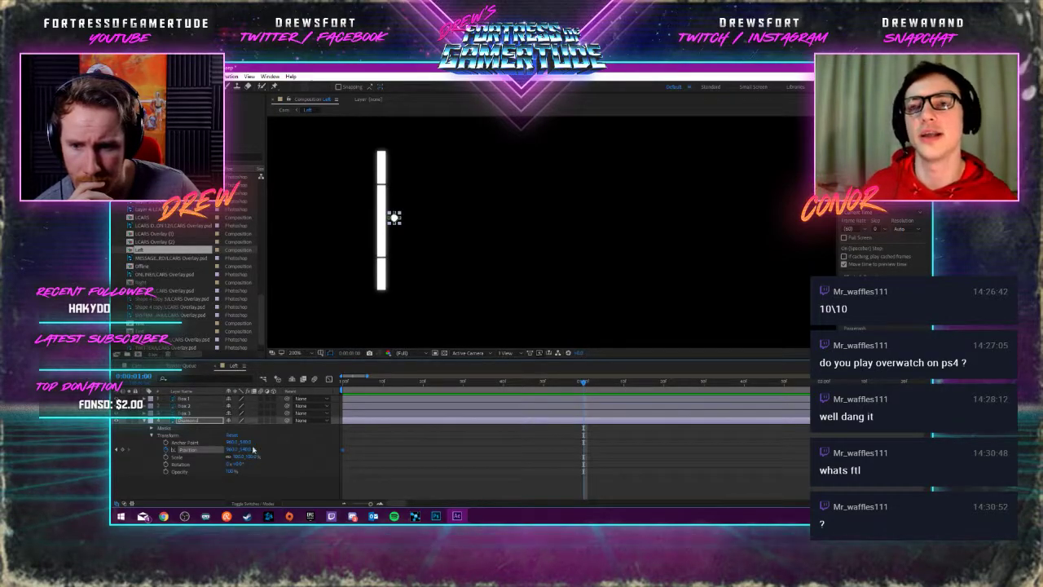
pyautogui.moveTo(393, 218); pyautogui.dragTo(394, 233)
pyautogui.moveTo(394, 271); pyautogui.dragTo(393, 283)
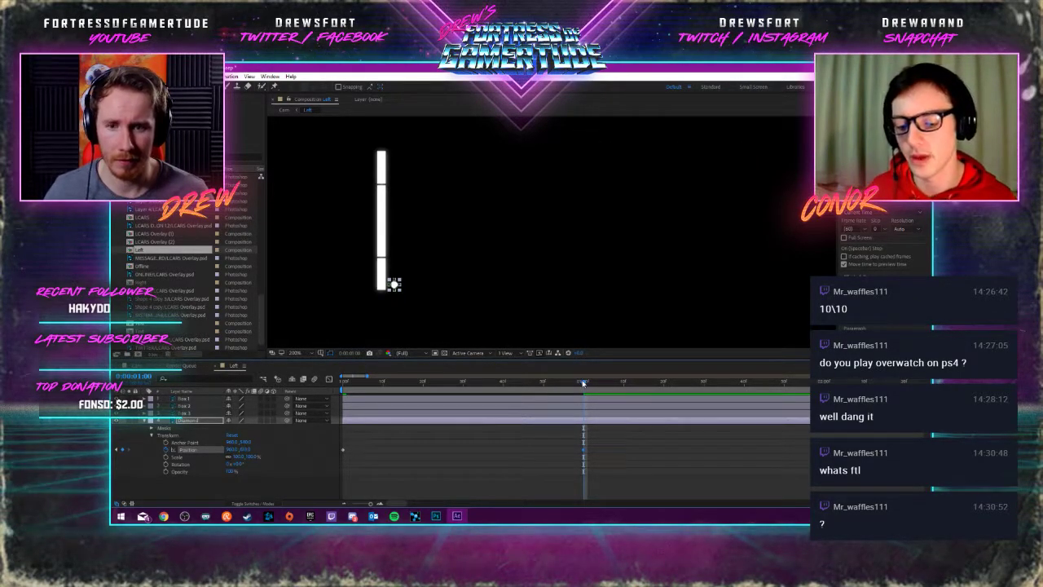
pyautogui.moveTo(580, 382); pyautogui.dragTo(392, 382)
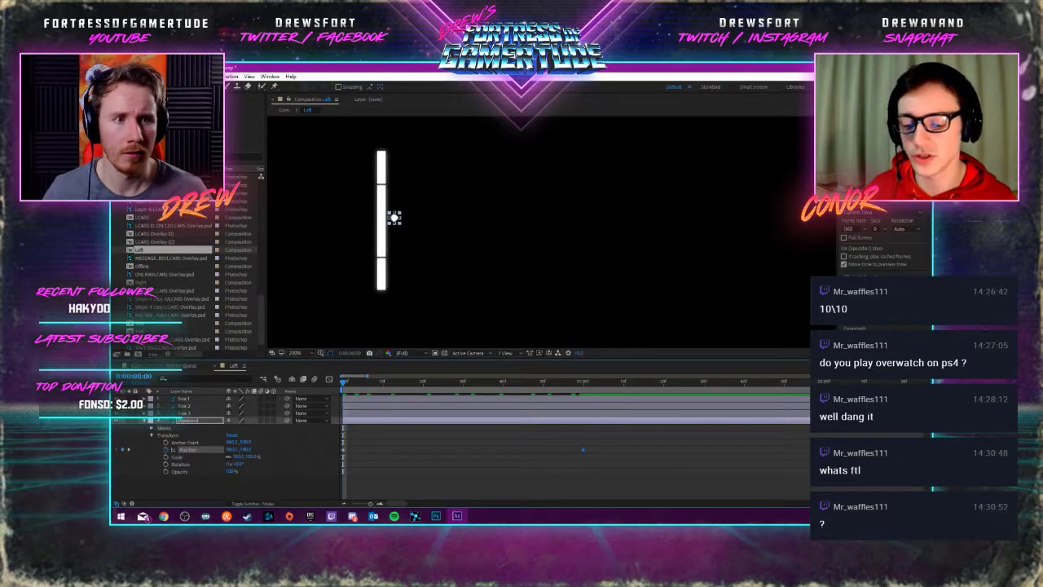
# Preview the diamond's slide and step through its Position keyframes from the start
pyautogui.press('space')
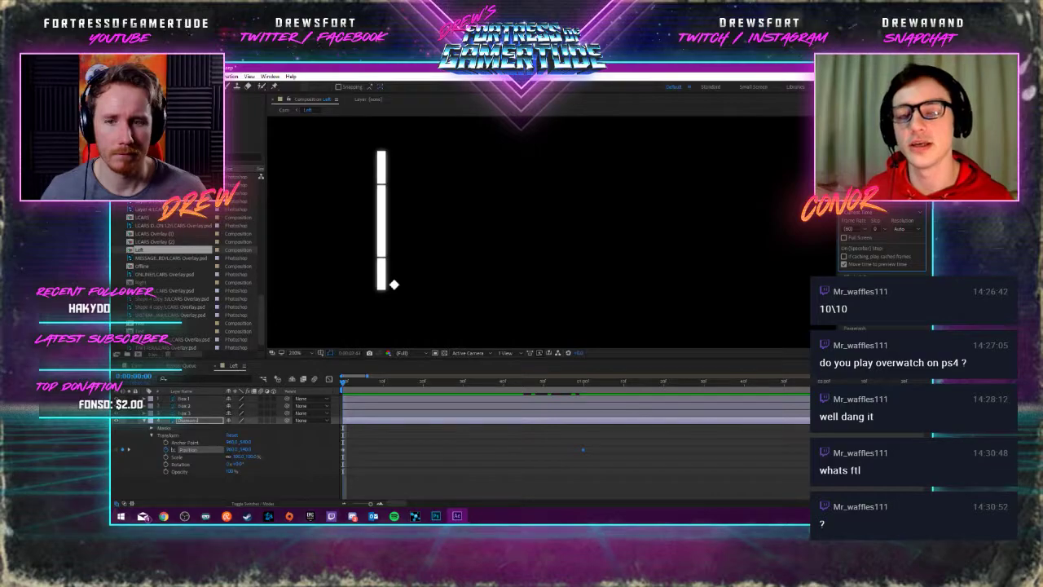
pyautogui.press('space')
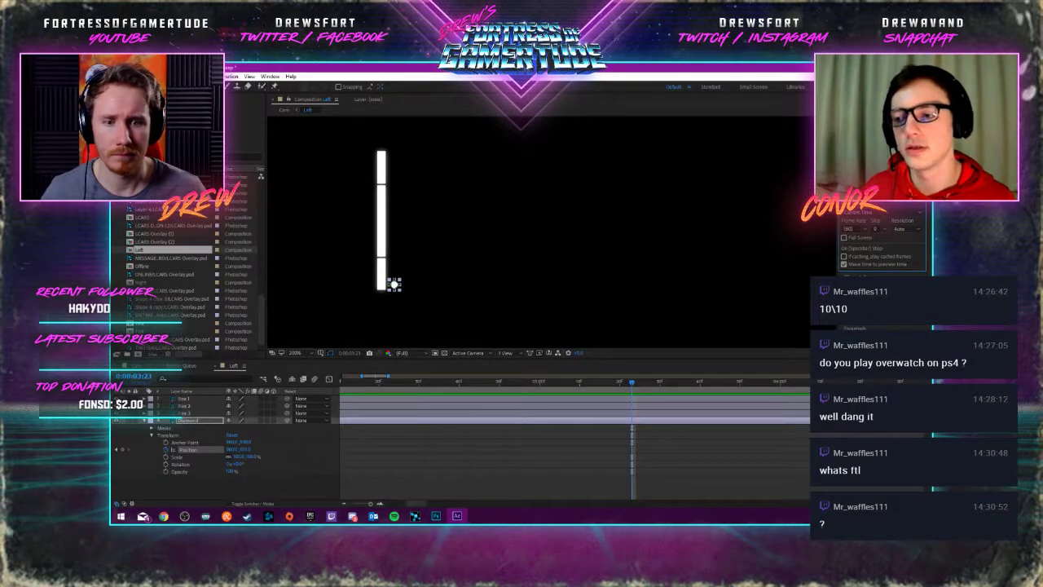
pyautogui.press('space')
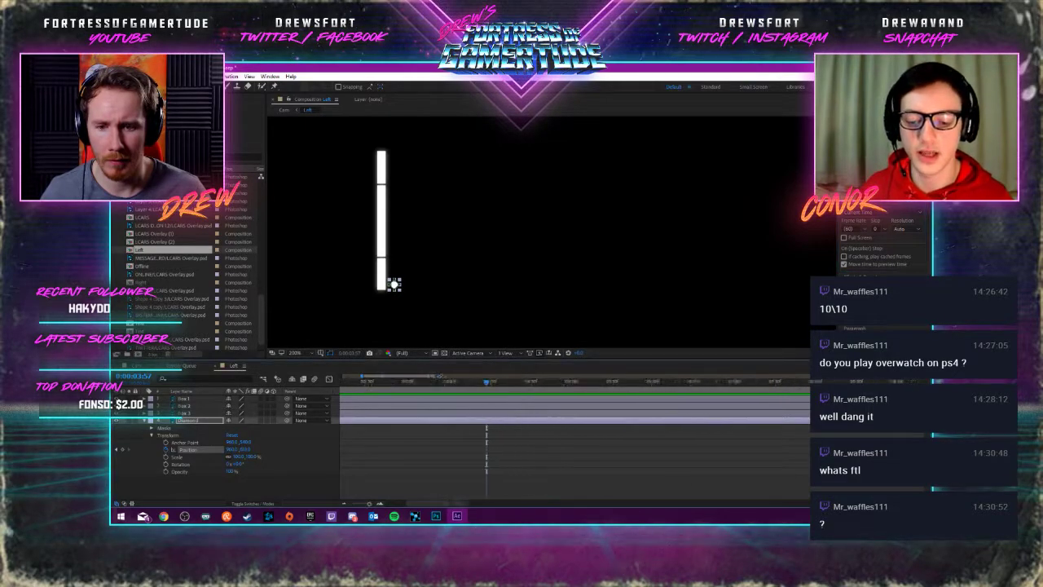
pyautogui.moveTo(391, 381); pyautogui.dragTo(364, 382)
pyautogui.press('Home')
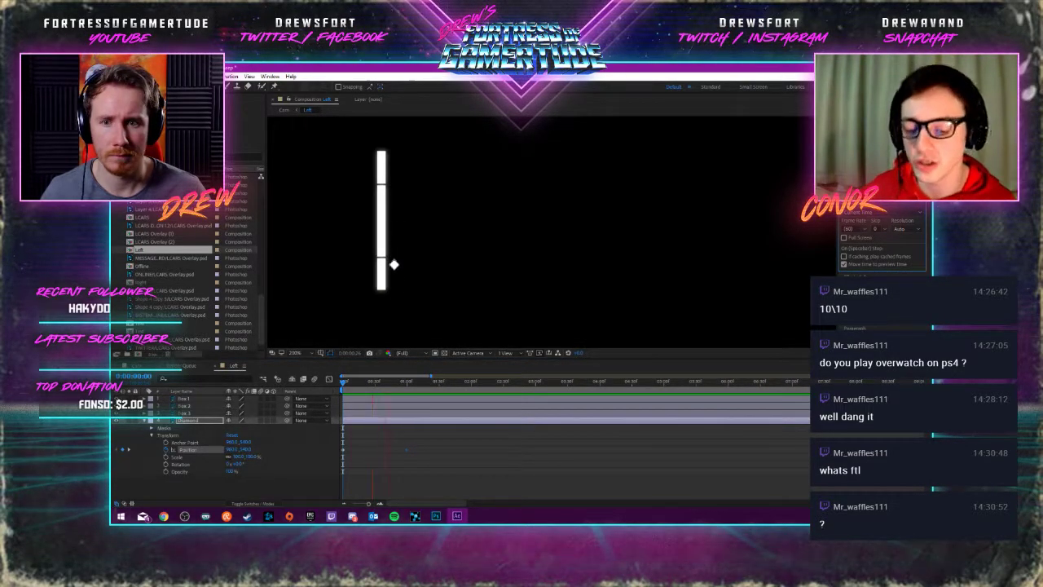
pyautogui.press('k')
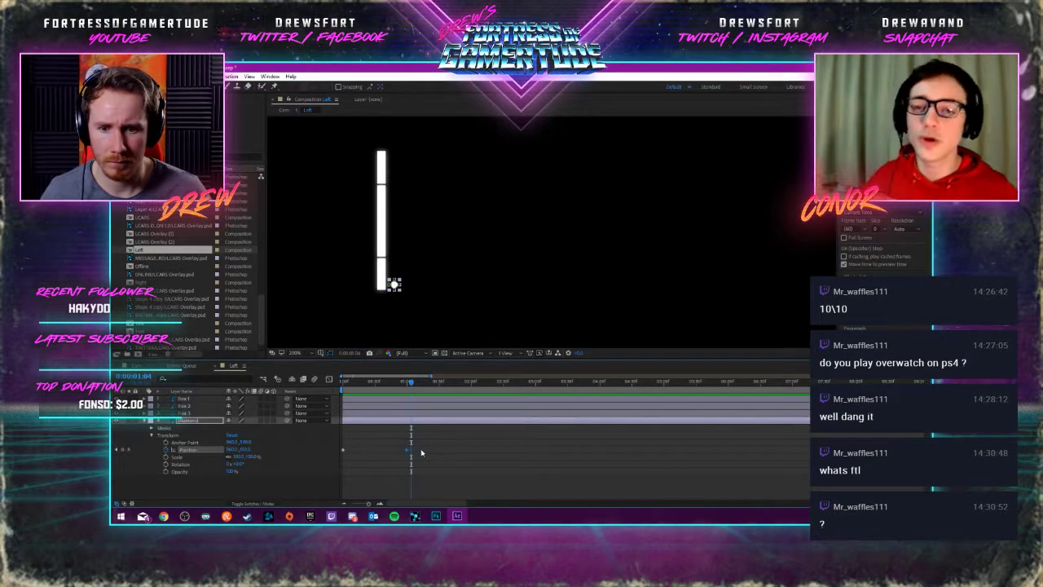
# Keyframe the diamond back up the bar, adjusting it again around 0:00:04:29
pyautogui.press('space')
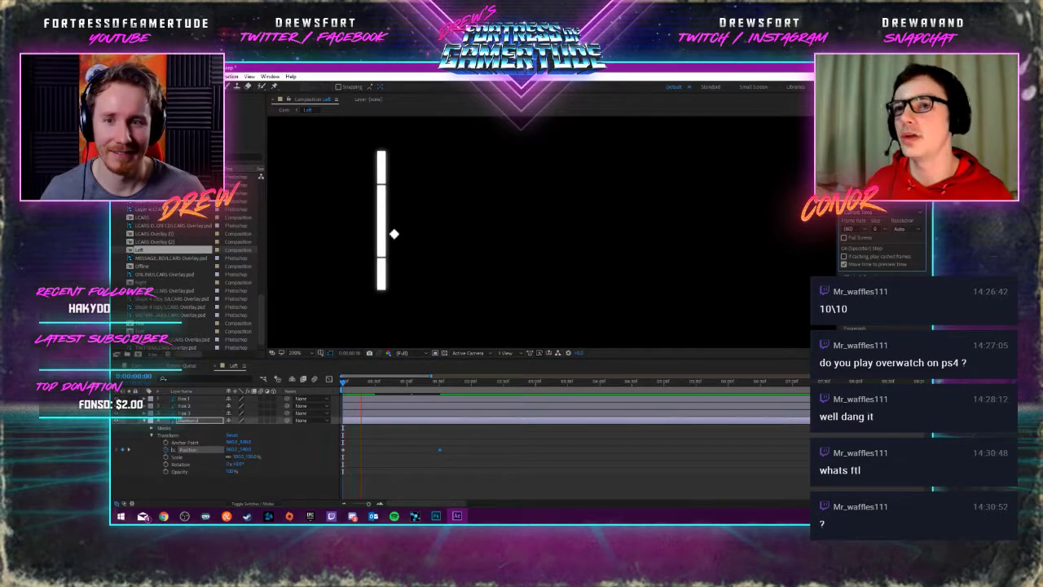
pyautogui.click(435, 389)
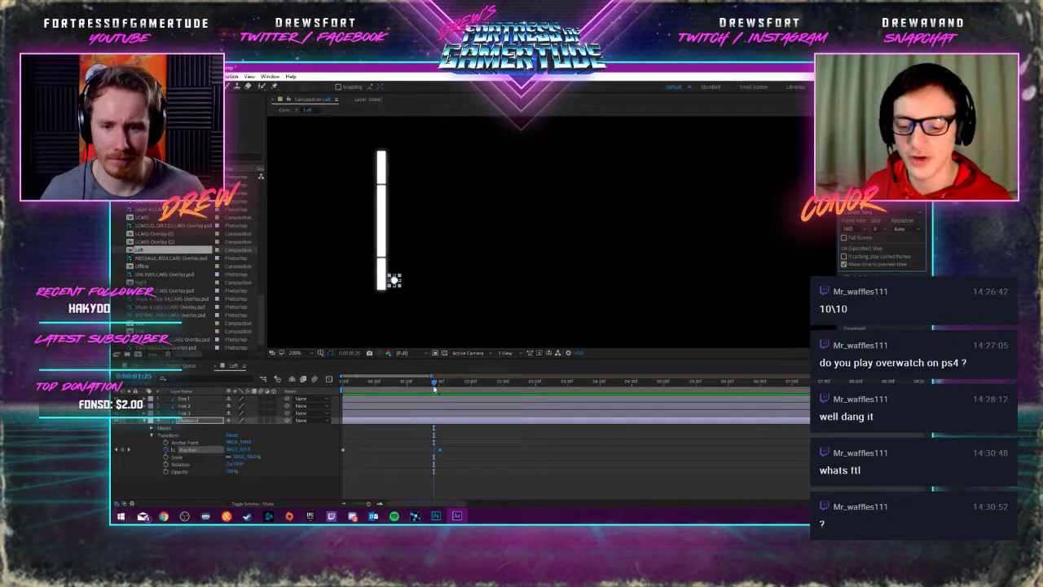
pyautogui.moveTo(434, 386); pyautogui.dragTo(531, 388)
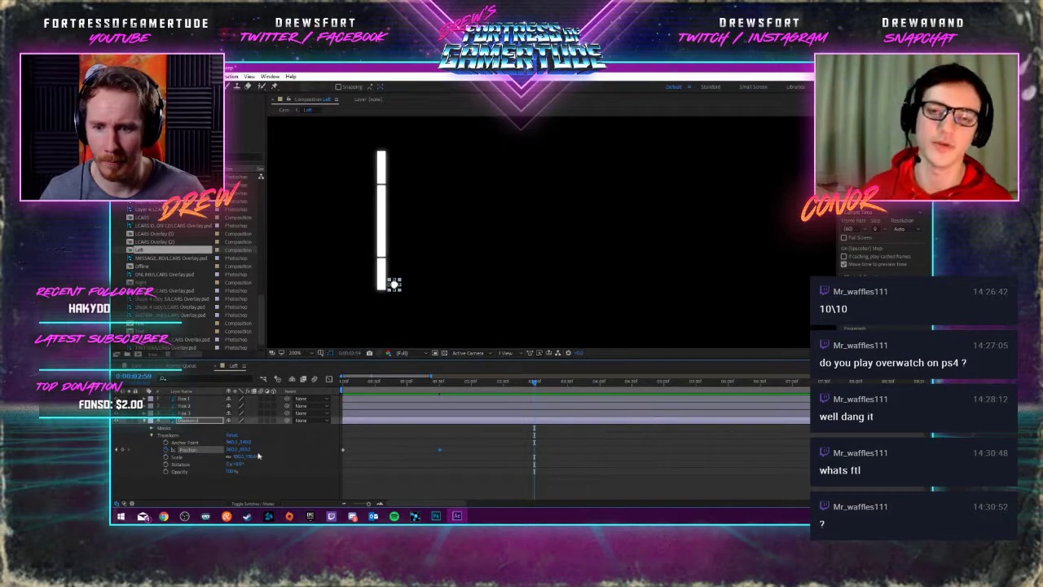
pyautogui.moveTo(394, 284); pyautogui.dragTo(394, 227)
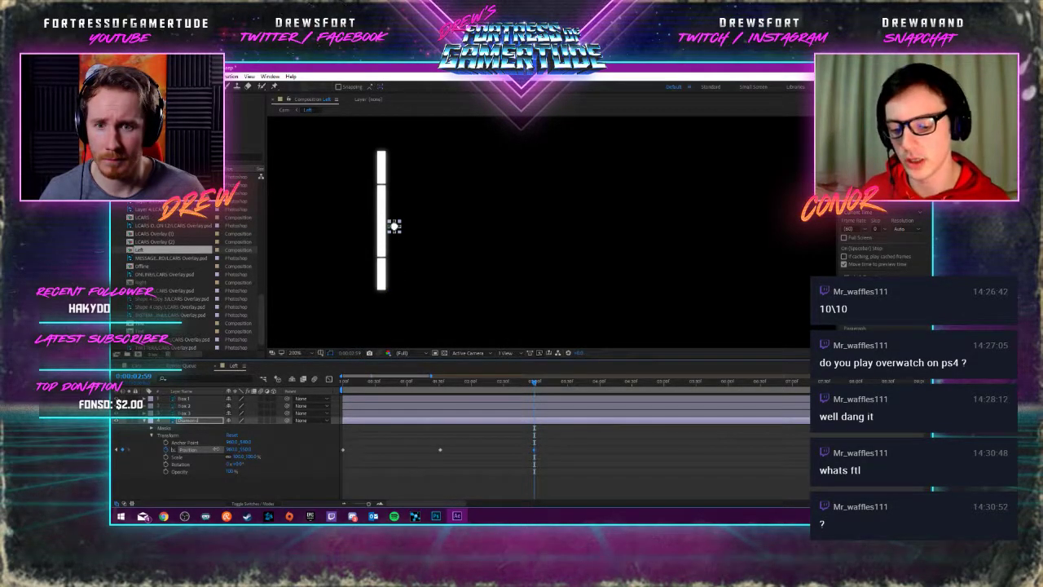
pyautogui.moveTo(536, 383); pyautogui.dragTo(634, 391)
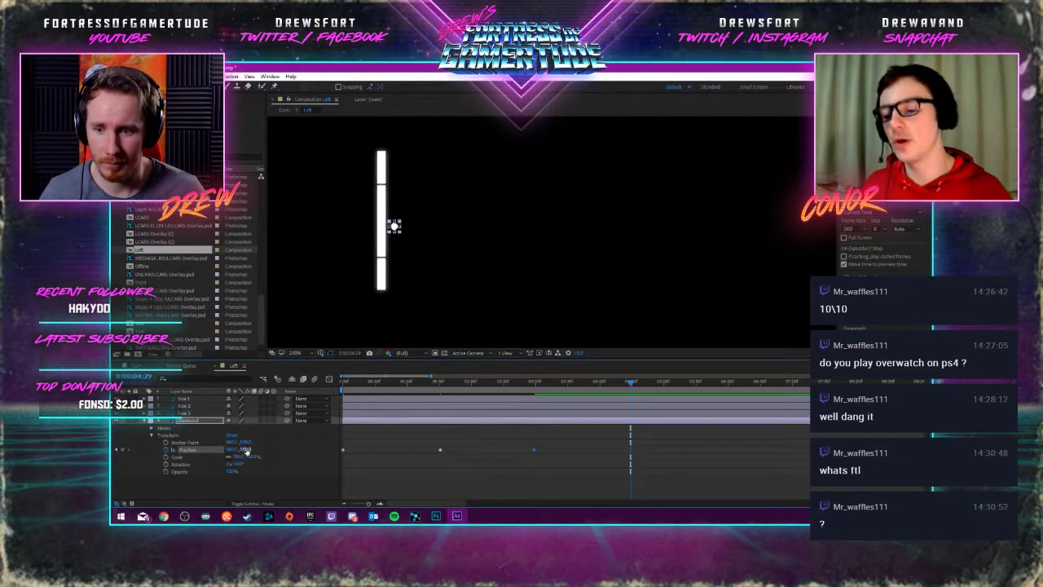
pyautogui.moveTo(394, 226); pyautogui.dragTo(395, 232)
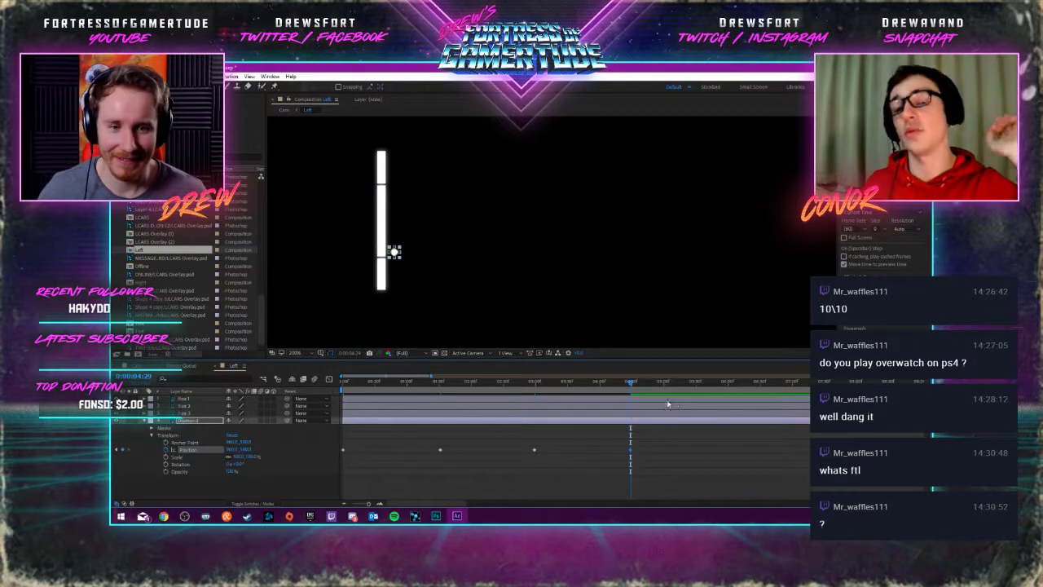
# Raise the diamond at a later keyframe, play back the animation and select the Position keyframes
pyautogui.moveTo(633, 386); pyautogui.dragTo(731, 387)
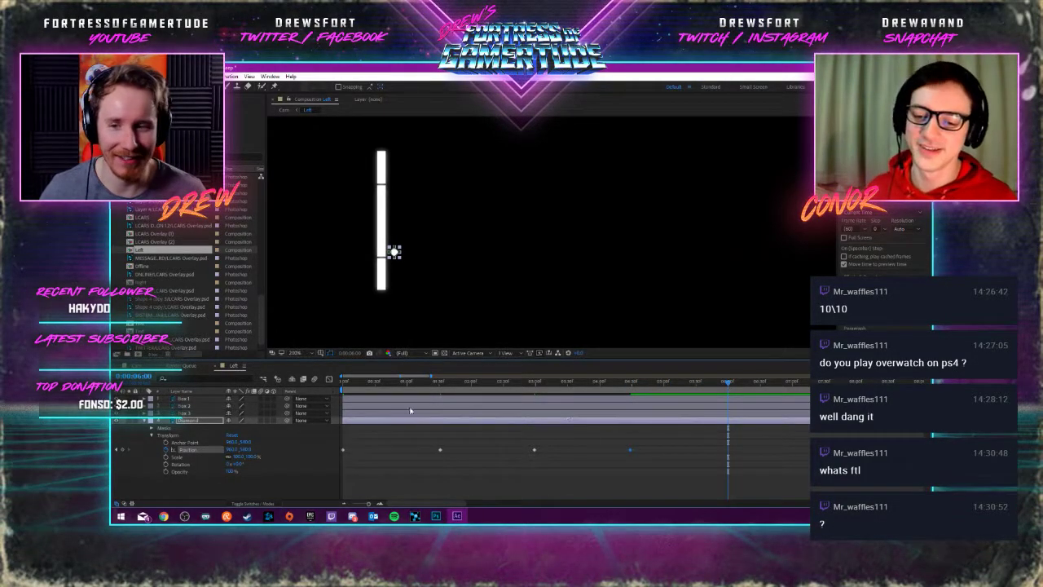
pyautogui.moveTo(243, 449); pyautogui.dragTo(216, 449)
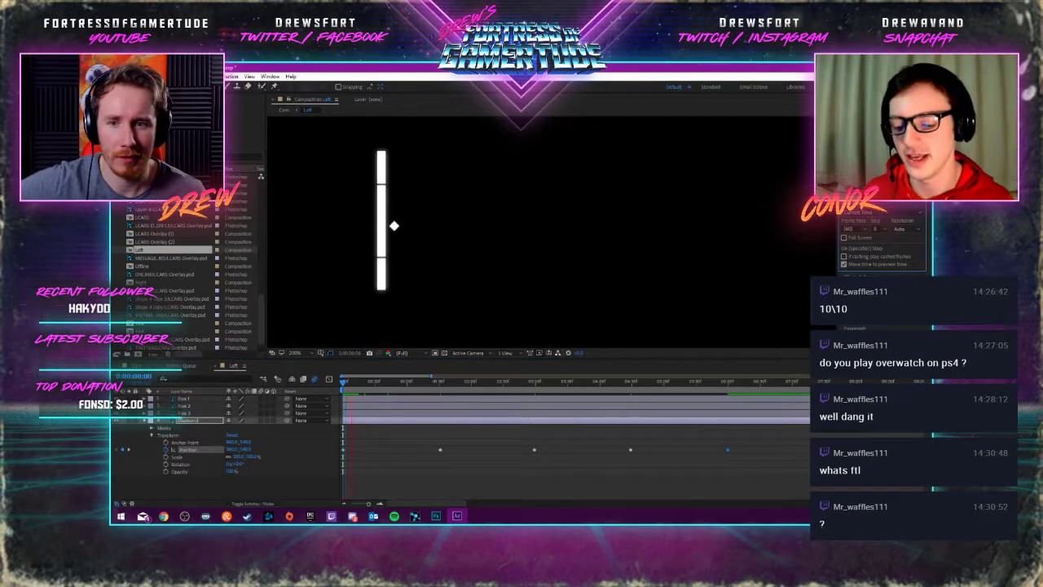
pyautogui.press('space')
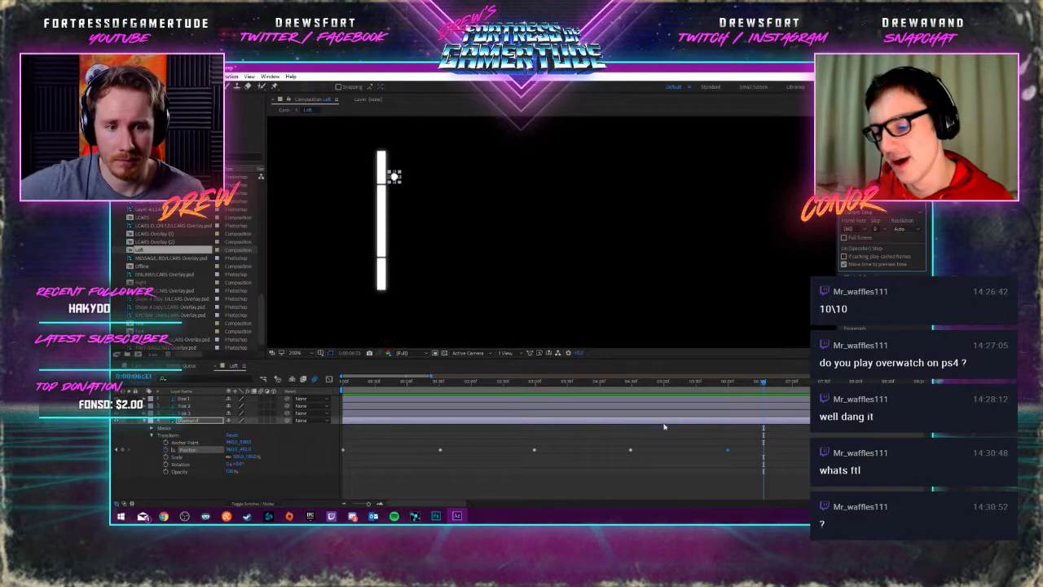
pyautogui.moveTo(630, 450); pyautogui.dragTo(597, 450)
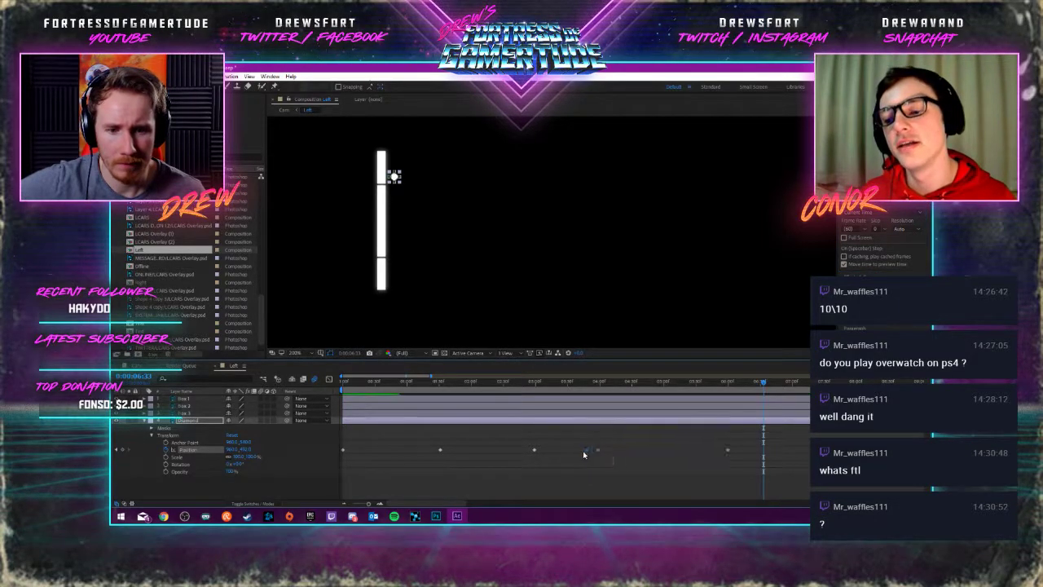
# Apply Easy Ease to the diamond's second and third Position keyframes
pyautogui.rightClick(440, 451)
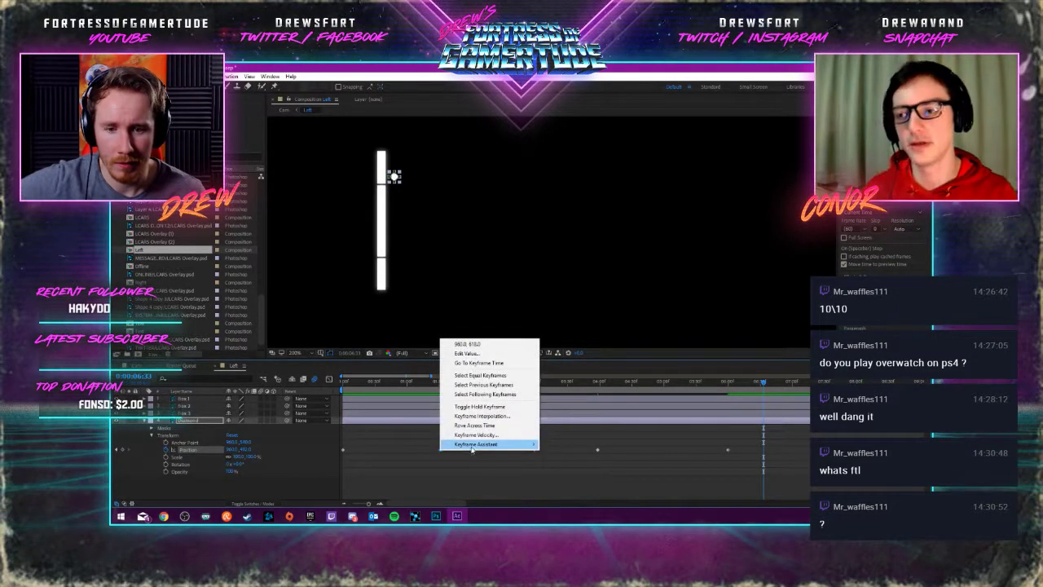
pyautogui.moveTo(481, 444)
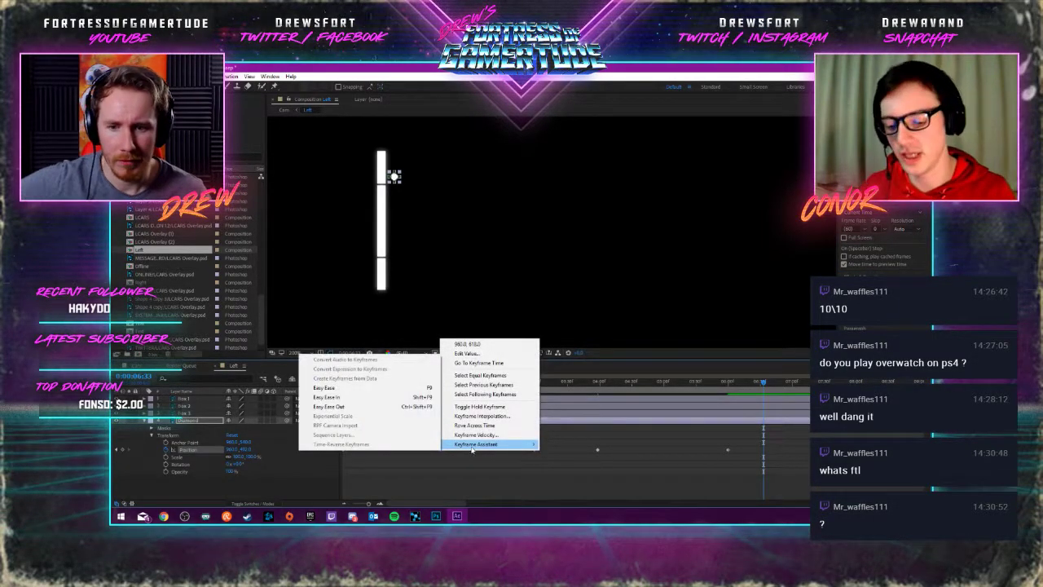
pyautogui.click(353, 388)
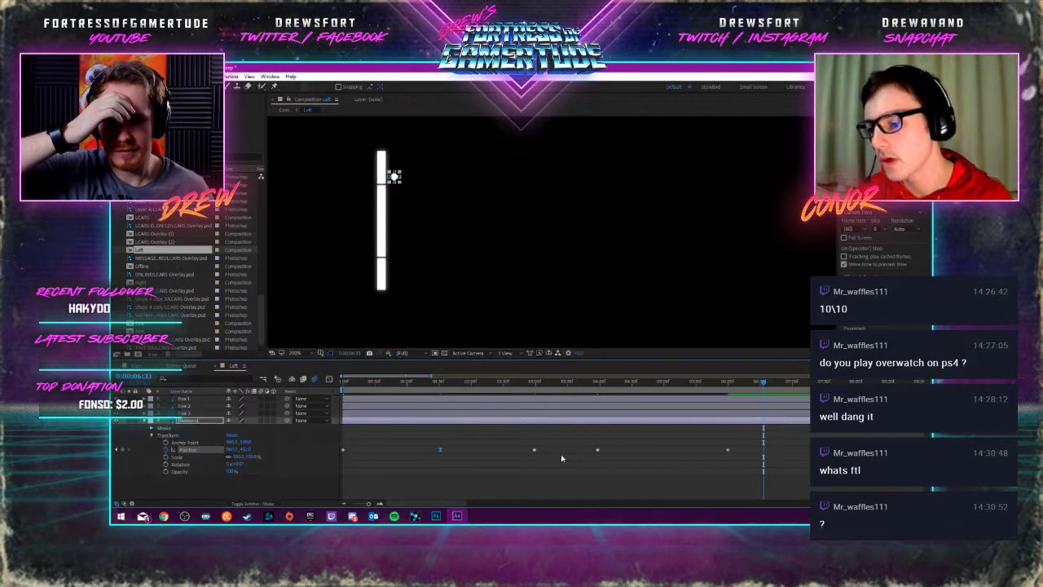
pyautogui.rightClick(535, 451)
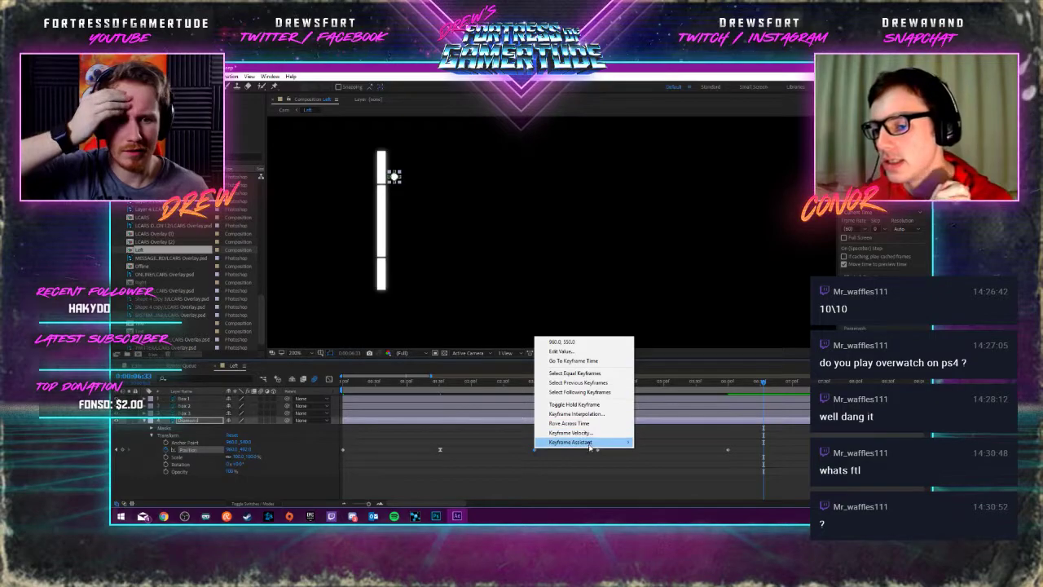
pyautogui.moveTo(575, 441)
pyautogui.click(444, 387)
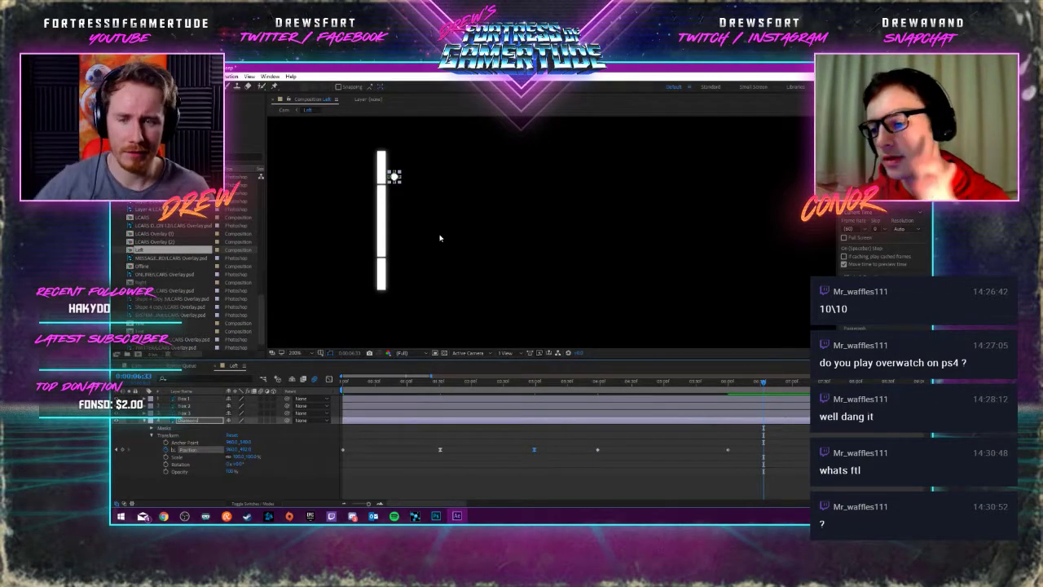
pyautogui.moveTo(439, 234); pyautogui.dragTo(528, 257)
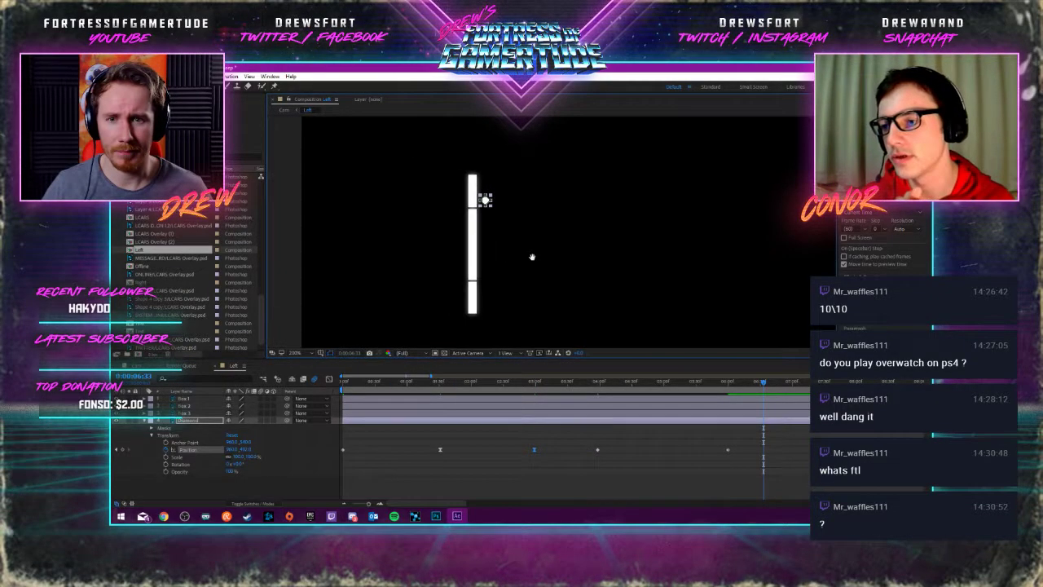
# Apply Easy Ease to the fourth and first Position keyframes as well
pyautogui.rightClick(599, 453)
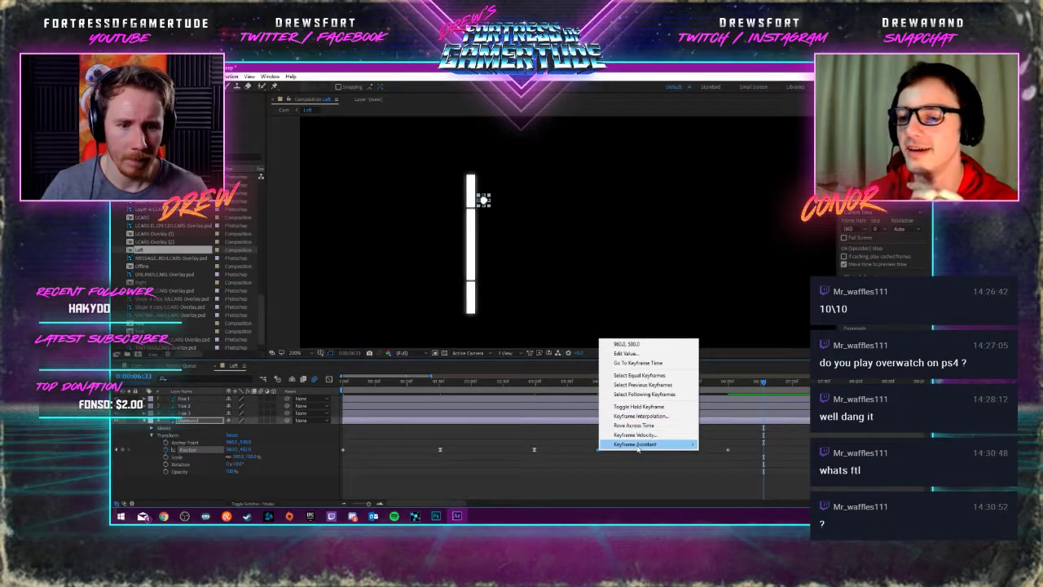
pyautogui.moveTo(638, 444)
pyautogui.click(493, 388)
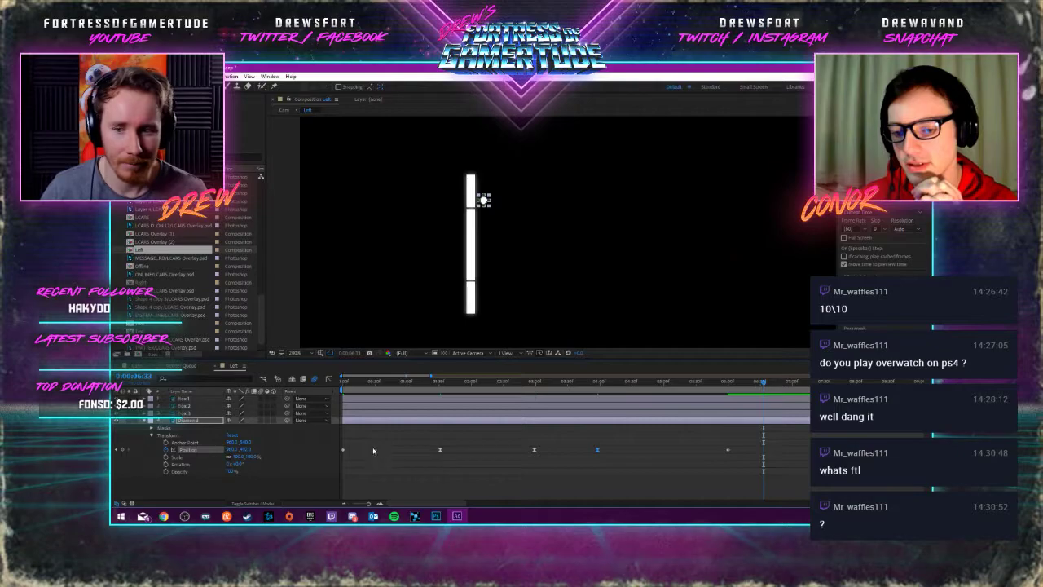
pyautogui.rightClick(343, 449)
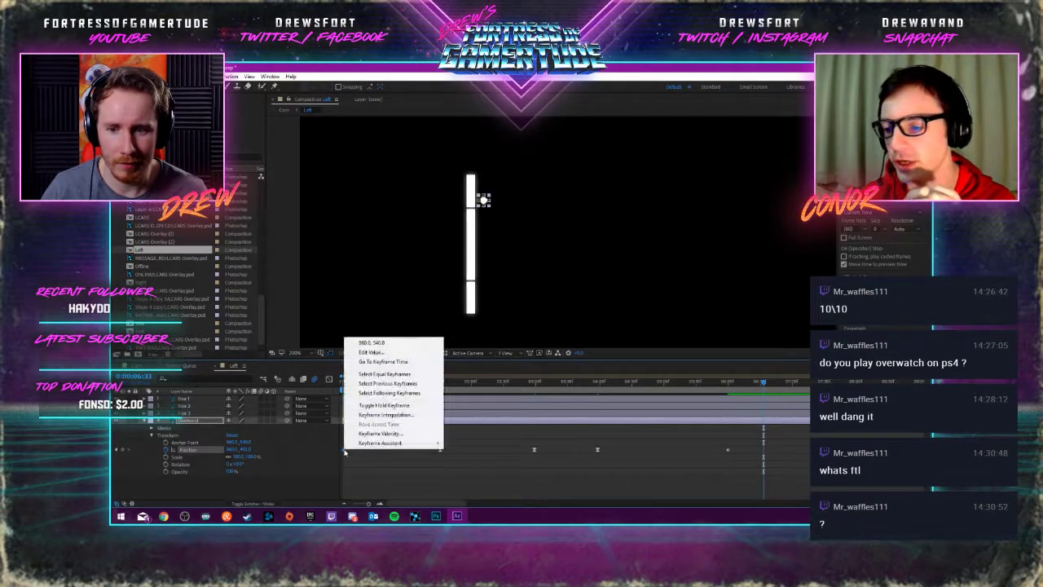
pyautogui.moveTo(380, 445)
pyautogui.click(334, 387)
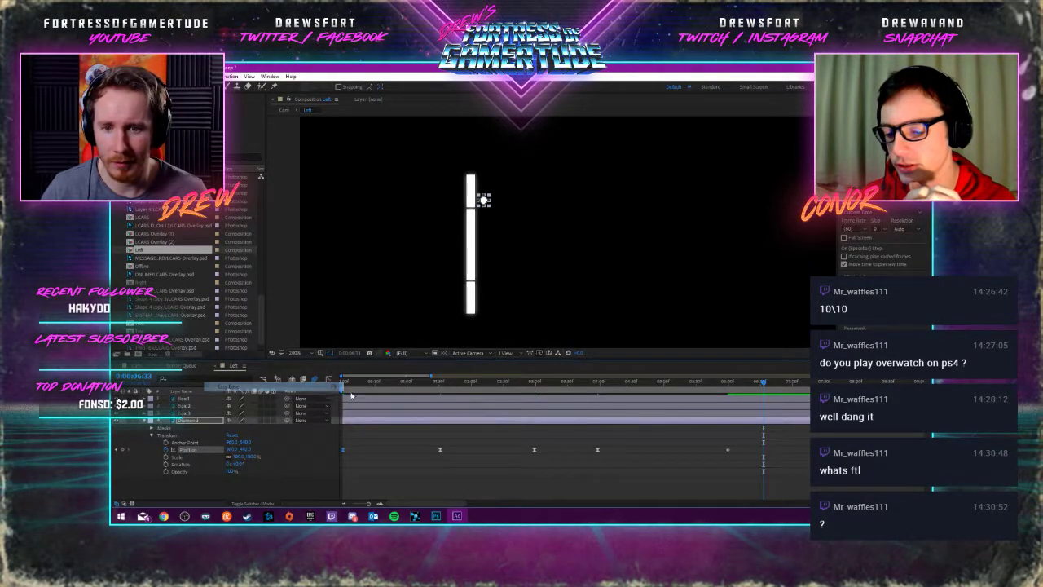
# Preview the eased diamond slide from the start of the timeline
pyautogui.press('Home')
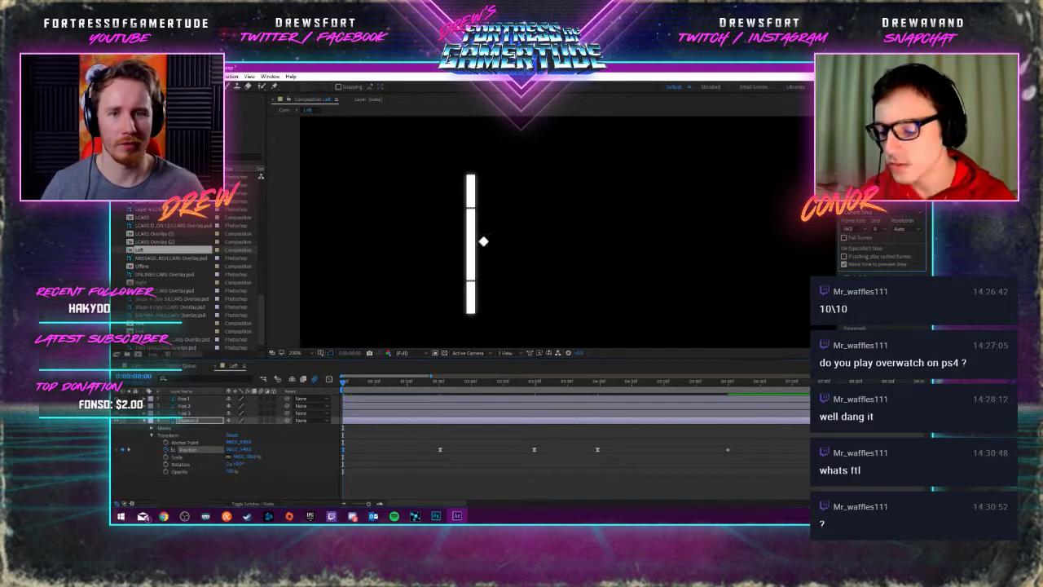
pyautogui.press('space')
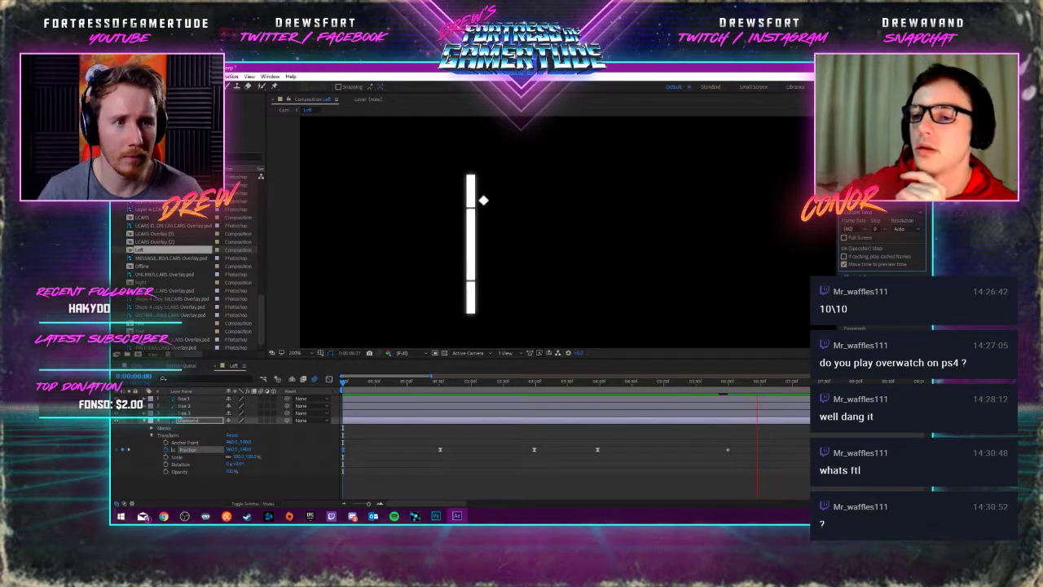
pyautogui.press('space')
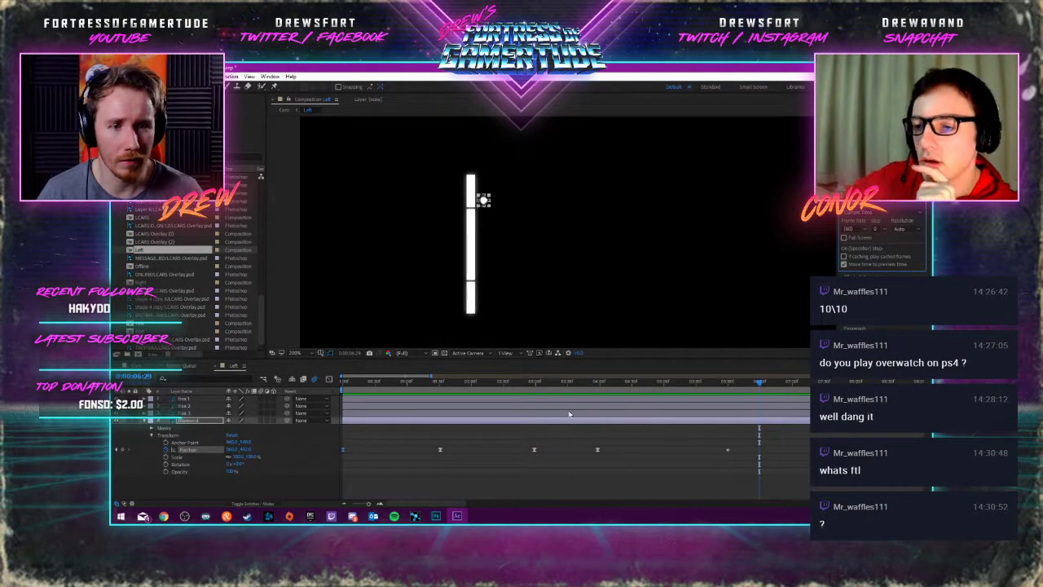
pyautogui.click(342, 382)
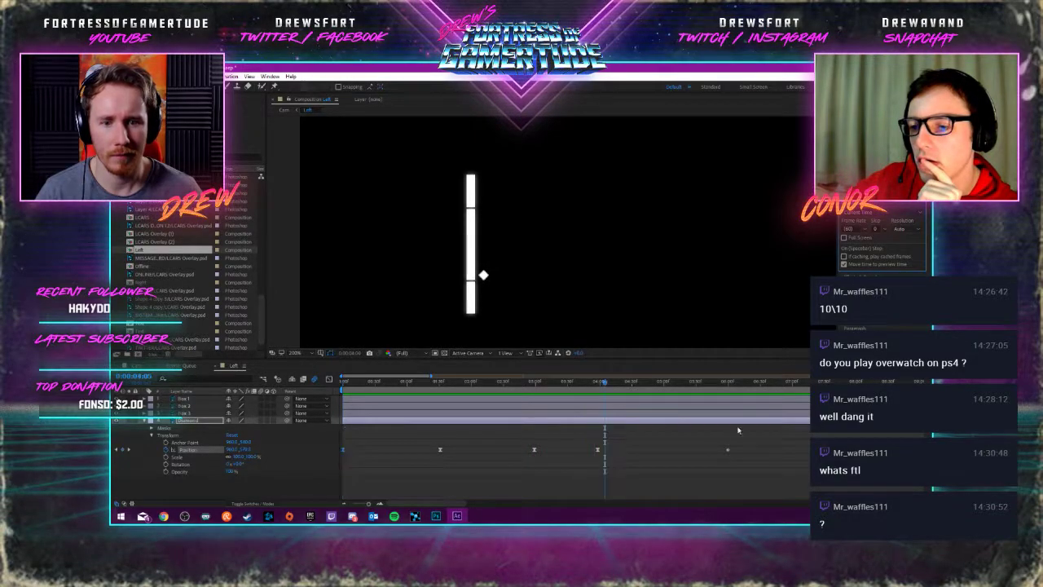
pyautogui.press('space')
# Drag the last Position keyframe earlier in time and replay the animation
pyautogui.moveTo(544, 383); pyautogui.dragTo(565, 382)
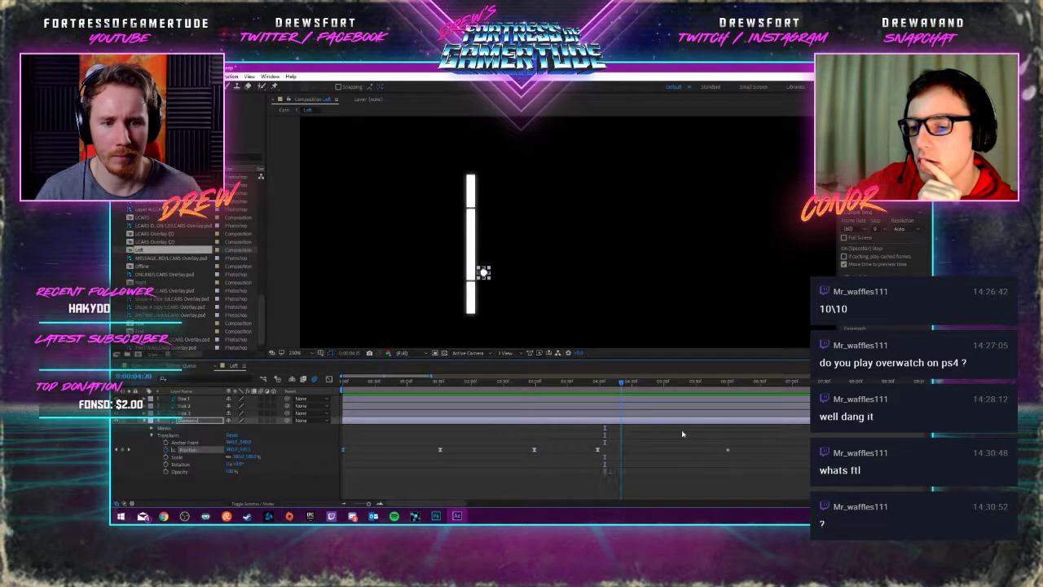
pyautogui.moveTo(728, 449); pyautogui.dragTo(666, 453)
pyautogui.moveTo(621, 383); pyautogui.dragTo(343, 382)
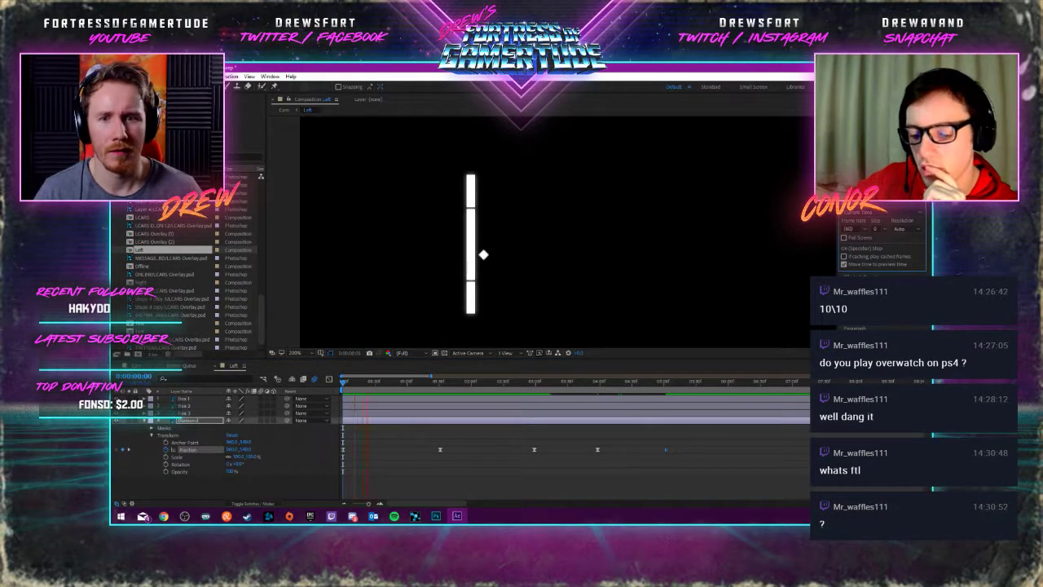
pyautogui.press('space')
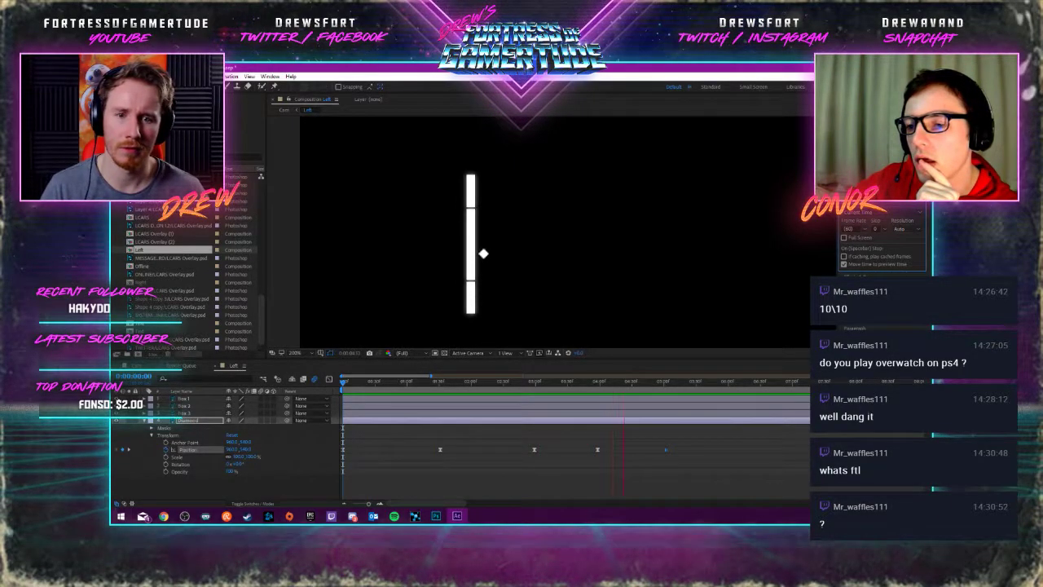
pyautogui.press('space')
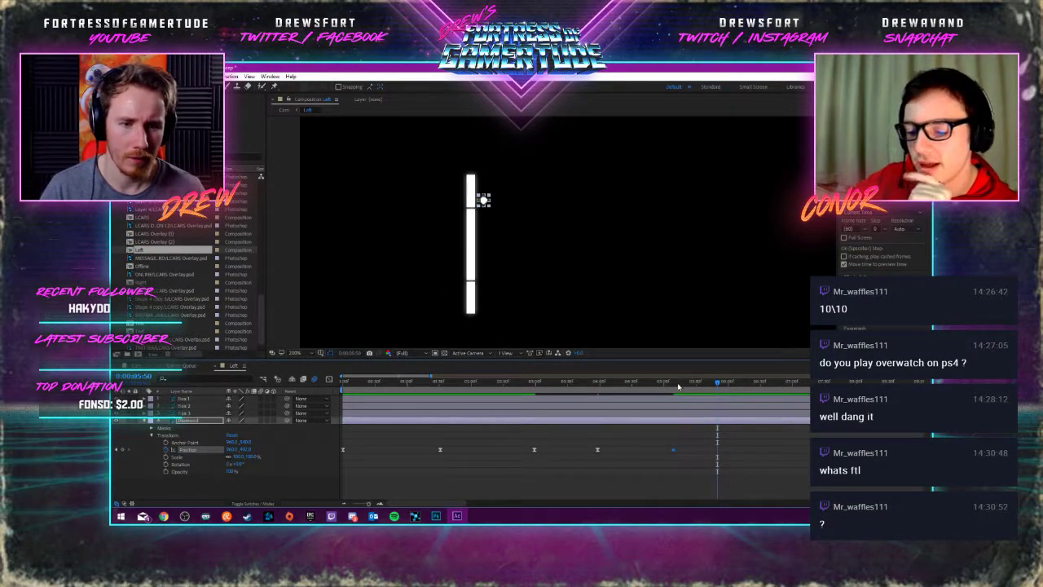
# Nudge the diamond upward around 0:00:05:42 to add new Position keyframes
pyautogui.moveTo(685, 386)
pyautogui.mouseDown()
pyautogui.moveTo(727, 391)
pyautogui.moveTo(699, 389)
pyautogui.mouseUp()
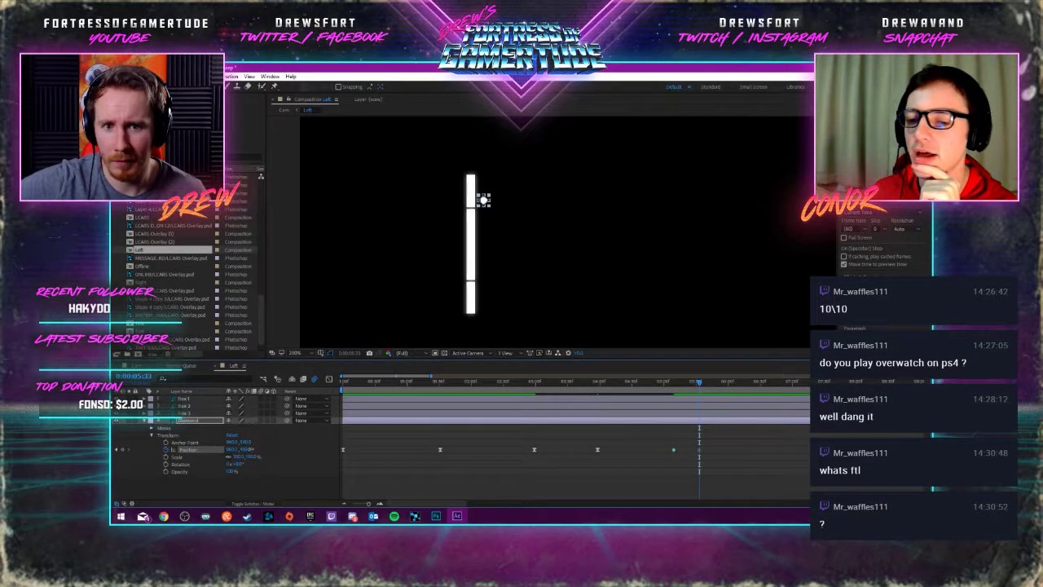
pyautogui.hotkey('shift', 'Up')
pyautogui.hotkey('shift', 'Up')
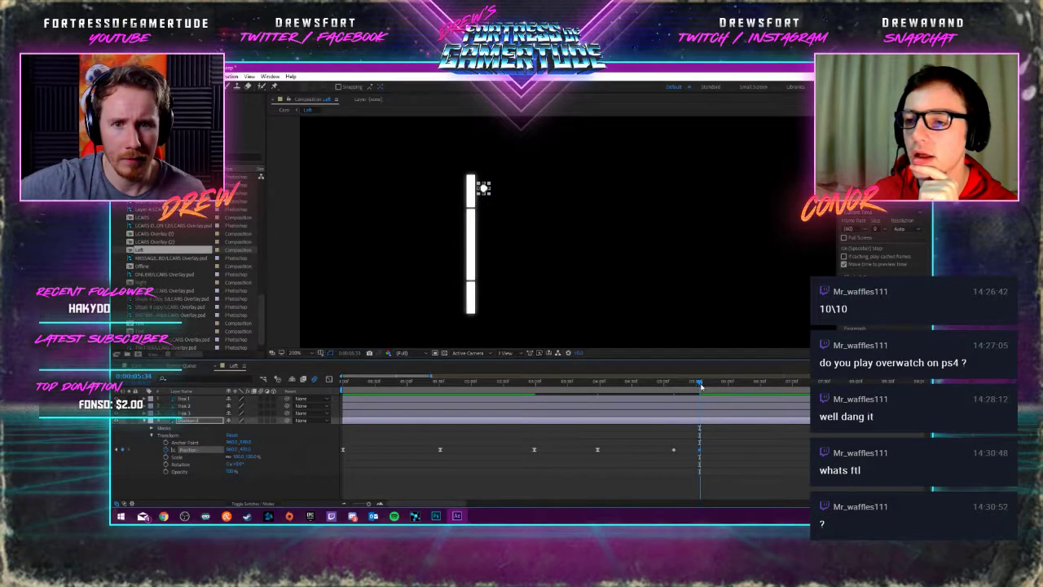
pyautogui.moveTo(699, 389); pyautogui.dragTo(804, 394)
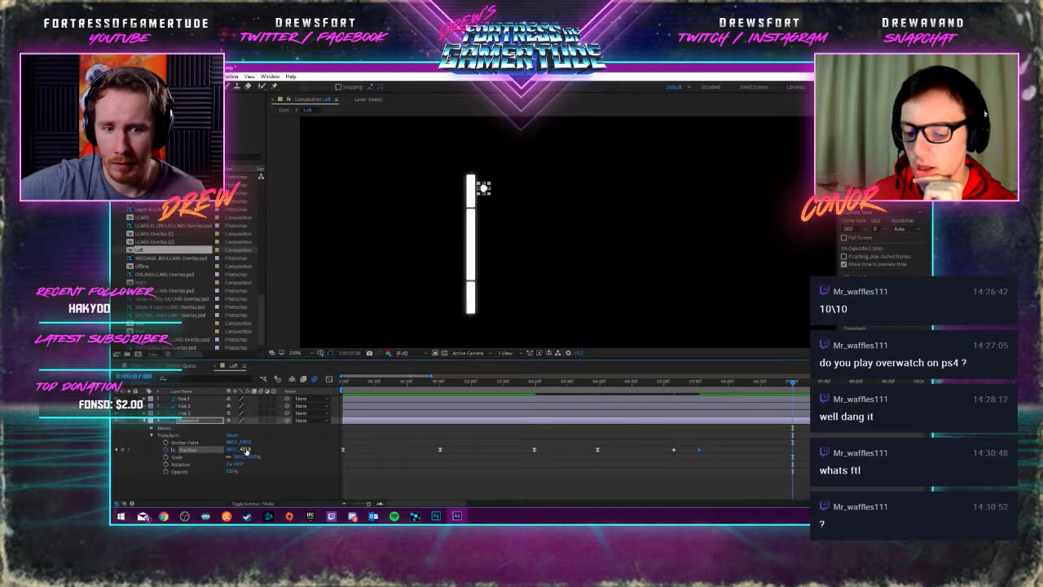
pyautogui.press('Home')
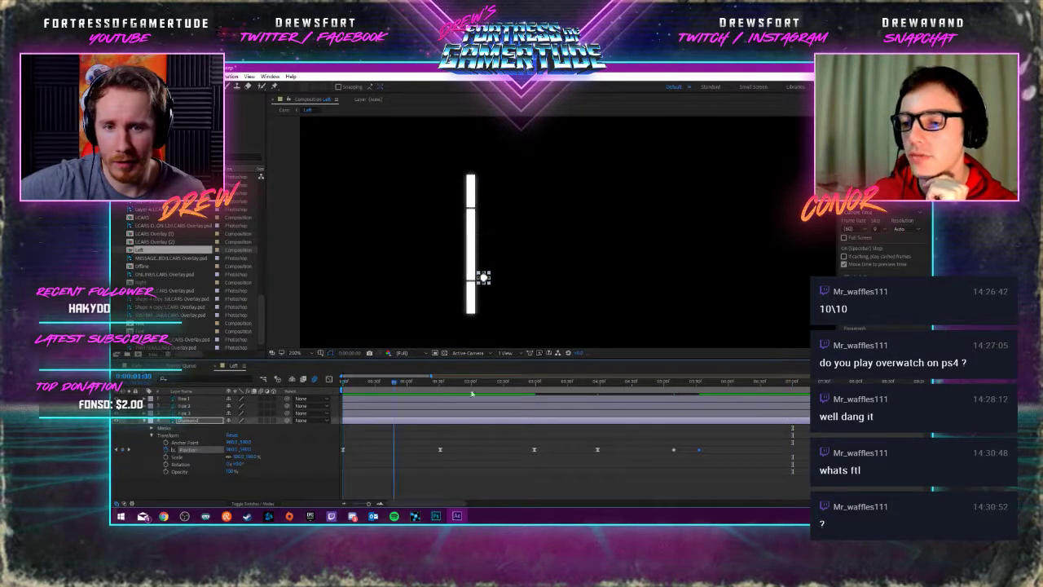
pyautogui.moveTo(558, 397); pyautogui.dragTo(776, 411)
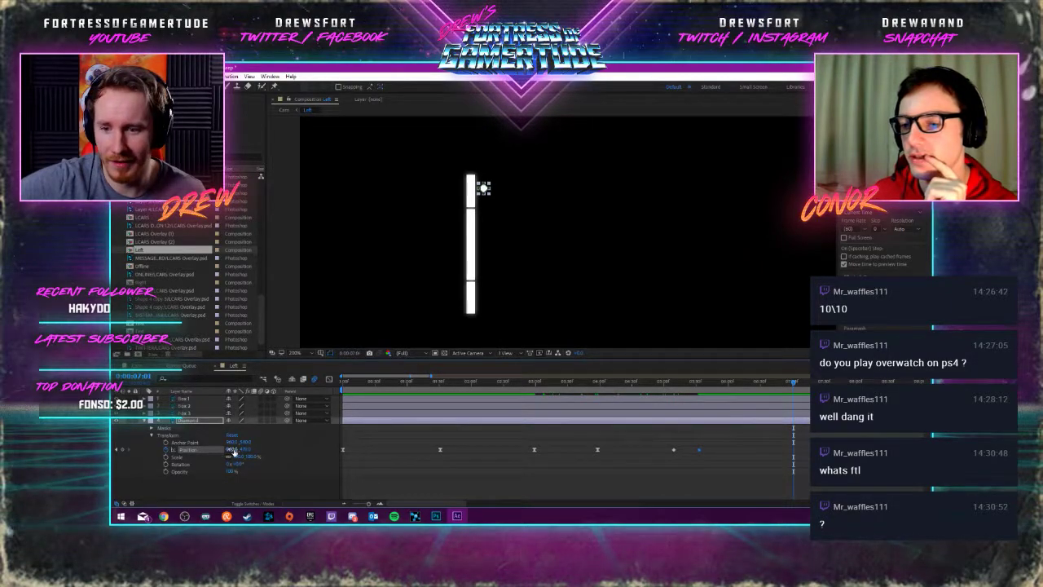
pyautogui.moveTo(244, 449); pyautogui.dragTo(294, 454)
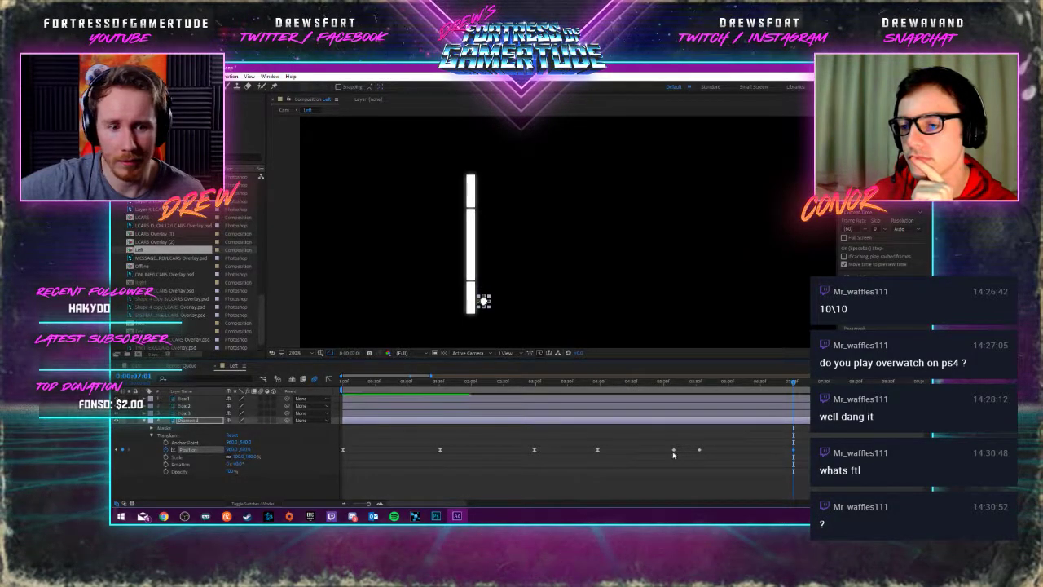
pyautogui.hotkey('ctrl', 'z')
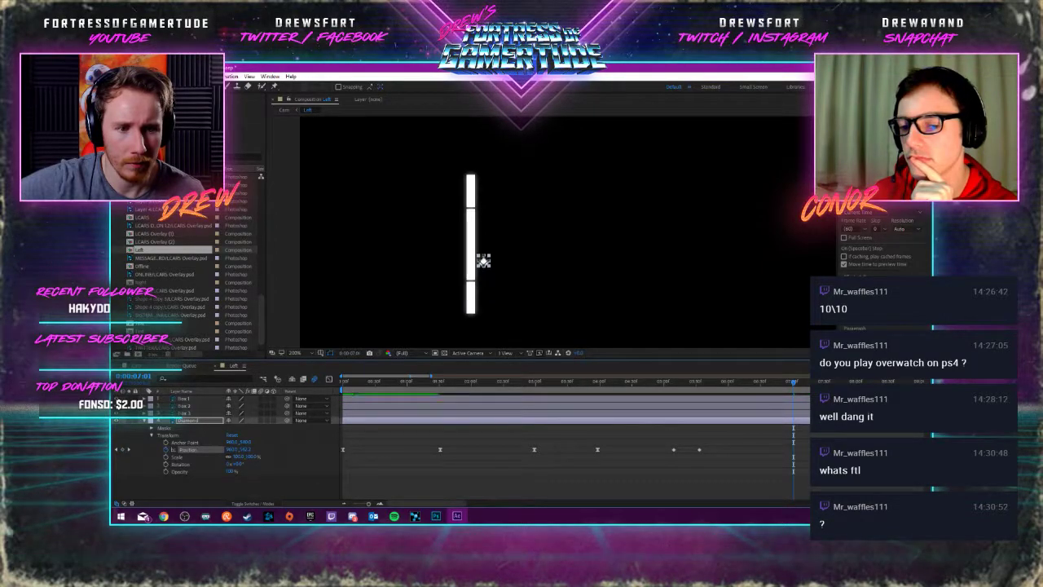
# Apply Easy Ease to the new Position keyframes near the end of the slide
pyautogui.rightClick(674, 450)
pyautogui.moveTo(718, 444)
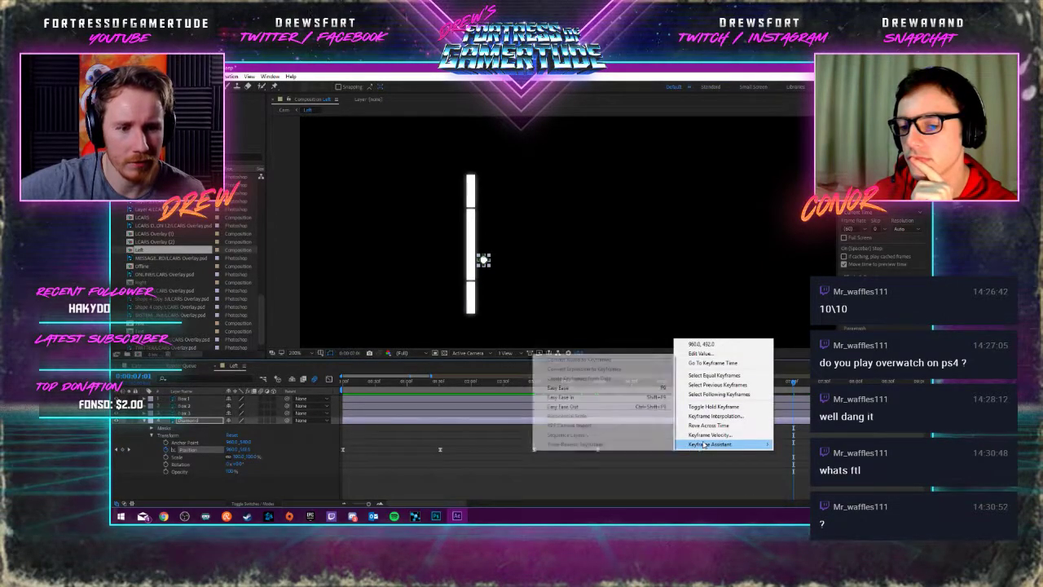
pyautogui.click(596, 390)
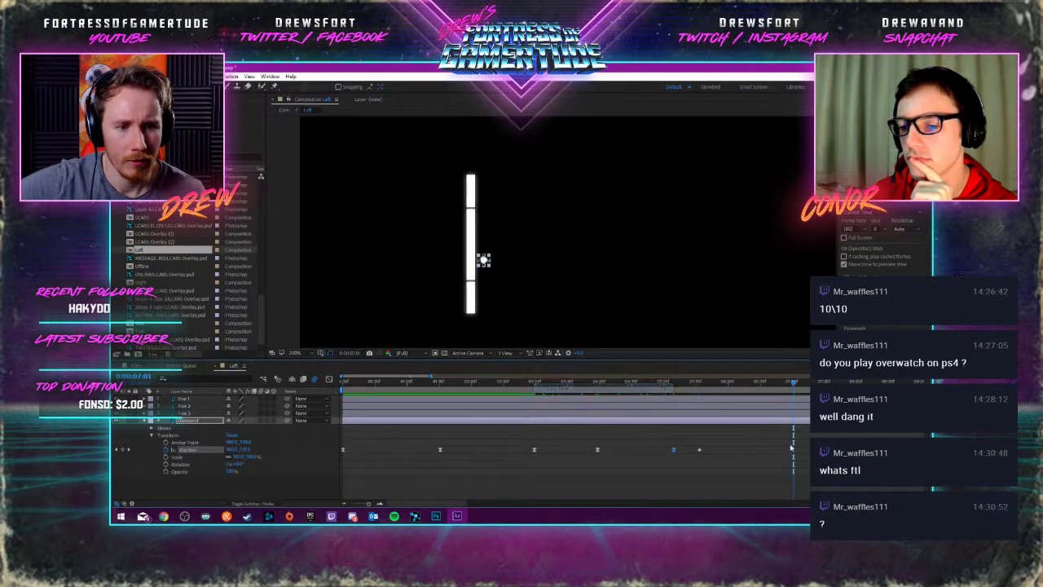
pyautogui.rightClick(699, 451)
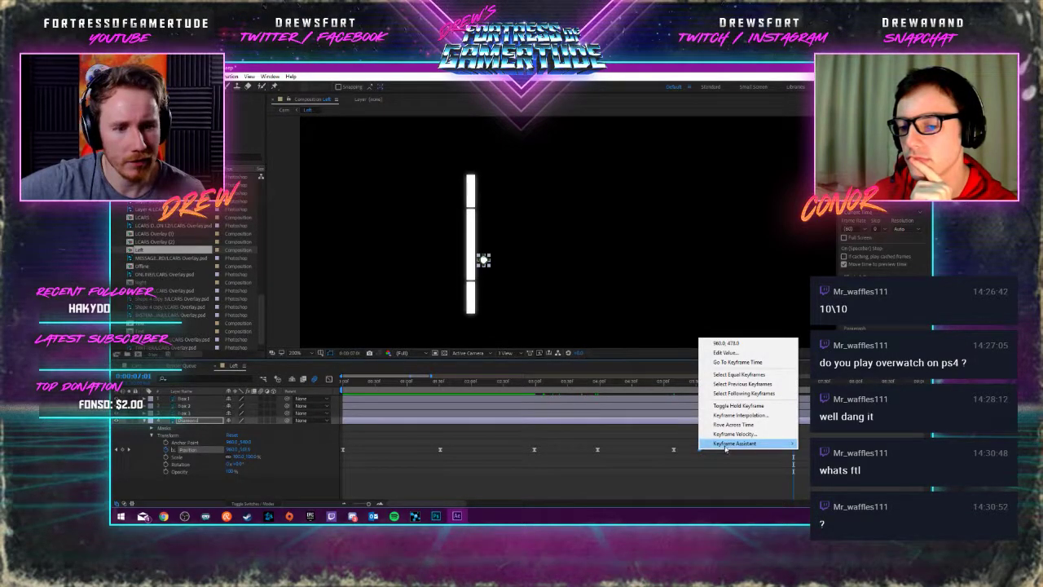
pyautogui.moveTo(725, 448)
pyautogui.click(619, 390)
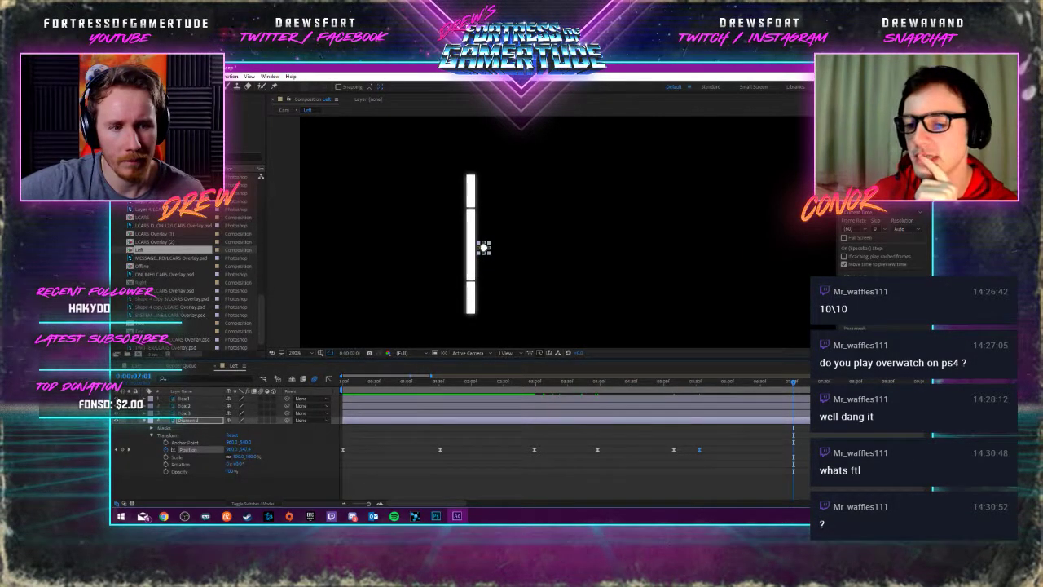
pyautogui.rightClick(699, 449)
pyautogui.click(651, 387)
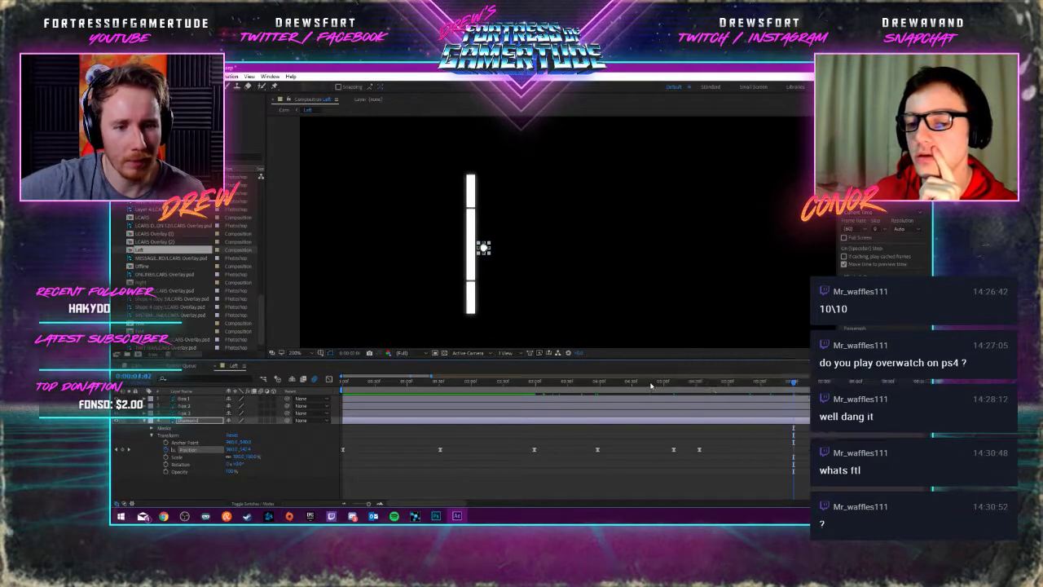
# Preview the slide from a later time and Easy Ease the selected keyframes
pyautogui.click(651, 386)
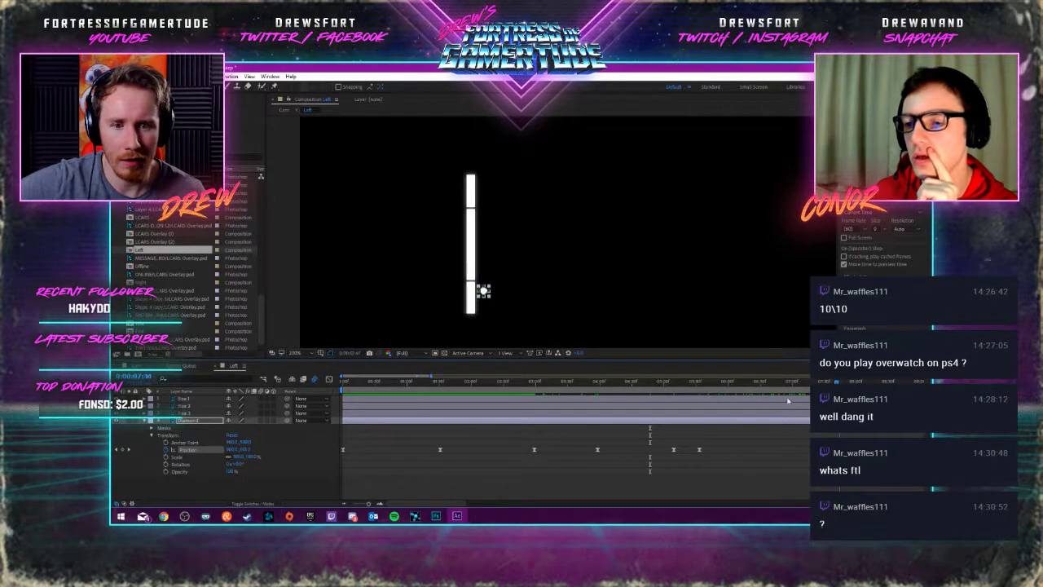
pyautogui.click(738, 383)
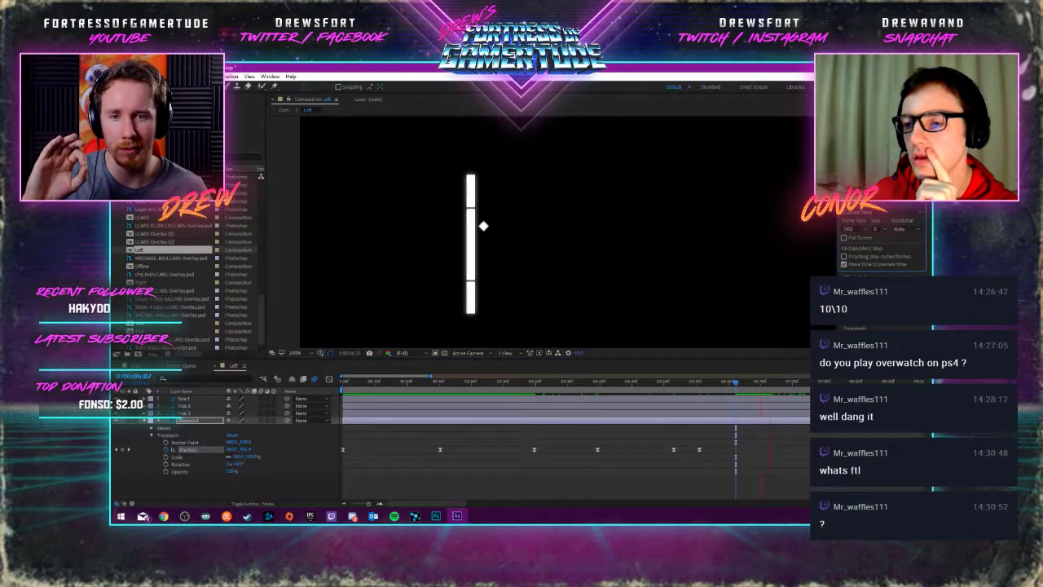
pyautogui.press('space')
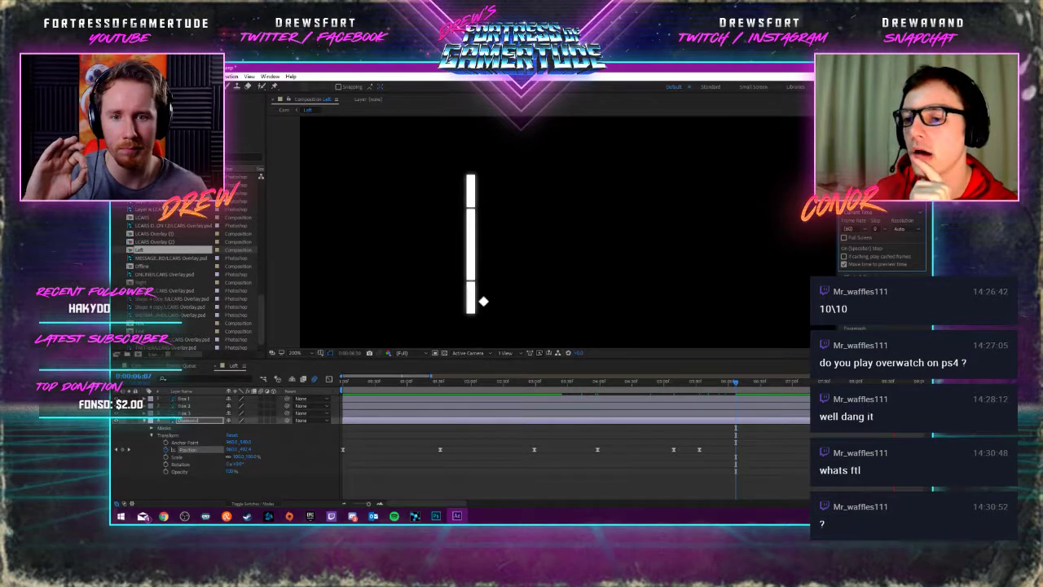
pyautogui.rightClick(693, 450)
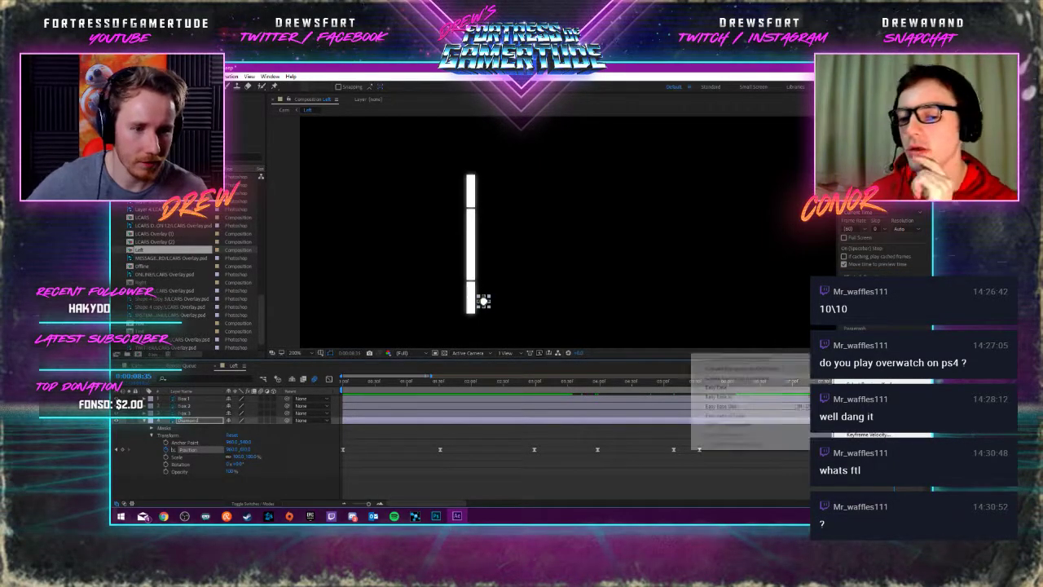
pyautogui.click(729, 388)
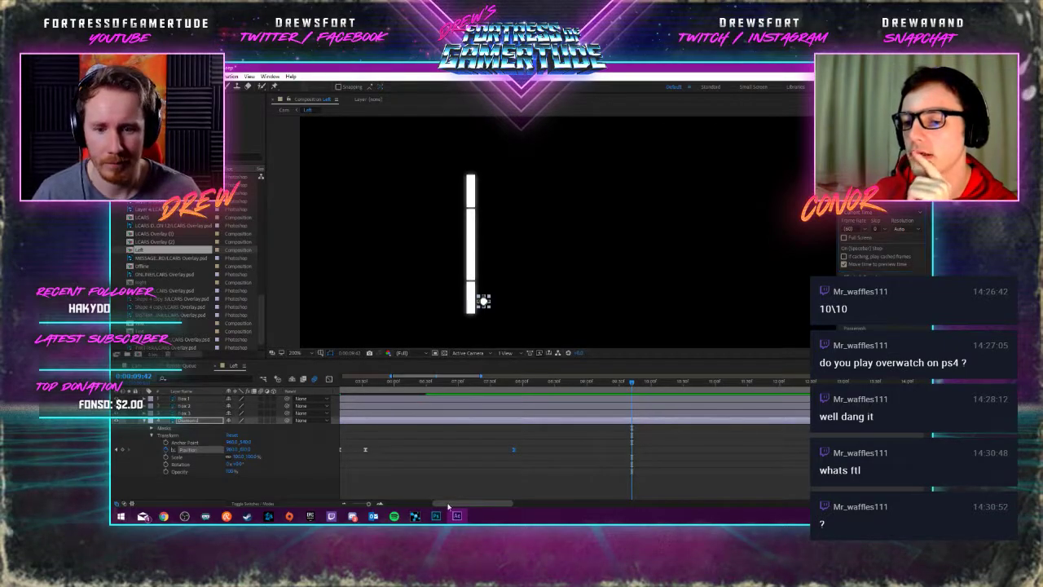
pyautogui.moveTo(447, 506); pyautogui.dragTo(359, 505)
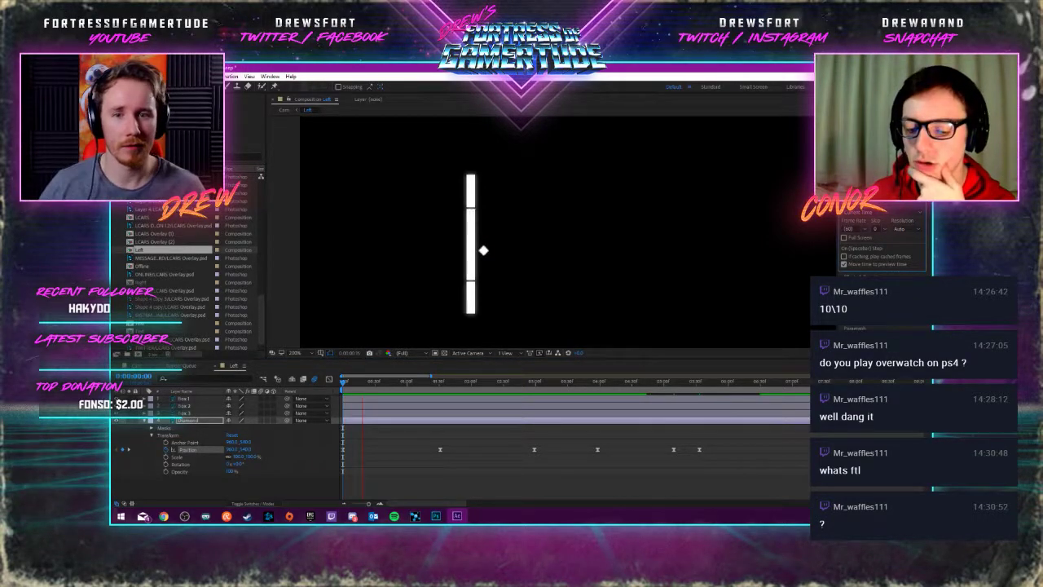
# Shift the last Position keyframe slightly later and replay the diamond's slide from the start
pyautogui.press('space')
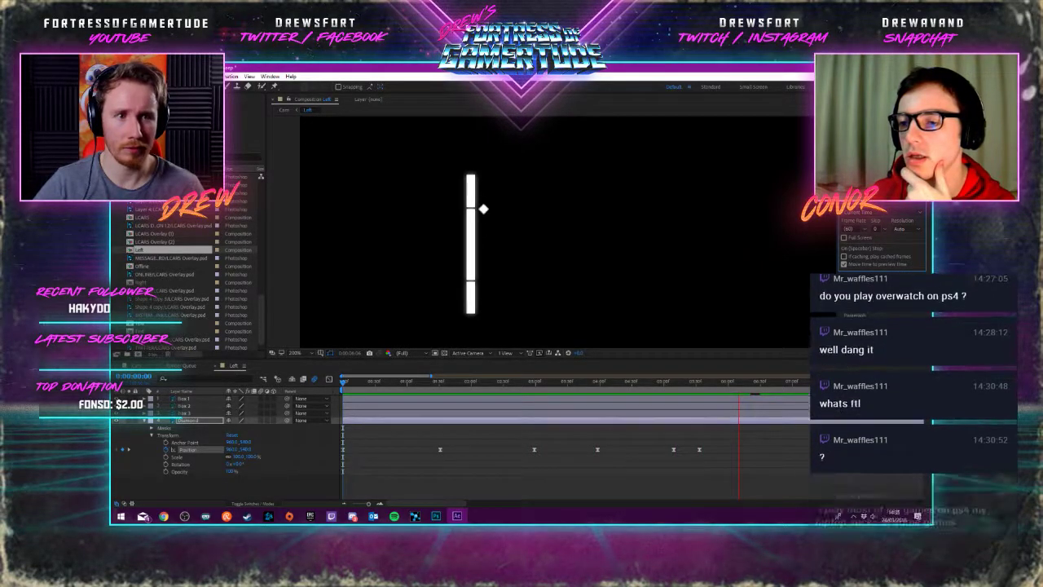
pyautogui.moveTo(700, 449); pyautogui.dragTo(714, 449)
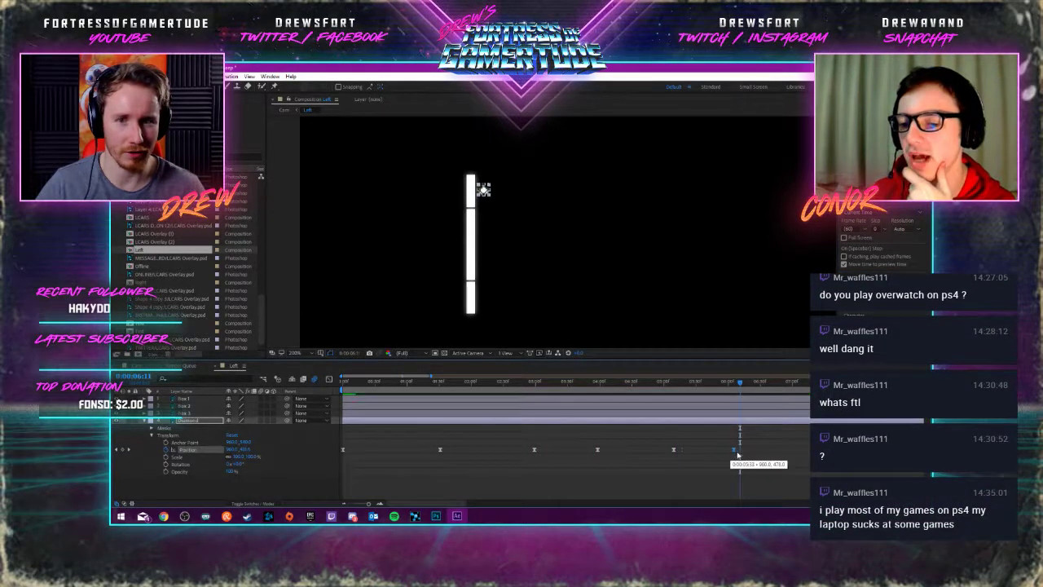
pyautogui.press('space')
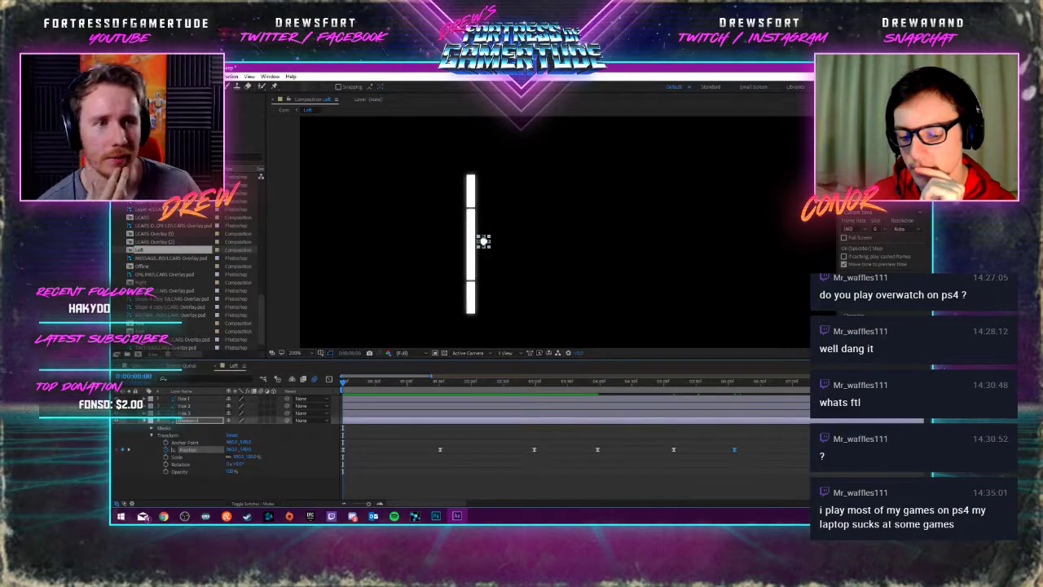
pyautogui.press('space')
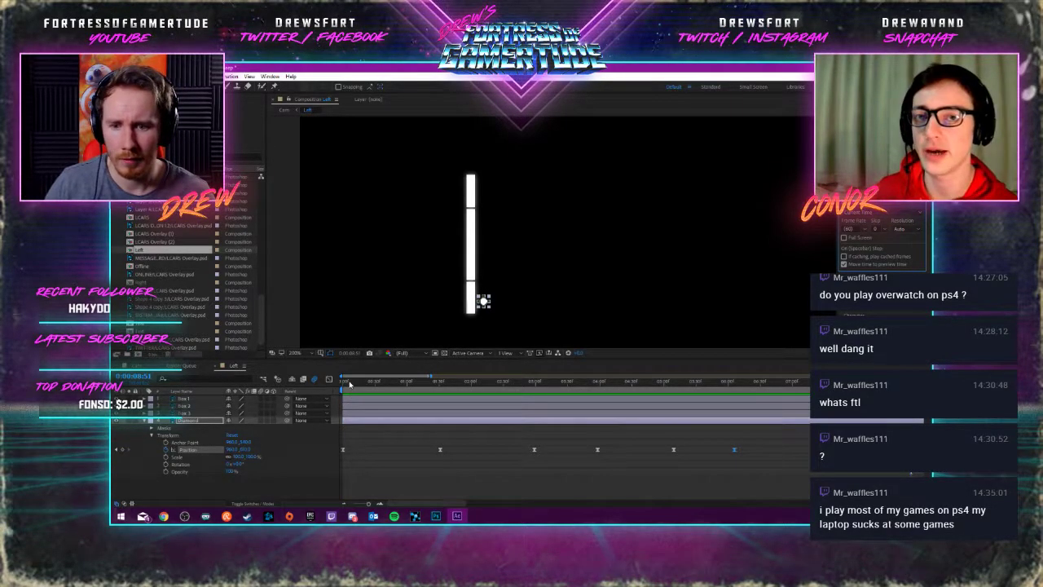
pyautogui.moveTo(450, 506)
pyautogui.mouseDown()
pyautogui.moveTo(465, 506)
pyautogui.moveTo(450, 505)
pyautogui.mouseUp()
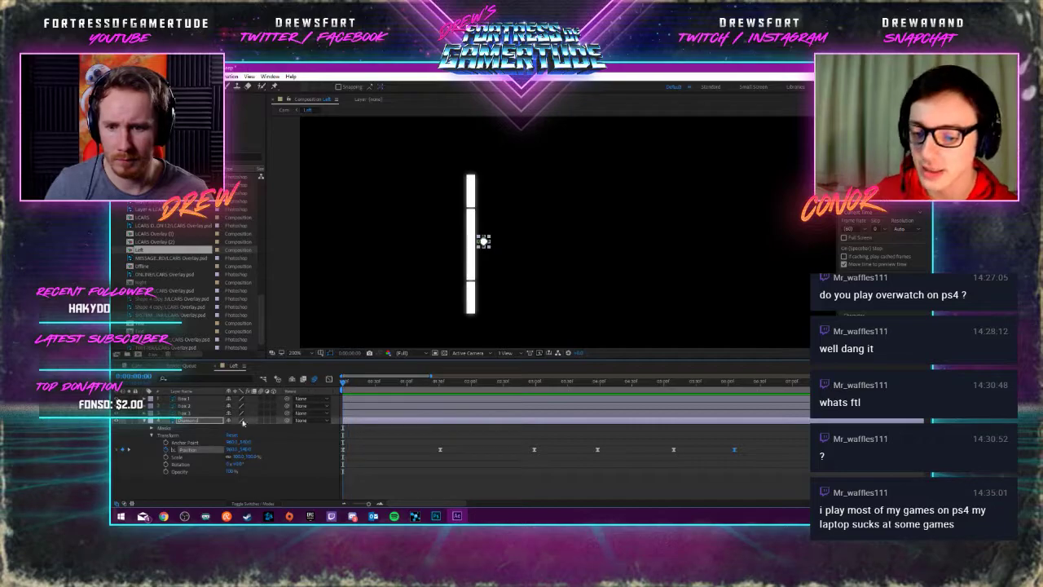
# Select the diamond's Position keyframes and set the playhead to about nine seconds
pyautogui.click(203, 453)
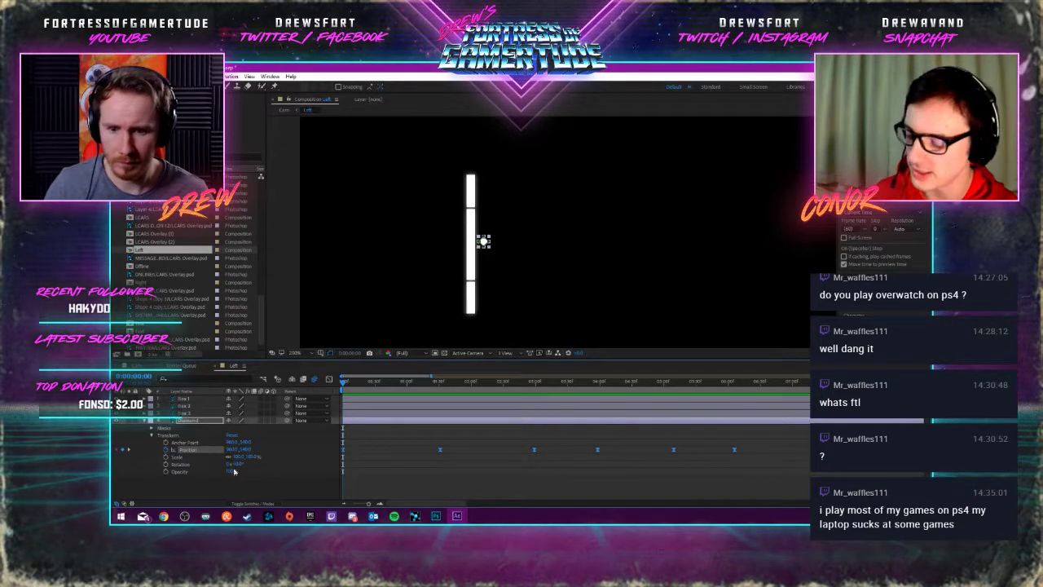
pyautogui.moveTo(407, 512); pyautogui.dragTo(479, 504)
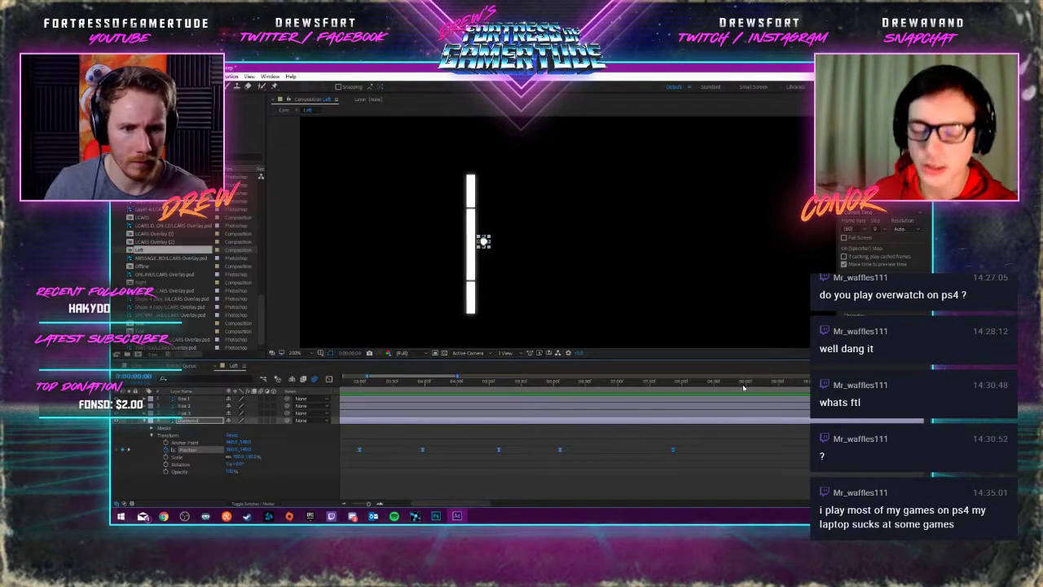
pyautogui.moveTo(741, 386); pyautogui.dragTo(747, 386)
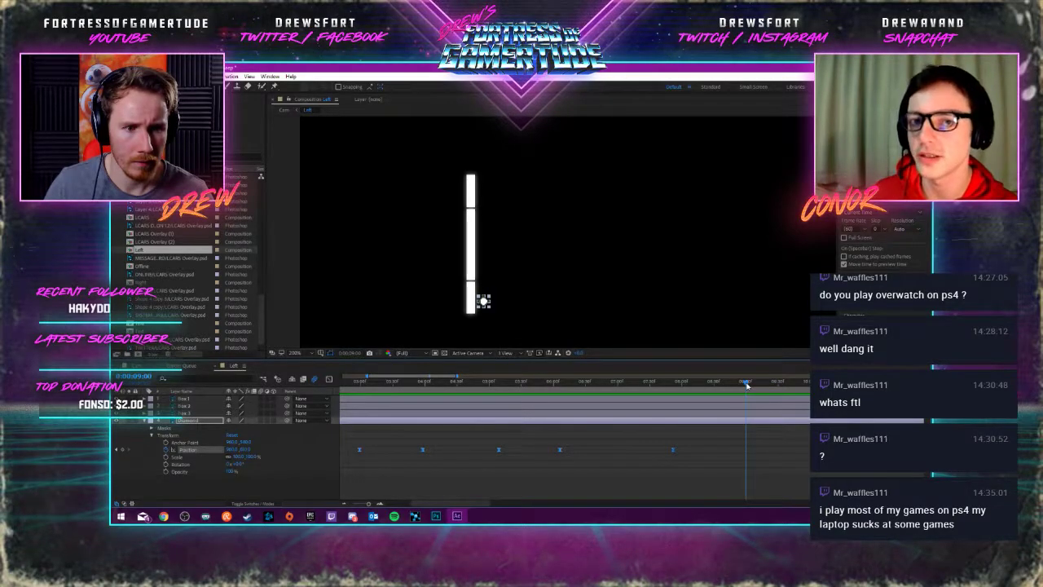
pyautogui.press('space')
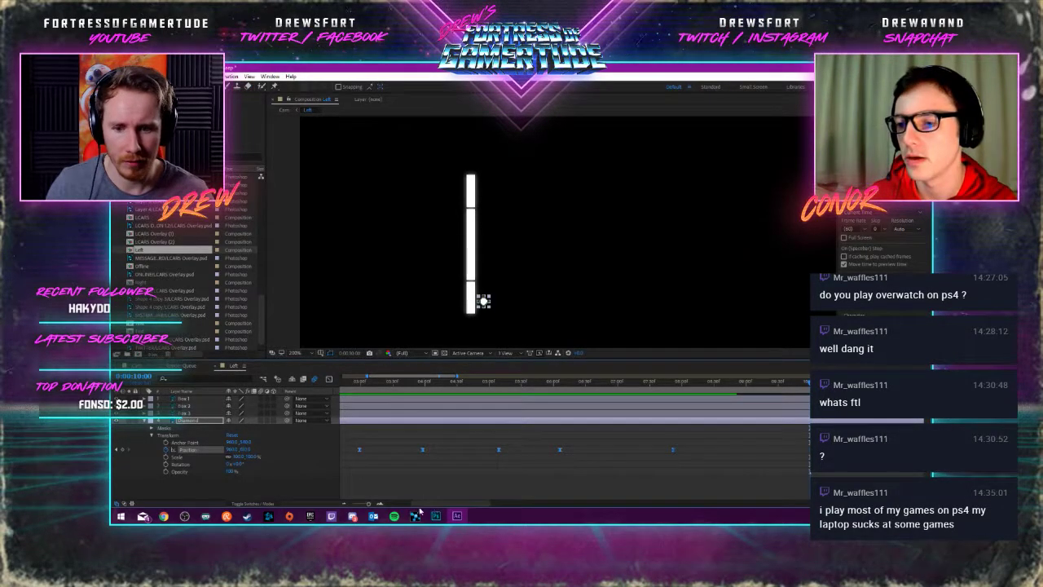
pyautogui.click(346, 452)
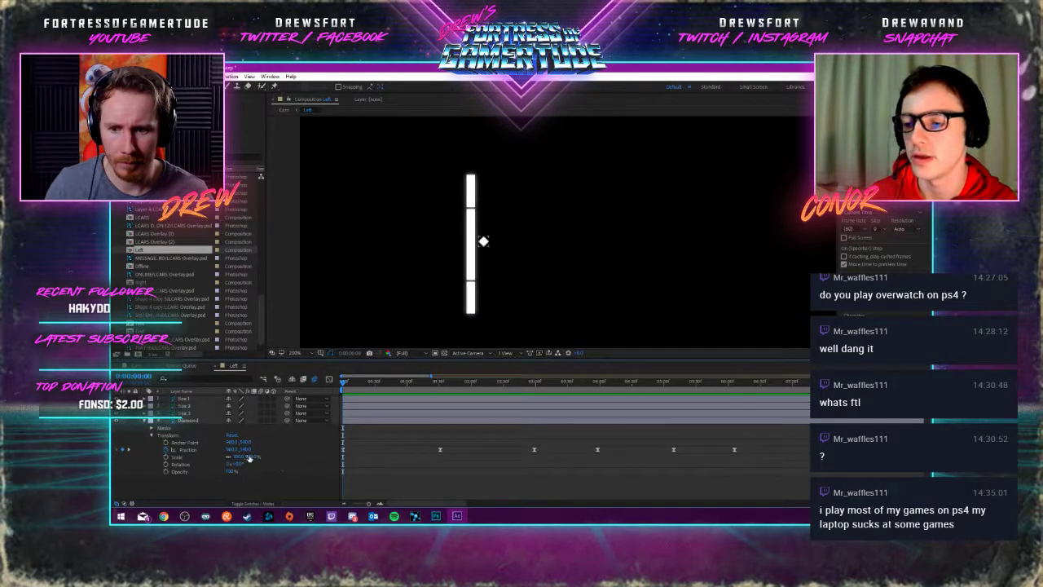
pyautogui.click(189, 449)
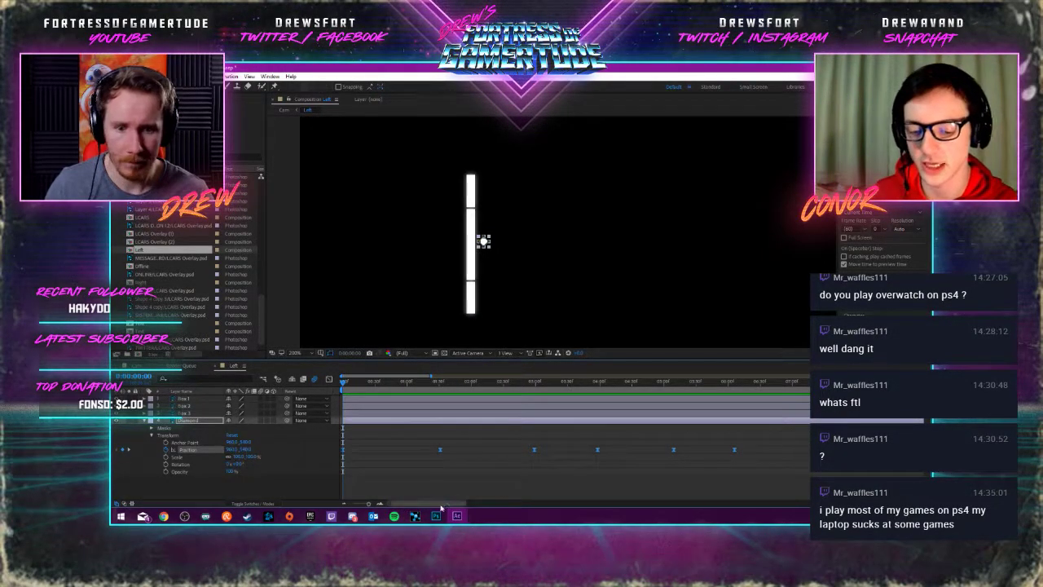
pyautogui.moveTo(441, 505); pyautogui.dragTo(489, 506)
pyautogui.click(711, 381)
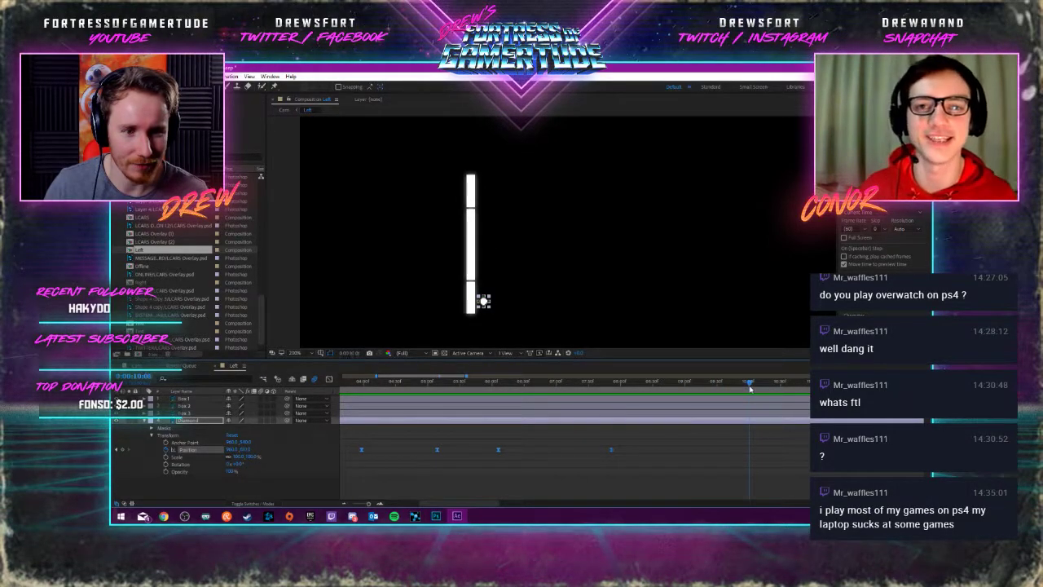
pyautogui.click(749, 383)
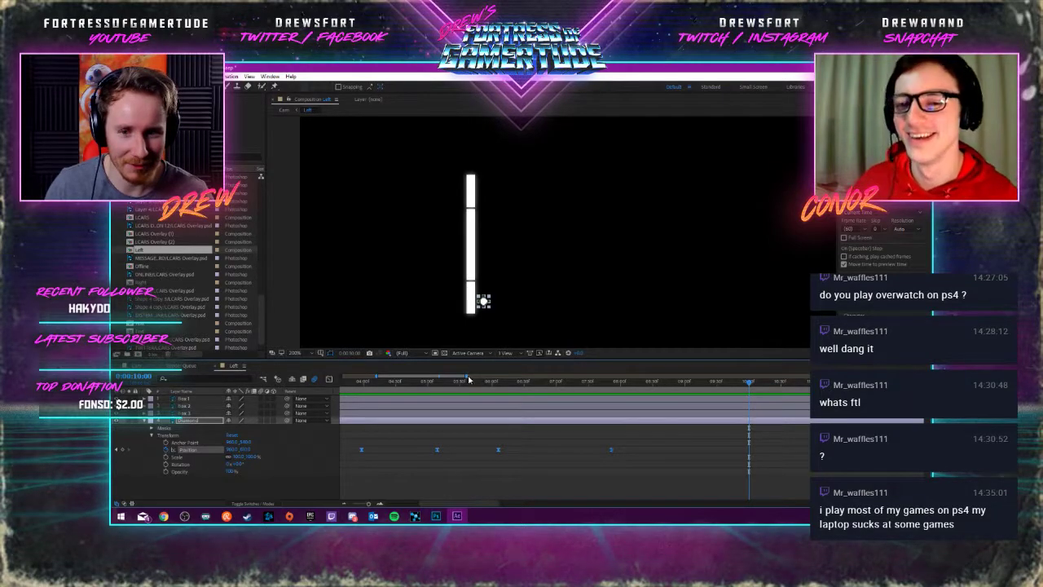
# Drag the diamond back up to the bar's middle and marquee-select the later Position keyframes
pyautogui.moveTo(469, 377); pyautogui.dragTo(440, 377)
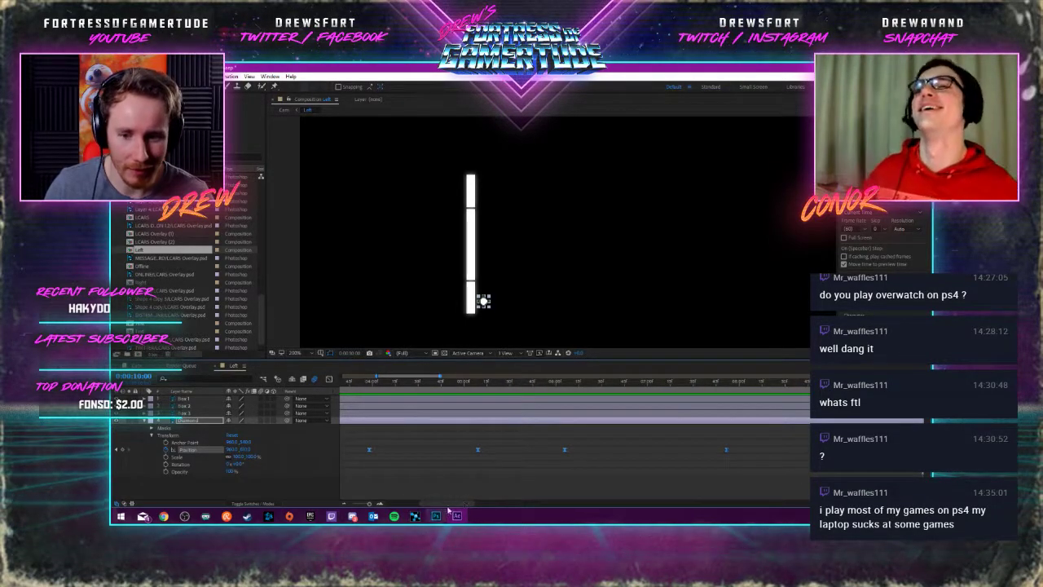
pyautogui.moveTo(451, 506); pyautogui.dragTo(476, 505)
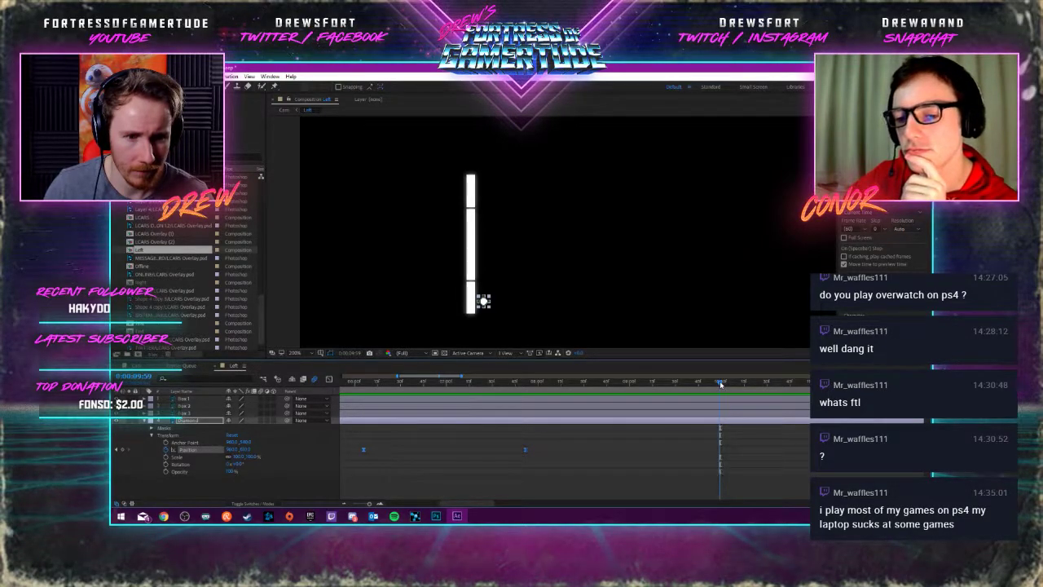
pyautogui.moveTo(483, 301); pyautogui.dragTo(483, 241)
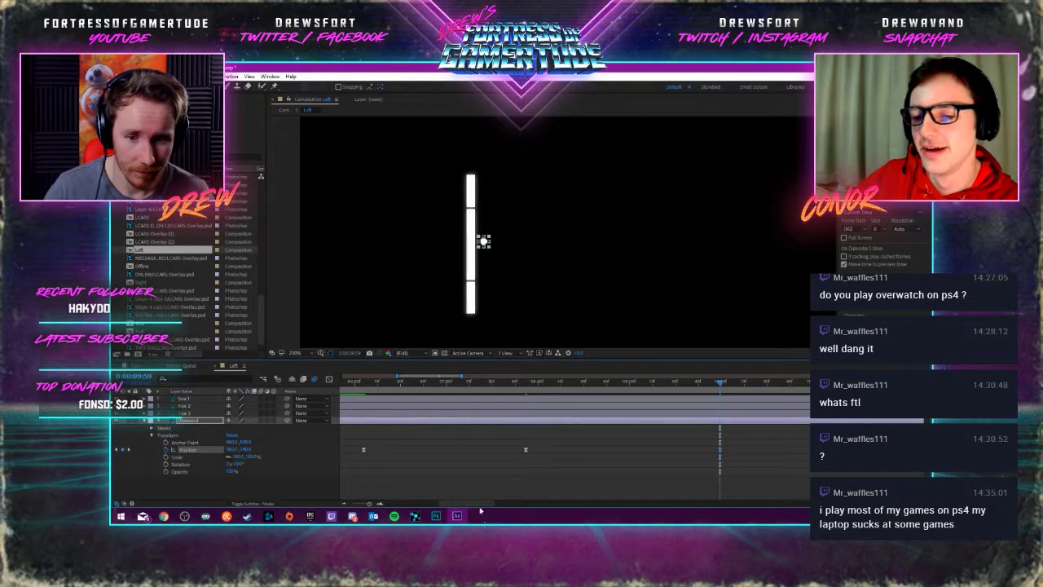
pyautogui.moveTo(471, 377); pyautogui.dragTo(600, 380)
pyautogui.moveTo(486, 439); pyautogui.dragTo(722, 468)
# Delete the later Position keyframes, replay the diamond from the start, and expand Box 3
pyautogui.press('Delete')
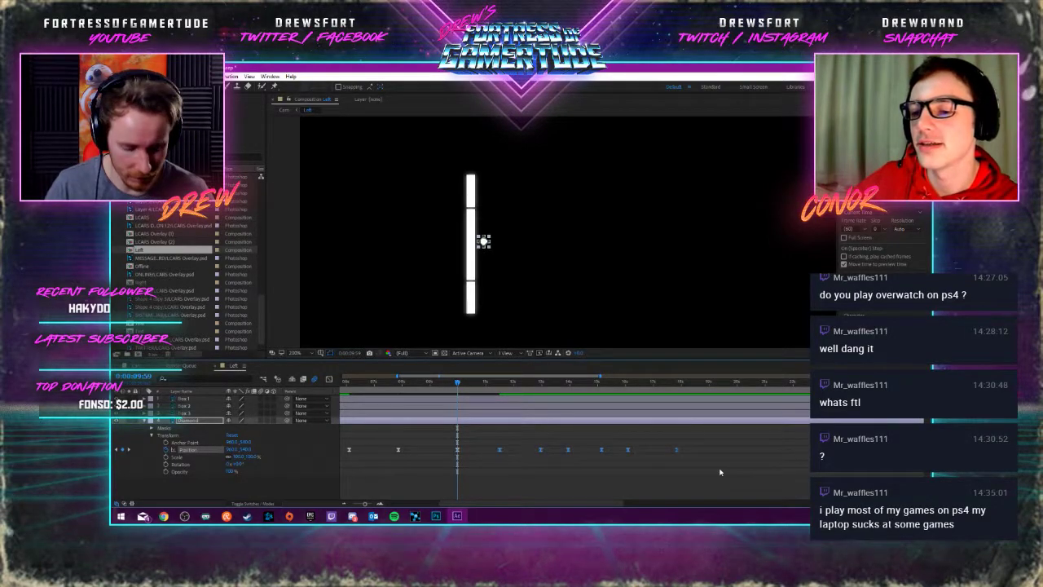
pyautogui.scroll(5, 518, 468)
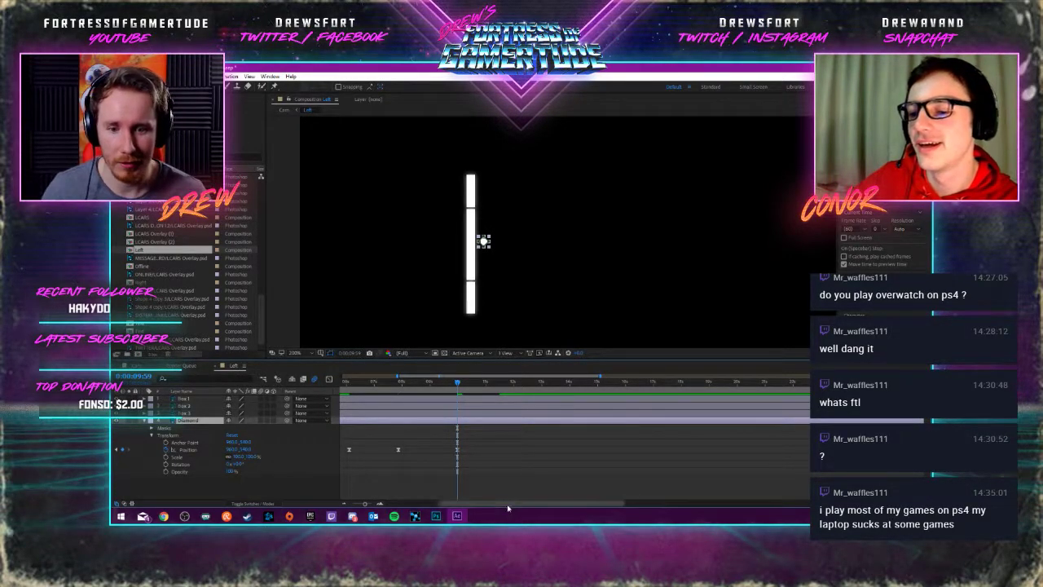
pyautogui.click(340, 382)
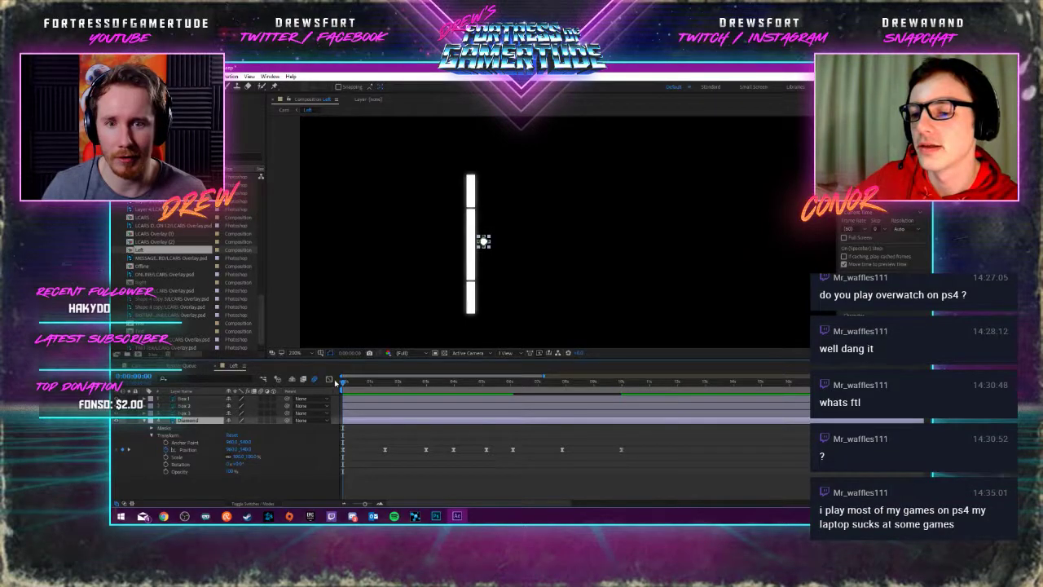
pyautogui.press('space')
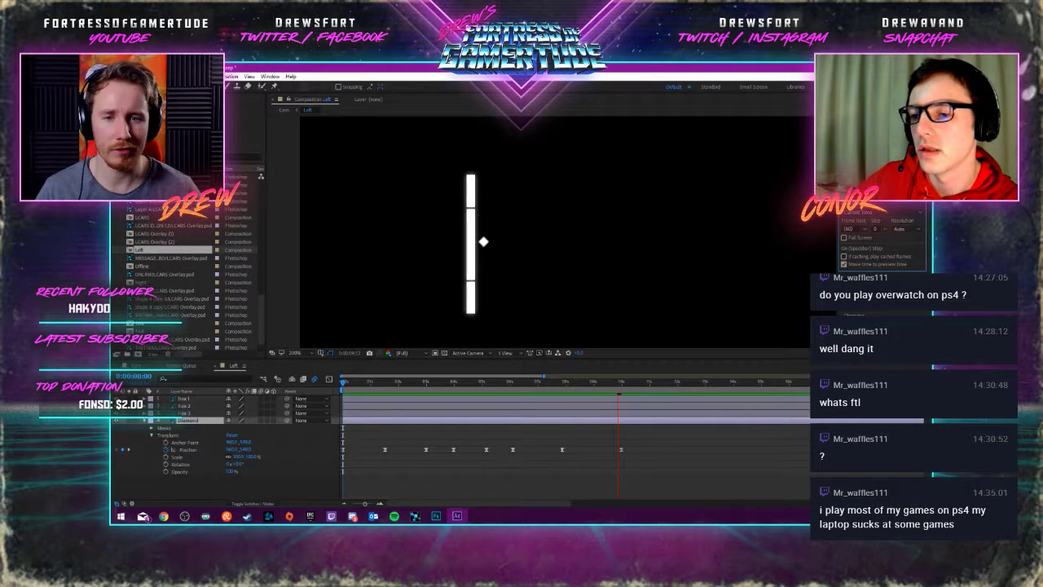
pyautogui.press('space')
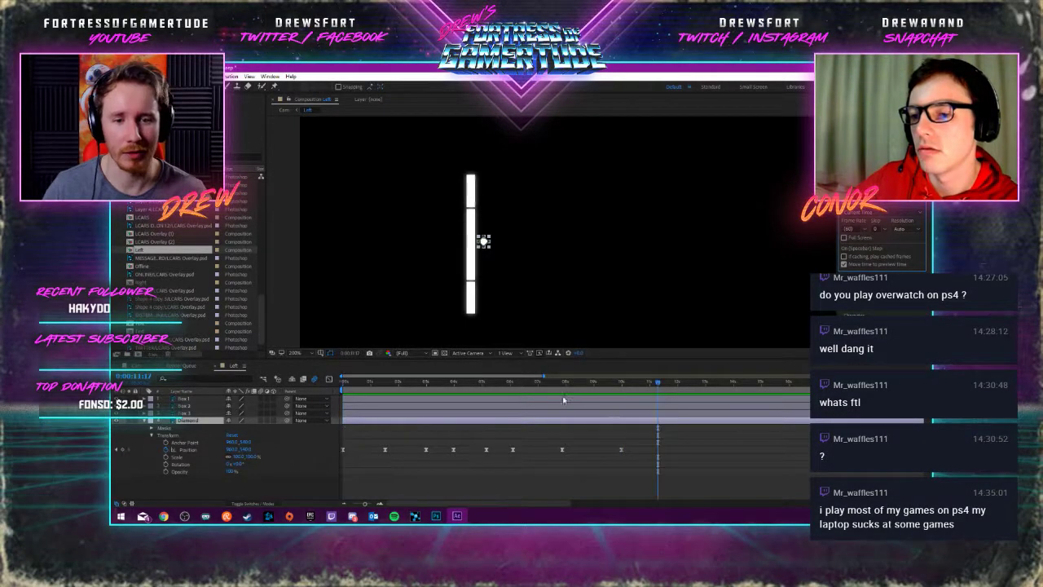
pyautogui.press('Home')
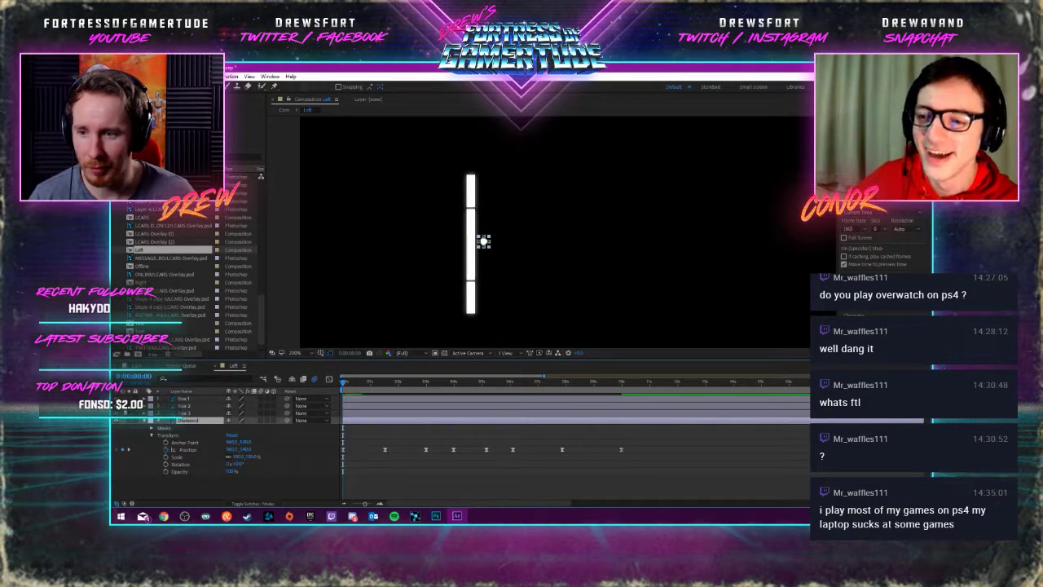
pyautogui.click(144, 412)
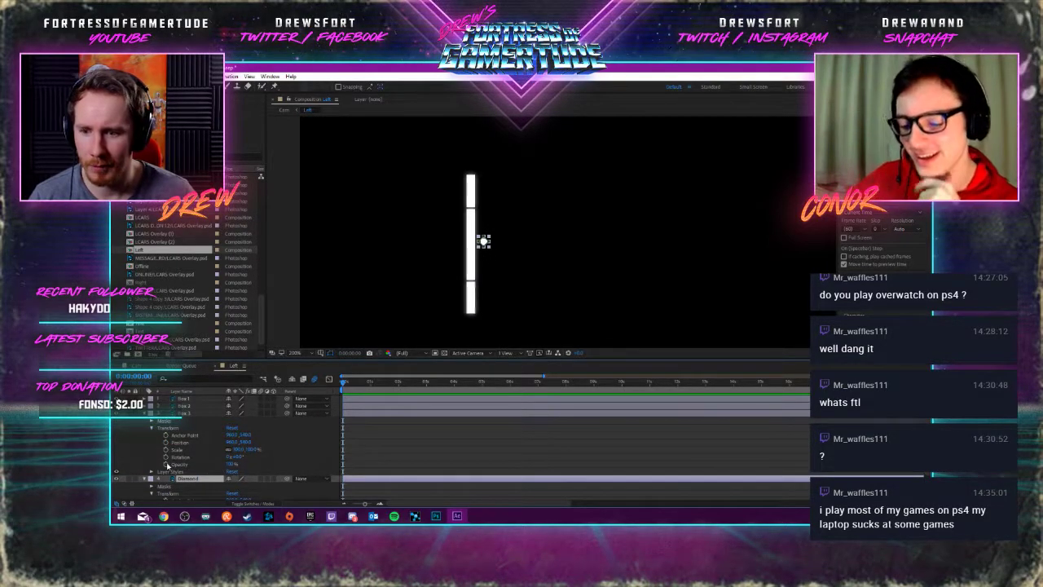
# Set a Box 3 Opacity keyframe at 0% and zoom the timeline in for frame-level timing
pyautogui.click(166, 464)
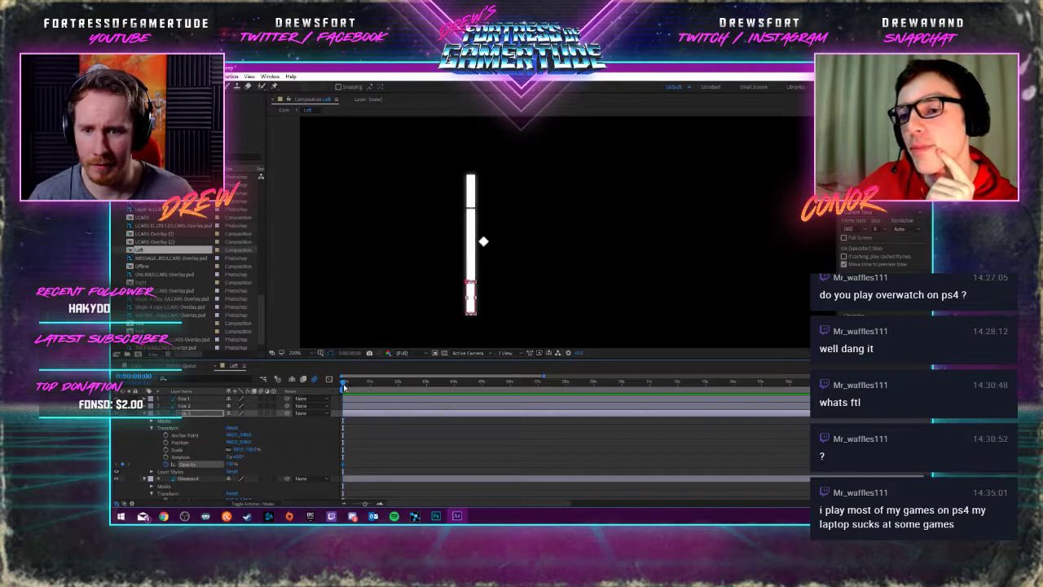
pyautogui.write('0')
pyautogui.press('Return')
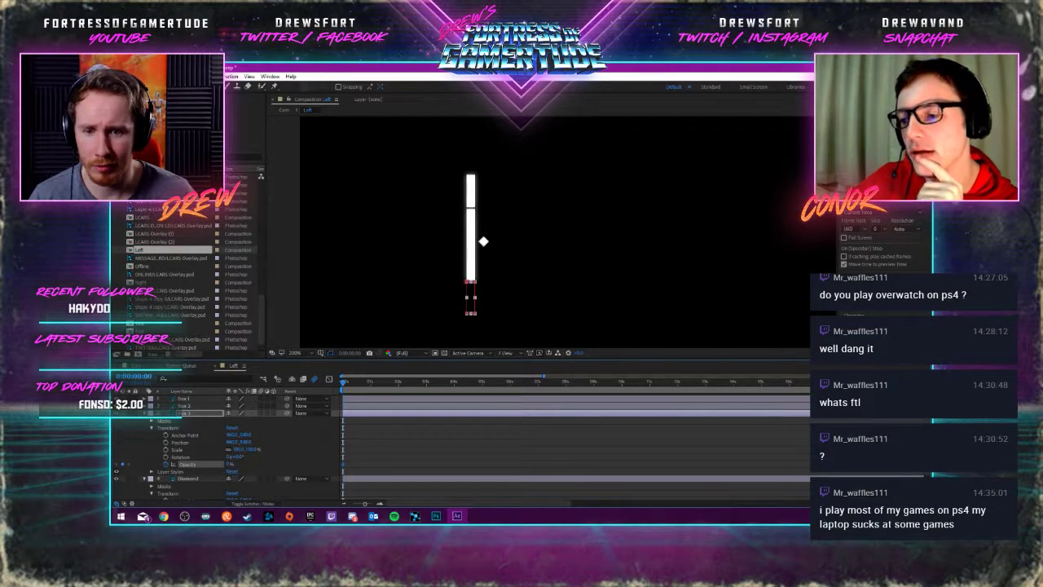
pyautogui.moveTo(343, 389); pyautogui.dragTo(367, 385)
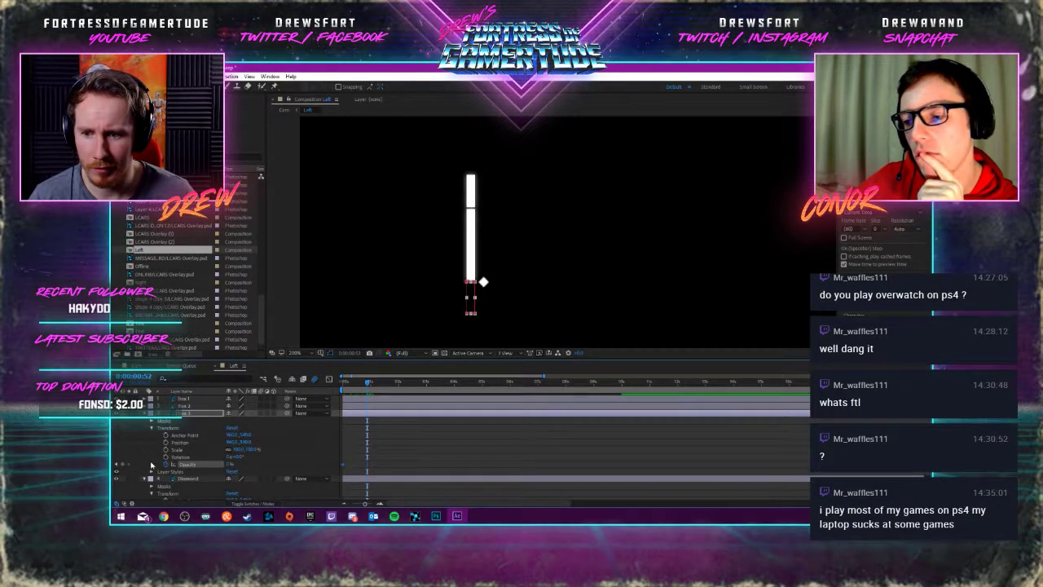
pyautogui.moveTo(552, 377); pyautogui.dragTo(395, 389)
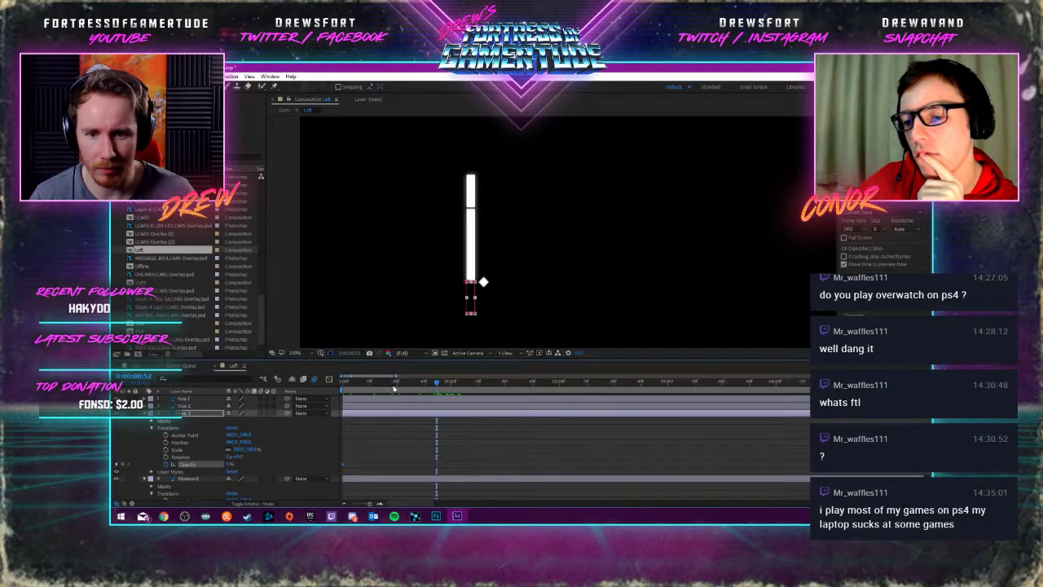
pyautogui.click(434, 382)
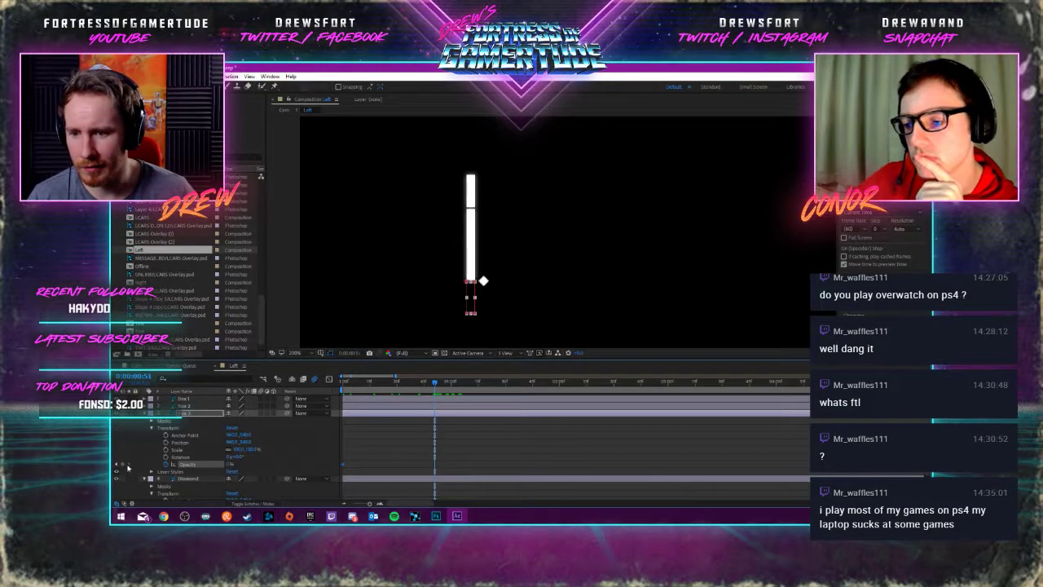
pyautogui.click(438, 382)
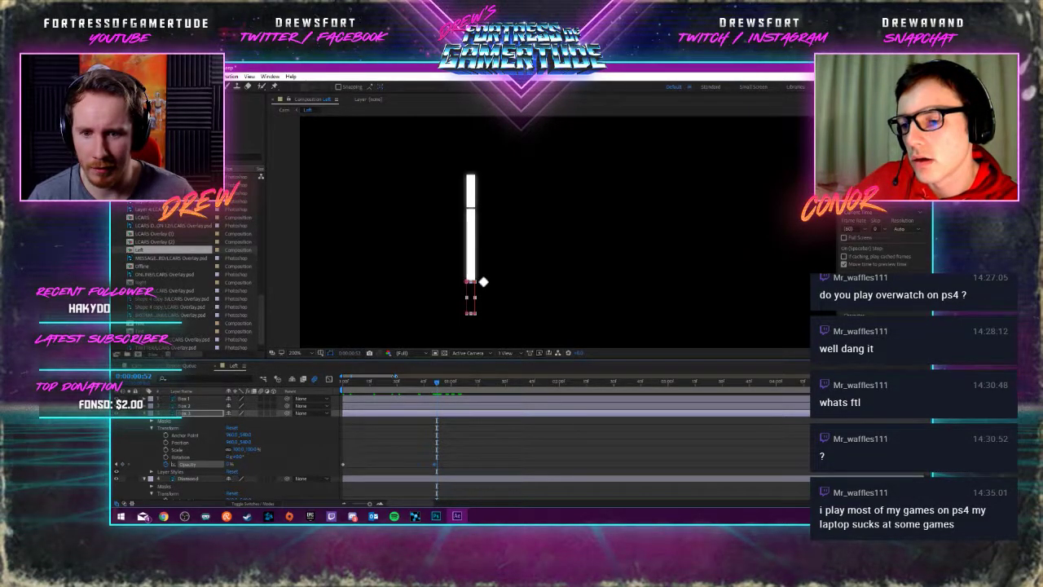
pyautogui.press('=')
pyautogui.press('=')
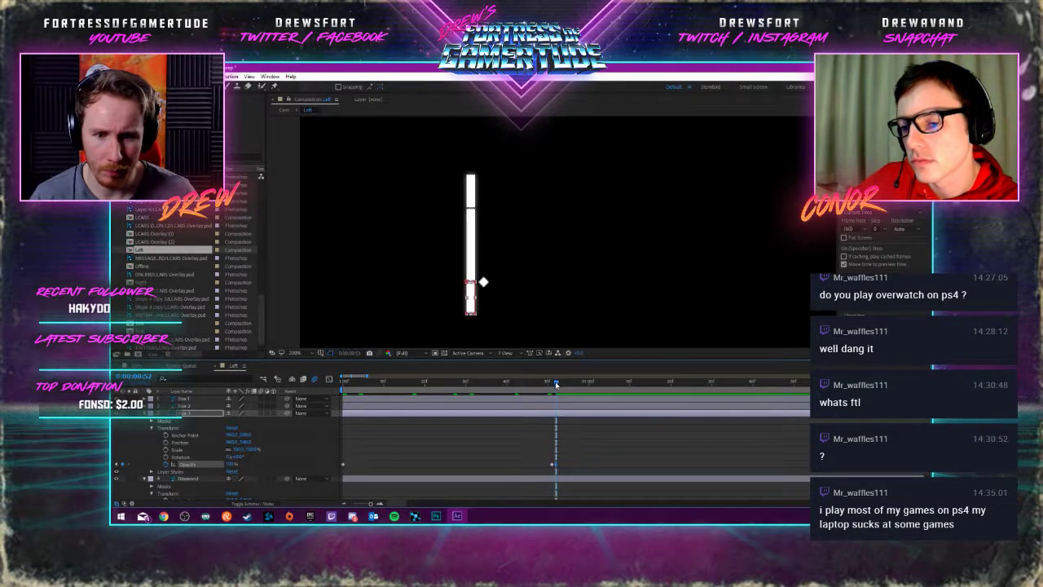
pyautogui.moveTo(556, 382); pyautogui.dragTo(552, 382)
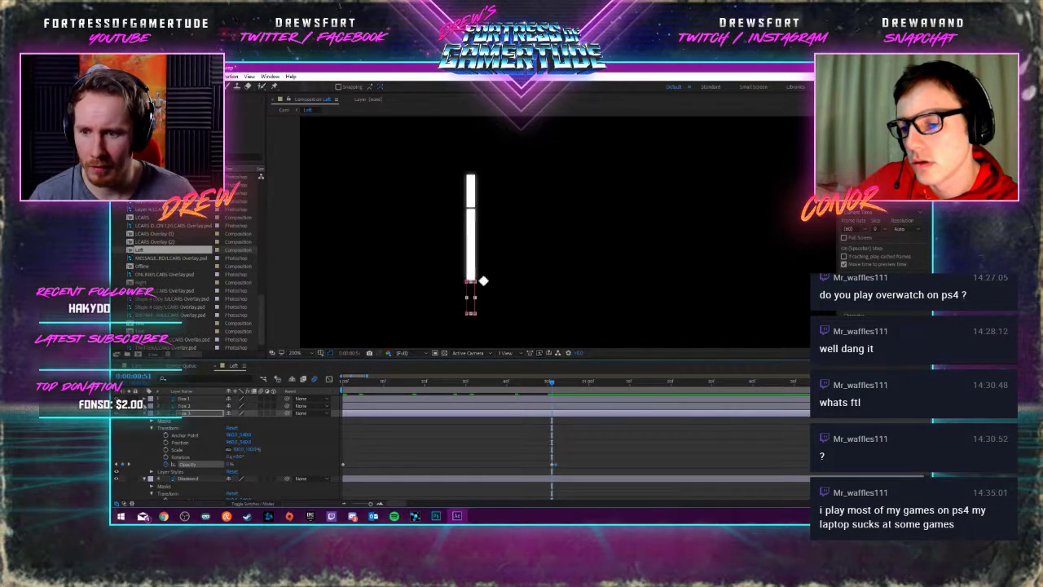
# Reveal Box 2's Opacity property and scrub between frames 30 and 48
pyautogui.click(151, 405)
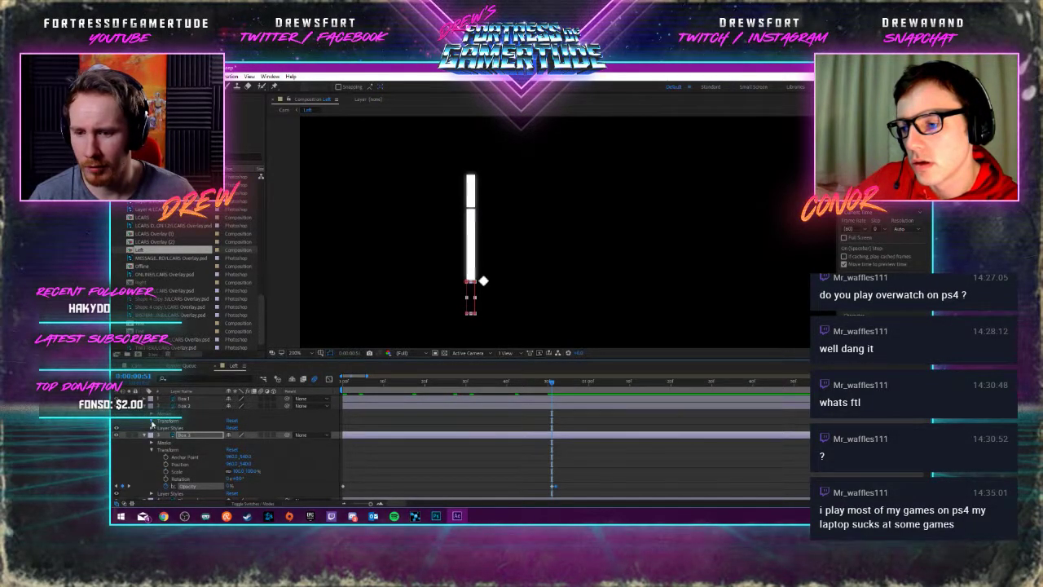
pyautogui.click(151, 422)
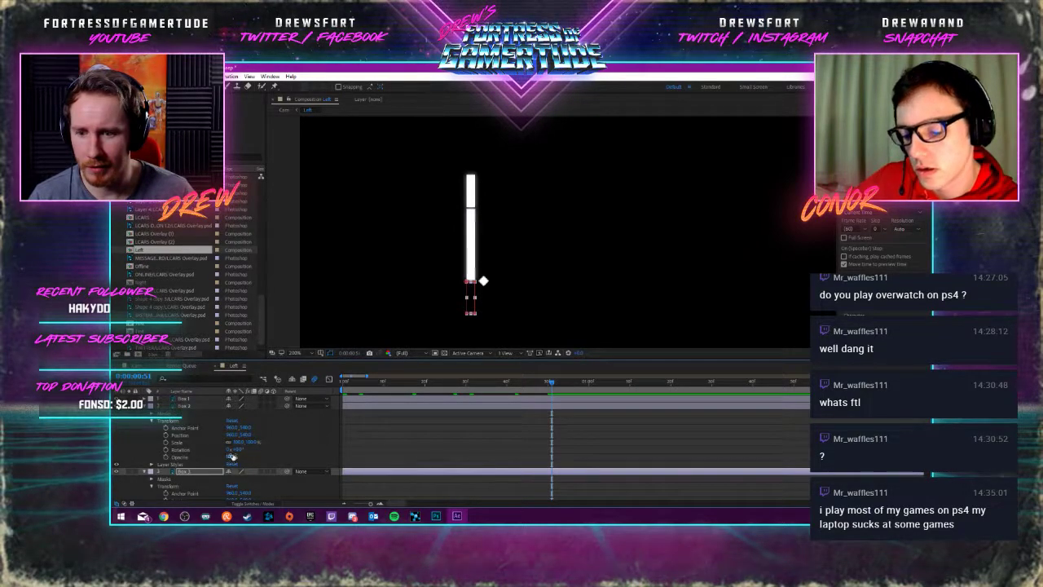
pyautogui.click(174, 458)
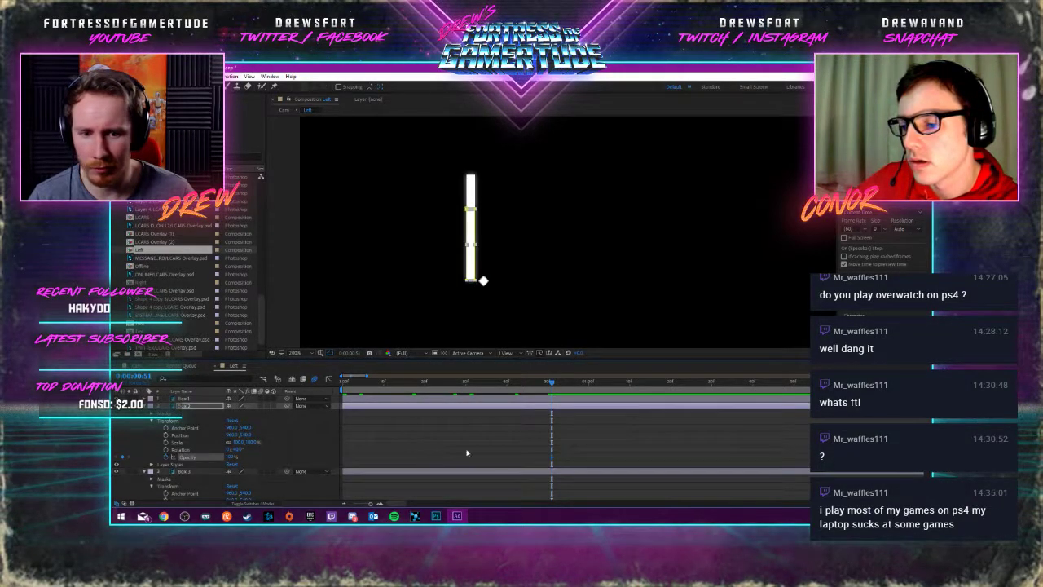
pyautogui.click(553, 382)
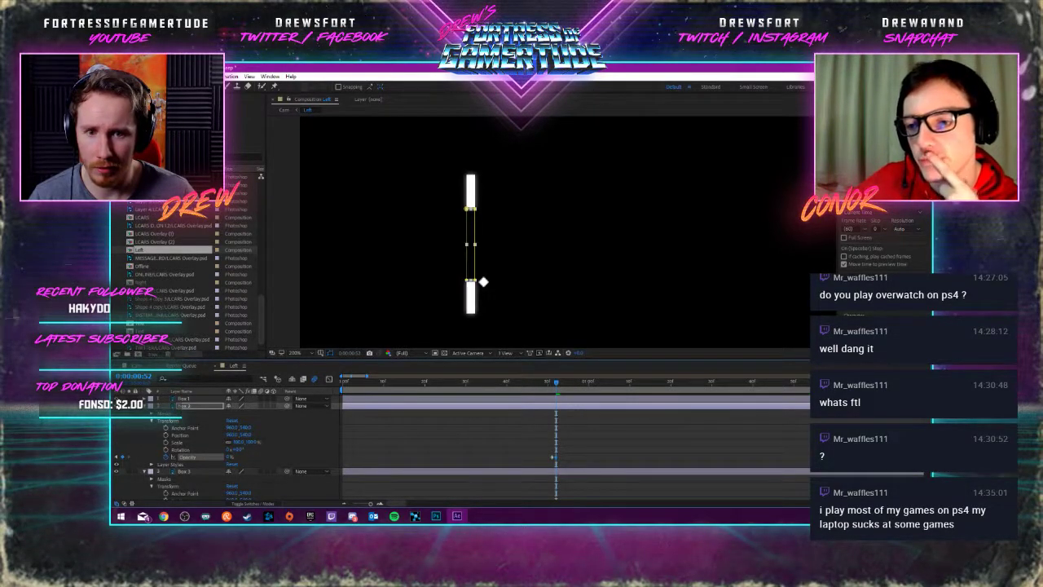
pyautogui.click(539, 380)
pyautogui.click(474, 382)
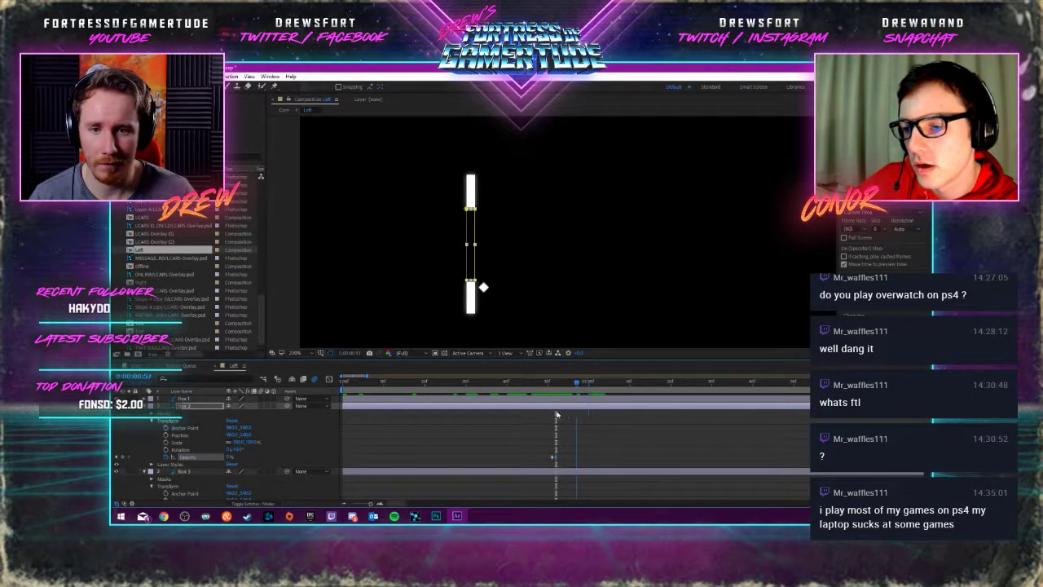
pyautogui.click(498, 381)
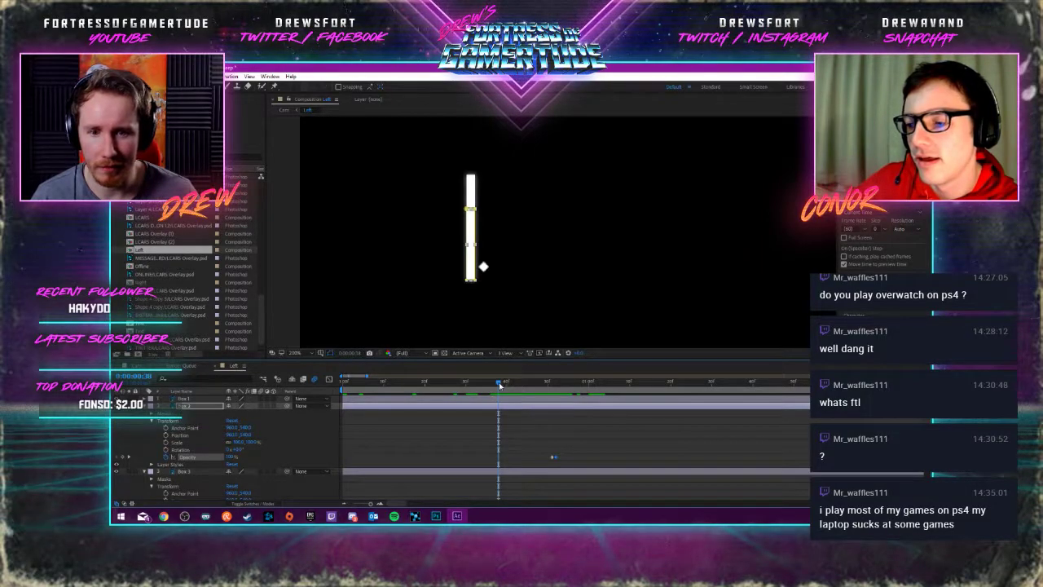
pyautogui.click(524, 382)
# Drop Box 1's Opacity to 0%, then advance to about 0:00:02:03
pyautogui.click(151, 398)
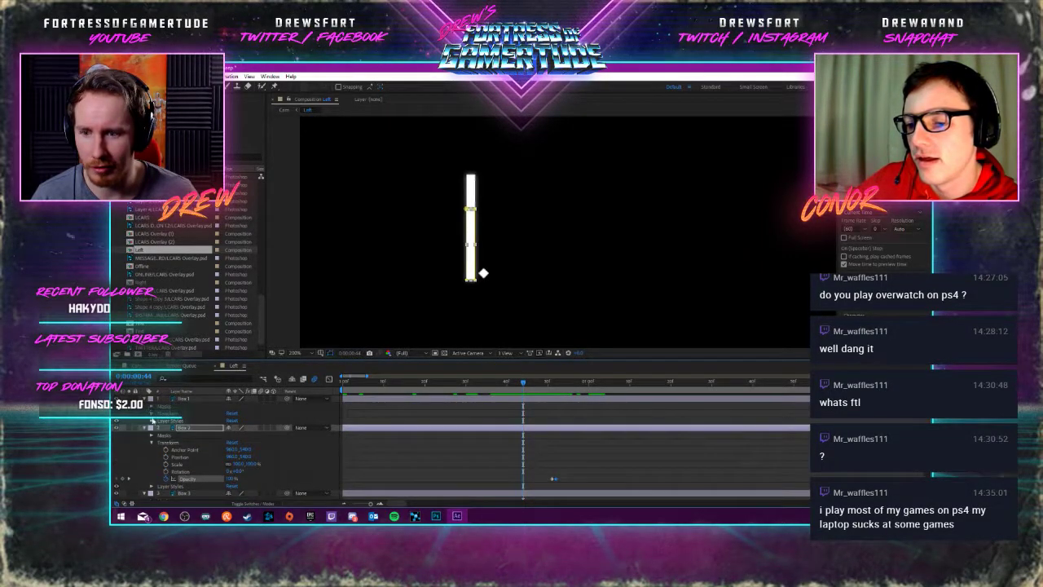
pyautogui.click(151, 413)
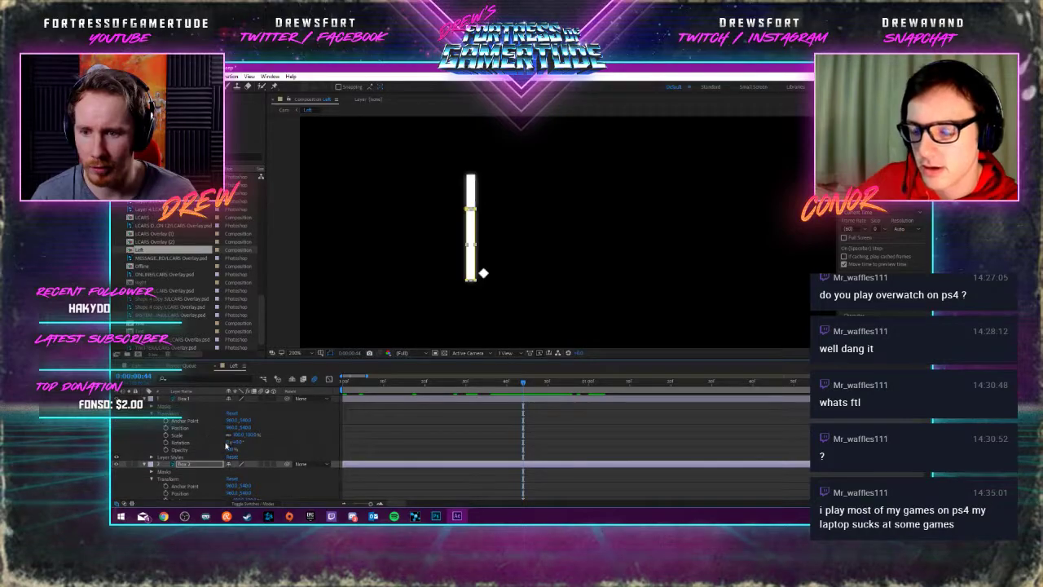
pyautogui.moveTo(231, 452); pyautogui.dragTo(188, 451)
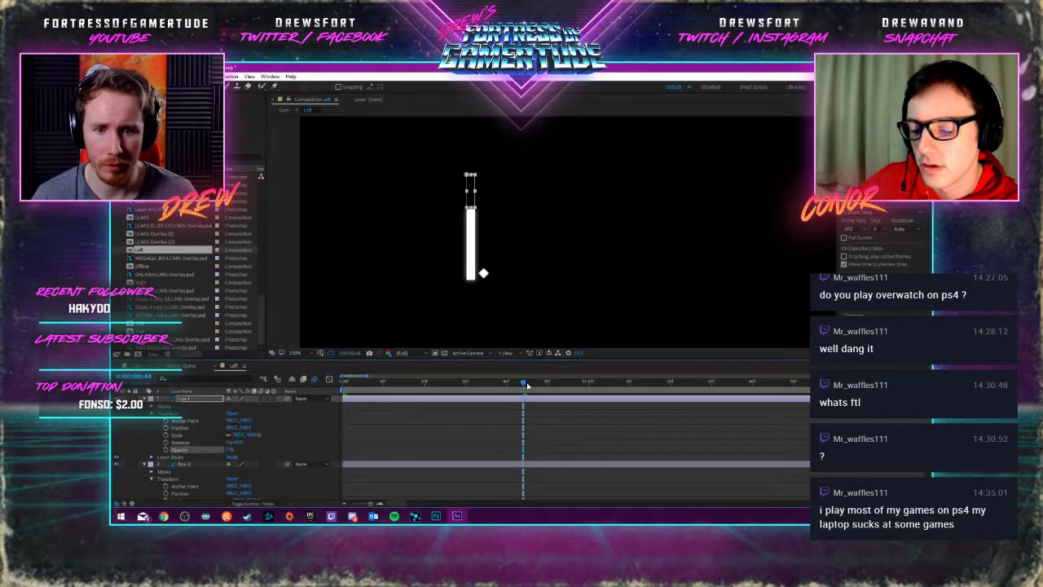
pyautogui.moveTo(540, 385); pyautogui.dragTo(703, 392)
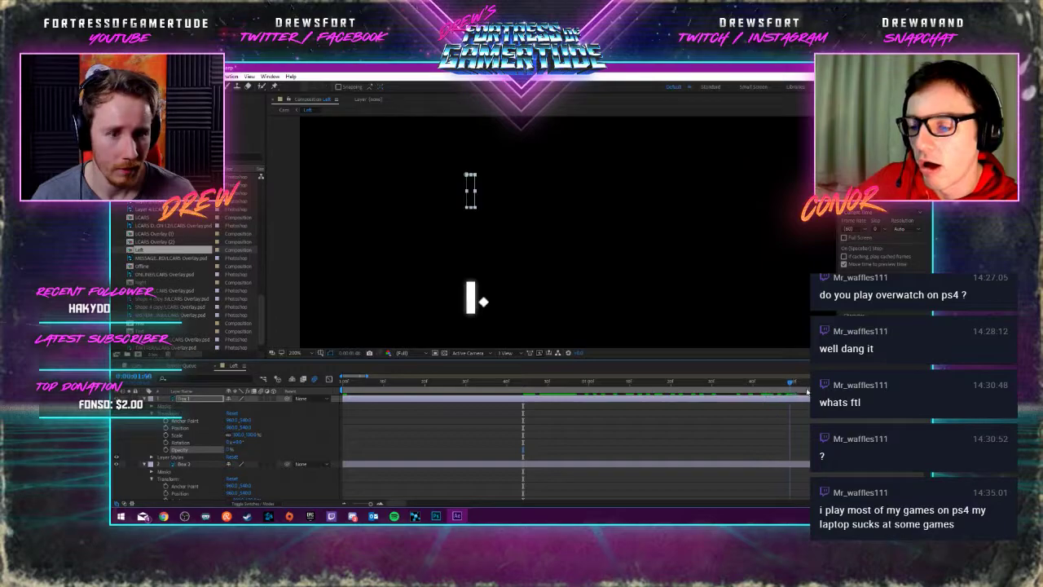
pyautogui.moveTo(807, 392); pyautogui.dragTo(808, 392)
# Move to about 0:00:02:15 and start an Opacity keyframe on Box 1
pyautogui.click(399, 504)
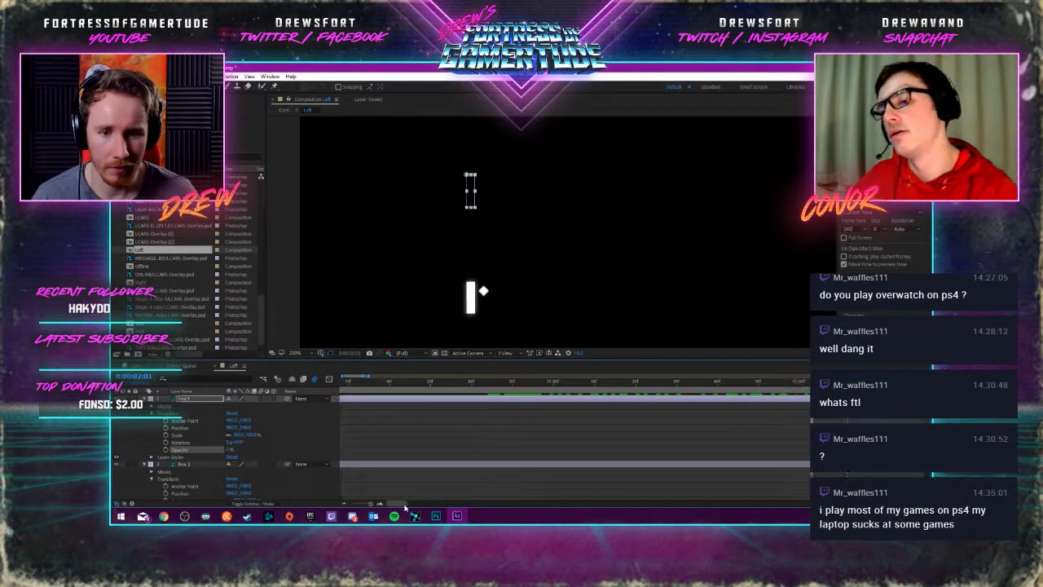
pyautogui.moveTo(405, 507); pyautogui.dragTo(383, 506)
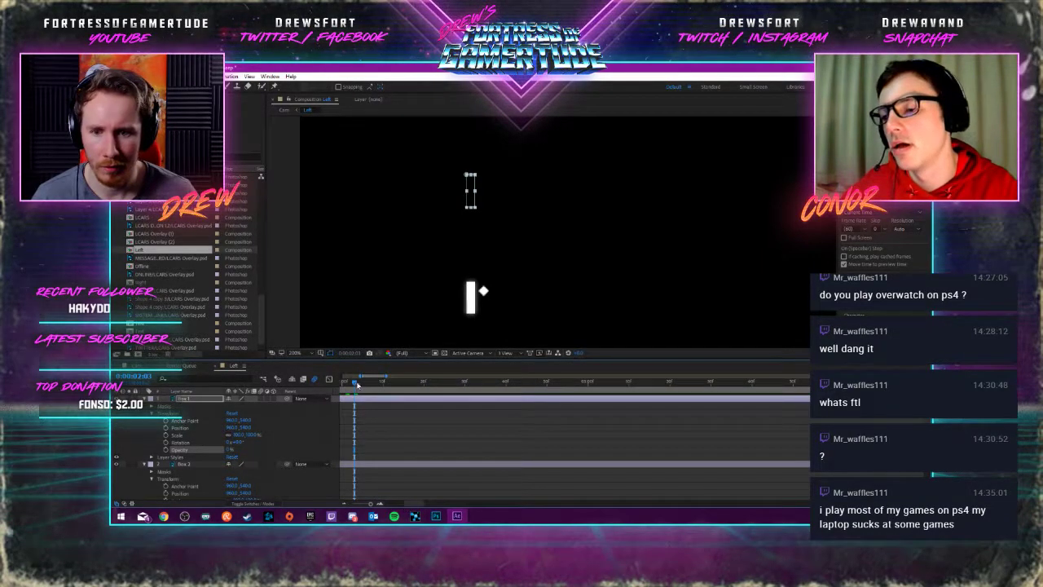
pyautogui.moveTo(356, 384); pyautogui.dragTo(400, 387)
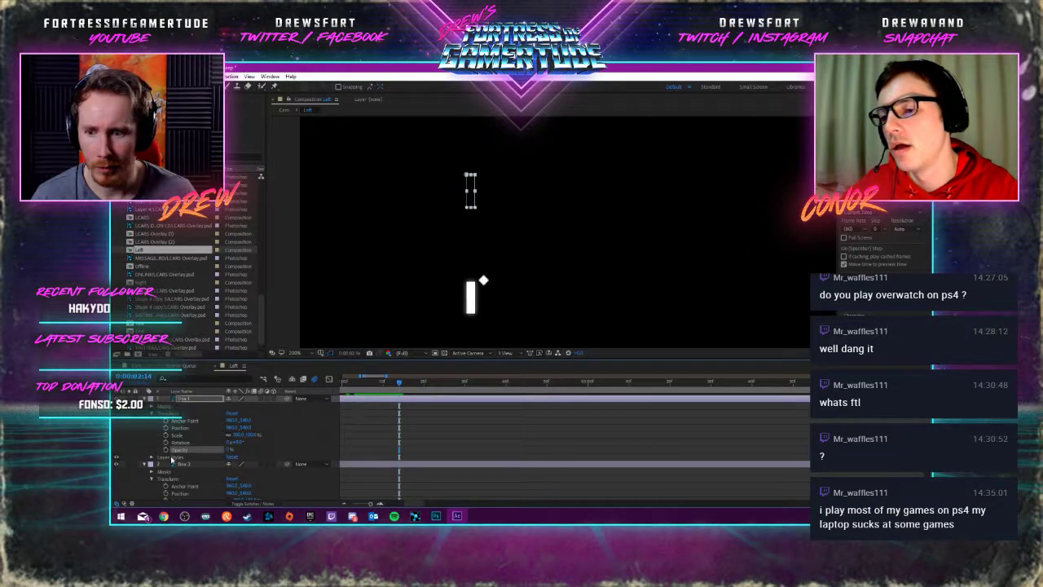
pyautogui.click(359, 464)
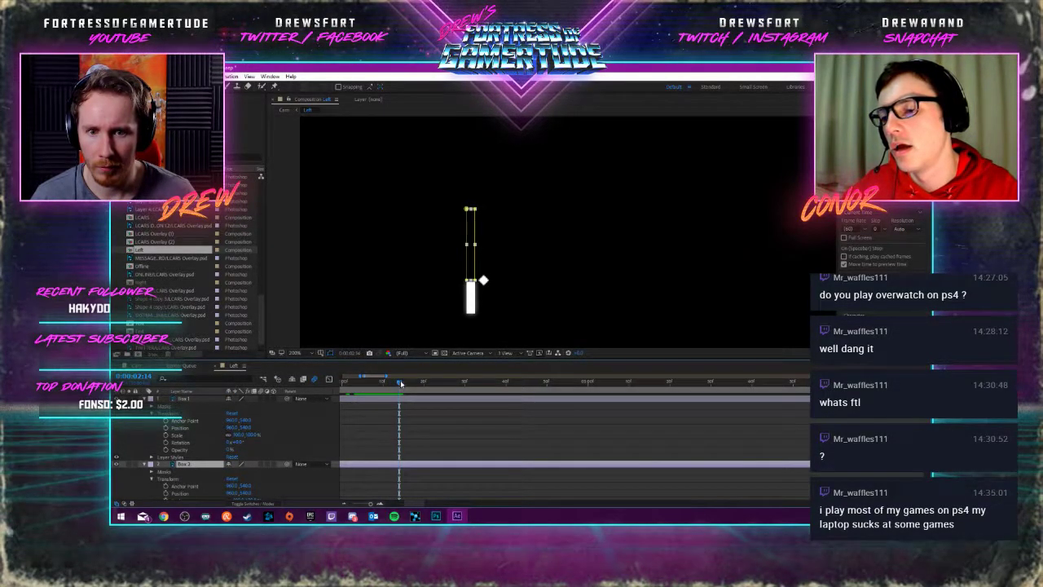
pyautogui.click(402, 384)
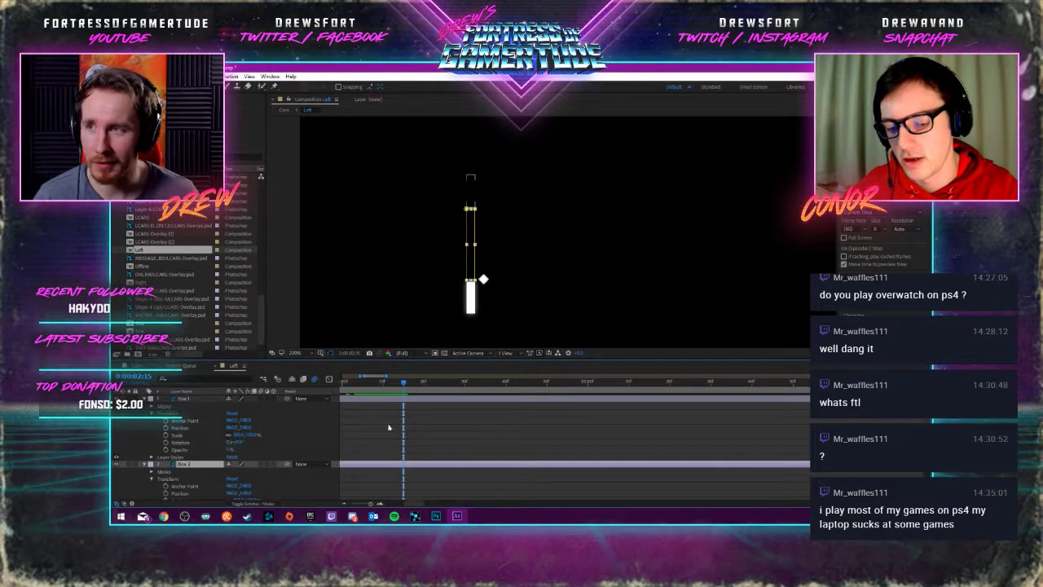
pyautogui.scroll(-1, 181, 465)
pyautogui.scroll(-1, 394, 440)
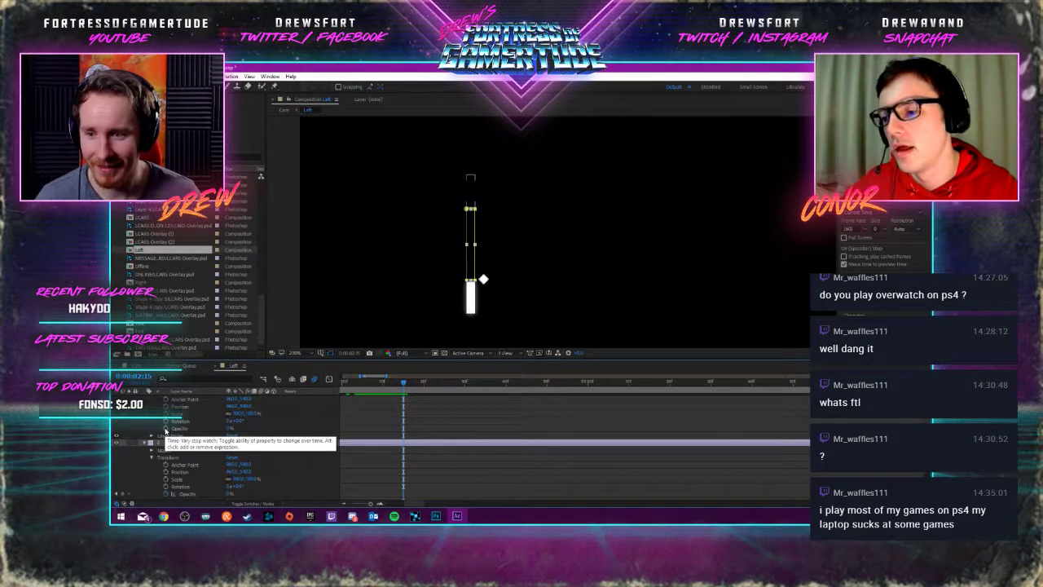
pyautogui.click(165, 429)
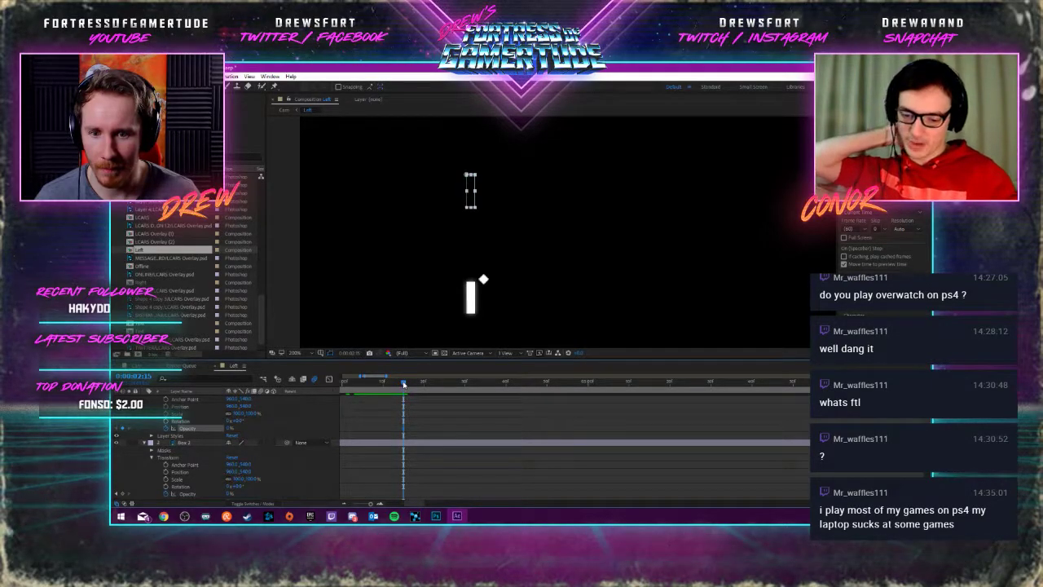
pyautogui.moveTo(404, 383); pyautogui.dragTo(401, 384)
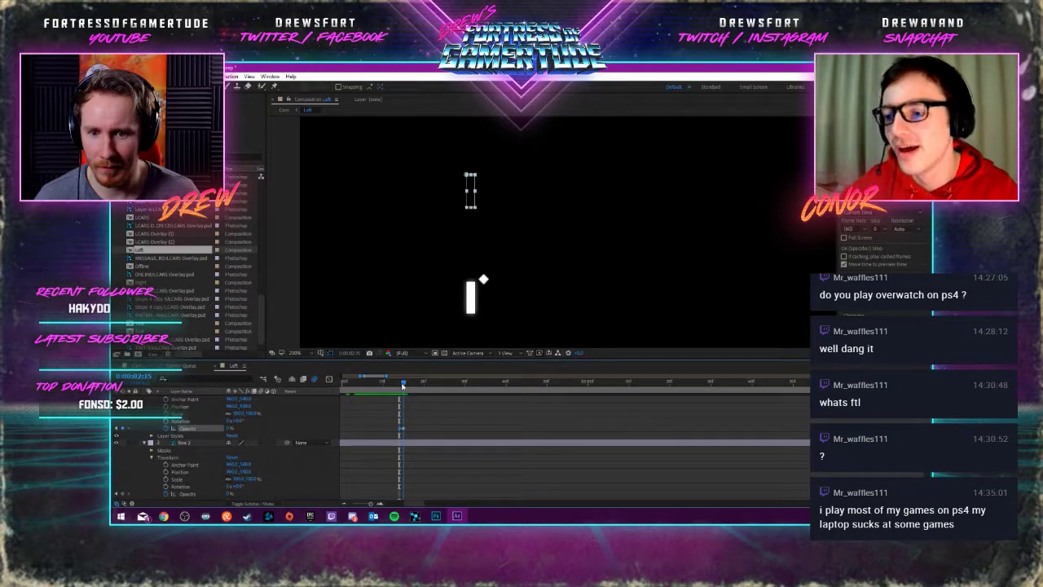
pyautogui.moveTo(402, 384); pyautogui.dragTo(405, 383)
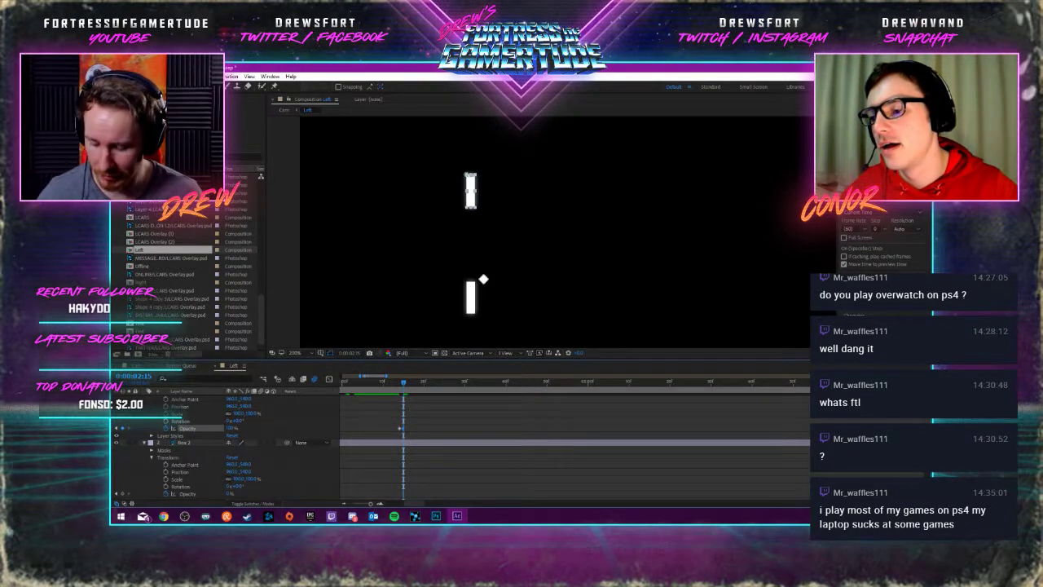
# Select Box 2 and scrub its Opacity back up
pyautogui.click(183, 443)
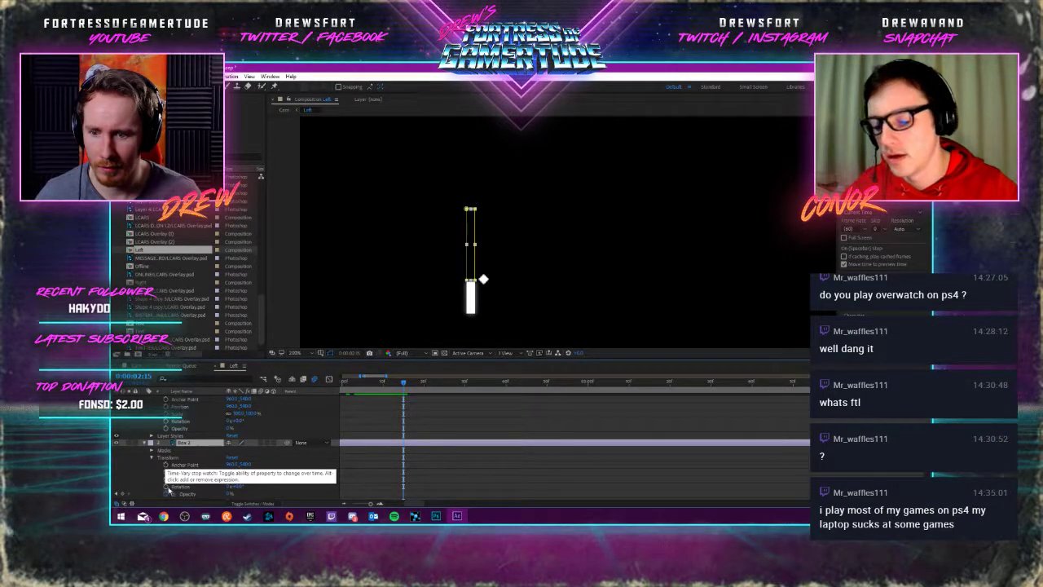
pyautogui.click(123, 495)
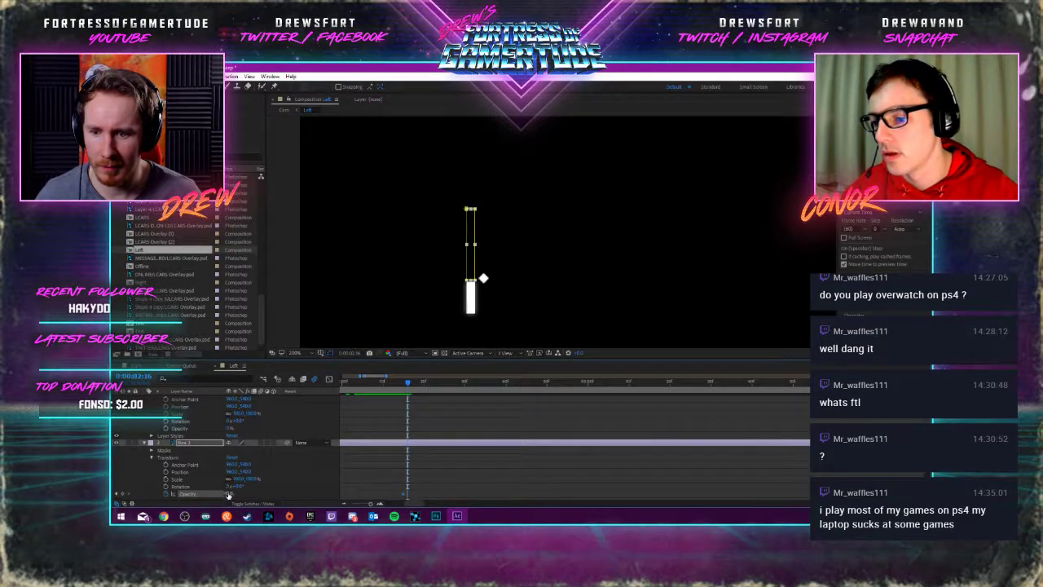
pyautogui.moveTo(231, 494); pyautogui.dragTo(405, 494)
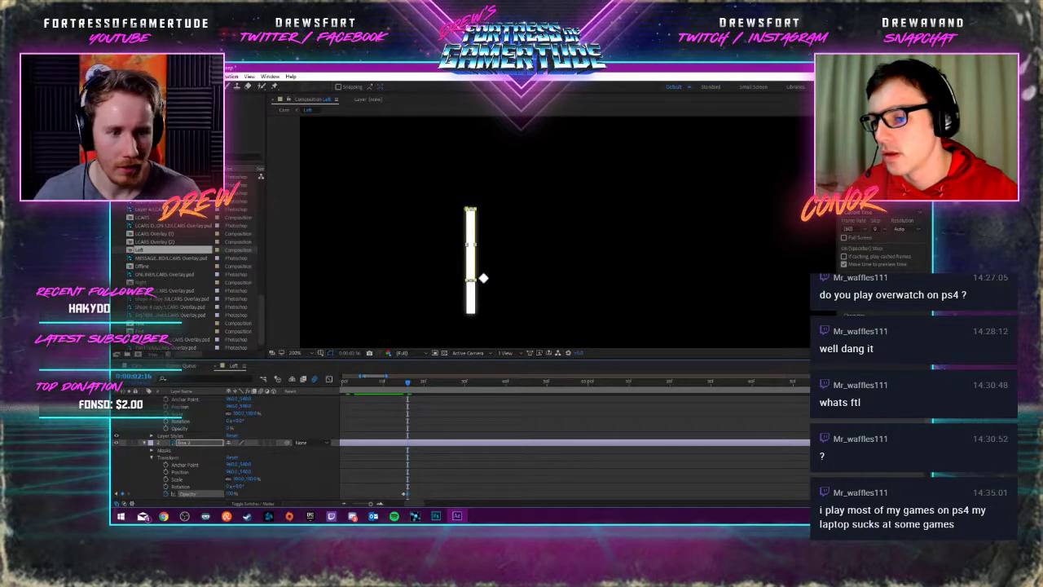
pyautogui.scroll(-1, 244, 444)
pyautogui.scroll(-2, 585, 476)
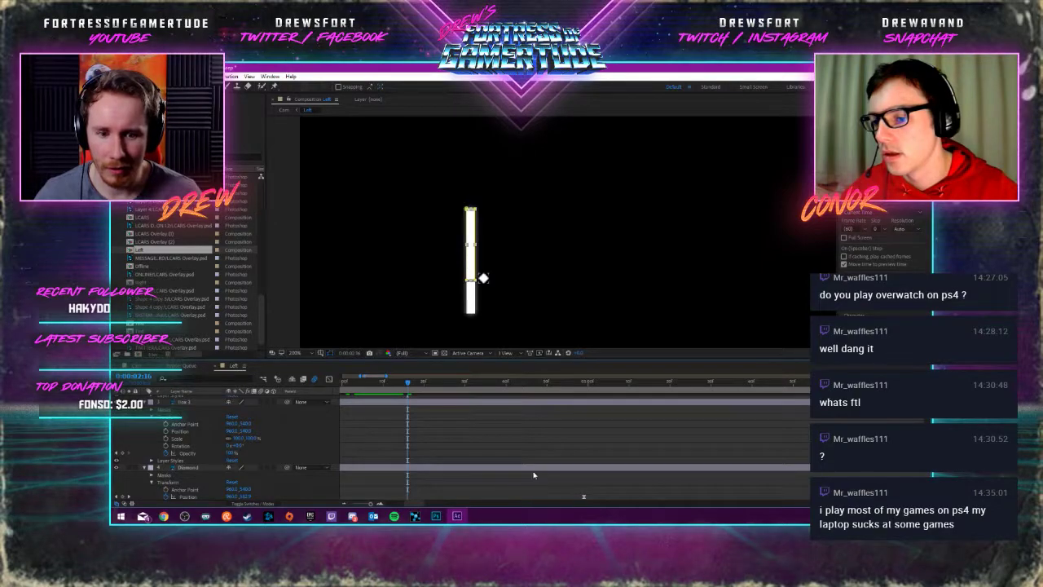
# Drop Box 3's Opacity from 100% to 0% at 0:00:02:16
pyautogui.click(216, 402)
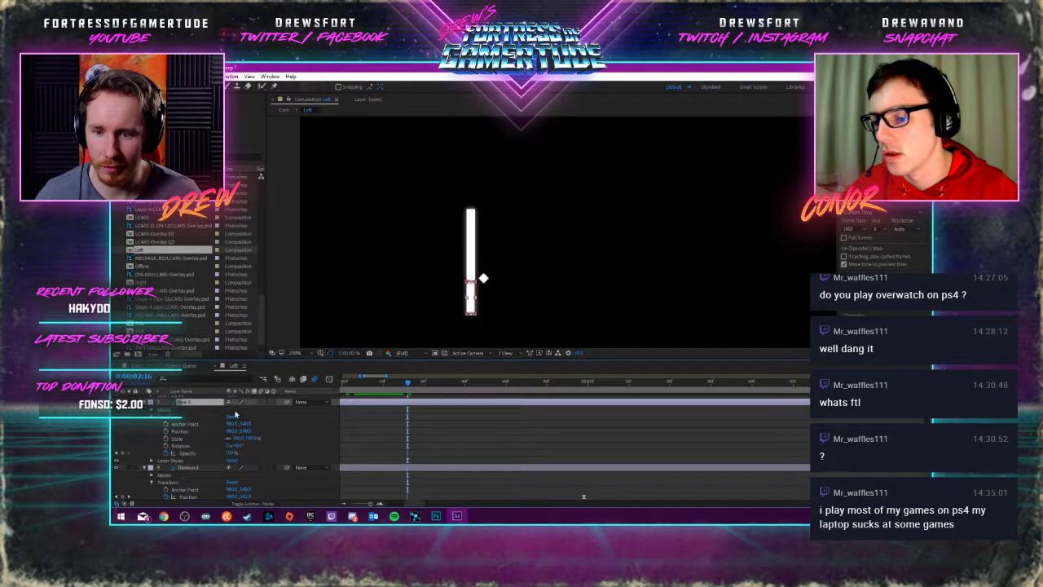
pyautogui.click(405, 383)
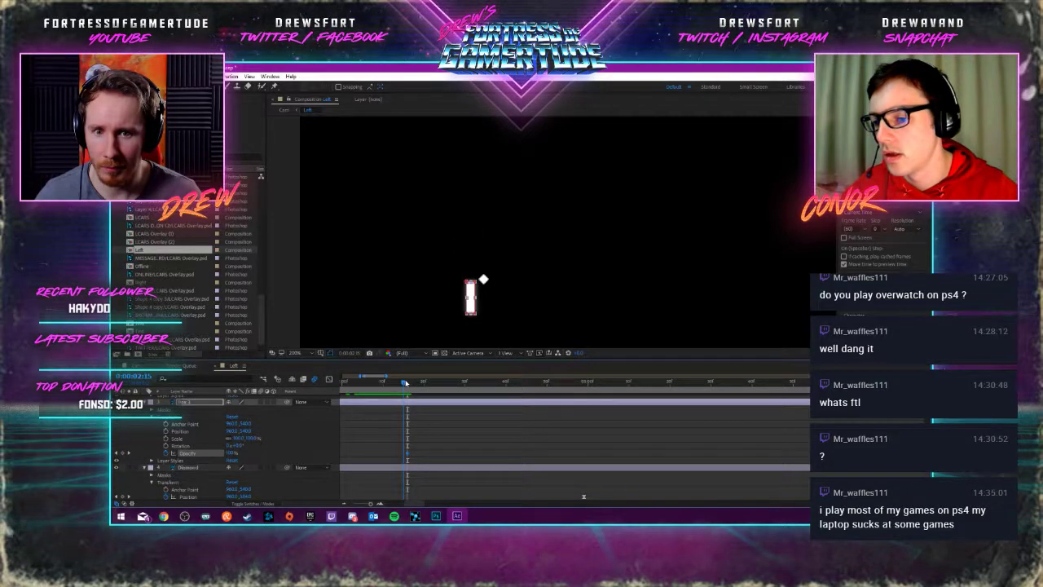
pyautogui.press('pageup')
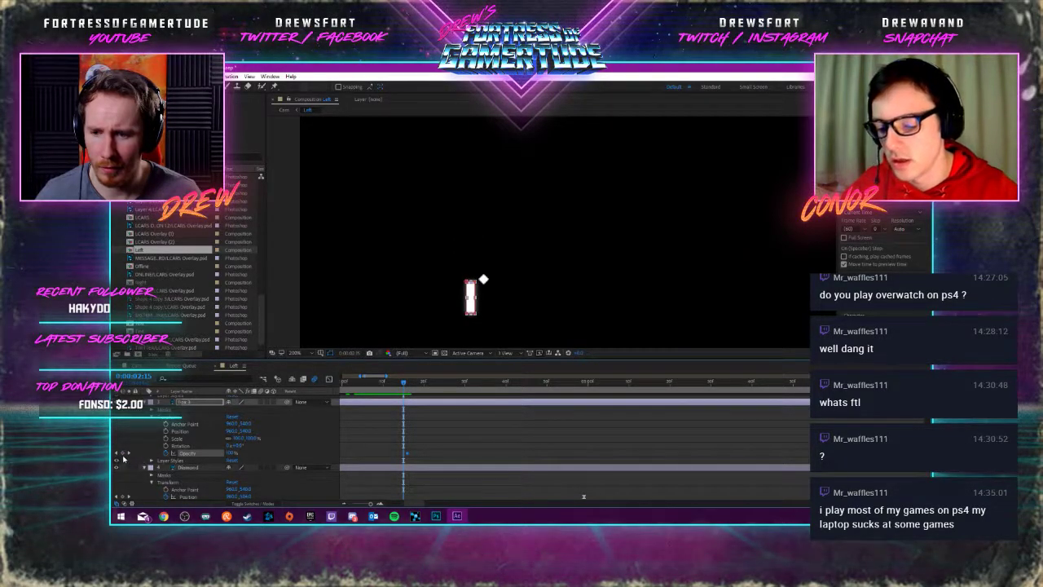
pyautogui.press('pagedown')
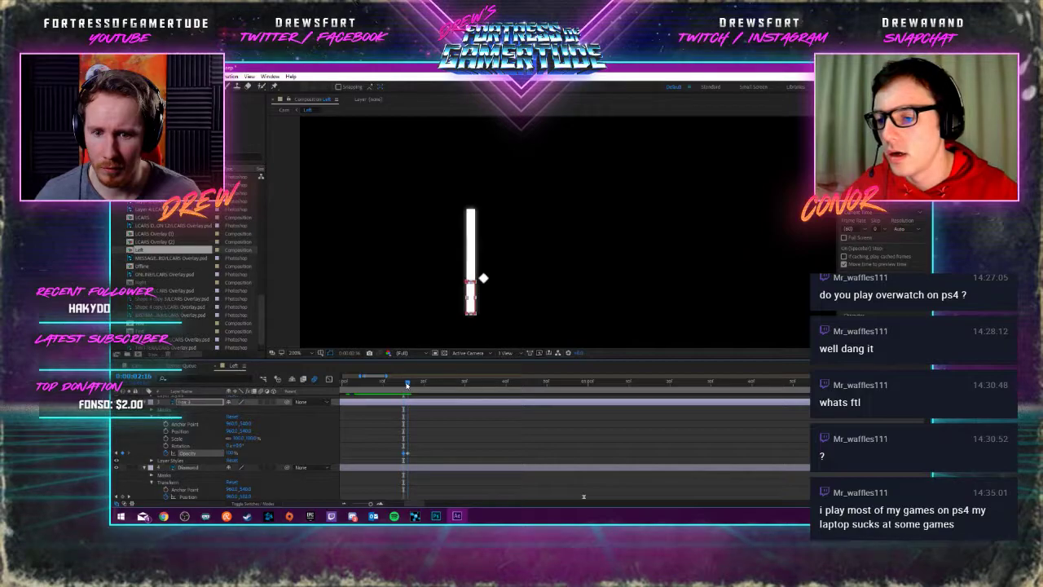
pyautogui.moveTo(232, 457); pyautogui.dragTo(203, 457)
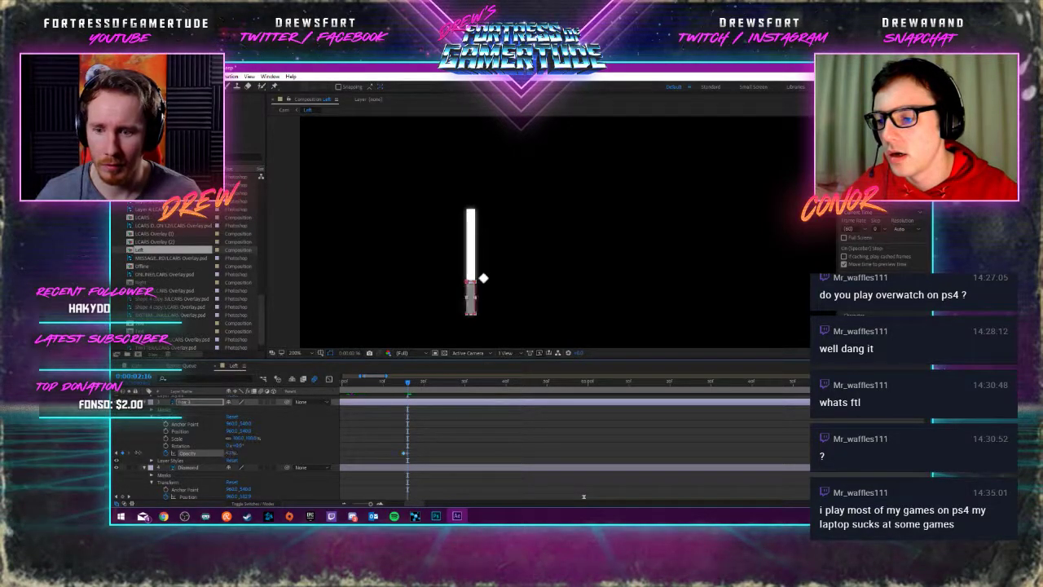
pyautogui.moveTo(410, 383); pyautogui.dragTo(849, 420)
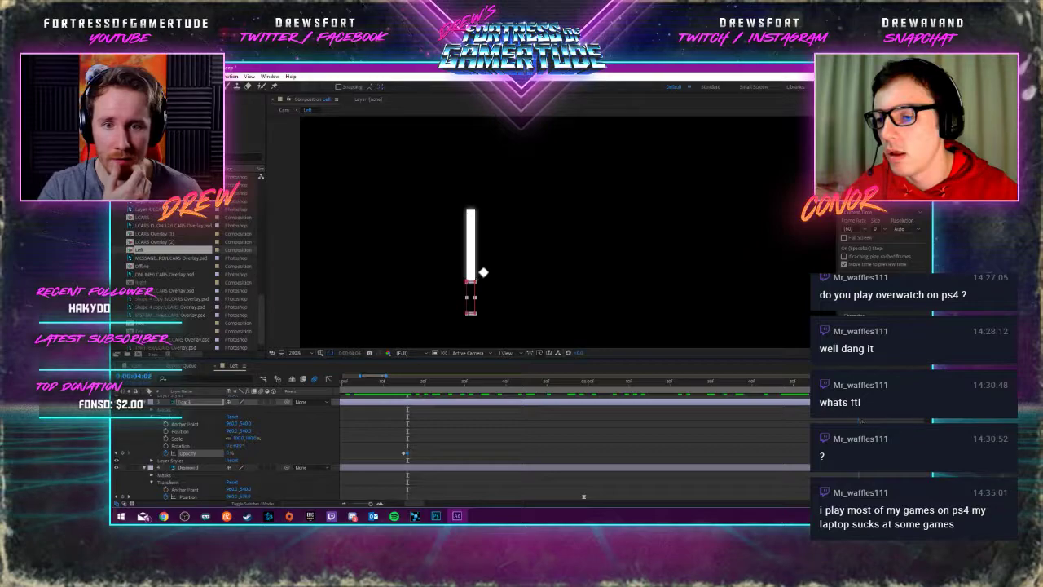
# Keyframe Box 2's opacity at 0:00:04:54, then fade it to 0% a few frames later
pyautogui.click(427, 505)
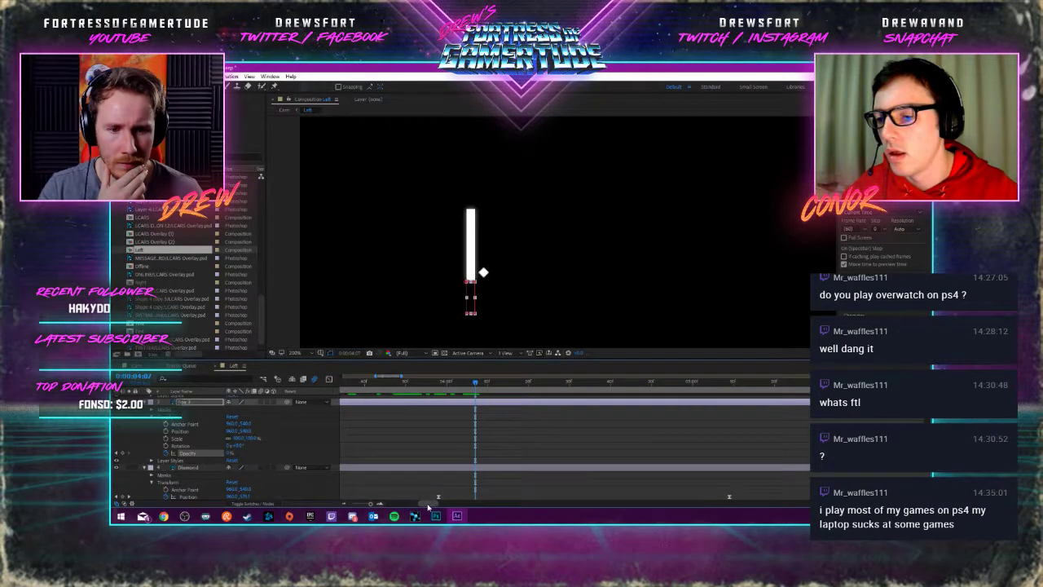
pyautogui.moveTo(477, 387); pyautogui.dragTo(654, 398)
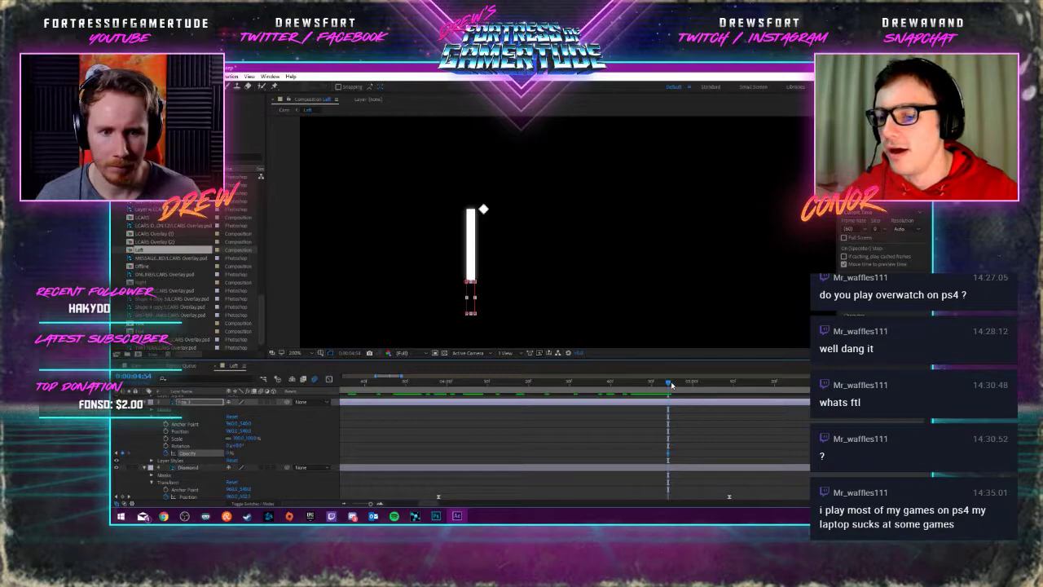
pyautogui.moveTo(670, 382); pyautogui.dragTo(673, 383)
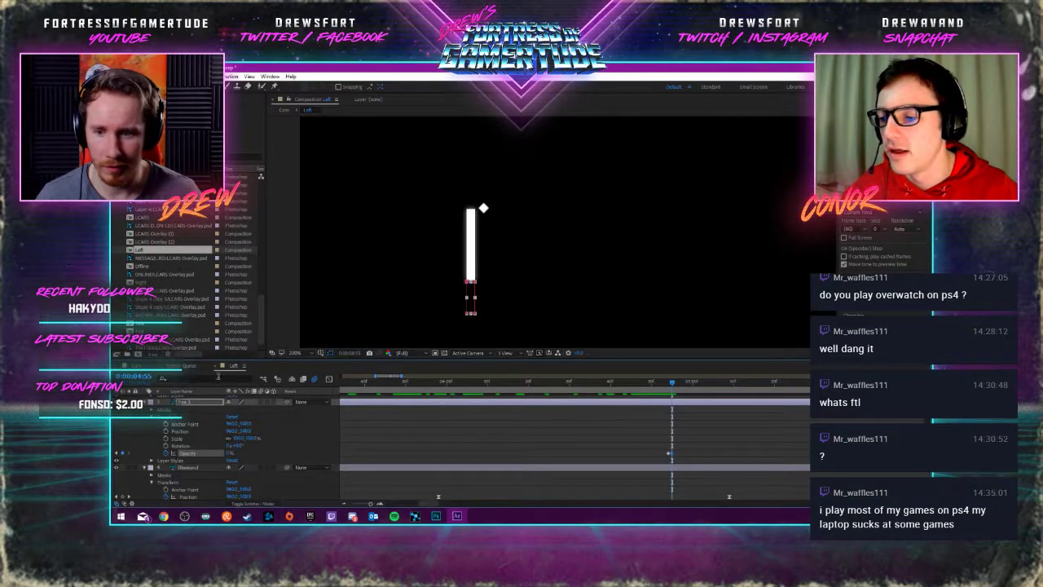
pyautogui.press('pageup')
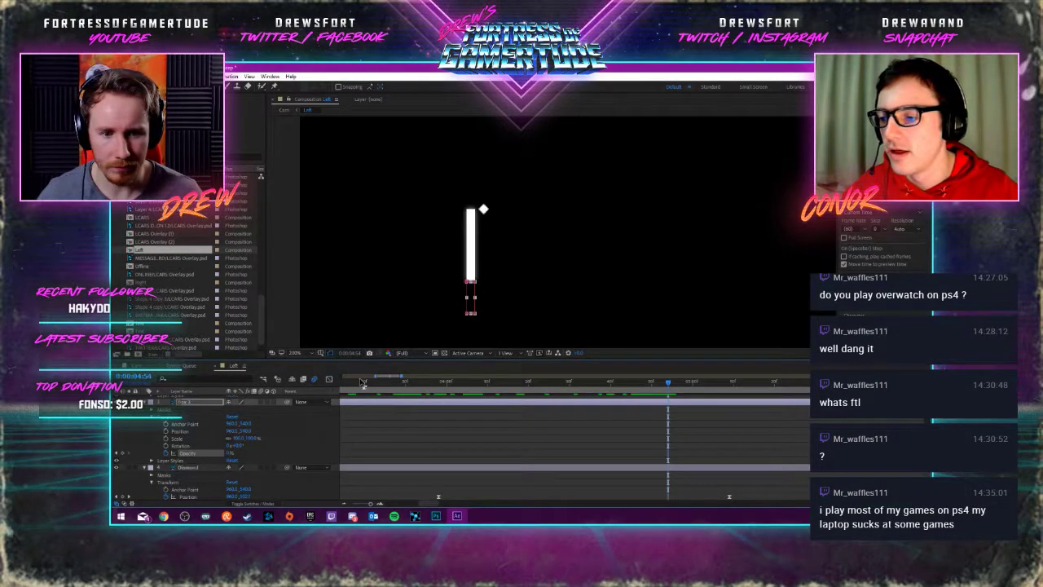
pyautogui.scroll(2, 220, 449)
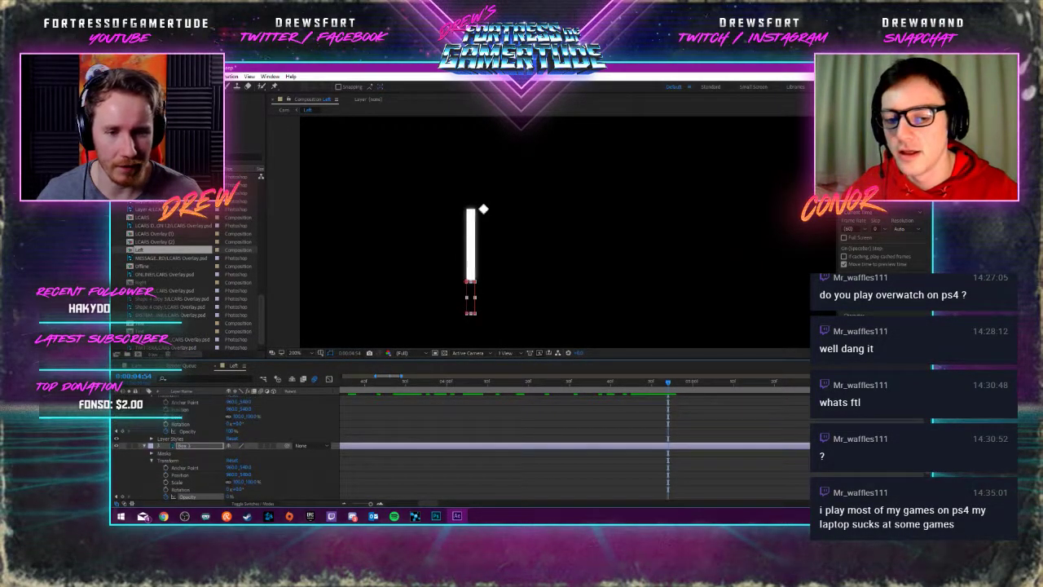
pyautogui.moveTo(593, 359); pyautogui.dragTo(596, 334)
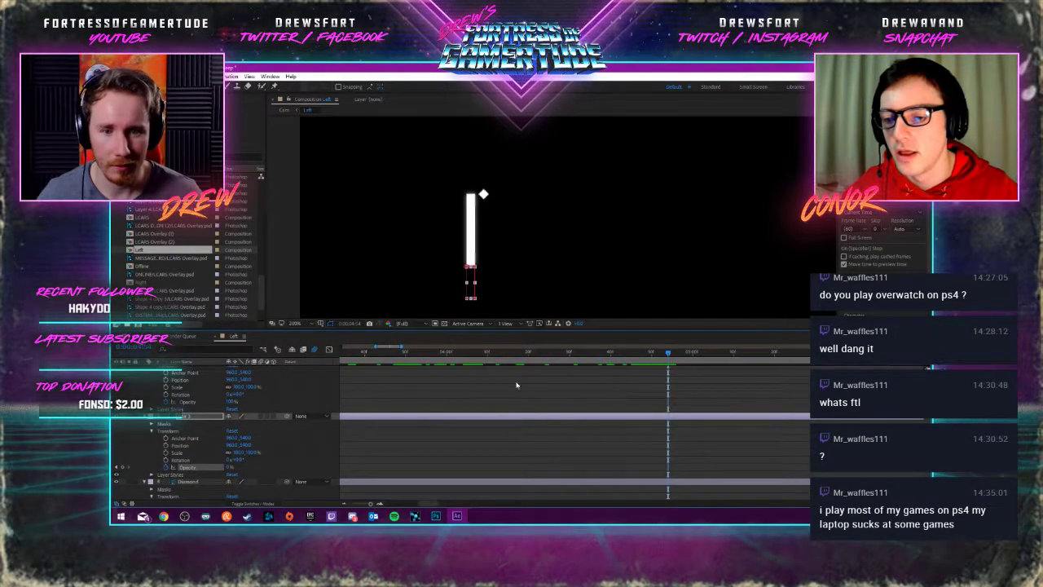
pyautogui.scroll(-3, 228, 432)
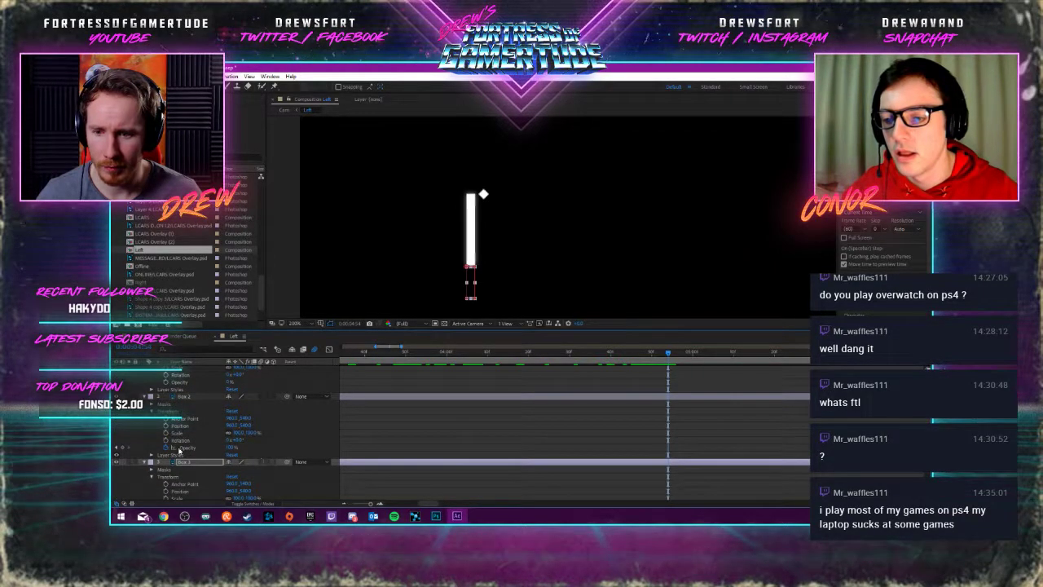
pyautogui.click(121, 449)
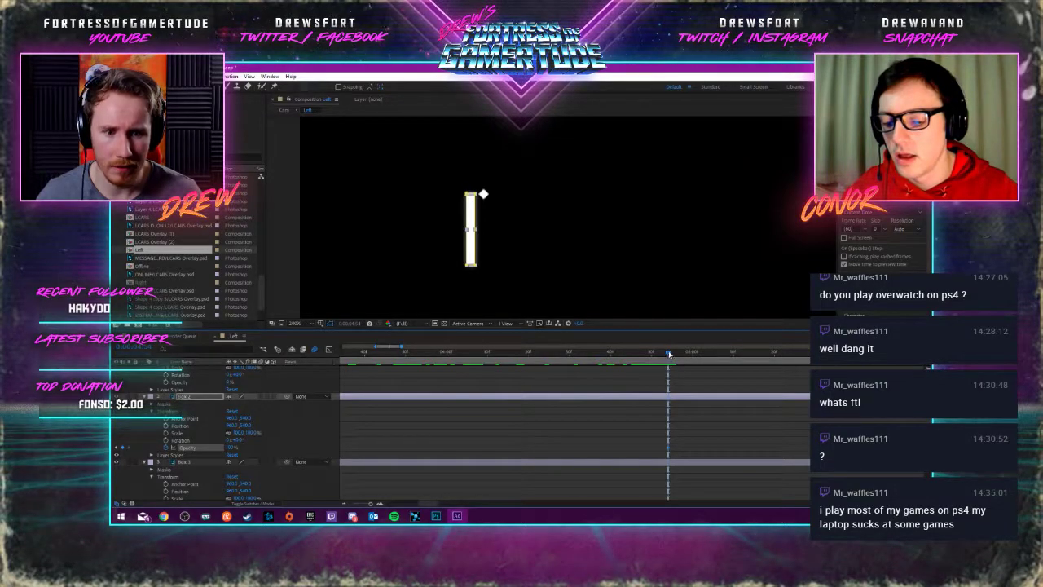
pyautogui.moveTo(668, 354); pyautogui.dragTo(672, 353)
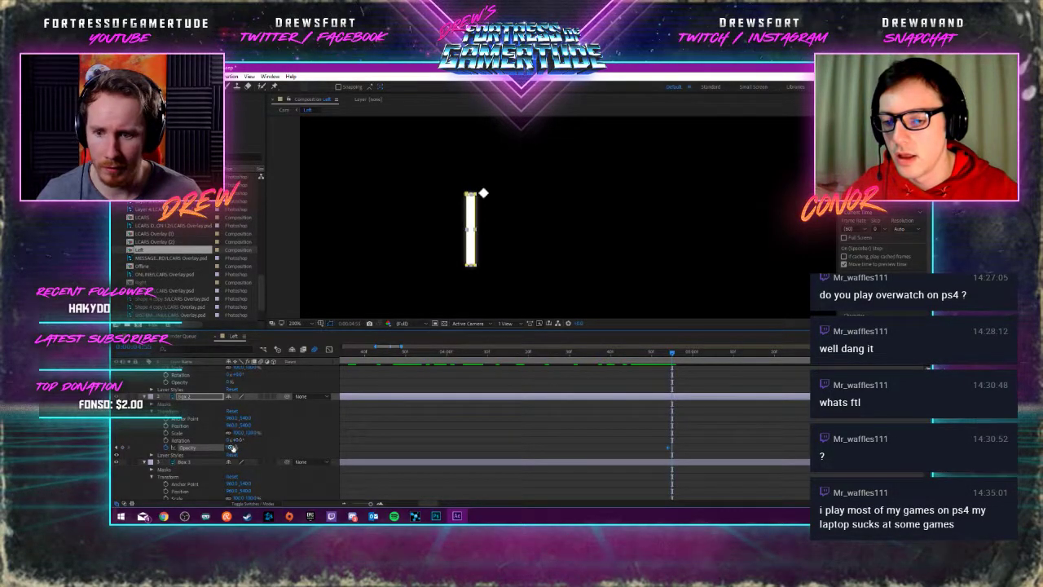
pyautogui.moveTo(231, 448); pyautogui.dragTo(196, 448)
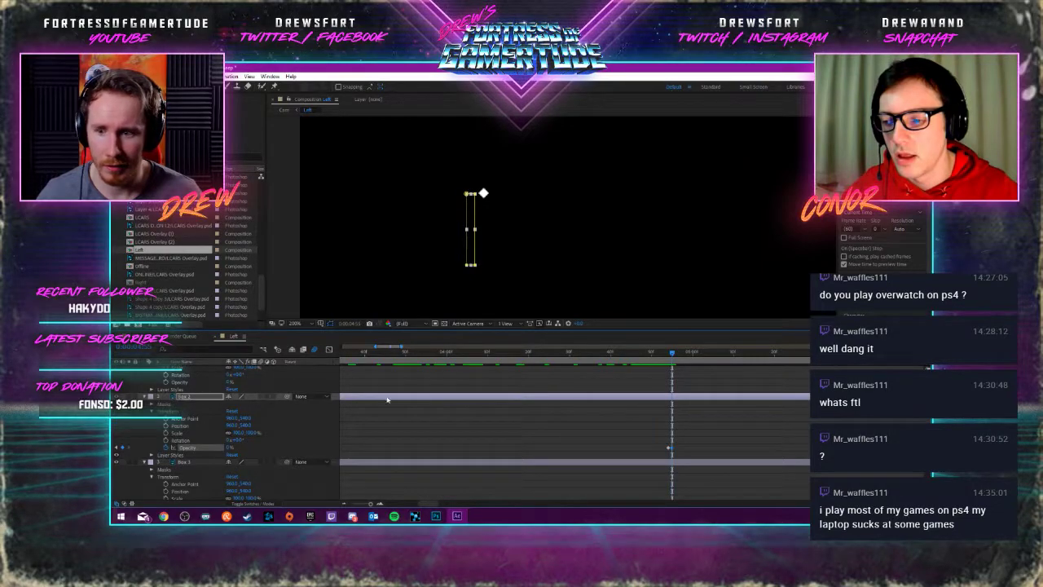
# Key the top box's opacity back to 100% one frame later and preview the flicker
pyautogui.click(165, 382)
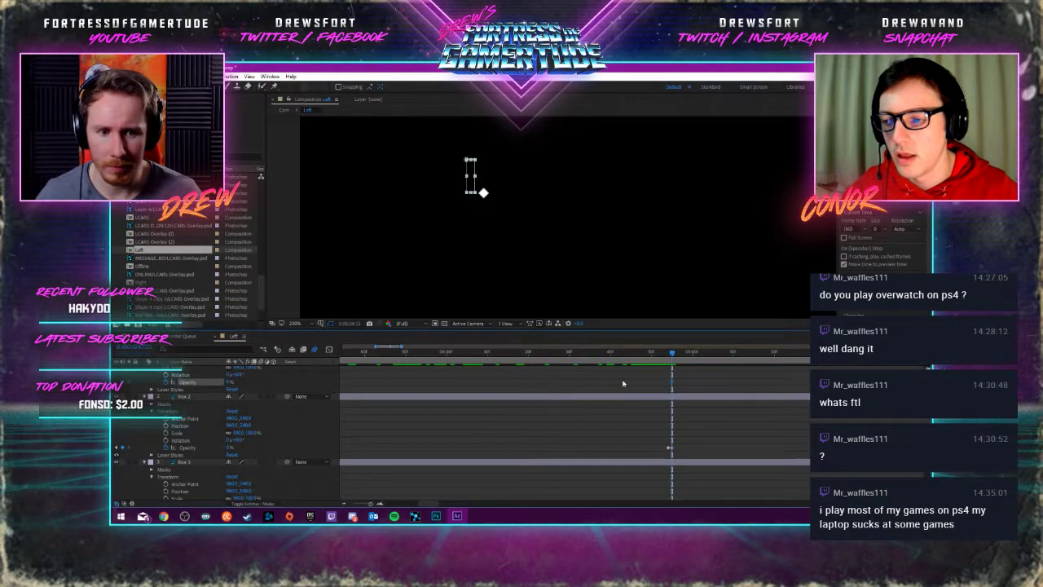
pyautogui.click(669, 356)
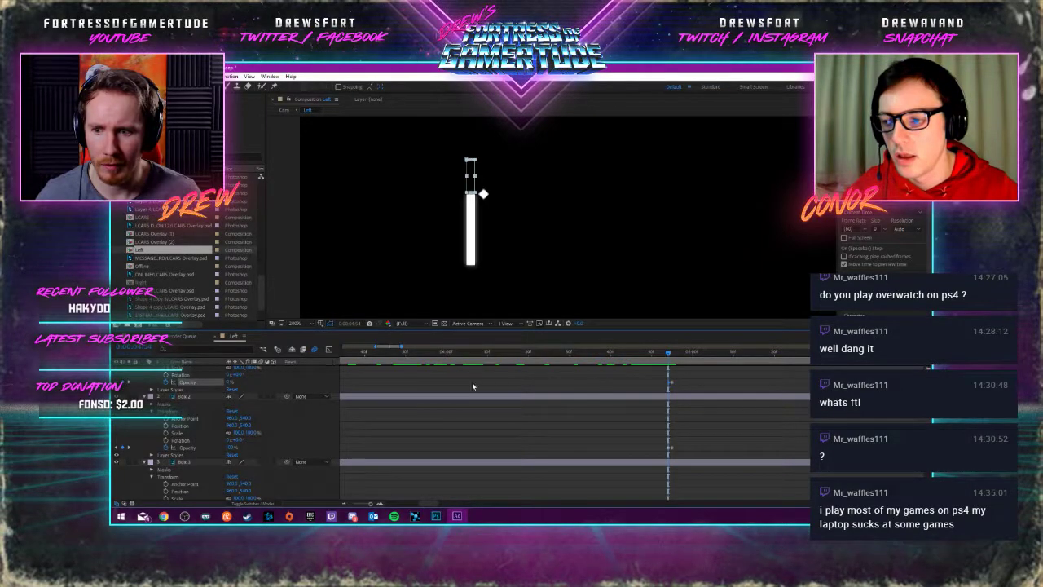
pyautogui.click(671, 353)
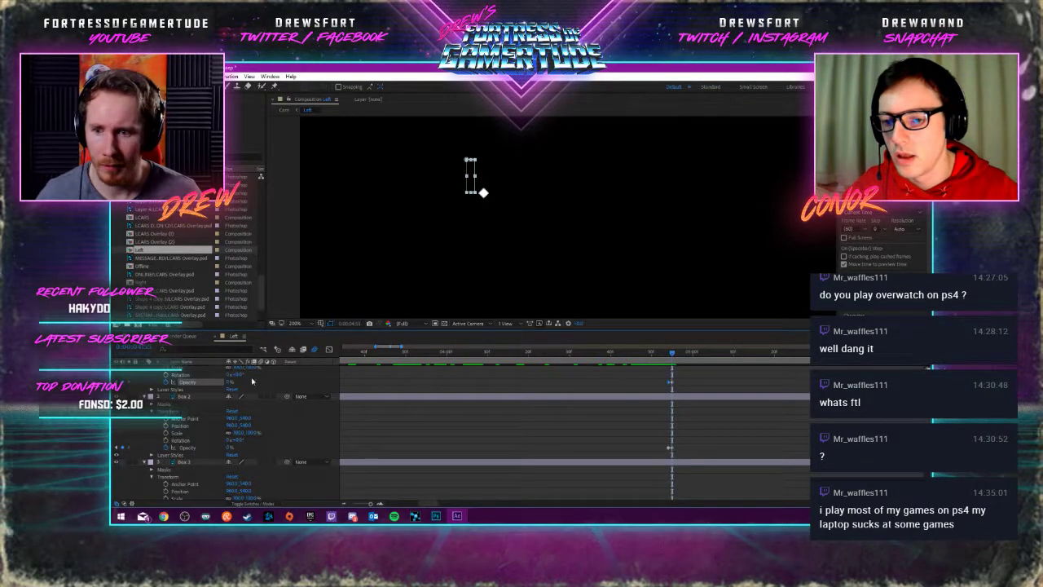
pyautogui.moveTo(313, 381); pyautogui.dragTo(735, 379)
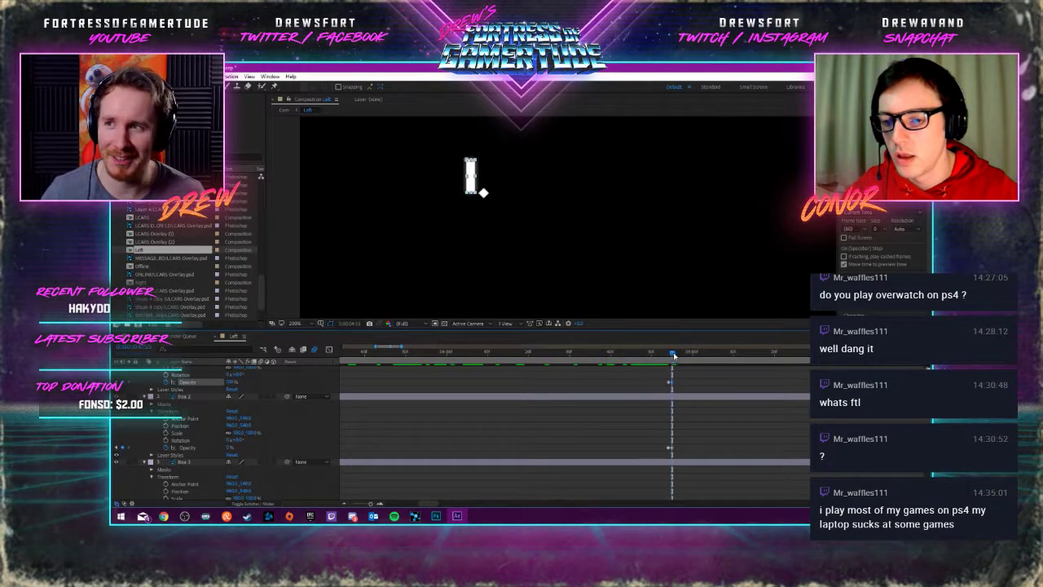
pyautogui.press('space')
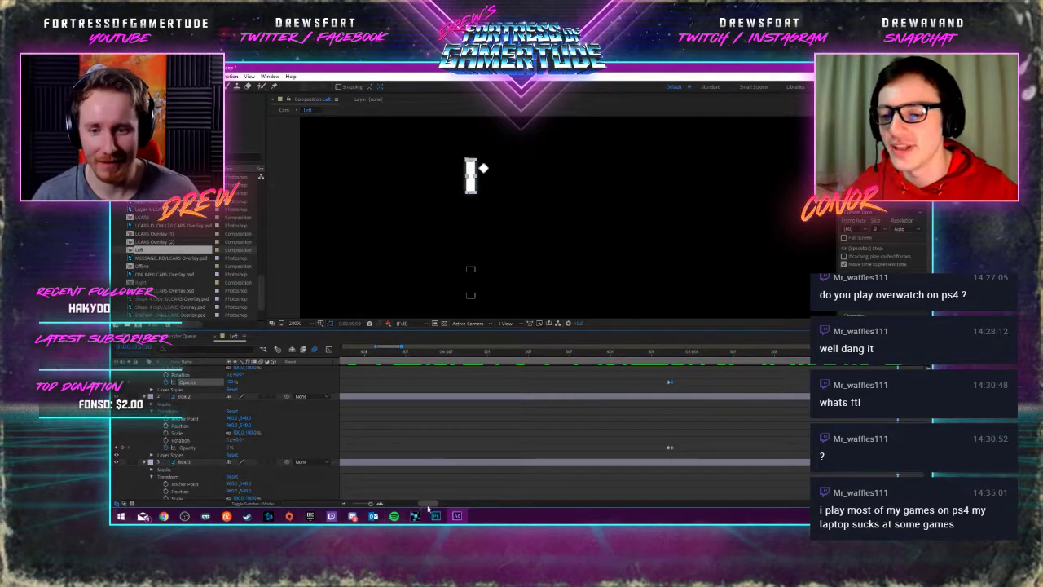
pyautogui.press('space')
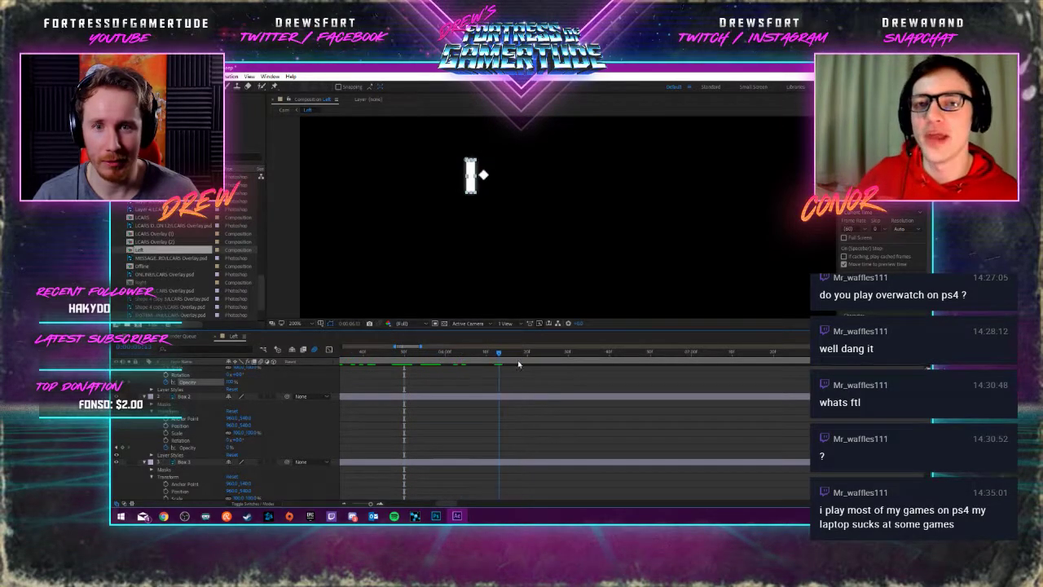
# Key Box 2's opacity back on at 0:00:06:34
pyautogui.moveTo(519, 365); pyautogui.dragTo(580, 359)
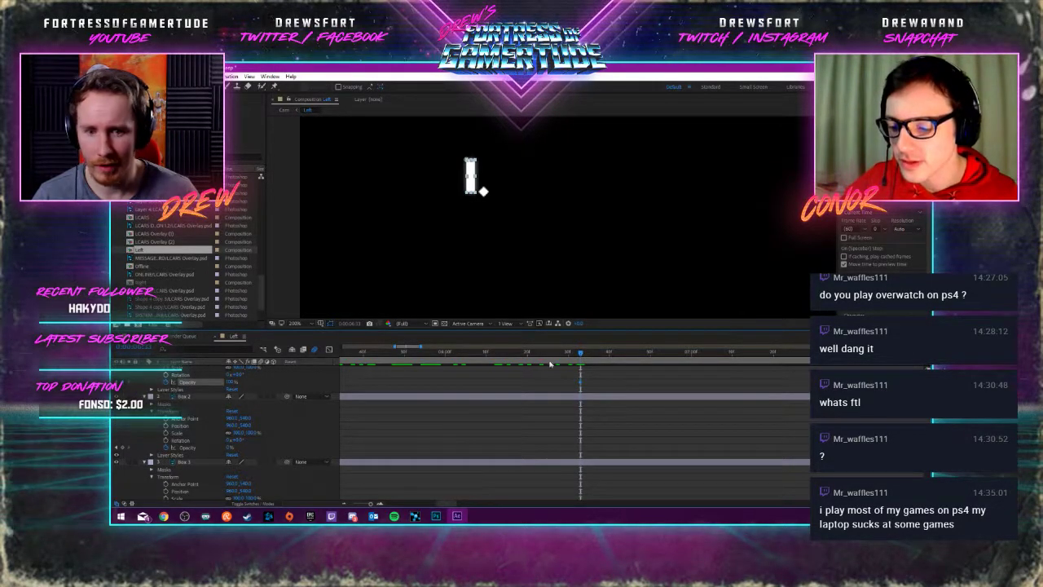
pyautogui.click(583, 364)
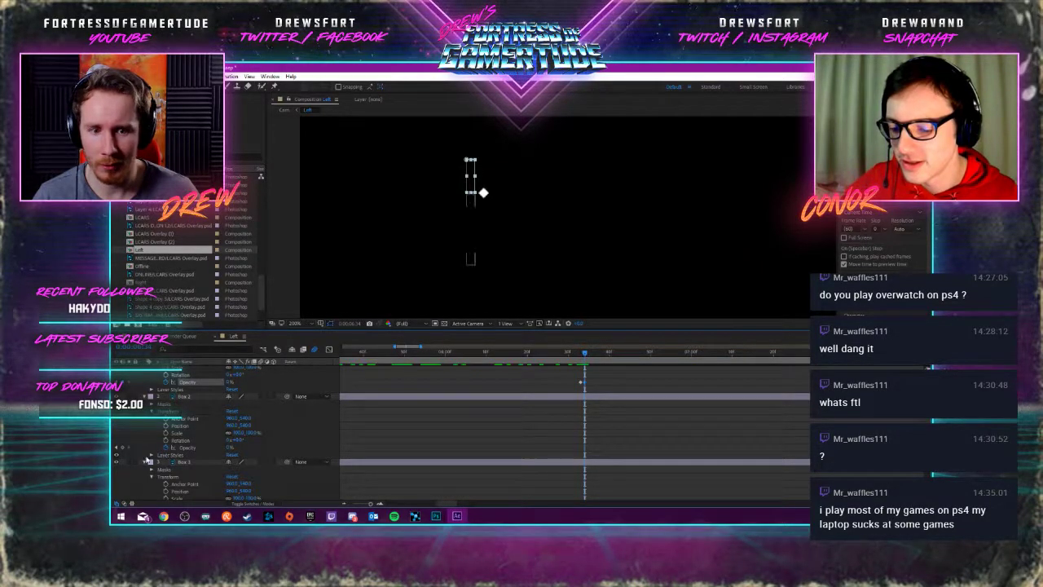
pyautogui.click(582, 354)
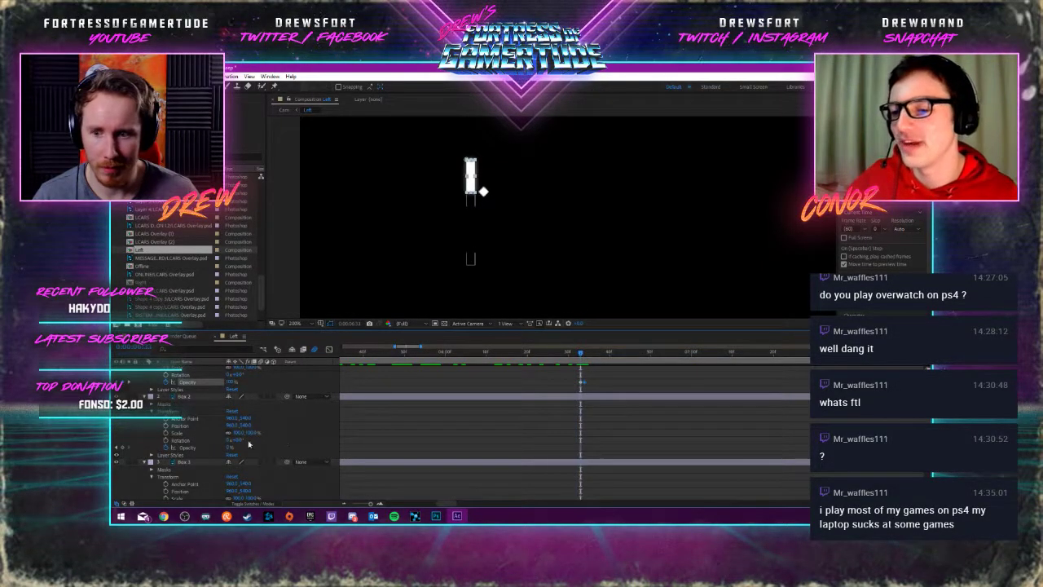
pyautogui.click(580, 447)
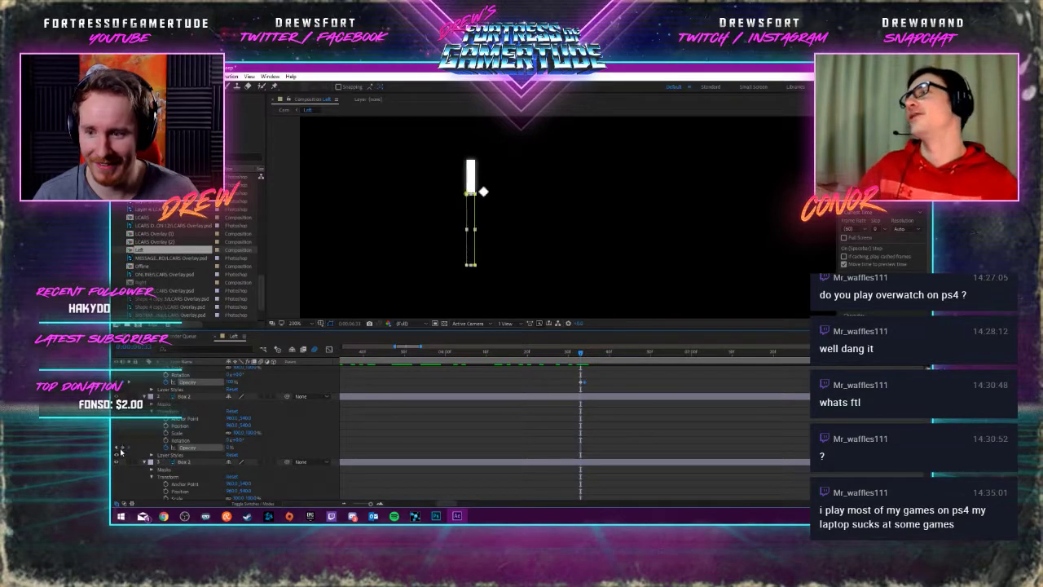
pyautogui.click(583, 354)
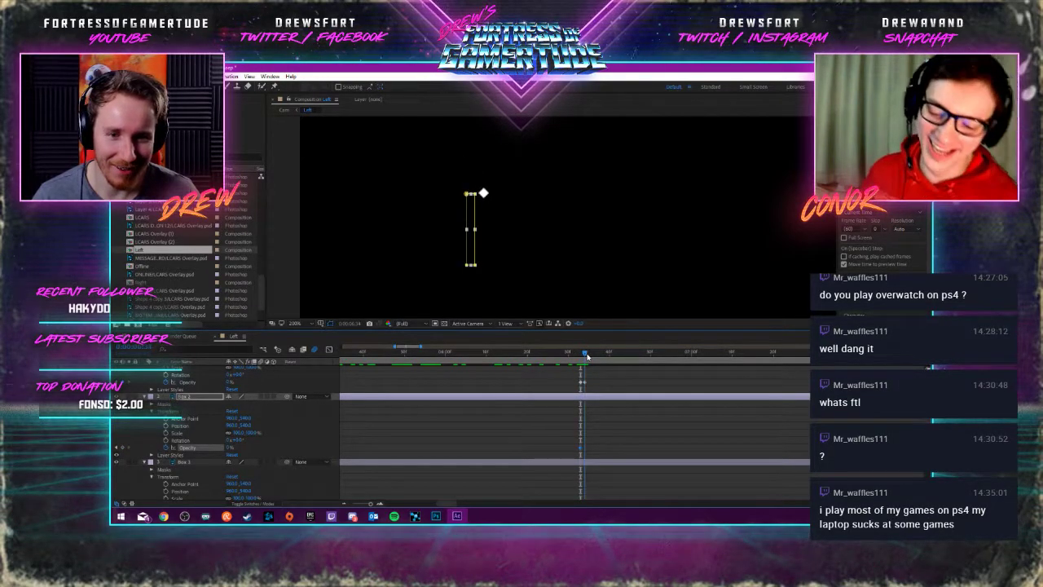
pyautogui.moveTo(231, 450); pyautogui.dragTo(248, 450)
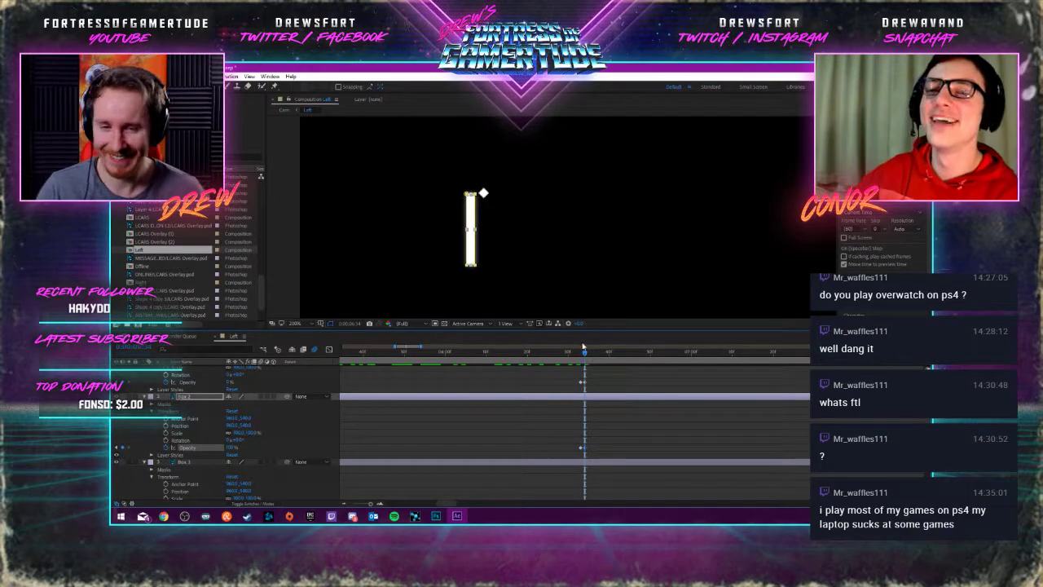
# Set Box 2's opacity to 0% on a later frame near the timeline's end
pyautogui.press('space')
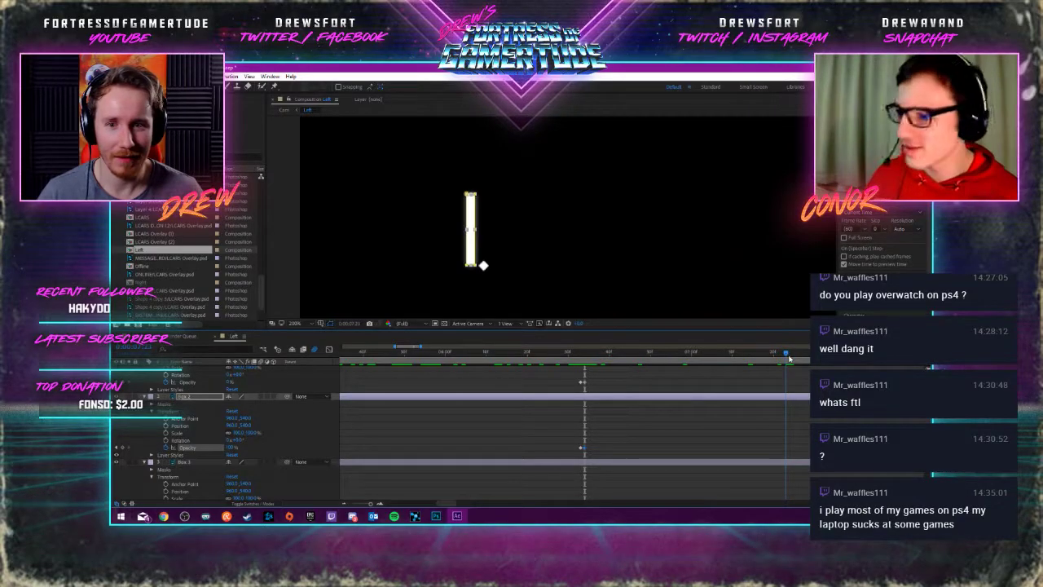
pyautogui.click(782, 357)
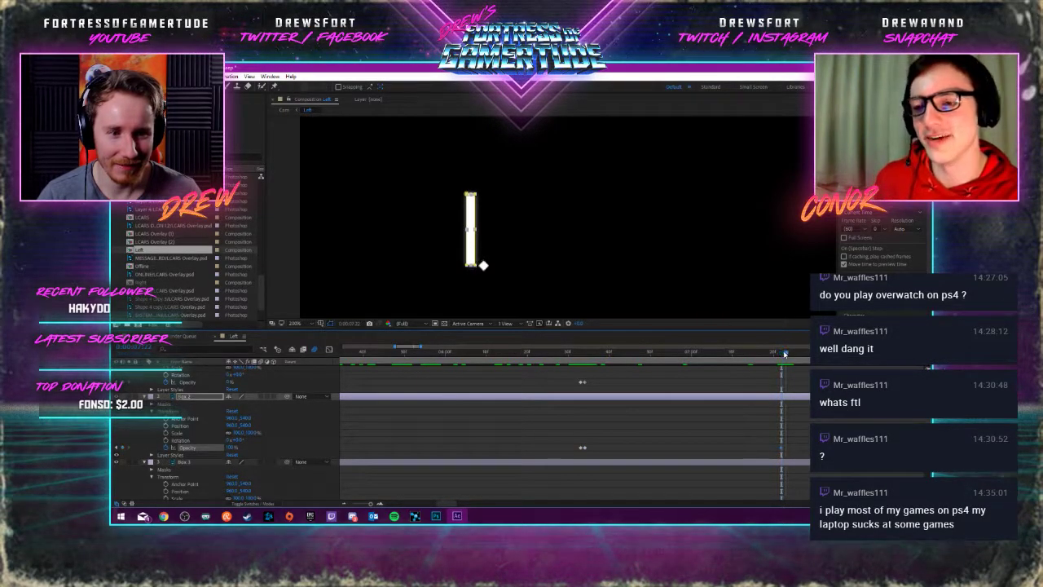
pyautogui.write('0')
pyautogui.press('Return')
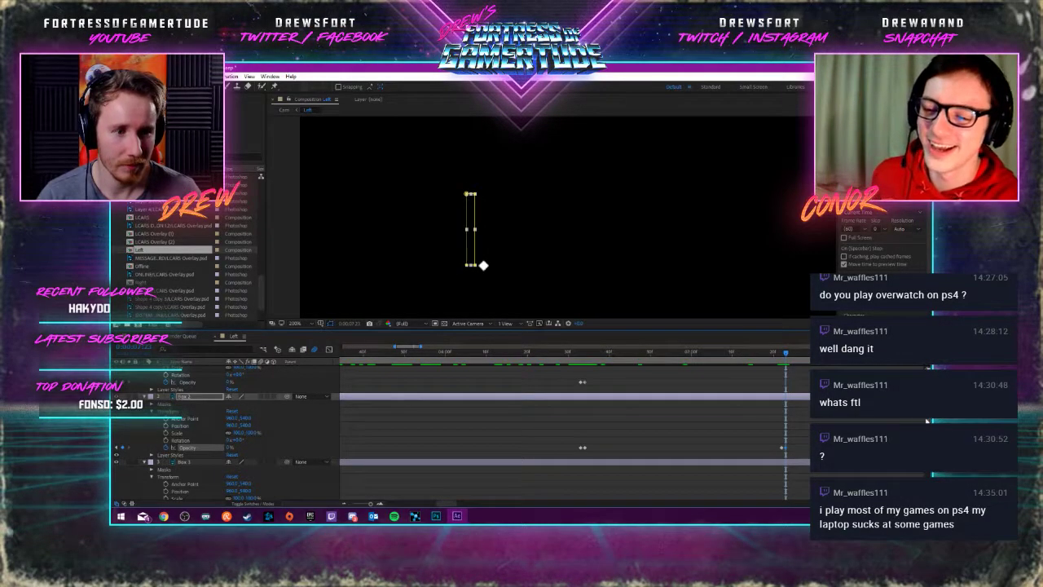
pyautogui.click(782, 352)
pyautogui.scroll(-3, 133, 477)
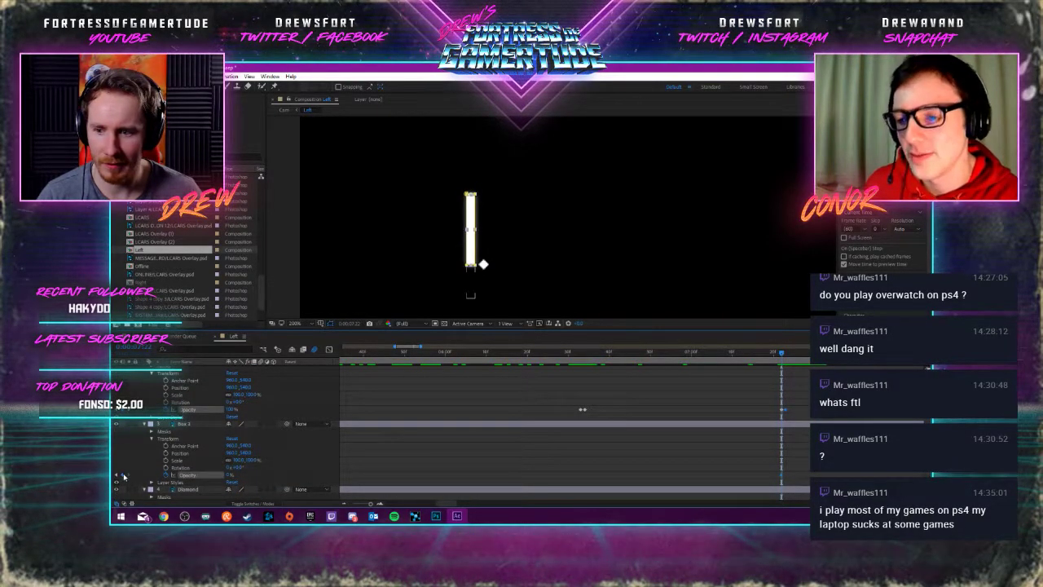
# Key Box 3's opacity up to 100% one frame after it goes dark, relighting the white bar
pyautogui.click(122, 475)
pyautogui.click(785, 353)
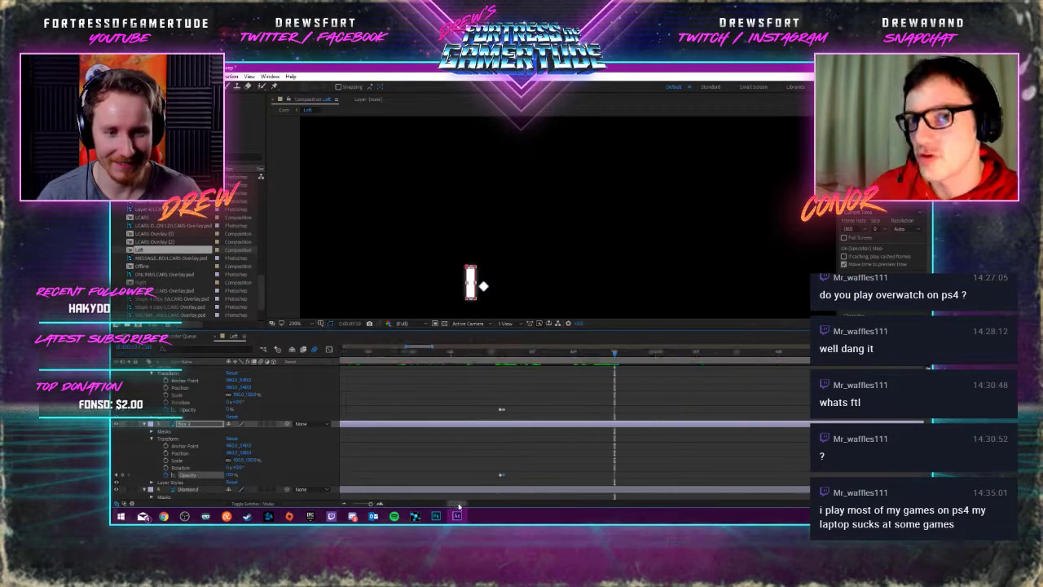
pyautogui.press('space')
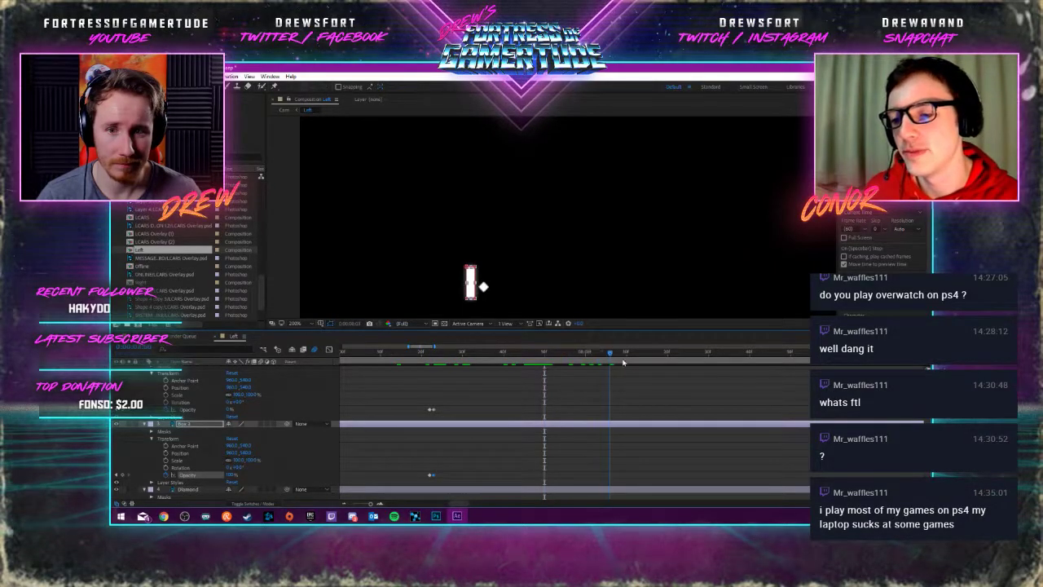
pyautogui.moveTo(624, 362); pyautogui.dragTo(764, 368)
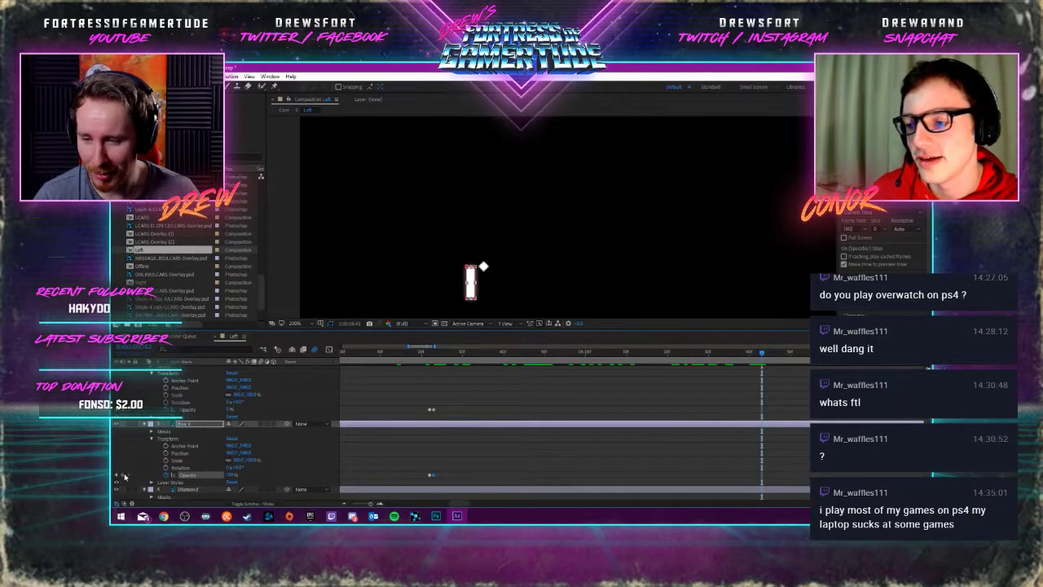
pyautogui.click(765, 354)
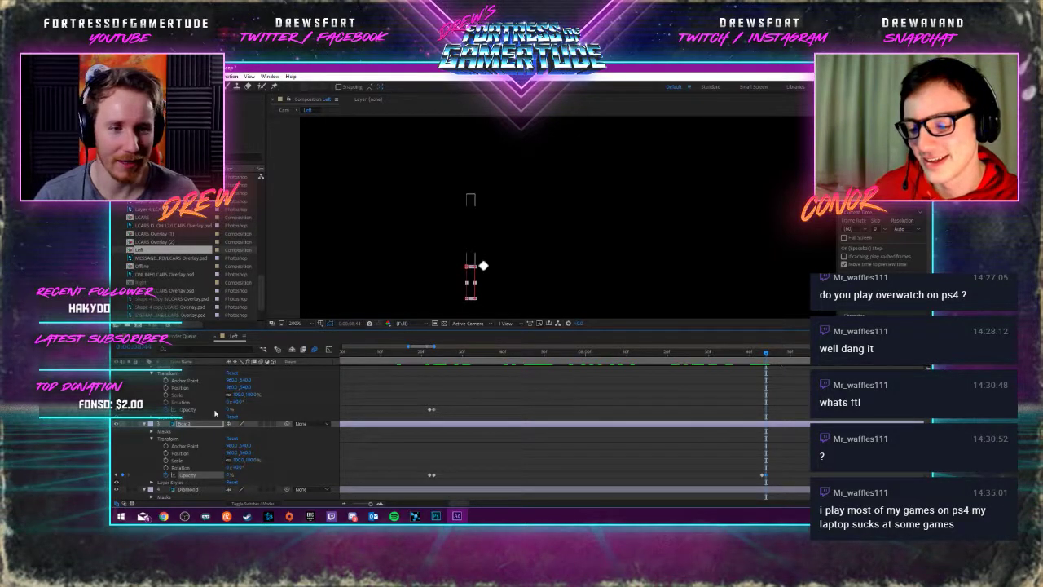
pyautogui.click(763, 354)
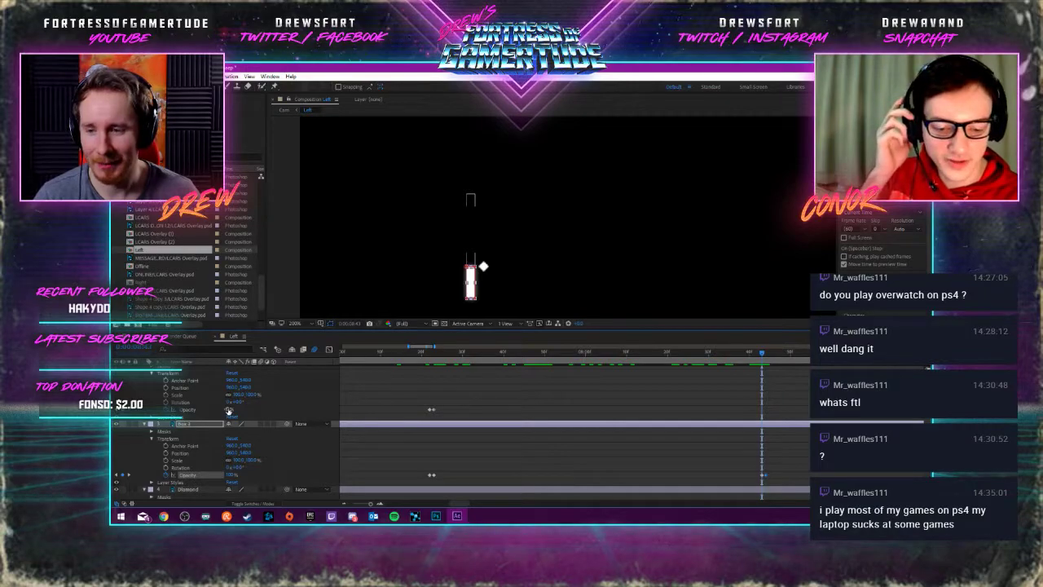
pyautogui.click(764, 353)
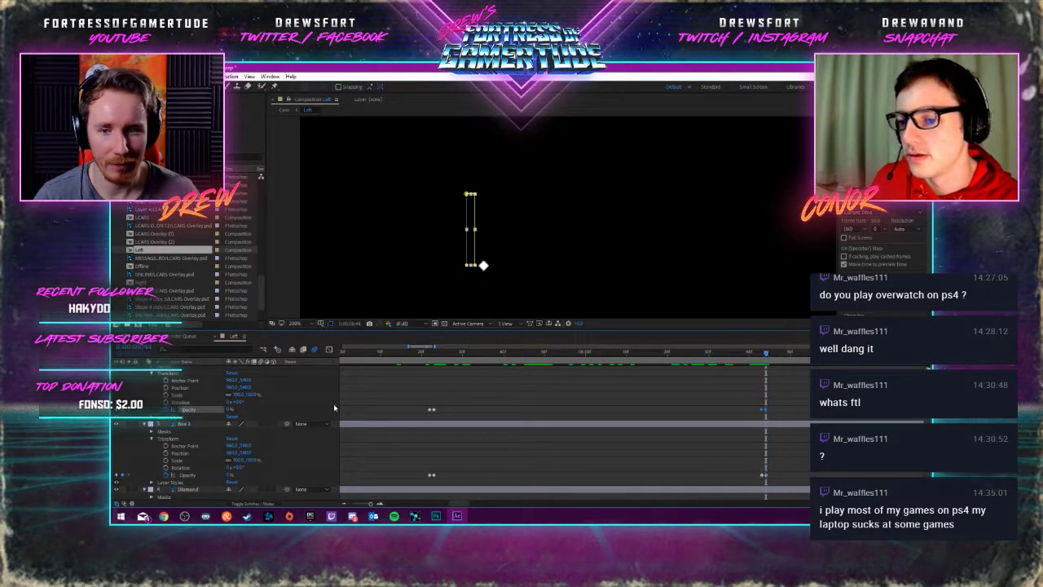
pyautogui.moveTo(229, 410); pyautogui.dragTo(269, 410)
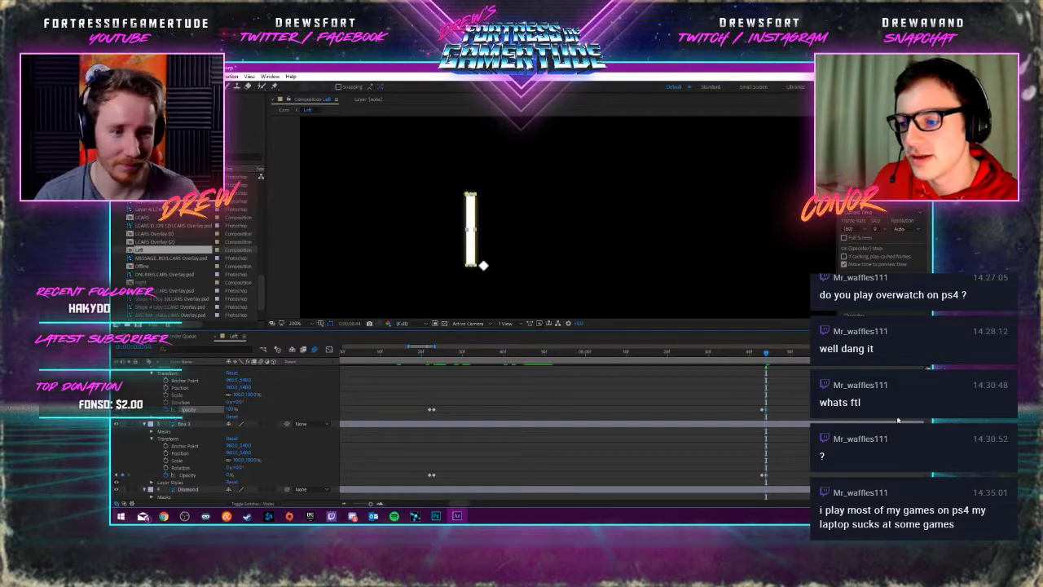
pyautogui.scroll(3, 228, 432)
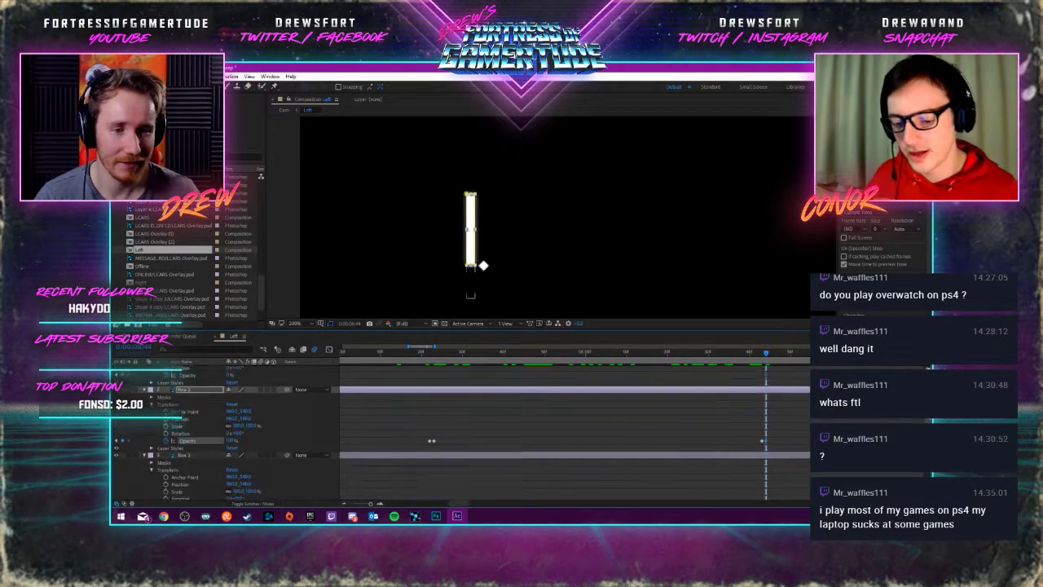
pyautogui.click(778, 353)
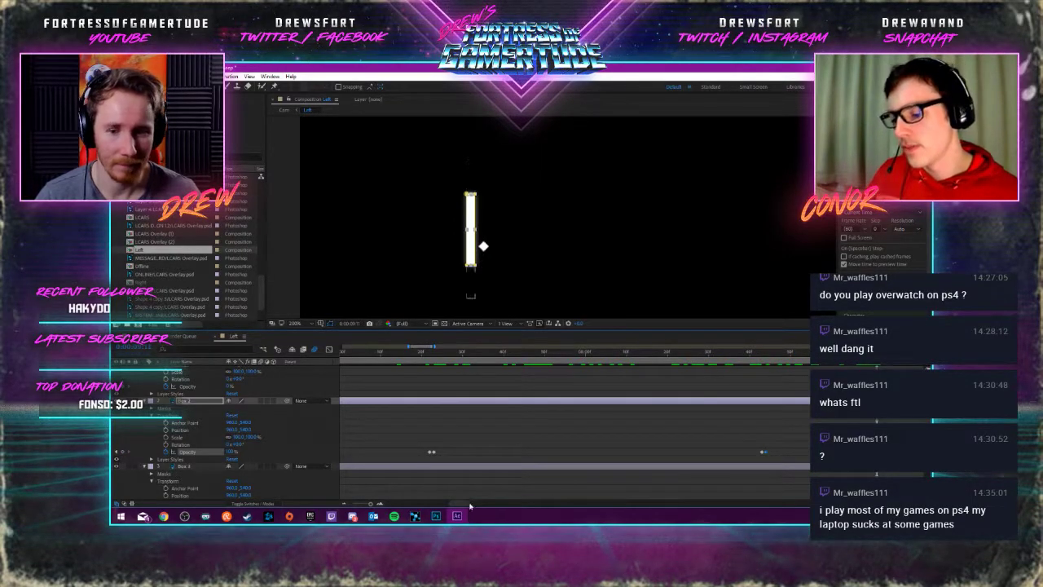
pyautogui.scroll(-3, 461, 504)
pyautogui.scroll(-3, 460, 504)
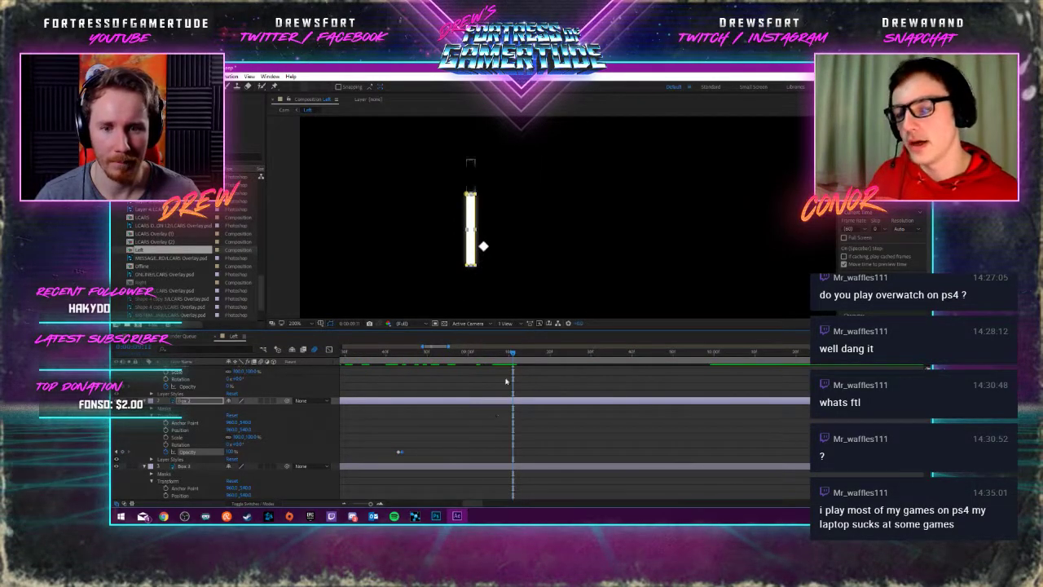
pyautogui.click(542, 353)
pyautogui.click(640, 353)
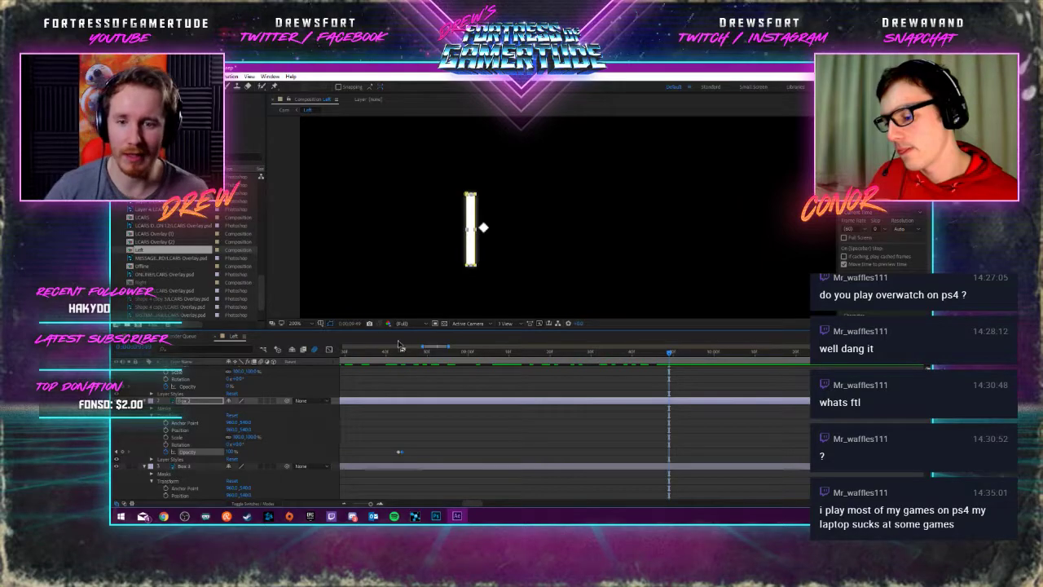
pyautogui.scroll(-2, 400, 346)
pyautogui.click(387, 352)
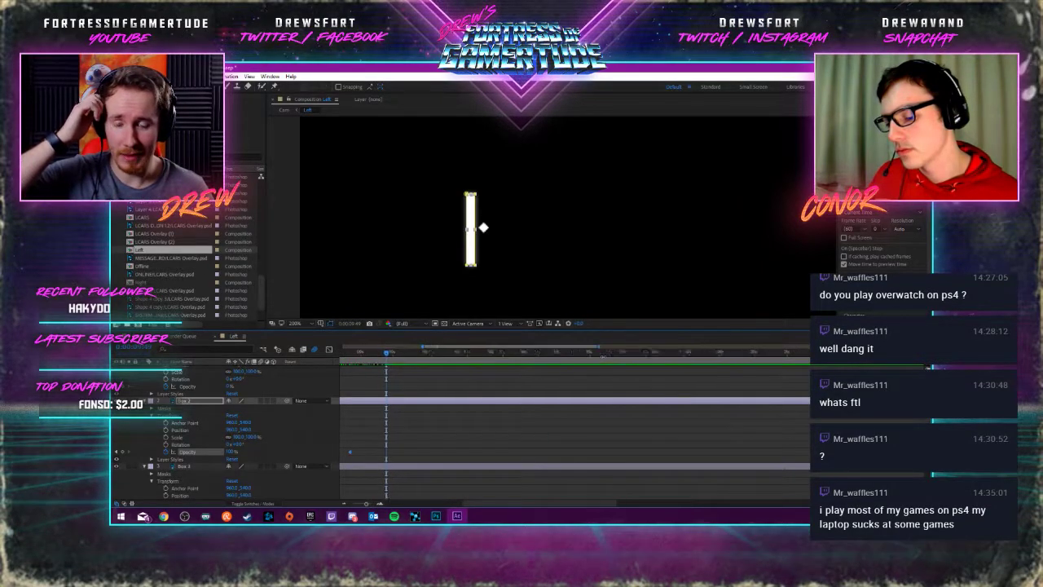
pyautogui.scroll(2, 491, 507)
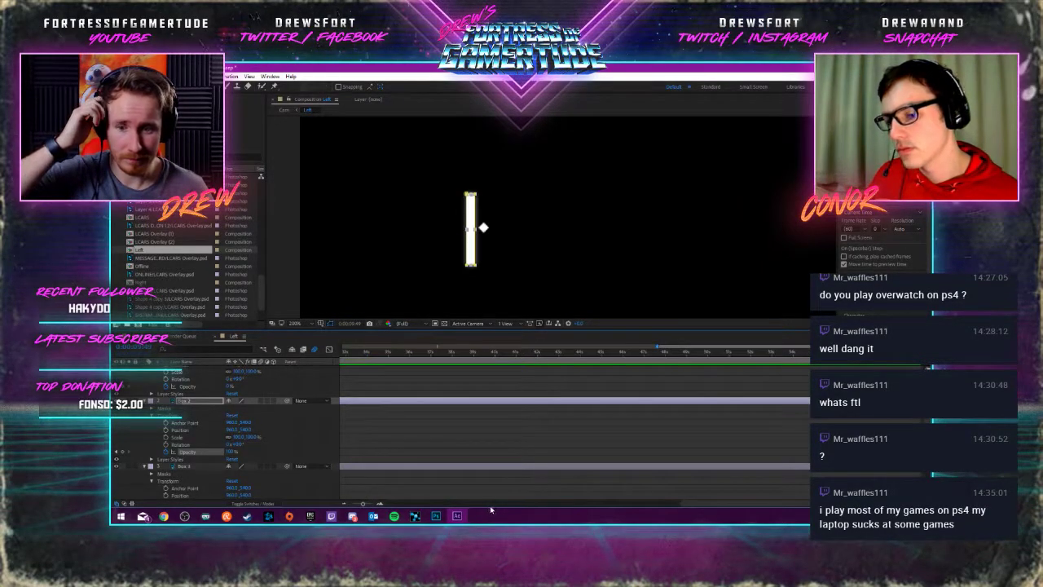
pyautogui.moveTo(556, 503); pyautogui.dragTo(507, 502)
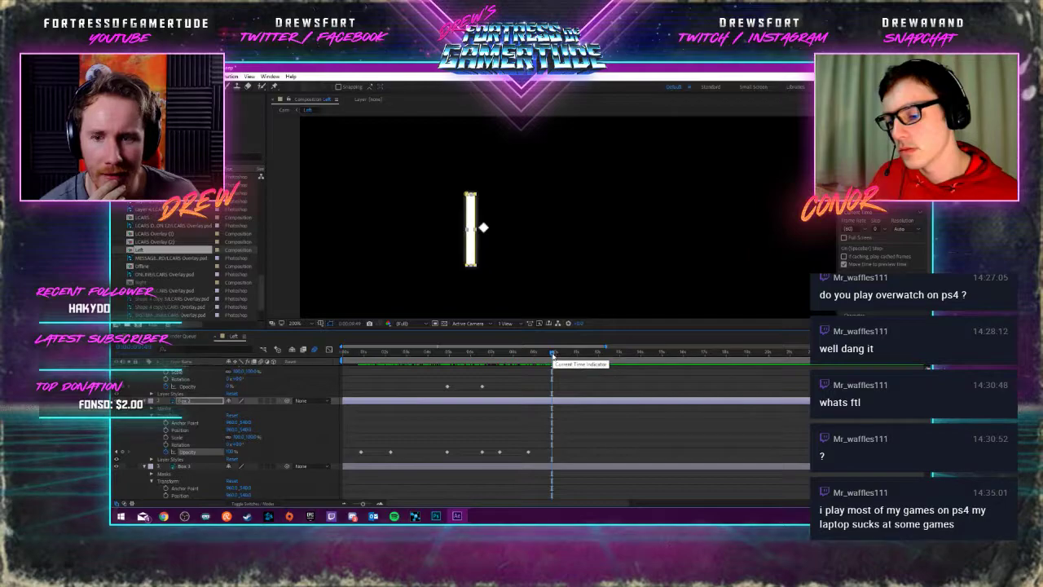
pyautogui.click(556, 355)
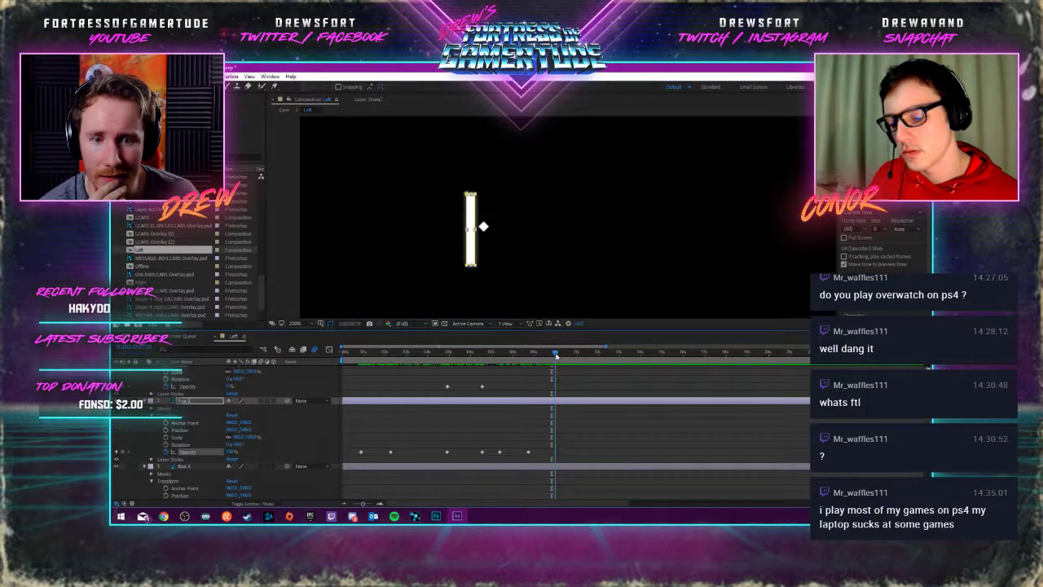
# Shorten the Left composition's duration to about 10 seconds in Composition Settings
pyautogui.rightClick(279, 266)
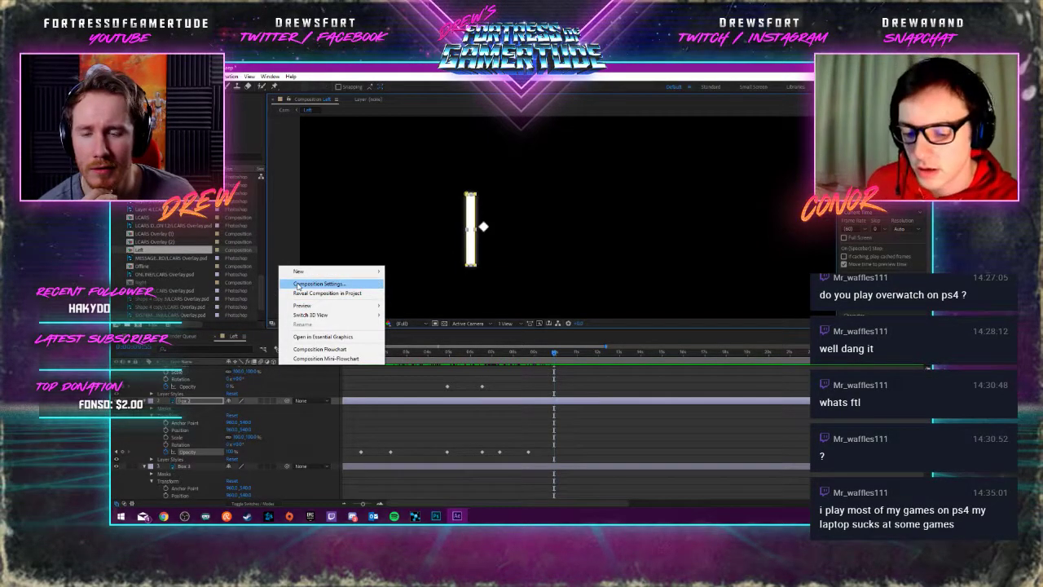
pyautogui.click(298, 283)
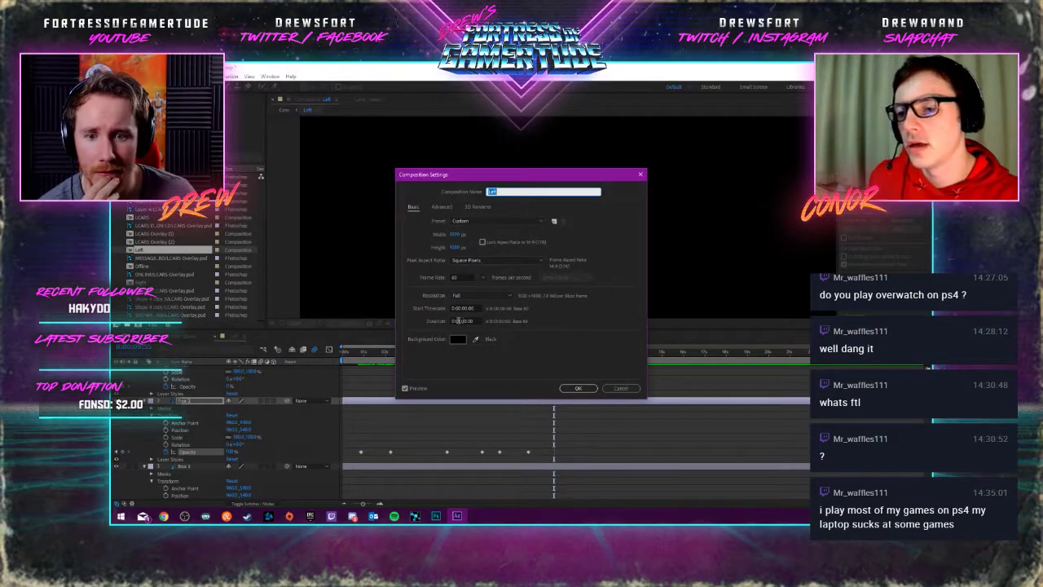
pyautogui.click(460, 320)
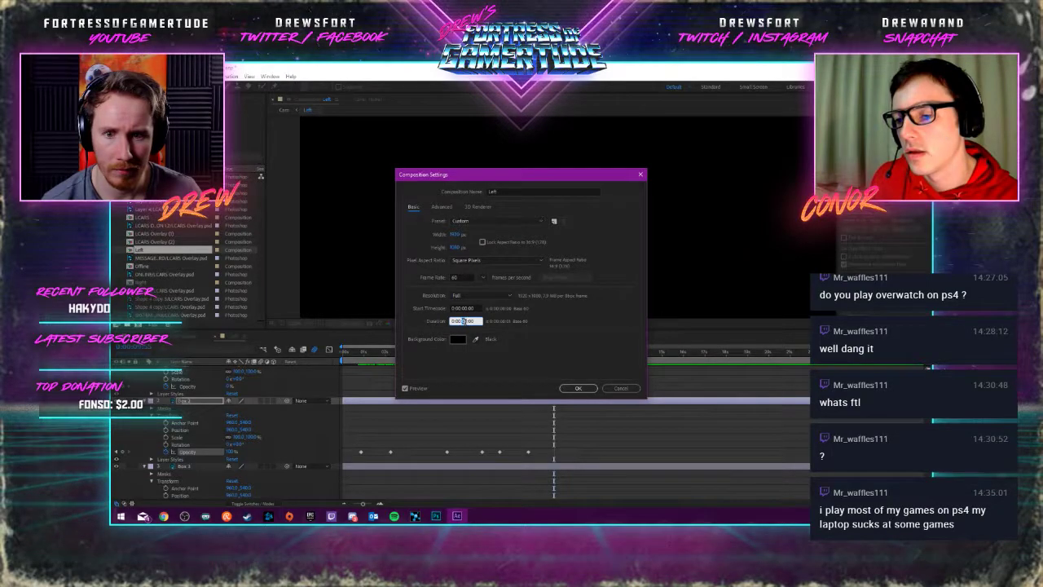
pyautogui.click(578, 388)
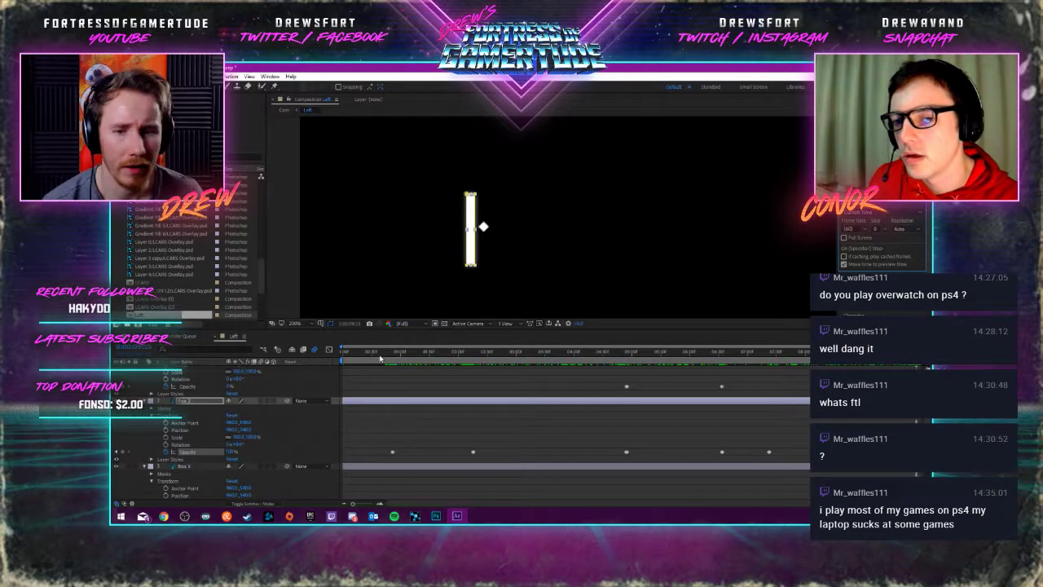
# Return to 0:00:00:00, centre the composition in the viewer, and play the bar-flicker preview
pyautogui.moveTo(380, 359); pyautogui.dragTo(343, 353)
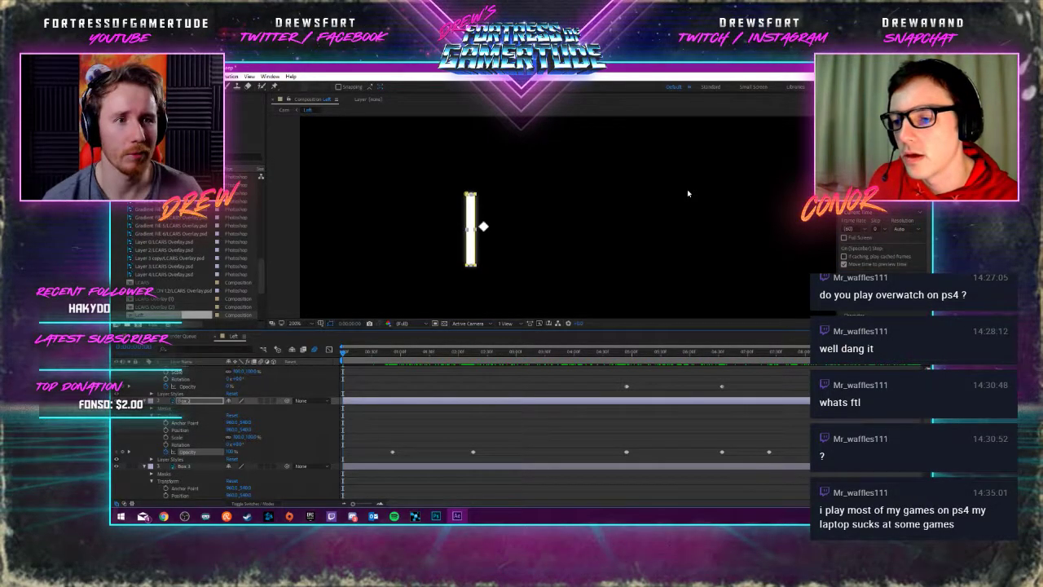
pyautogui.scroll(-4, 511, 216)
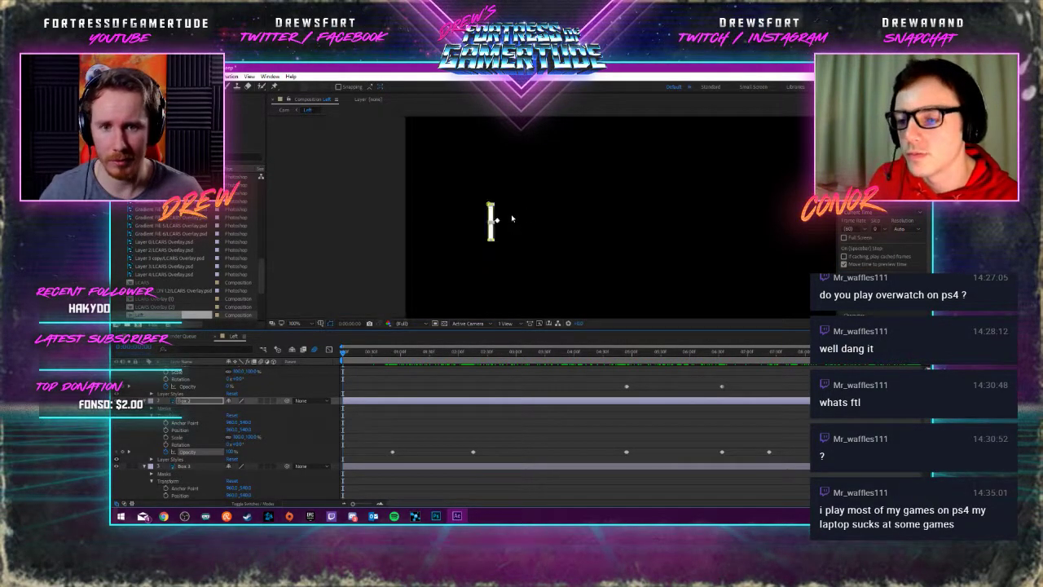
pyautogui.moveTo(563, 232); pyautogui.dragTo(471, 221)
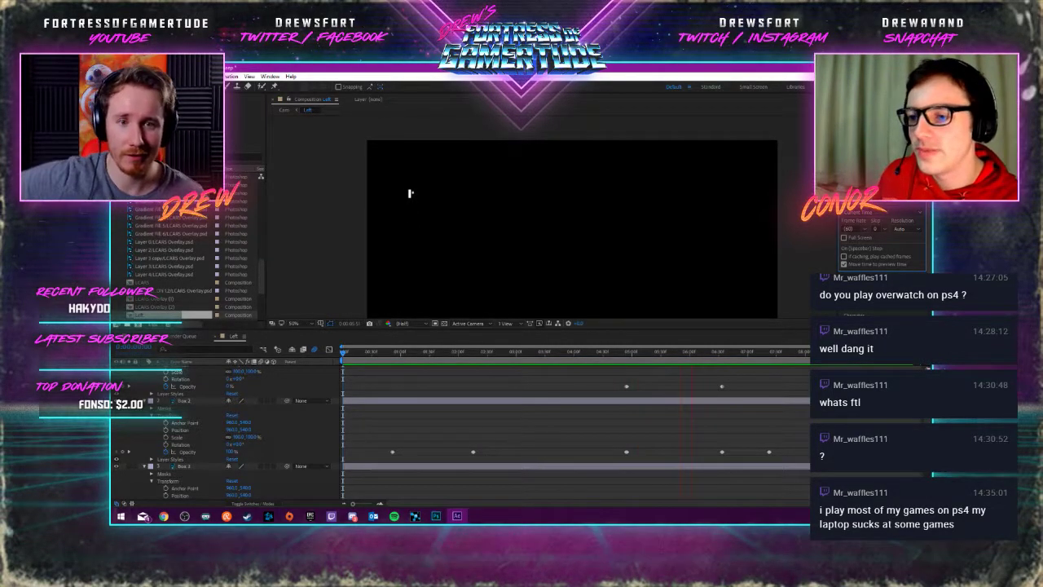
pyautogui.press('space')
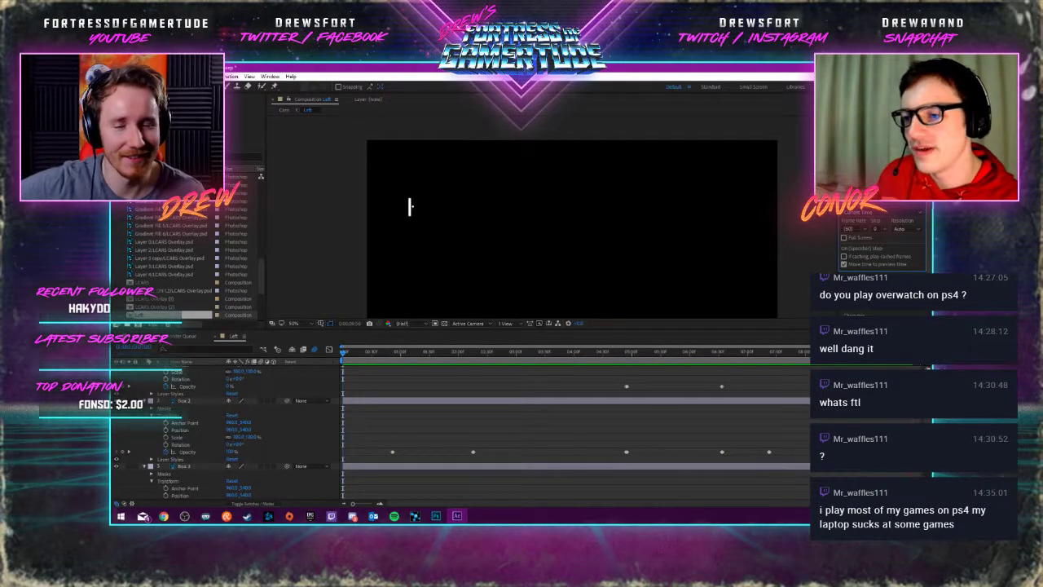
pyautogui.press('space')
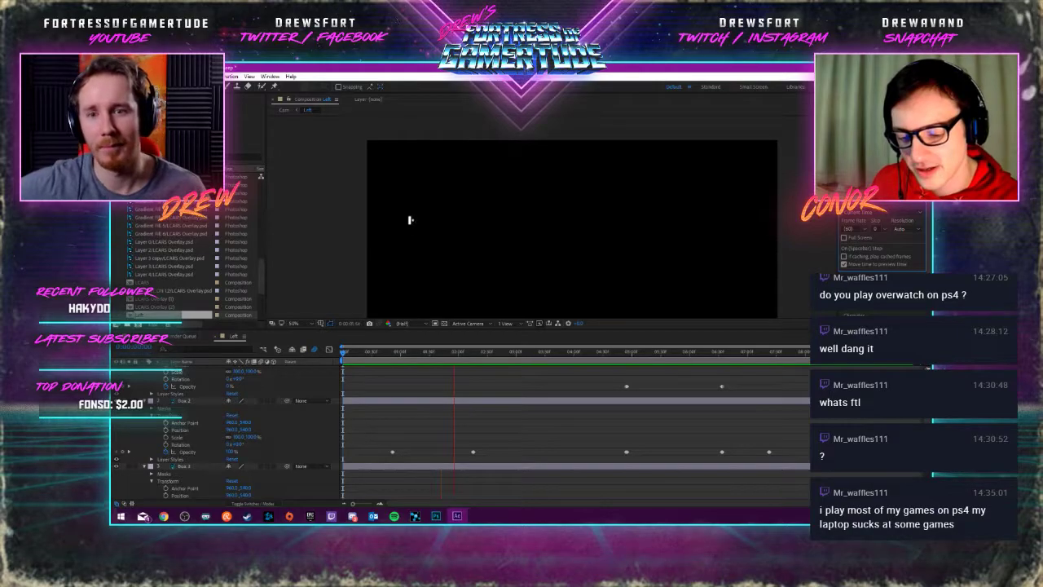
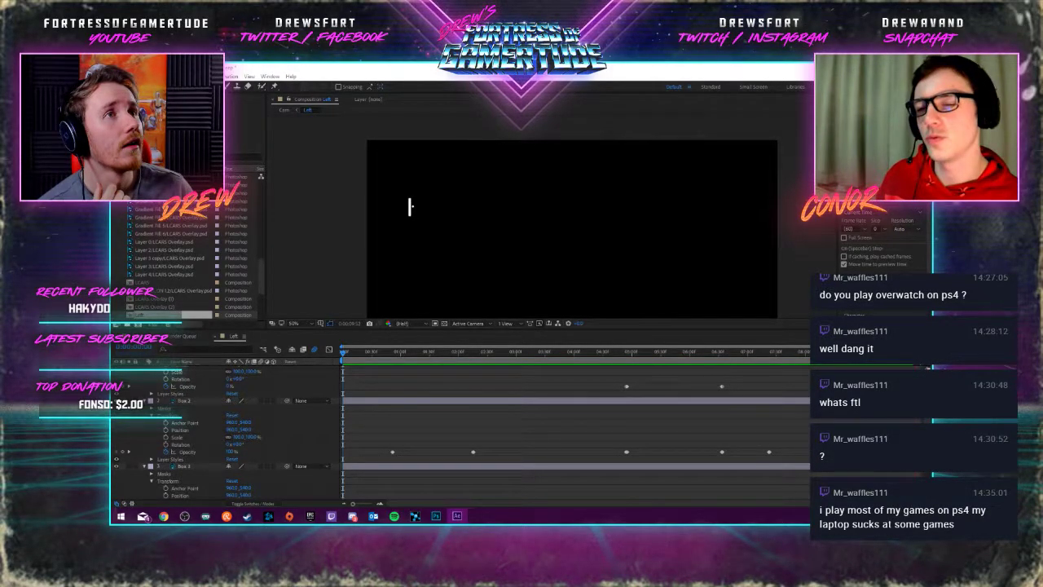
# Play and stop a preview of the Left overlay, then bring up the Cam composition
pyautogui.press('space')
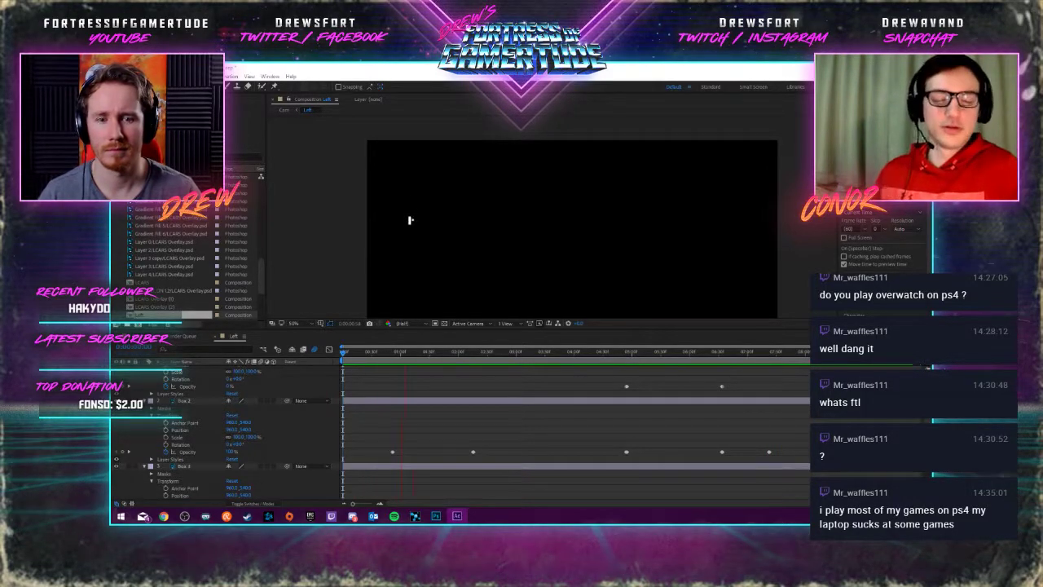
pyautogui.press('space')
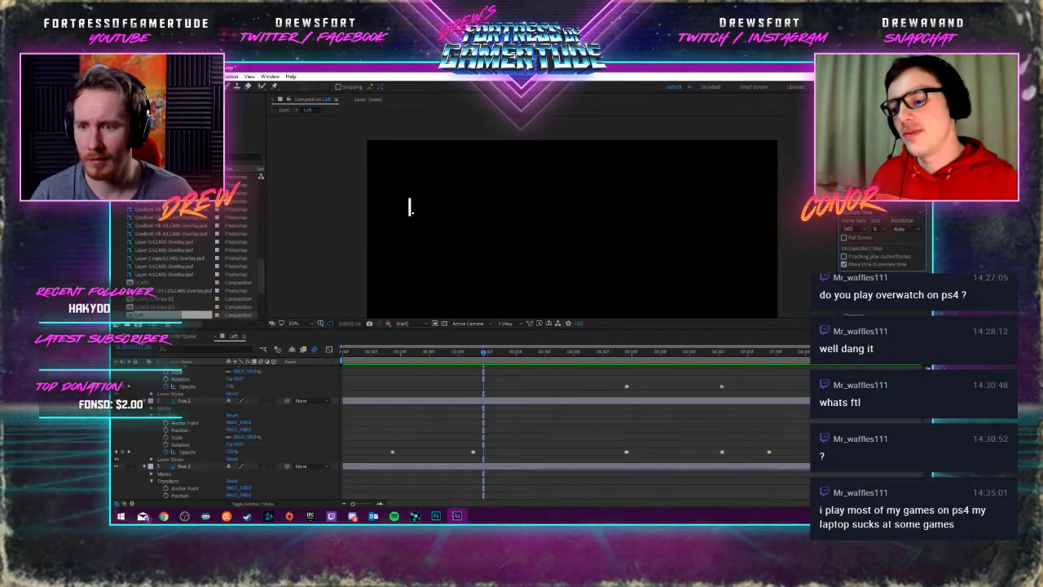
pyautogui.click(245, 336)
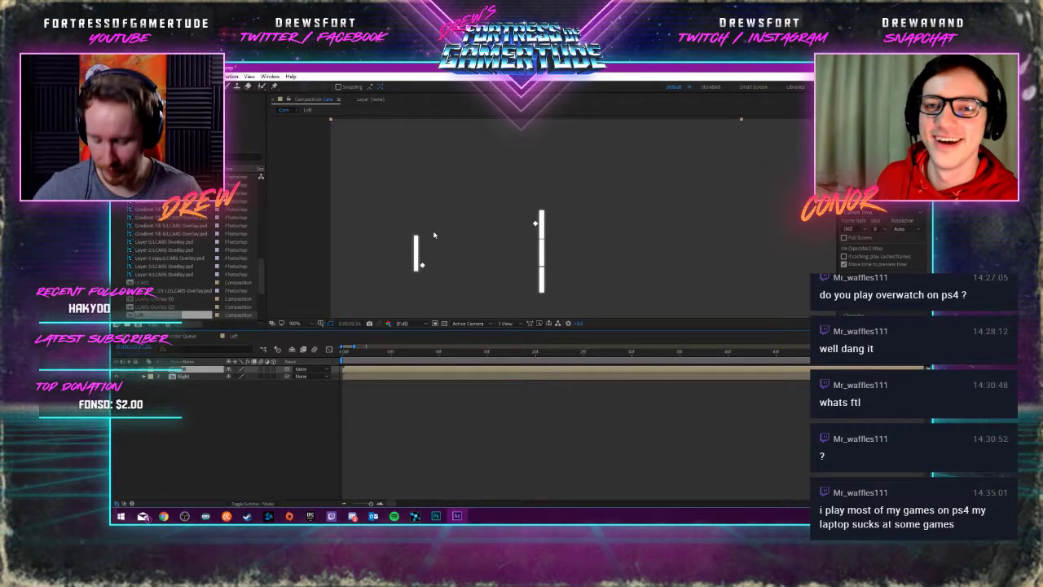
# Zoom out and re-centre the Cam viewer, then open the Right precomp
pyautogui.scroll(-2, 434, 235)
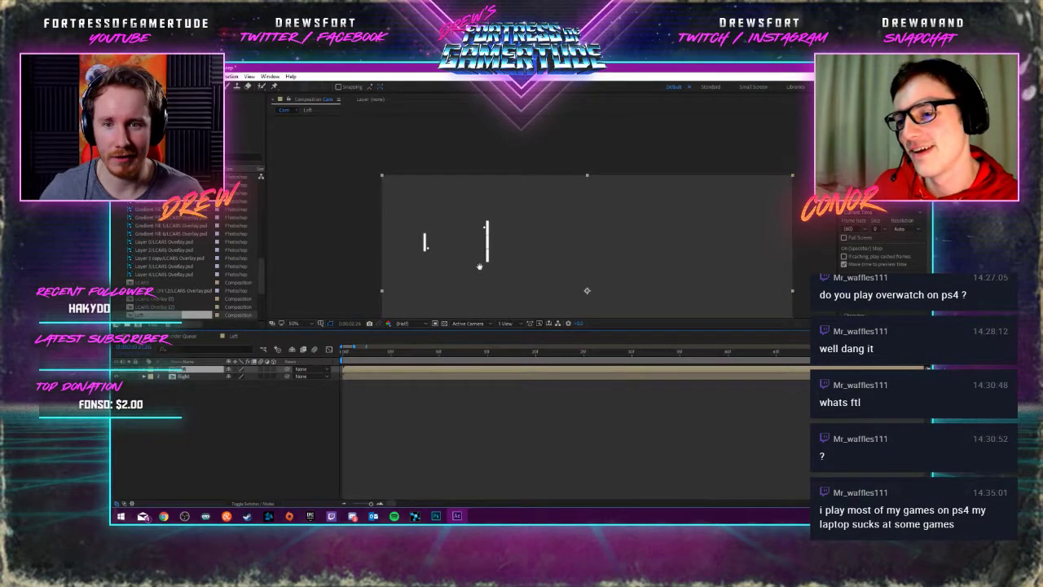
pyautogui.moveTo(479, 266); pyautogui.dragTo(458, 242)
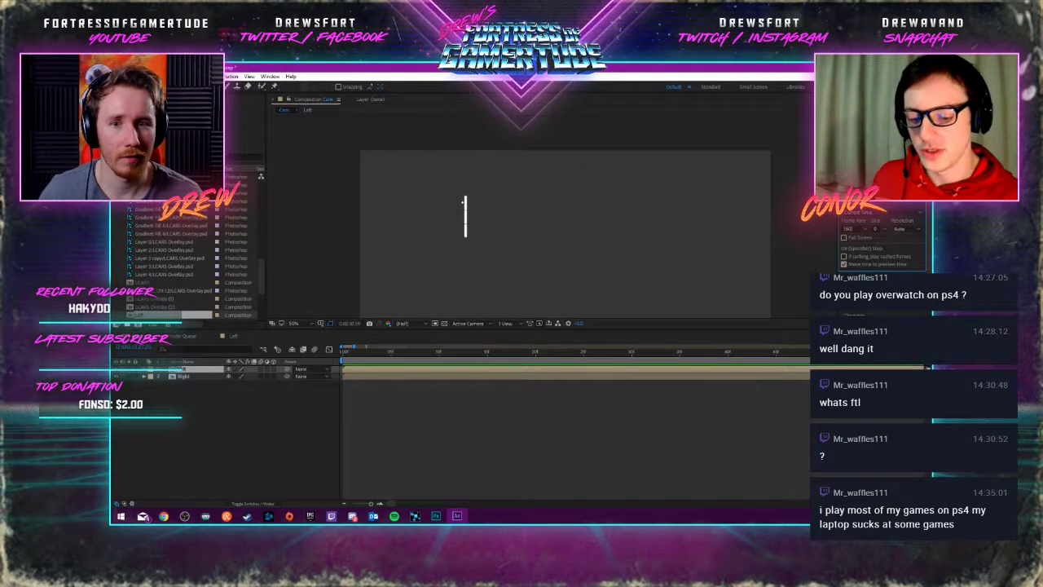
pyautogui.click(188, 376)
pyautogui.doubleClick(187, 376)
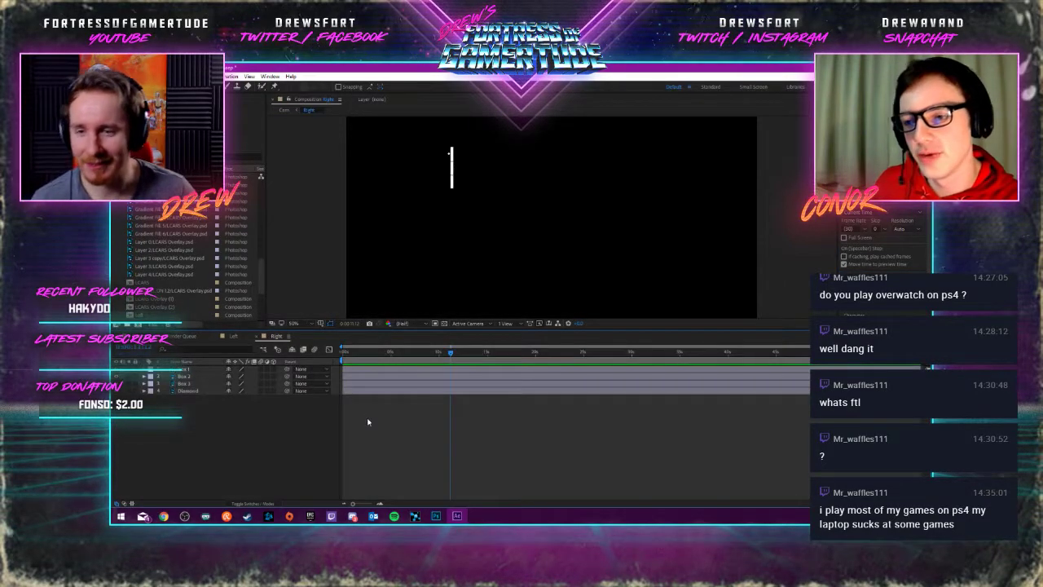
# Expand the Box 3, Box 2 and Box 1 layers and bring up the Right Composition Settings
pyautogui.click(145, 383)
pyautogui.click(145, 375)
pyautogui.click(145, 369)
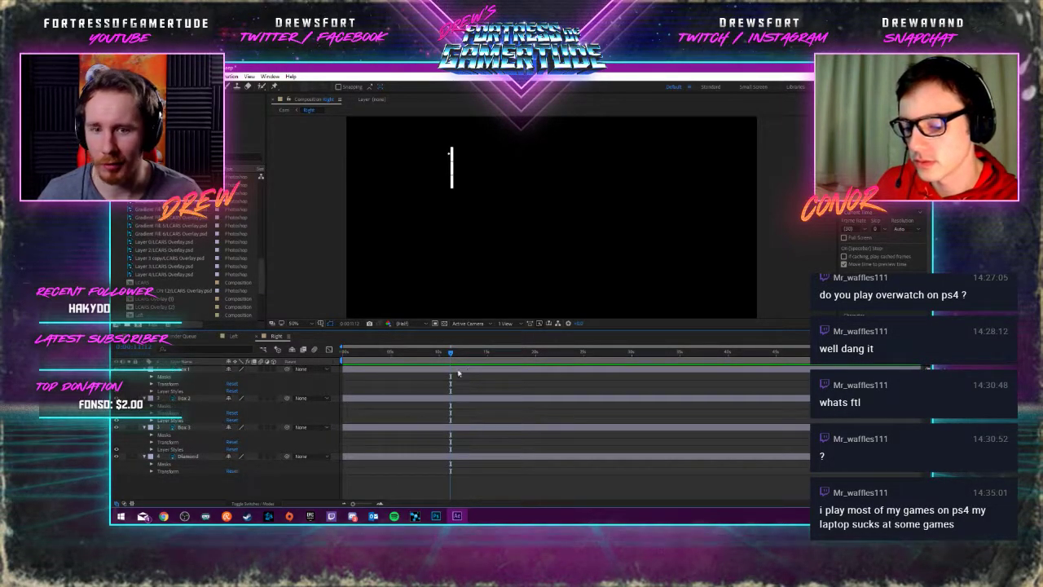
pyautogui.rightClick(314, 252)
pyautogui.click(338, 268)
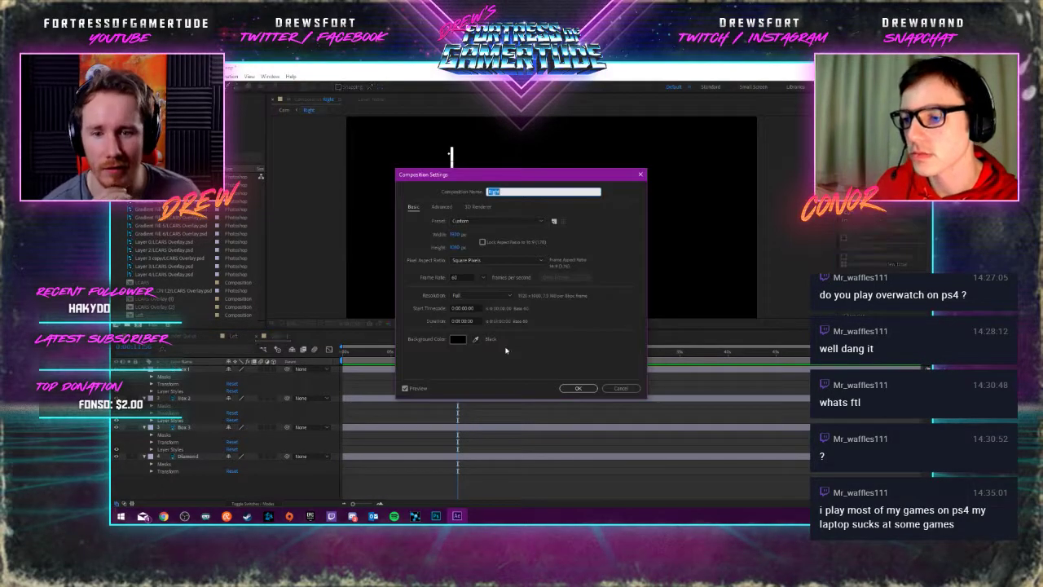
# Enter a new Duration for the Right composition and apply the settings
pyautogui.click(467, 321)
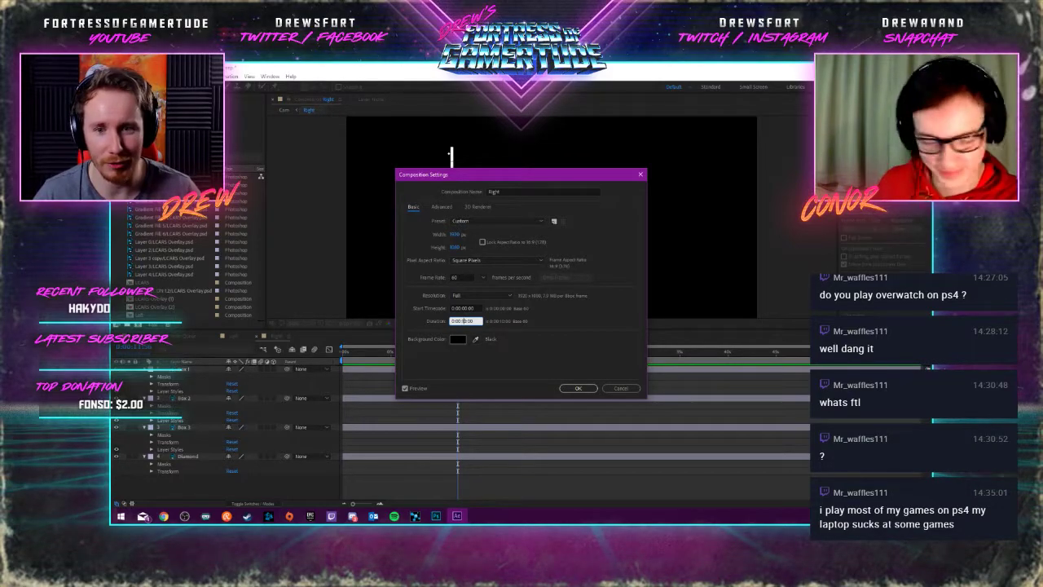
pyautogui.click(573, 390)
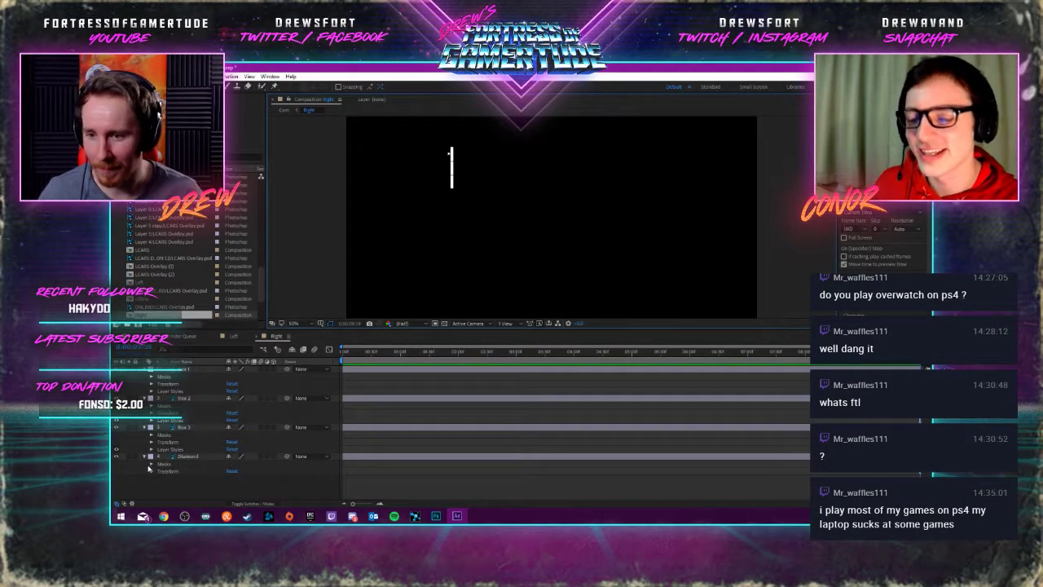
# Zoom the viewer to 200%, preview the Right comp, return to the start, and expand Diamond's Transform
pyautogui.scroll(4, 489, 177)
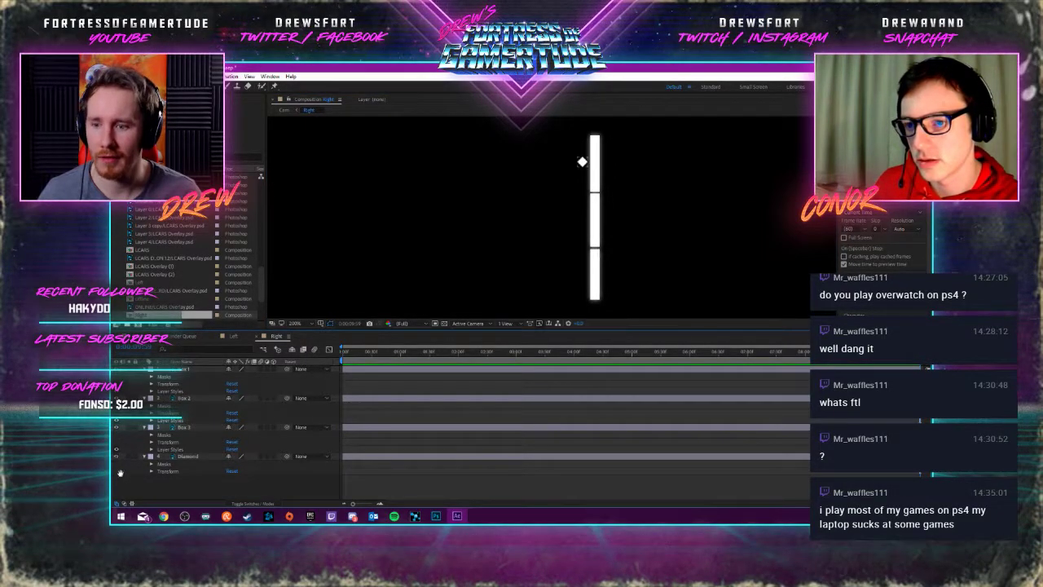
pyautogui.press('space')
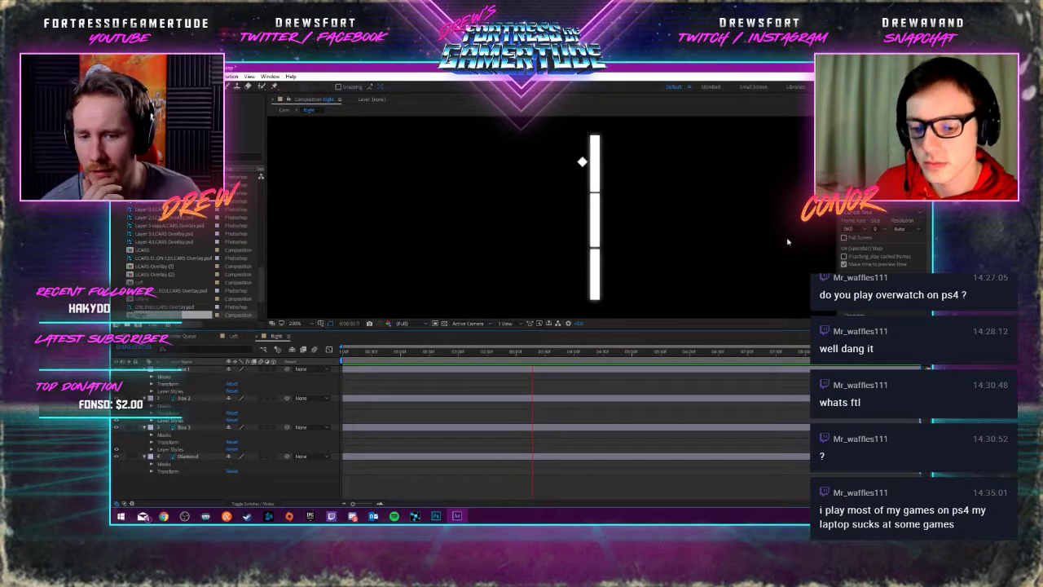
pyautogui.press('space')
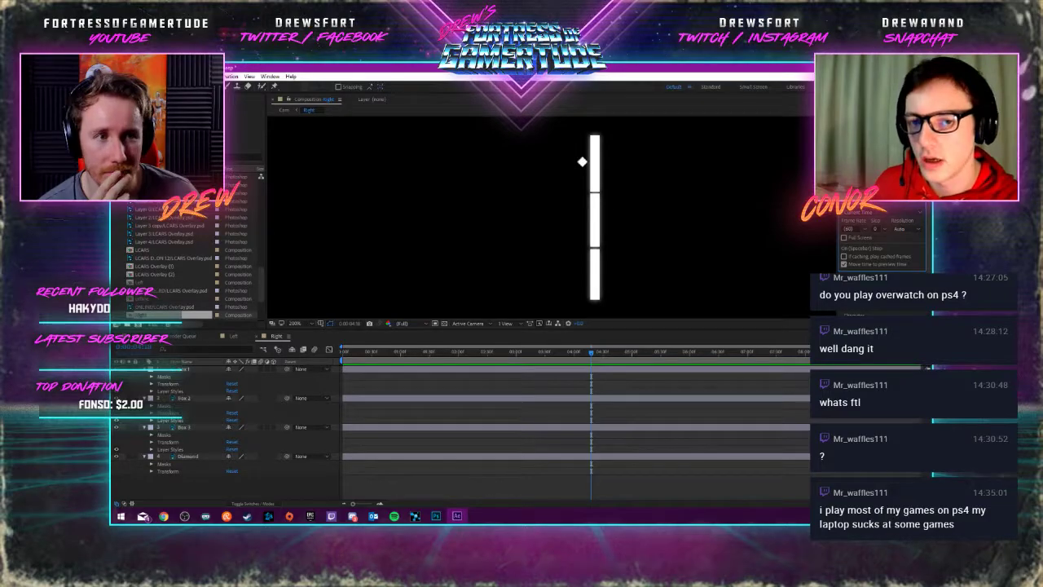
pyautogui.press('Home')
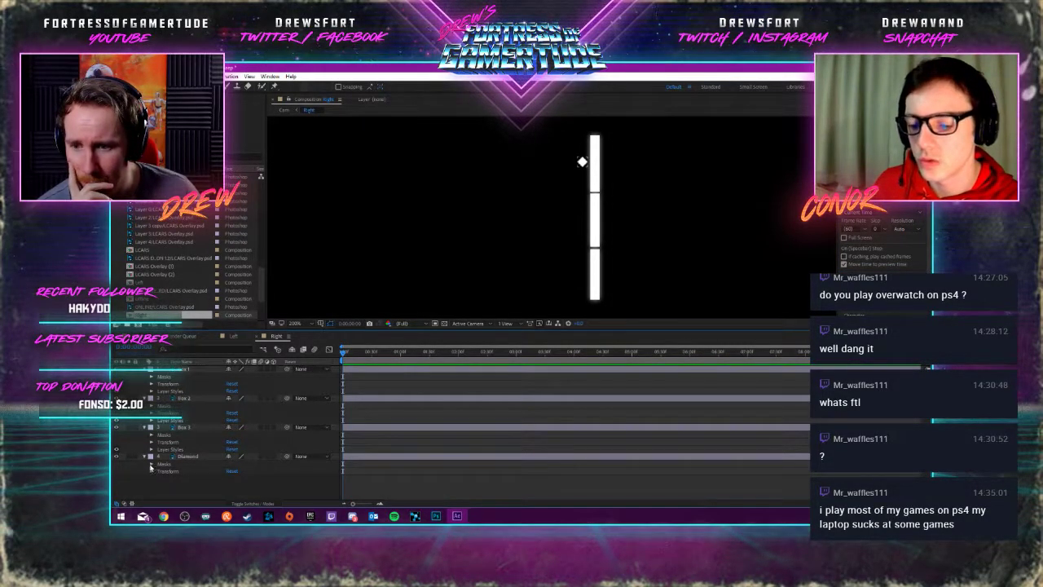
pyautogui.click(150, 472)
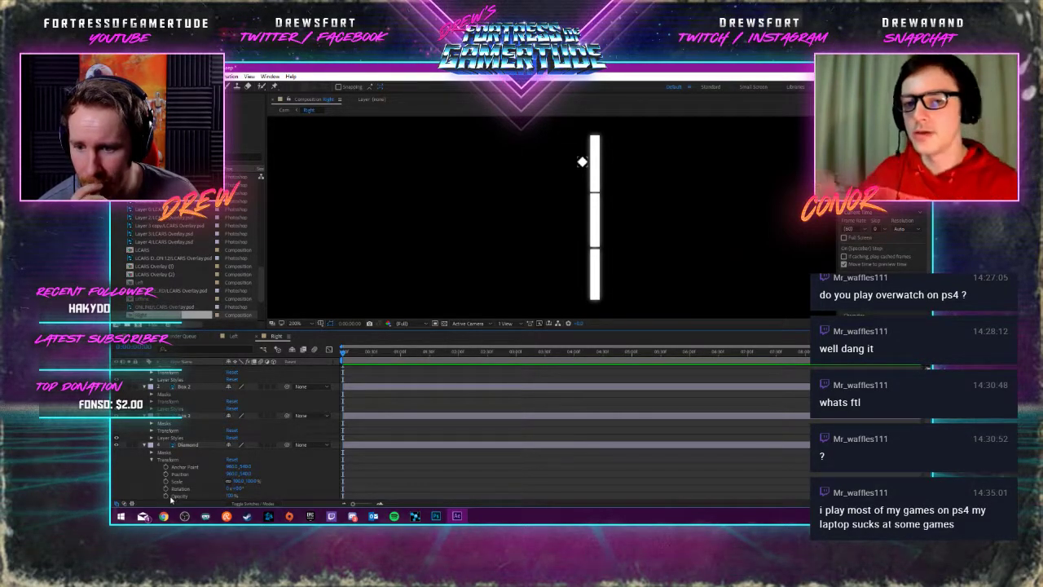
# Enable Diamond's Position stopwatch and set a second Position keyframe slightly later
pyautogui.click(196, 488)
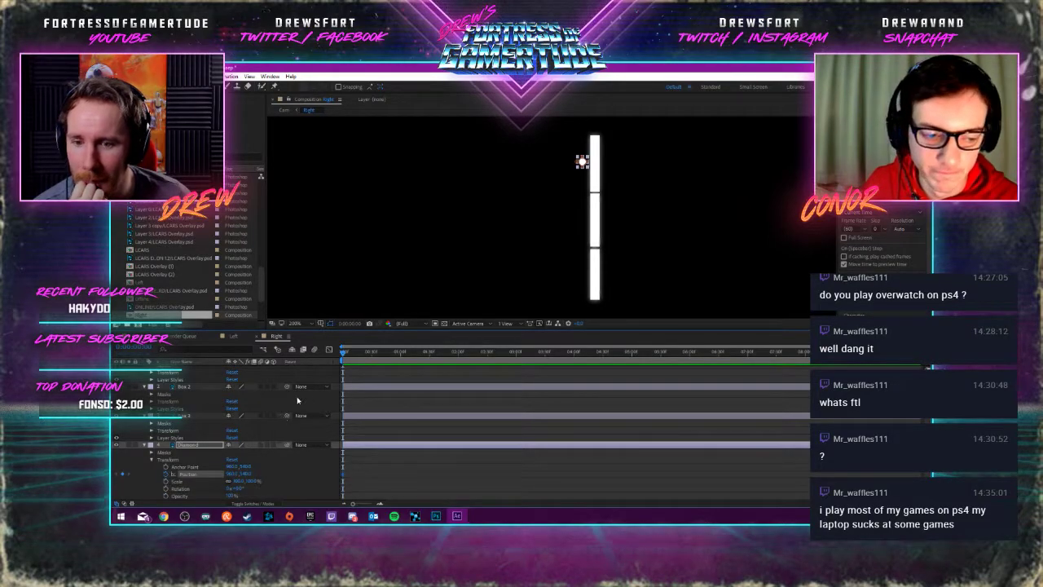
pyautogui.click(400, 352)
pyautogui.moveTo(384, 359); pyautogui.dragTo(384, 359)
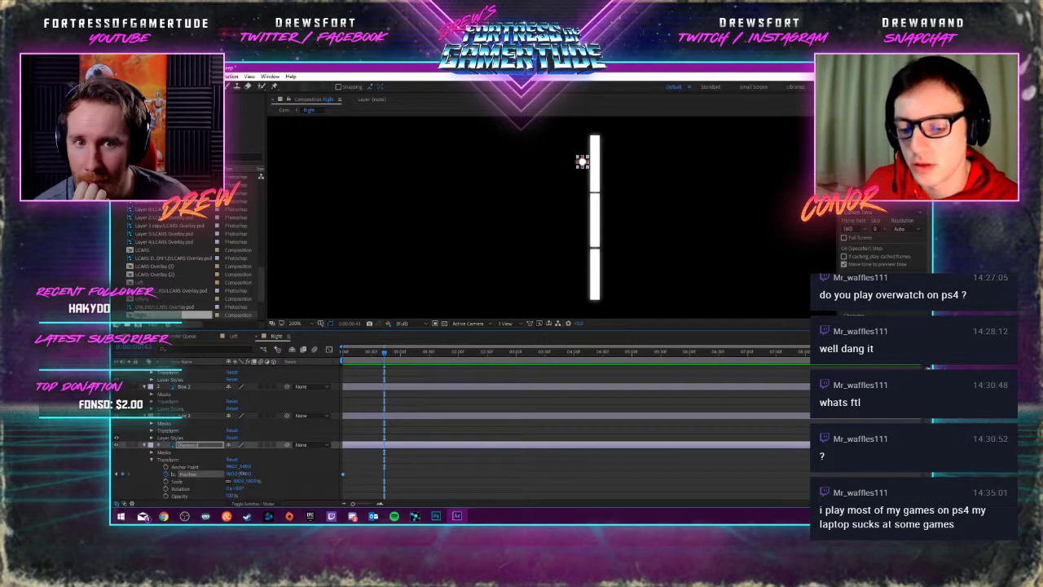
pyautogui.moveTo(246, 474); pyautogui.dragTo(232, 475)
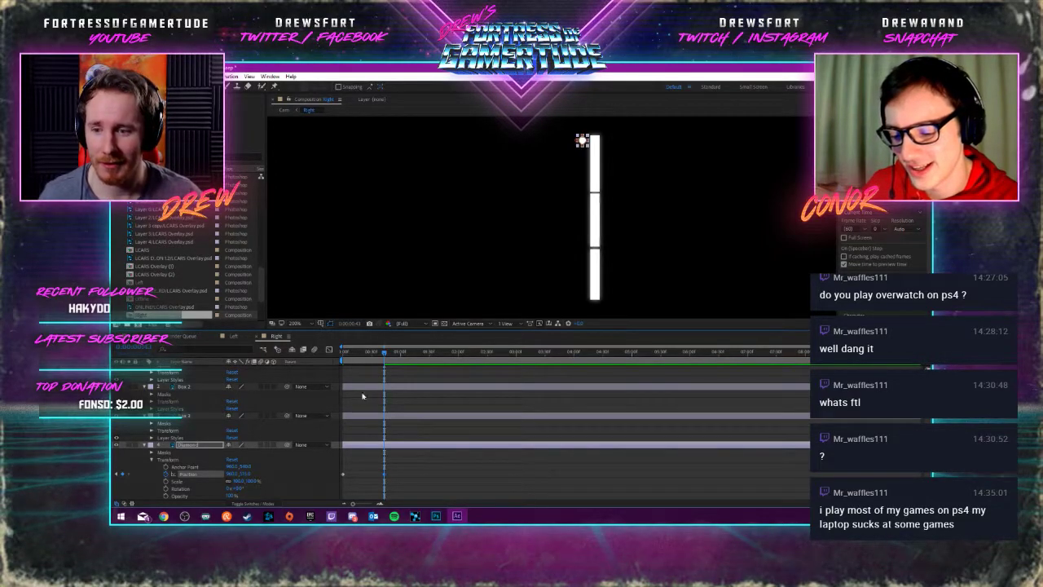
# Scrub the timeline to check the diamond's motion, then select all its Position keyframes
pyautogui.moveTo(387, 357); pyautogui.dragTo(517, 362)
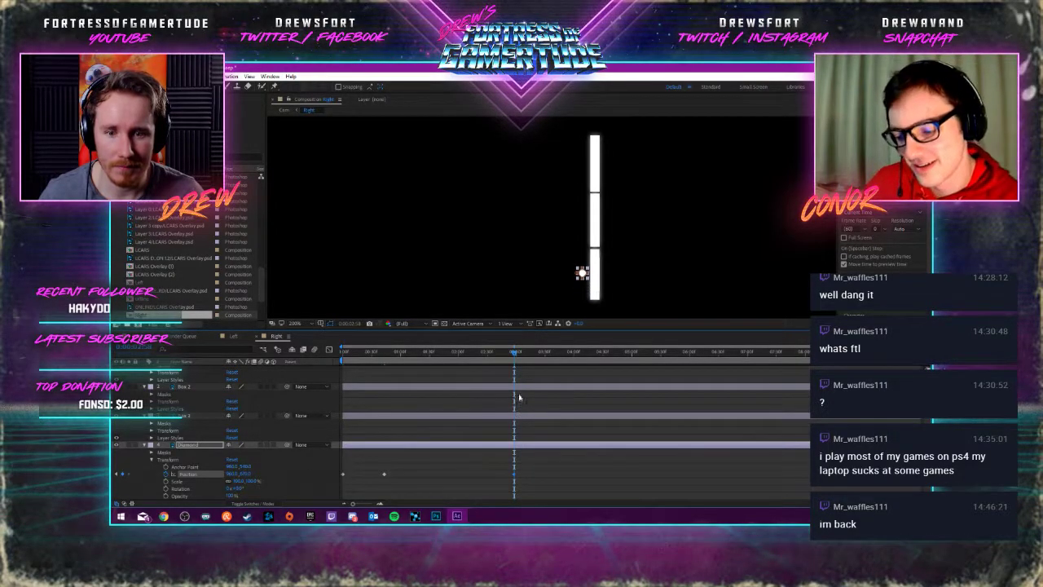
pyautogui.moveTo(507, 352); pyautogui.dragTo(480, 358)
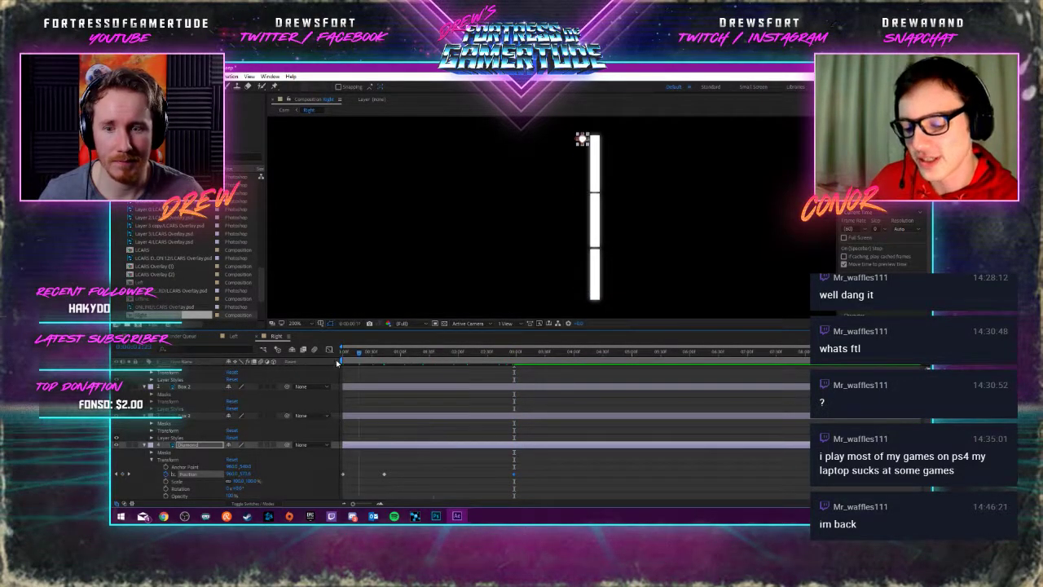
pyautogui.click(342, 352)
pyautogui.click(377, 352)
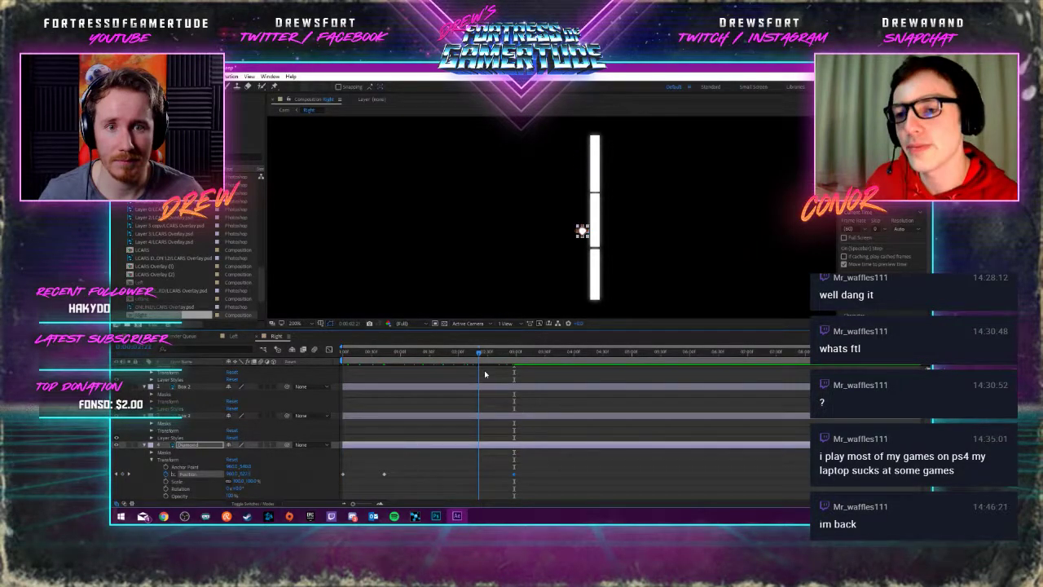
pyautogui.press('pageup')
pyautogui.press('pageup')
pyautogui.press('pageup')
pyautogui.press('pageup')
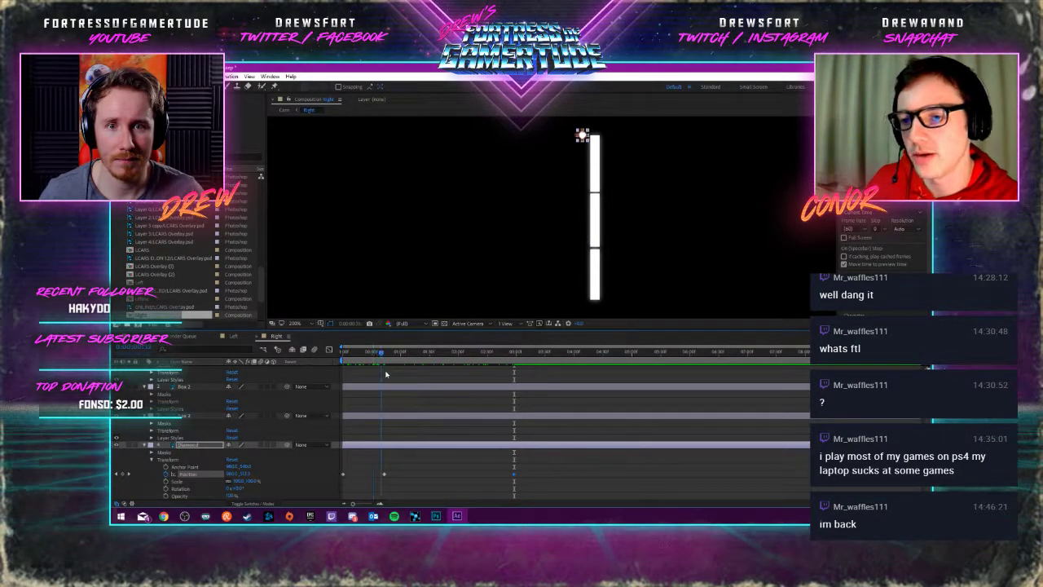
pyautogui.press('pageup')
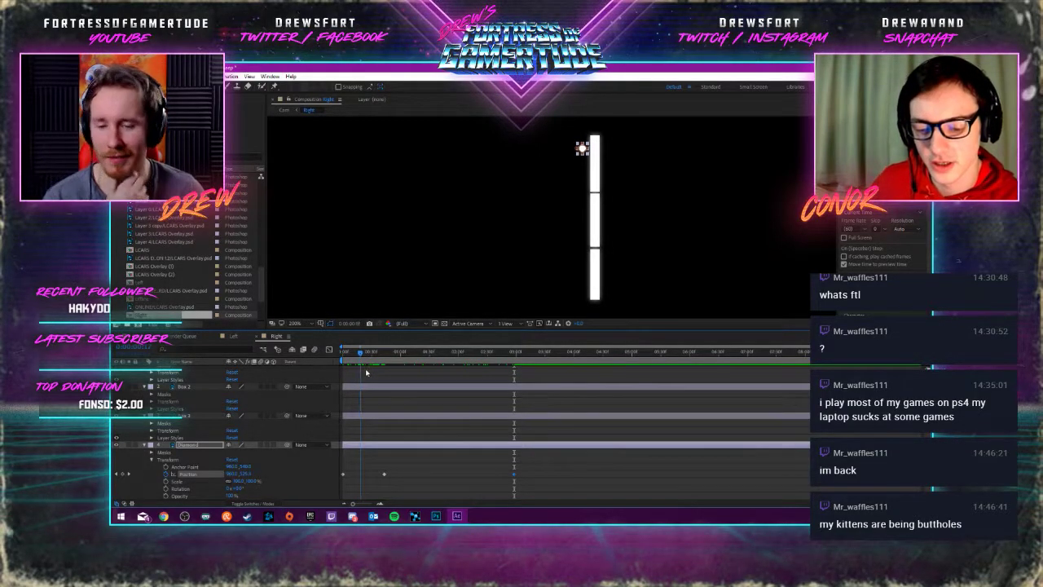
pyautogui.click(392, 353)
pyautogui.moveTo(403, 374); pyautogui.dragTo(467, 374)
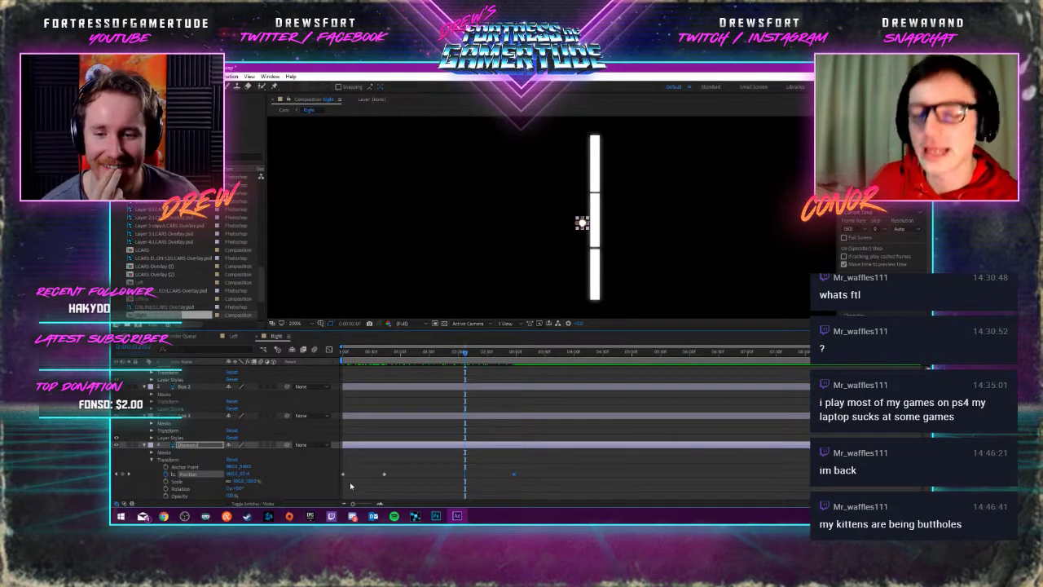
pyautogui.moveTo(523, 465); pyautogui.dragTo(337, 486)
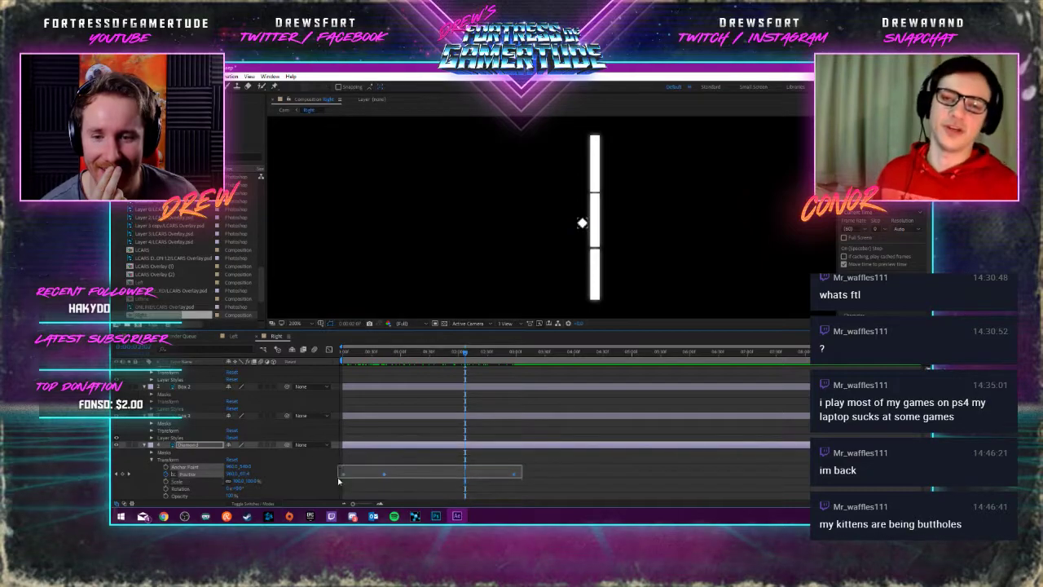
# Apply Easy Ease to the selected Position keyframes and return to the start
pyautogui.rightClick(386, 477)
pyautogui.moveTo(408, 469)
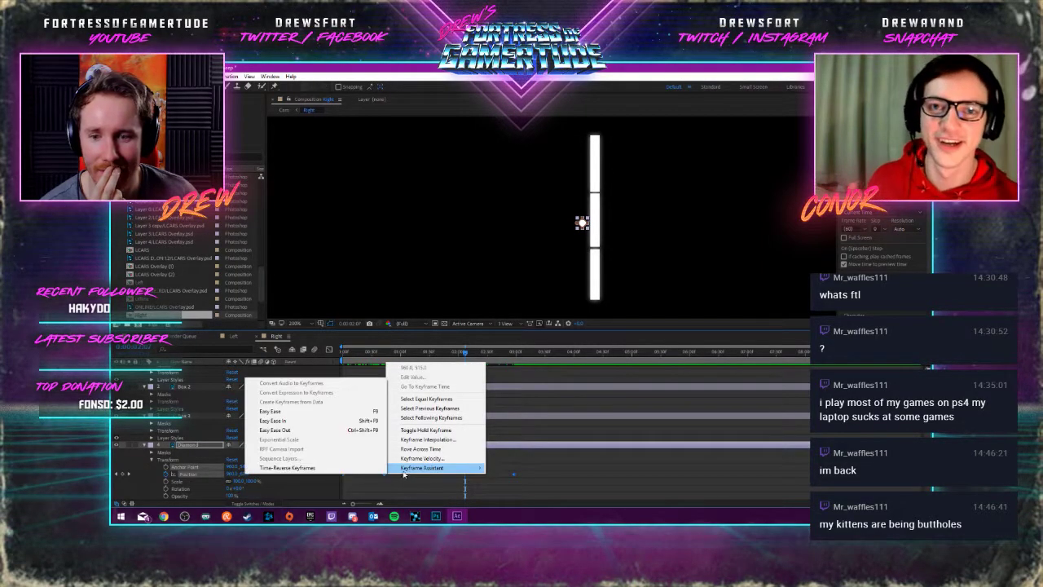
pyautogui.click(298, 412)
pyautogui.press('Home')
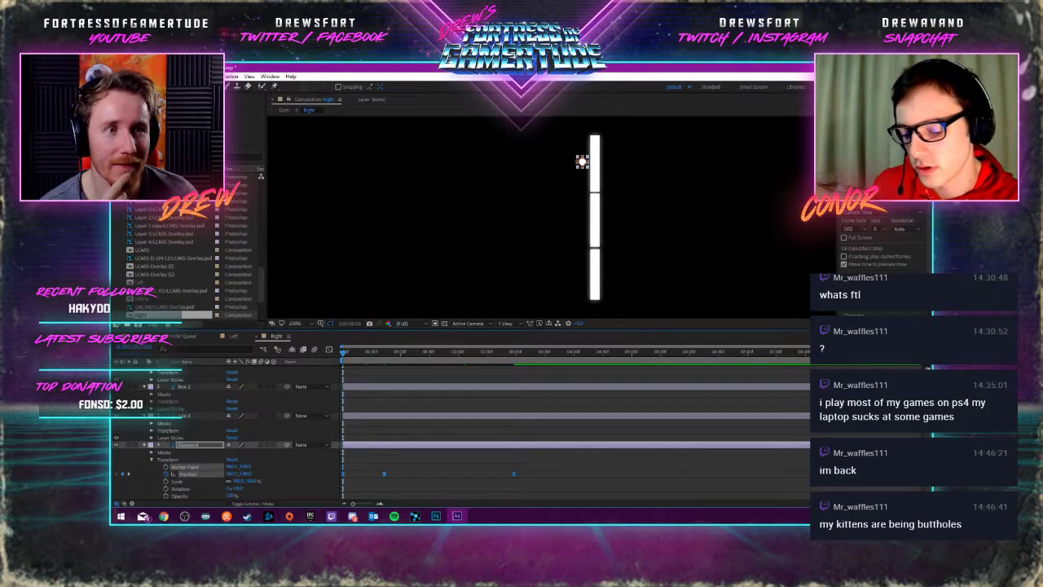
# Preview the eased animation, stop it, and go back to the composition start
pyautogui.press('space')
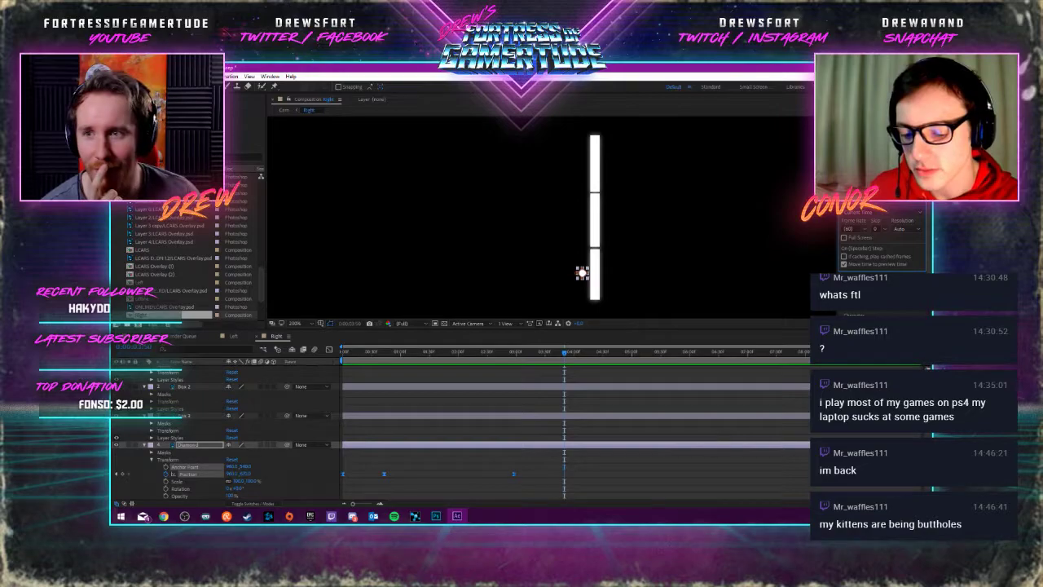
pyautogui.hotkey('alt', 'e')
pyautogui.press('Return')
pyautogui.press('Home')
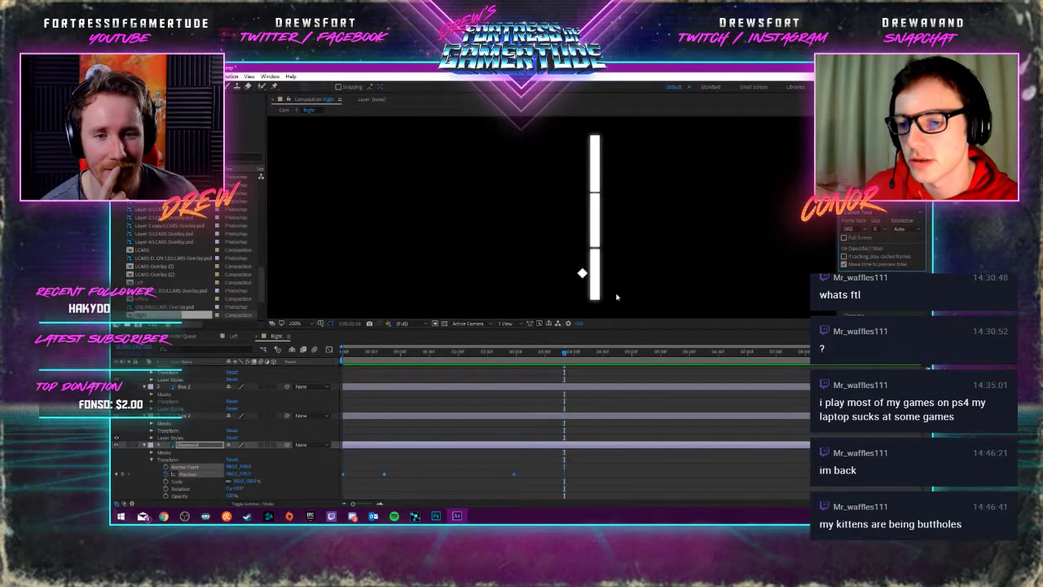
pyautogui.click(342, 480)
# Apply Easy Ease In to the first Position keyframe, then Easy Ease to the selected keyframes
pyautogui.rightClick(342, 476)
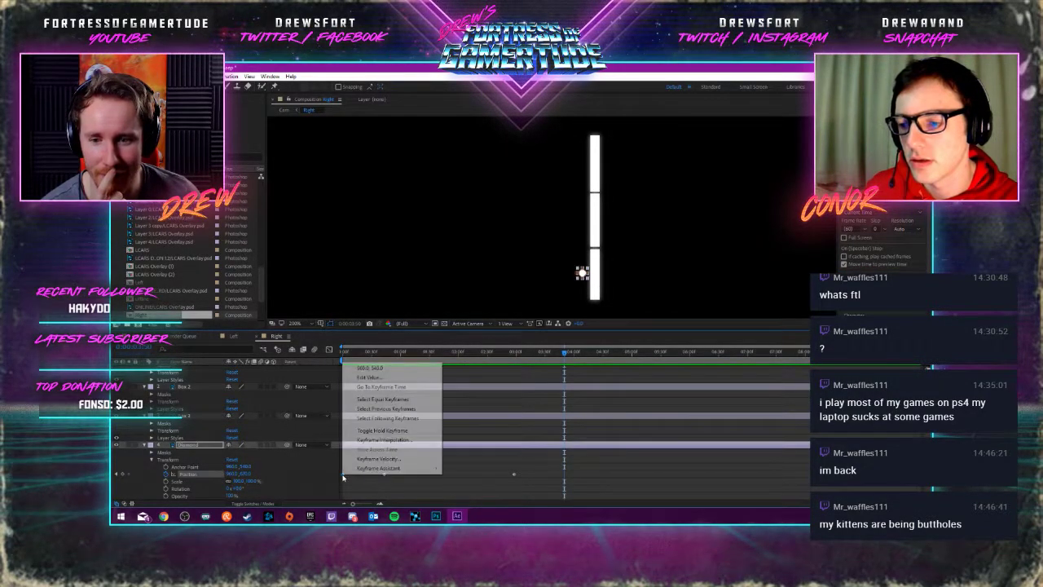
pyautogui.moveTo(380, 467)
pyautogui.click(257, 422)
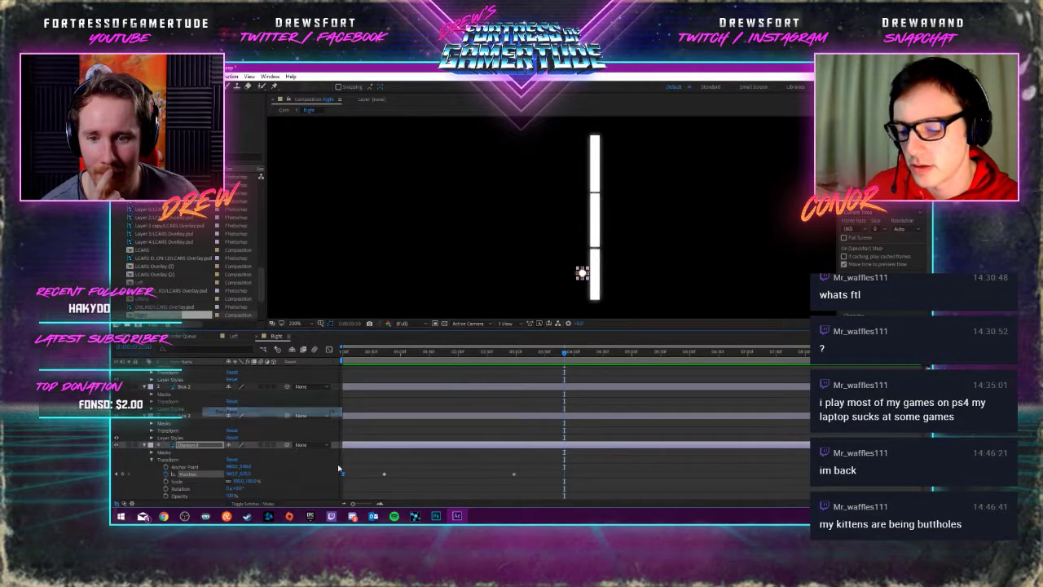
pyautogui.rightClick(385, 475)
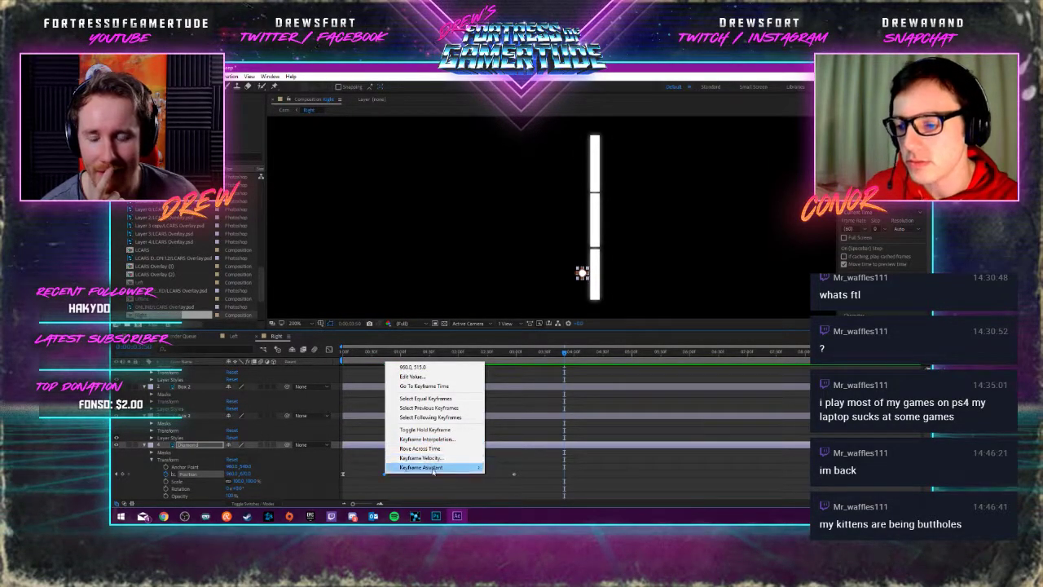
pyautogui.moveTo(432, 467)
pyautogui.click(318, 412)
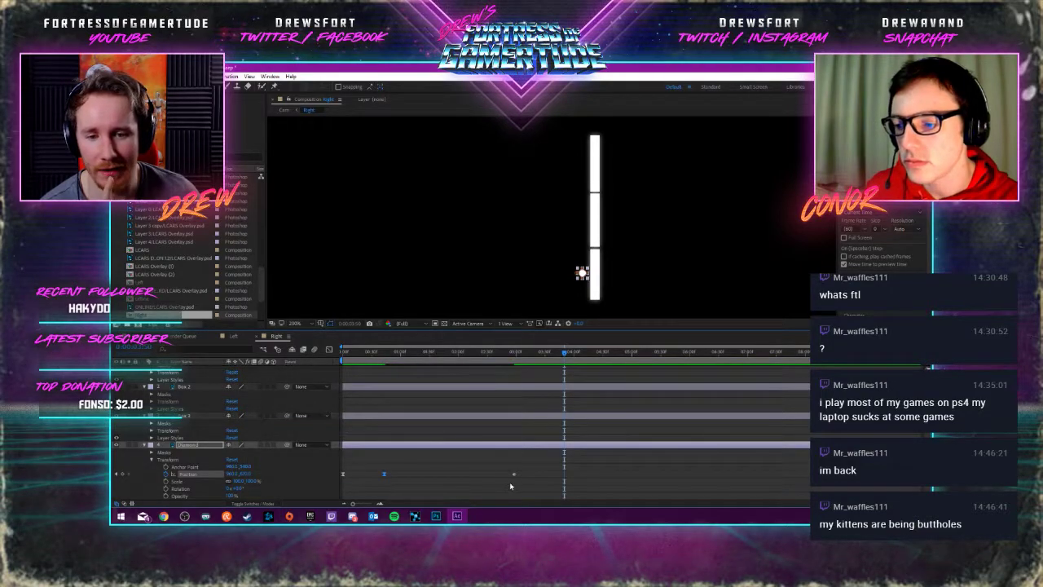
pyautogui.click(341, 352)
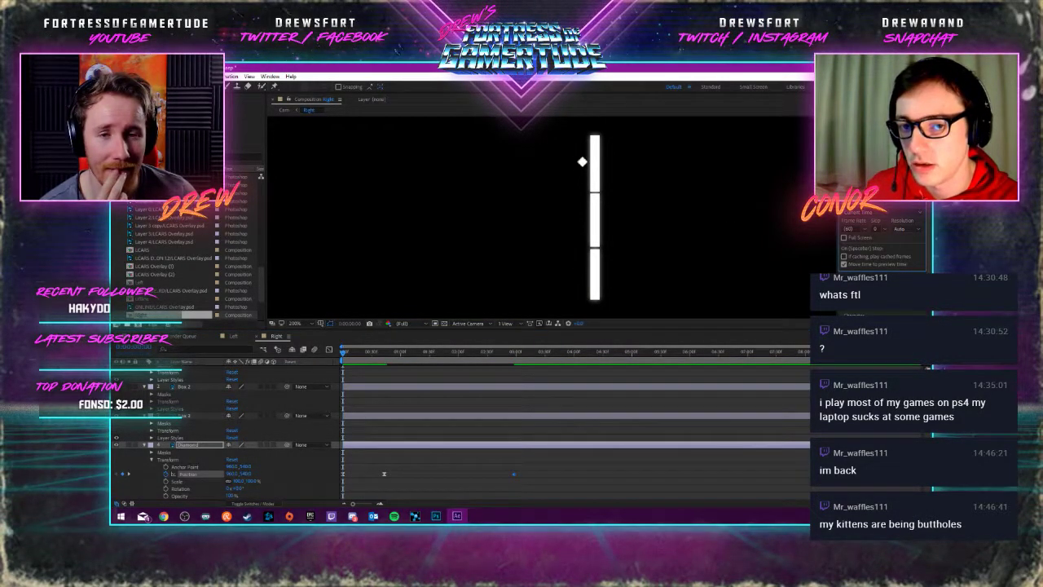
pyautogui.press('space')
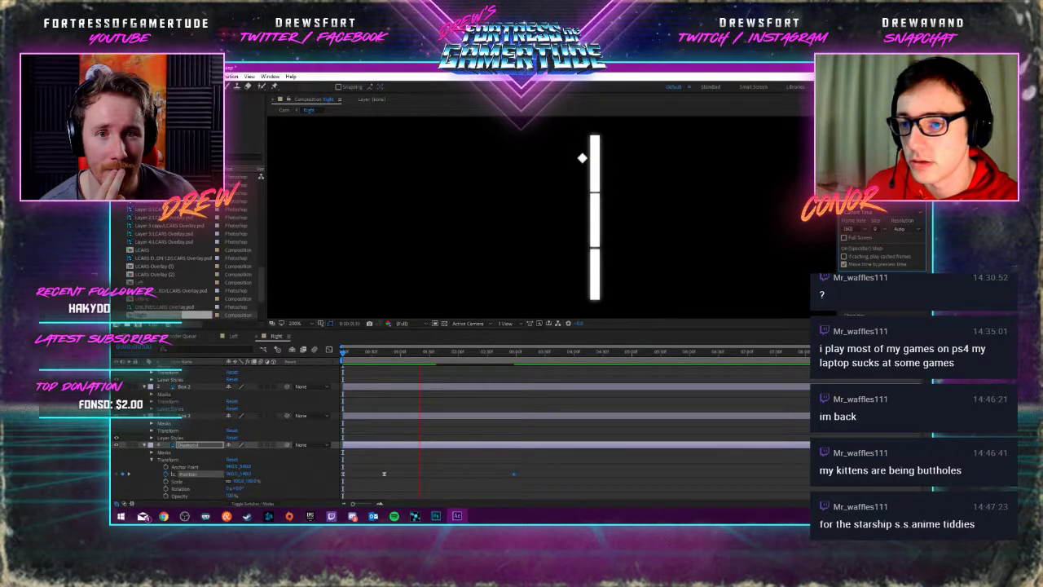
pyautogui.press('space')
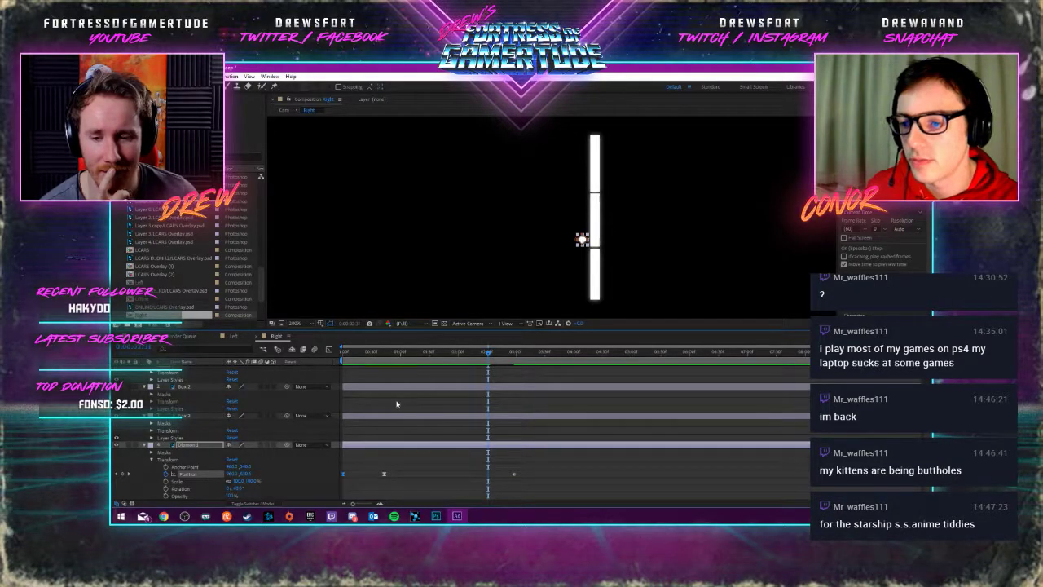
pyautogui.moveTo(360, 353); pyautogui.dragTo(330, 352)
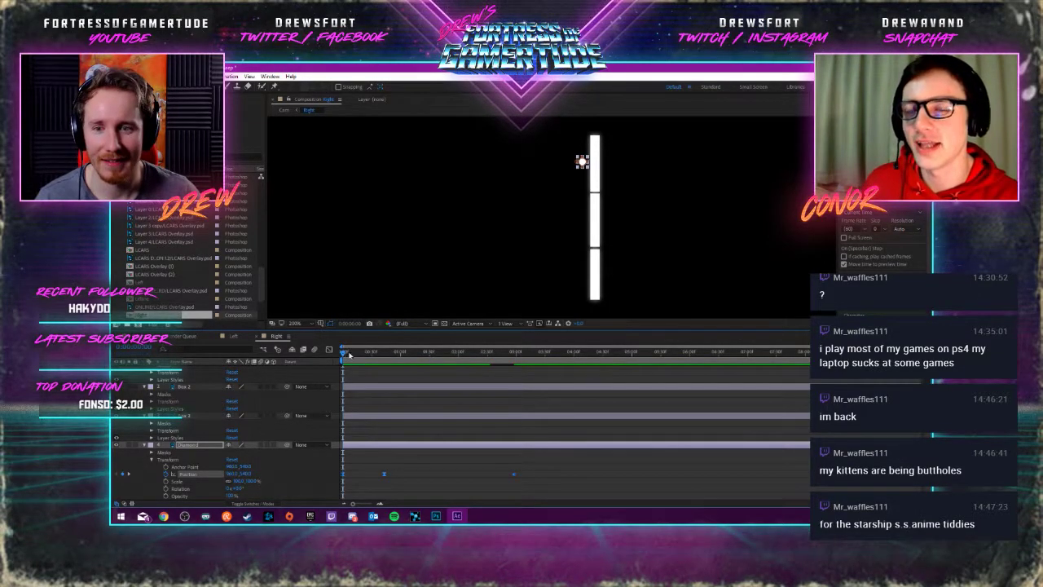
pyautogui.moveTo(361, 356)
pyautogui.mouseDown()
pyautogui.moveTo(379, 360)
pyautogui.moveTo(367, 359)
pyautogui.mouseUp()
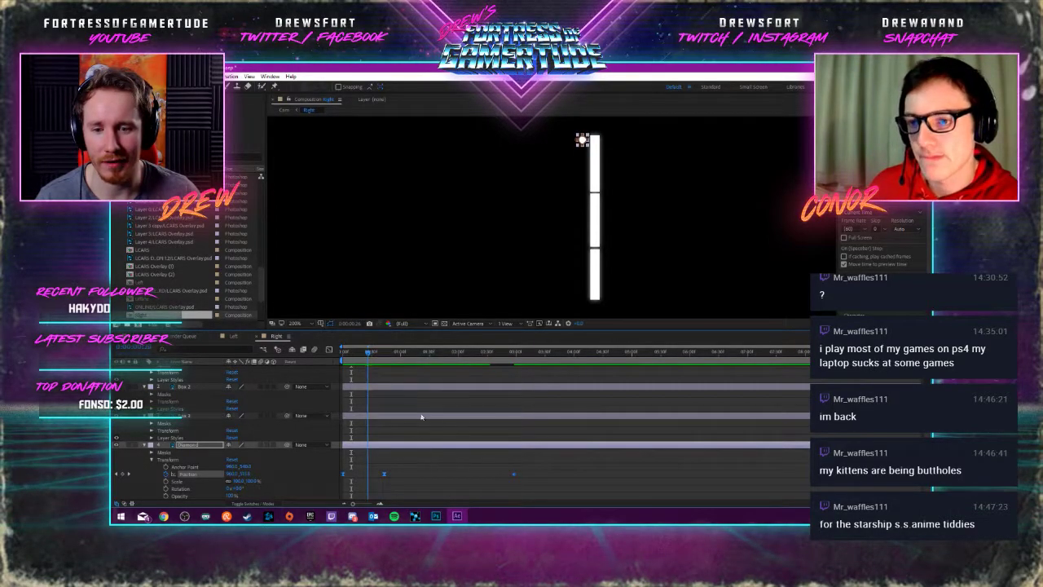
pyautogui.moveTo(524, 461); pyautogui.dragTo(368, 493)
# Add a Position keyframe shortly after the start by changing the diamond's Y value, then preview
pyautogui.click(373, 442)
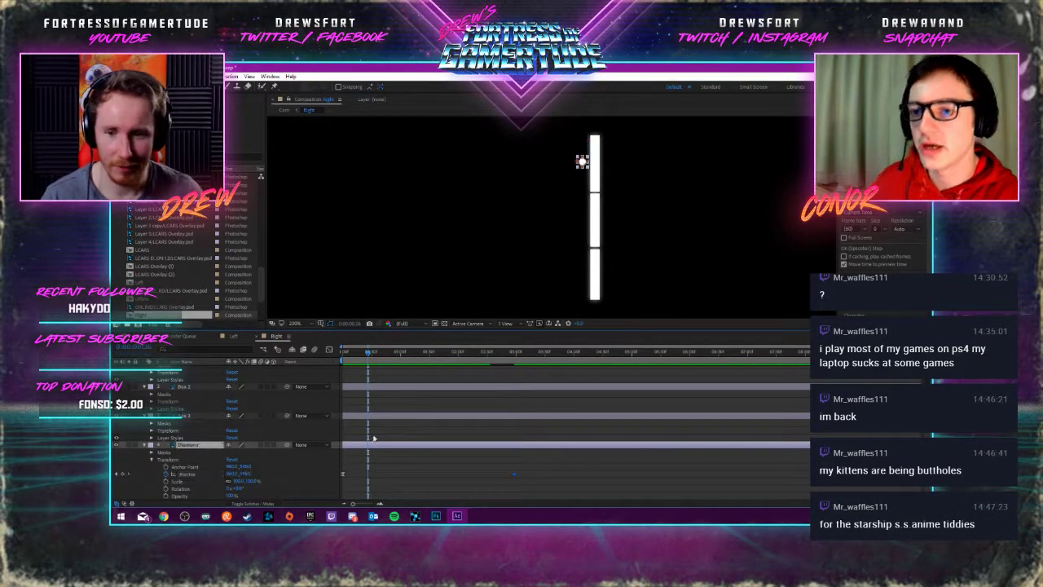
pyautogui.press('Home')
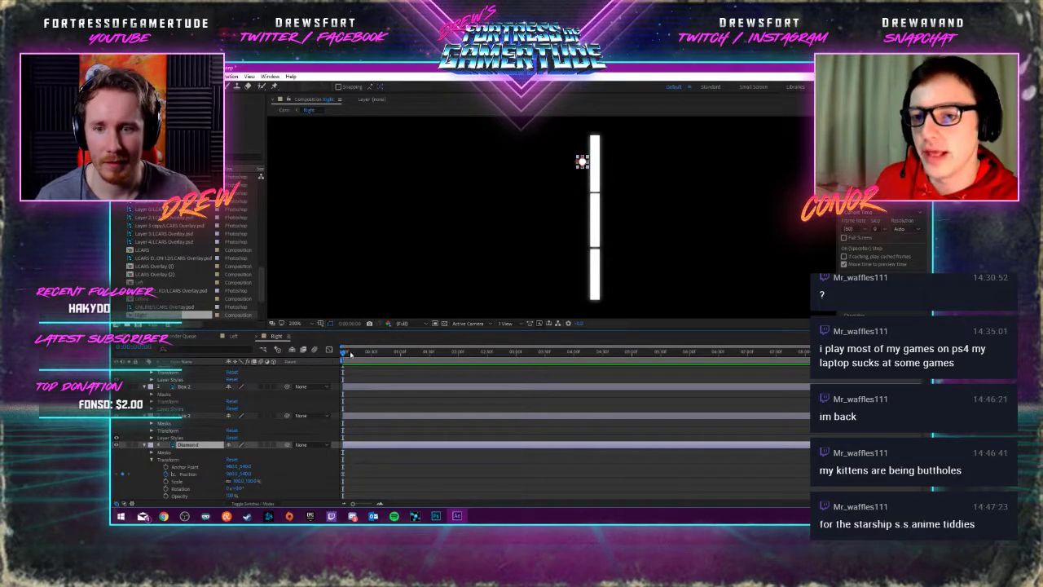
pyautogui.click(395, 357)
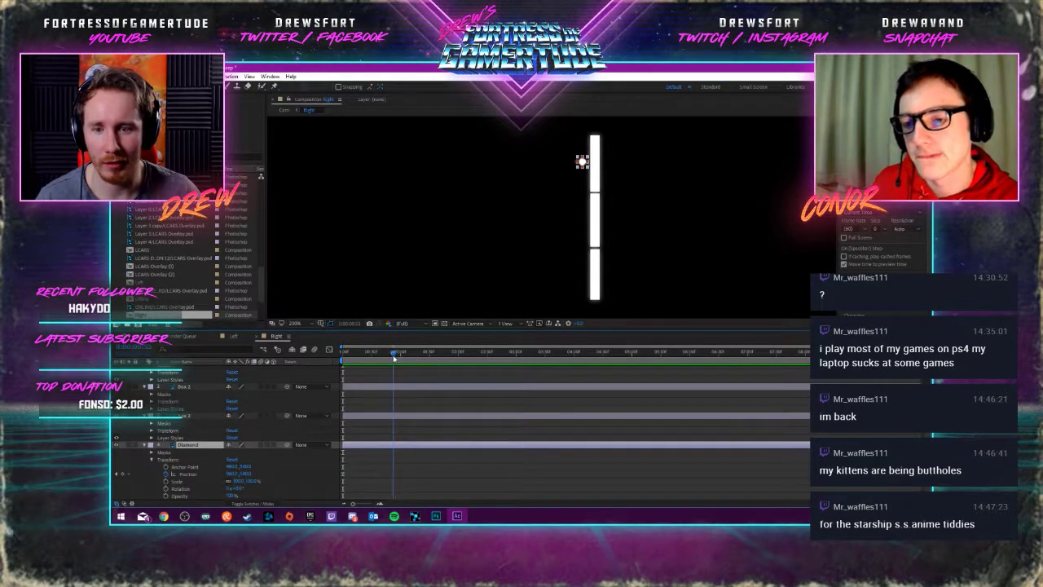
pyautogui.moveTo(248, 473); pyautogui.dragTo(342, 474)
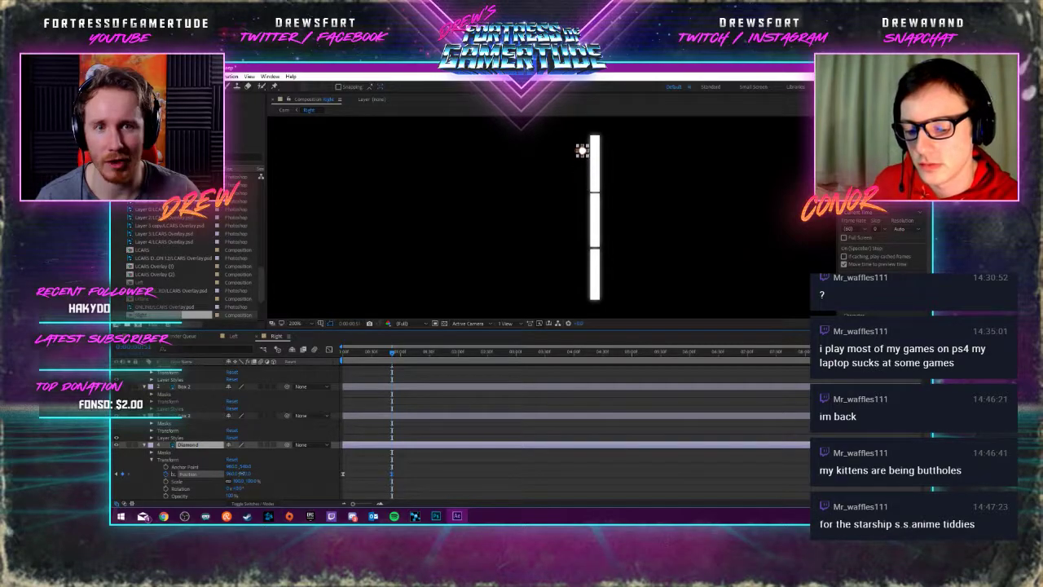
pyautogui.press('space')
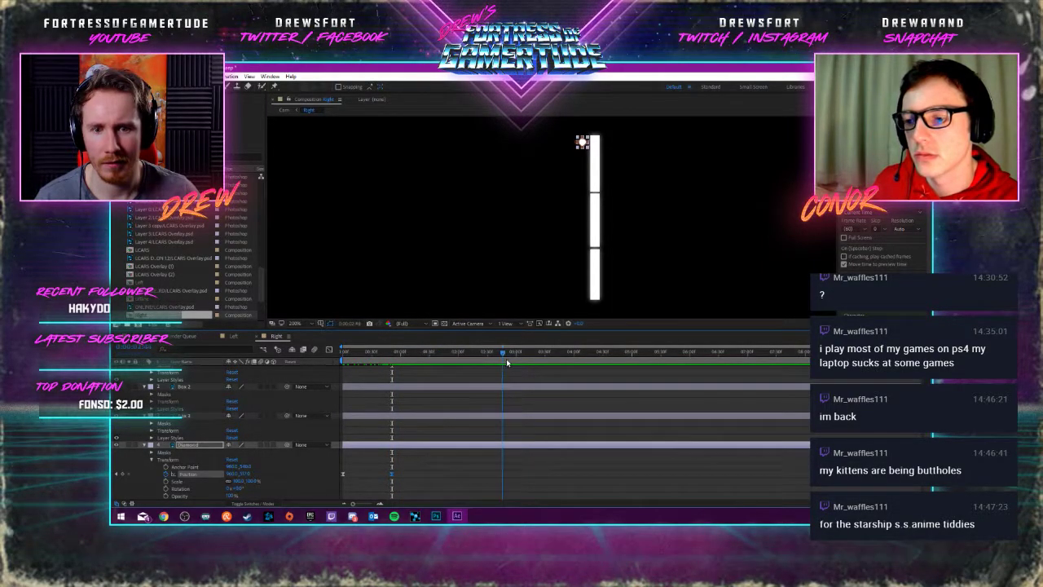
pyautogui.press('space')
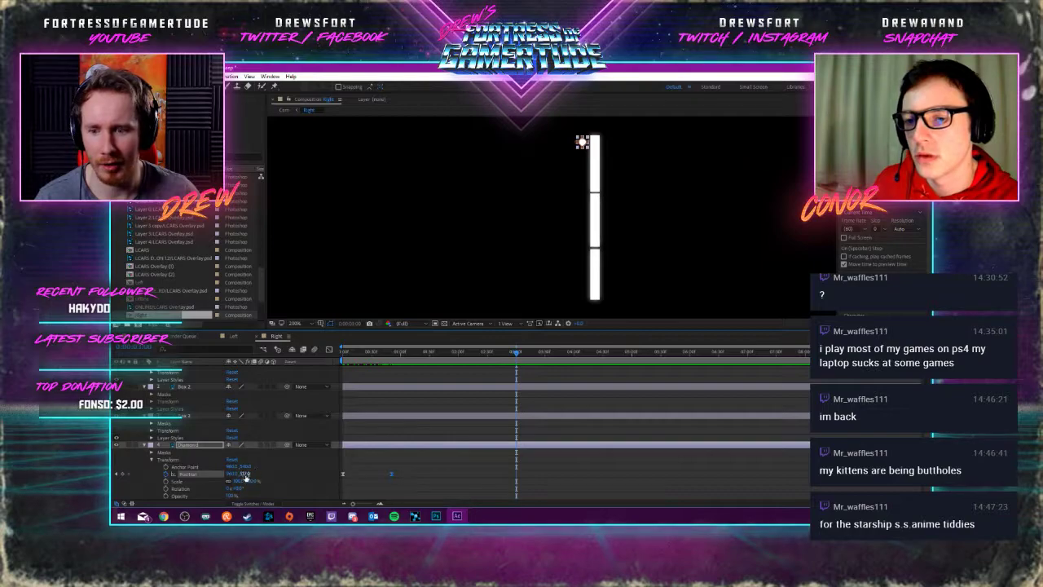
# Move the diamond down in the viewer, then undo the unwanted extra keyframe via Edit > Undo
pyautogui.moveTo(582, 149); pyautogui.dragTo(582, 267)
pyautogui.moveTo(514, 357); pyautogui.dragTo(377, 359)
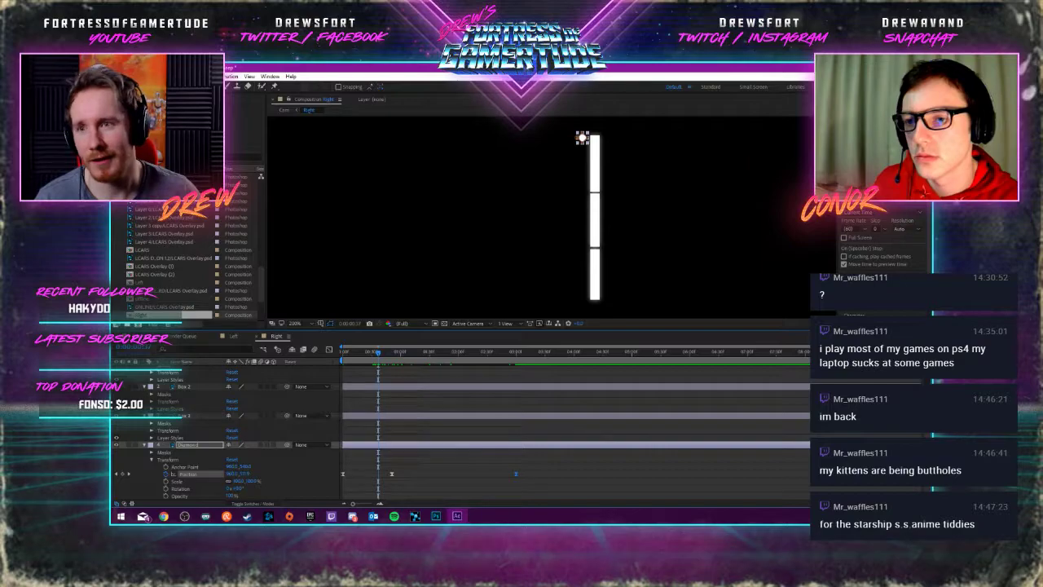
pyautogui.click(123, 76)
pyautogui.click(151, 87)
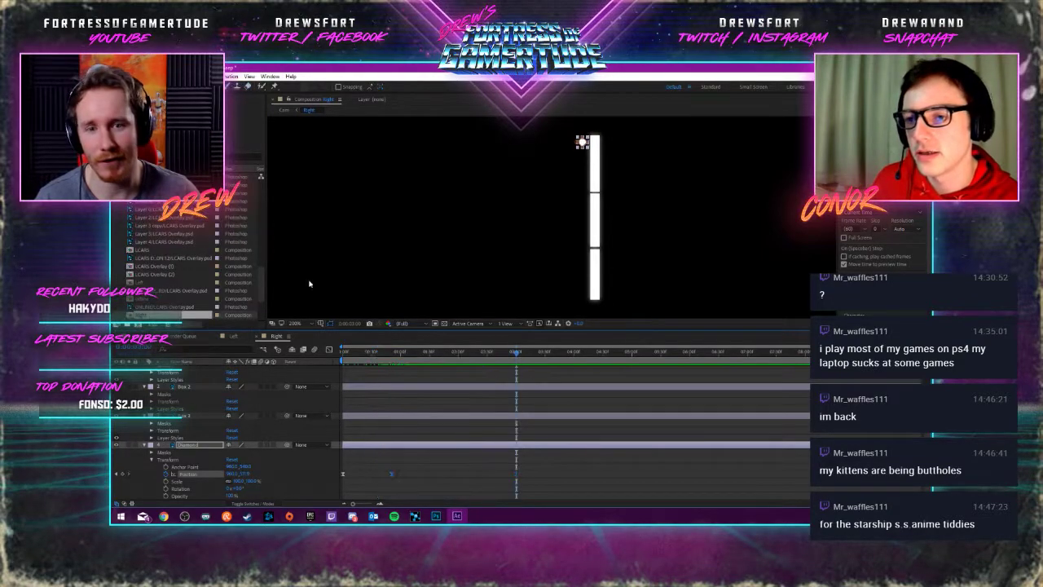
# Zoom the timeline in and out to fine-tune timing at a later frame, then preview
pyautogui.click(395, 352)
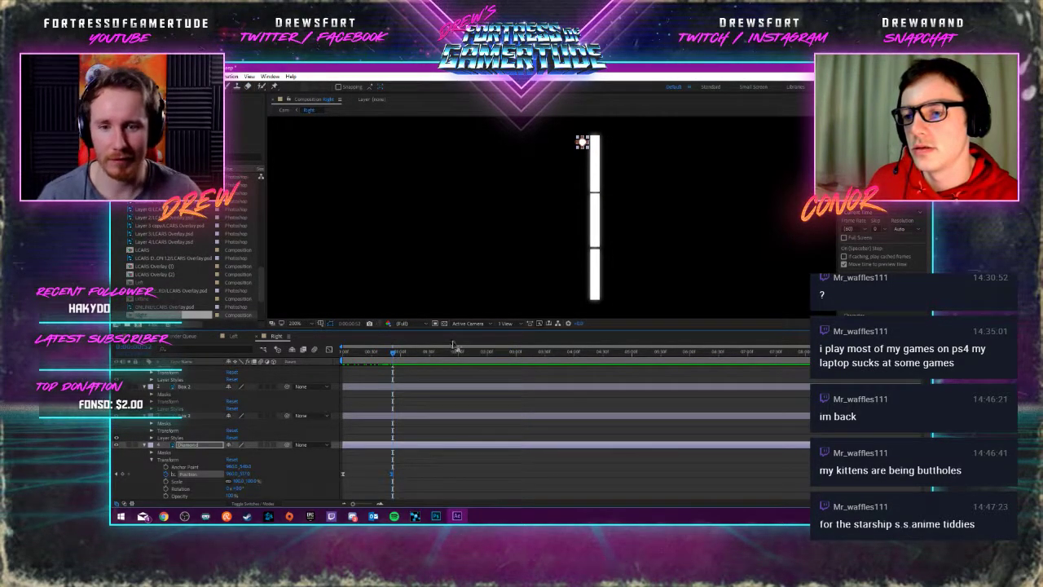
pyautogui.press('=')
pyautogui.press('=')
pyautogui.press('=')
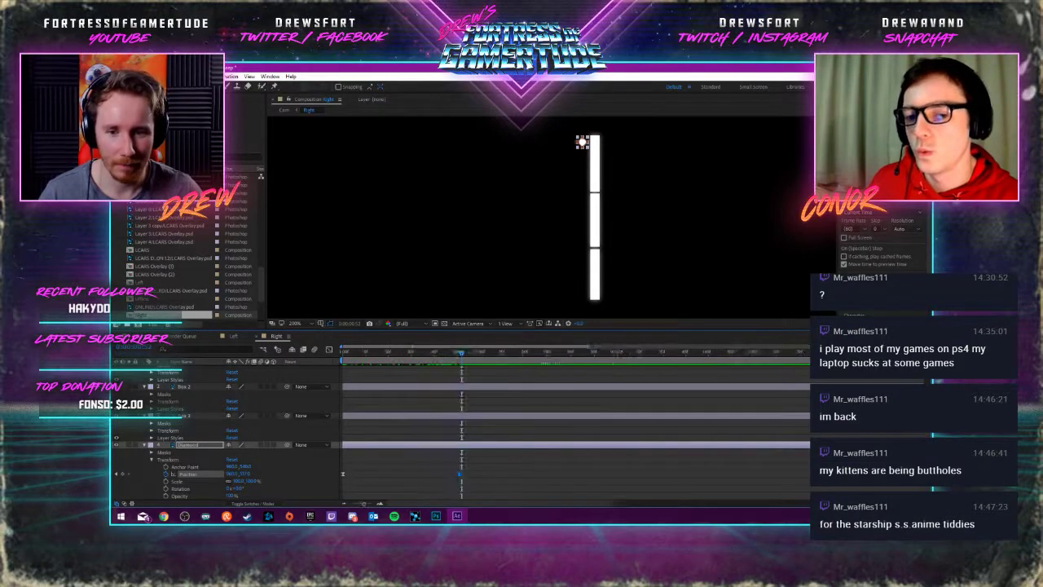
pyautogui.press('=')
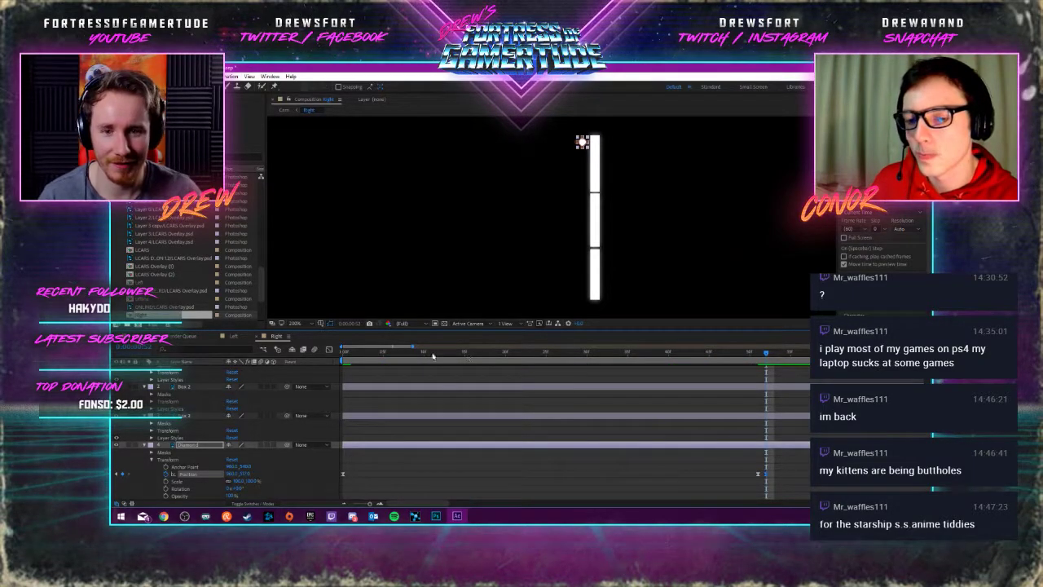
pyautogui.press('-')
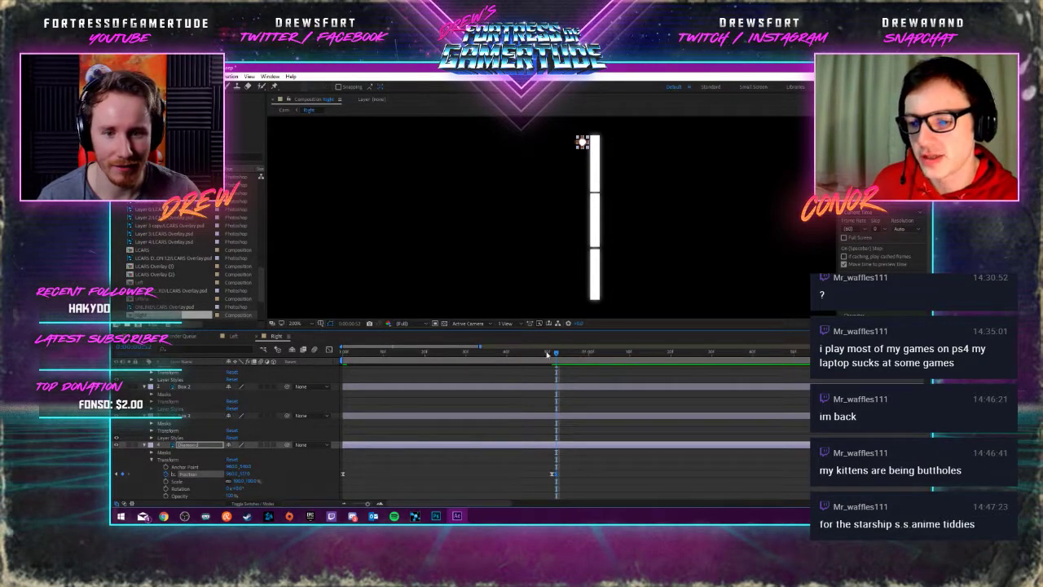
pyautogui.click(683, 352)
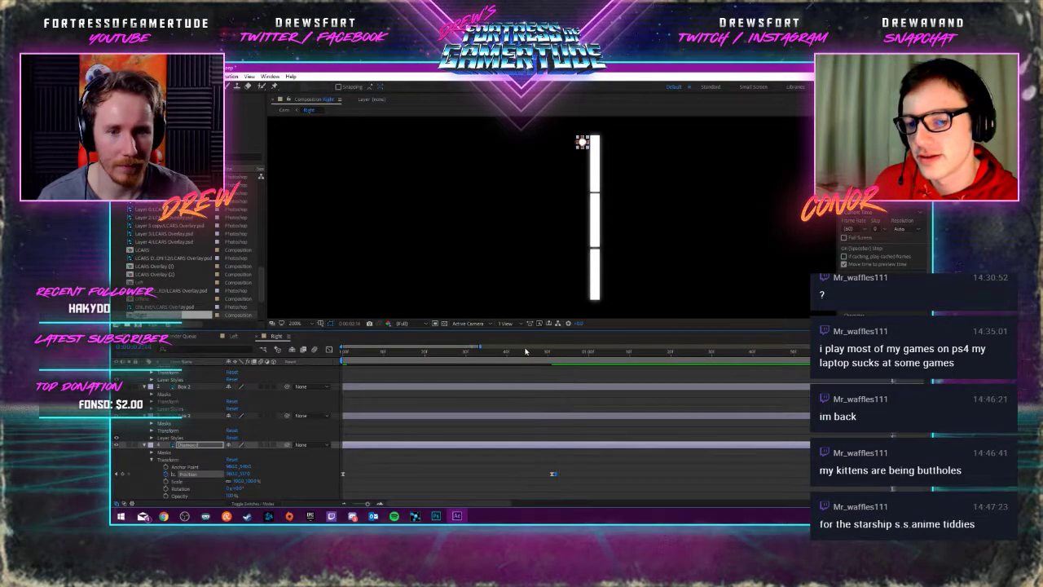
pyautogui.press('=')
pyautogui.press('-')
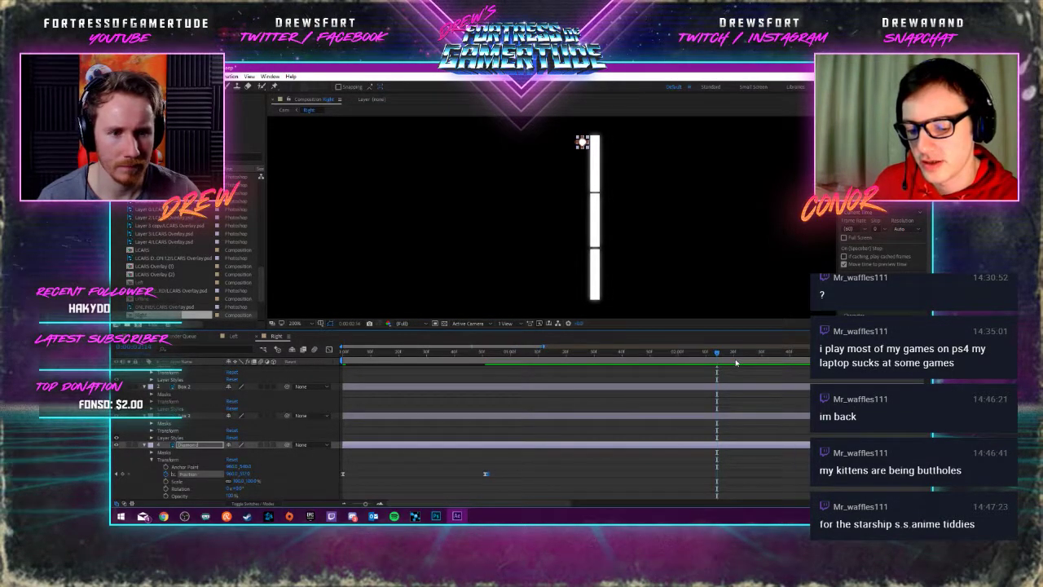
pyautogui.press('space')
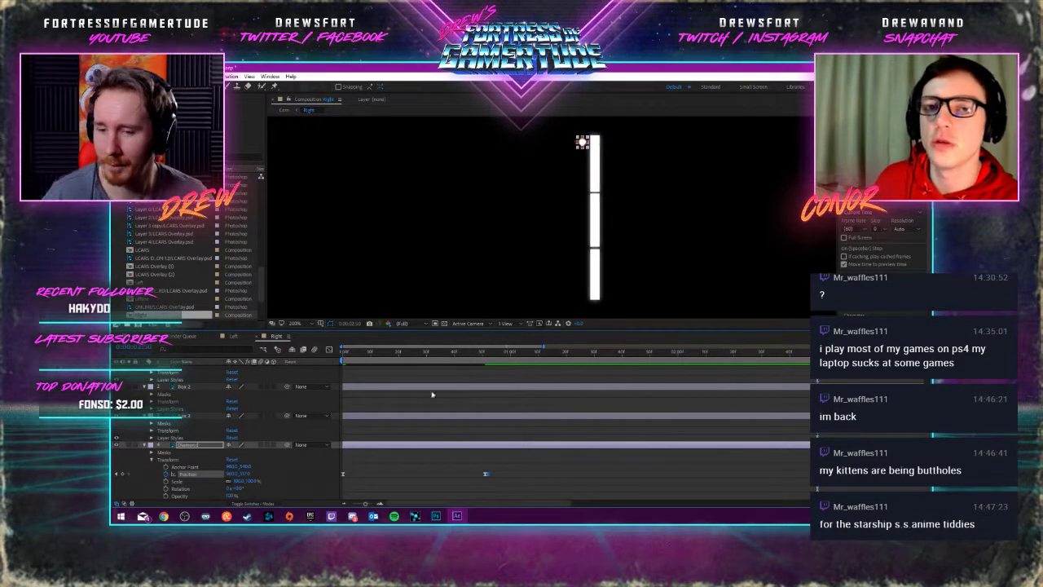
# Lower the diamond down the bar with a Position Y keyframe, preview, then nudge it down slightly later
pyautogui.moveTo(244, 473); pyautogui.dragTo(269, 473)
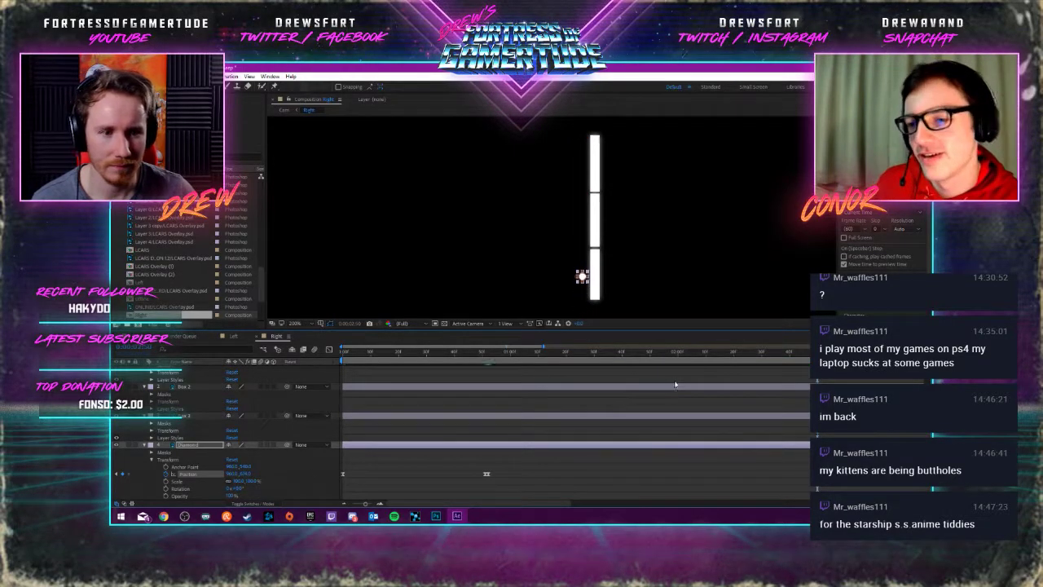
pyautogui.press('space')
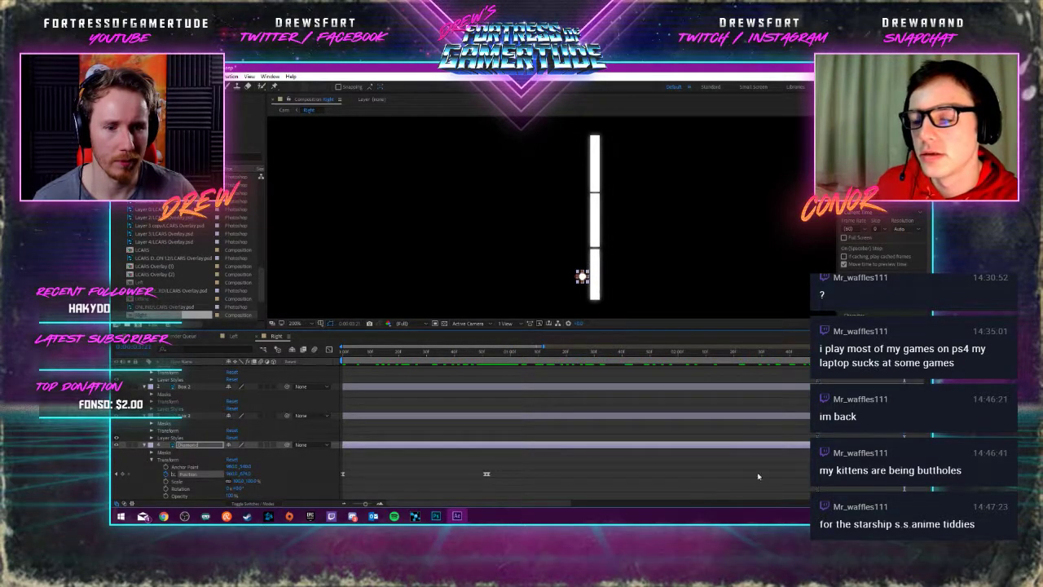
pyautogui.hscroll(3, 717, 440)
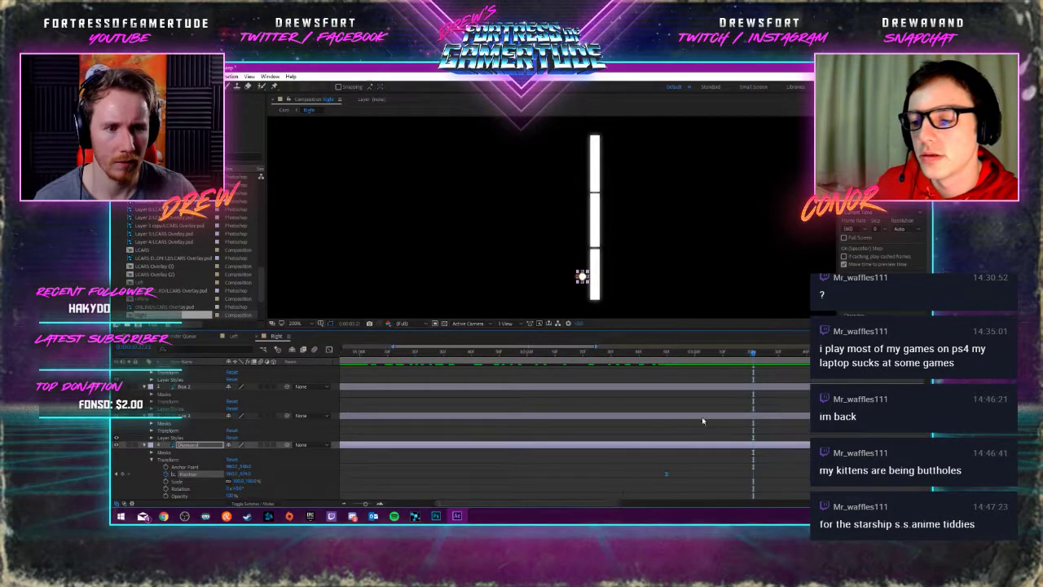
pyautogui.moveTo(752, 352); pyautogui.dragTo(777, 355)
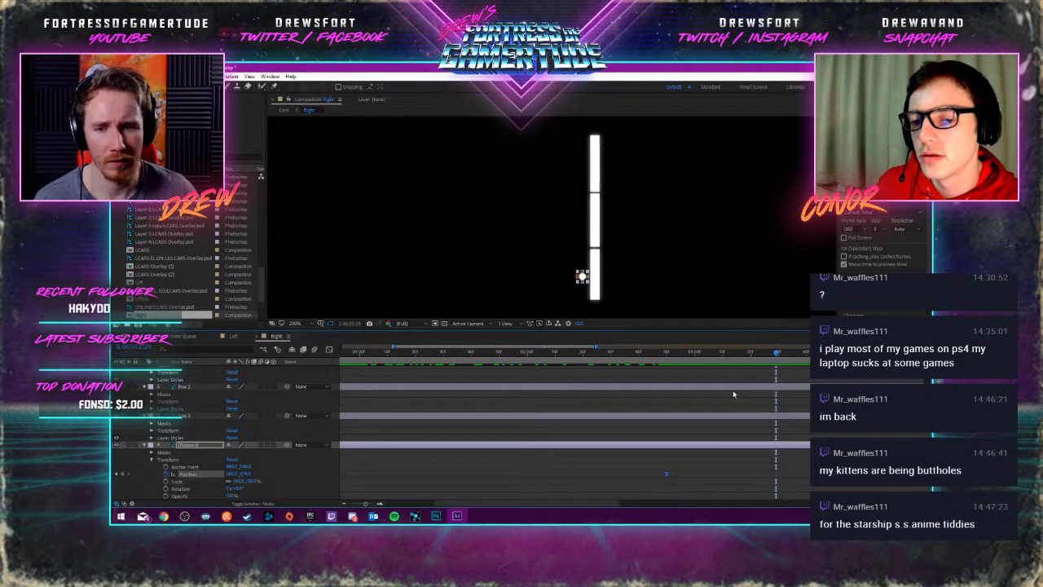
pyautogui.hotkey('shift', 'Down')
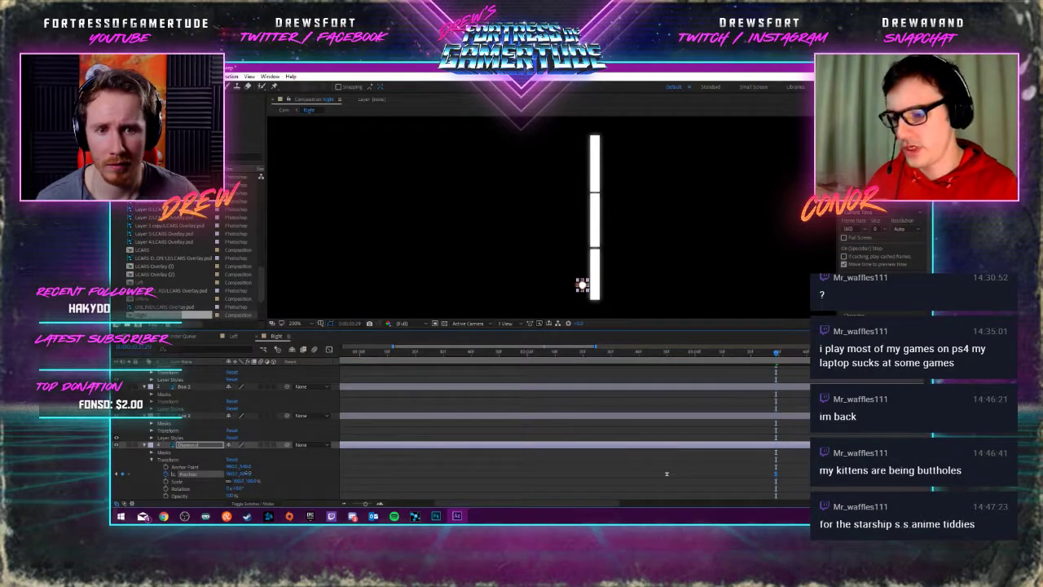
# Choose a menu command, jump to the Diamond's Position keyframe, step one frame ahead and preview
pyautogui.click(130, 76)
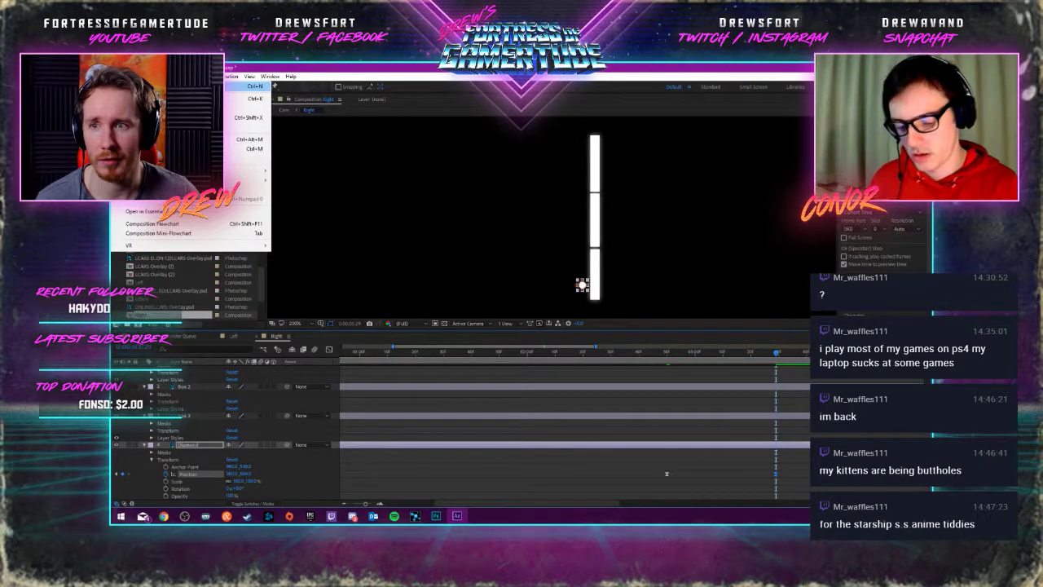
pyautogui.click(187, 302)
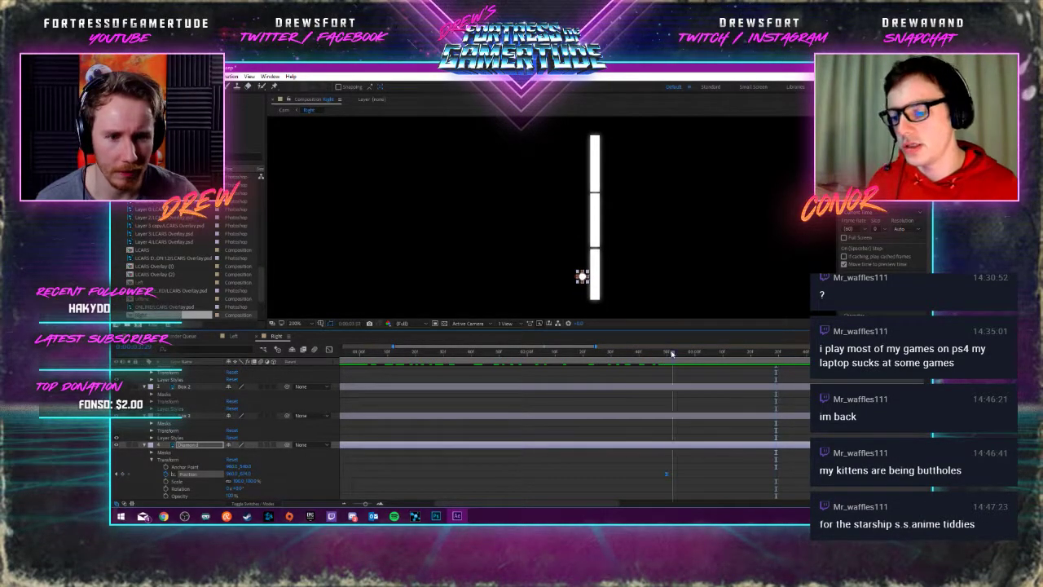
pyautogui.click(119, 473)
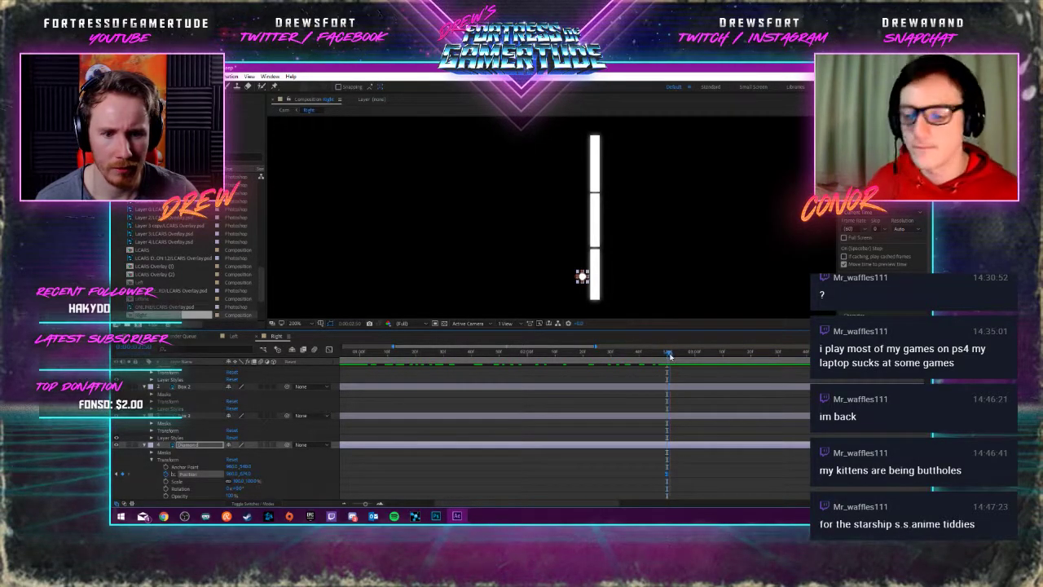
pyautogui.press('pagedown')
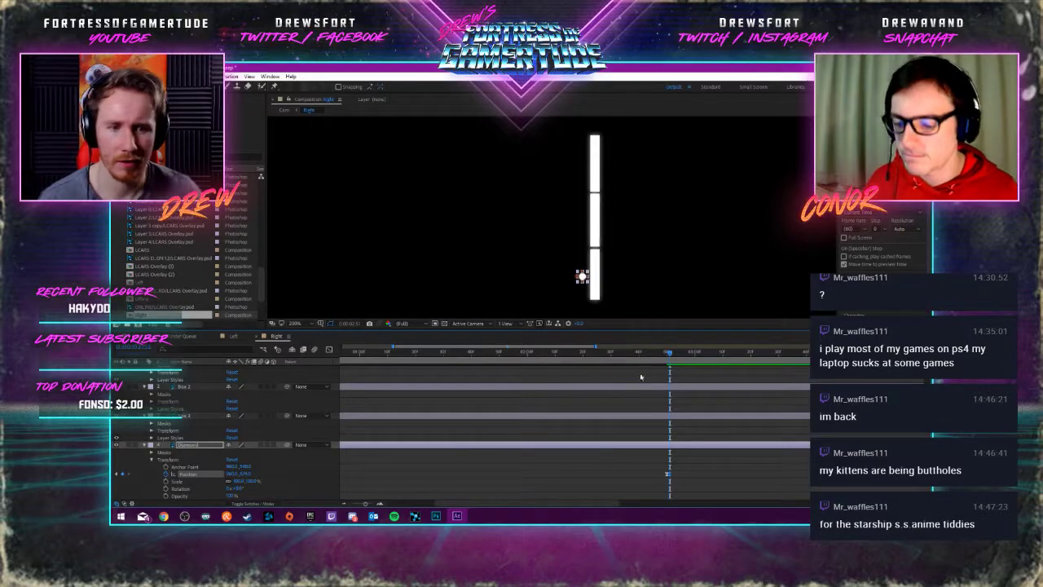
pyautogui.press('space')
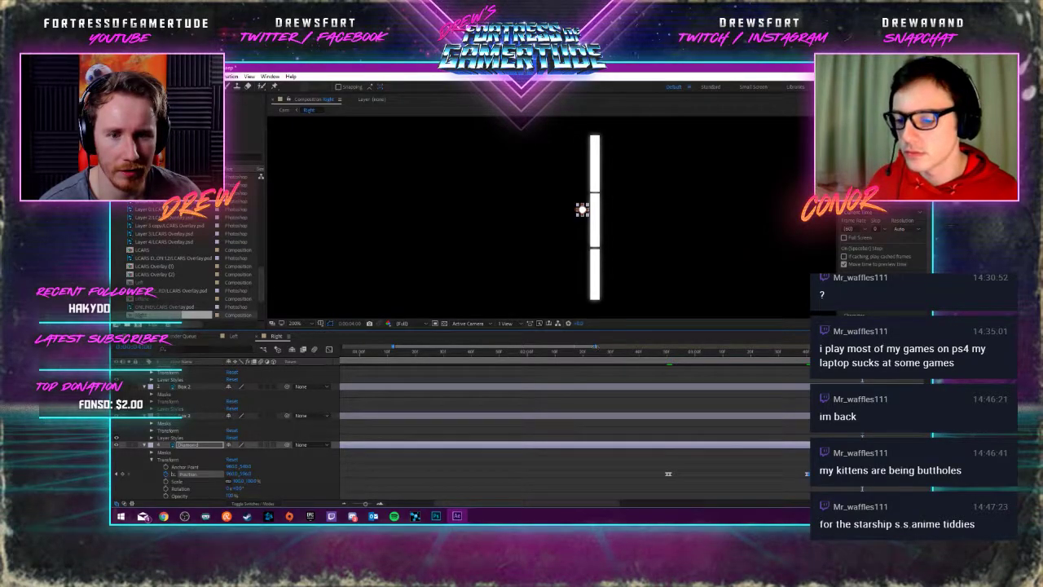
# Zoom in on the keyframes and, at a later frame, lower the diamond to the gap below the middle segment
pyautogui.scroll(-3, 606, 349)
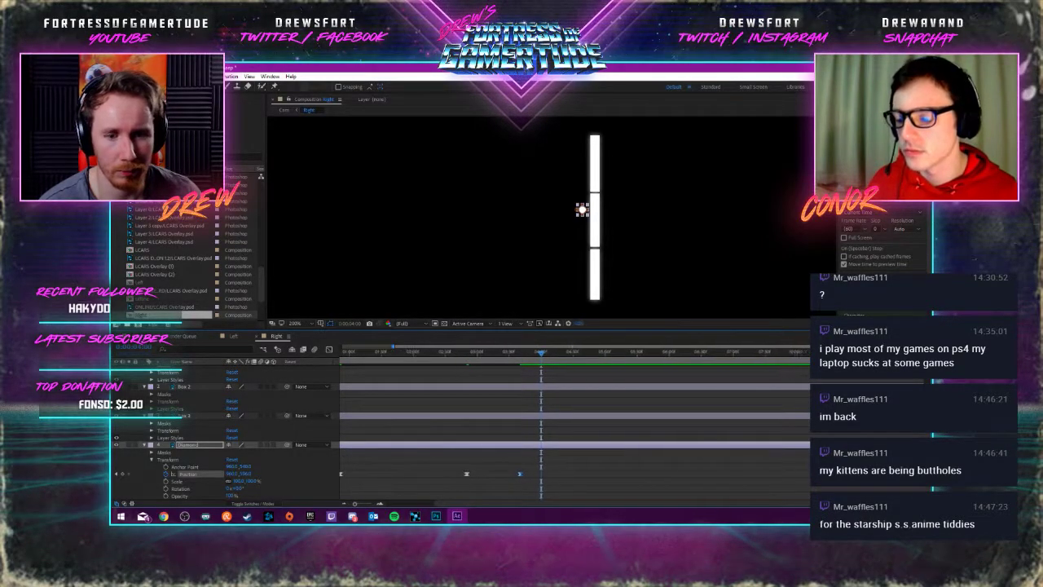
pyautogui.scroll(1, 587, 359)
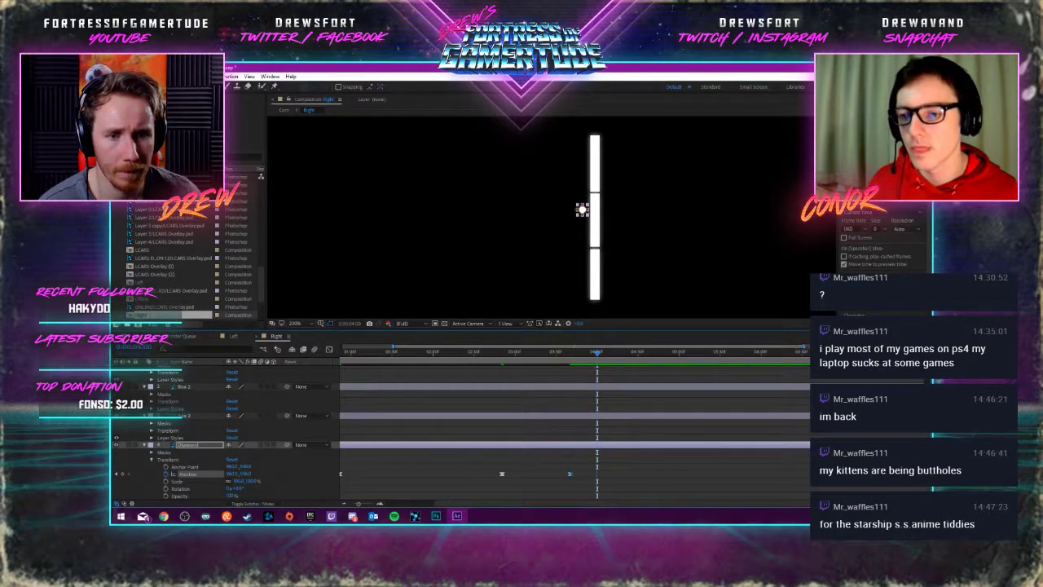
pyautogui.moveTo(807, 503); pyautogui.dragTo(682, 504)
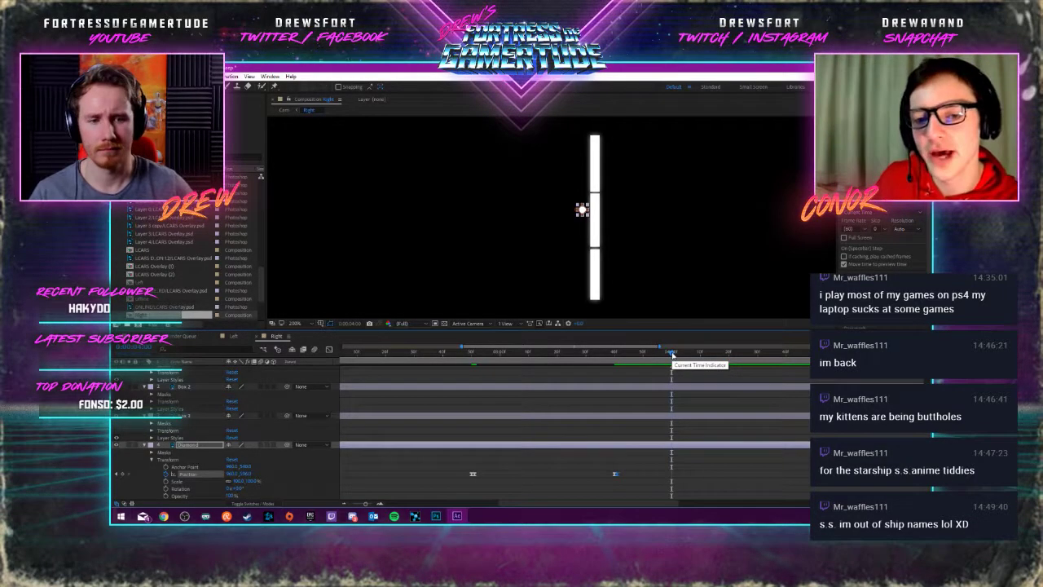
pyautogui.moveTo(672, 355); pyautogui.dragTo(756, 360)
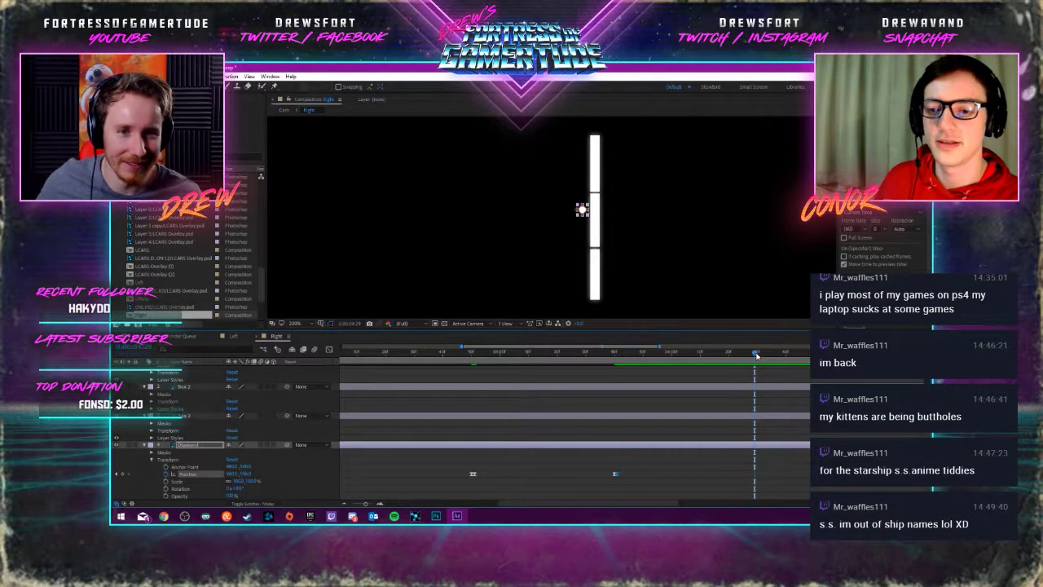
pyautogui.moveTo(757, 355); pyautogui.dragTo(683, 372)
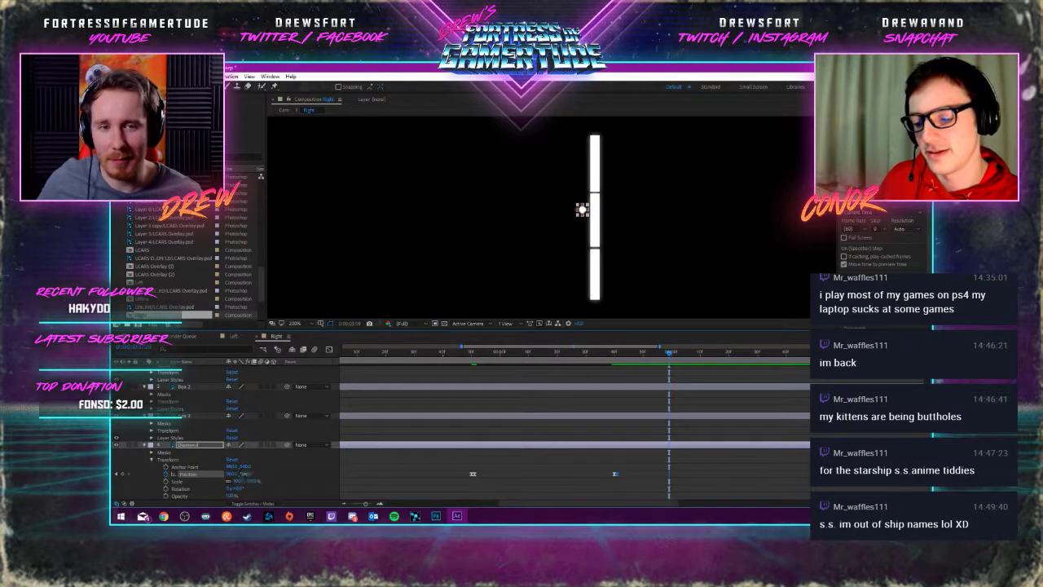
pyautogui.moveTo(245, 473); pyautogui.dragTo(255, 472)
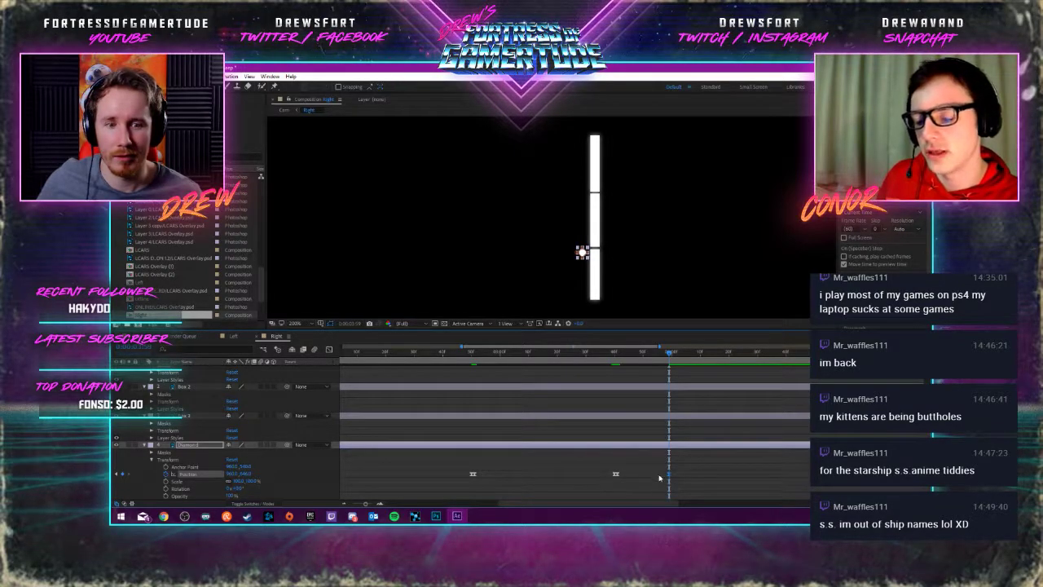
# Drag the Position keyframe later on the timeline, move ahead to check it, and return to the start
pyautogui.moveTo(670, 479)
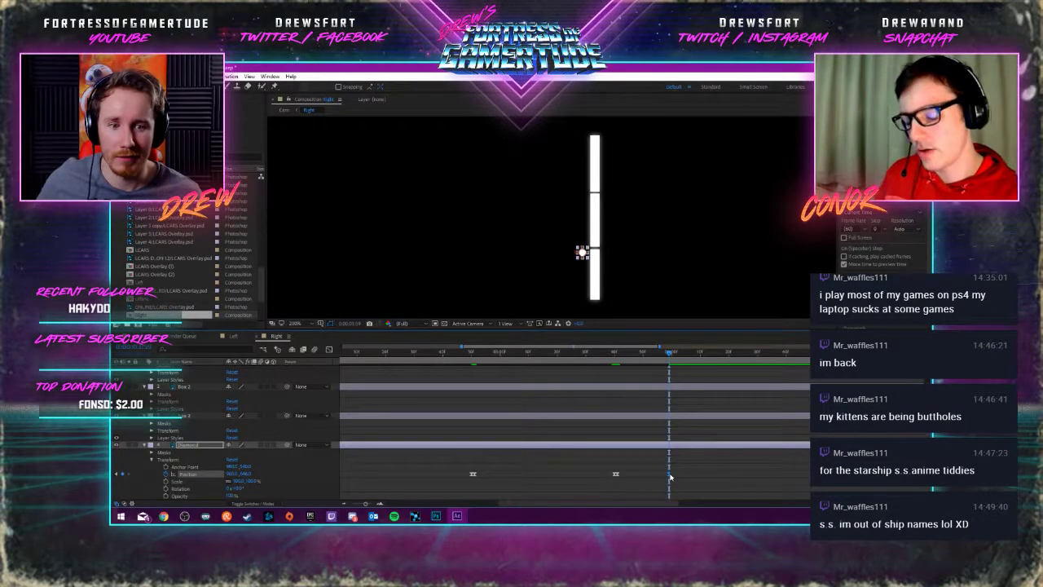
pyautogui.moveTo(670, 478); pyautogui.dragTo(697, 477)
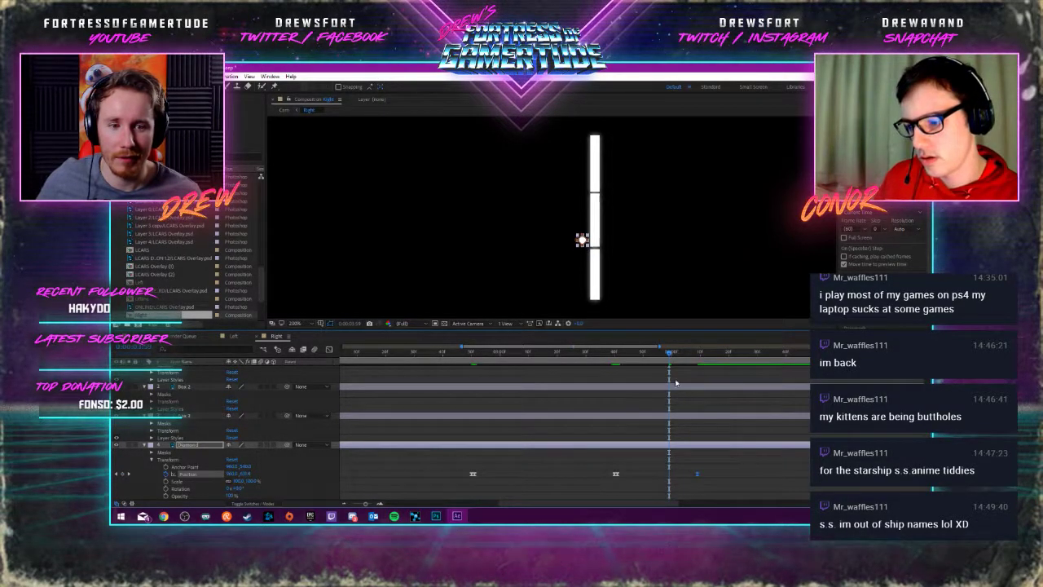
pyautogui.moveTo(668, 353); pyautogui.dragTo(696, 386)
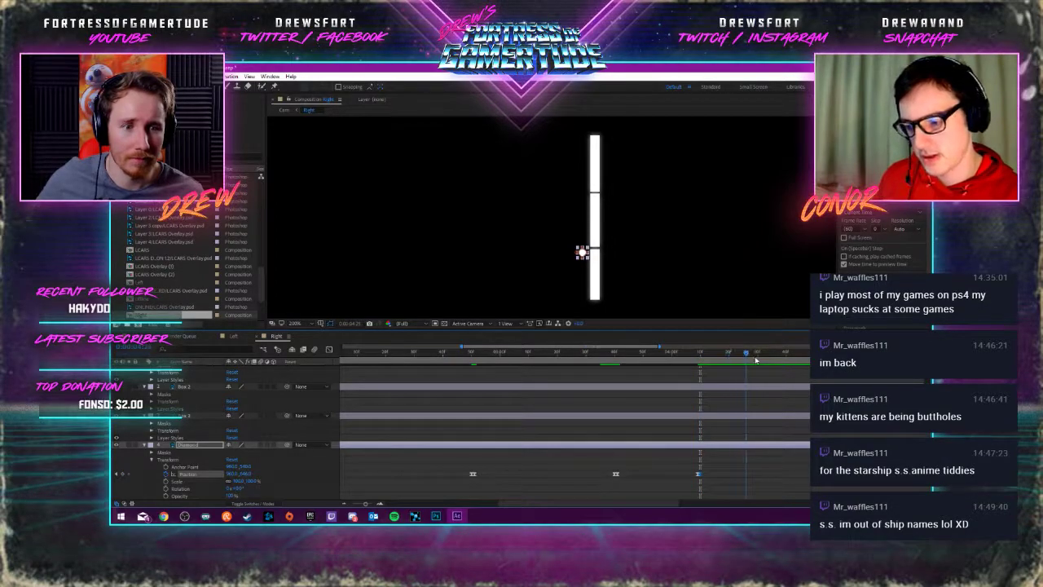
pyautogui.moveTo(700, 356); pyautogui.dragTo(766, 360)
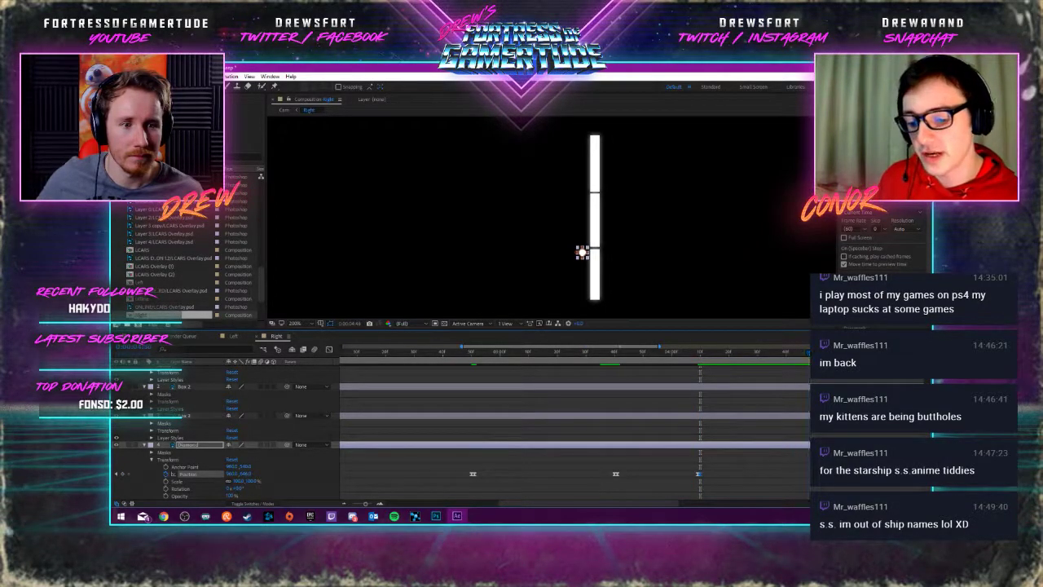
pyautogui.press('Home')
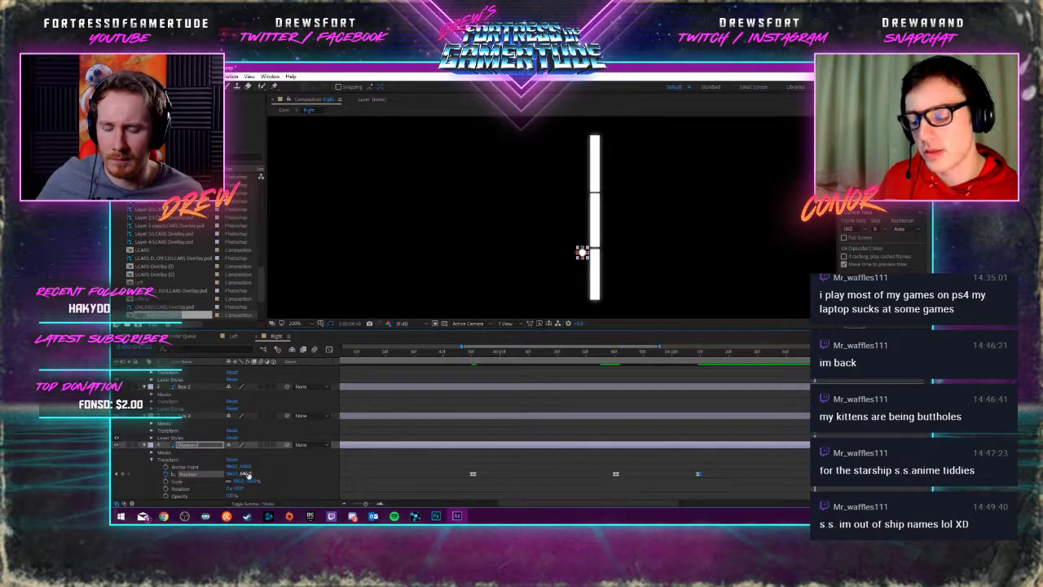
# Raise the diamond slightly, then at a later frame move it back to the bar's top segment
pyautogui.moveTo(246, 475); pyautogui.dragTo(241, 475)
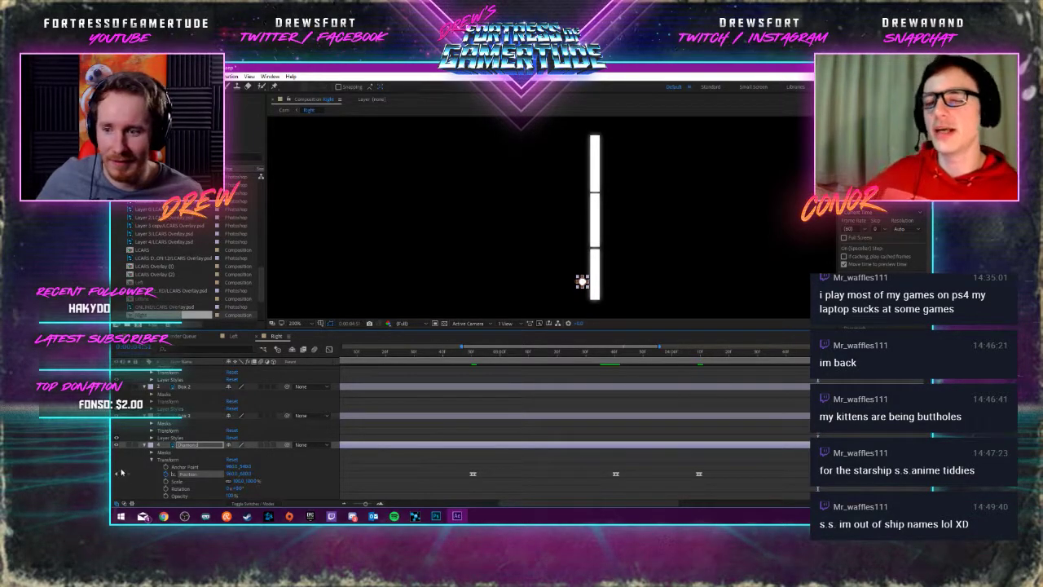
pyautogui.moveTo(527, 505); pyautogui.dragTo(571, 506)
pyautogui.click(522, 352)
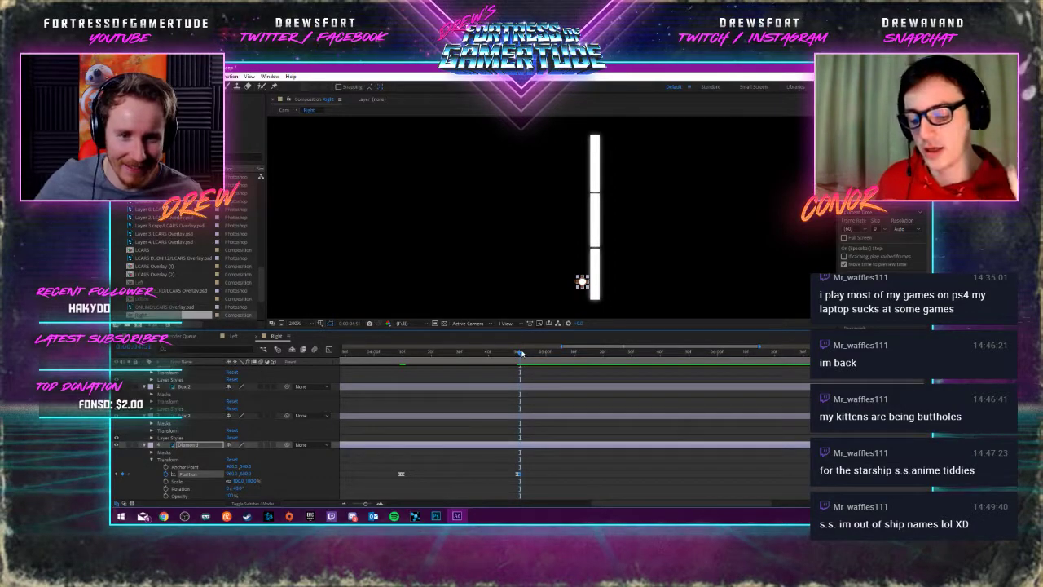
pyautogui.moveTo(522, 352); pyautogui.dragTo(660, 352)
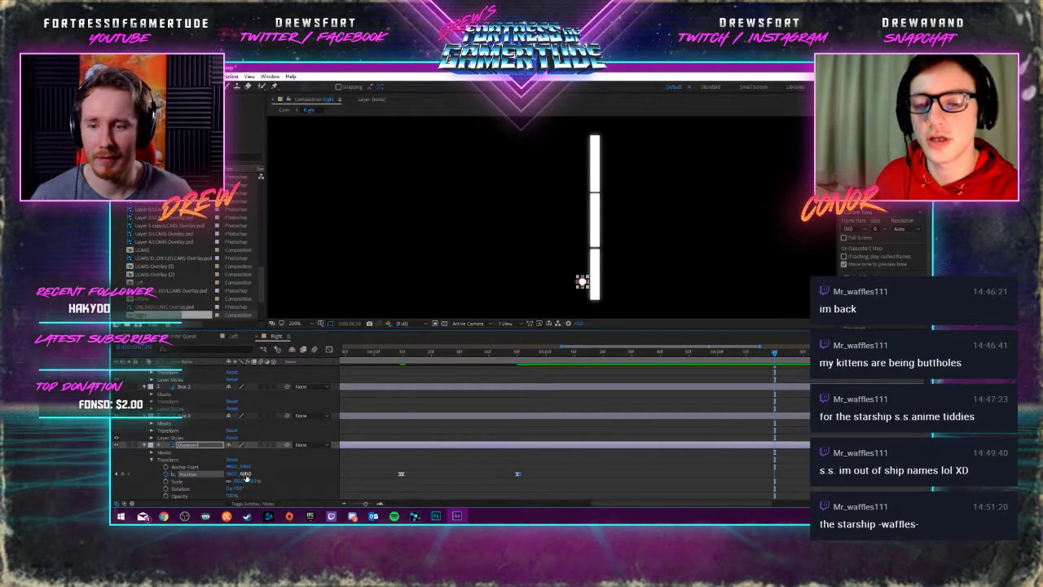
pyautogui.moveTo(245, 480)
pyautogui.mouseDown()
pyautogui.moveTo(256, 479)
pyautogui.moveTo(237, 480)
pyautogui.moveTo(252, 474)
pyautogui.mouseUp()
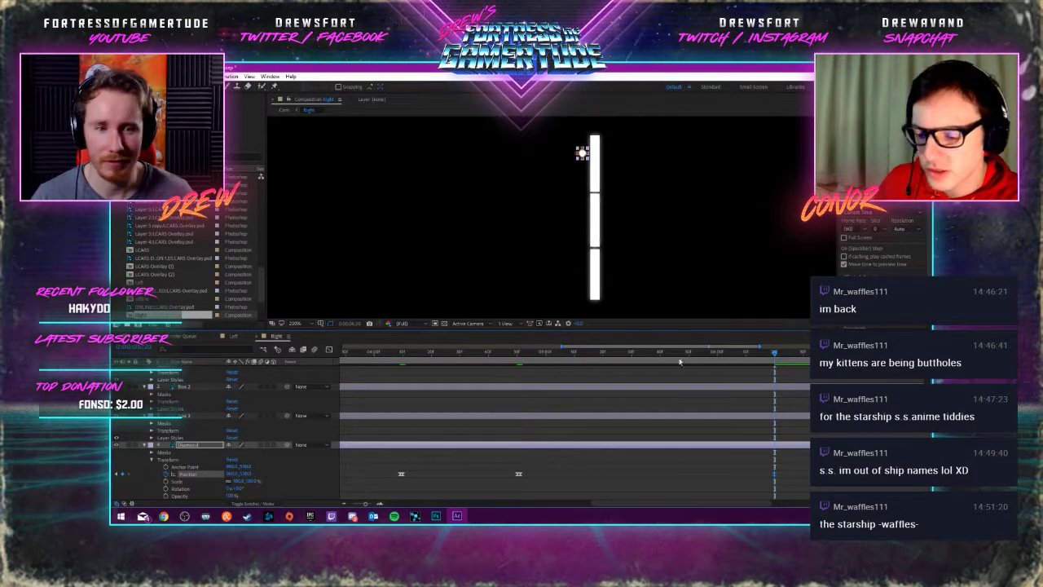
# Zoom the timeline around the Diamond's Position keyframes and replay the animation from frame 0
pyautogui.click(777, 354)
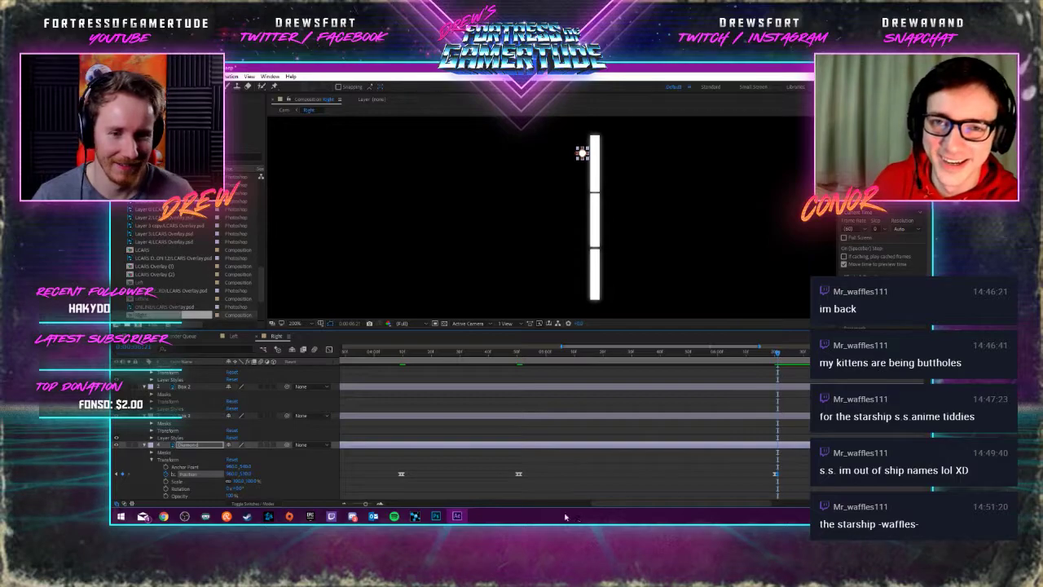
pyautogui.moveTo(610, 503); pyautogui.dragTo(653, 503)
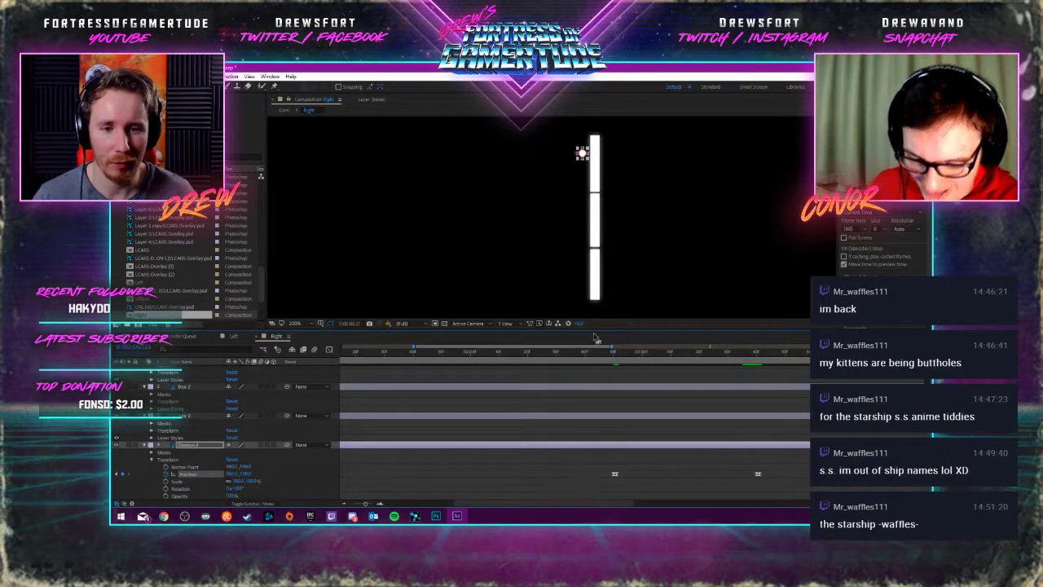
pyautogui.press('Home')
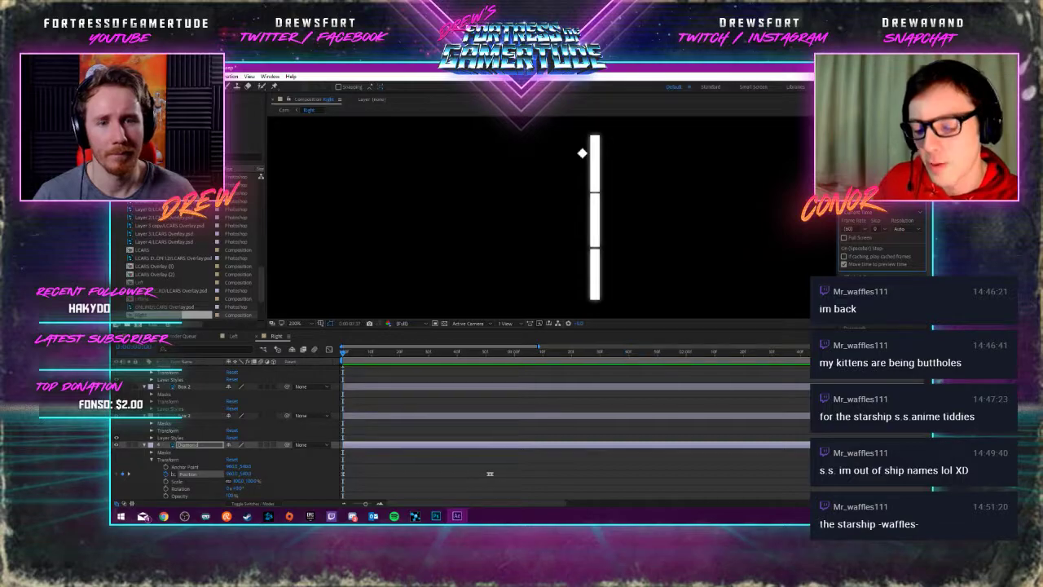
# Stop the preview, scrub to the chosen frame, and raise the diamond on the bar
pyautogui.press('space')
pyautogui.moveTo(740, 500); pyautogui.dragTo(752, 501)
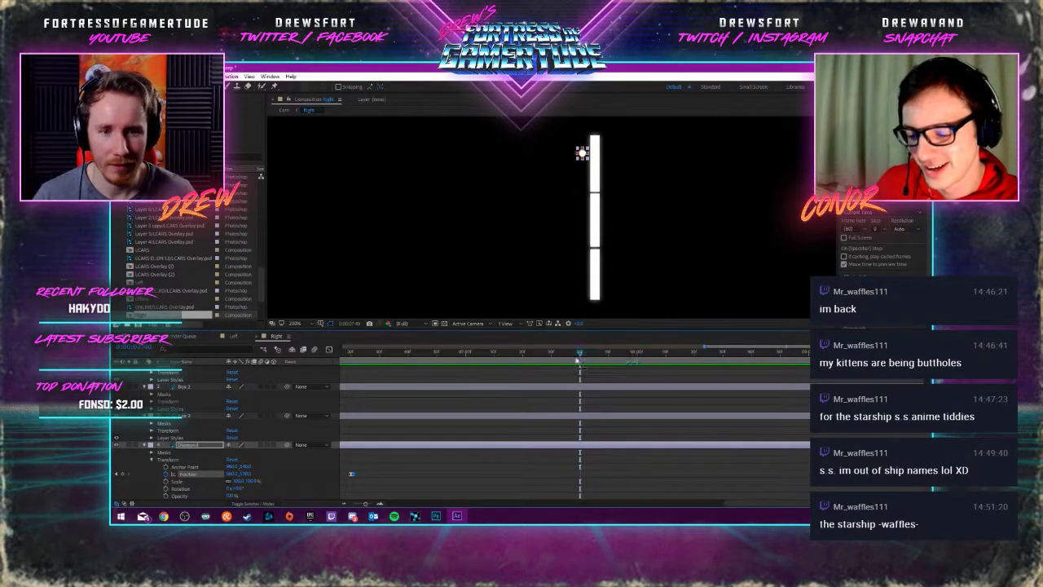
pyautogui.moveTo(580, 360); pyautogui.dragTo(513, 352)
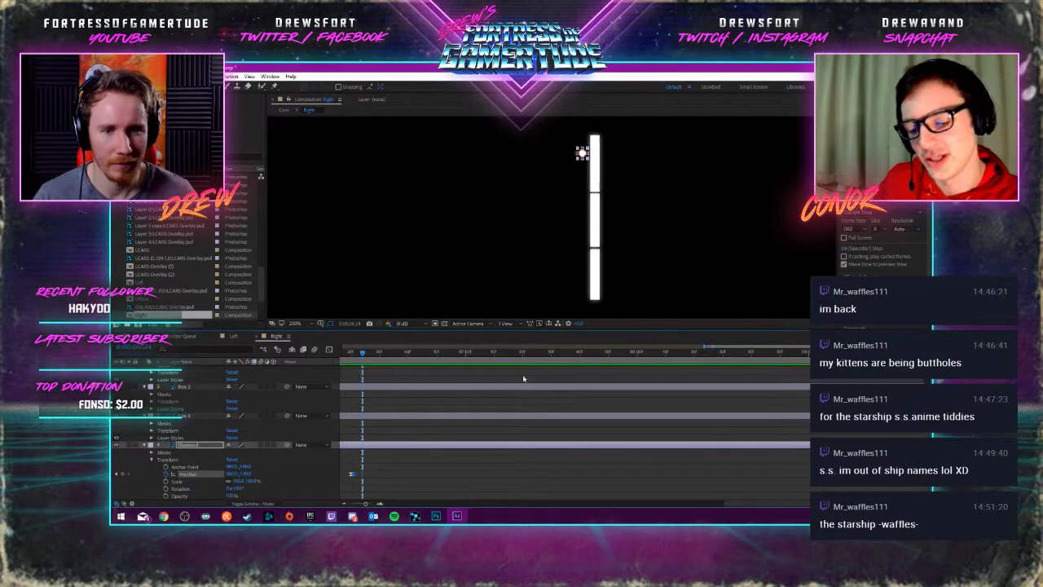
pyautogui.moveTo(375, 354); pyautogui.dragTo(433, 355)
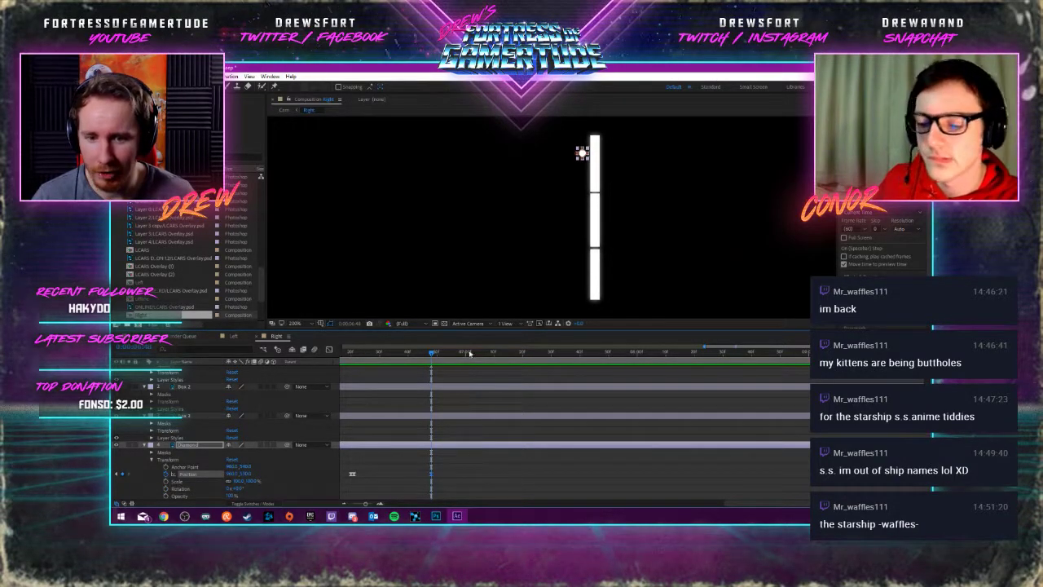
pyautogui.moveTo(432, 355); pyautogui.dragTo(433, 354)
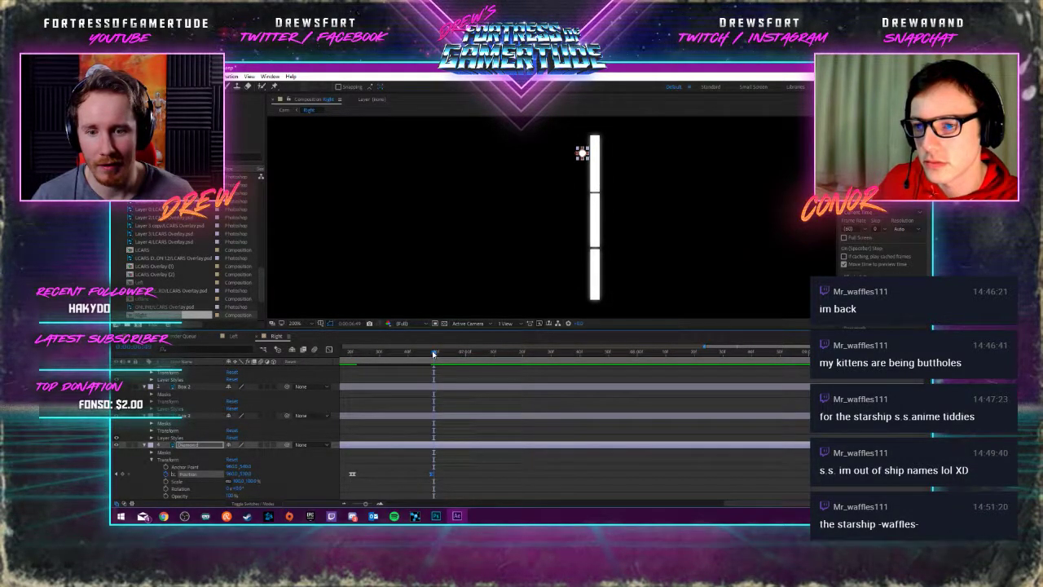
pyautogui.moveTo(434, 353); pyautogui.dragTo(431, 355)
pyautogui.moveTo(243, 475); pyautogui.dragTo(310, 473)
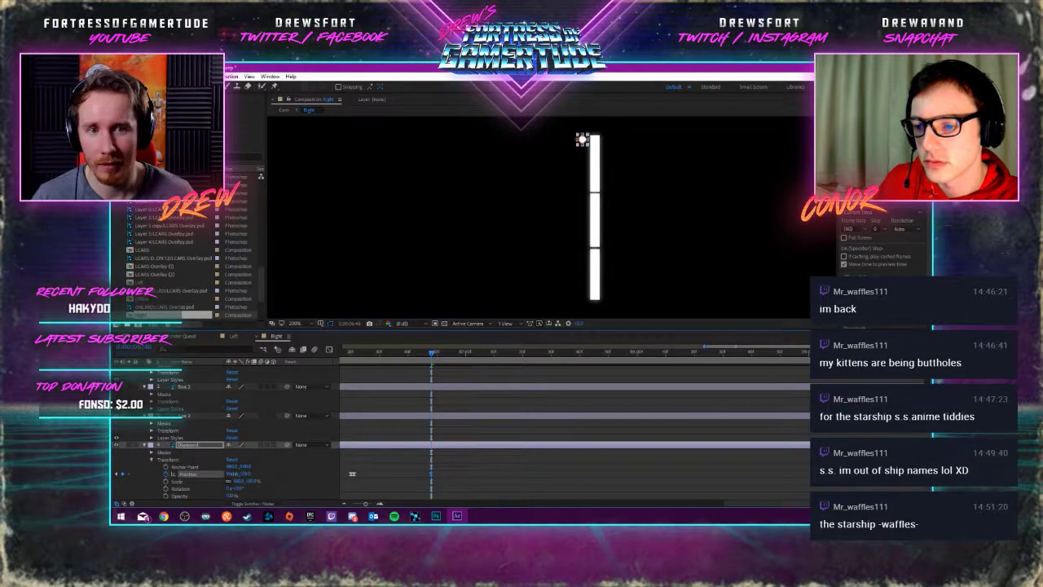
# At later frames, move the diamond down the bar and fine-tune its Position Y value
pyautogui.click(435, 354)
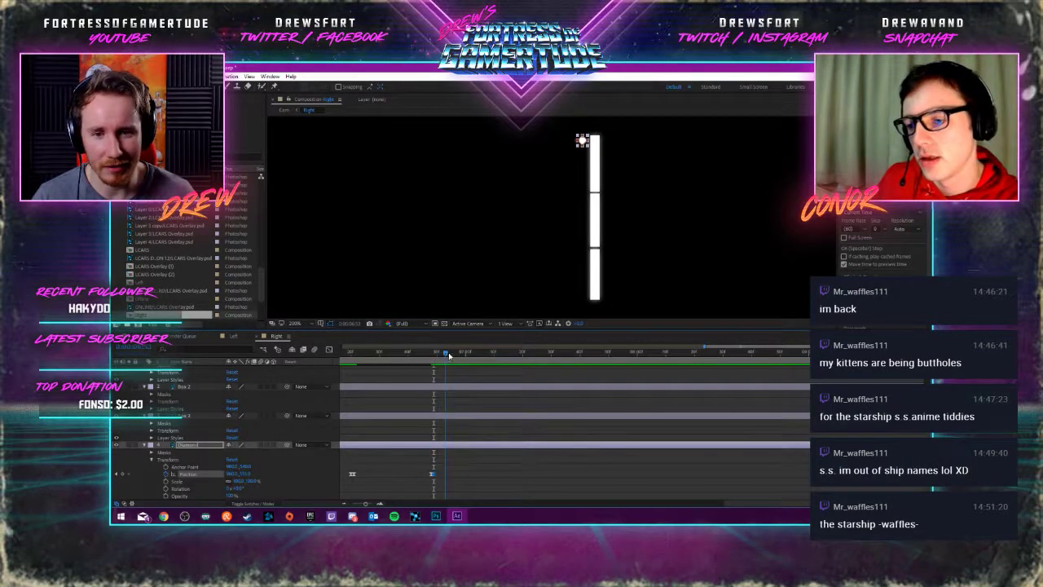
pyautogui.moveTo(449, 356); pyautogui.dragTo(578, 366)
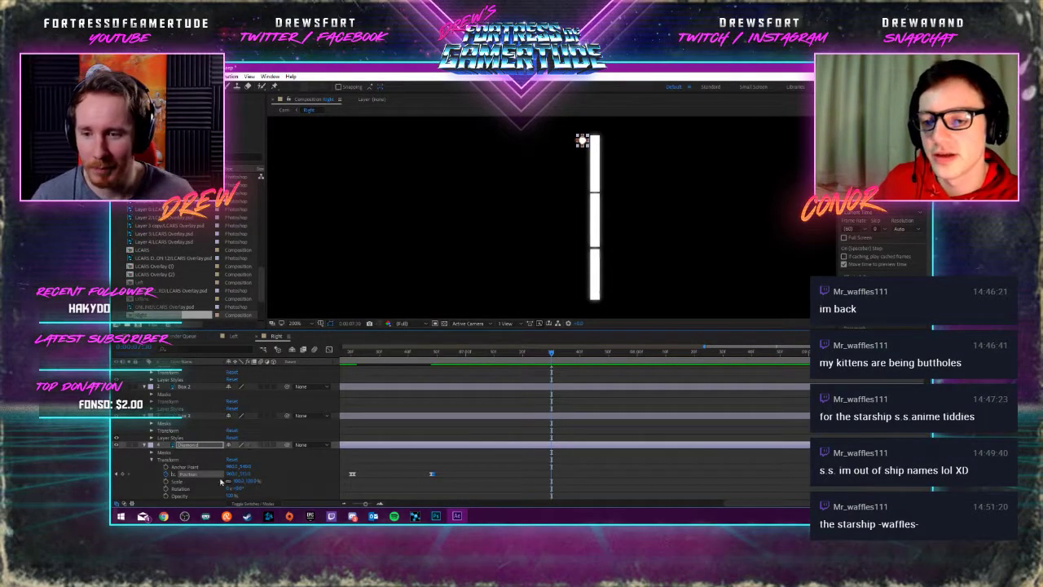
pyautogui.moveTo(243, 478); pyautogui.dragTo(266, 475)
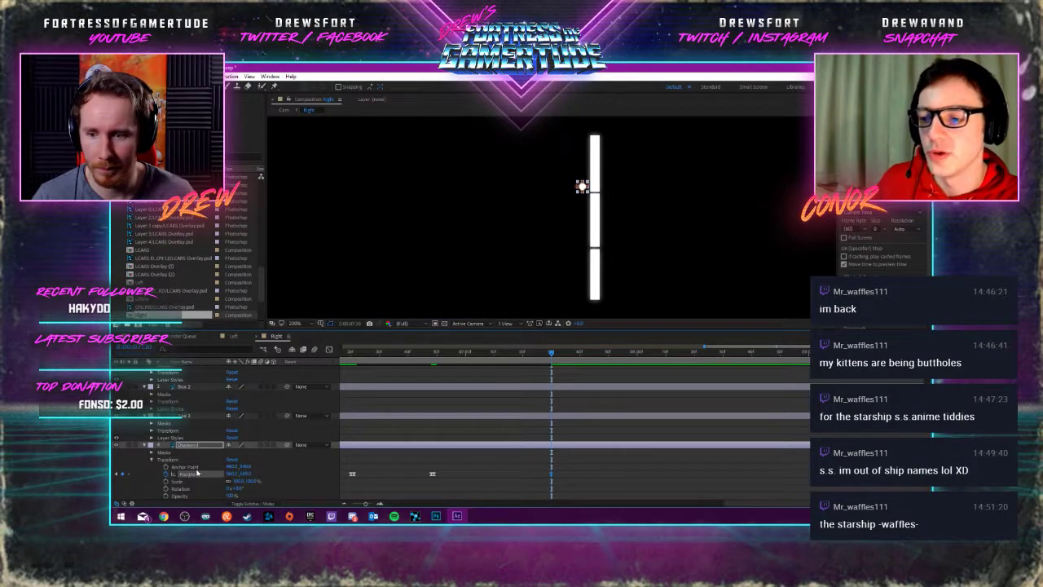
pyautogui.click(553, 353)
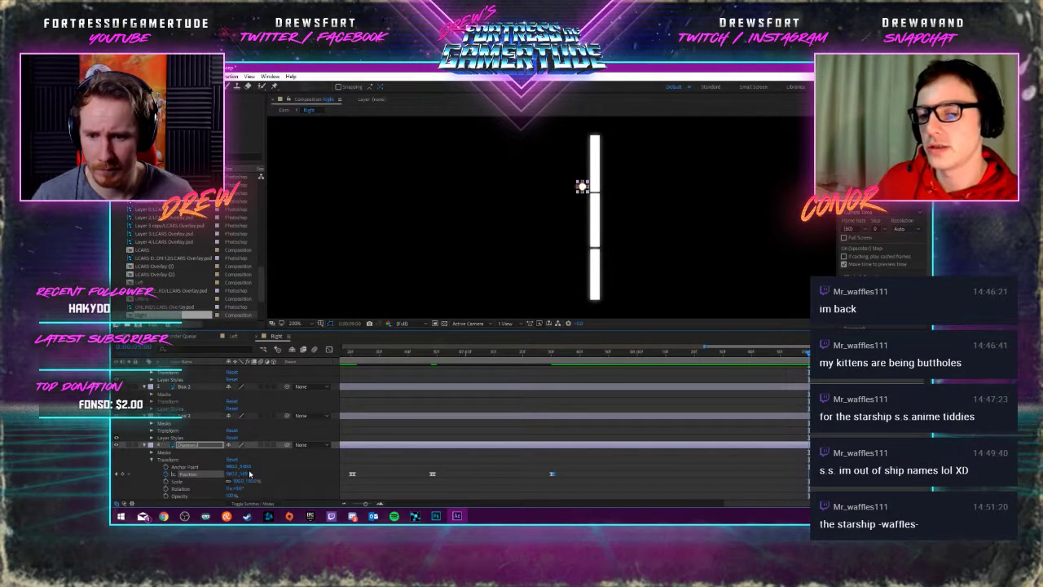
pyautogui.hotkey('shift', 'Up')
pyautogui.hotkey('shift', 'Up')
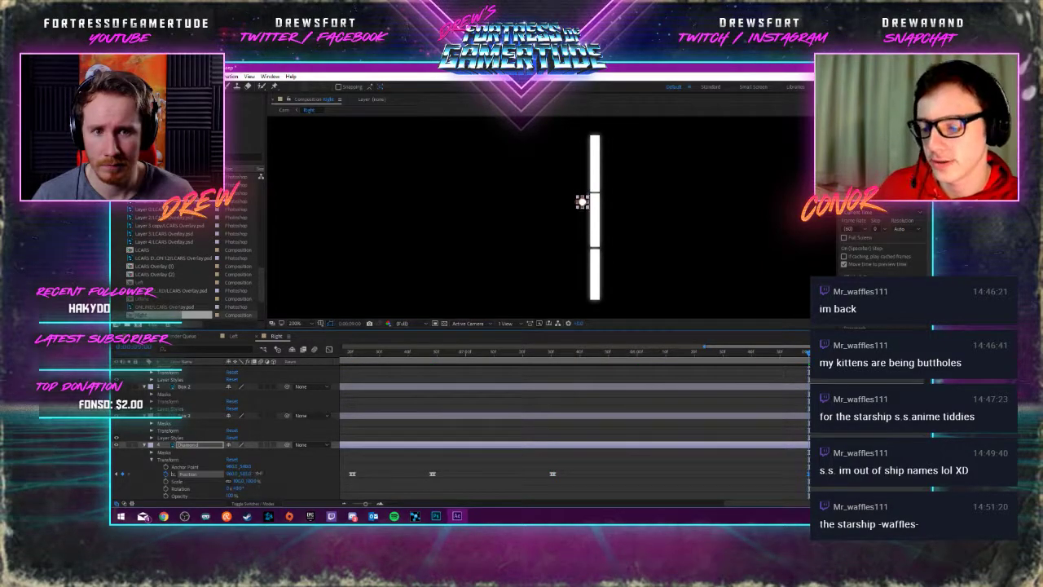
pyautogui.hotkey('shift', 'Down')
pyautogui.hotkey('shift', 'Down')
pyautogui.hotkey('shift', 'Down')
pyautogui.hotkey('shift', 'Down')
pyautogui.hotkey('shift', 'Down')
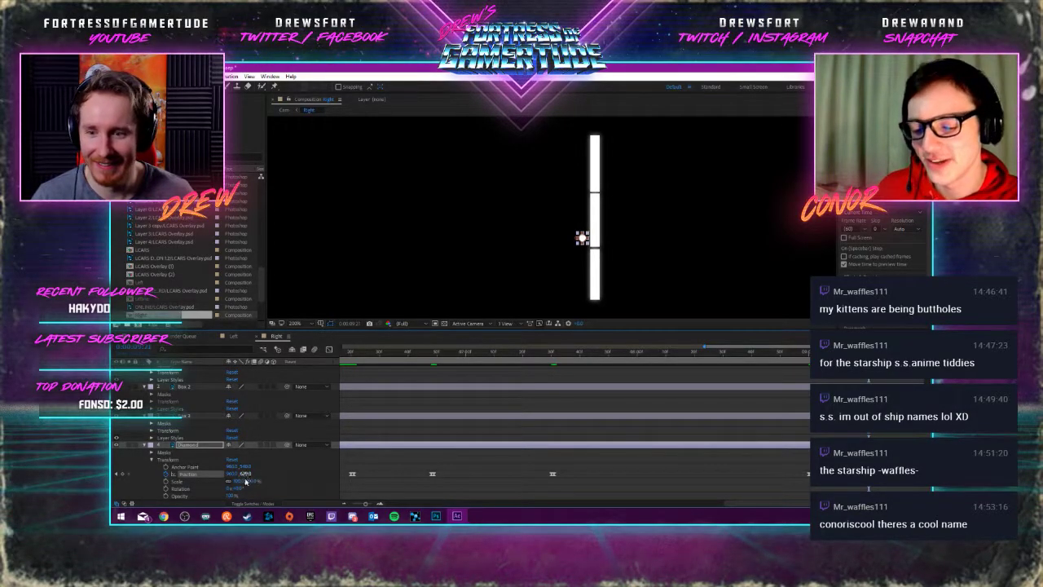
pyautogui.click(244, 474)
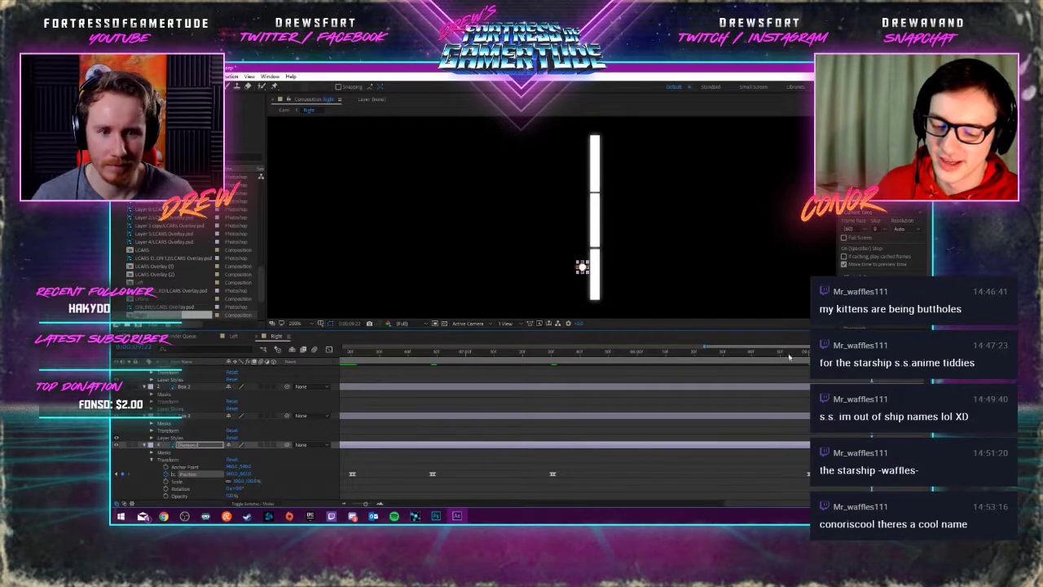
# Return to the start, zoom the timeline out to all keyframes, and preview the diamond
pyautogui.scroll(-3, 570, 424)
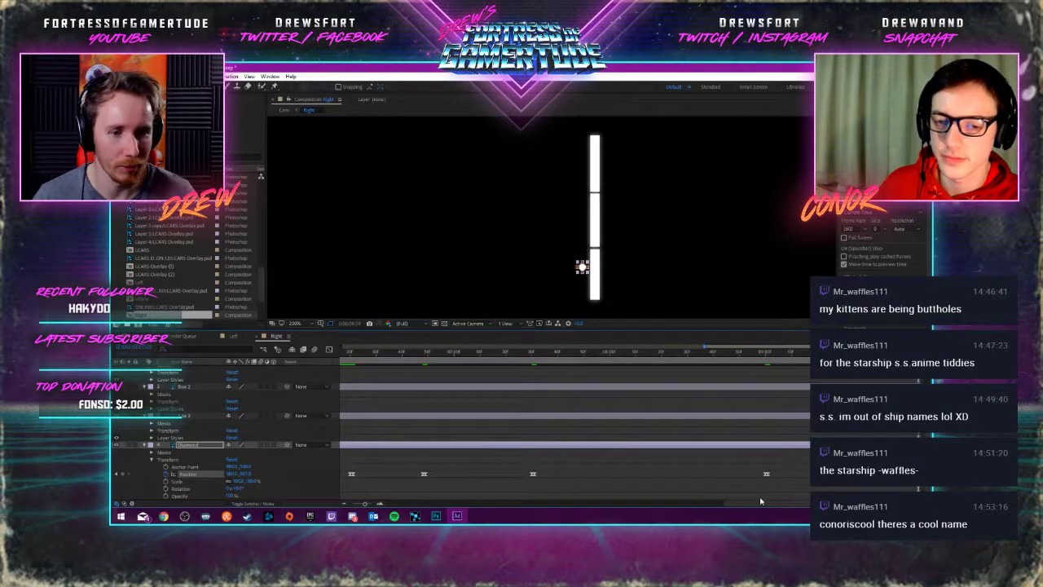
pyautogui.moveTo(761, 501); pyautogui.dragTo(400, 503)
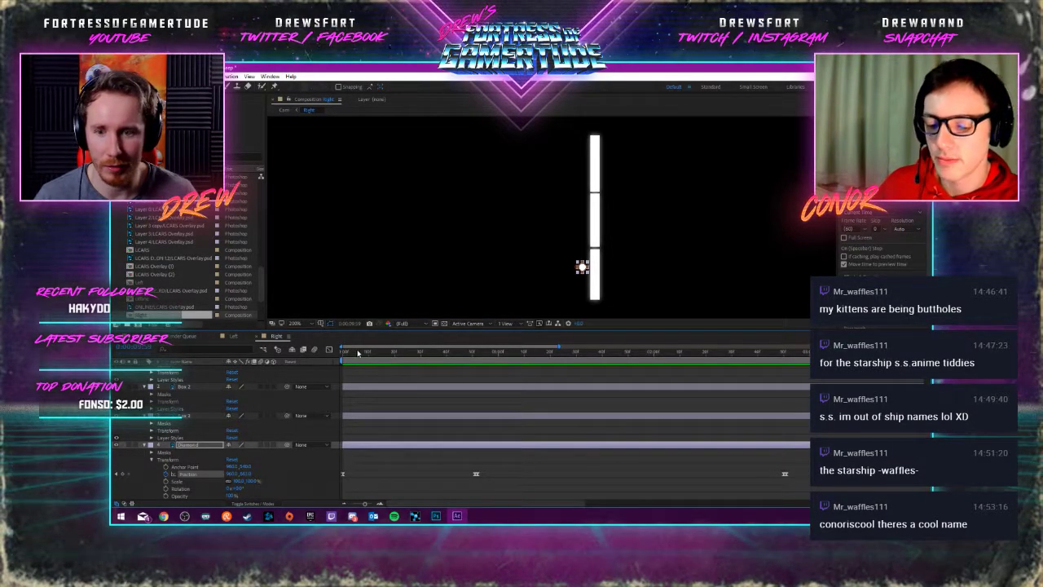
pyautogui.moveTo(358, 352); pyautogui.dragTo(341, 353)
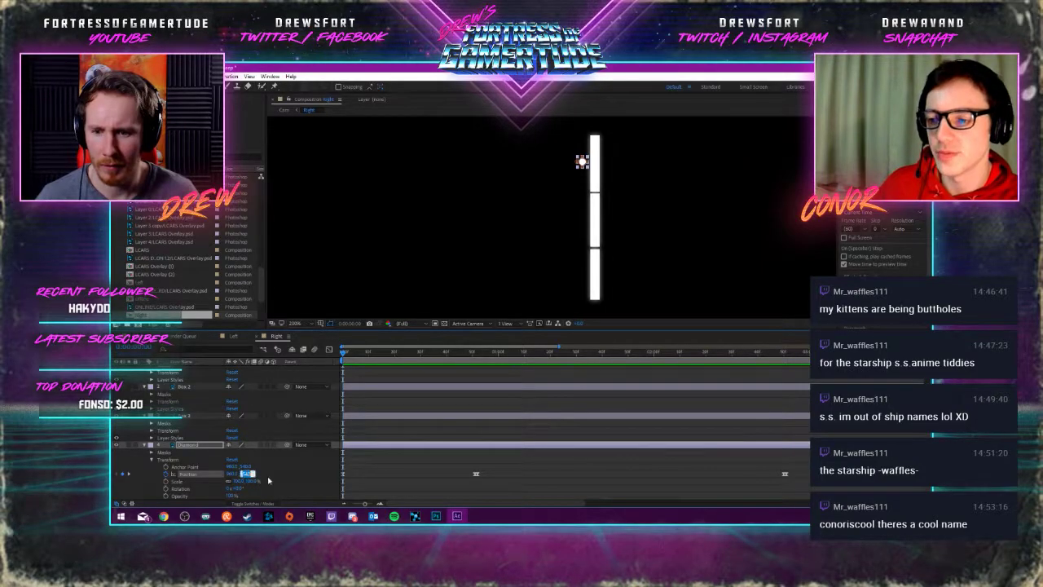
pyautogui.click(204, 475)
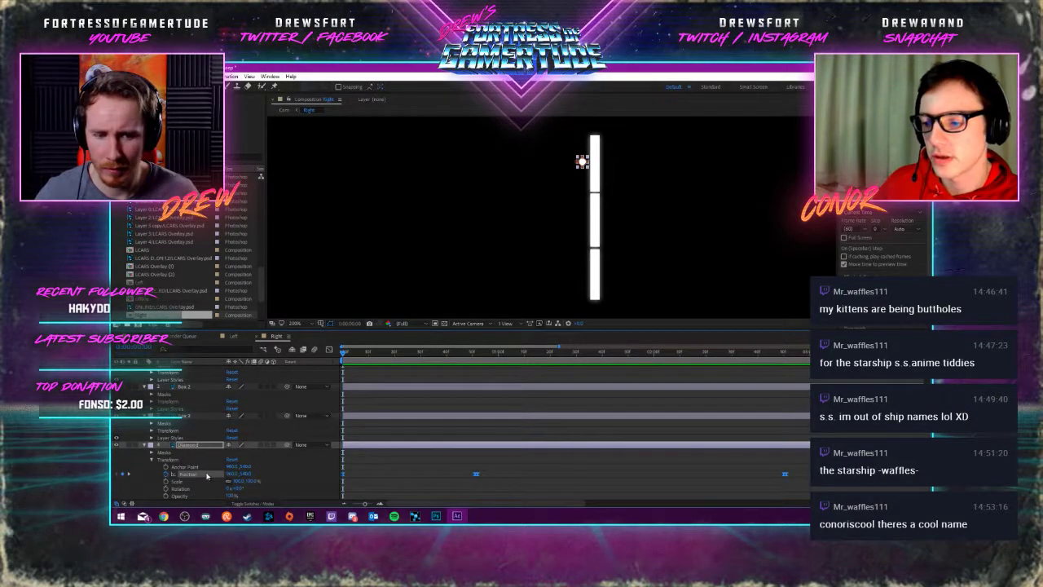
pyautogui.click(404, 476)
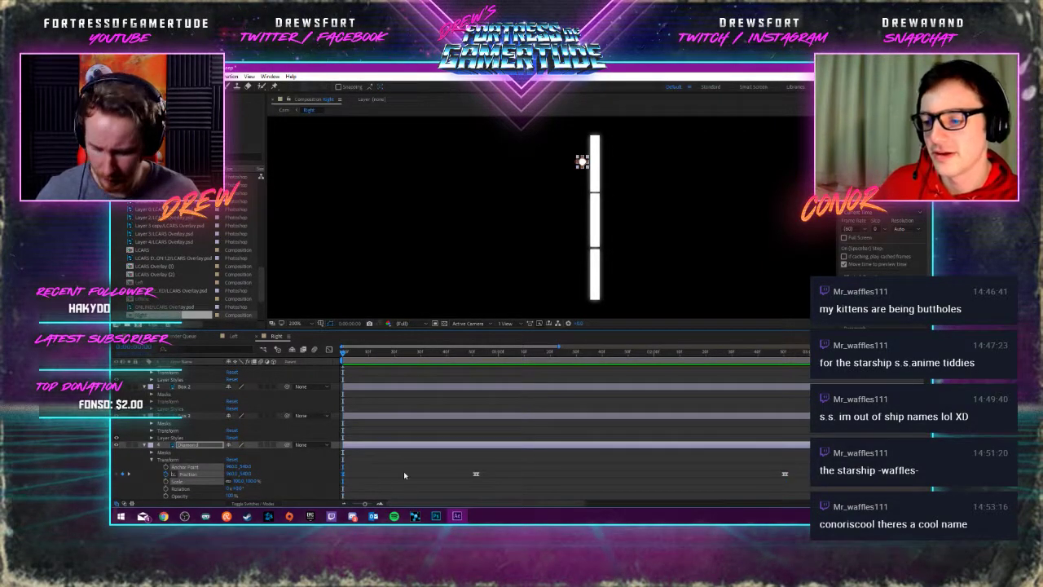
pyautogui.moveTo(587, 504); pyautogui.dragTo(717, 504)
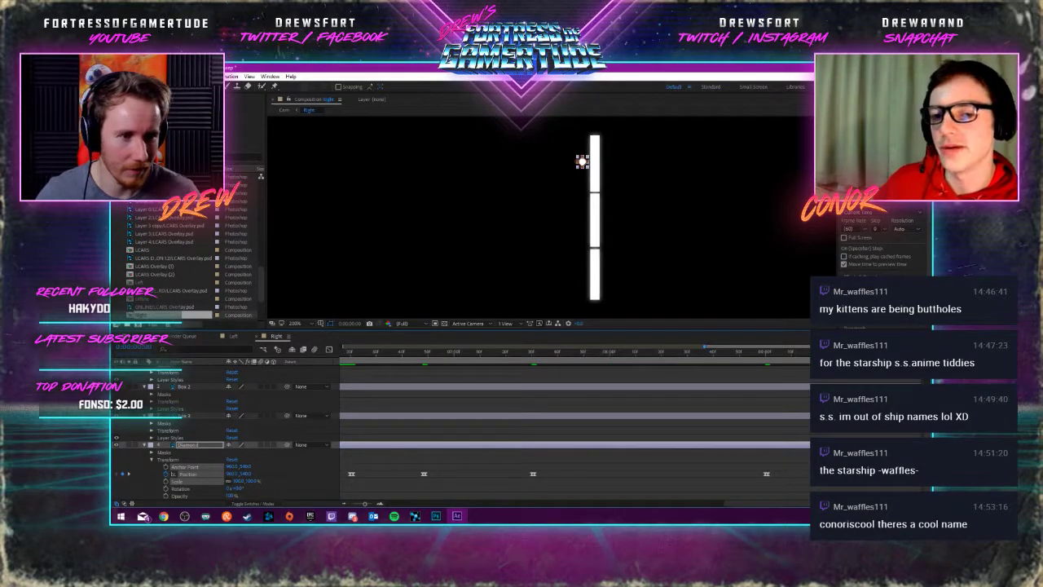
pyautogui.press('space')
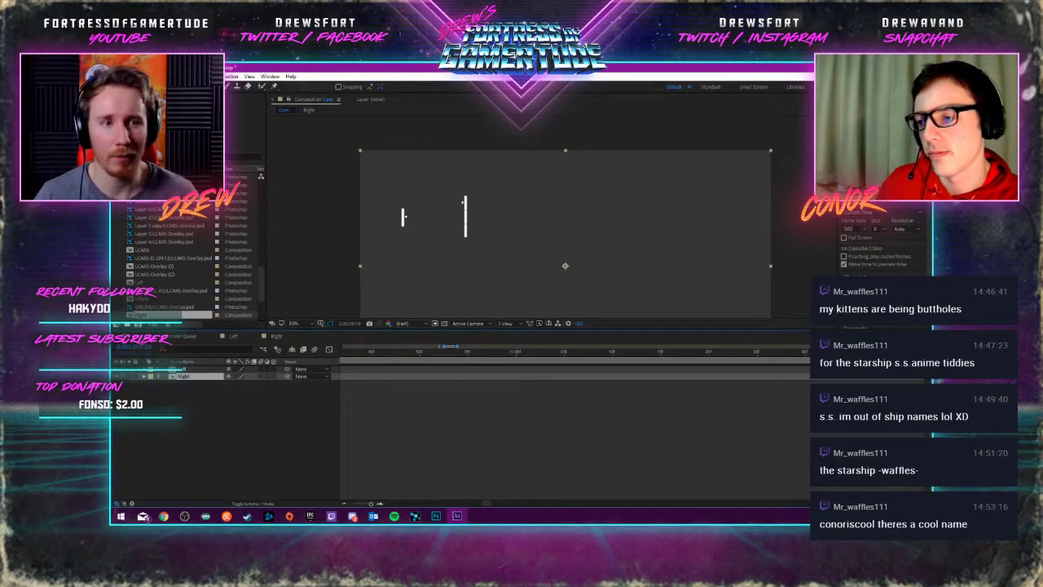
# Edit the Cam comp's Duration in Composition Settings, then preview the Left and Right overlays
pyautogui.press('space')
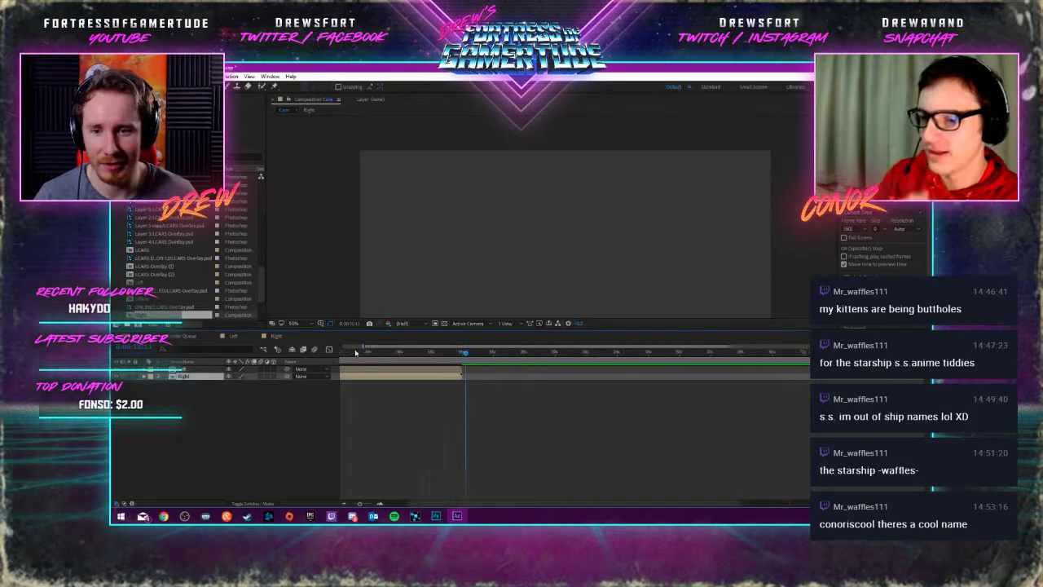
pyautogui.rightClick(316, 249)
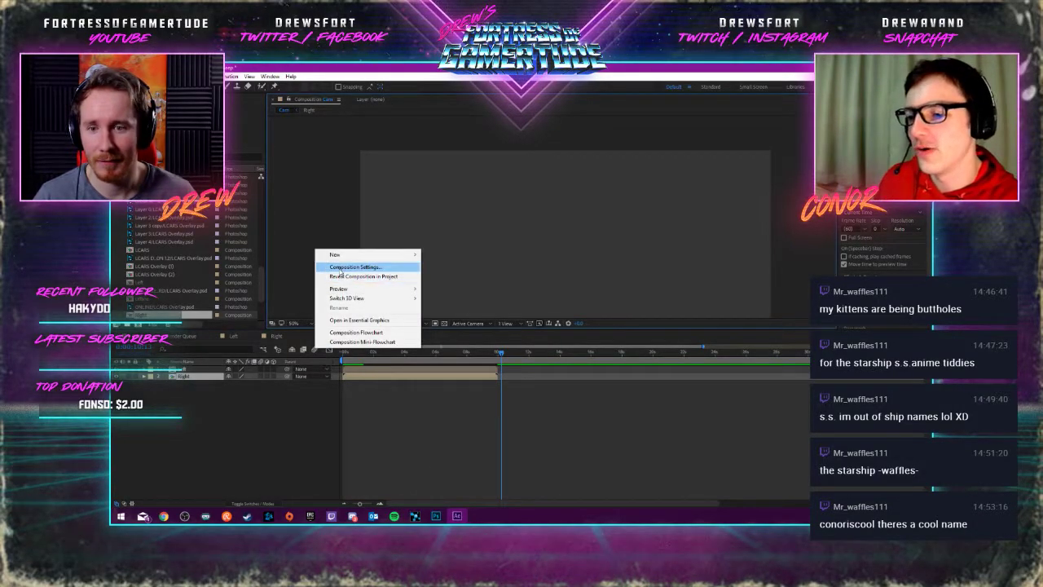
pyautogui.click(348, 266)
pyautogui.click(461, 320)
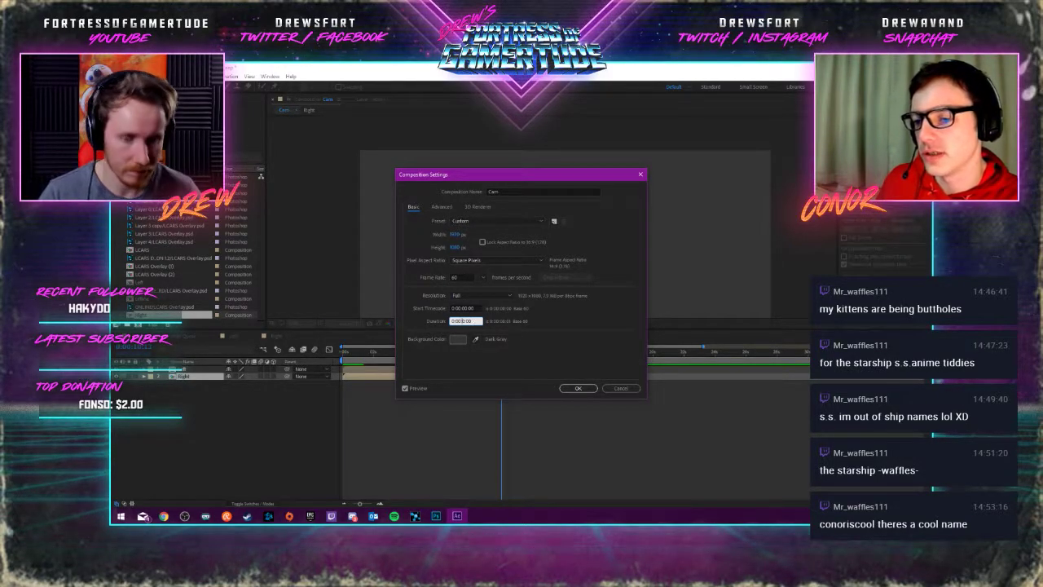
pyautogui.click(580, 388)
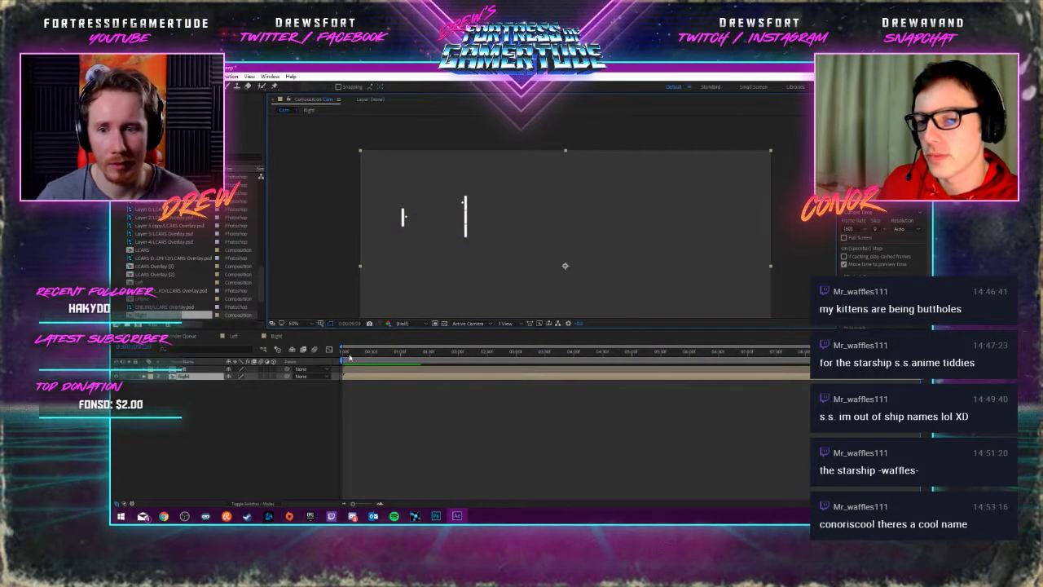
pyautogui.press('space')
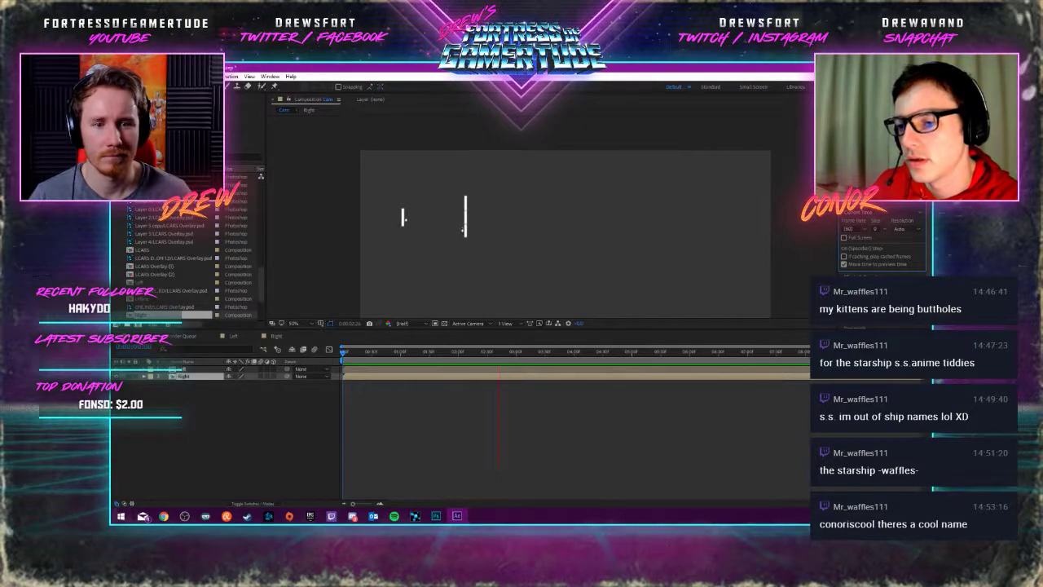
# Stop the preview, switch to the Right comp, and preview its animation
pyautogui.press('space')
pyautogui.click(233, 337)
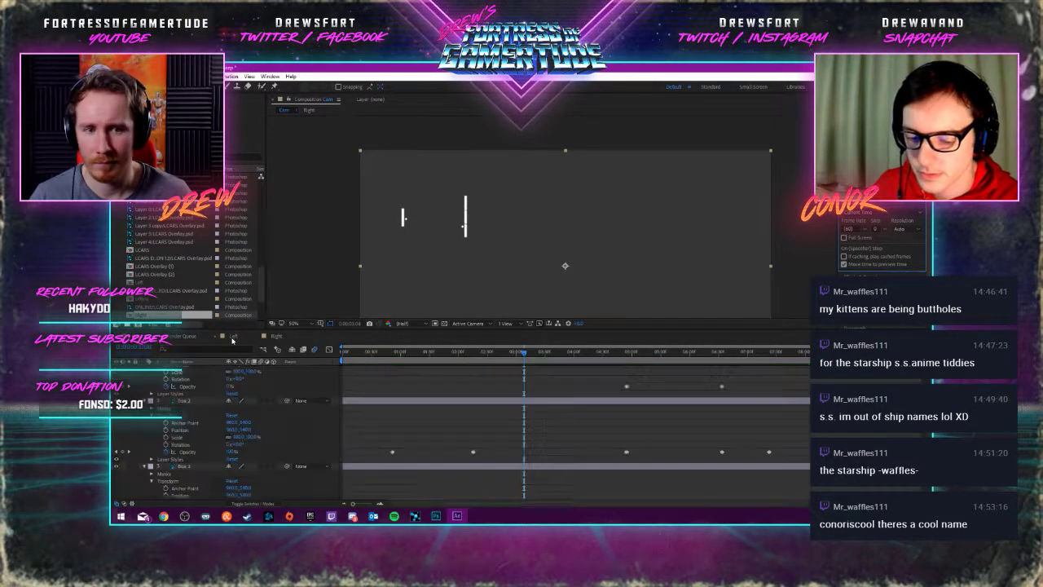
pyautogui.click(275, 337)
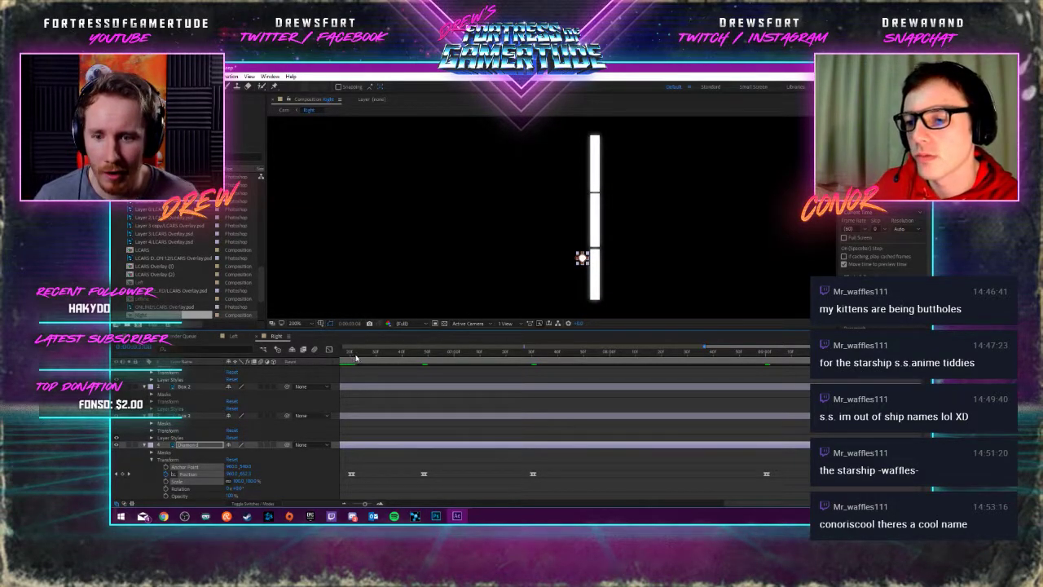
pyautogui.press('space')
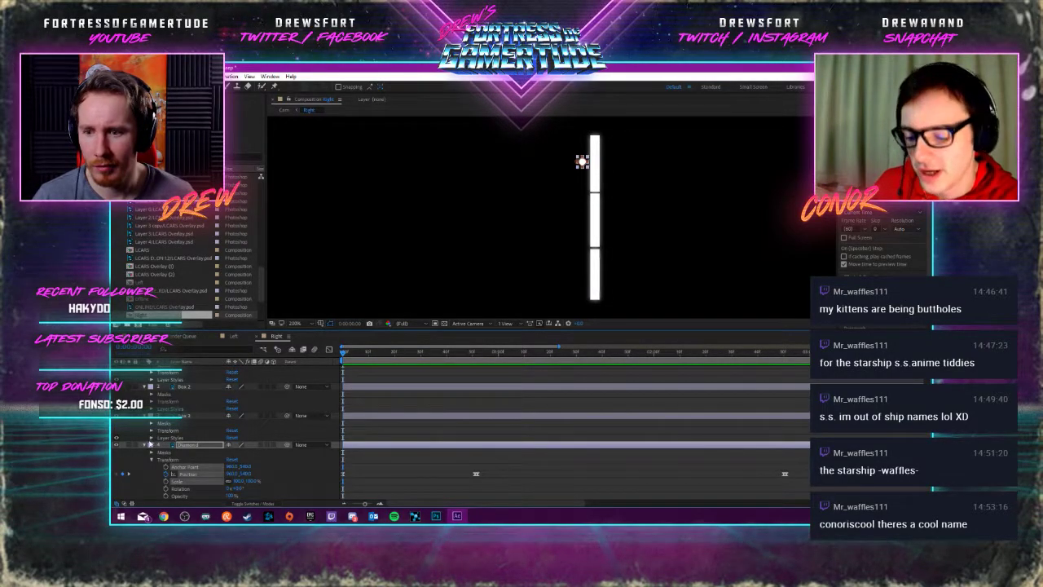
# Collapse the Diamond's Transform and reveal the Transform properties of Box 3, Box 2 and the top layer
pyautogui.click(147, 445)
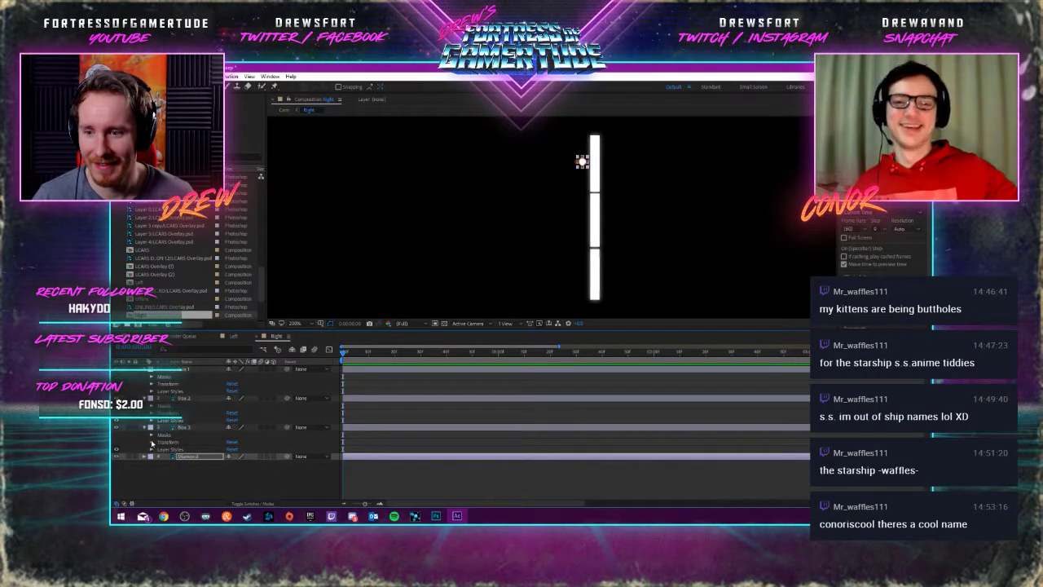
pyautogui.click(152, 442)
pyautogui.click(153, 413)
pyautogui.click(153, 384)
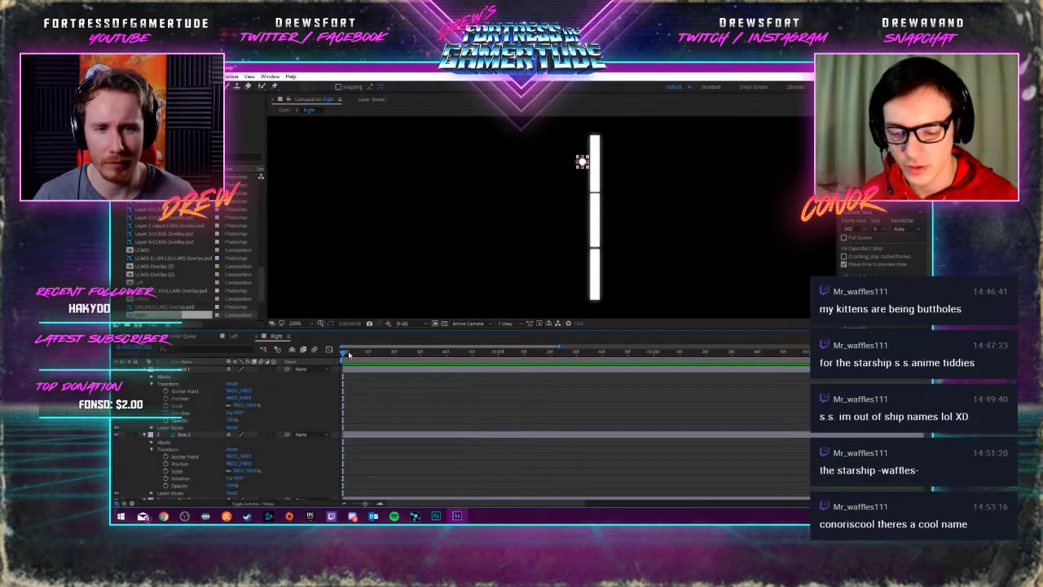
pyautogui.click(186, 370)
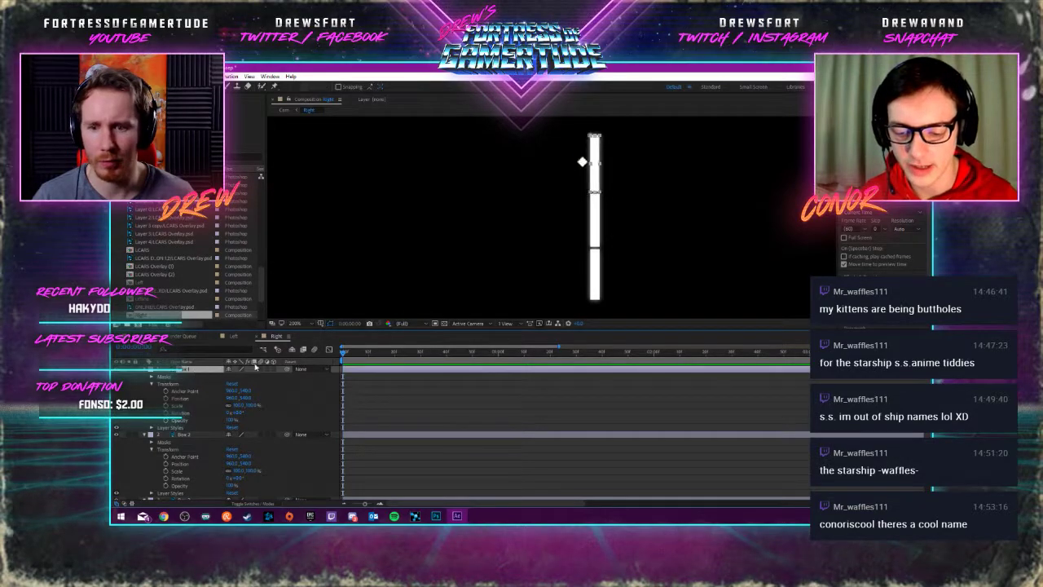
# Set the Opacity of Box 2 and the lower box to 0%
pyautogui.click(231, 486)
pyautogui.write('0')
pyautogui.press('Return')
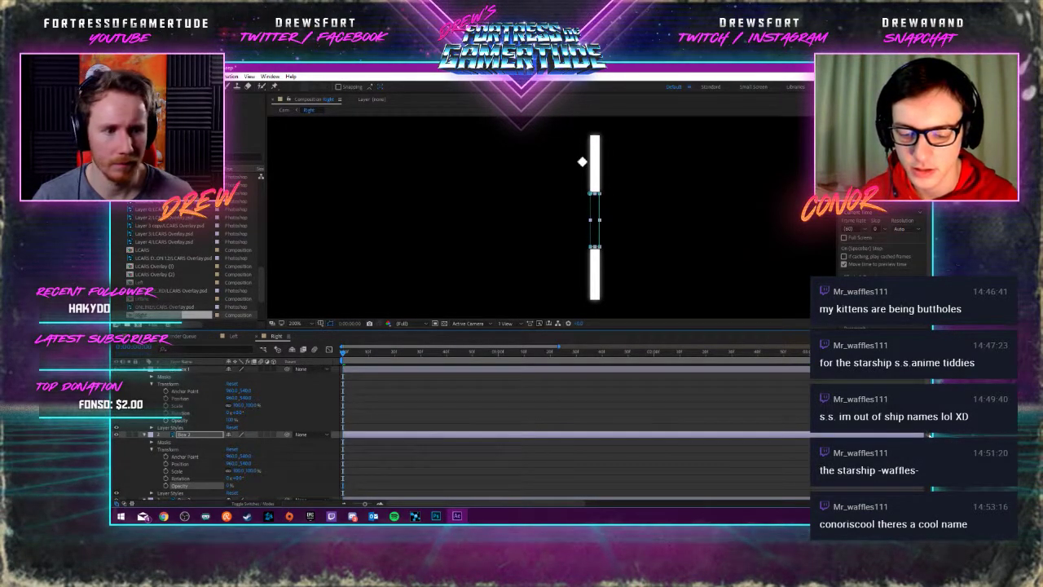
pyautogui.scroll(-1, 267, 486)
pyautogui.scroll(-1, 232, 482)
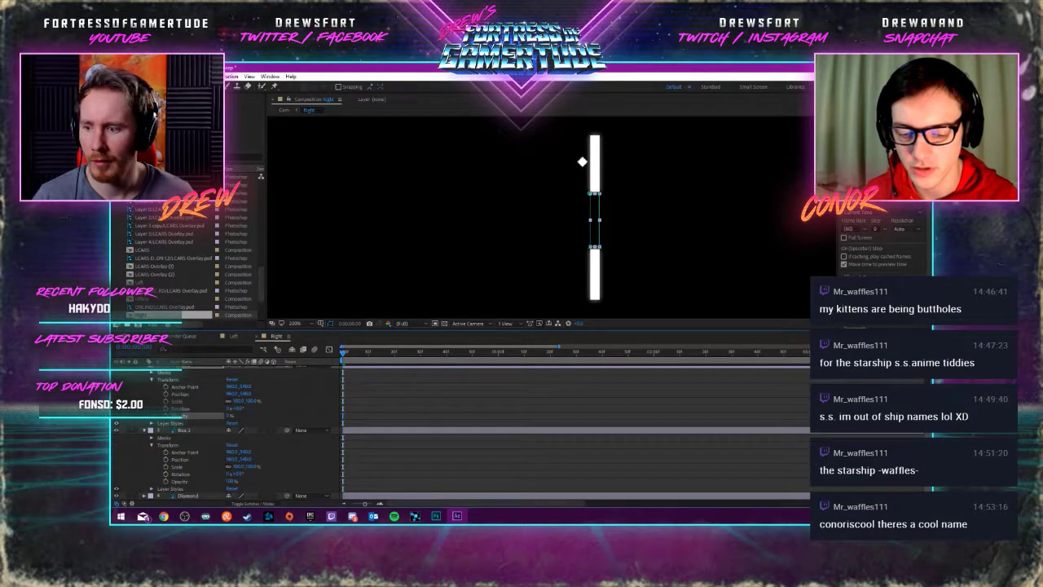
pyautogui.click(232, 482)
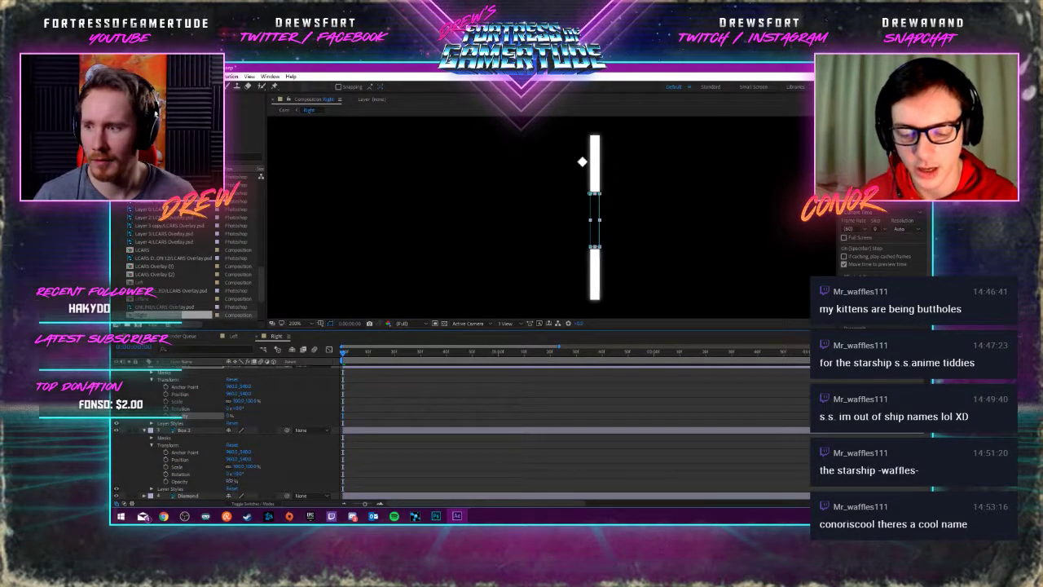
pyautogui.write('0')
pyautogui.press('Return')
pyautogui.click(184, 430)
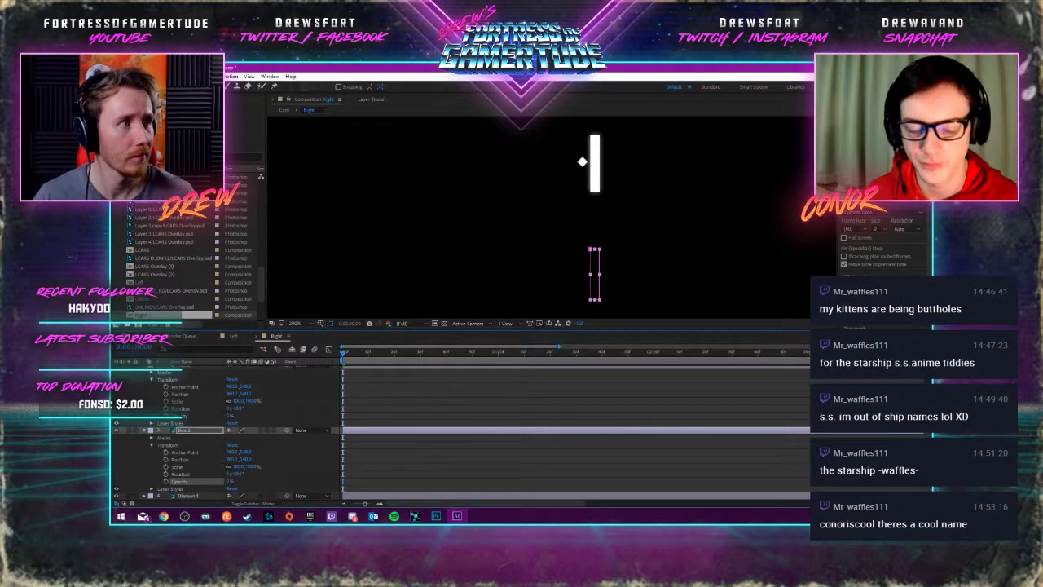
# Where the diamond leaves the top bar, fade the top layer to 0% and raise Box 2 to 100%
pyautogui.scroll(1, 228, 432)
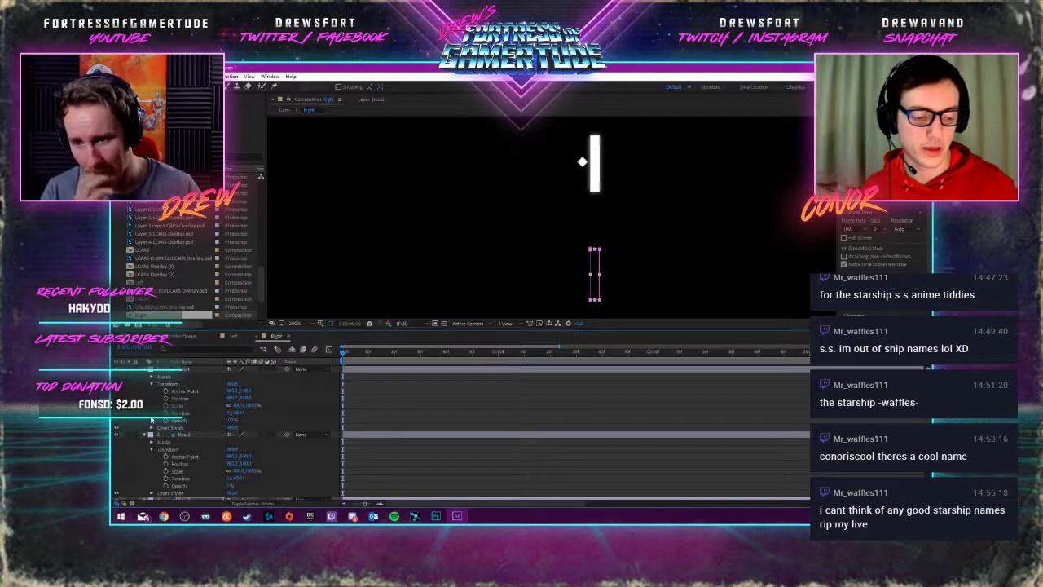
pyautogui.click(235, 408)
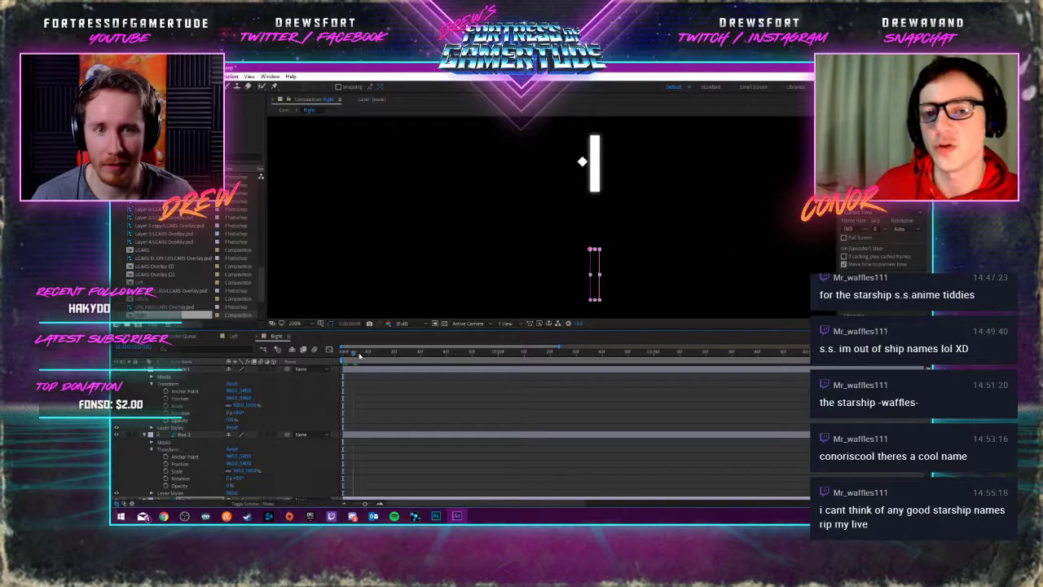
pyautogui.moveTo(344, 356); pyautogui.dragTo(606, 373)
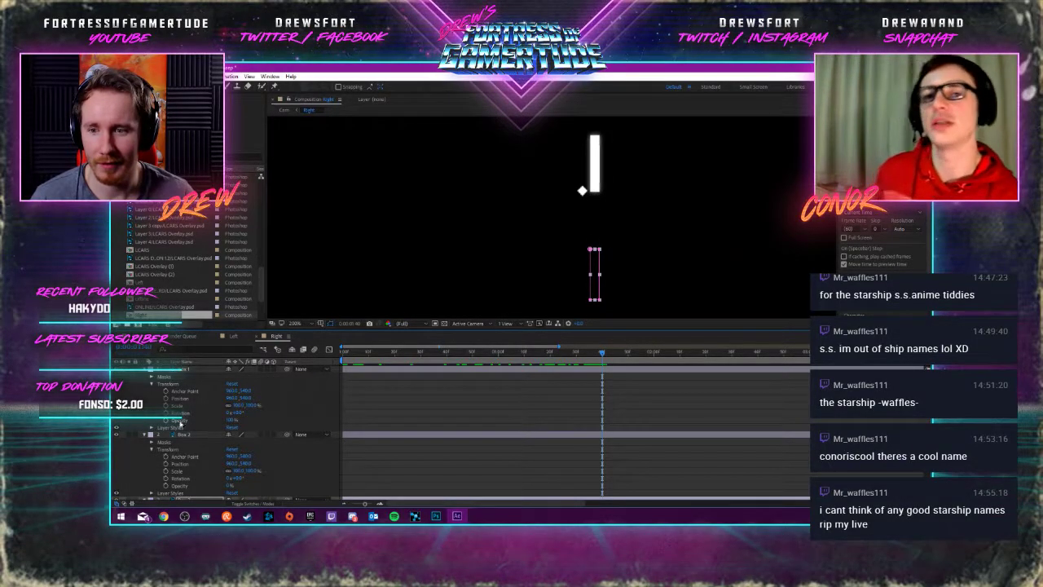
pyautogui.click(166, 420)
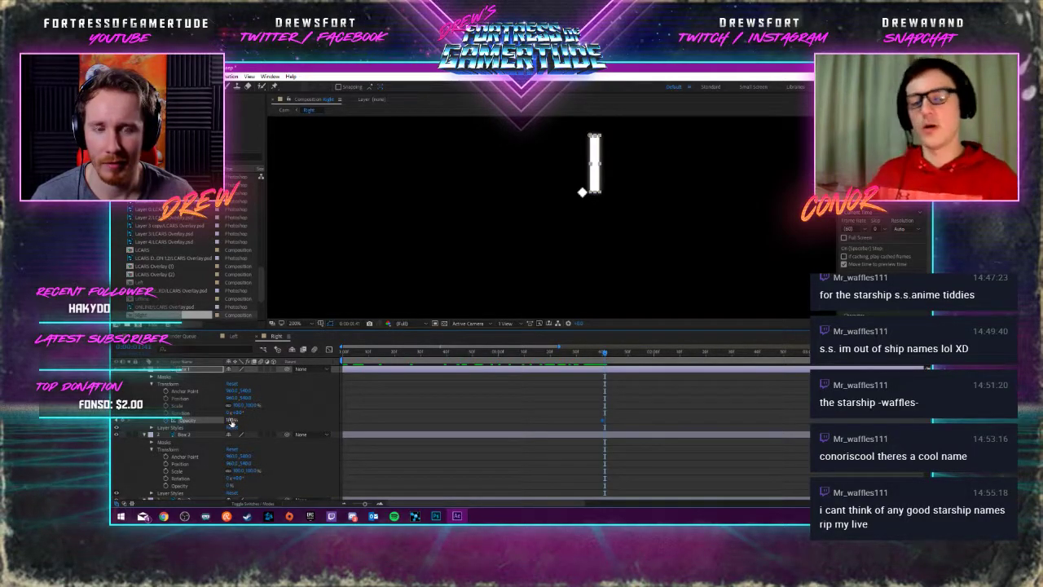
pyautogui.moveTo(232, 420); pyautogui.dragTo(163, 421)
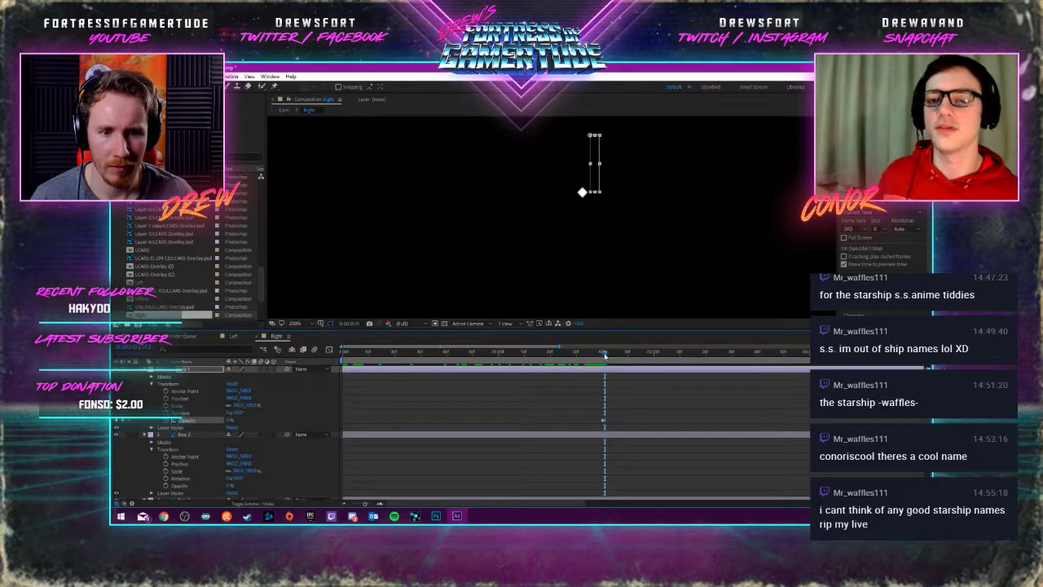
pyautogui.press('pageup')
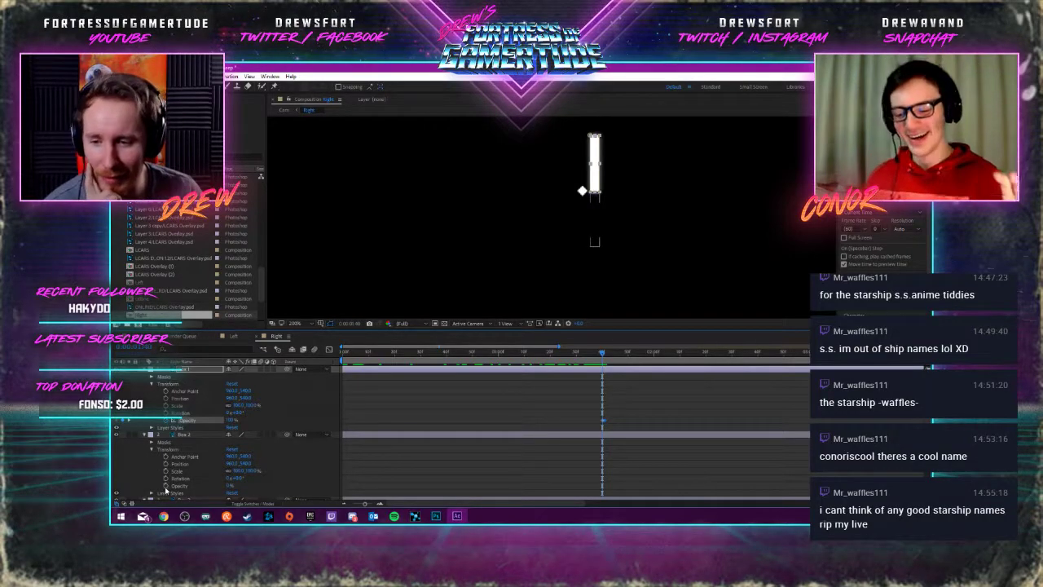
pyautogui.click(168, 487)
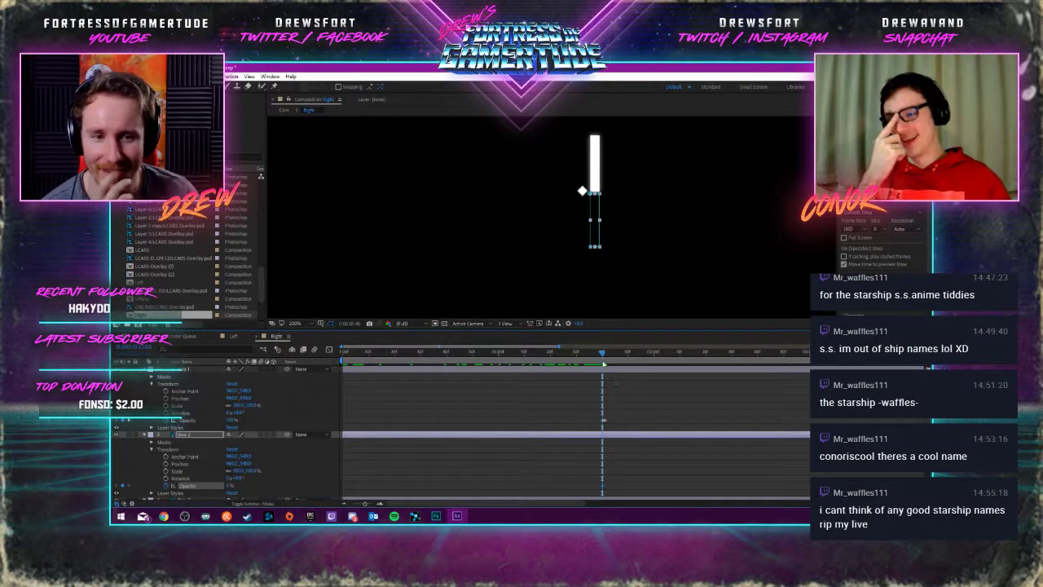
pyautogui.click(604, 357)
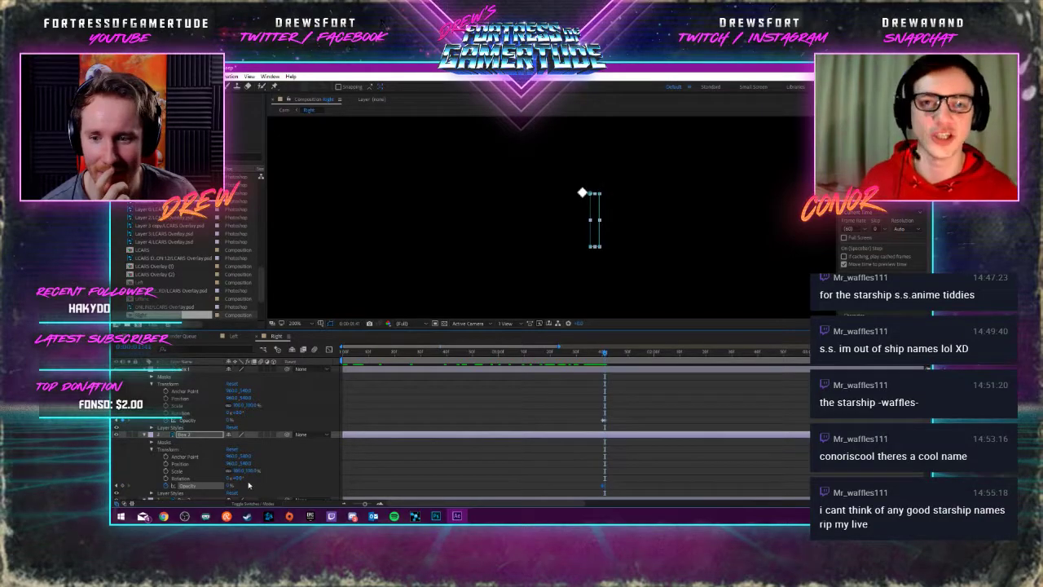
pyautogui.moveTo(229, 486)
pyautogui.mouseDown()
pyautogui.moveTo(358, 456)
pyautogui.moveTo(625, 358)
pyautogui.moveTo(689, 363)
pyautogui.mouseUp()
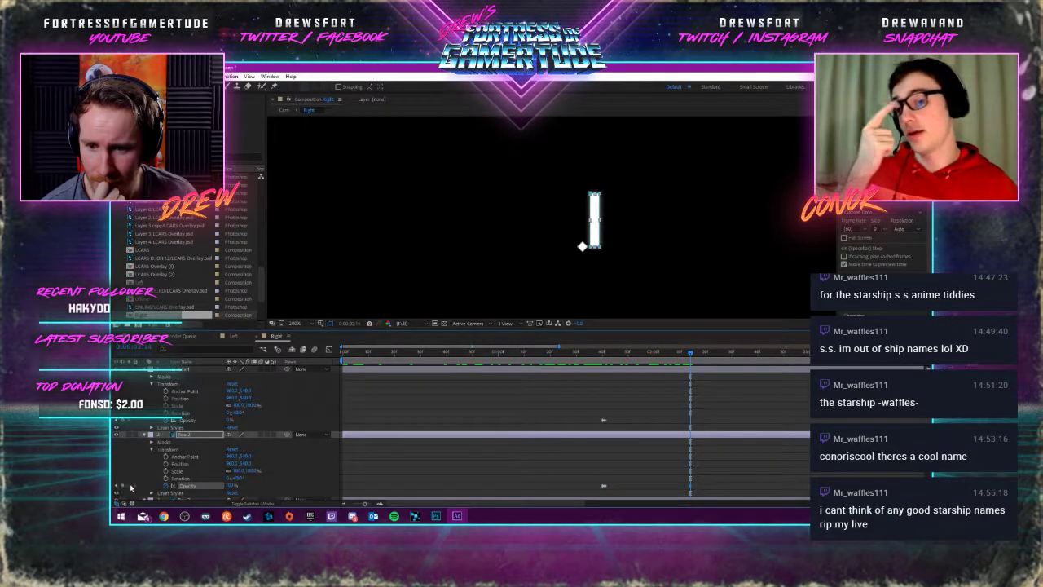
# Drop the layer to 0%, then keyframe Box 3's Opacity from 0% to 100% one frame later
pyautogui.click(692, 356)
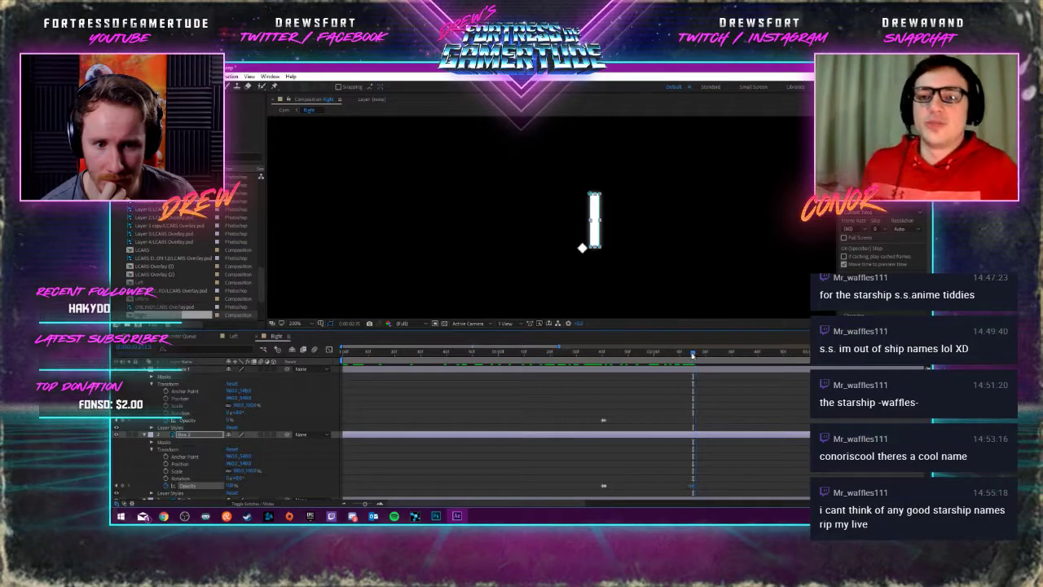
pyautogui.moveTo(230, 486); pyautogui.dragTo(195, 486)
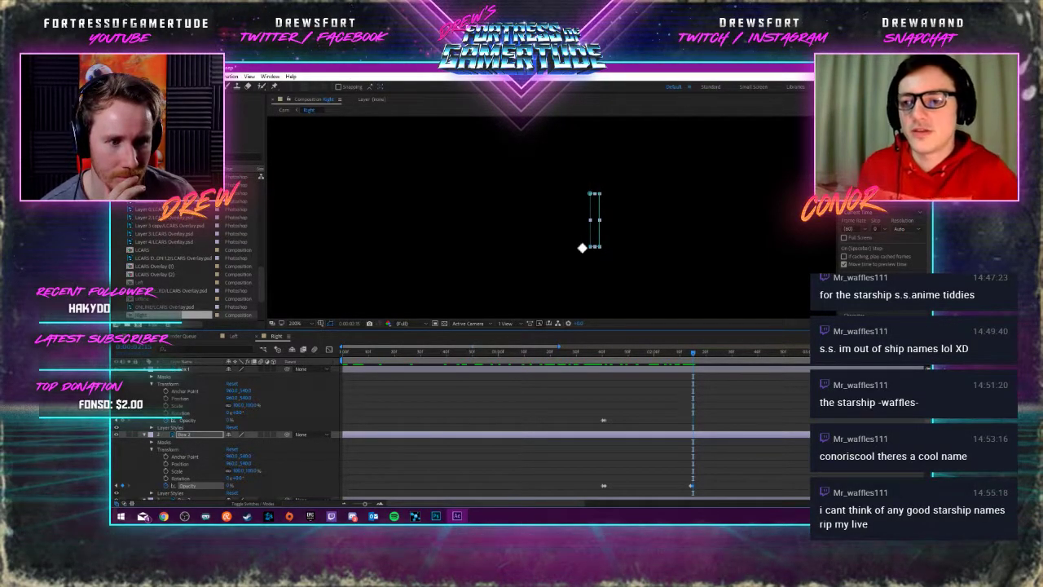
pyautogui.scroll(-2, 228, 432)
pyautogui.scroll(-3, 229, 432)
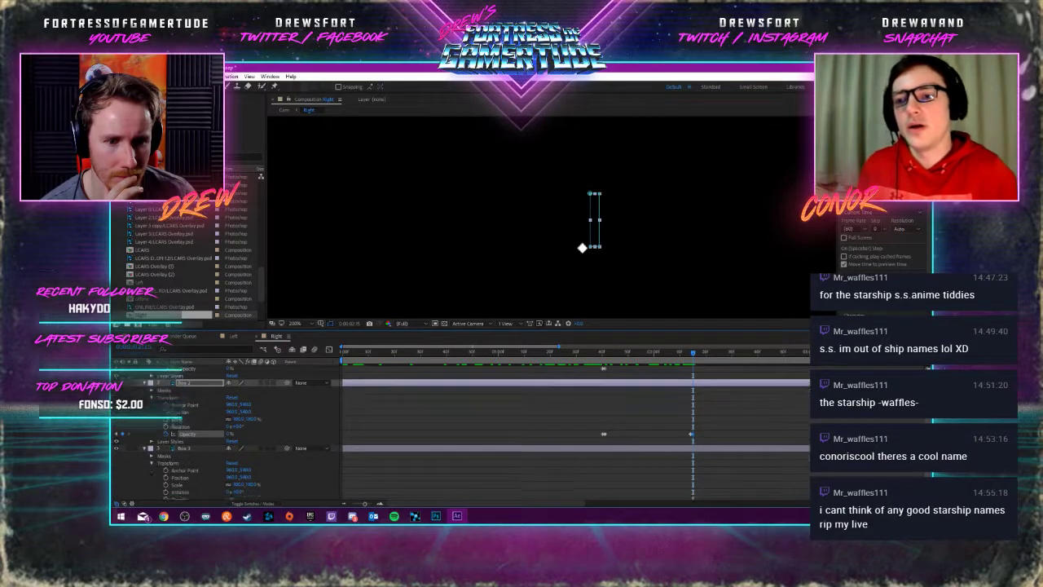
pyautogui.click(689, 356)
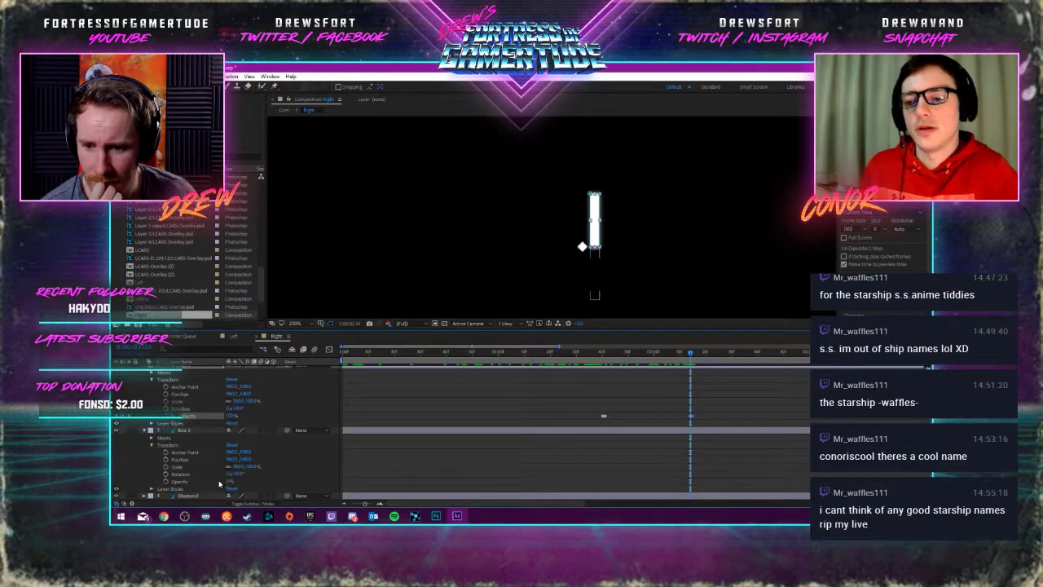
pyautogui.click(165, 482)
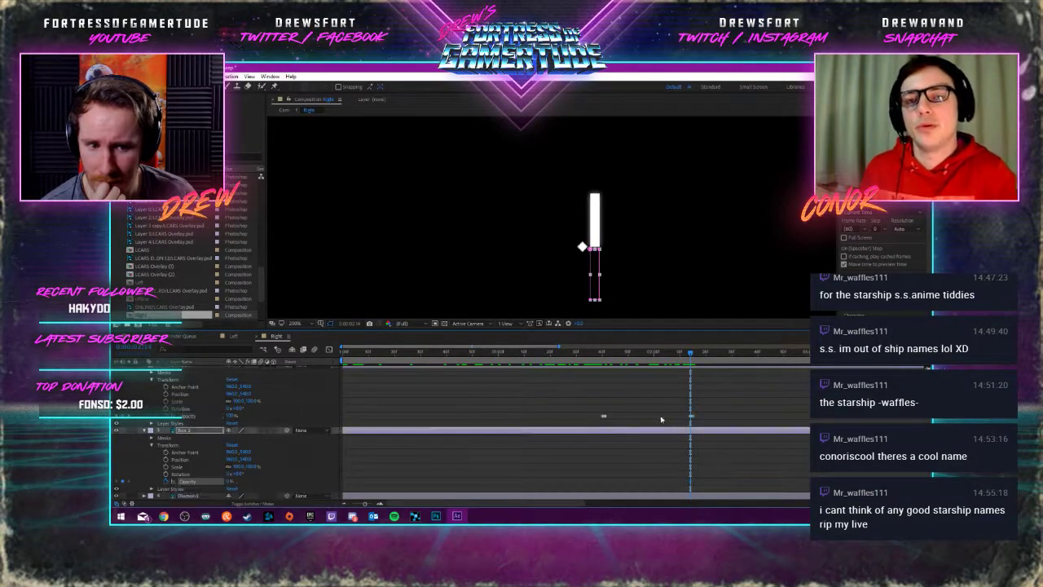
pyautogui.click(692, 355)
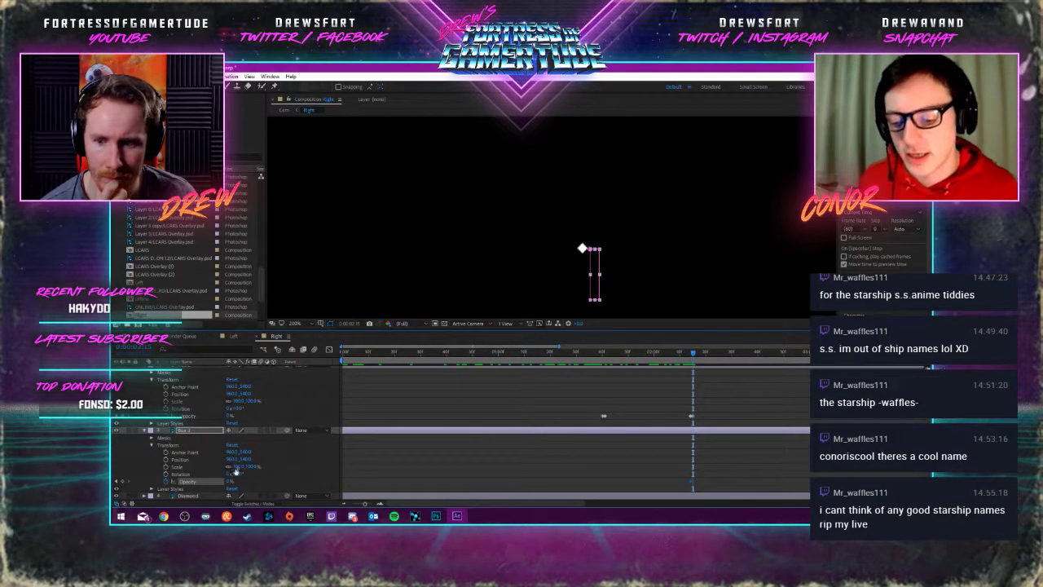
pyautogui.moveTo(188, 482); pyautogui.dragTo(212, 482)
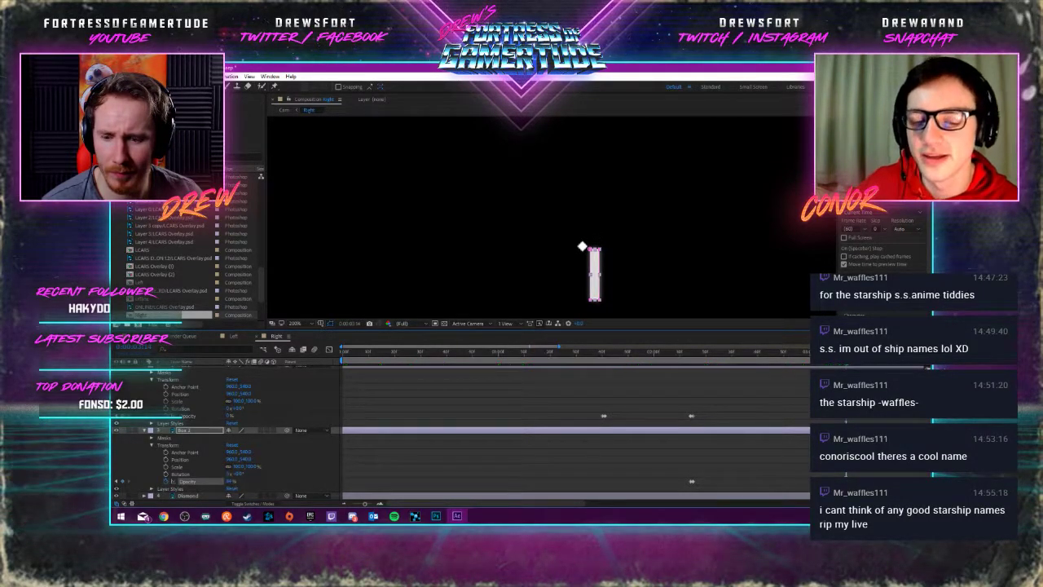
# Select Box 2's Opacity and undo it back to 100%
pyautogui.click(706, 432)
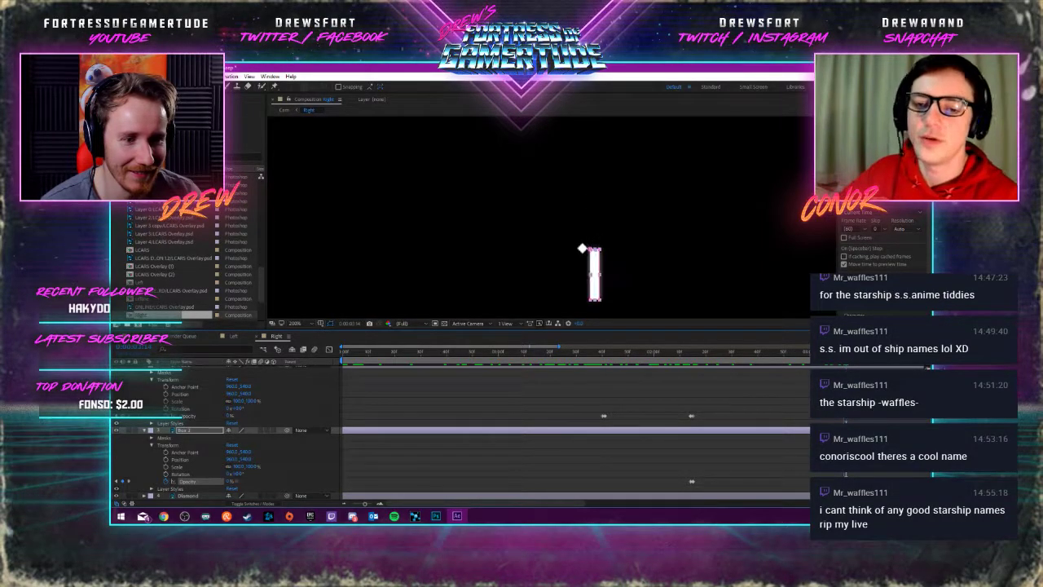
pyautogui.scroll(-2, 242, 454)
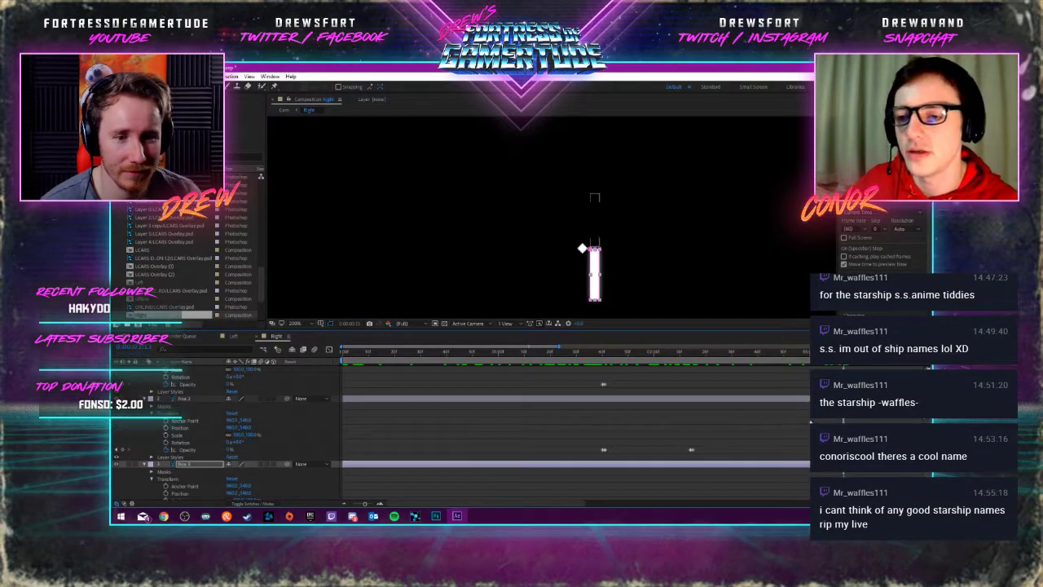
pyautogui.click(123, 450)
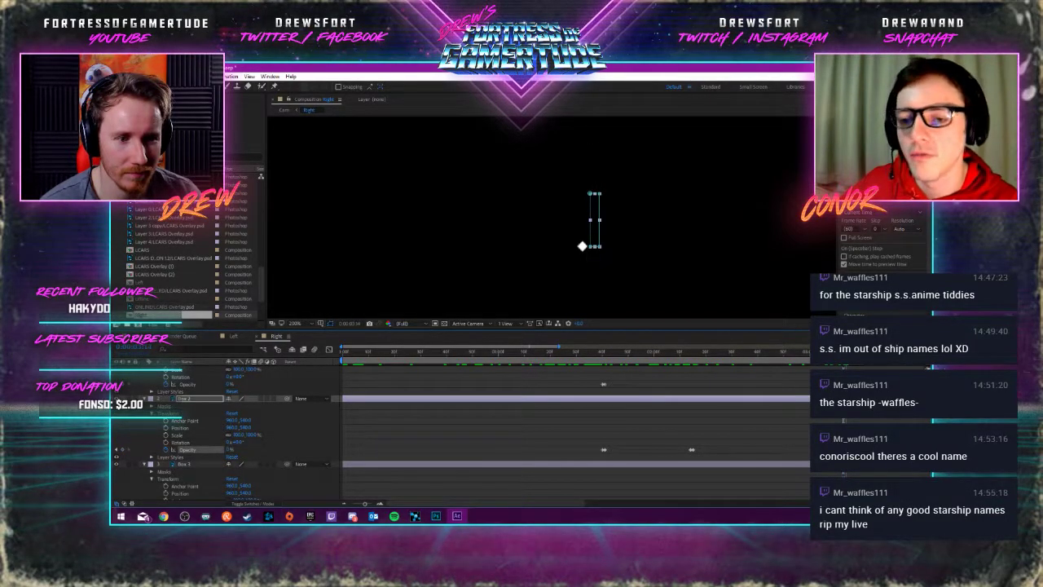
pyautogui.hotkey('ctrl', 'z')
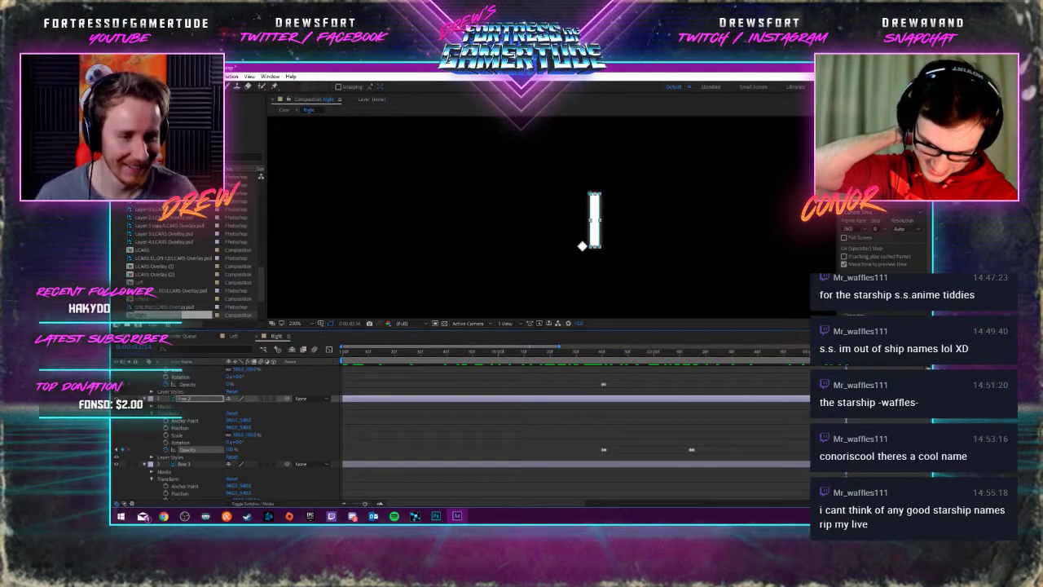
pyautogui.scroll(2, 228, 432)
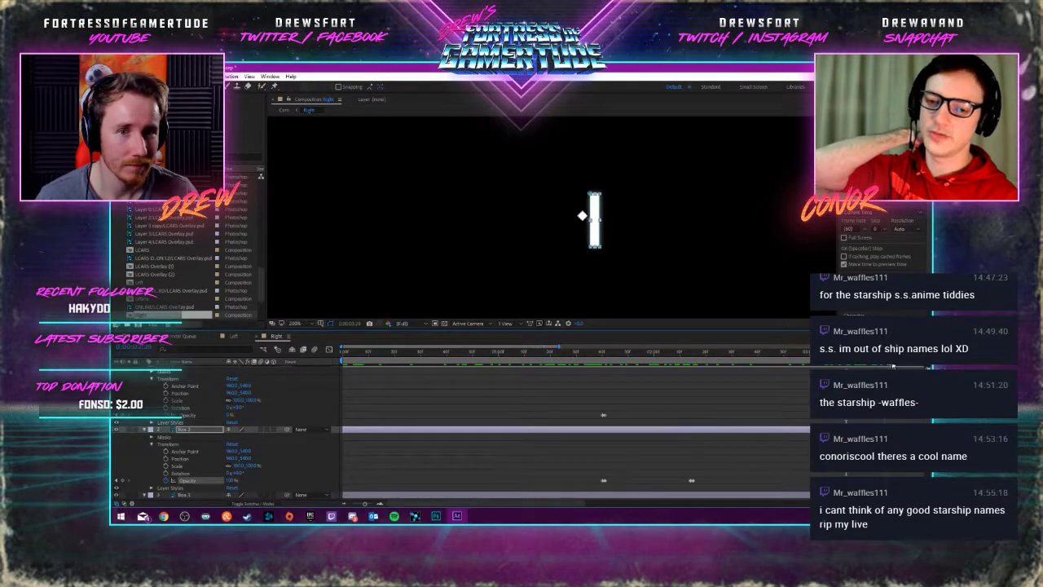
pyautogui.moveTo(489, 505); pyautogui.dragTo(661, 506)
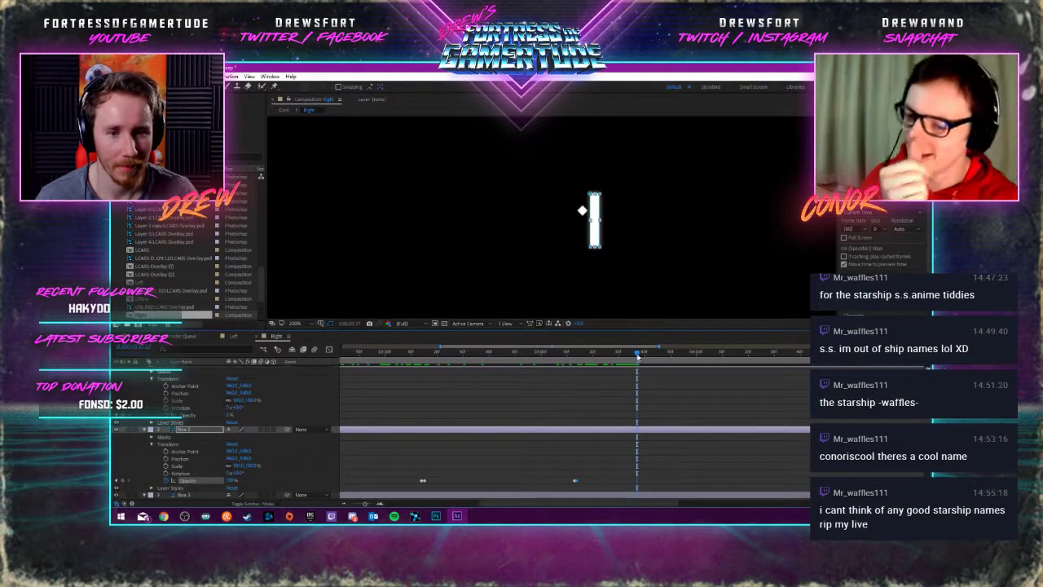
# Scrub around the switch point to check the animation, selecting the upper layer's Opacity and Box 2
pyautogui.click(662, 352)
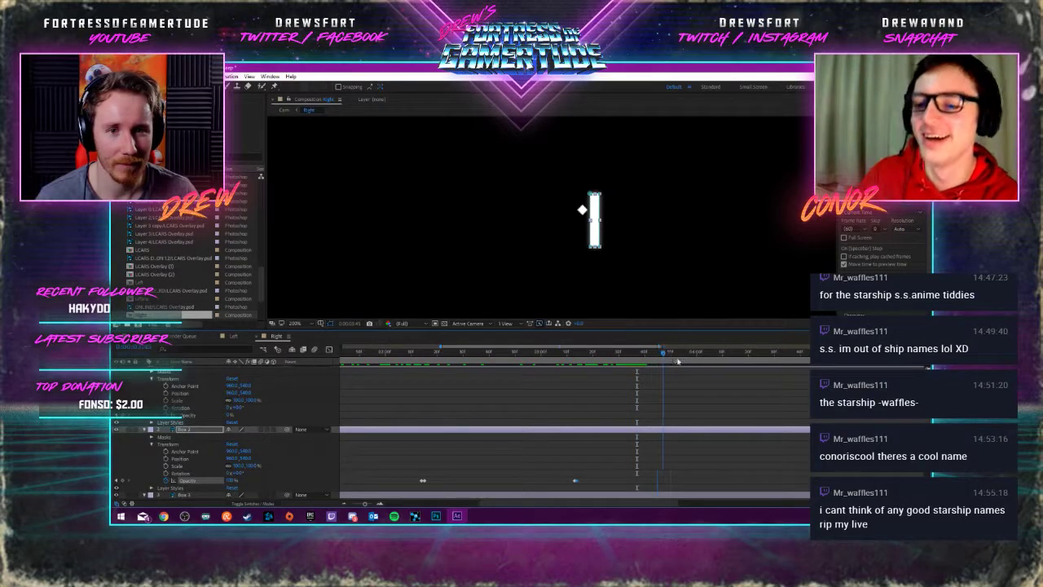
pyautogui.click(756, 364)
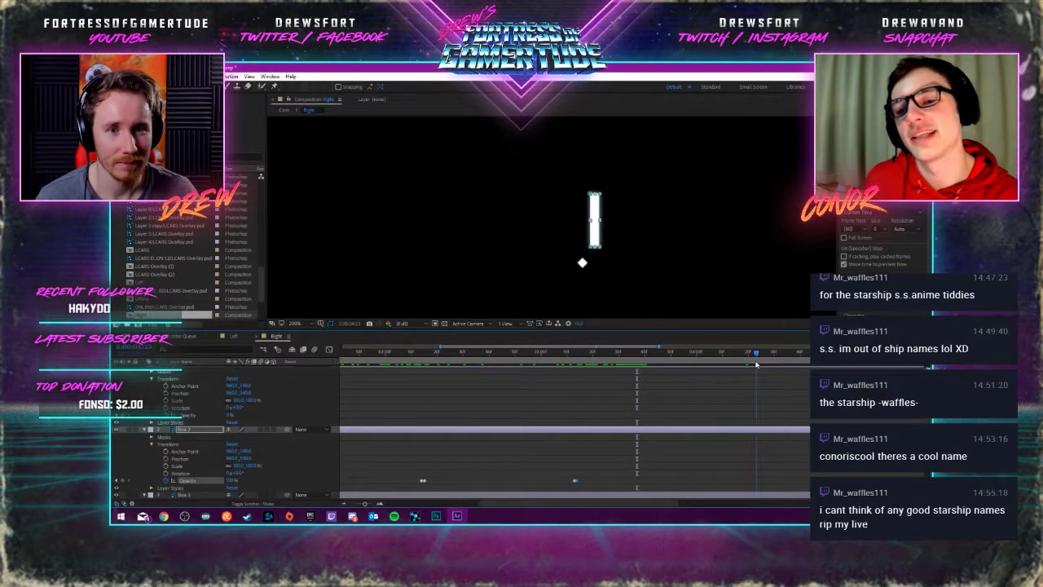
pyautogui.click(699, 356)
pyautogui.moveTo(699, 356); pyautogui.dragTo(700, 356)
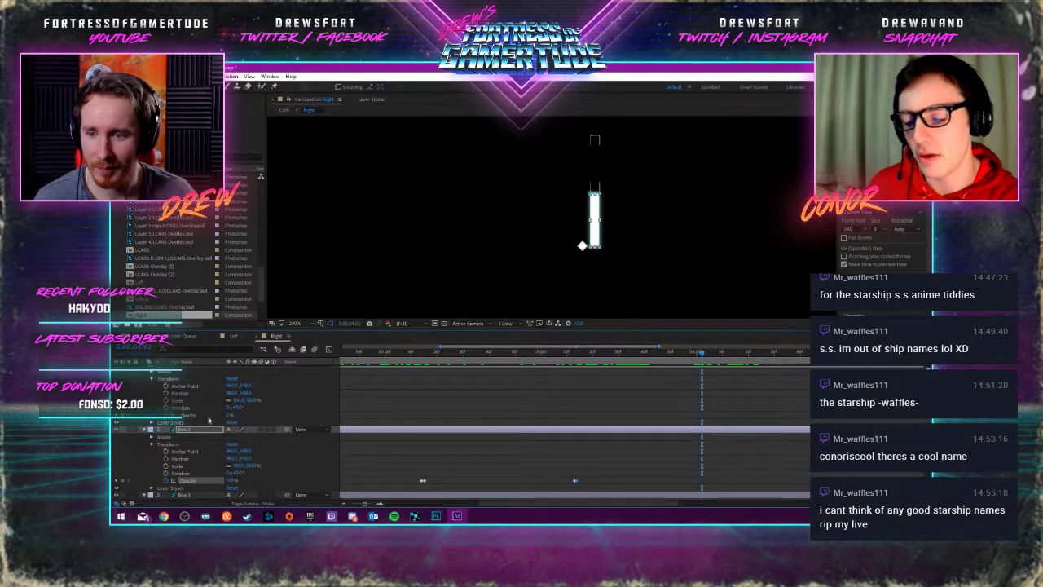
pyautogui.click(122, 417)
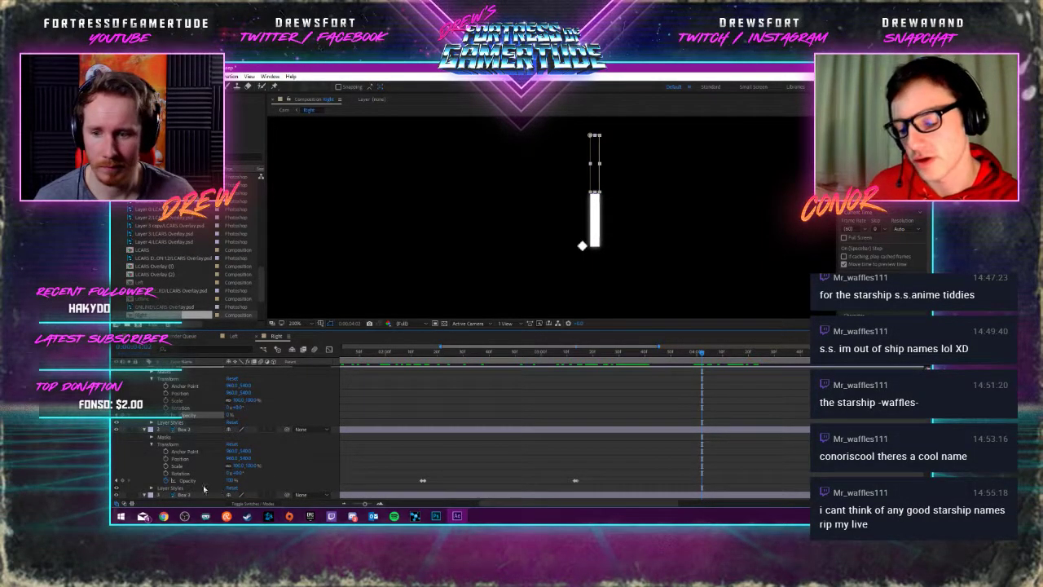
pyautogui.click(624, 428)
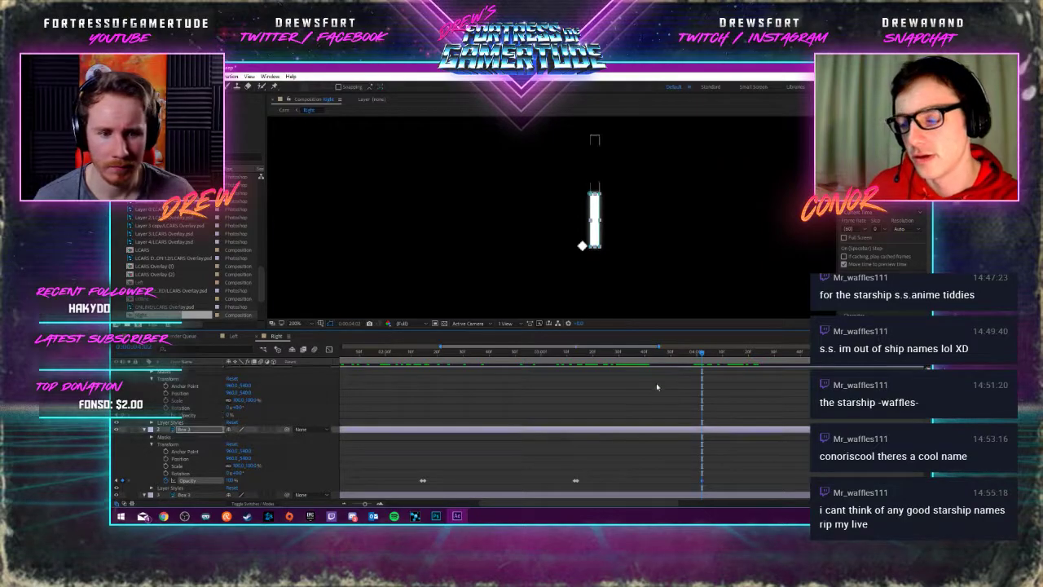
# Step a frame forward and raise Box 3's opacity from 0% to 100%
pyautogui.click(702, 356)
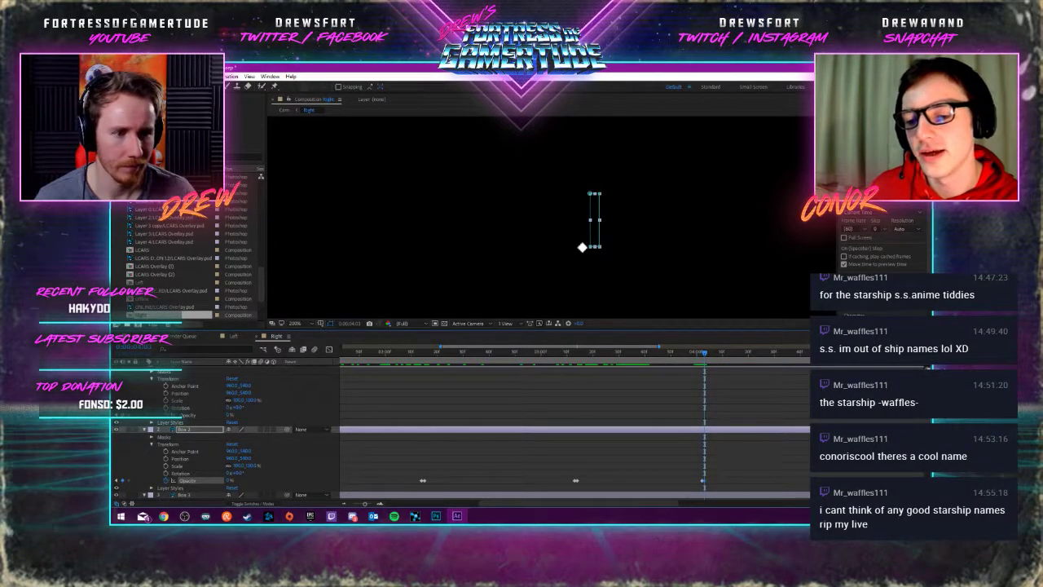
pyautogui.scroll(-3, 461, 432)
pyautogui.scroll(-1, 667, 382)
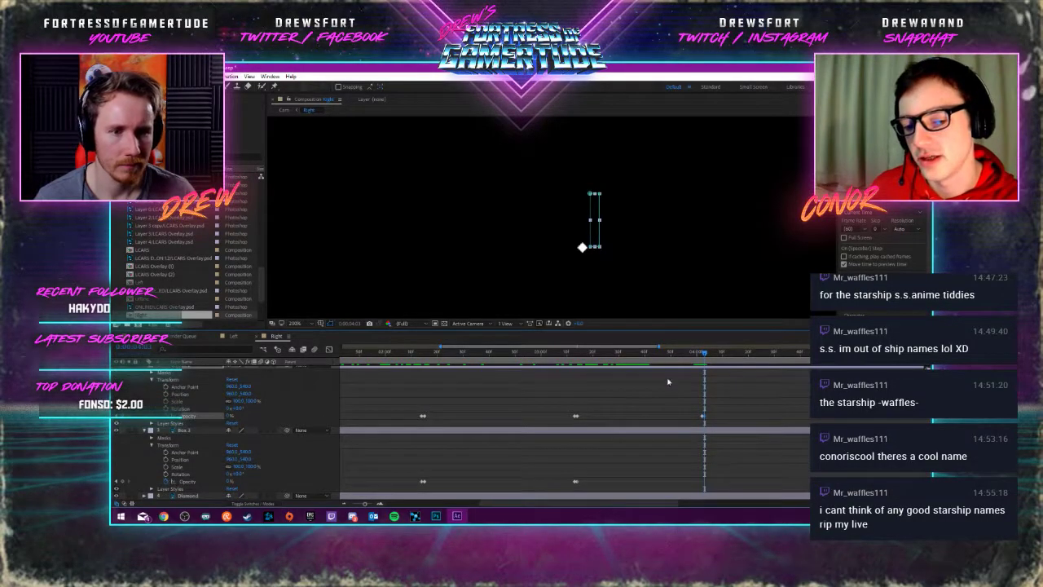
pyautogui.click(702, 353)
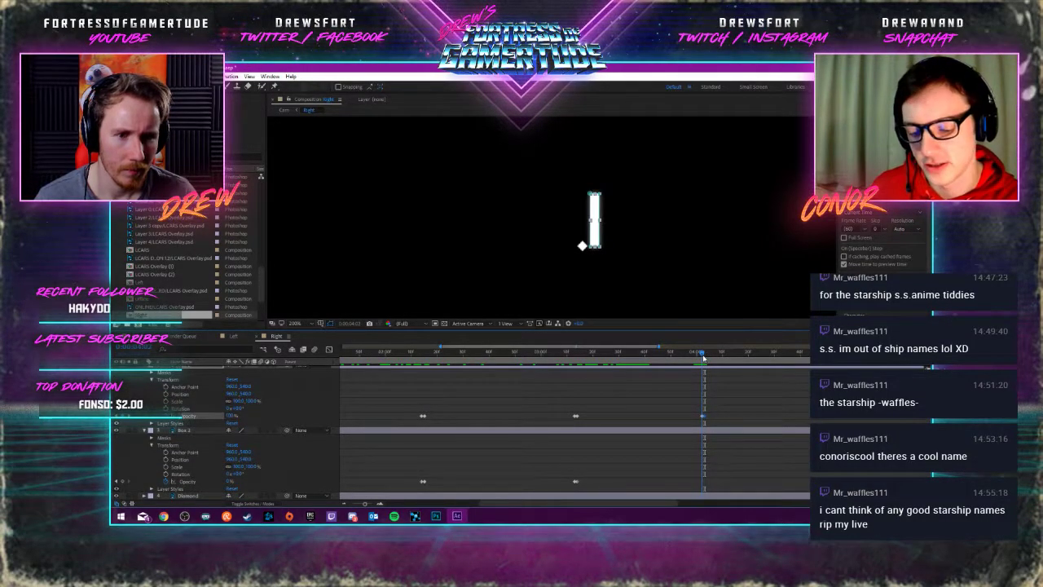
pyautogui.click(200, 480)
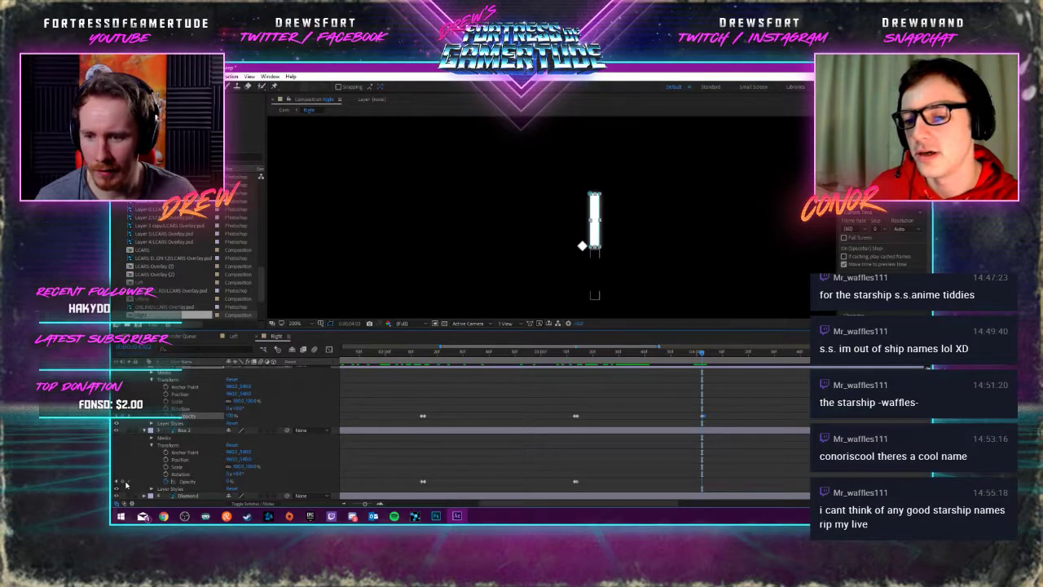
pyautogui.click(704, 355)
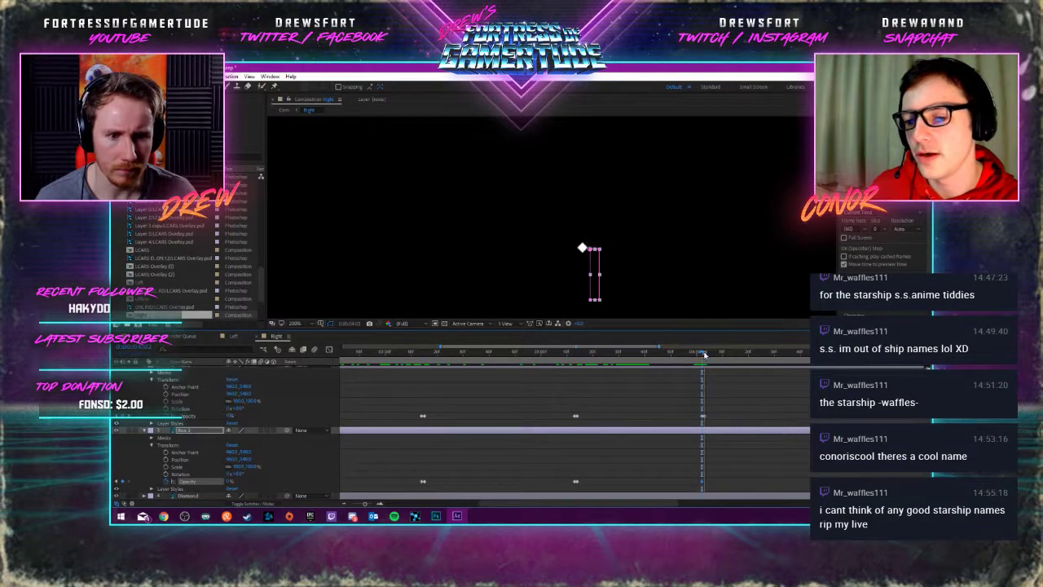
pyautogui.moveTo(235, 481); pyautogui.dragTo(281, 481)
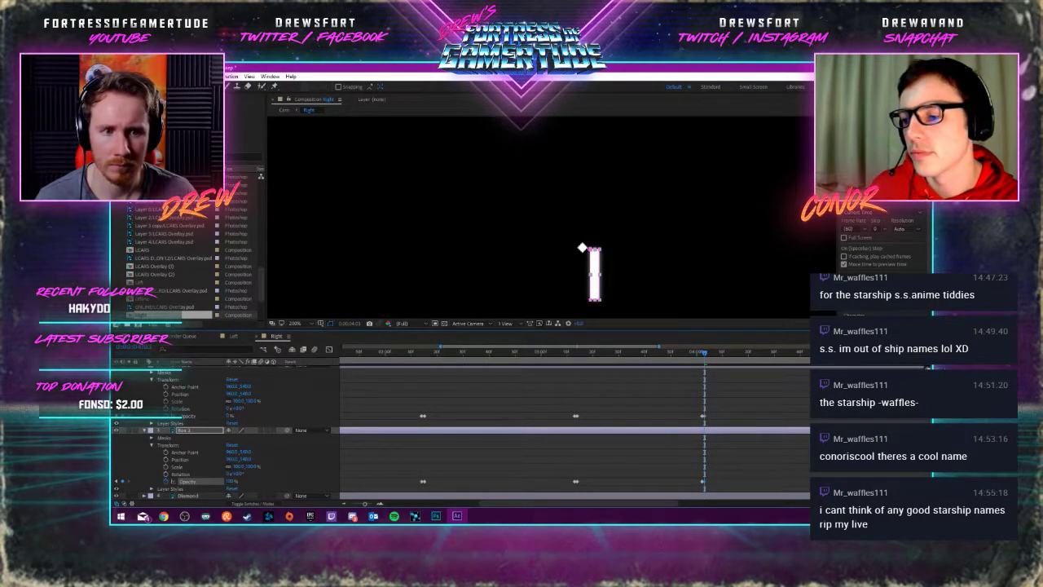
# Preview the animation, drop the bar's opacity to 0%, and select Box 2
pyautogui.press('space')
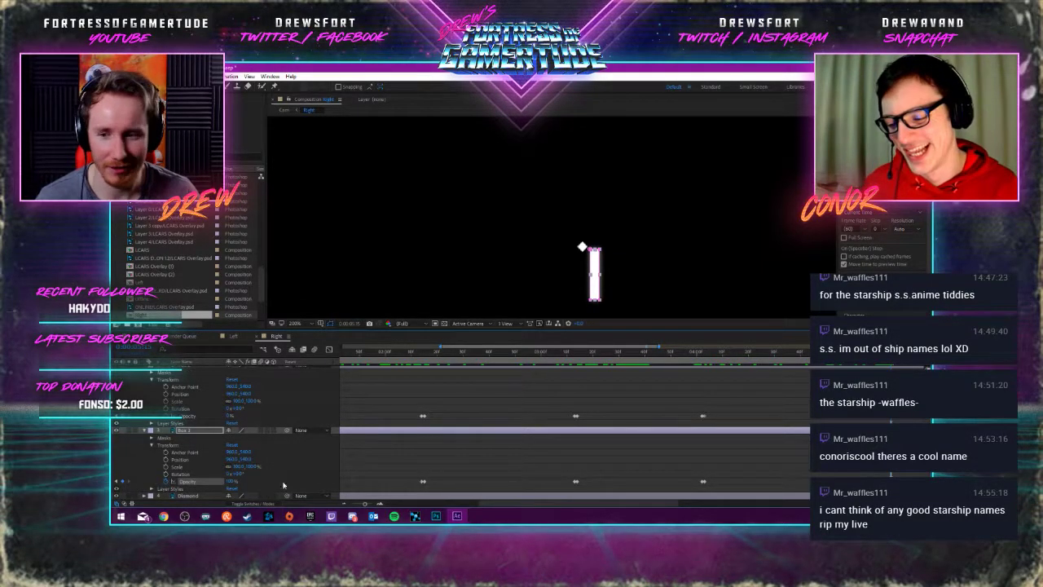
pyautogui.moveTo(230, 484); pyautogui.dragTo(196, 483)
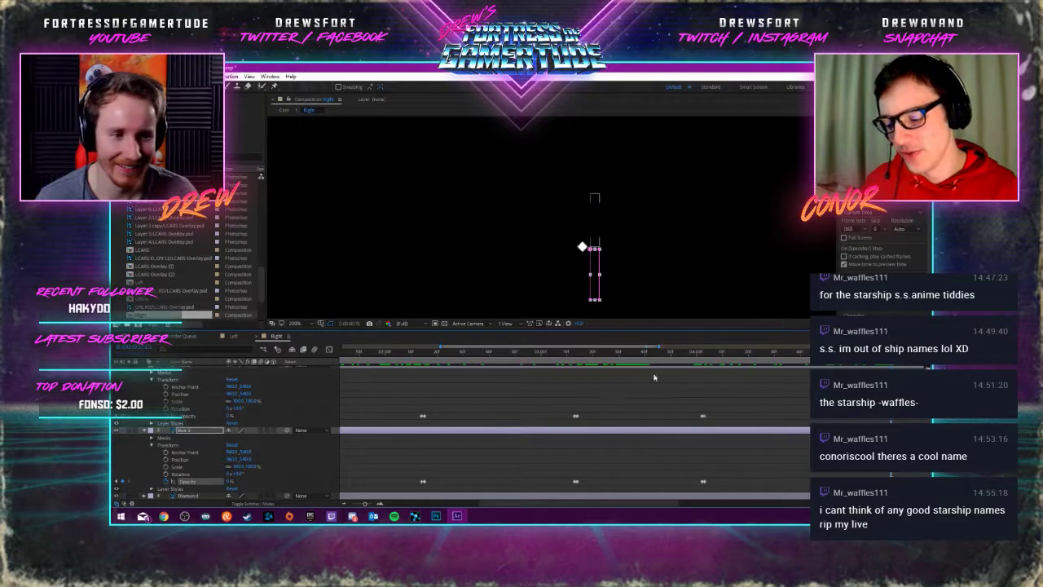
pyautogui.hotkey('ctrl', 'd')
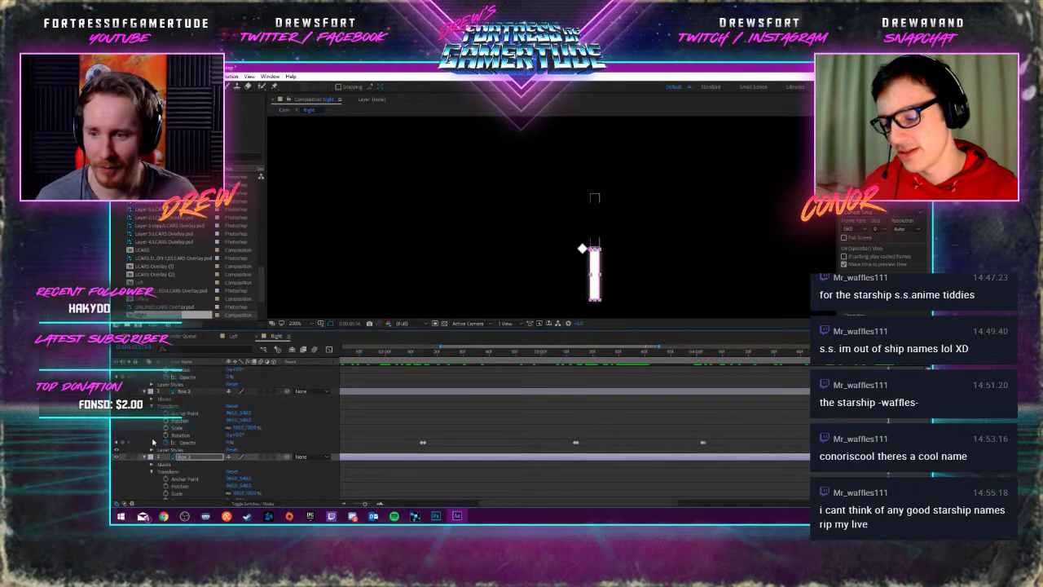
pyautogui.hotkey('ctrl', 'Up')
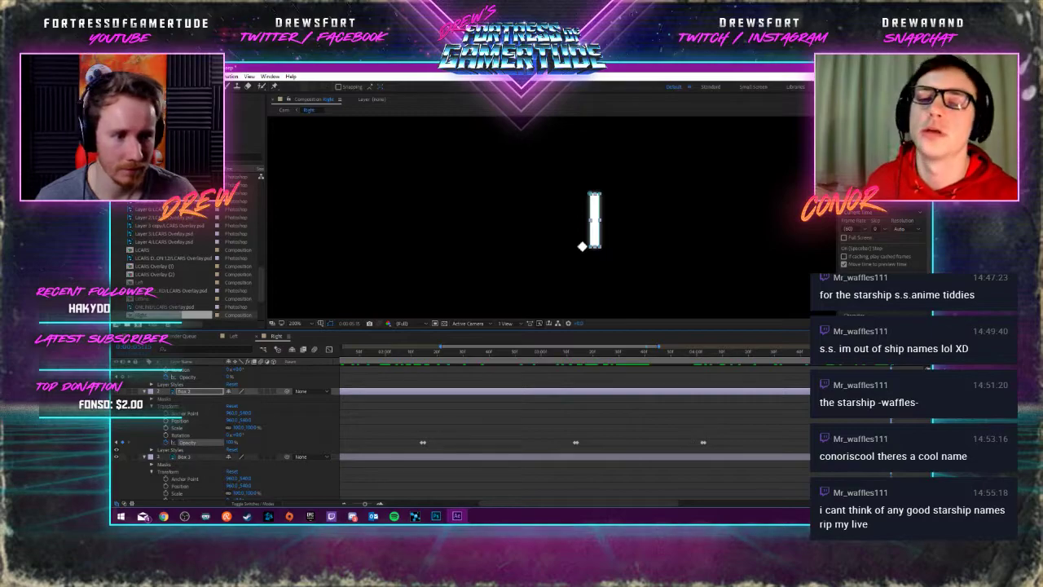
pyautogui.scroll(3, 224, 432)
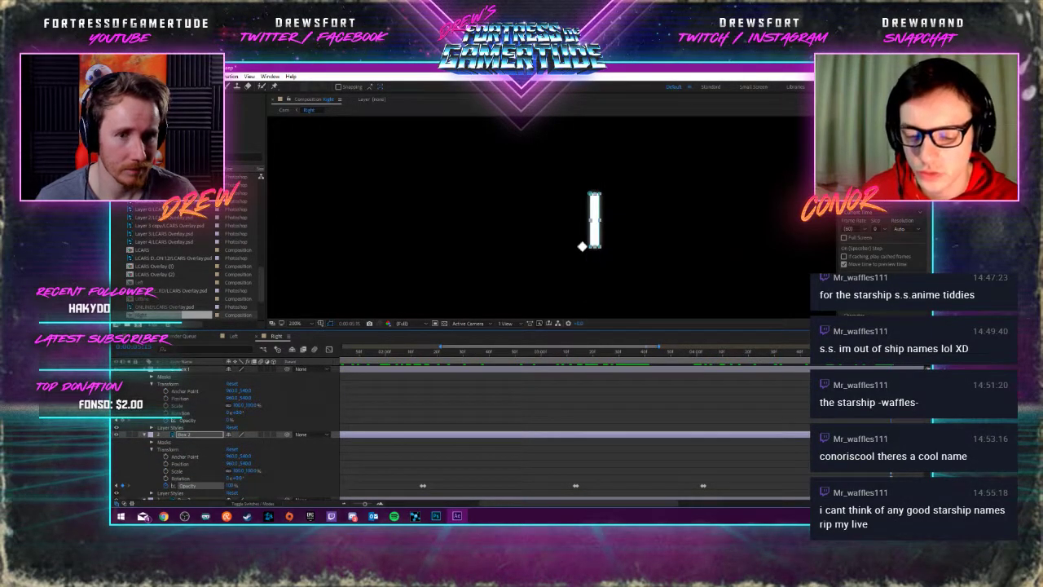
pyautogui.scroll(2, 583, 440)
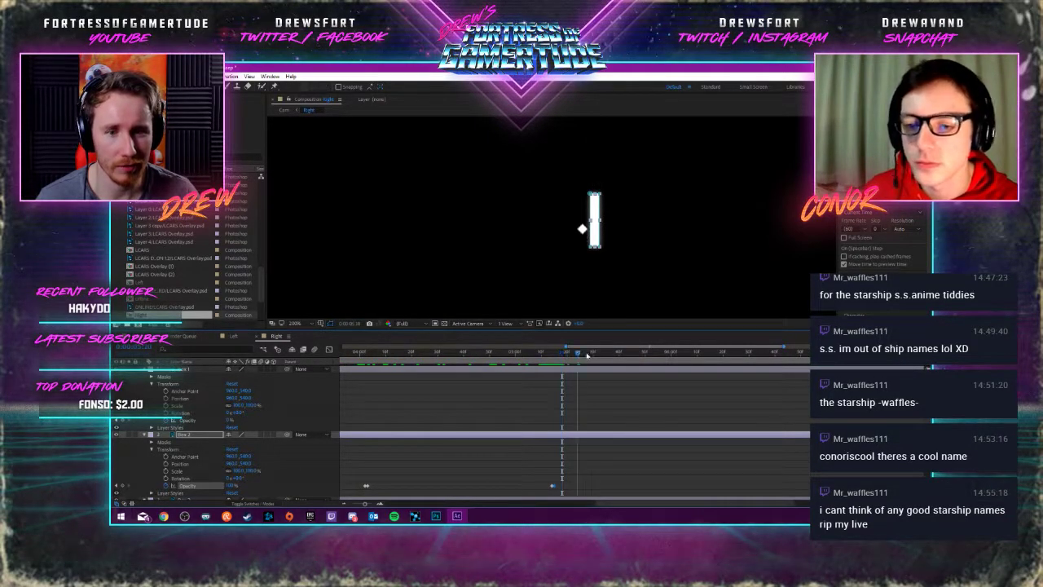
# With the top box layer selected, step frame by frame around the switch to check the top bar
pyautogui.moveTo(635, 358); pyautogui.dragTo(630, 359)
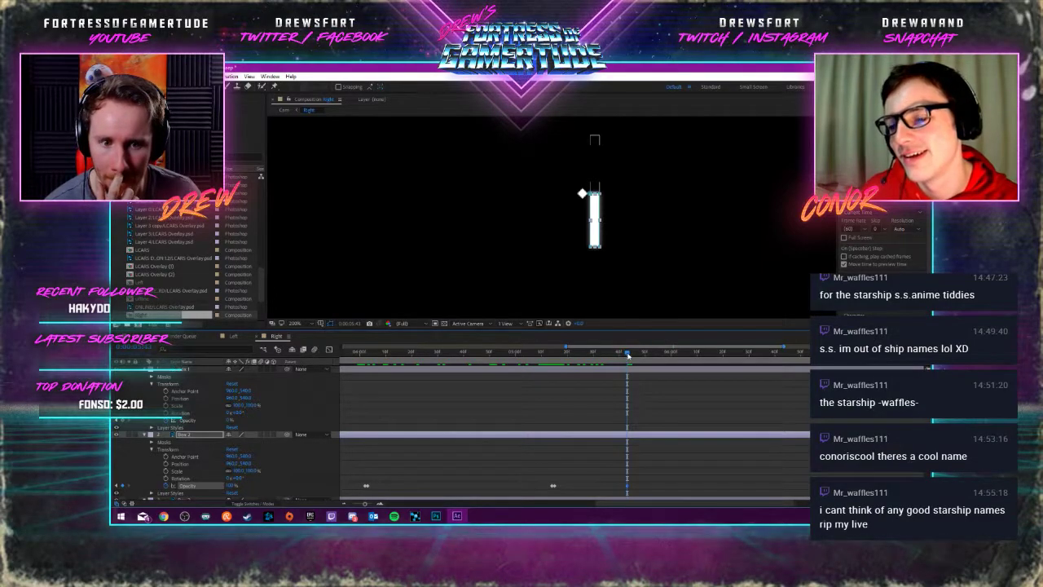
pyautogui.press('pagedown')
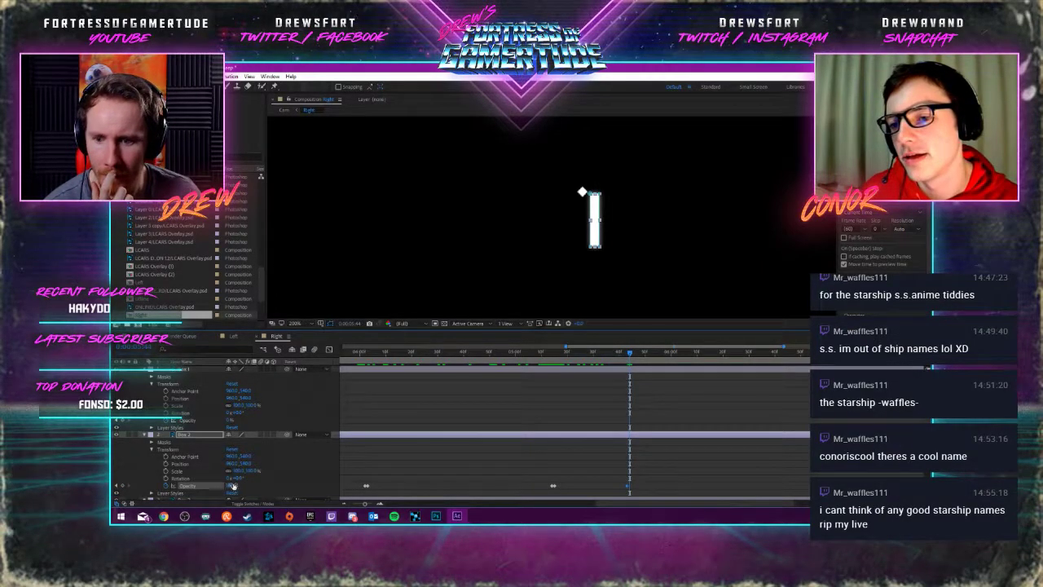
pyautogui.click(612, 389)
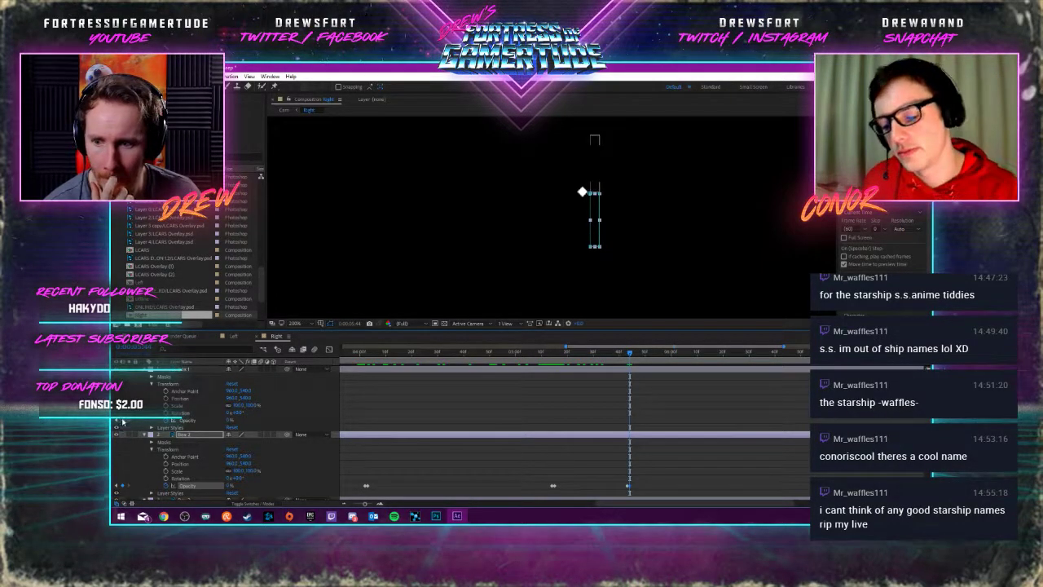
pyautogui.press('pageup')
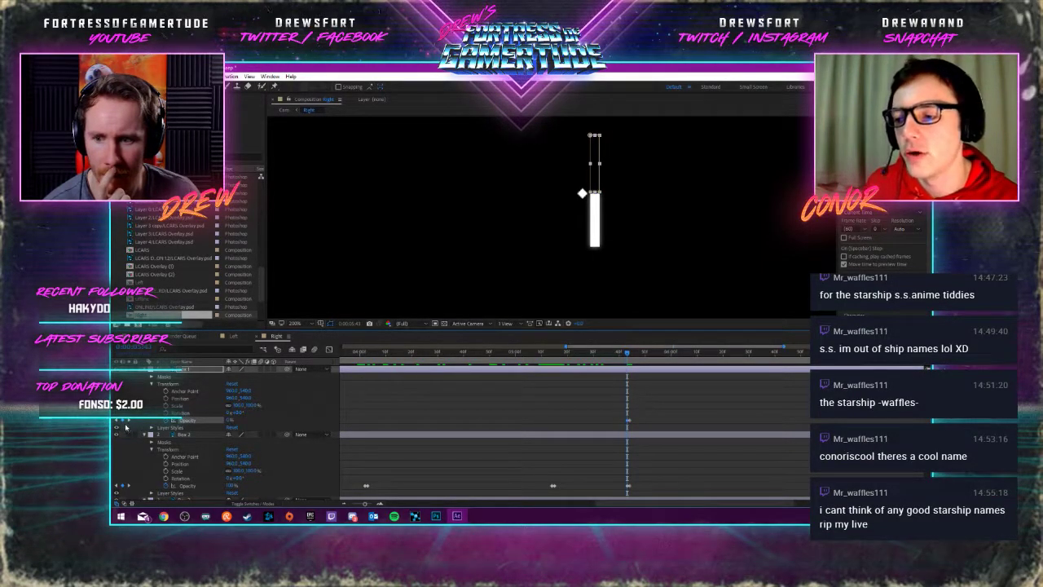
pyautogui.press('pagedown')
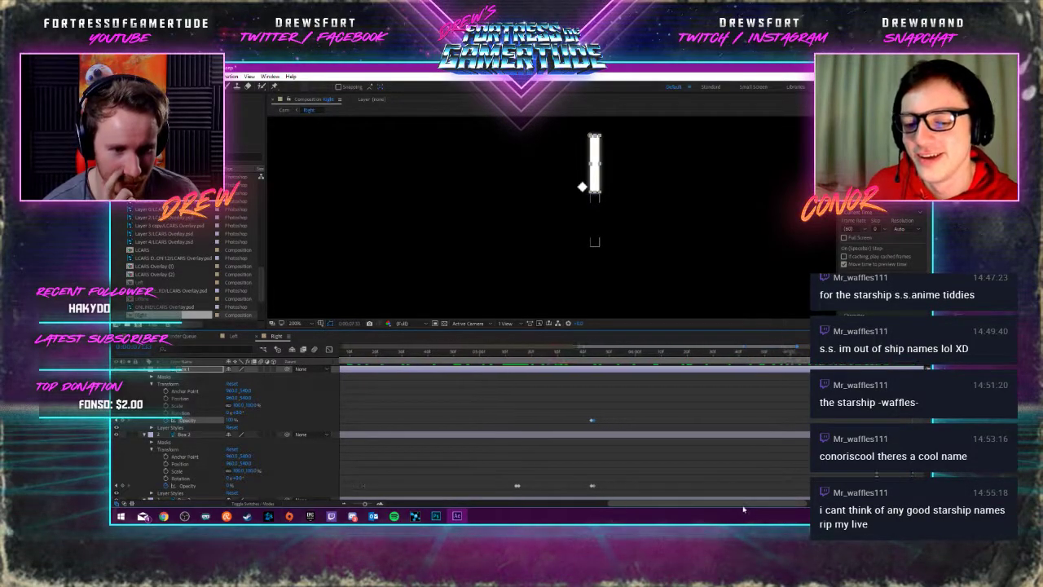
# Fade the white bar to 0%, add a Box 2 Opacity keyframe, and jump ahead to check the bars
pyautogui.scroll(-2, 564, 360)
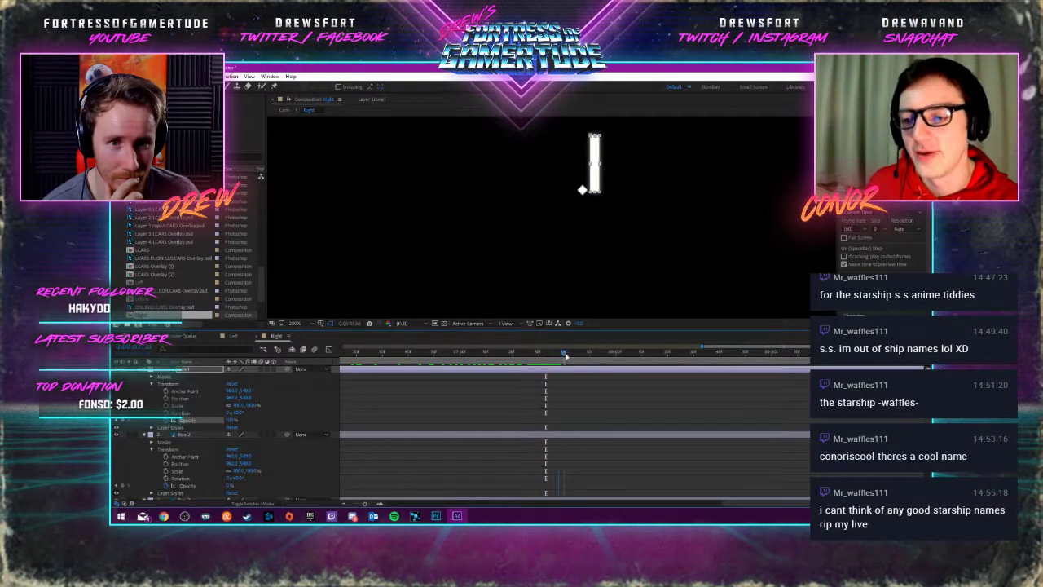
pyautogui.moveTo(566, 357); pyautogui.dragTo(571, 353)
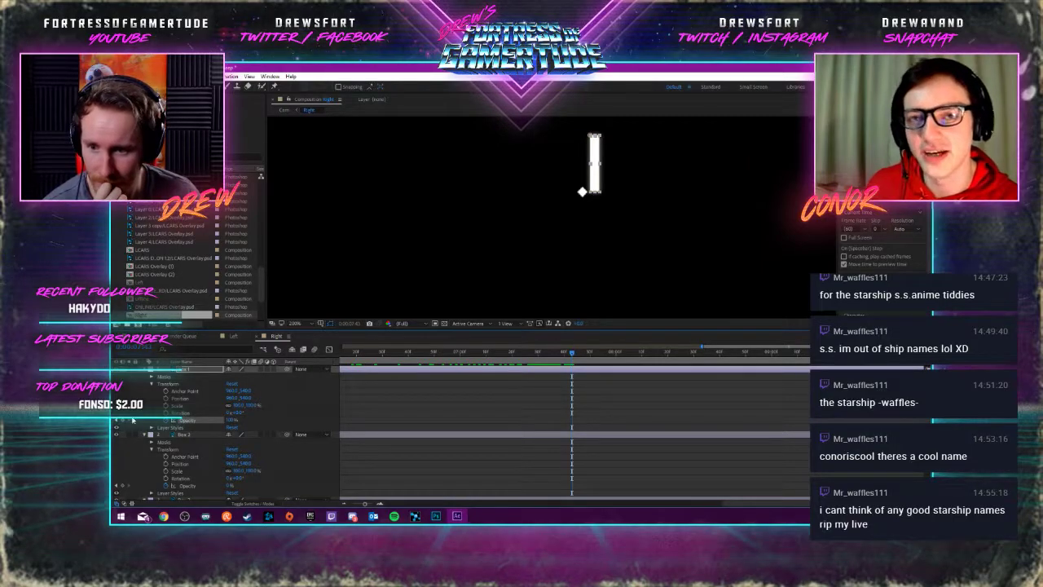
pyautogui.press('pagedown')
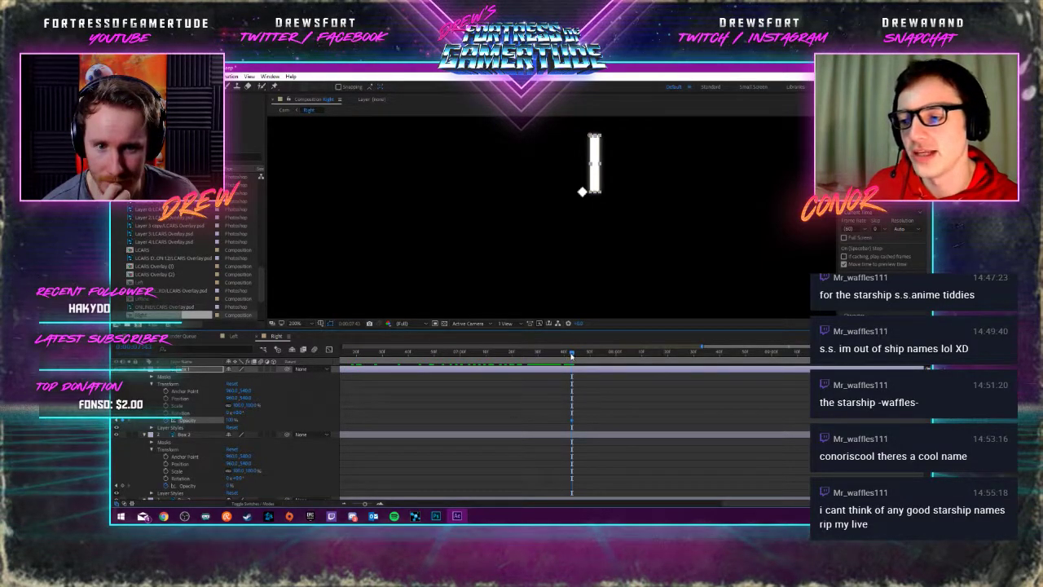
pyautogui.moveTo(232, 421); pyautogui.dragTo(195, 421)
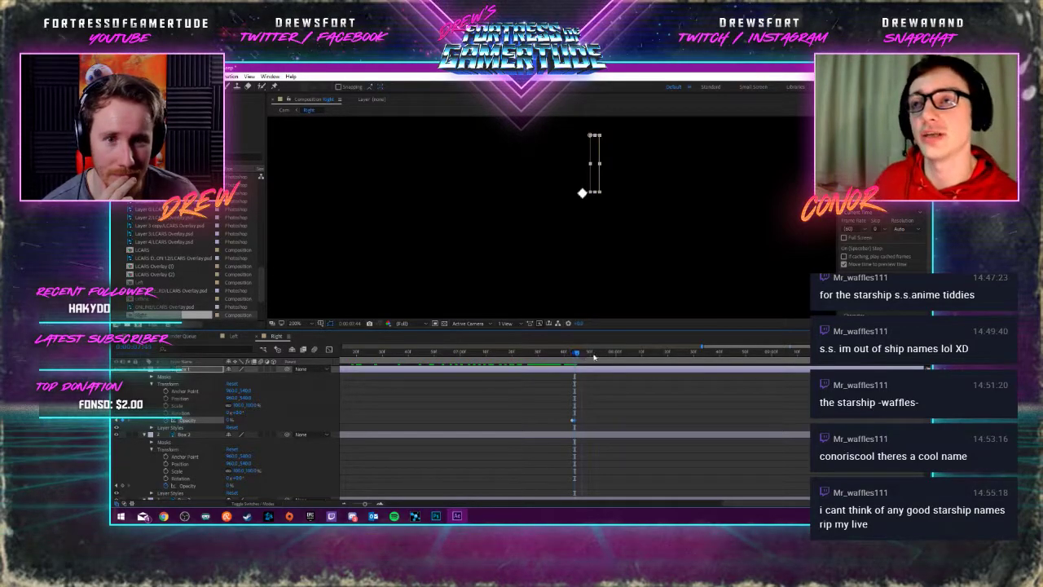
pyautogui.moveTo(593, 356); pyautogui.dragTo(574, 365)
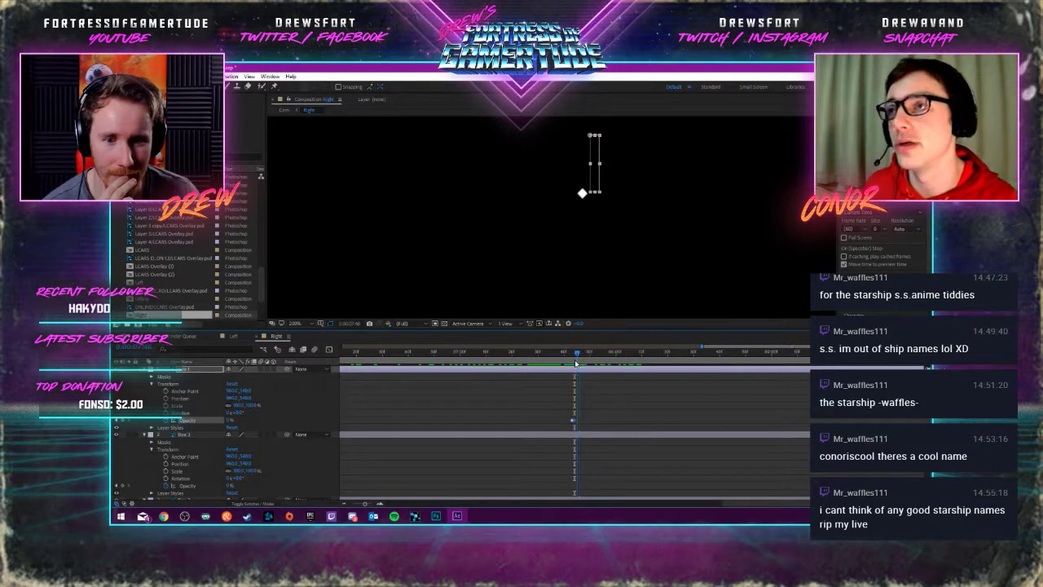
pyautogui.click(118, 486)
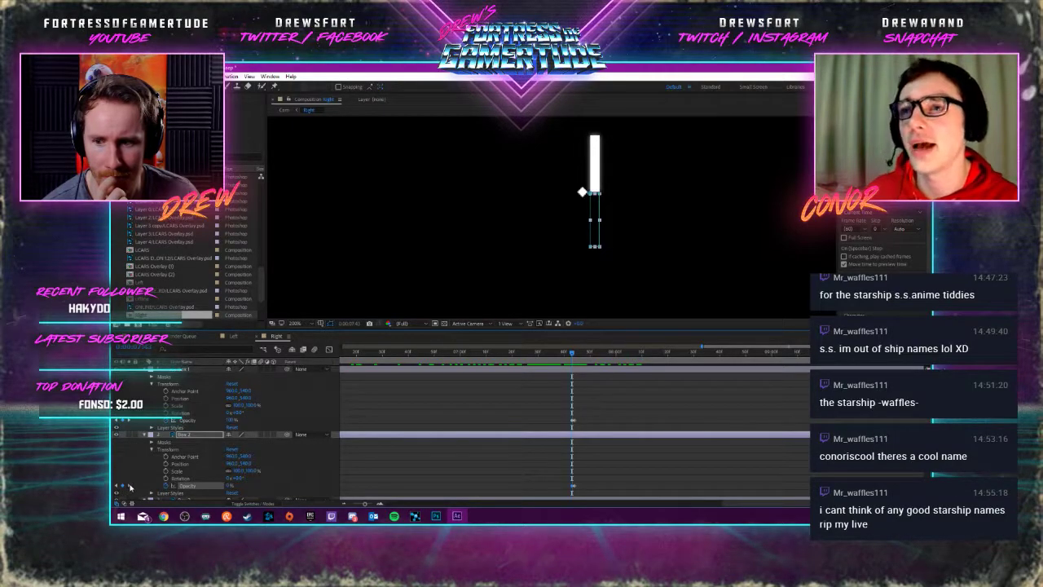
pyautogui.press('pagedown')
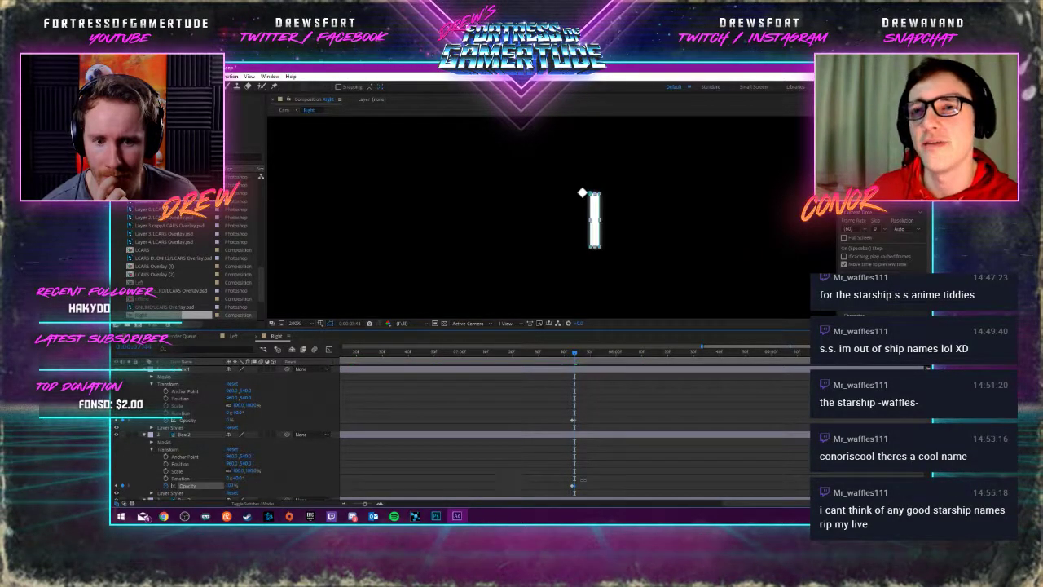
pyautogui.click(800, 438)
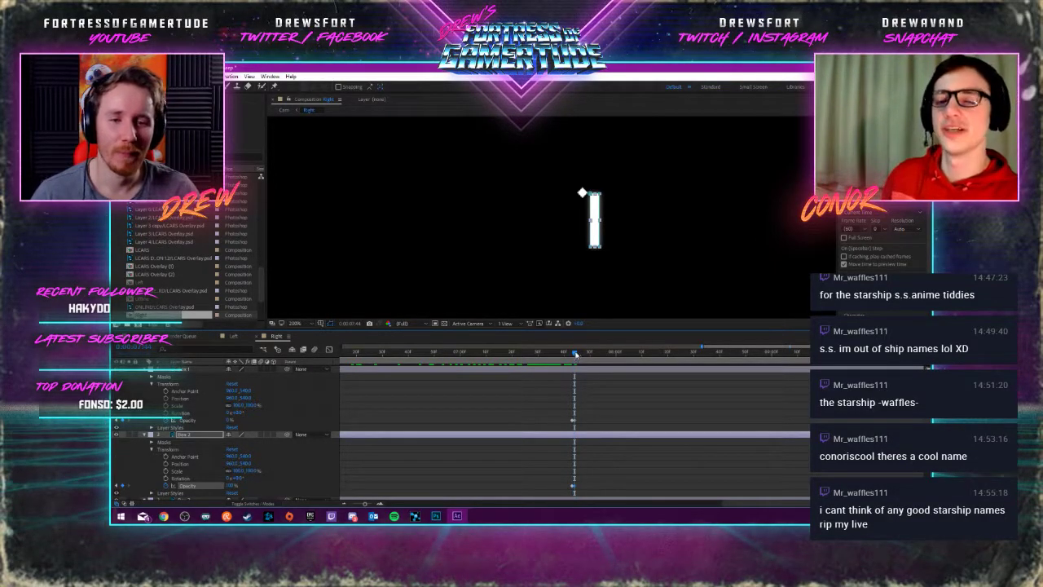
pyautogui.moveTo(574, 354); pyautogui.dragTo(785, 362)
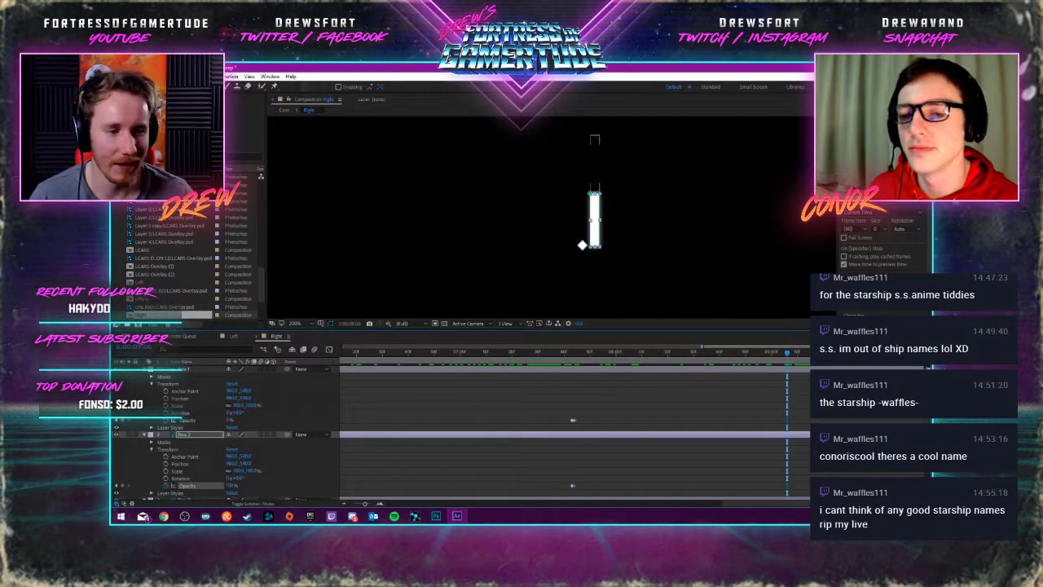
pyautogui.scroll(-2, 220, 432)
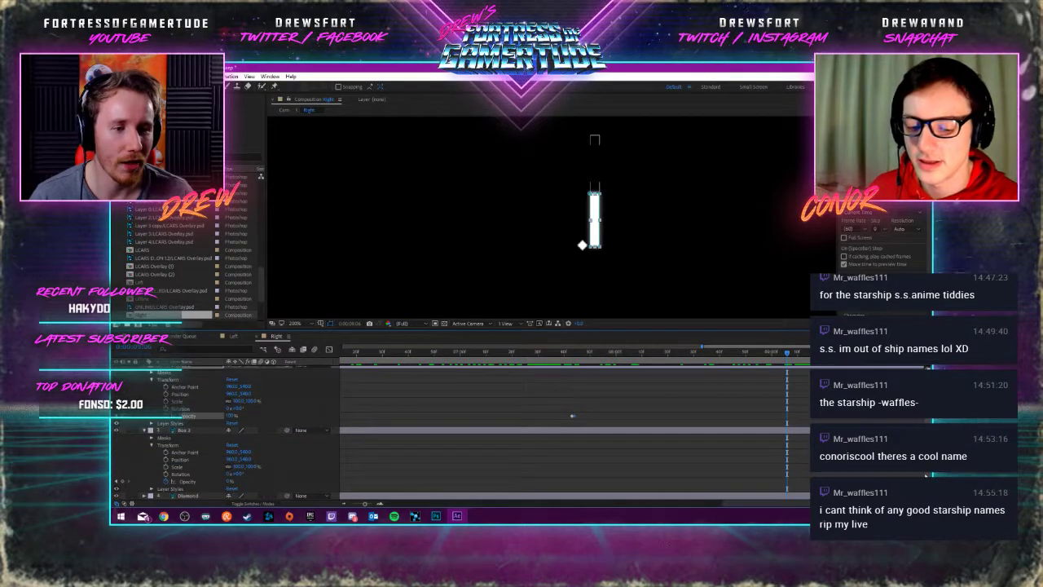
pyautogui.scroll(1, 365, 412)
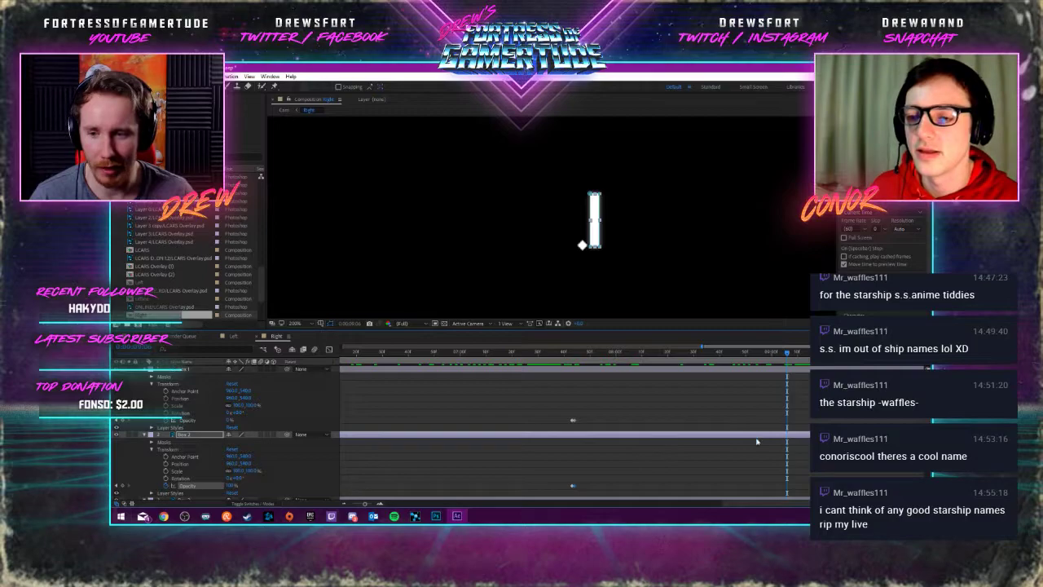
pyautogui.scroll(-3, 756, 441)
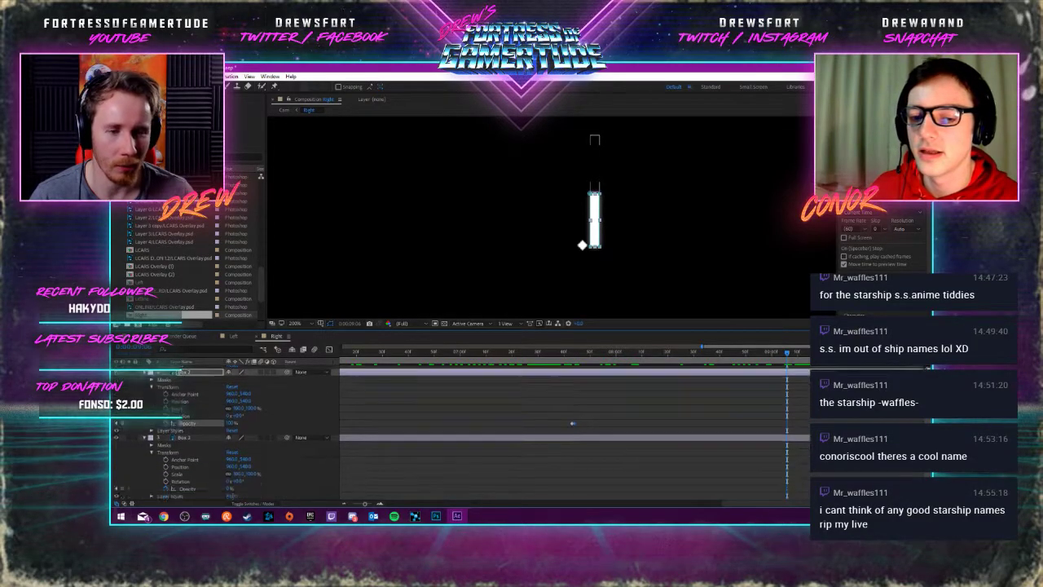
pyautogui.scroll(1, 570, 424)
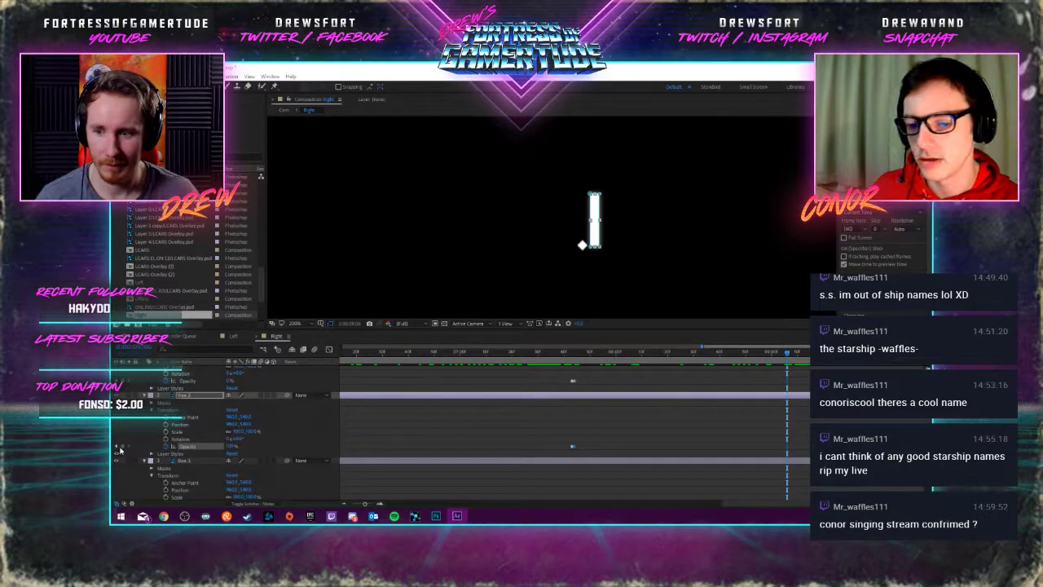
# Drop the layer's opacity to 0% and select Box 3's Opacity on the preceding frame
pyautogui.click(120, 447)
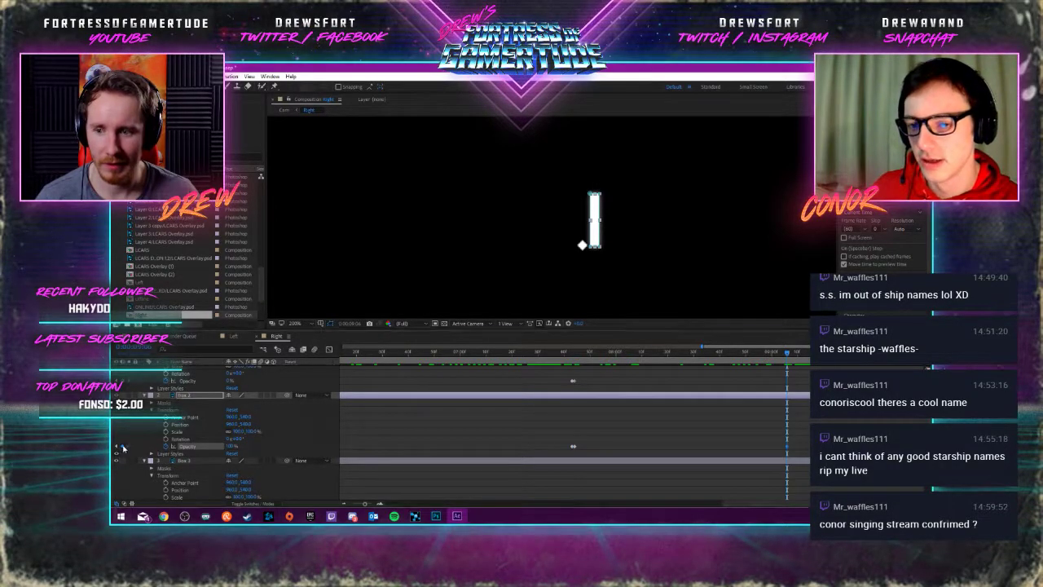
pyautogui.click(788, 353)
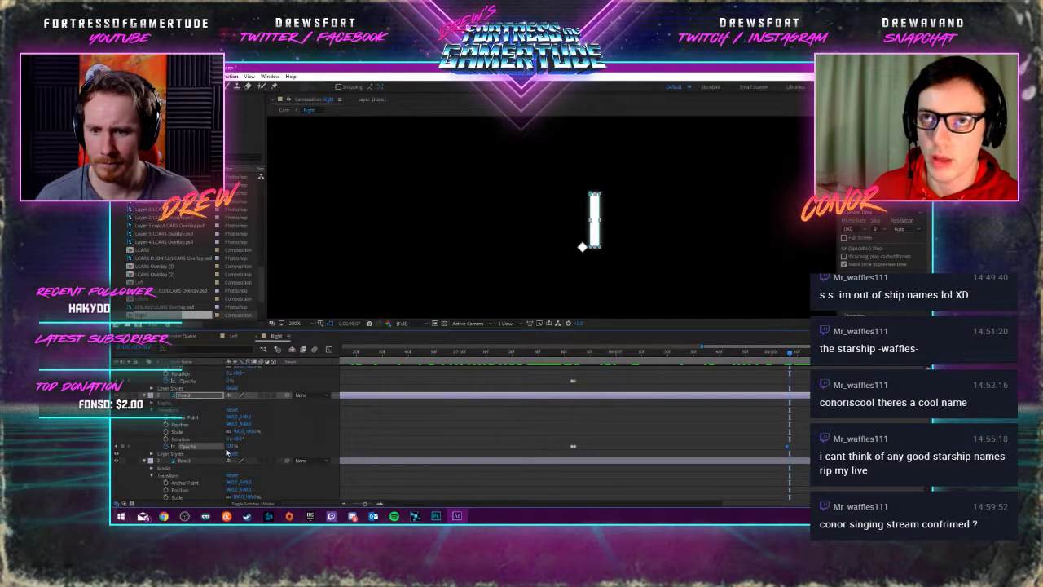
pyautogui.moveTo(231, 446); pyautogui.dragTo(196, 447)
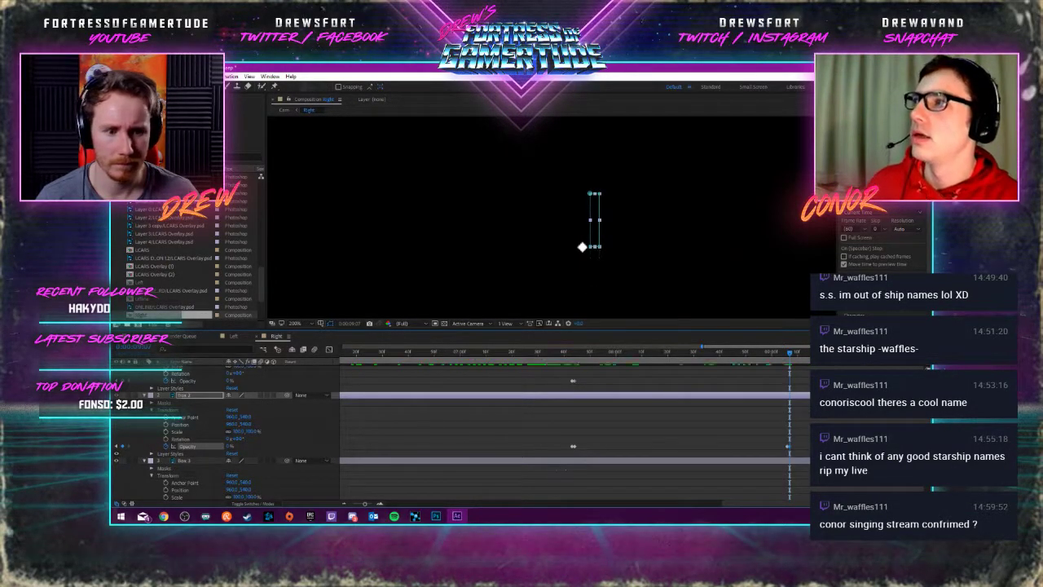
pyautogui.scroll(-2, 122, 484)
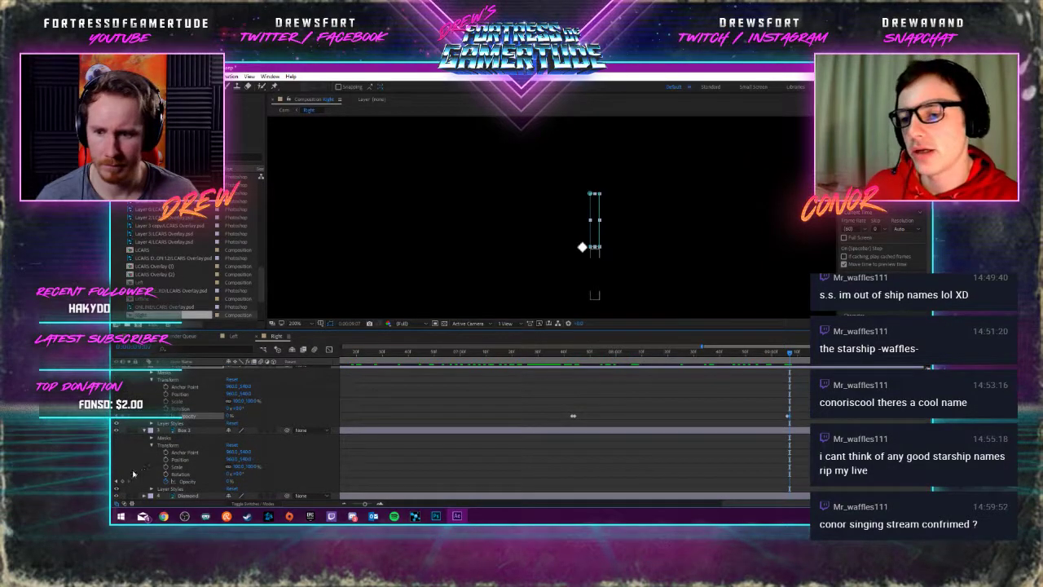
pyautogui.click(122, 483)
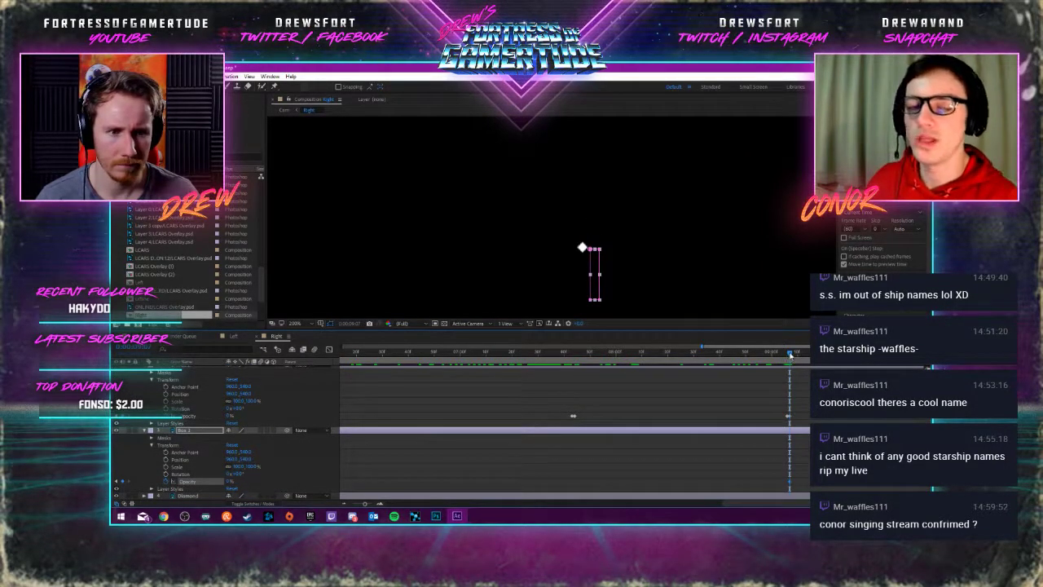
pyautogui.moveTo(790, 356); pyautogui.dragTo(786, 356)
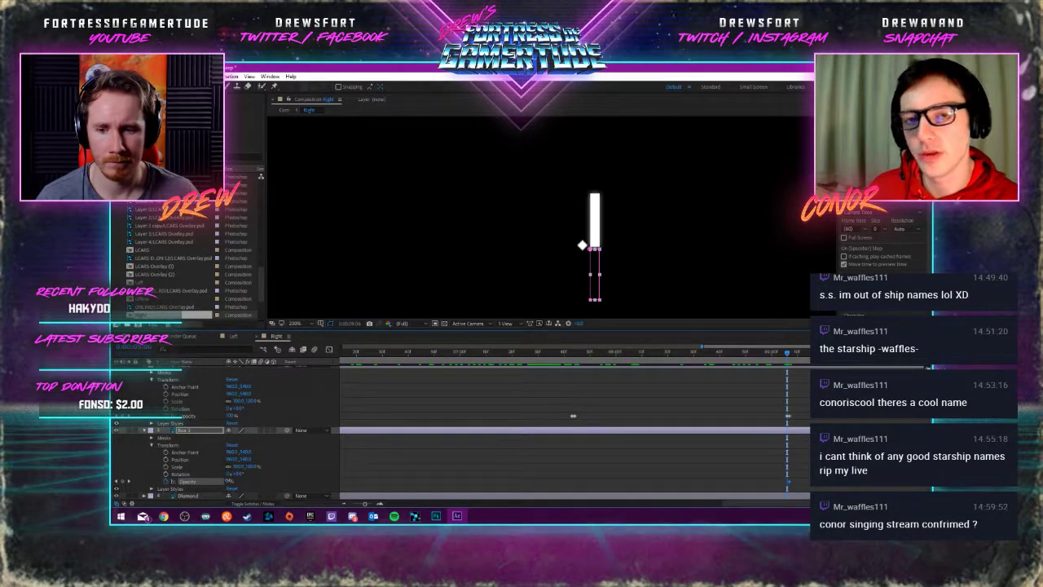
# Set Box 3's Opacity to 100% on the next frame, then lower it to 0% and preview
pyautogui.click(233, 480)
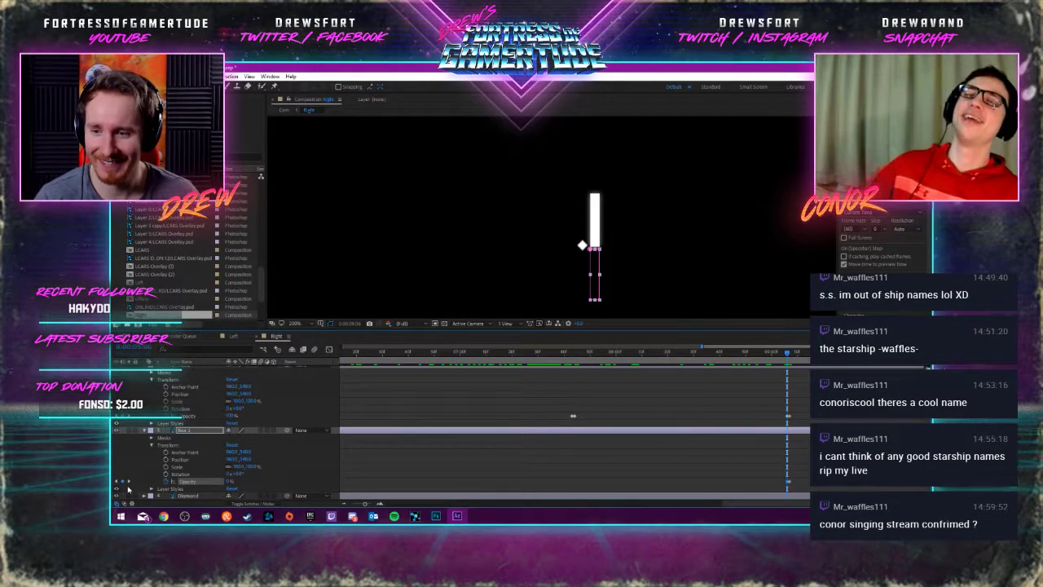
pyautogui.press('pagedown')
pyautogui.write('100')
pyautogui.press('Return')
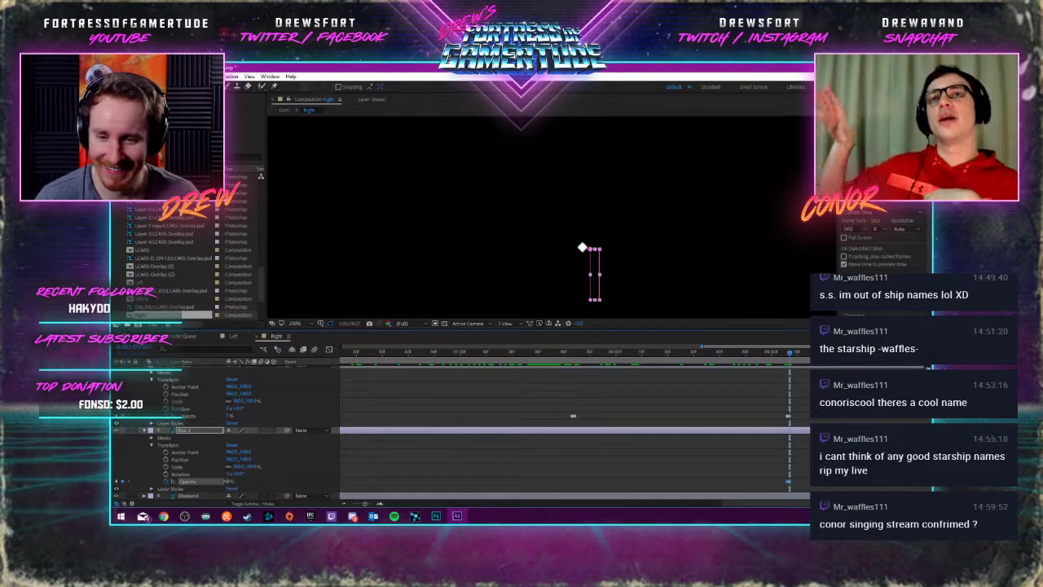
pyautogui.press('space')
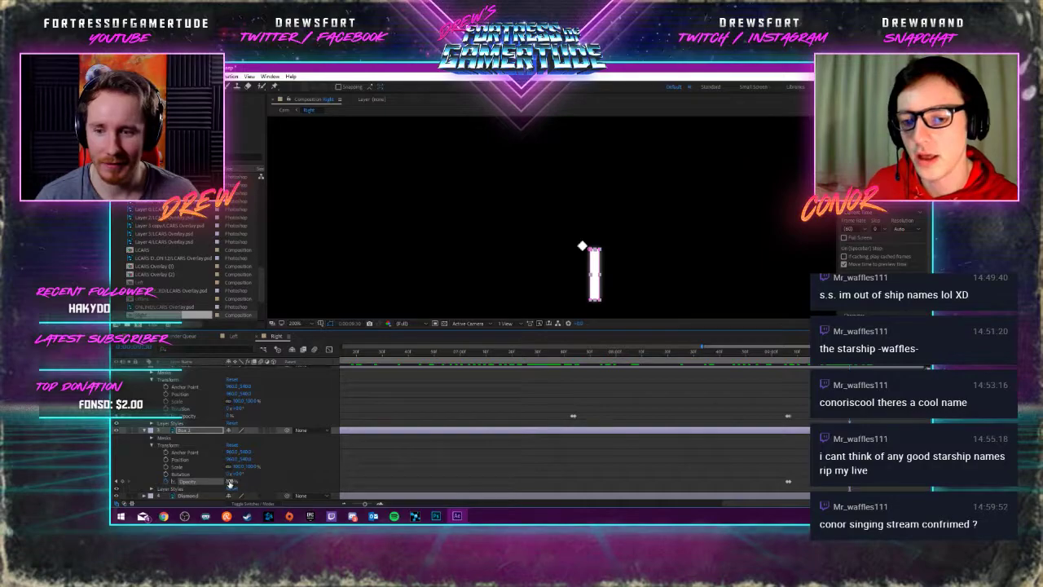
pyautogui.moveTo(233, 481); pyautogui.dragTo(196, 482)
pyautogui.press('space')
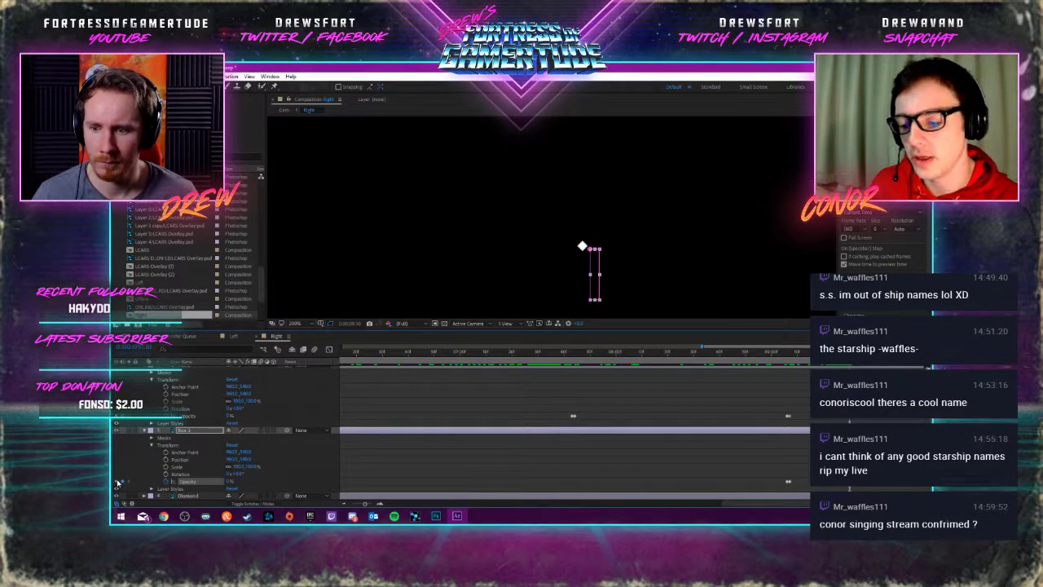
# Raise the top layer's opacity to 100%, then step back two frames
pyautogui.click(129, 481)
pyautogui.click(129, 482)
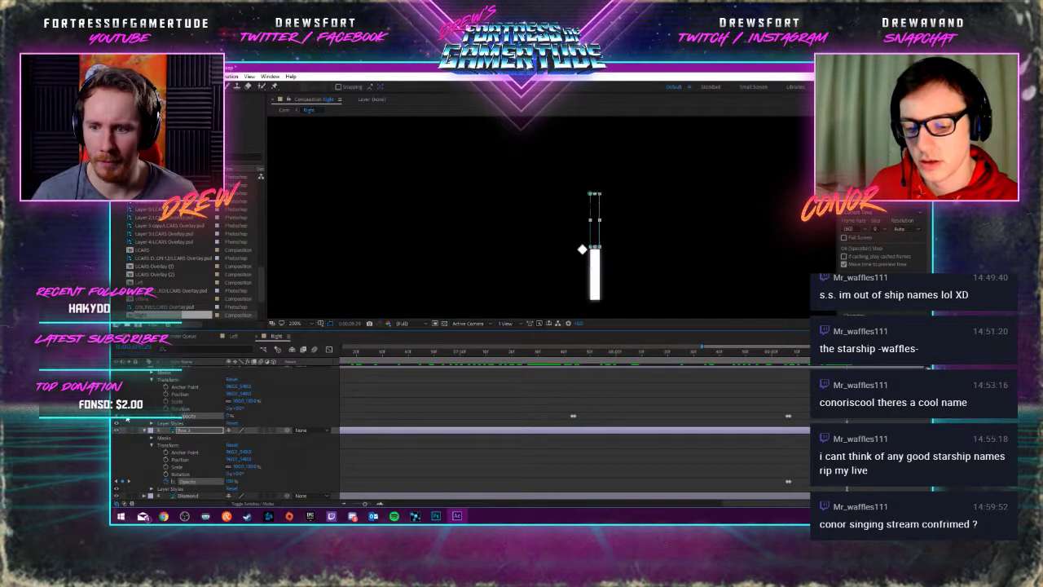
pyautogui.click(131, 483)
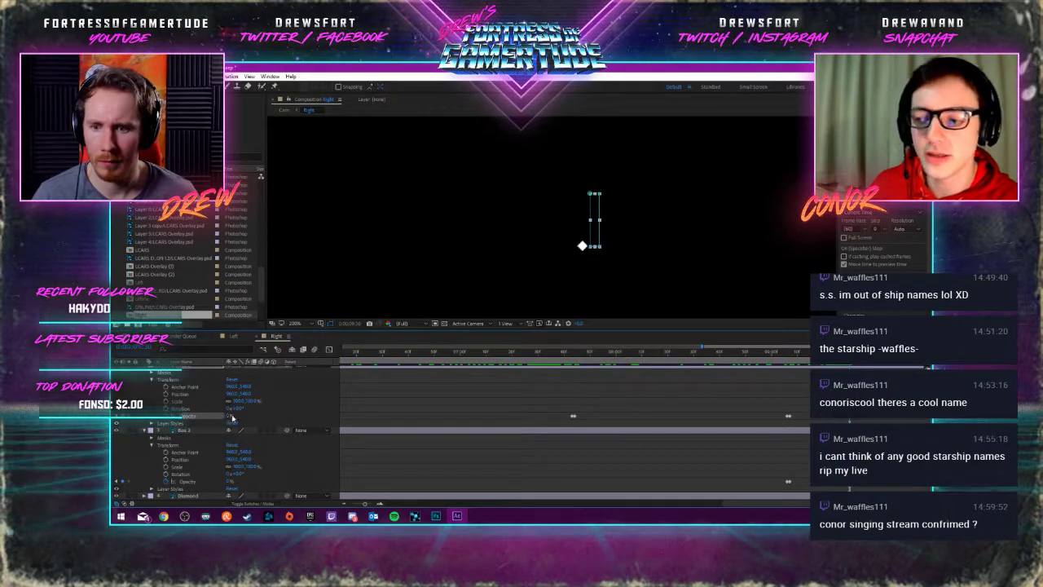
pyautogui.moveTo(231, 416); pyautogui.dragTo(235, 415)
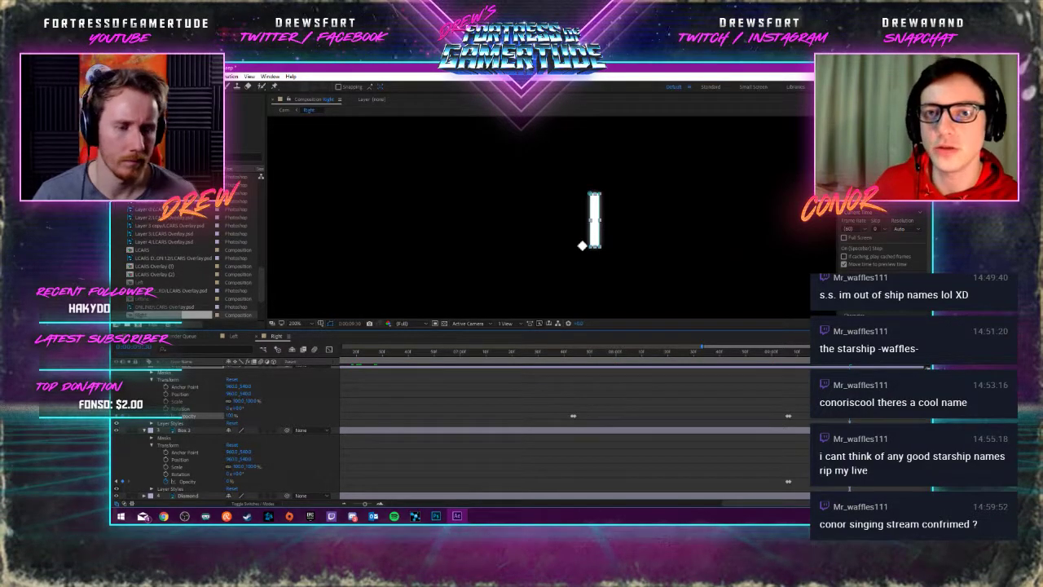
pyautogui.press('pageup')
pyautogui.press('pageup')
pyautogui.press('pageup')
pyautogui.press('pageup')
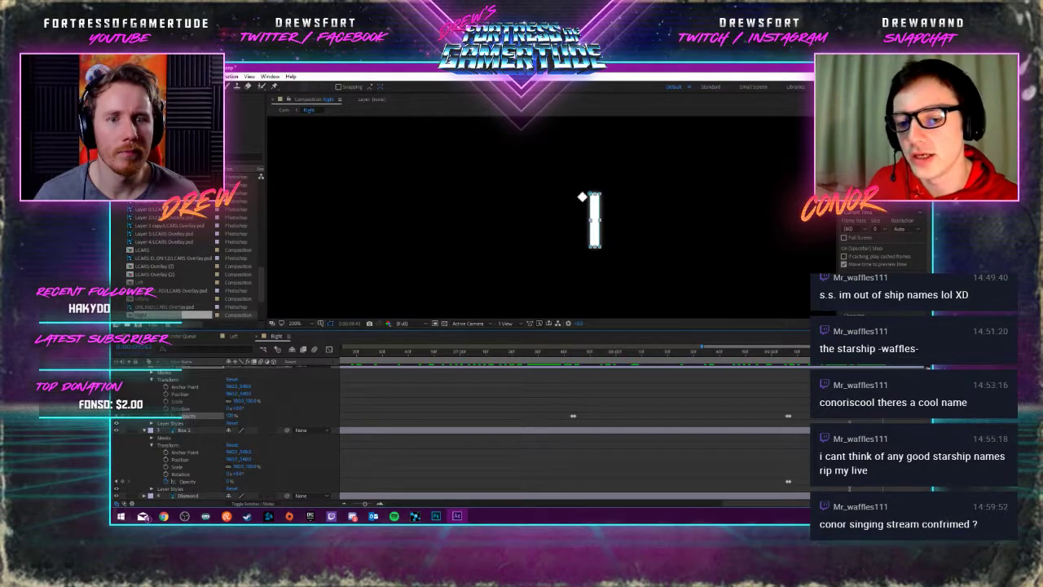
pyautogui.press('pageup')
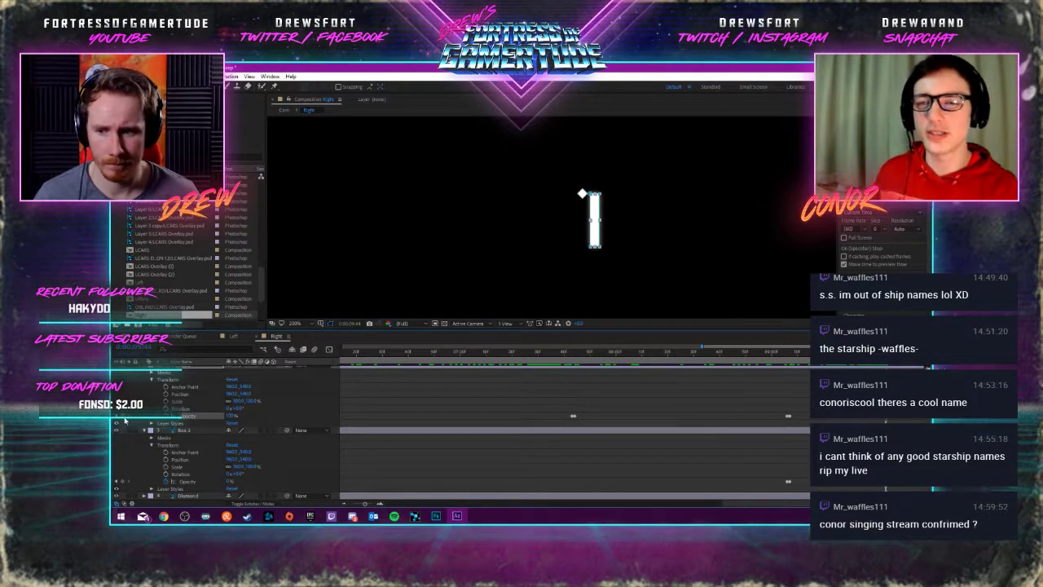
# Try fading the white box to 0%, undo it, and add an opacity keyframe at this frame
pyautogui.scroll(-1, 122, 442)
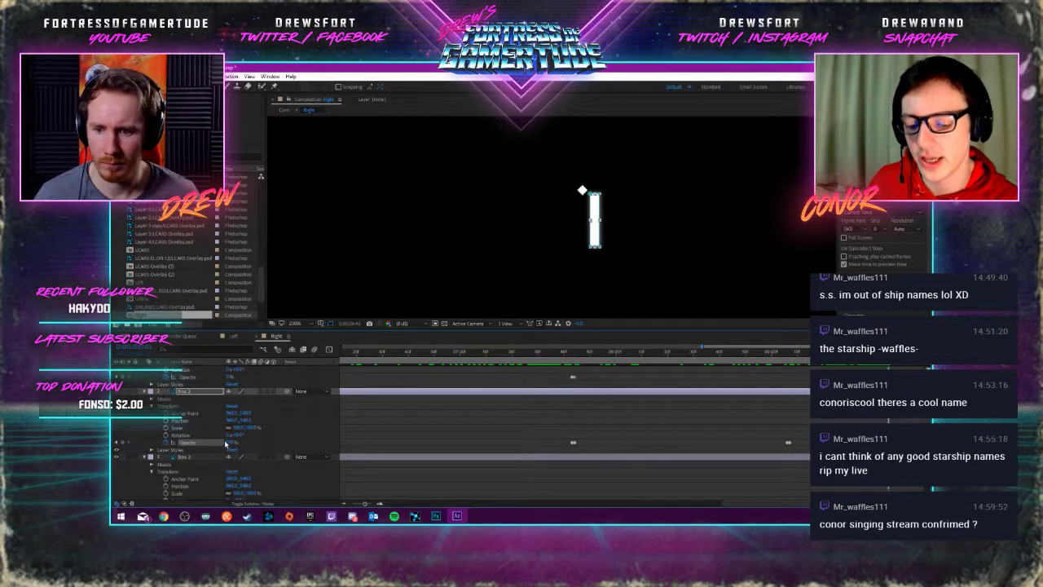
pyautogui.moveTo(229, 442); pyautogui.dragTo(195, 442)
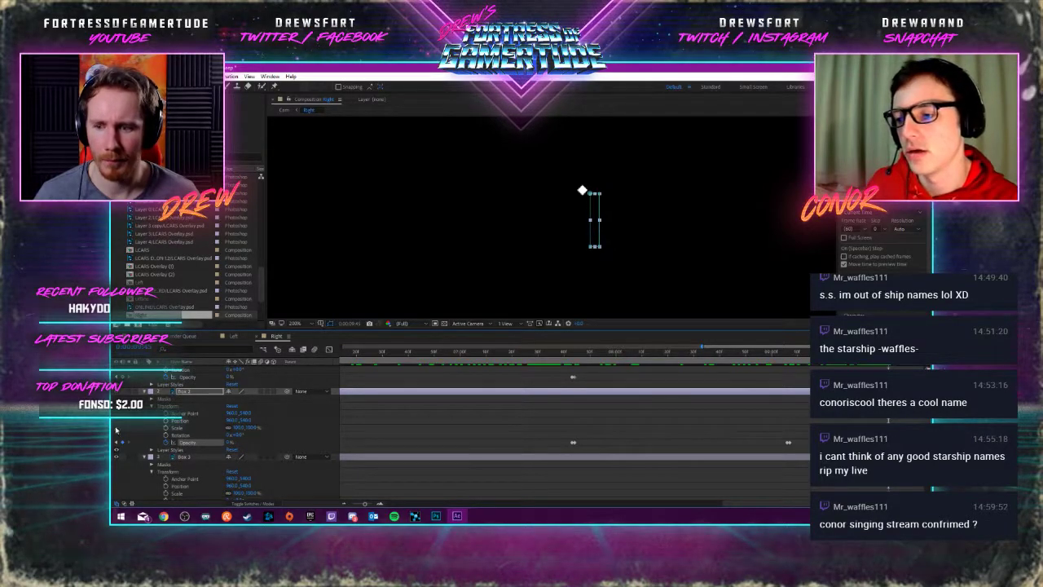
pyautogui.hotkey('ctrl', 'z')
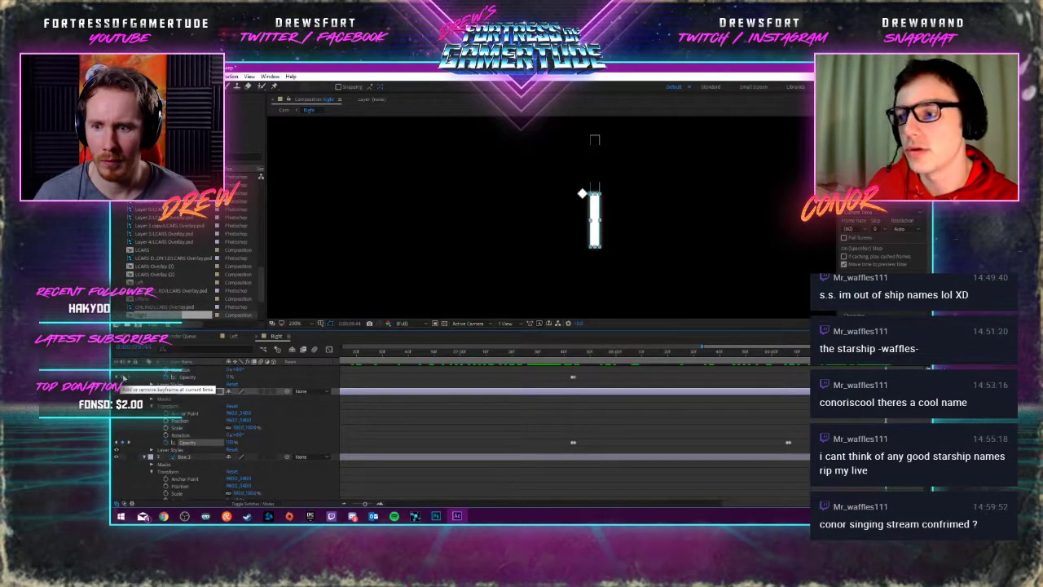
pyautogui.click(122, 379)
pyautogui.hotkey('ctrl', 'shift', 'z')
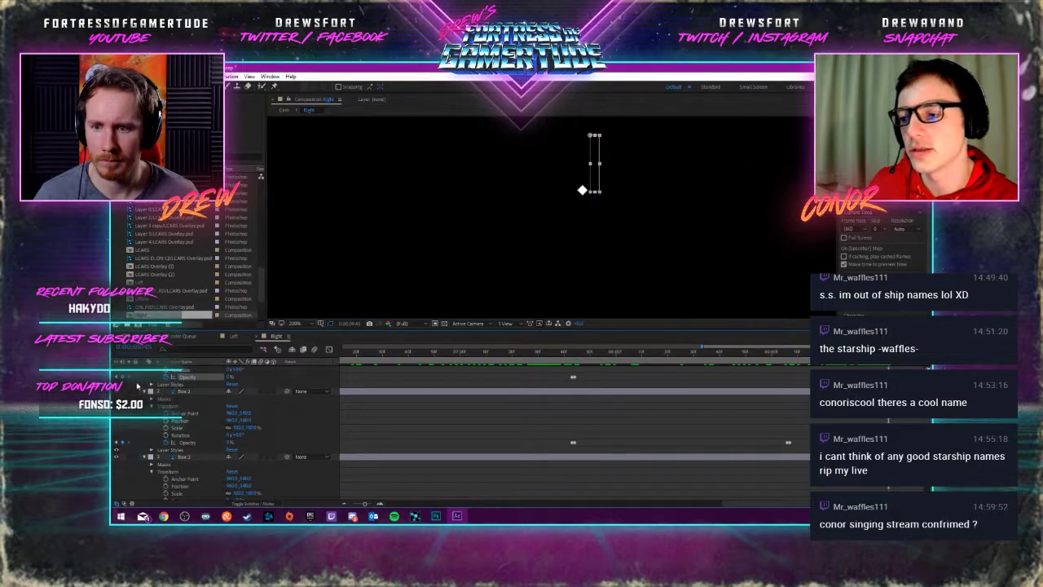
# Enter 100% as the upper layer's Opacity and adjust the timeline view to the keyframes
pyautogui.click(231, 378)
pyautogui.write('100')
pyautogui.press('Return')
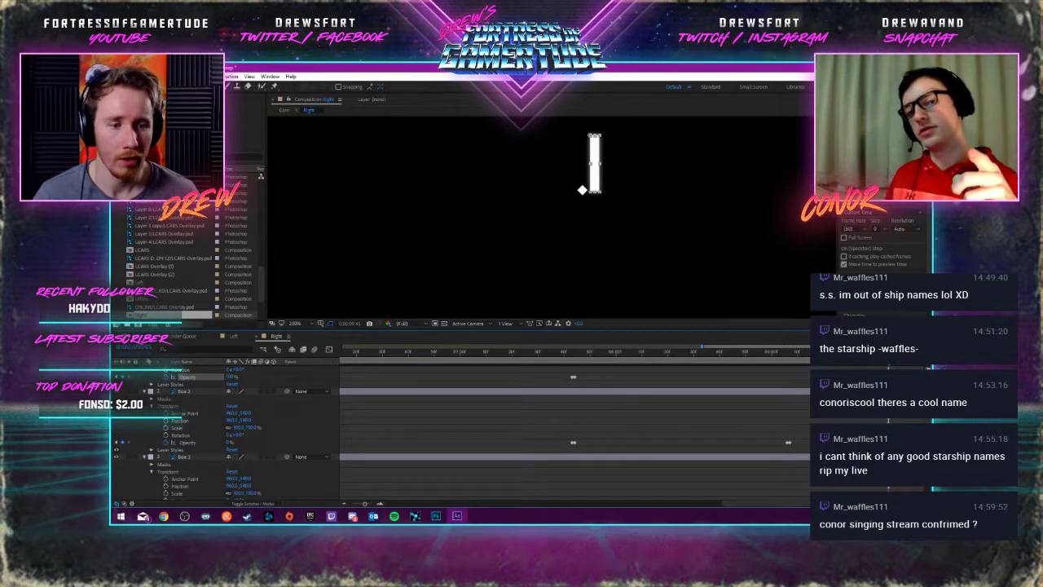
pyautogui.moveTo(758, 507); pyautogui.dragTo(776, 503)
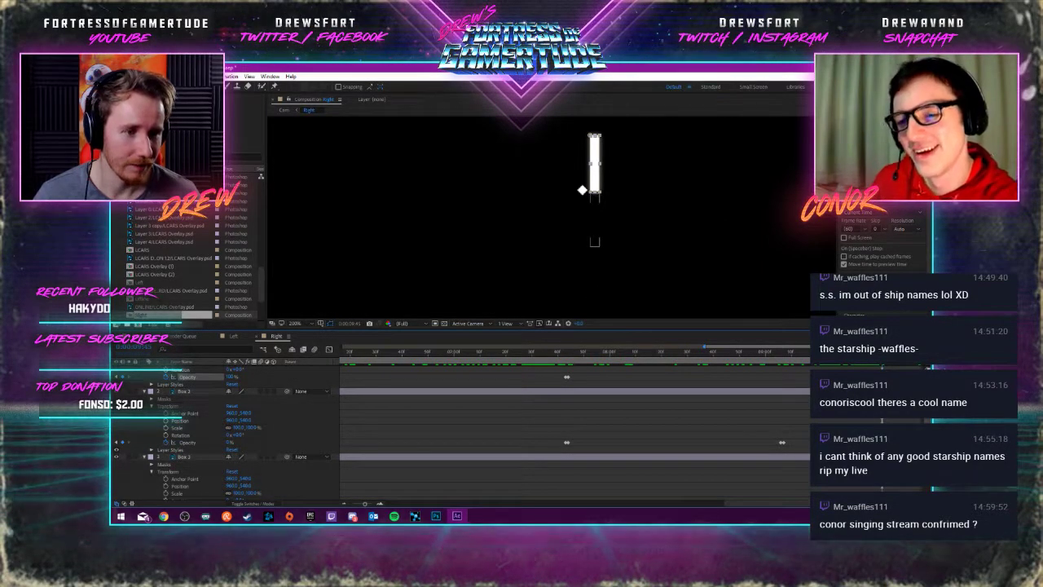
pyautogui.scroll(1, 776, 489)
pyautogui.scroll(2, 570, 432)
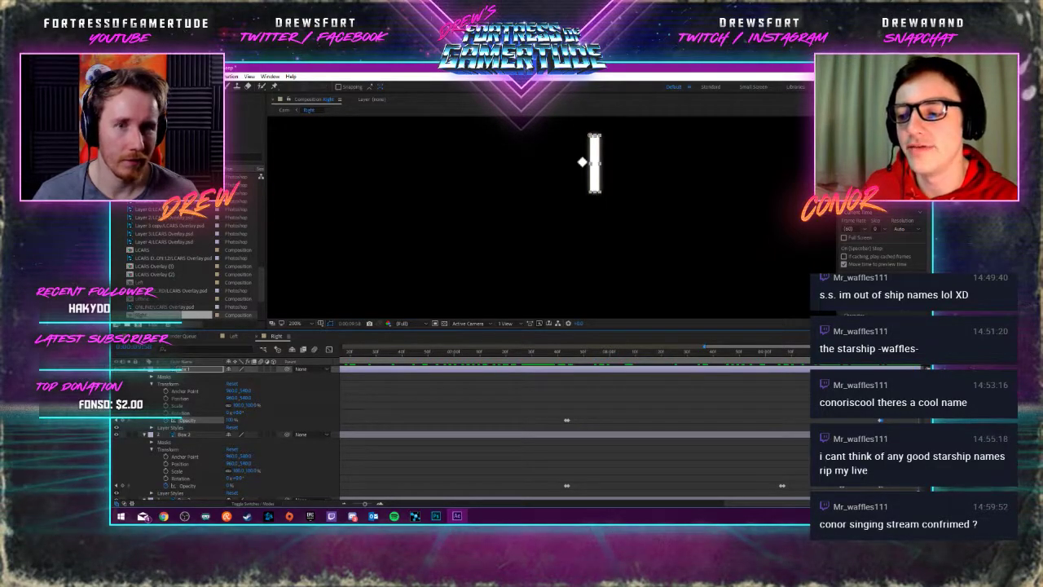
pyautogui.moveTo(582, 162); pyautogui.dragTo(582, 257)
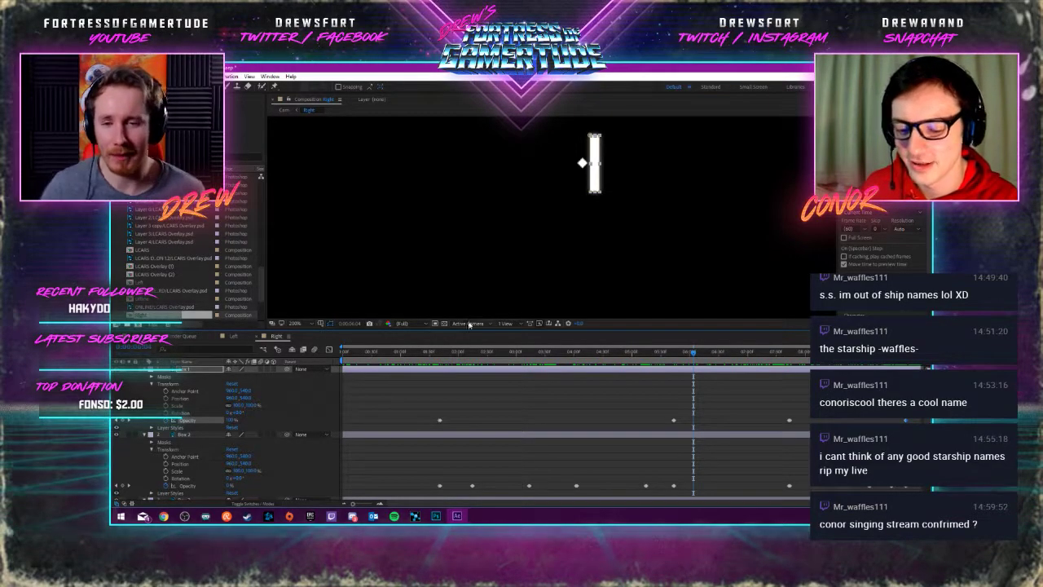
# Rewind the Right comp to 0:00:00:00 and switch to its parent Cam comp
pyautogui.moveTo(355, 353); pyautogui.dragTo(329, 350)
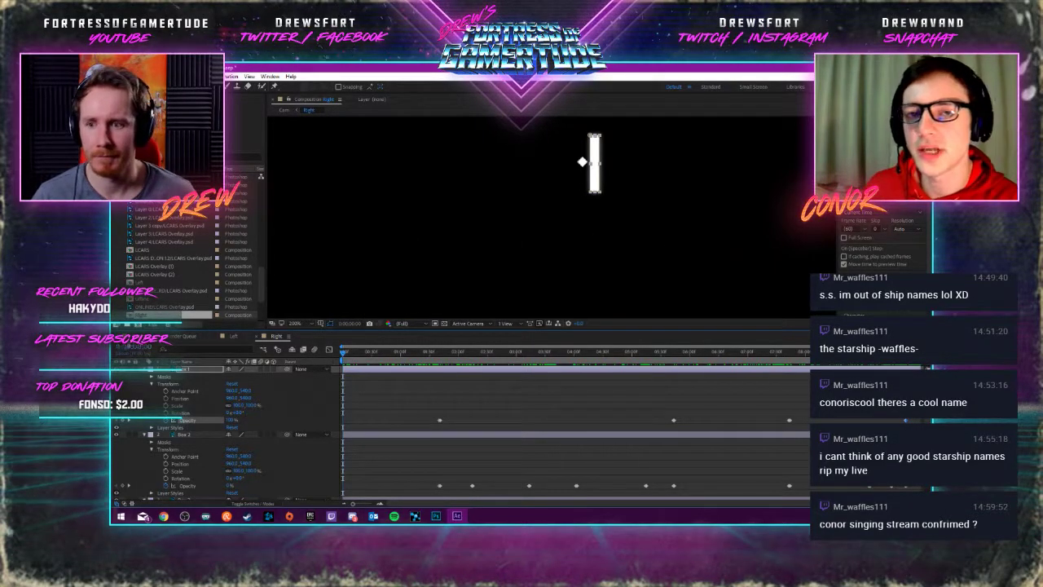
pyautogui.hotkey('shift', 'Escape')
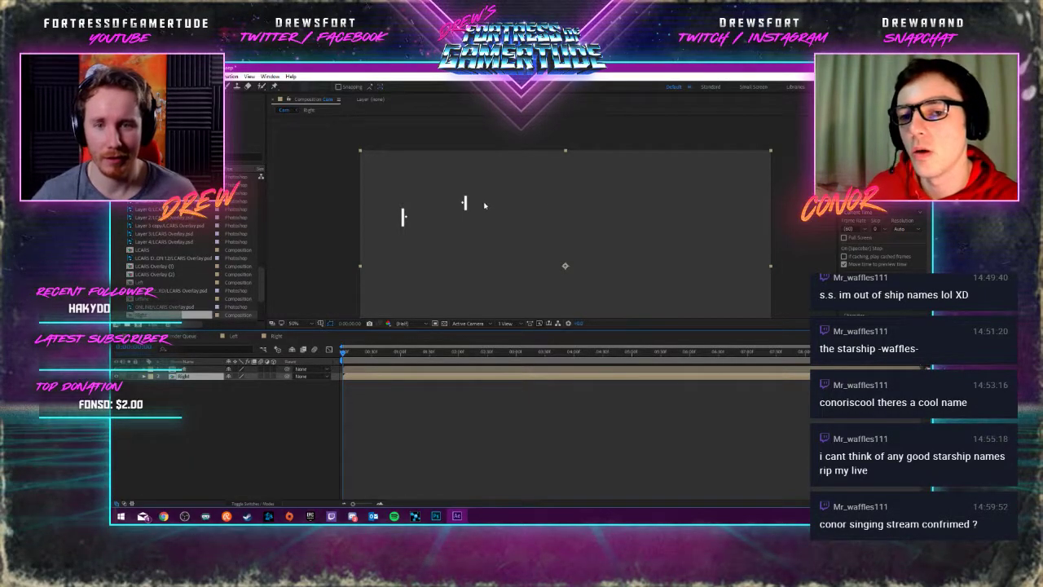
# Pan the Cam comp view and play, then stop, a preview of the overlay animation
pyautogui.moveTo(484, 206); pyautogui.dragTo(562, 207)
pyautogui.press('space')
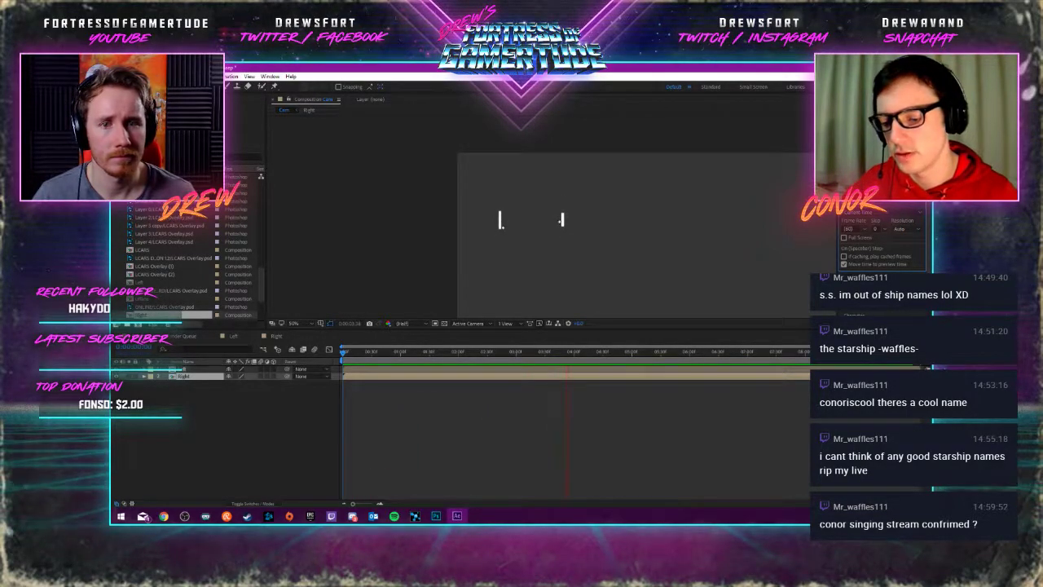
pyautogui.press('space')
pyautogui.hotkey('alt', 'f')
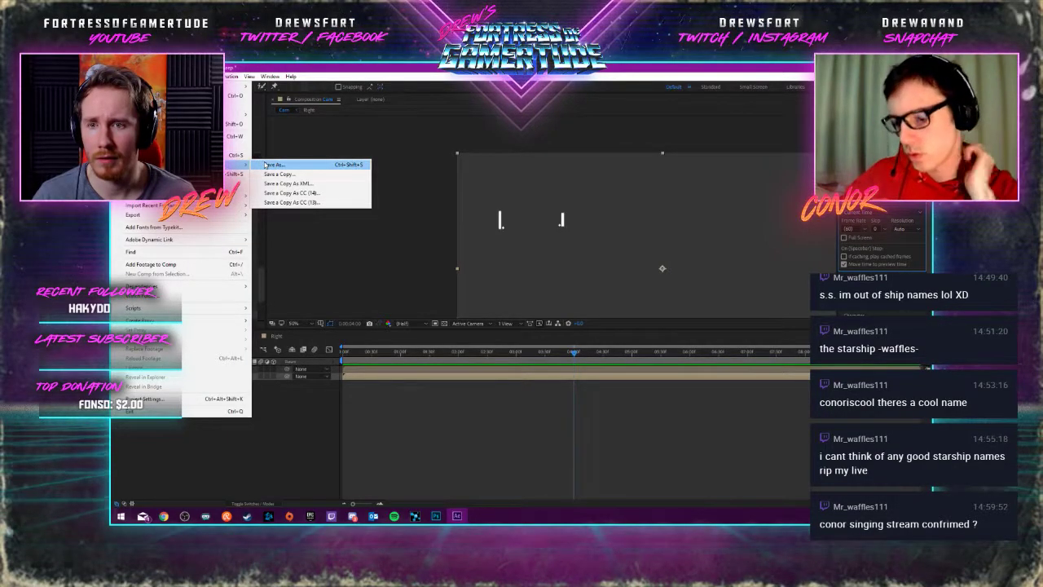
# Save the project as Cam Animation in the Dropbox\A Brit in Japan folder
pyautogui.click(263, 162)
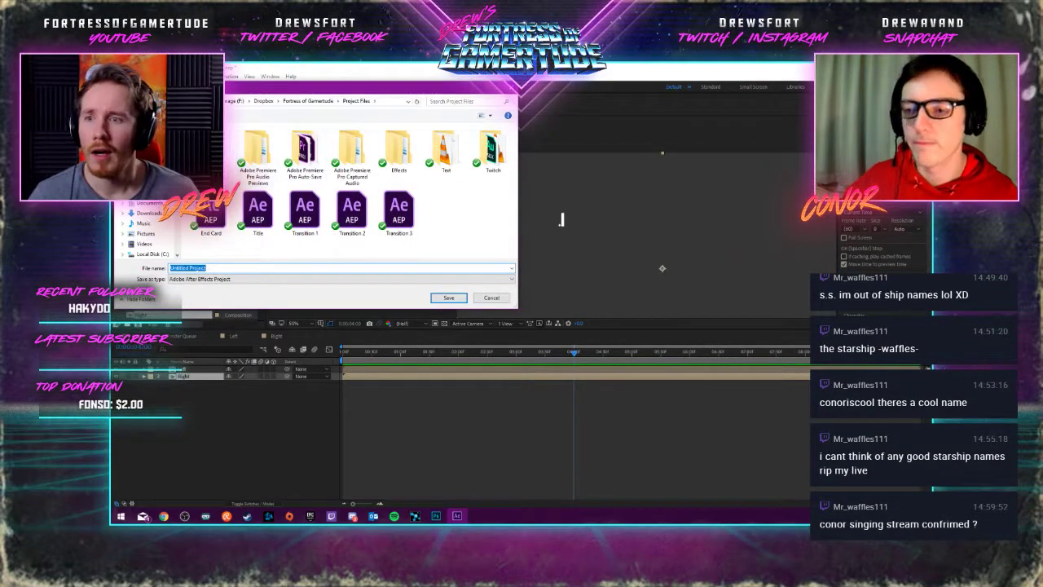
pyautogui.hotkey('alt', 'Up')
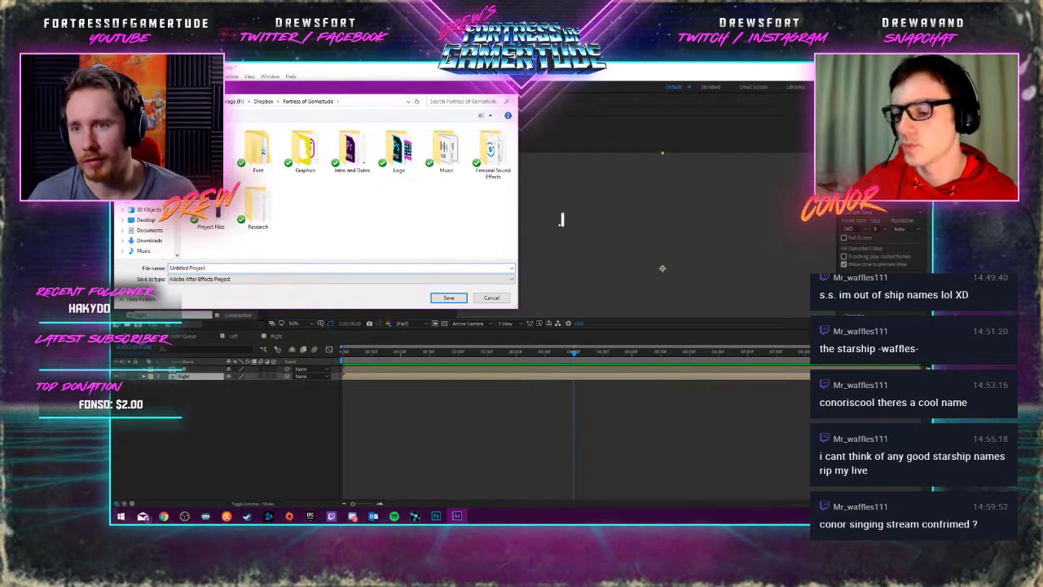
pyautogui.hotkey('alt', 'Up')
pyautogui.write('a')
pyautogui.press('Return')
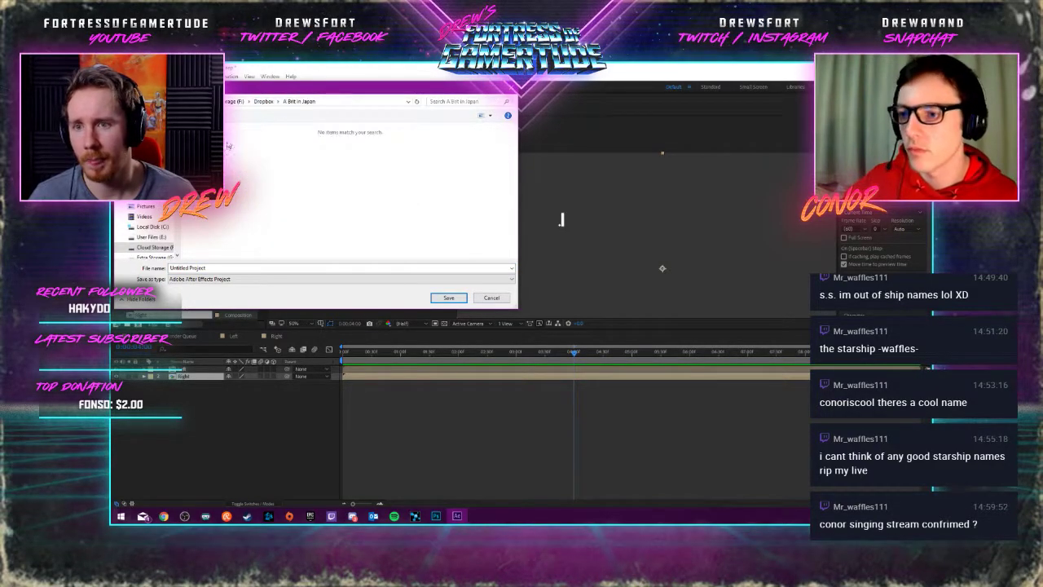
pyautogui.press('Return')
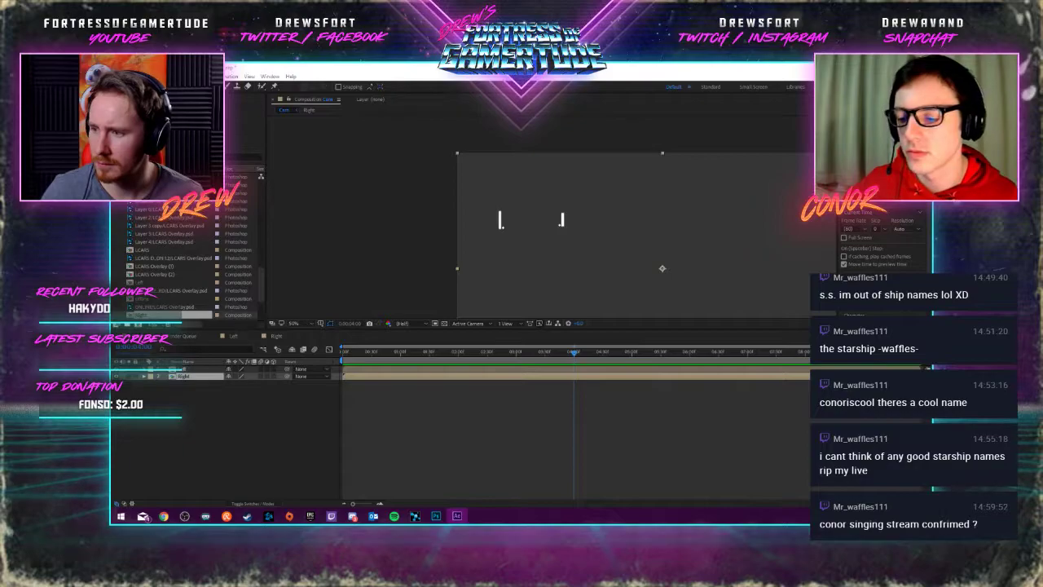
pyautogui.hotkey('ctrl', 's')
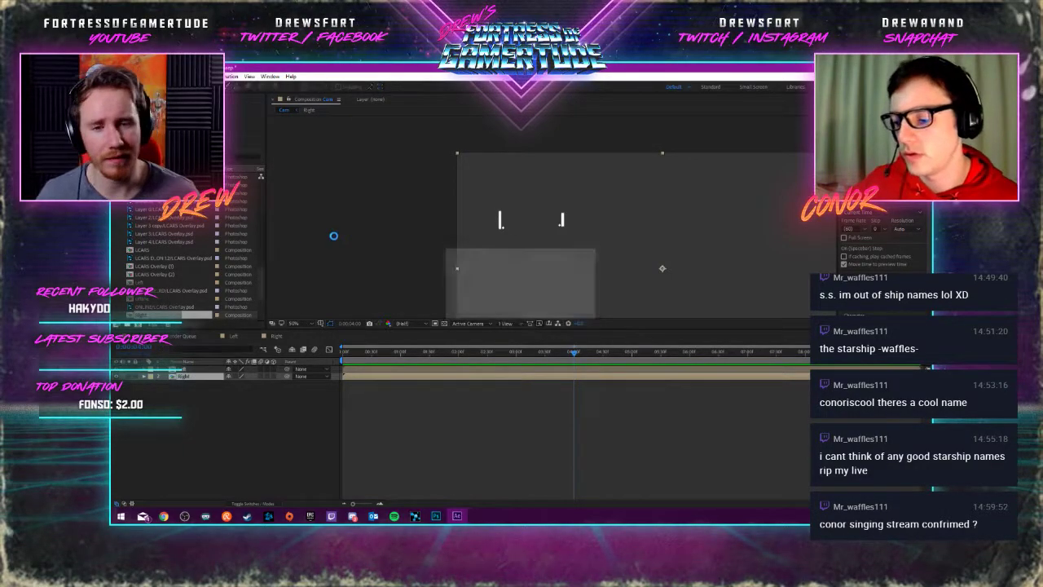
# Add the Cam comp to the Render Queue and open its Lossless output module settings
pyautogui.click(120, 76)
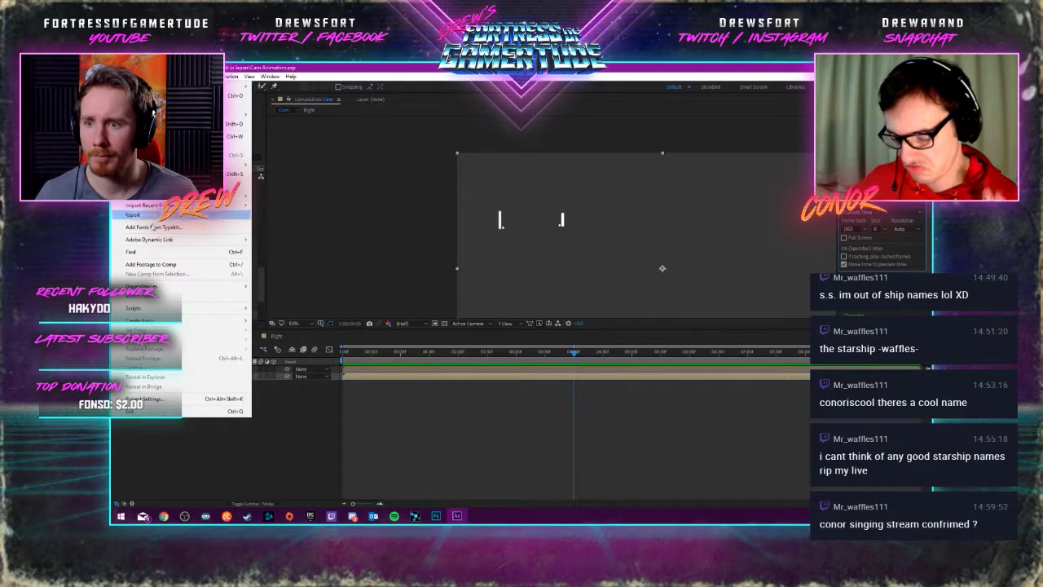
pyautogui.moveTo(157, 215)
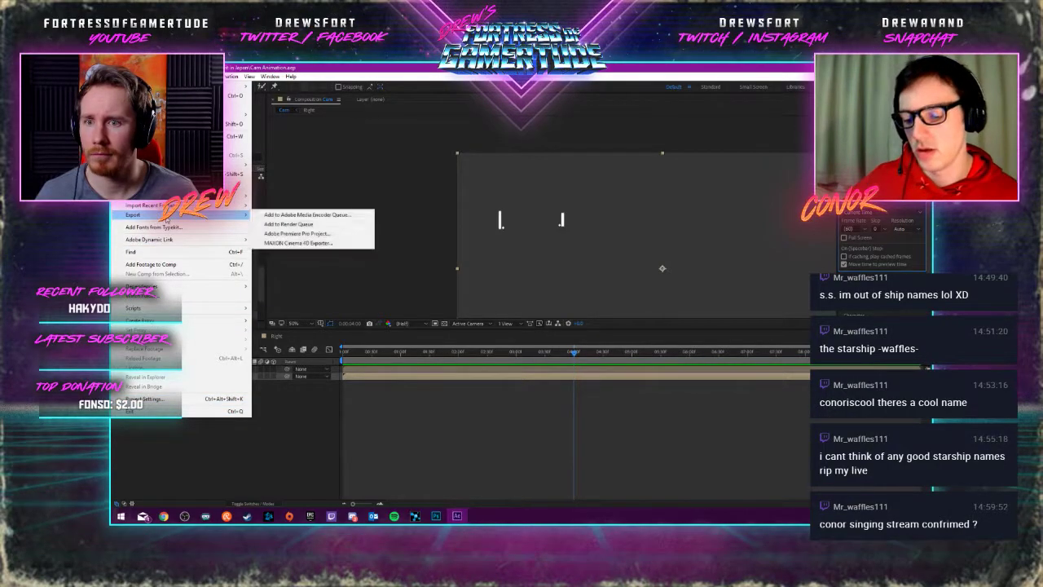
pyautogui.click(287, 223)
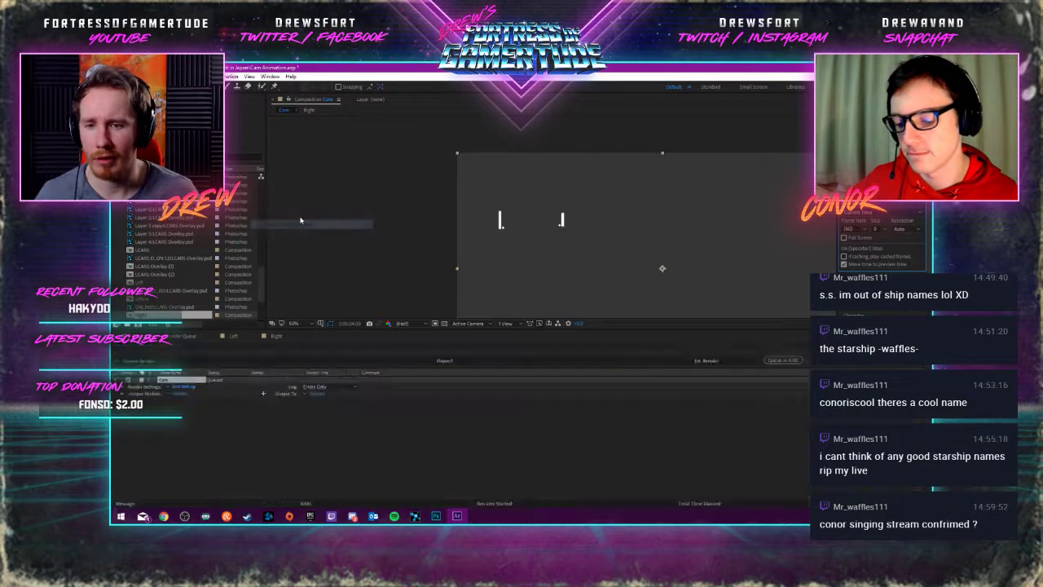
pyautogui.click(180, 394)
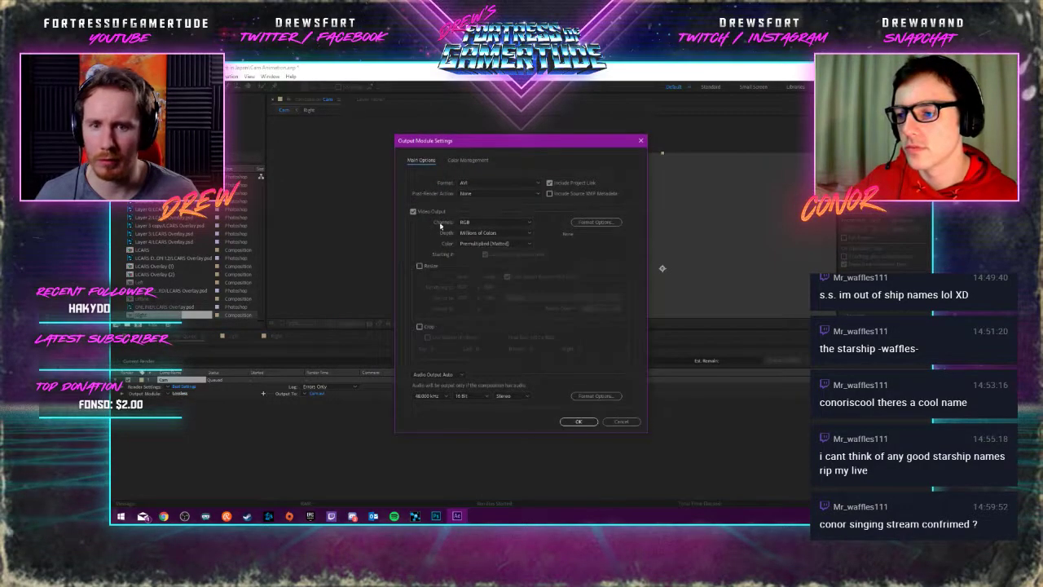
# Set the output module to QuickTime, audio off, RGB + Alpha, Millions of Colors+, Straight (Unmatted)
pyautogui.click(493, 183)
pyautogui.click(484, 278)
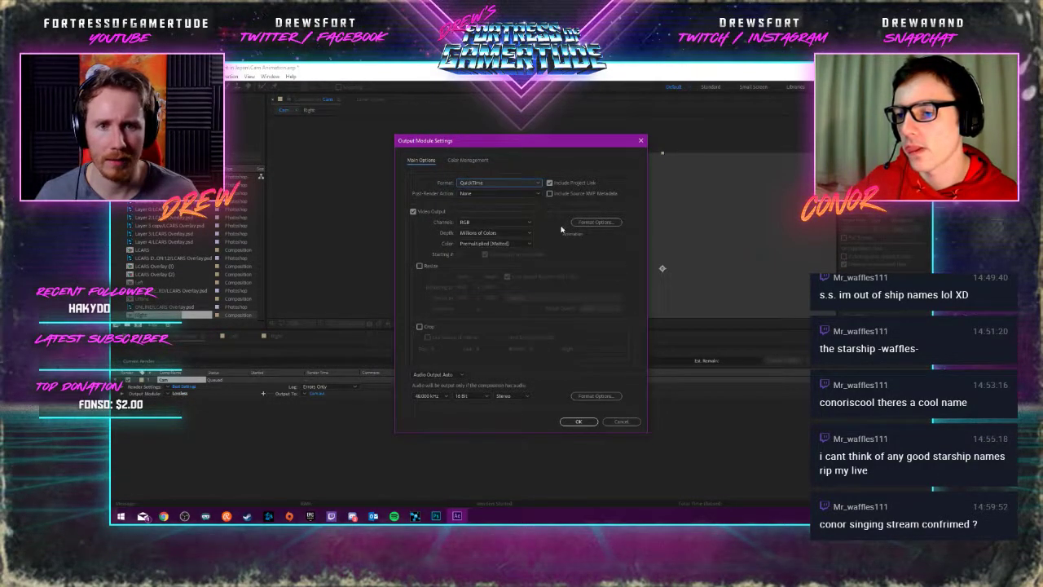
pyautogui.click(436, 374)
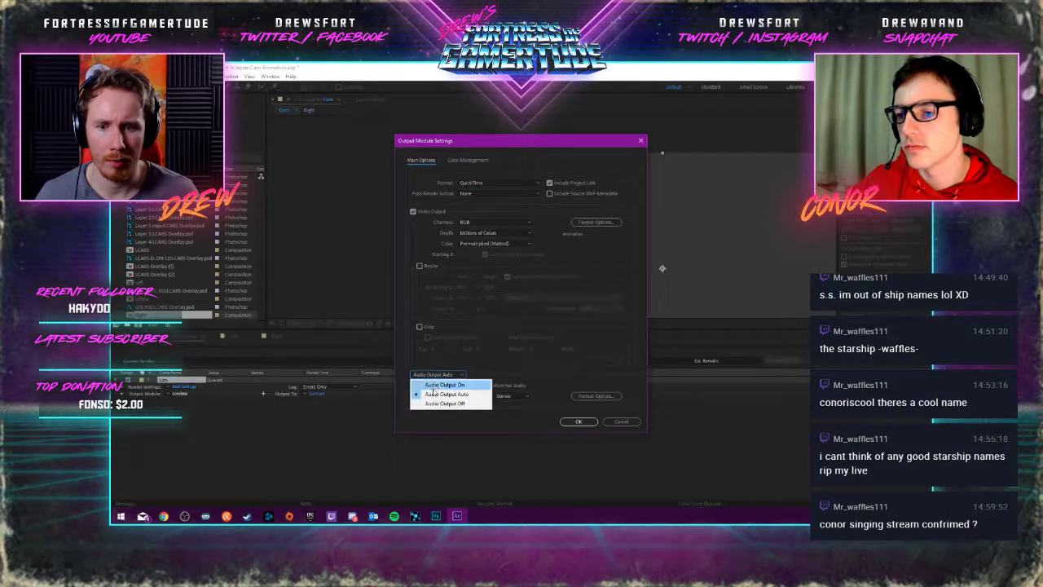
pyautogui.click(441, 406)
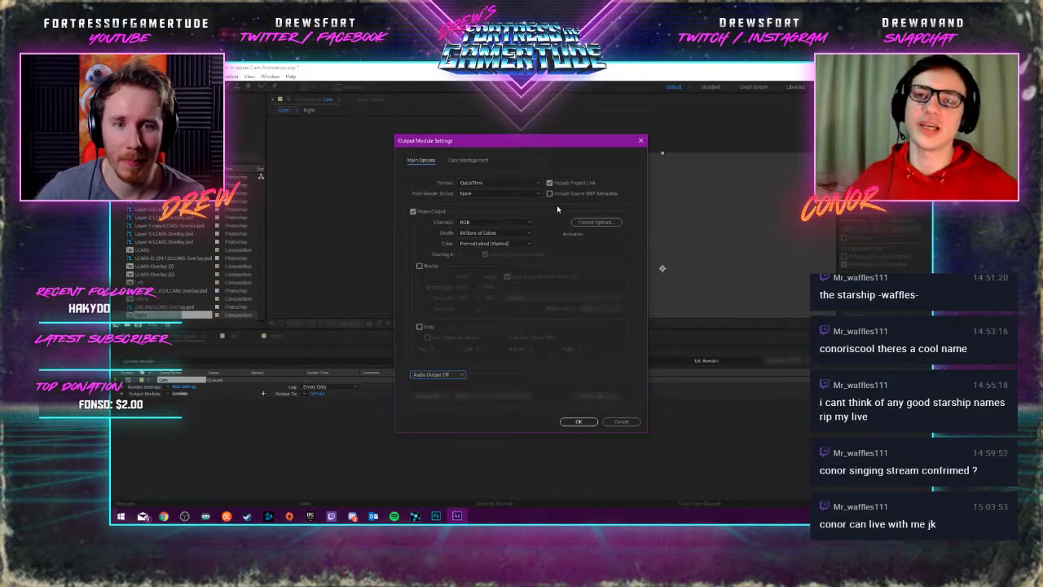
pyautogui.click(494, 222)
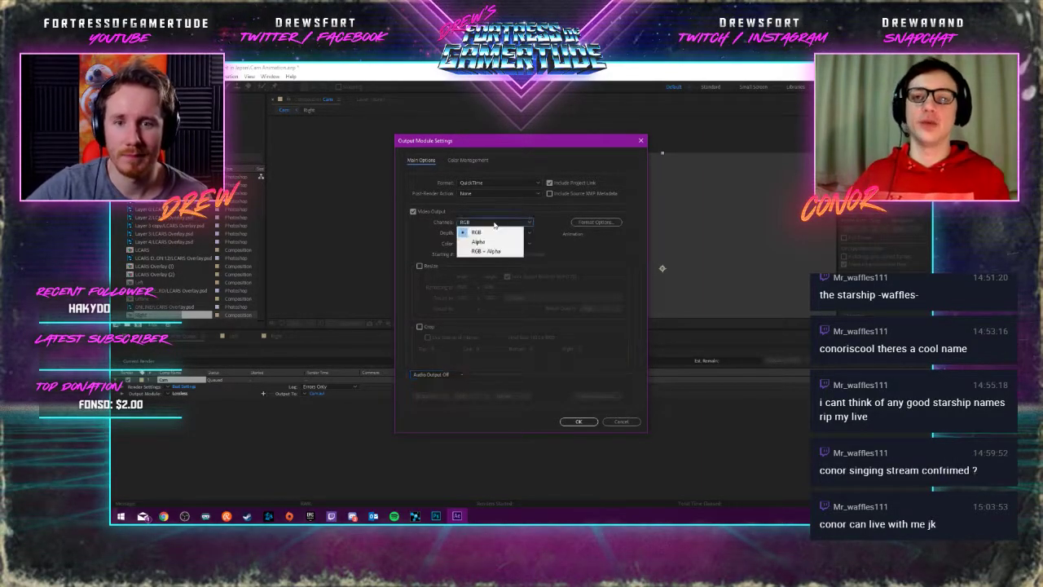
pyautogui.click(493, 255)
pyautogui.click(497, 233)
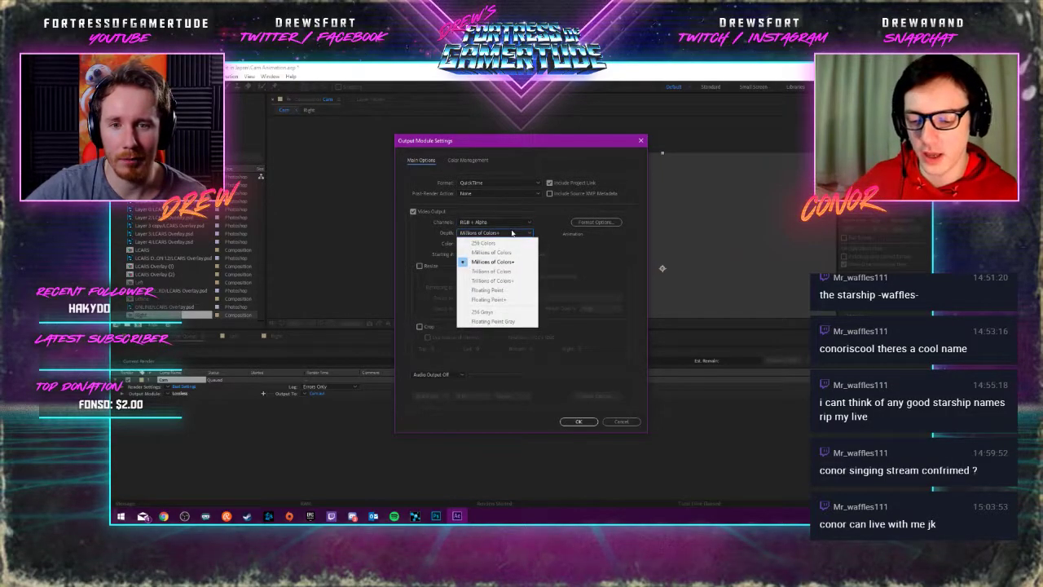
pyautogui.click(493, 262)
pyautogui.click(496, 243)
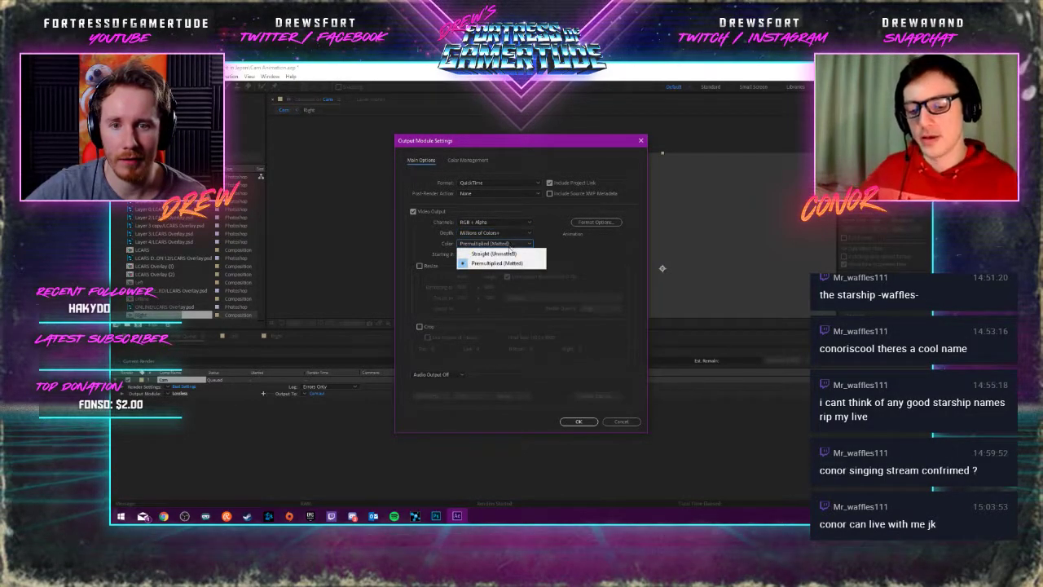
pyautogui.click(506, 254)
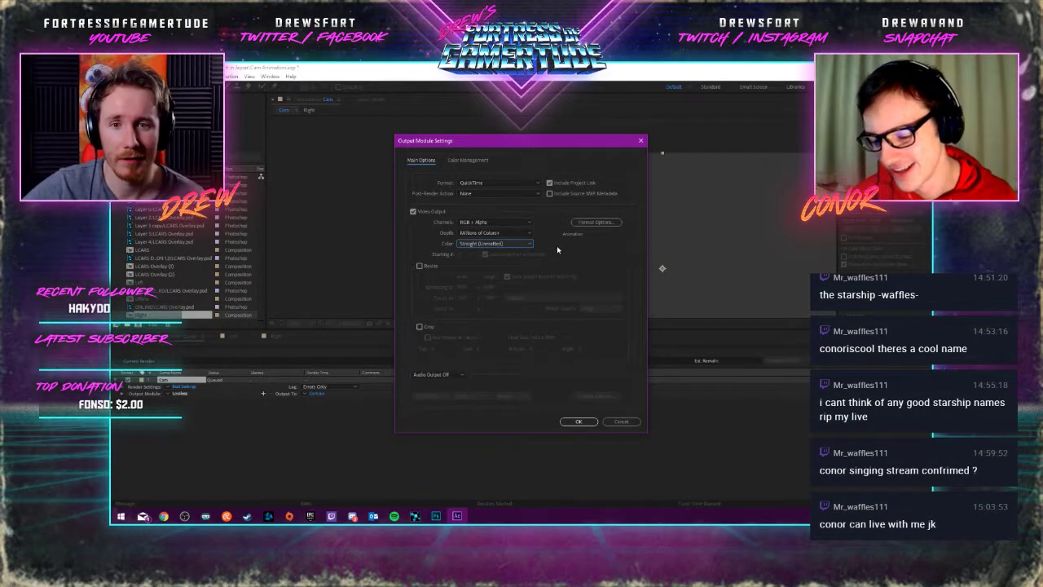
pyautogui.click(579, 422)
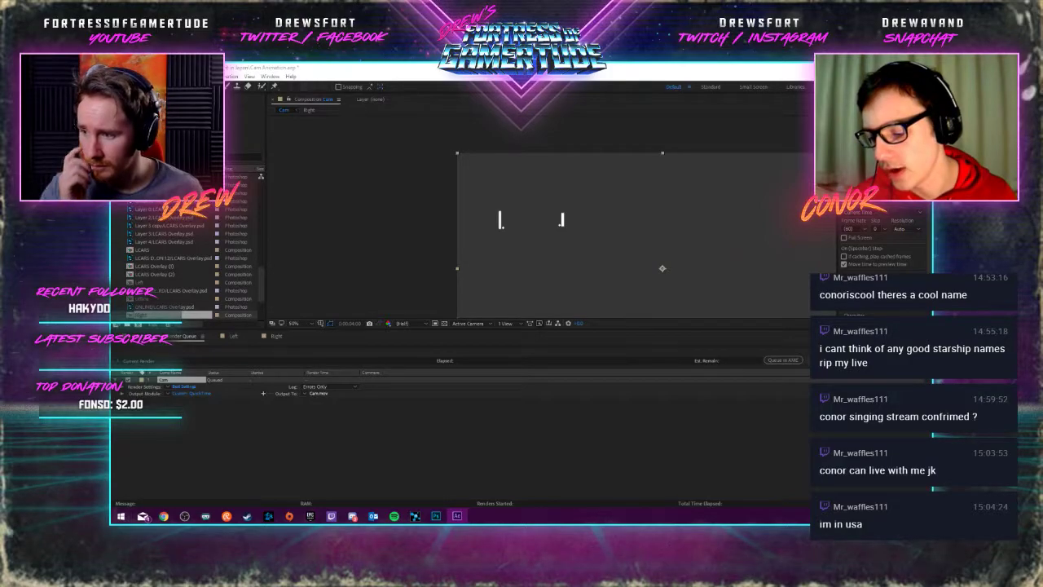
# Name the output file Cam Animation.mov and render the Cam comp
pyautogui.press('Return')
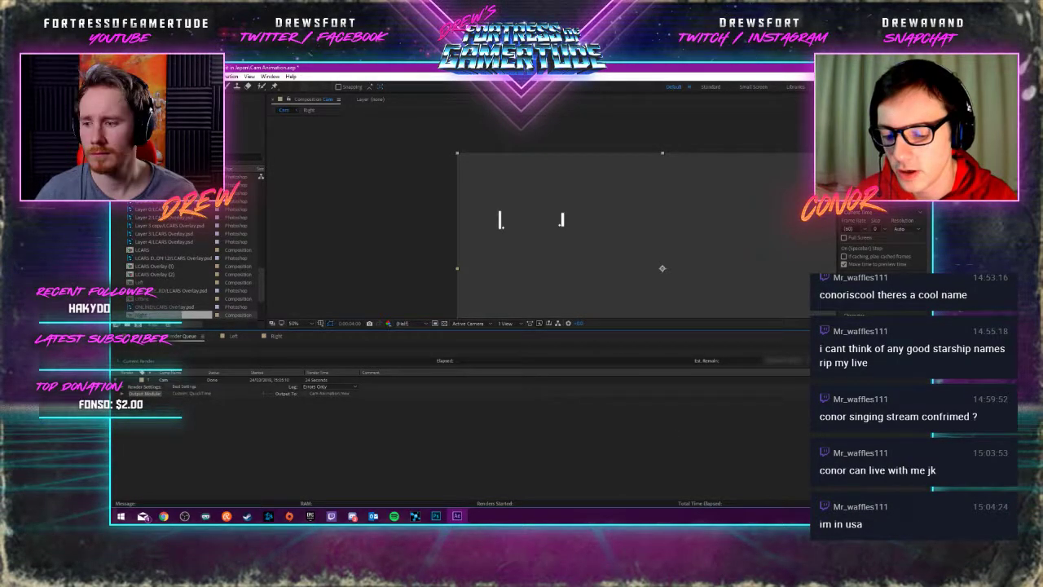
# Quit After Effects without saving further changes, leaving the Photoshop LCARS overlay in view
pyautogui.hotkey('ctrl', 'q')
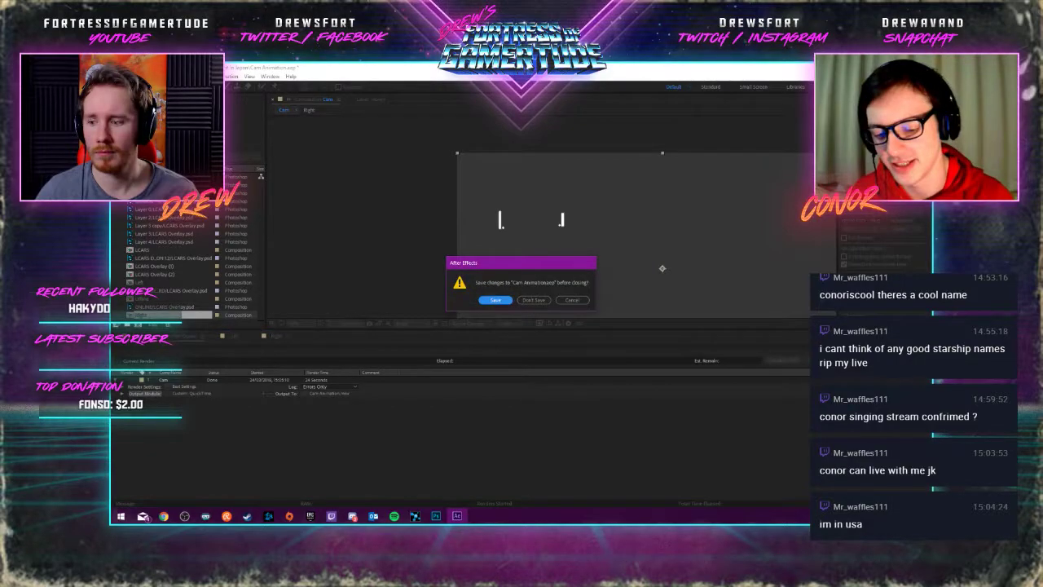
pyautogui.click(534, 300)
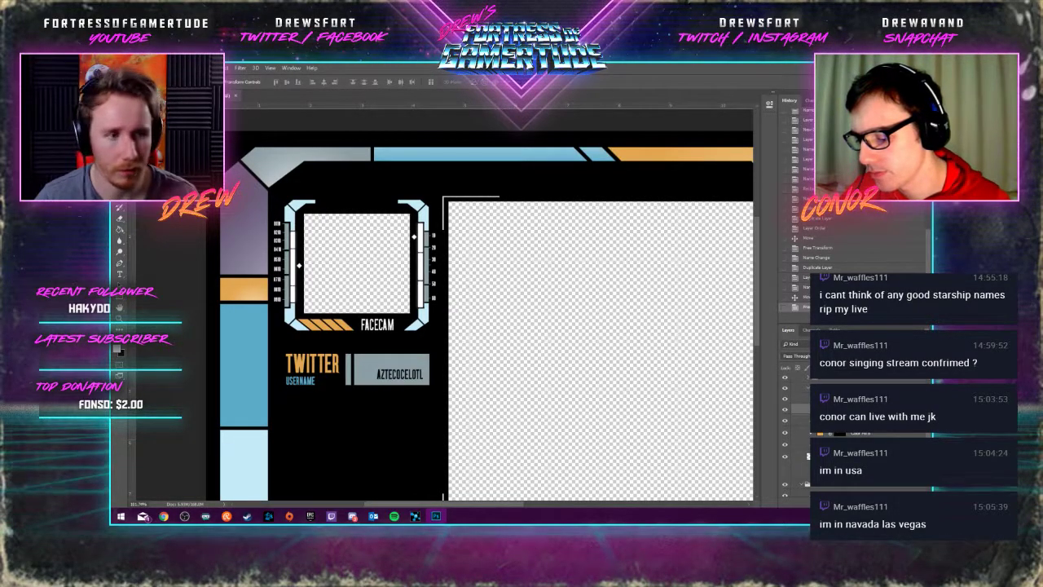
pyautogui.click(120, 516)
pyautogui.click(699, 300)
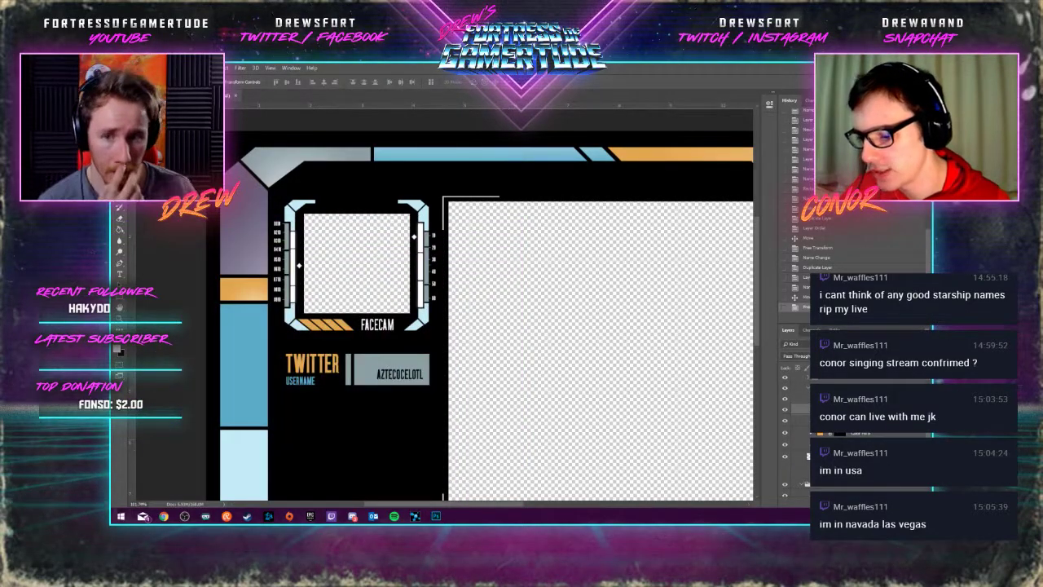
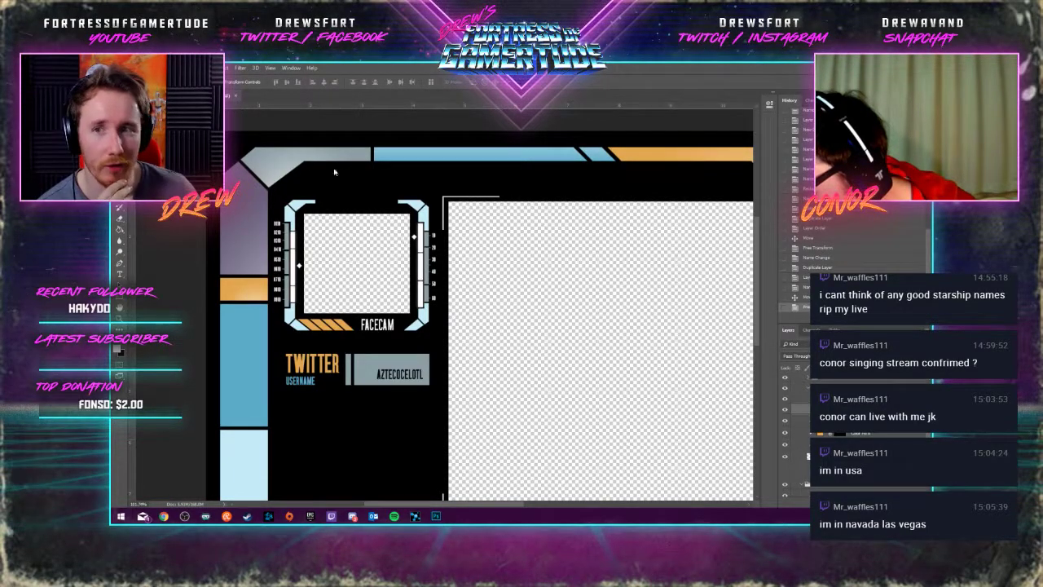
# Minimize Photoshop with Win+D to reveal the stream desktop wallpaper
pyautogui.press('super+d')
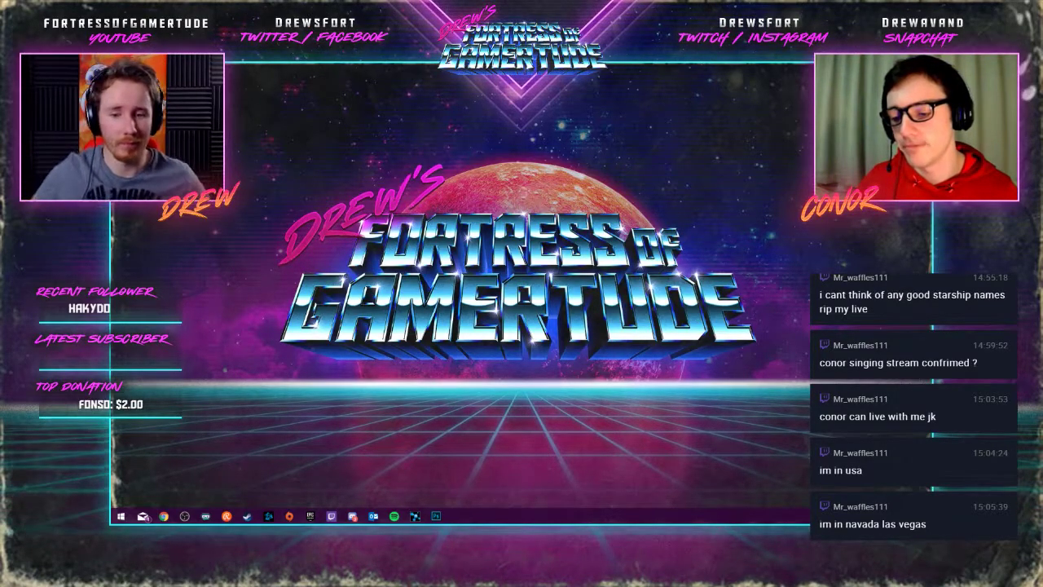
# Restore Photoshop from the taskbar and fit the whole LCARS overlay canvas in view
pyautogui.click(436, 516)
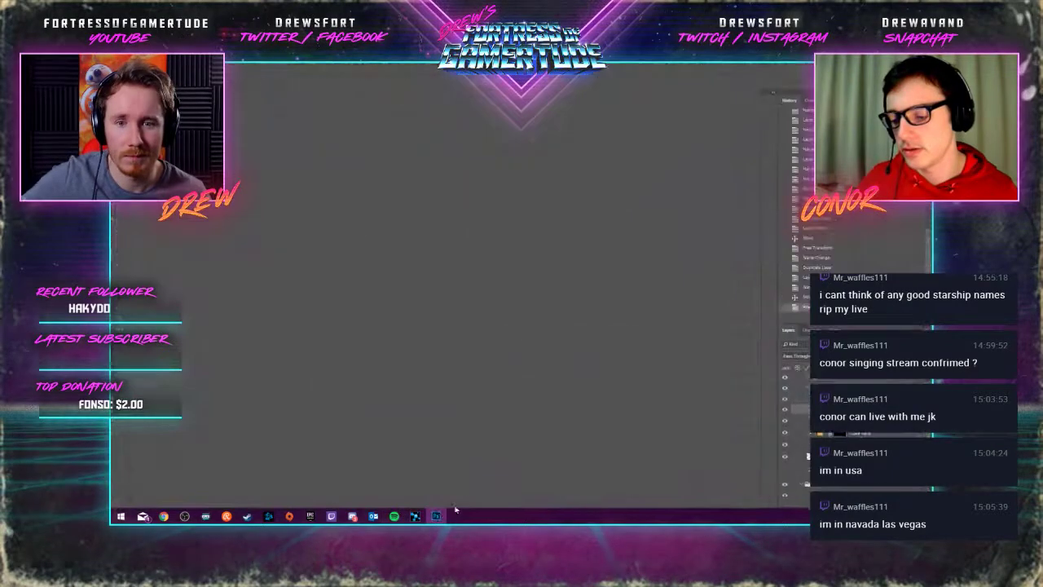
pyautogui.scroll(-1, 373, 317)
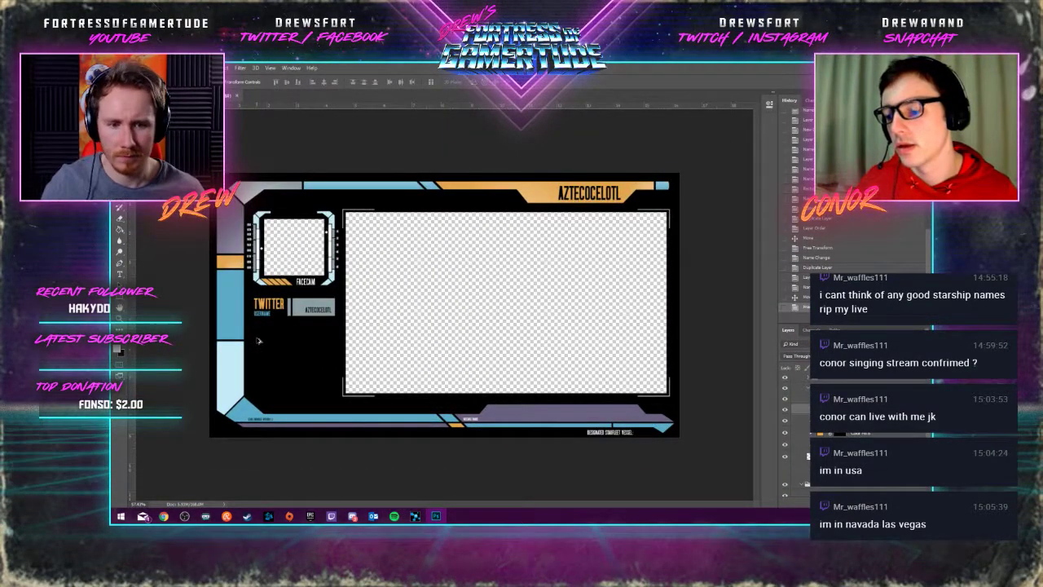
pyautogui.scroll(1, 273, 334)
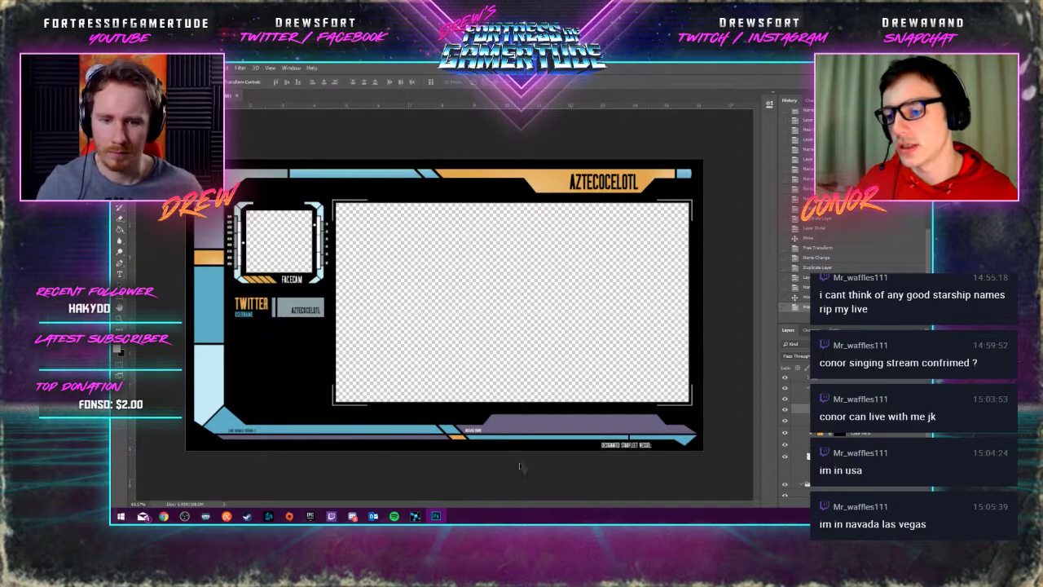
# Open the File menu and close it again without choosing anything
pyautogui.click(138, 68)
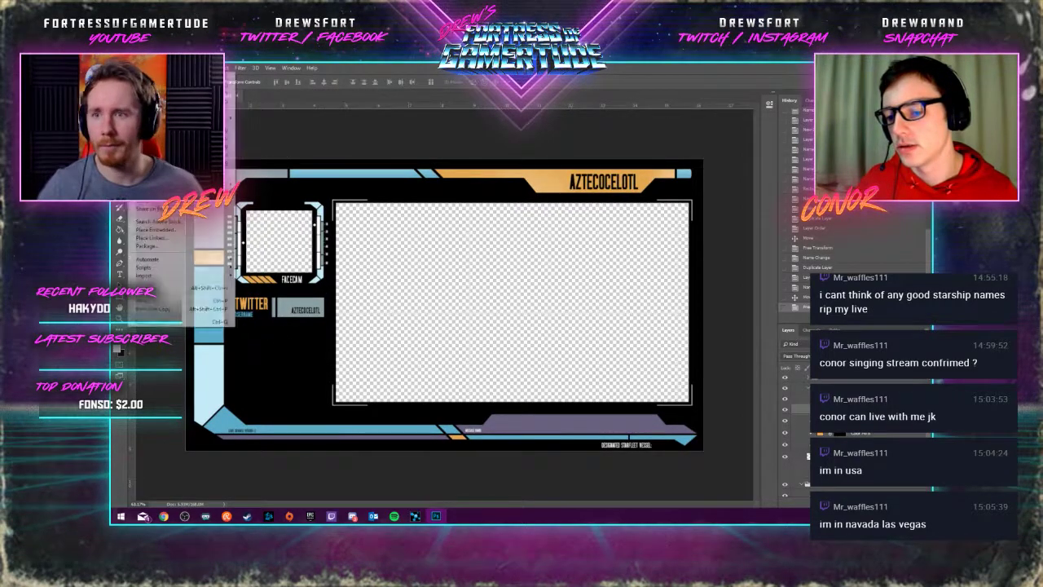
pyautogui.click(430, 105)
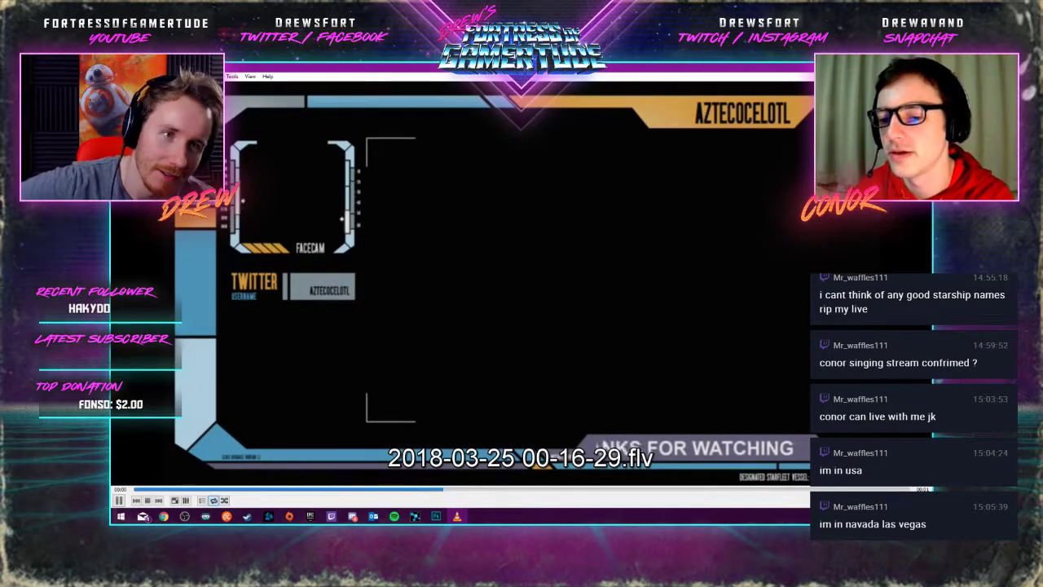
# Quit the VLC preview with Ctrl+Q to get back to the Photoshop design
pyautogui.hotkey('ctrl', 'q')
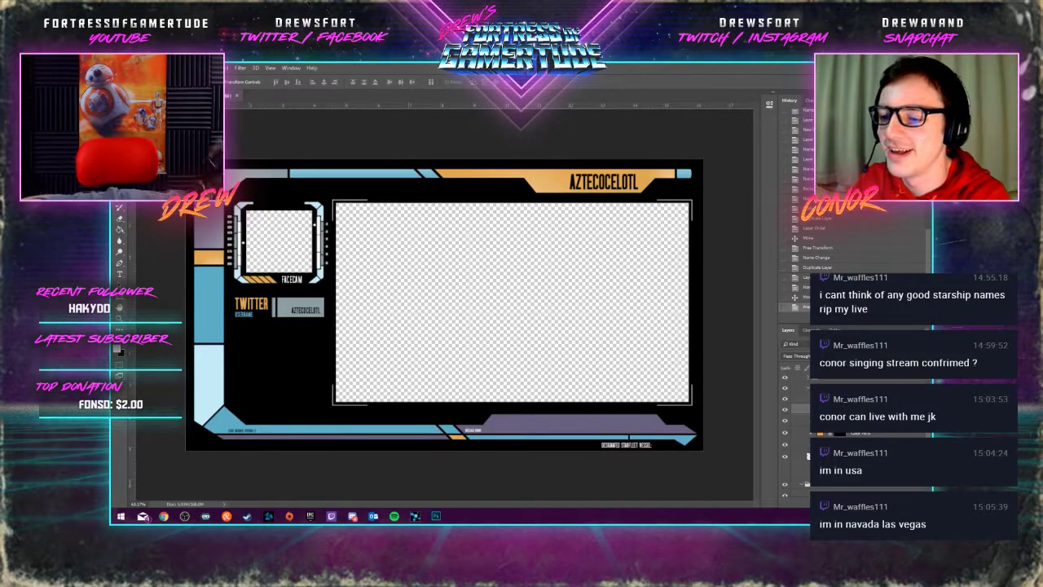
# Open the Windows Start menu over the overlay design and close it again
pyautogui.click(120, 516)
pyautogui.click(120, 517)
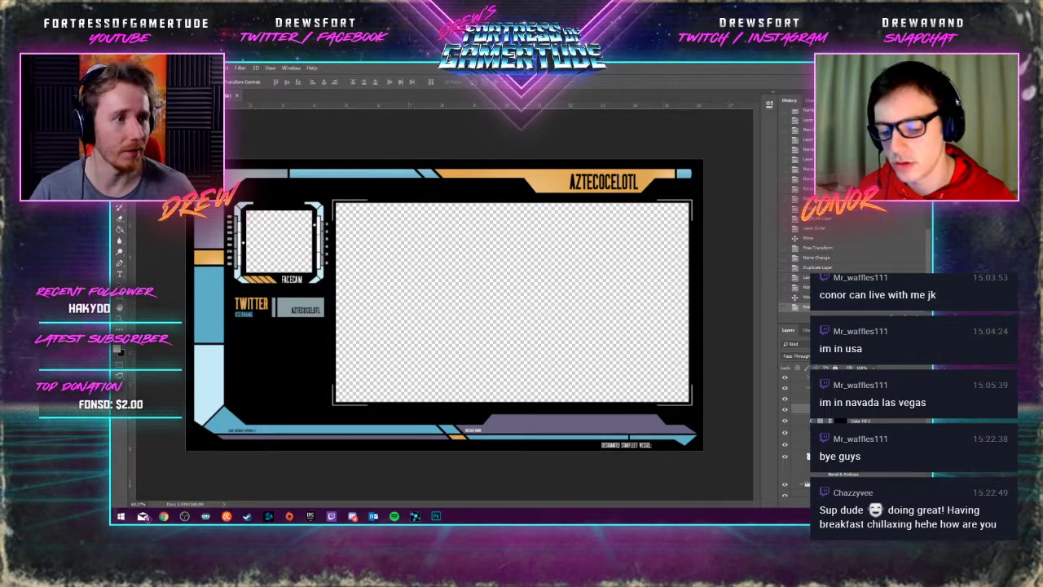
pyautogui.press('super')
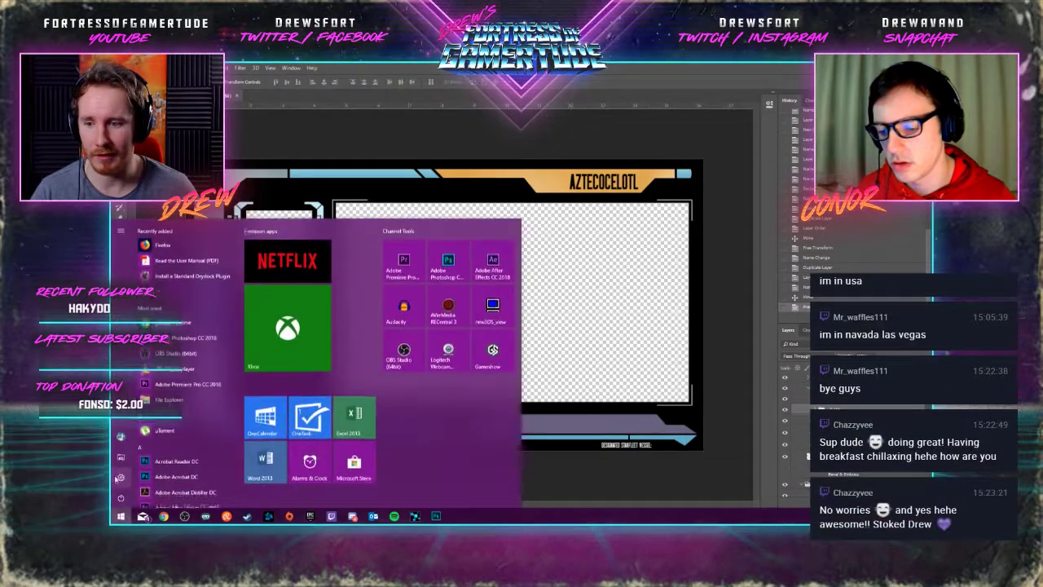
pyautogui.press('super')
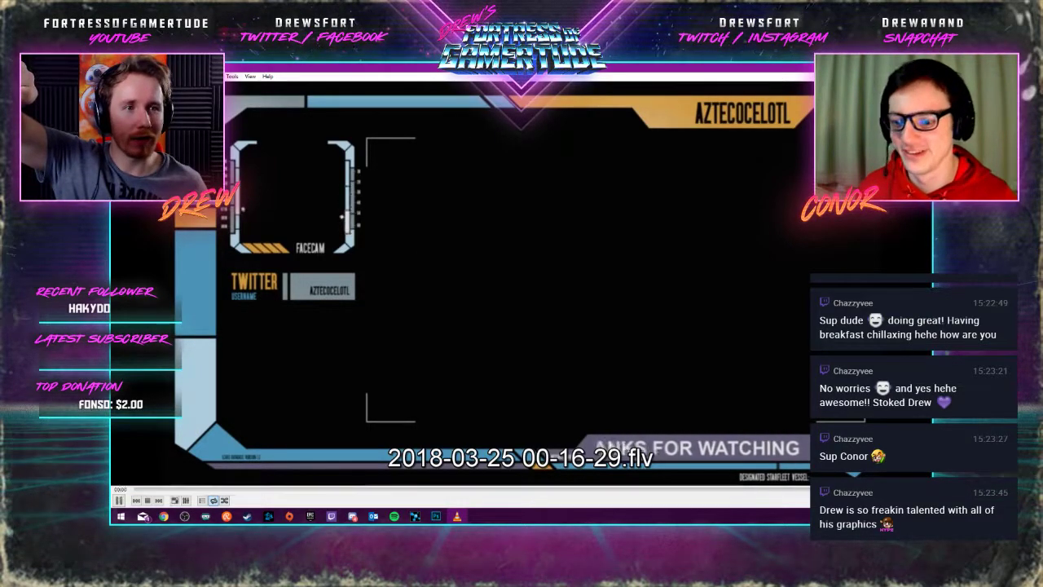
# Alt+Tab from the VLC playback back to the Photoshop overlay design
pyautogui.hotkey('alt', 'Tab')
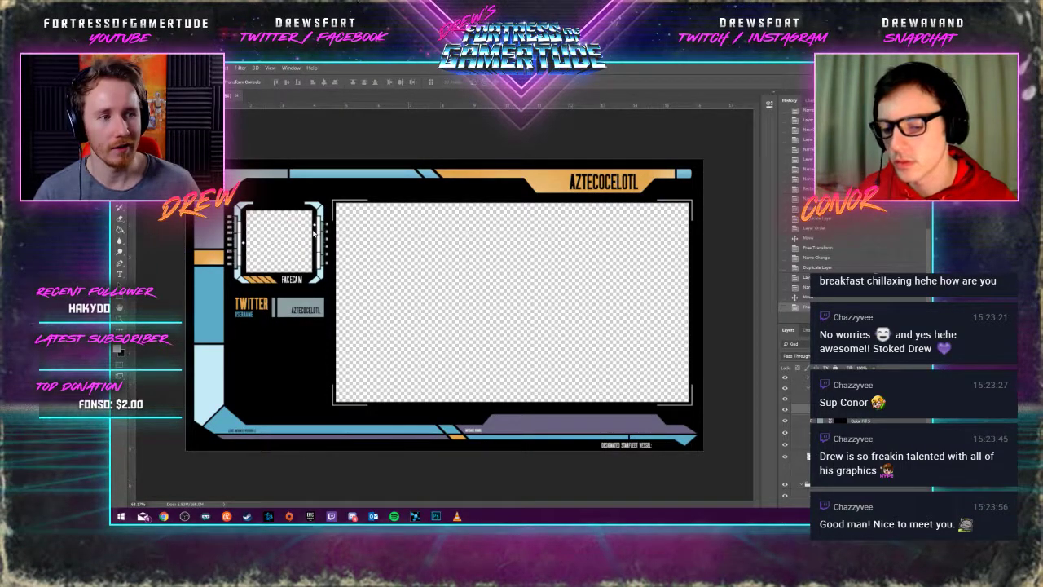
pyautogui.click(457, 517)
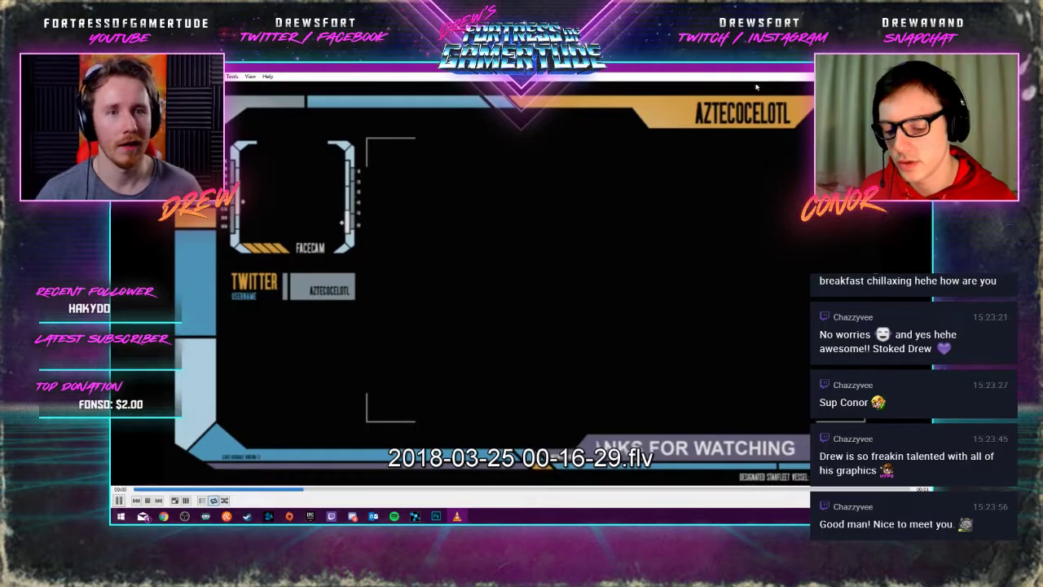
# Restore and re-maximize the VLC window, then close the player
pyautogui.moveTo(506, 75); pyautogui.dragTo(503, 92)
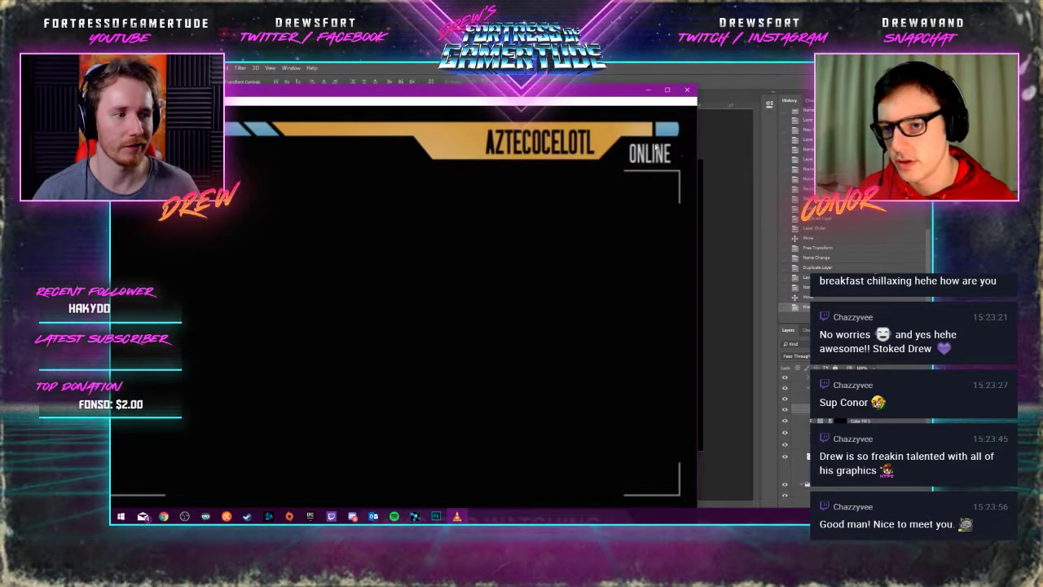
pyautogui.moveTo(489, 90); pyautogui.dragTo(801, 101)
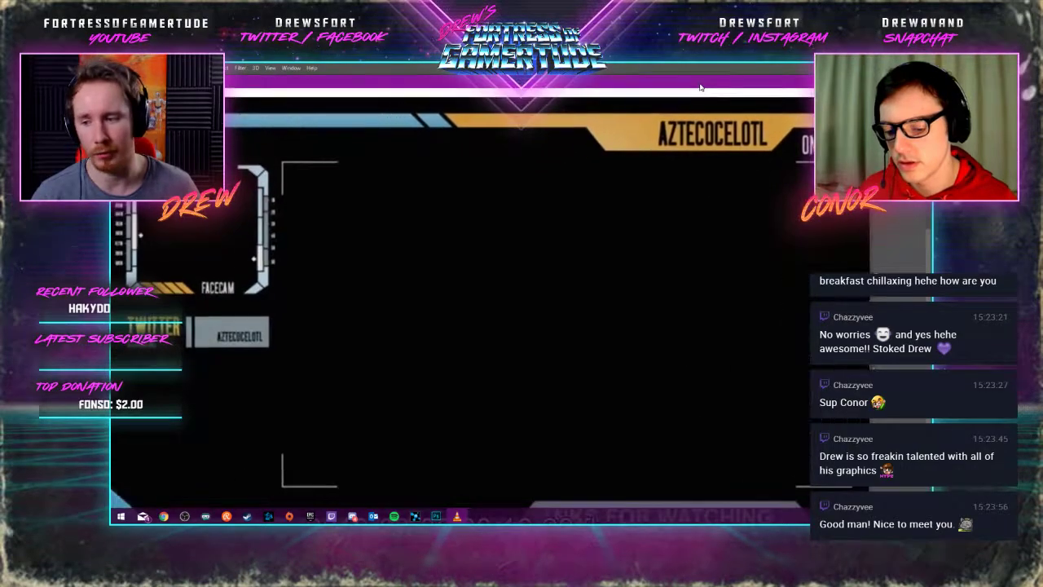
pyautogui.click(774, 100)
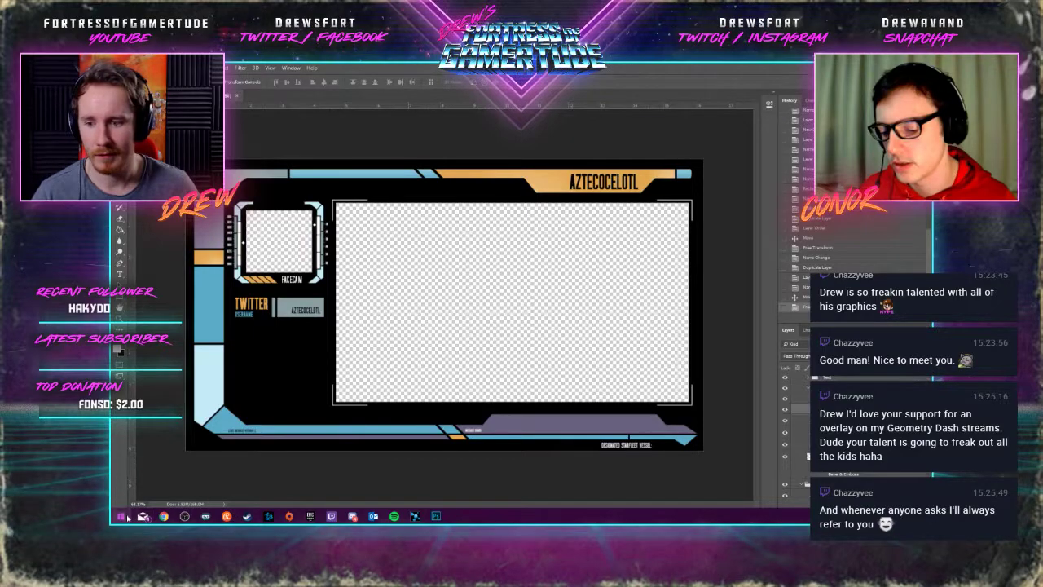
pyautogui.press('super')
pyautogui.press('super')
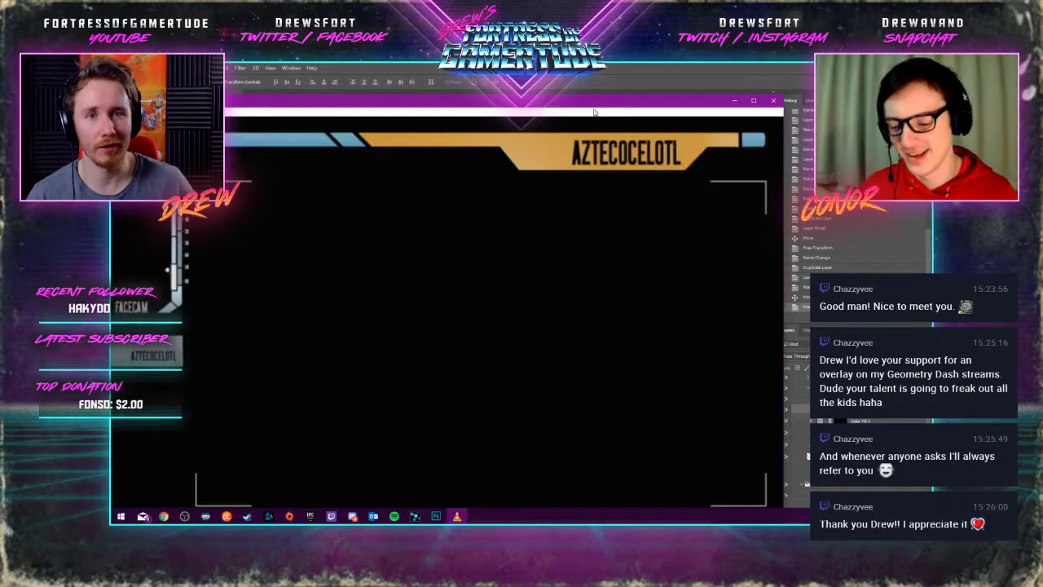
pyautogui.moveTo(467, 81); pyautogui.dragTo(586, 87)
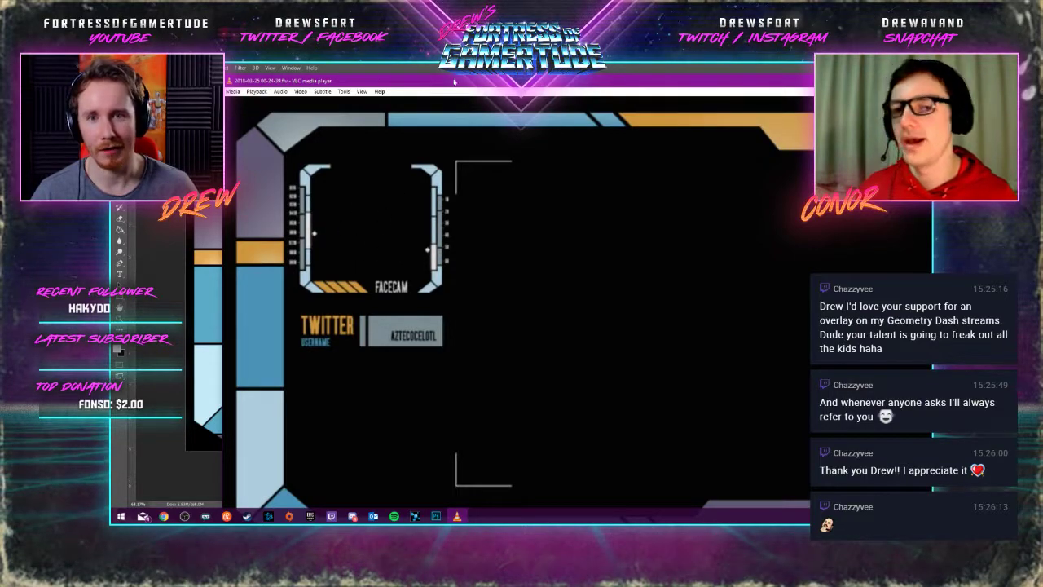
pyautogui.moveTo(454, 82); pyautogui.dragTo(546, 411)
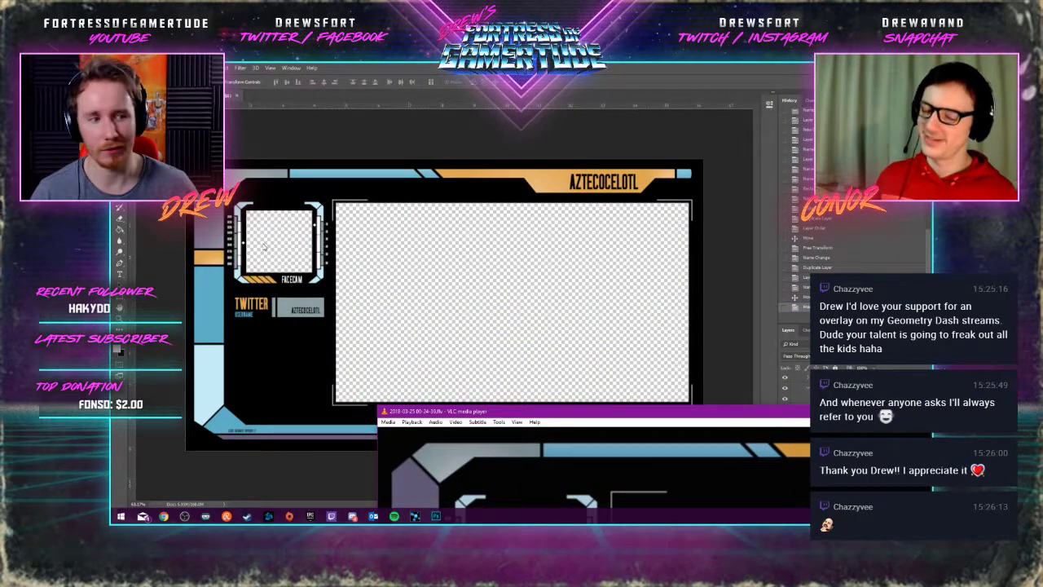
pyautogui.moveTo(535, 410); pyautogui.dragTo(341, 93)
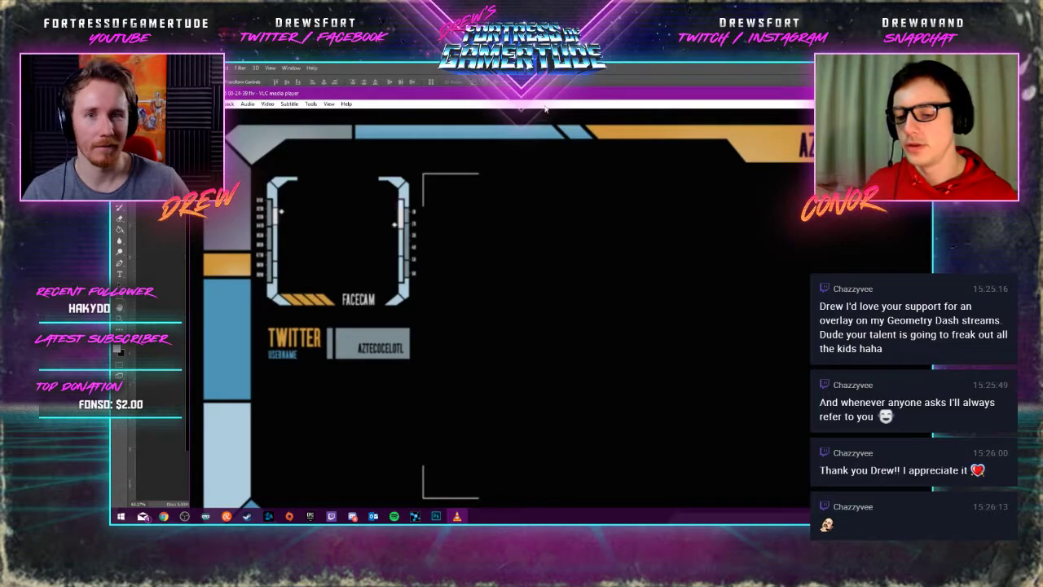
pyautogui.moveTo(545, 109); pyautogui.dragTo(561, 82)
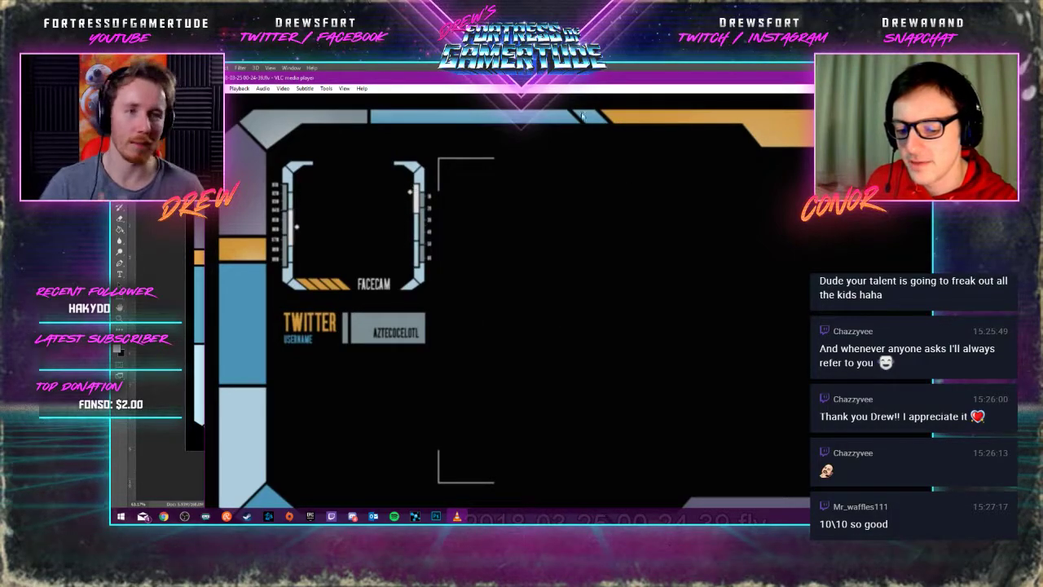
# Restore the VLC preview window and shift it around over the Photoshop canvas to compare against the design
pyautogui.moveTo(406, 71); pyautogui.dragTo(408, 346)
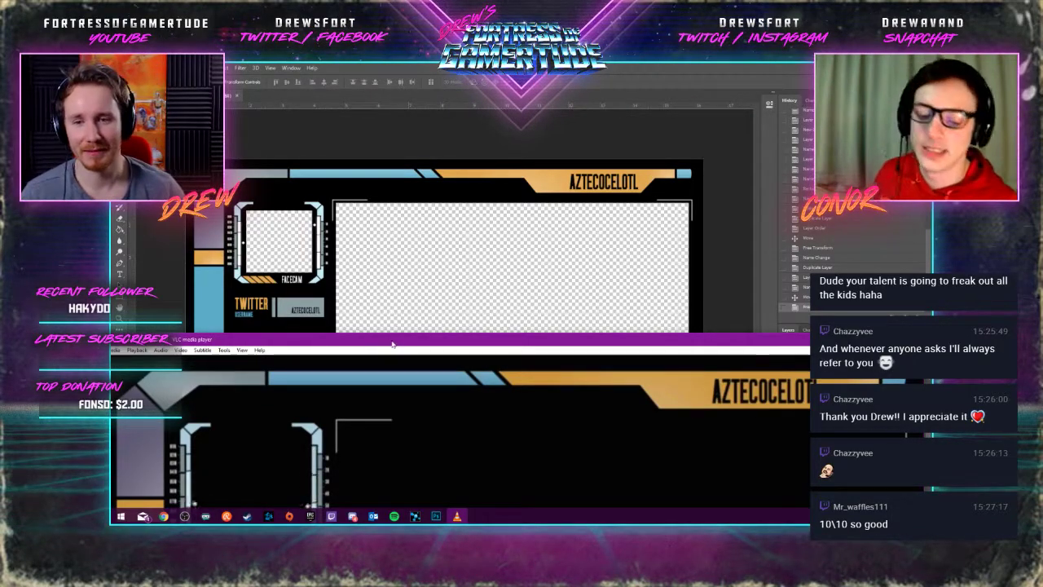
pyautogui.moveTo(409, 346); pyautogui.dragTo(458, 124)
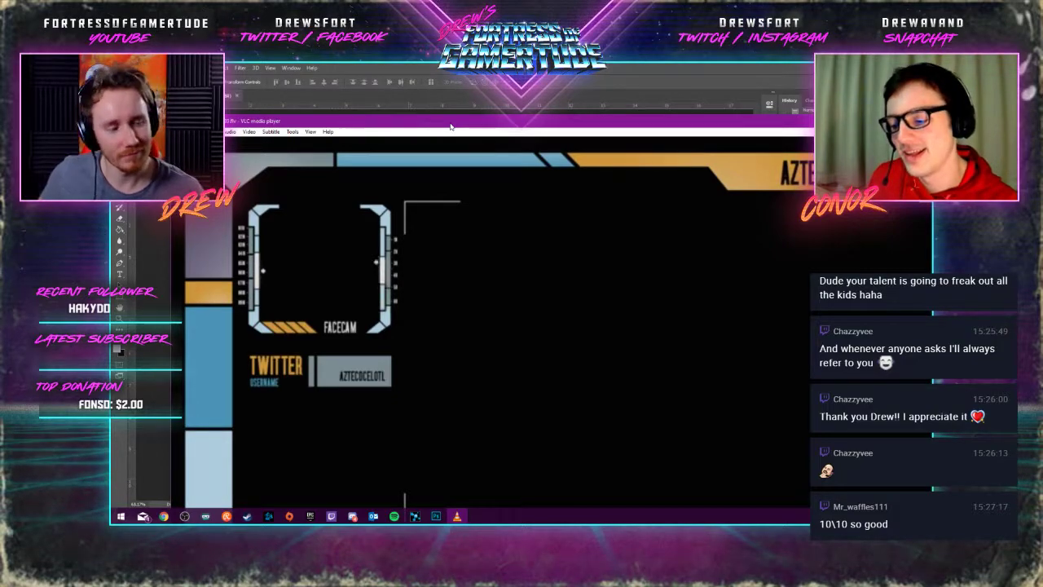
pyautogui.moveTo(450, 127); pyautogui.dragTo(543, 137)
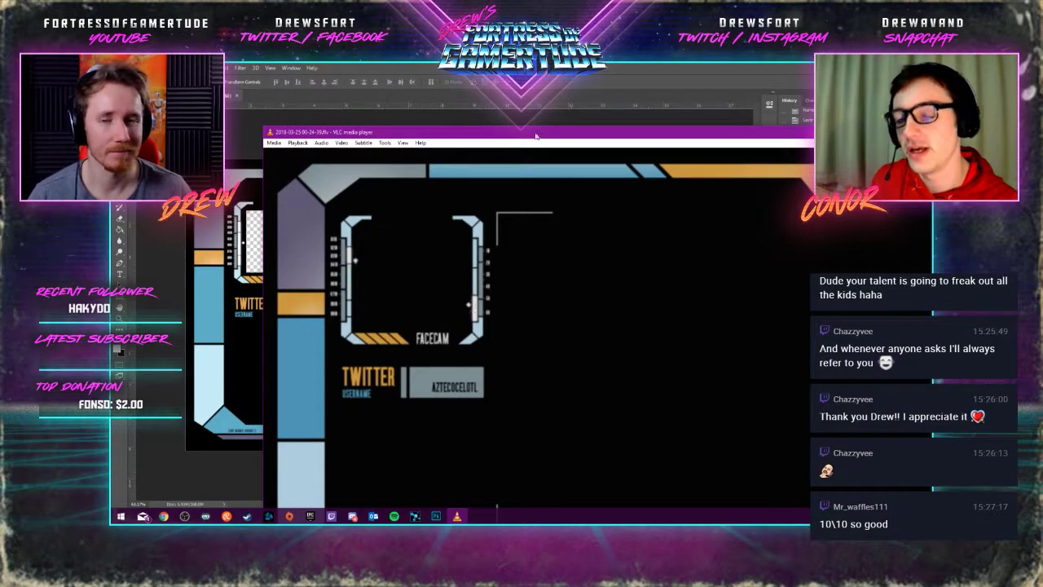
pyautogui.moveTo(498, 137); pyautogui.dragTo(477, 104)
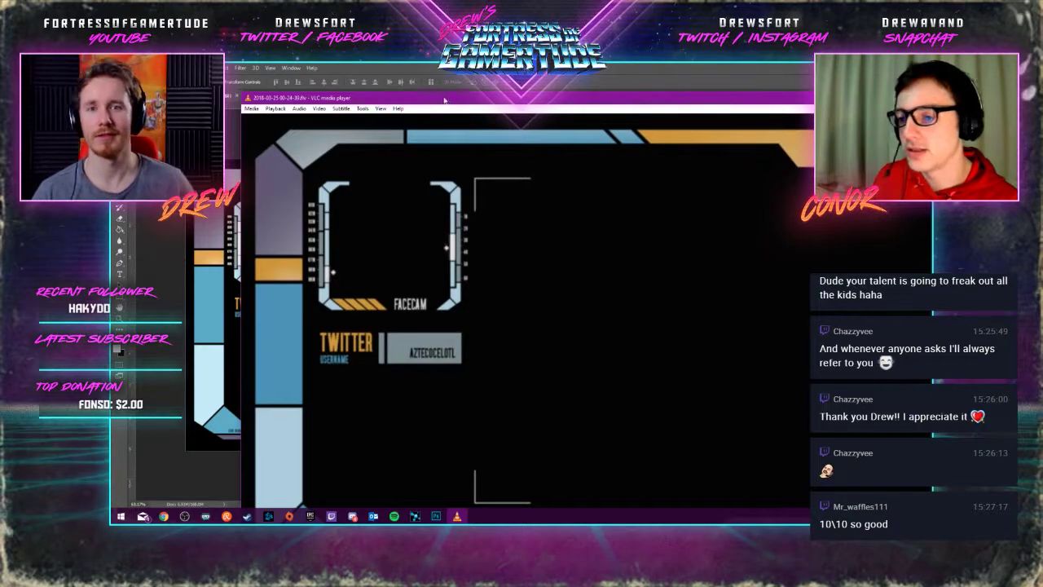
pyautogui.moveTo(445, 100); pyautogui.dragTo(252, 154)
# Close the VLC player with Alt+F4 to reveal the full LCARS overlay design
pyautogui.hotkey('alt', 'F4')
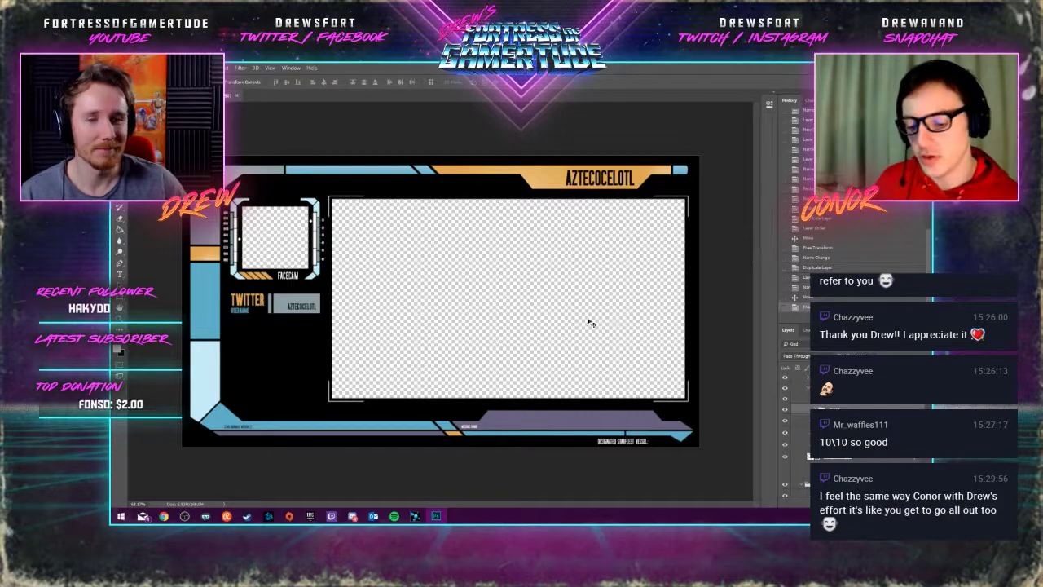
pyautogui.click(122, 520)
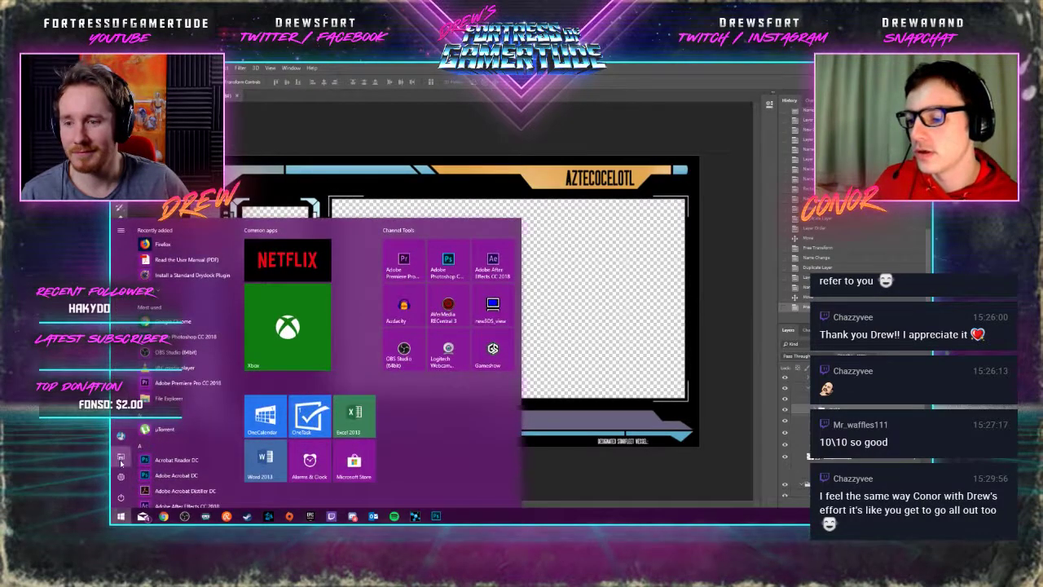
pyautogui.click(123, 520)
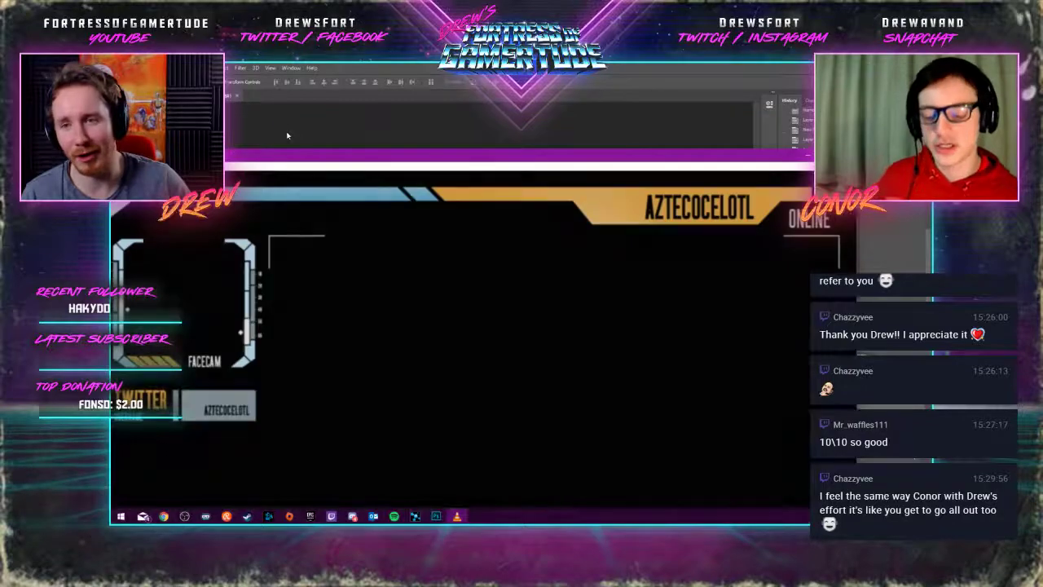
pyautogui.moveTo(595, 131); pyautogui.dragTo(521, 118)
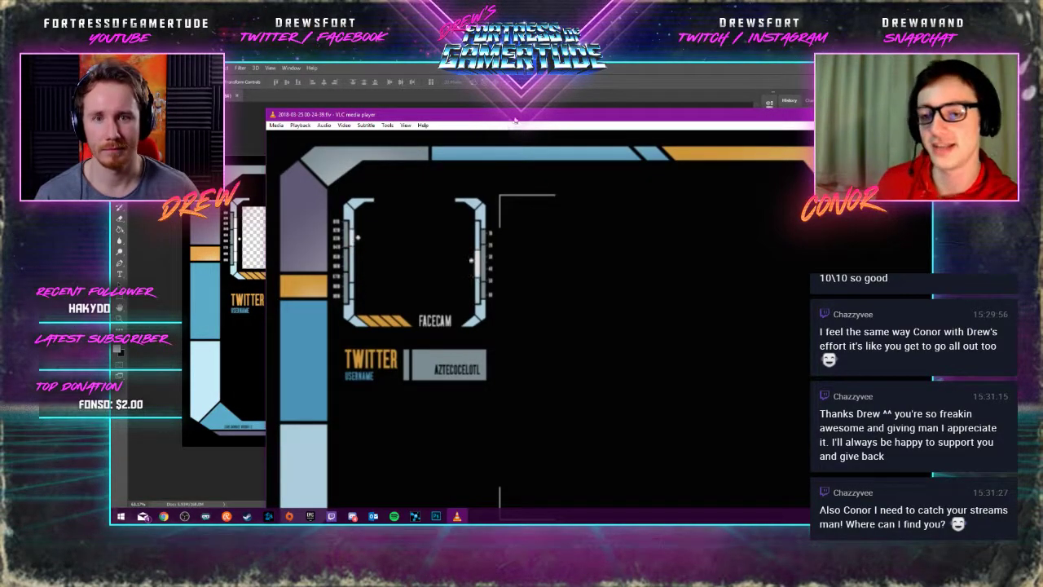
# Slide the VLC preview aside to uncover the Photoshop panels, then close the player
pyautogui.moveTo(346, 128); pyautogui.dragTo(262, 132)
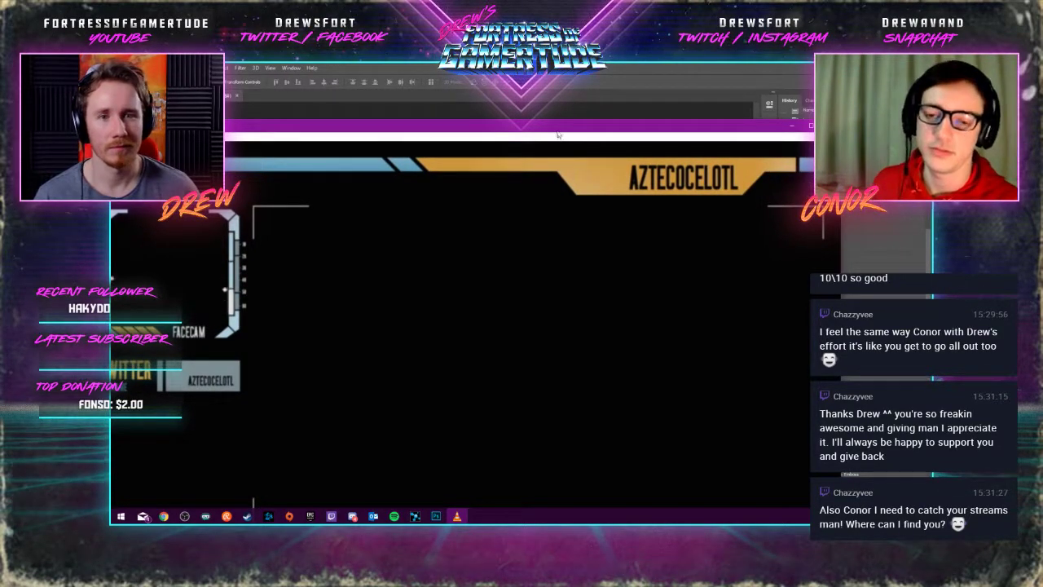
pyautogui.moveTo(400, 143); pyautogui.dragTo(381, 157)
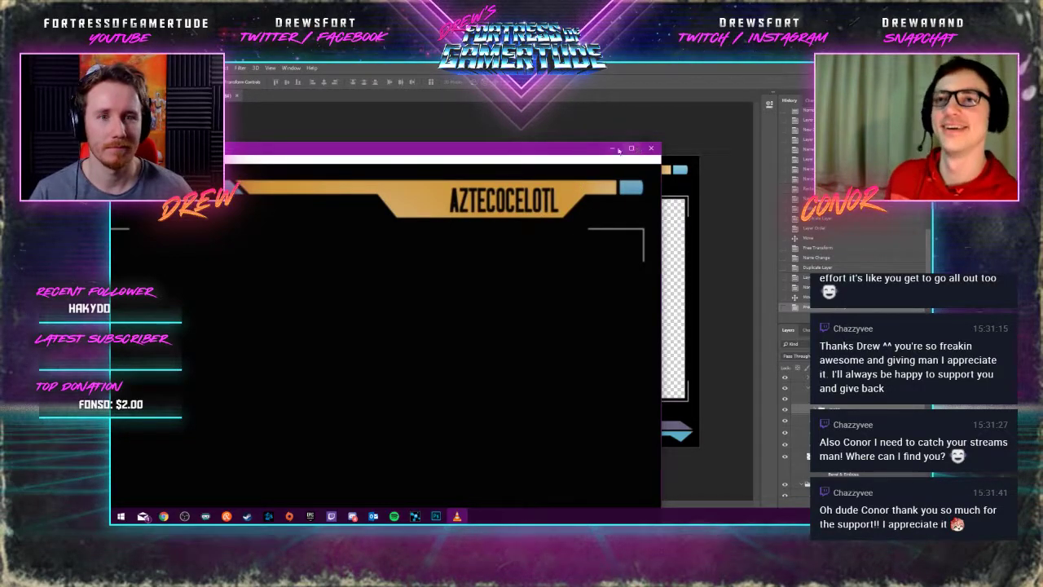
pyautogui.press('super+Right')
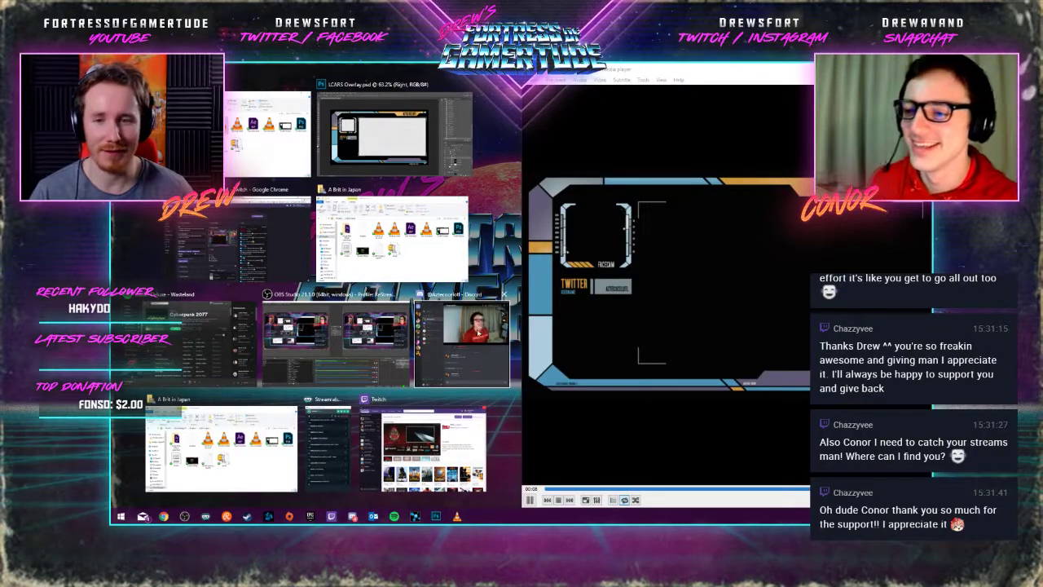
pyautogui.moveTo(599, 83); pyautogui.dragTo(447, 108)
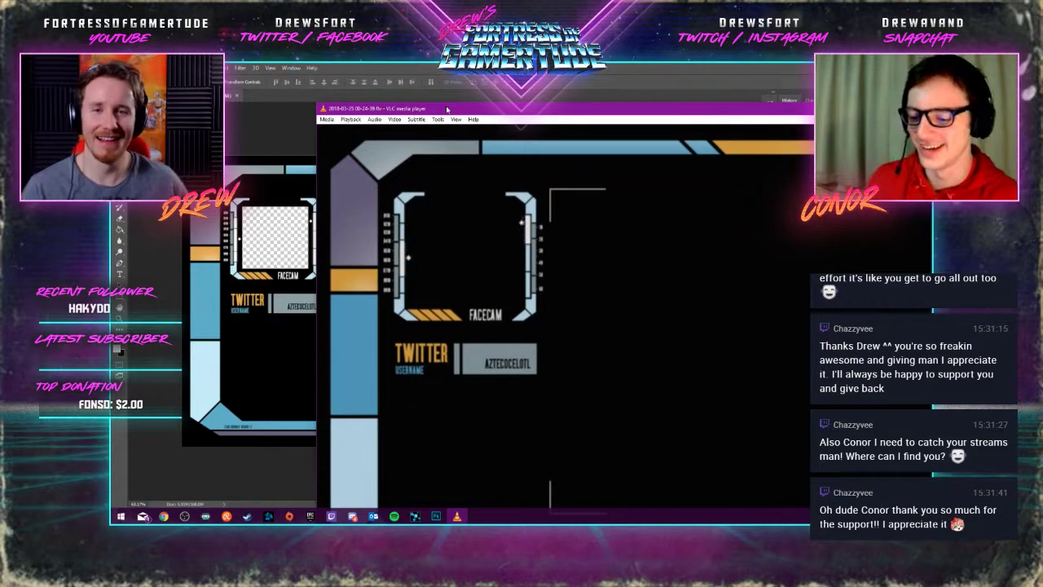
pyautogui.hotkey('alt', 'F4')
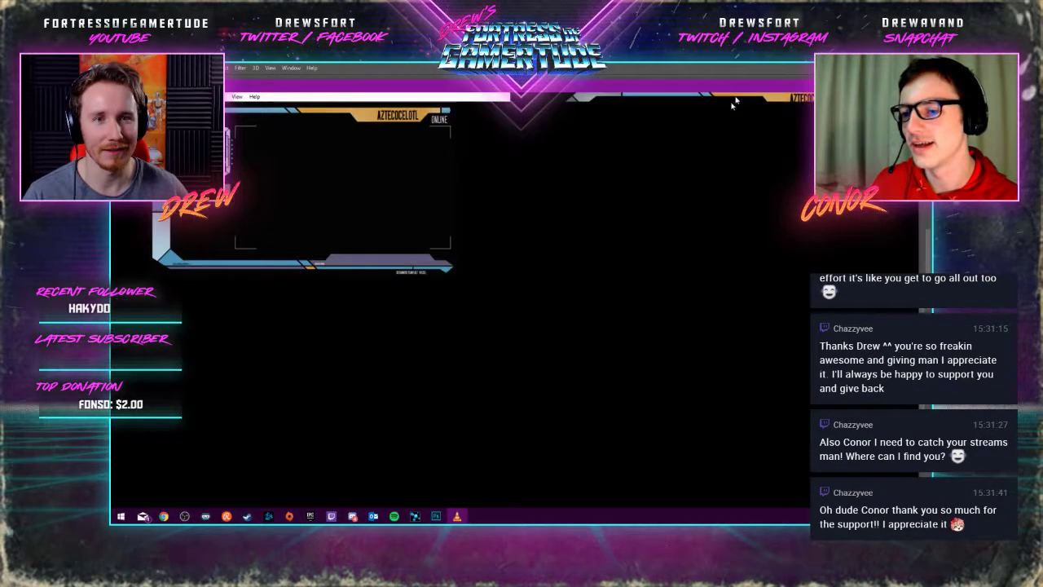
# Reposition the preview video over the design once more, then quit VLC with Ctrl+Q
pyautogui.press('super+Right')
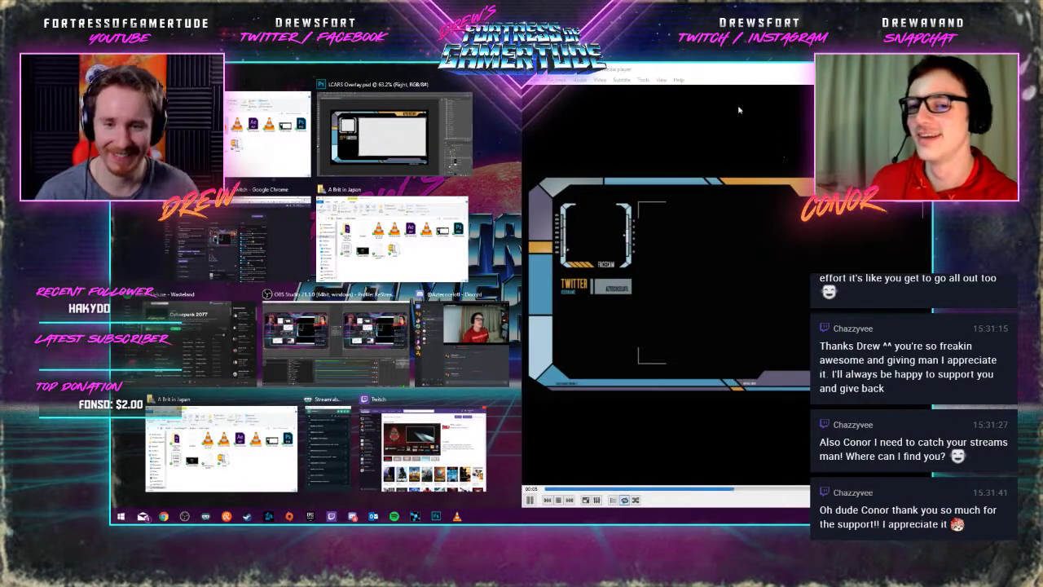
pyautogui.moveTo(783, 76); pyautogui.dragTo(608, 122)
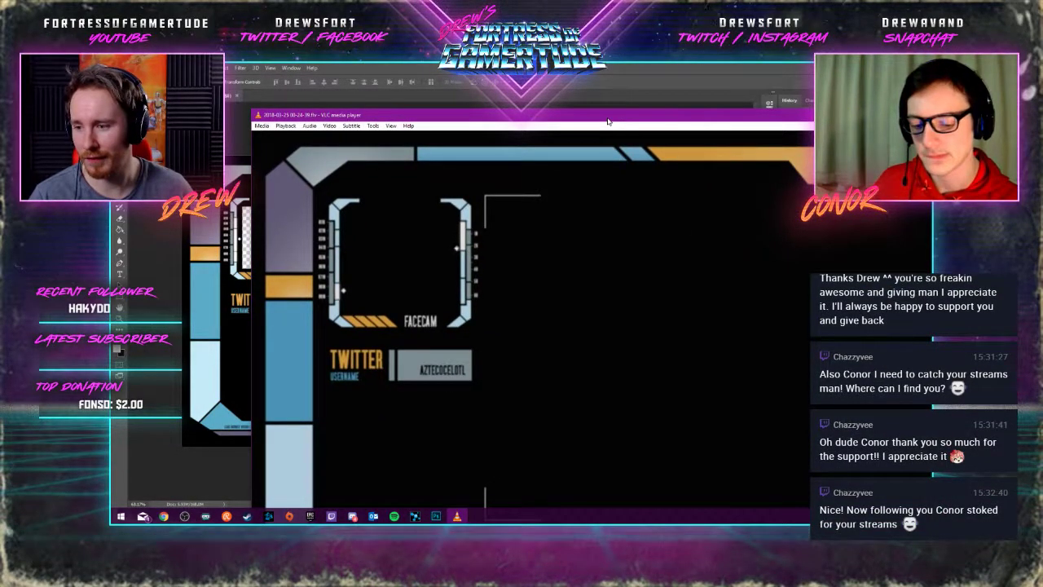
pyautogui.moveTo(608, 121); pyautogui.dragTo(534, 120)
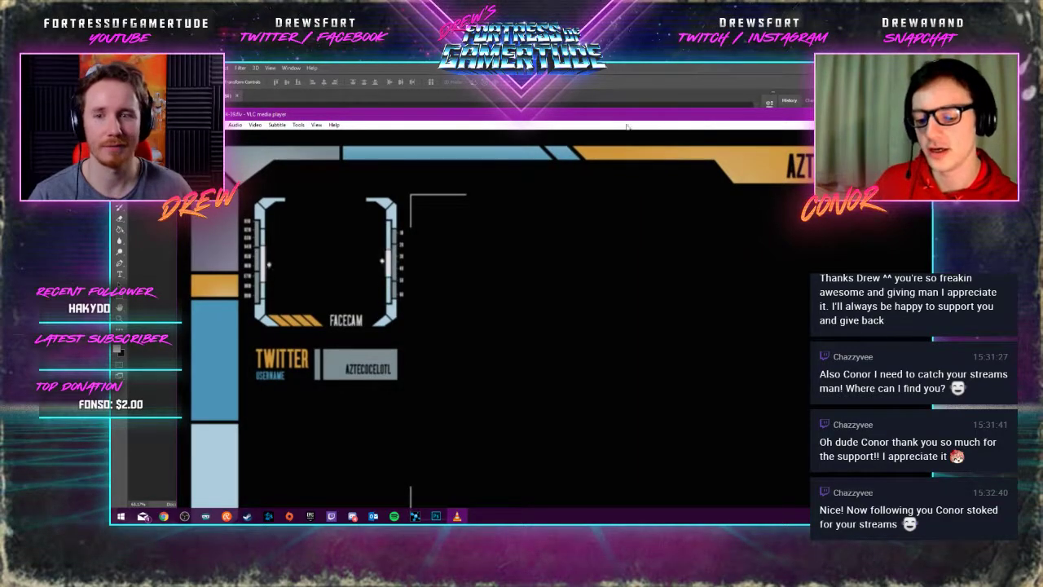
pyautogui.moveTo(626, 126); pyautogui.dragTo(483, 163)
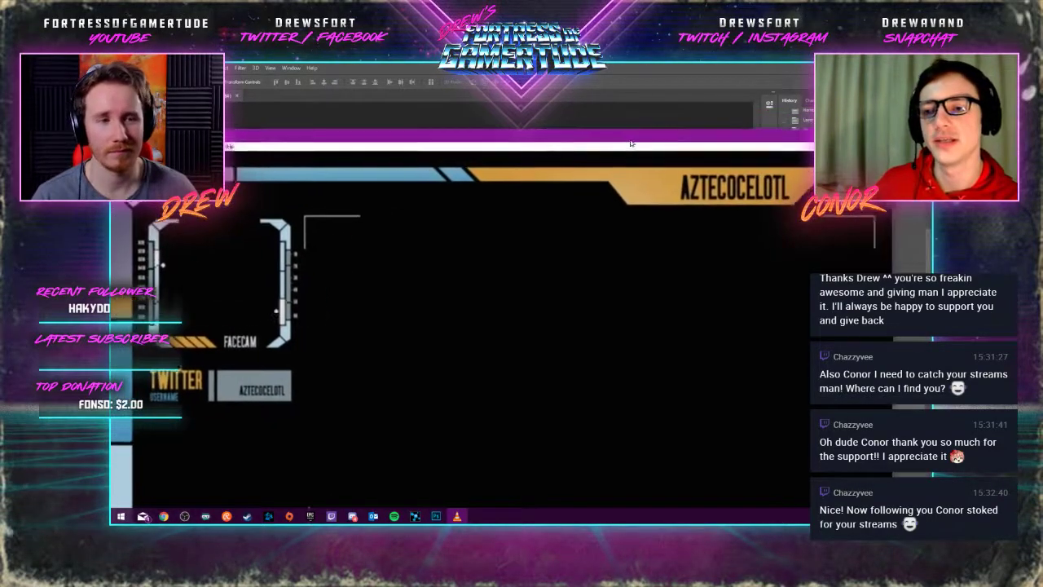
pyautogui.hotkey('ctrl', 'q')
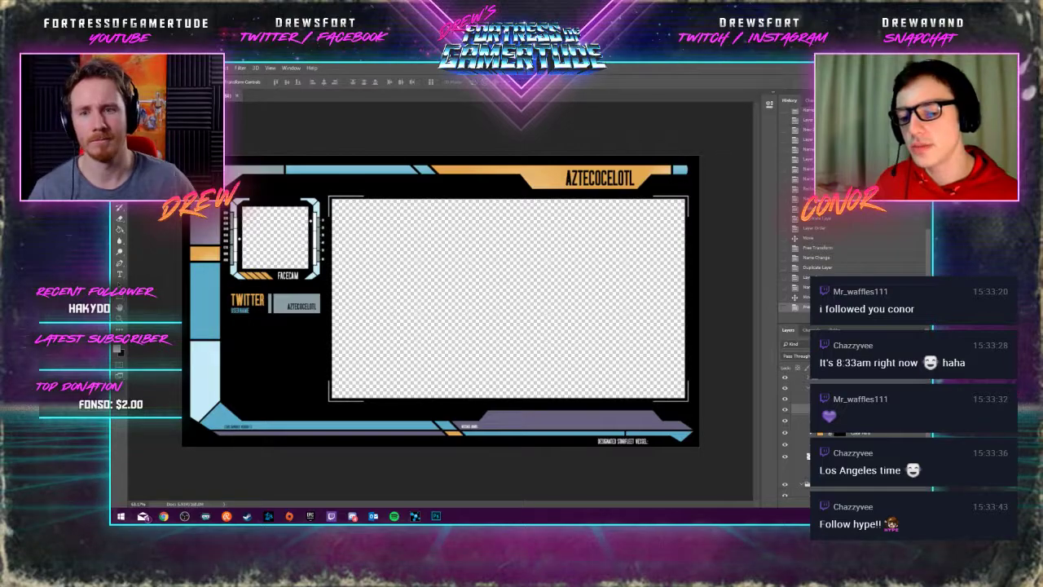
pyautogui.click(133, 67)
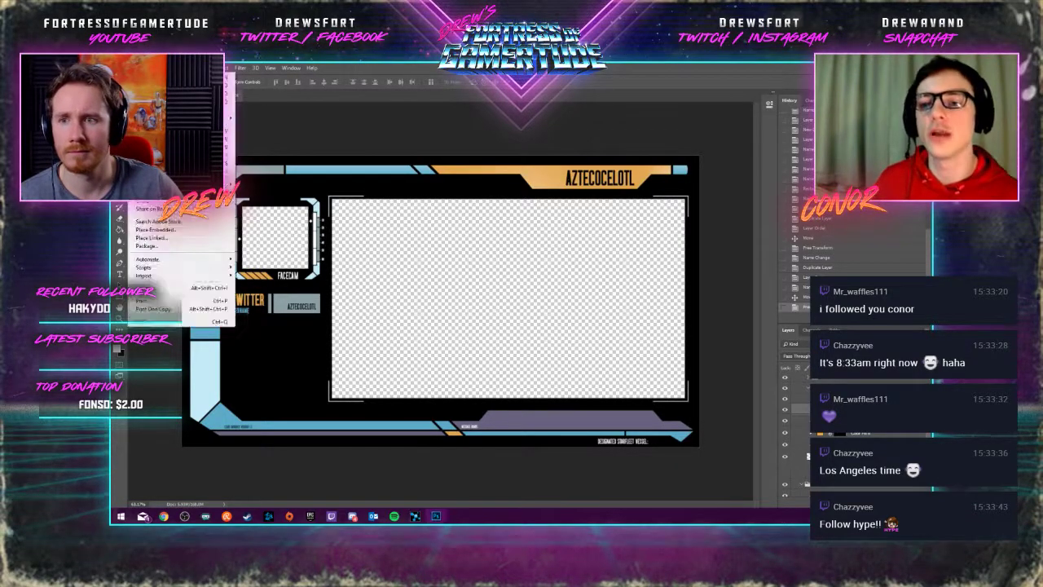
pyautogui.click(470, 75)
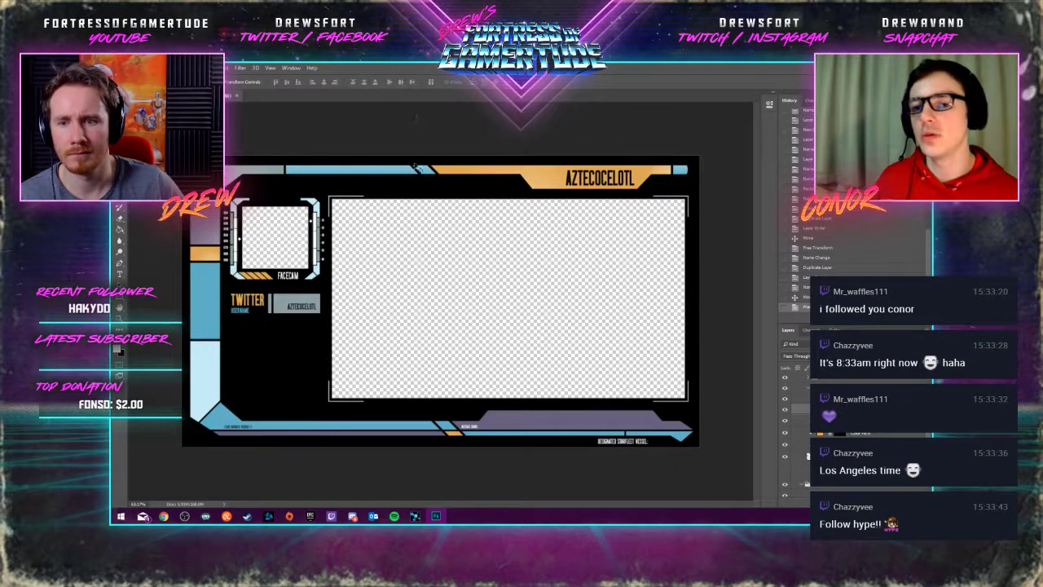
pyautogui.scroll(5, 241, 354)
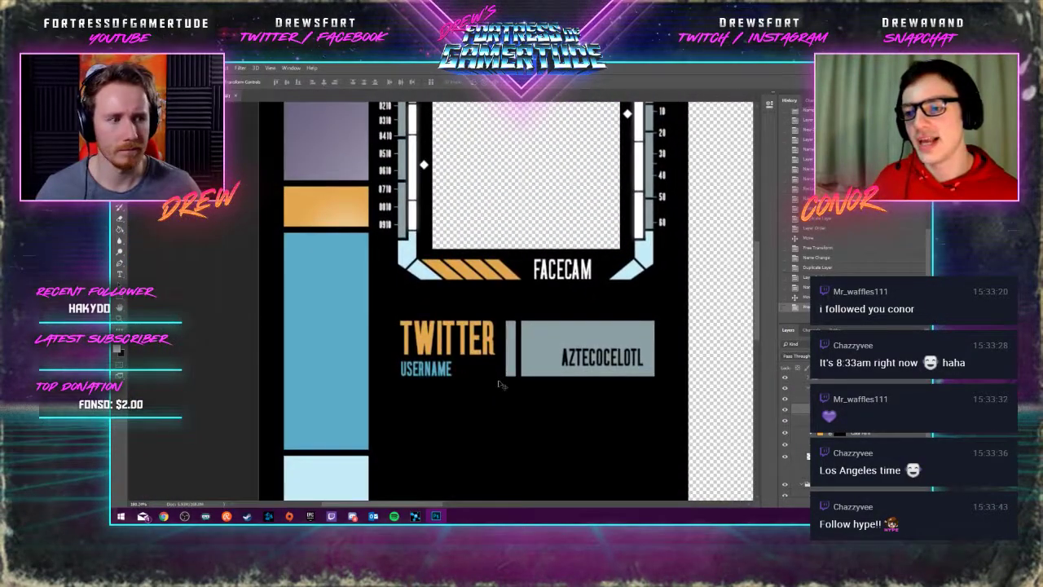
pyautogui.scroll(1, 498, 381)
pyautogui.scroll(-3, 496, 381)
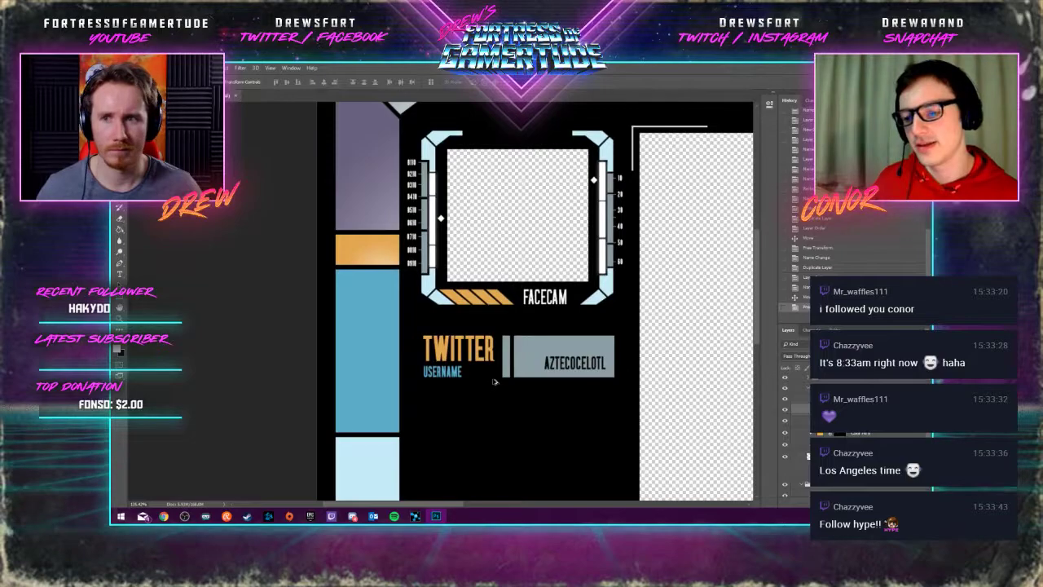
pyautogui.scroll(-3, 494, 381)
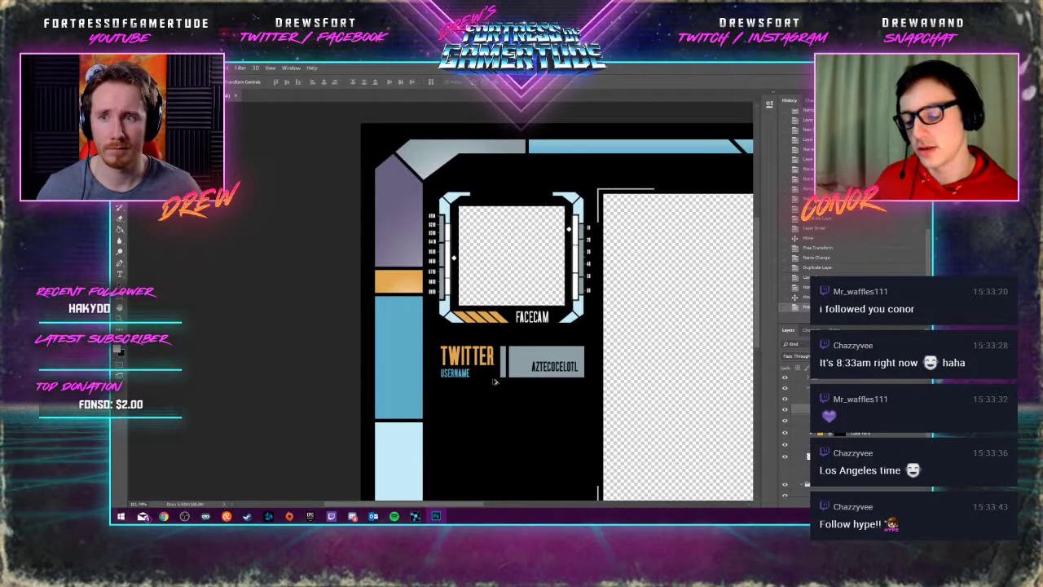
pyautogui.scroll(-1, 506, 371)
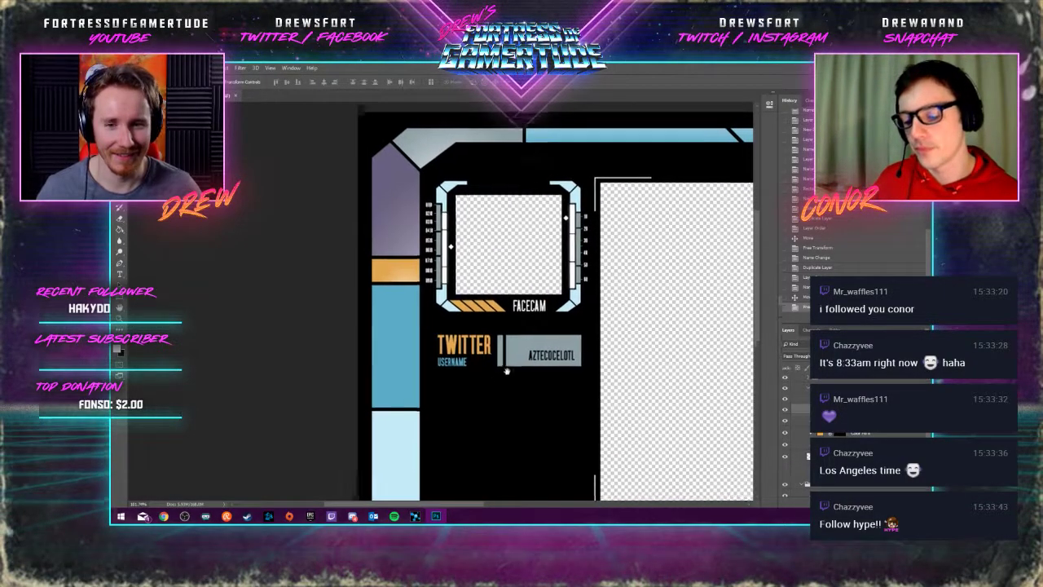
pyautogui.moveTo(506, 371); pyautogui.dragTo(493, 320)
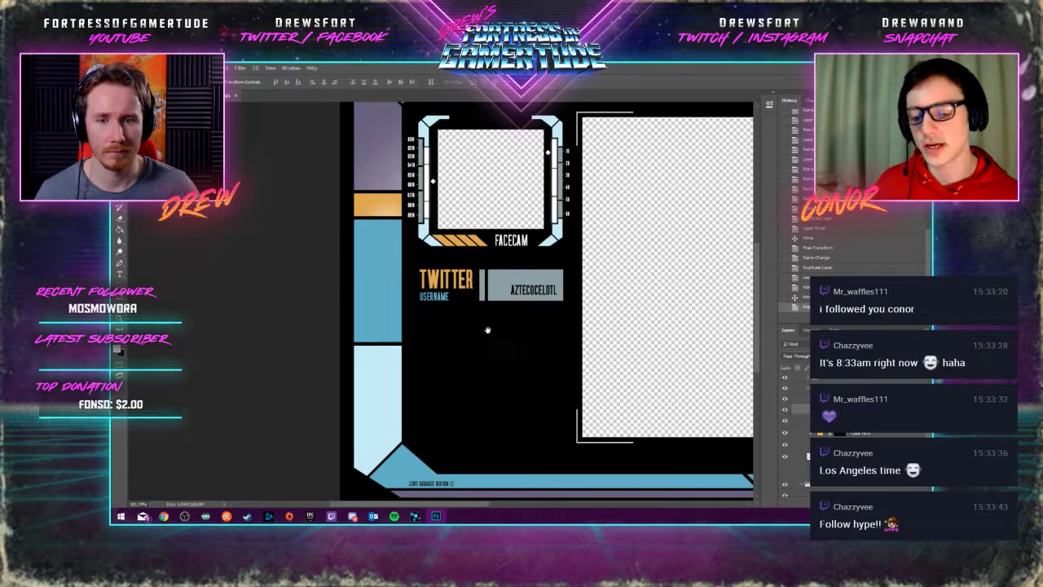
# Pan the canvas across the facecam, Twitter box and the overlay's bottom edge
pyautogui.moveTo(487, 330); pyautogui.dragTo(476, 367)
pyautogui.scroll(2, 440, 382)
pyautogui.scroll(-2, 465, 376)
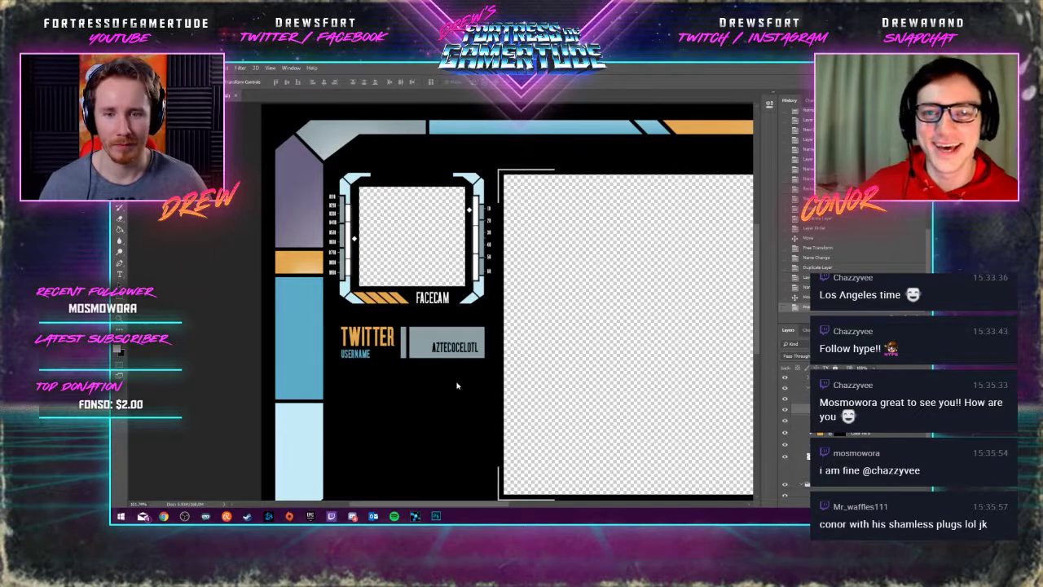
pyautogui.moveTo(456, 381); pyautogui.dragTo(461, 298)
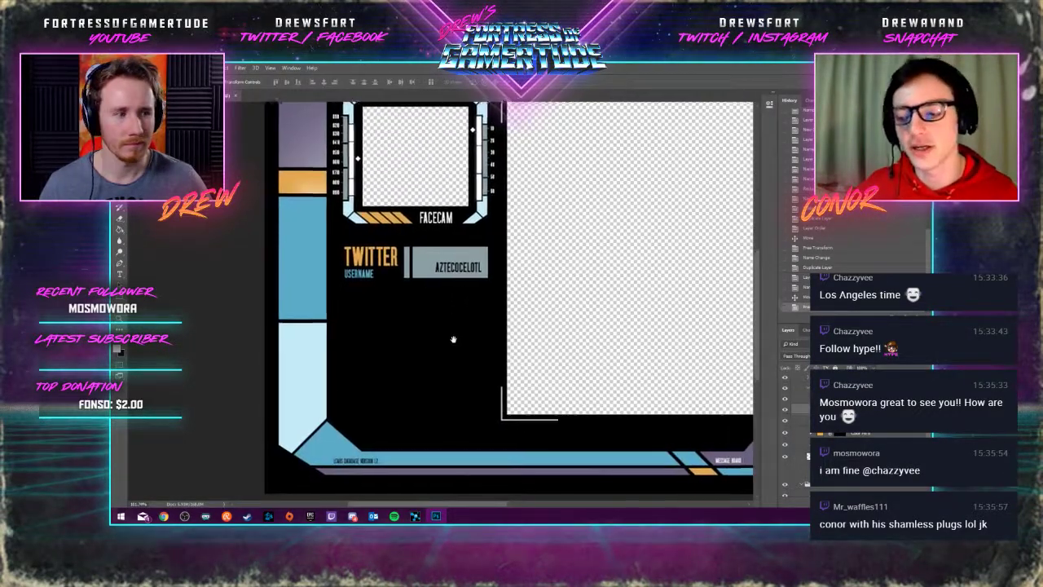
pyautogui.moveTo(457, 342); pyautogui.dragTo(431, 373)
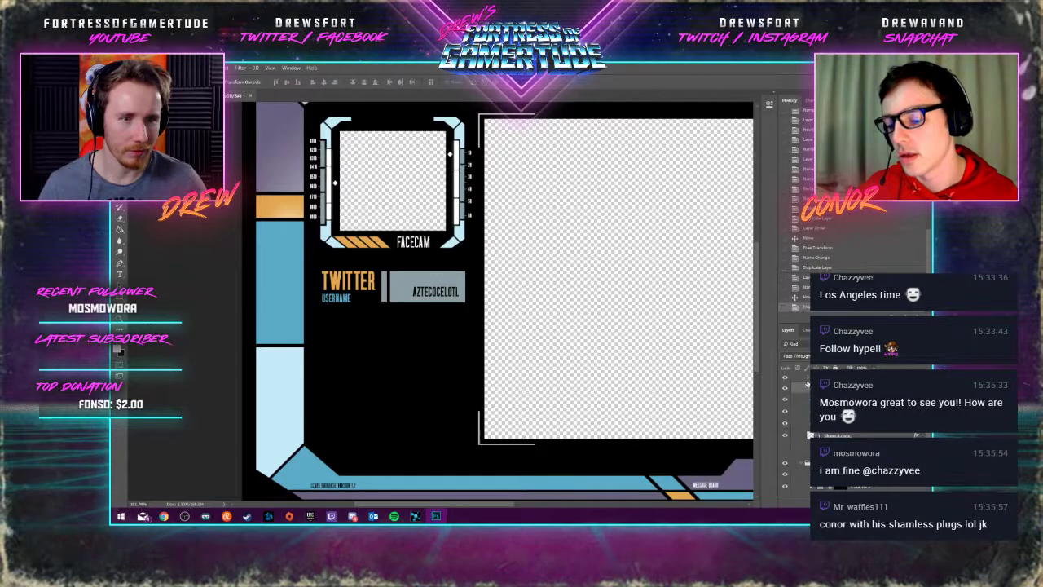
# Move a layer lower in the layer stack and scroll through the Layers panel
pyautogui.moveTo(807, 380); pyautogui.dragTo(810, 435)
pyautogui.scroll(2, 795, 407)
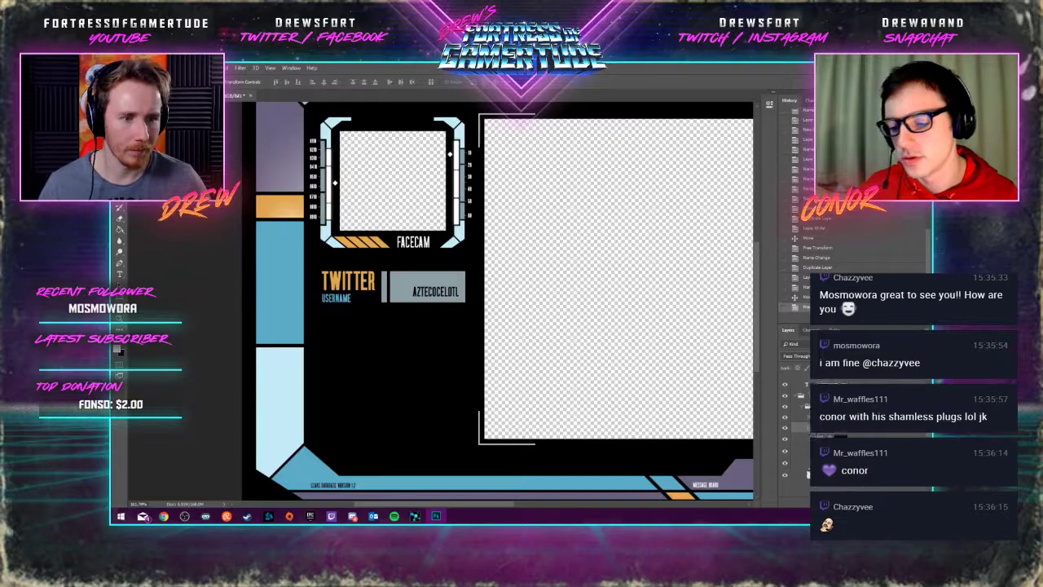
pyautogui.scroll(-2, 804, 428)
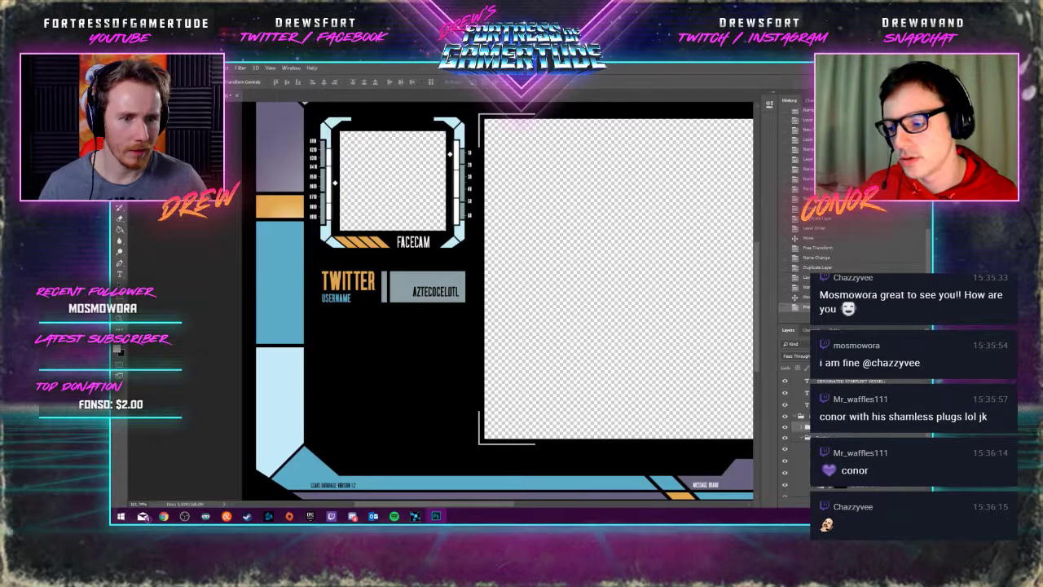
pyautogui.scroll(-1, 799, 432)
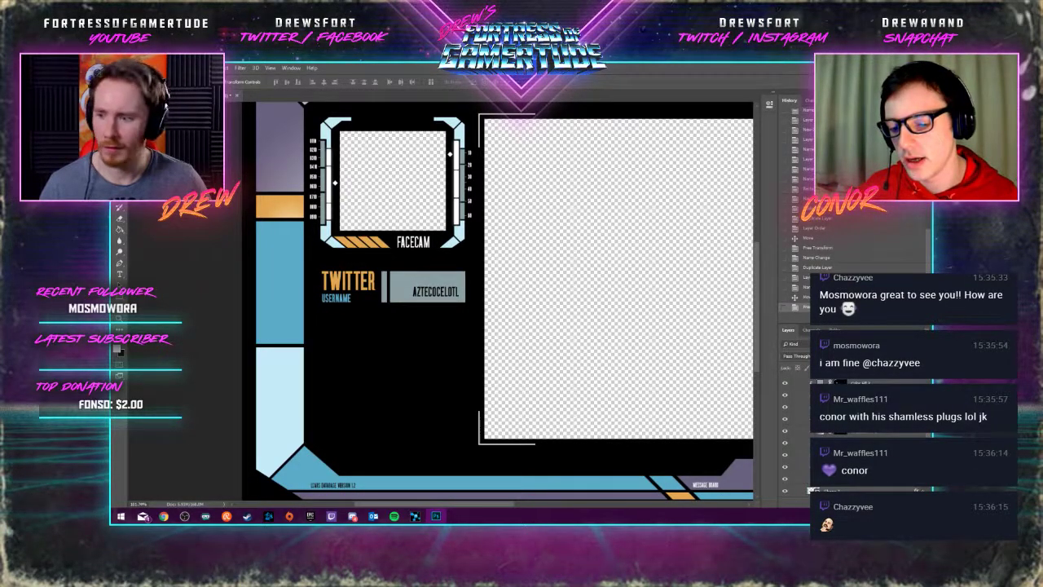
pyautogui.scroll(-1, 799, 432)
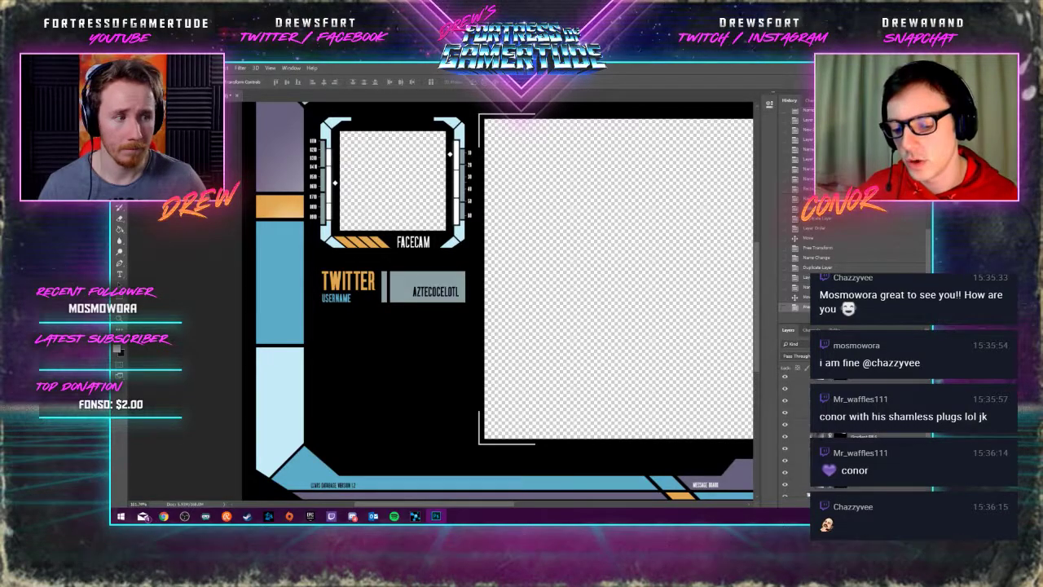
pyautogui.scroll(-1, 799, 432)
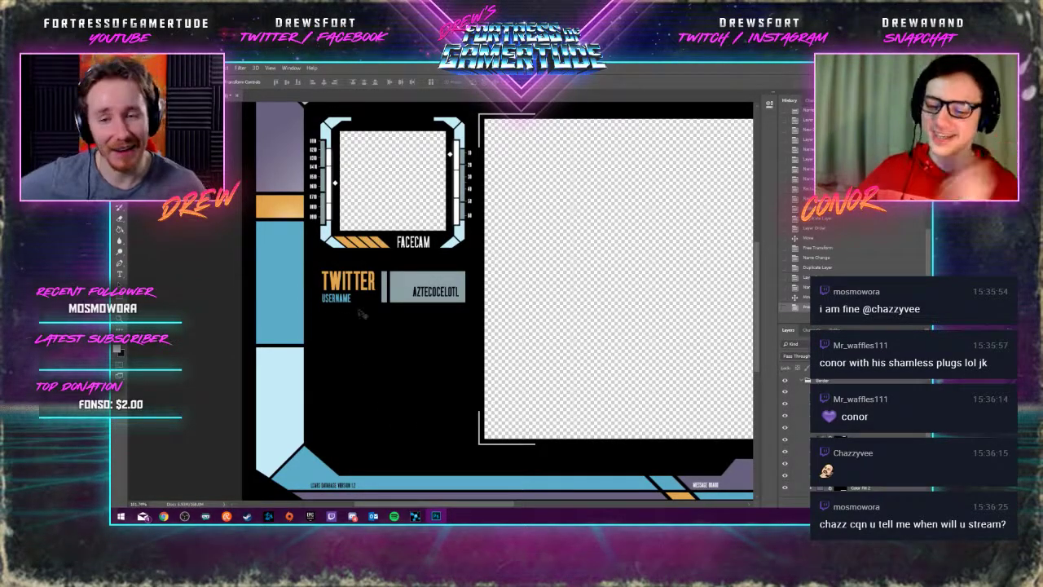
pyautogui.scroll(-3, 755, 341)
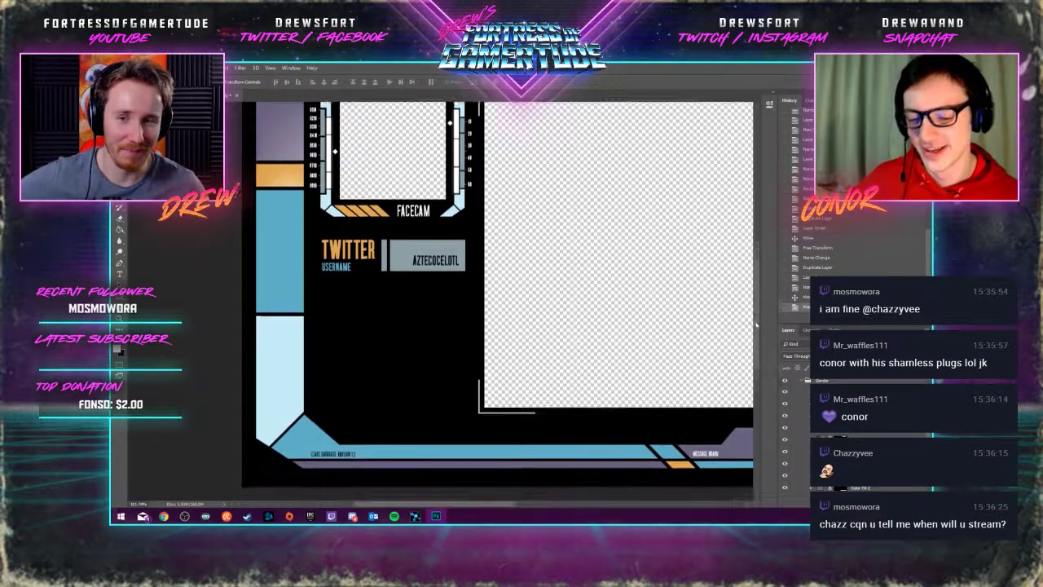
pyautogui.scroll(2, 755, 334)
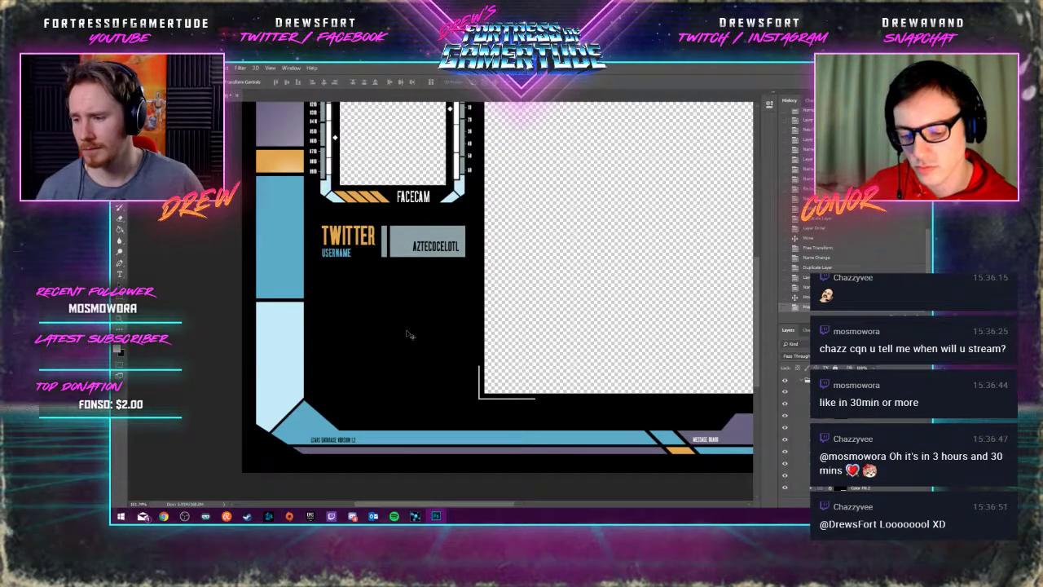
pyautogui.scroll(2, 419, 294)
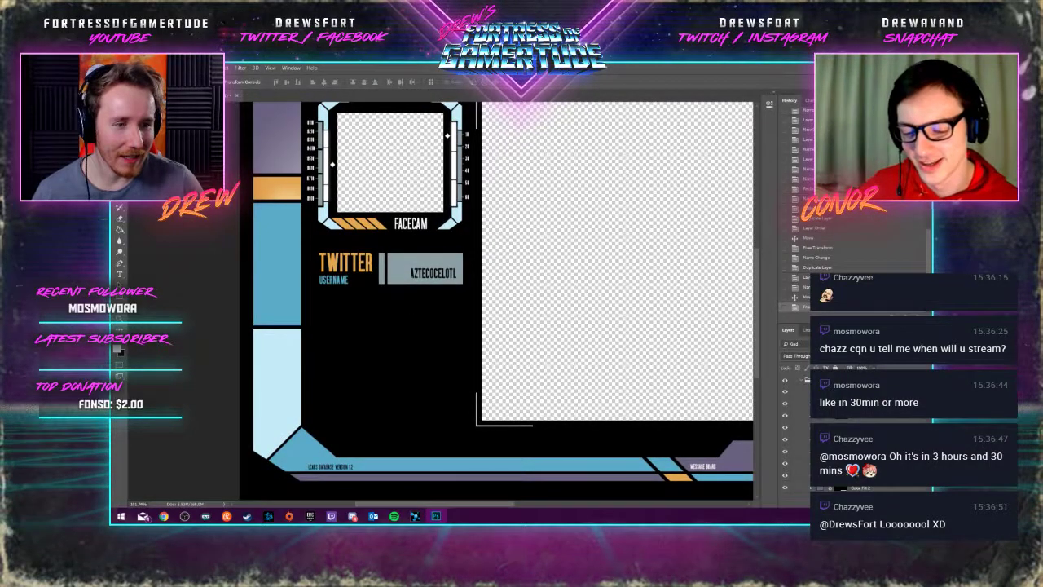
# Expand a layer group to list the overlay's text layers
pyautogui.click(808, 426)
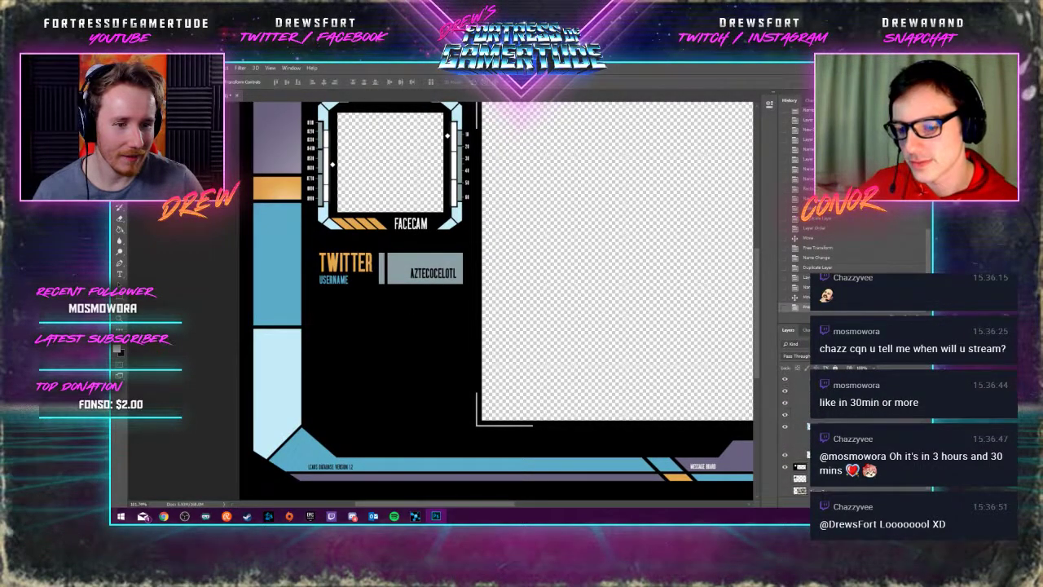
pyautogui.scroll(-3, 802, 441)
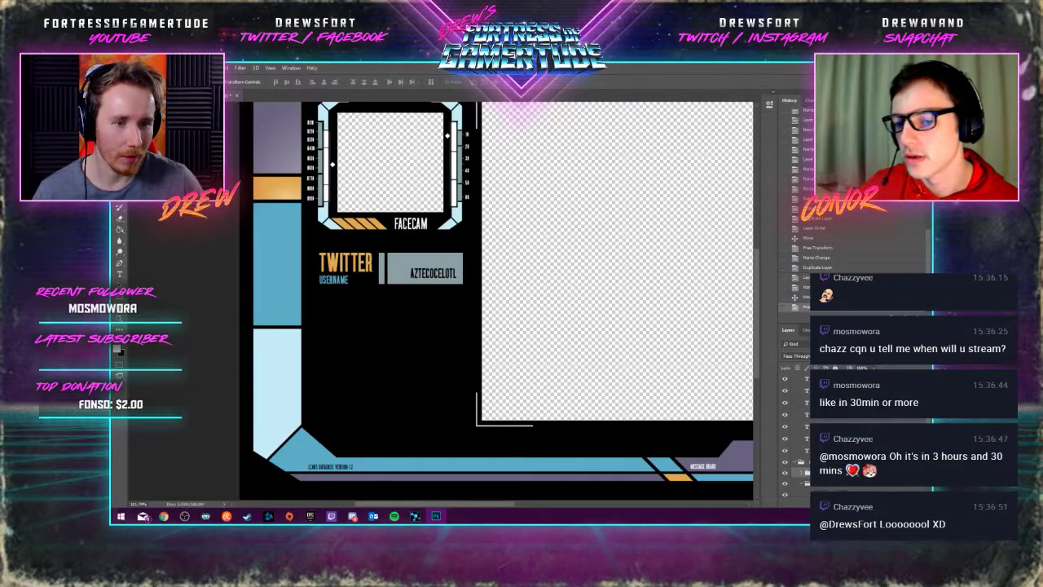
pyautogui.scroll(-3, 795, 432)
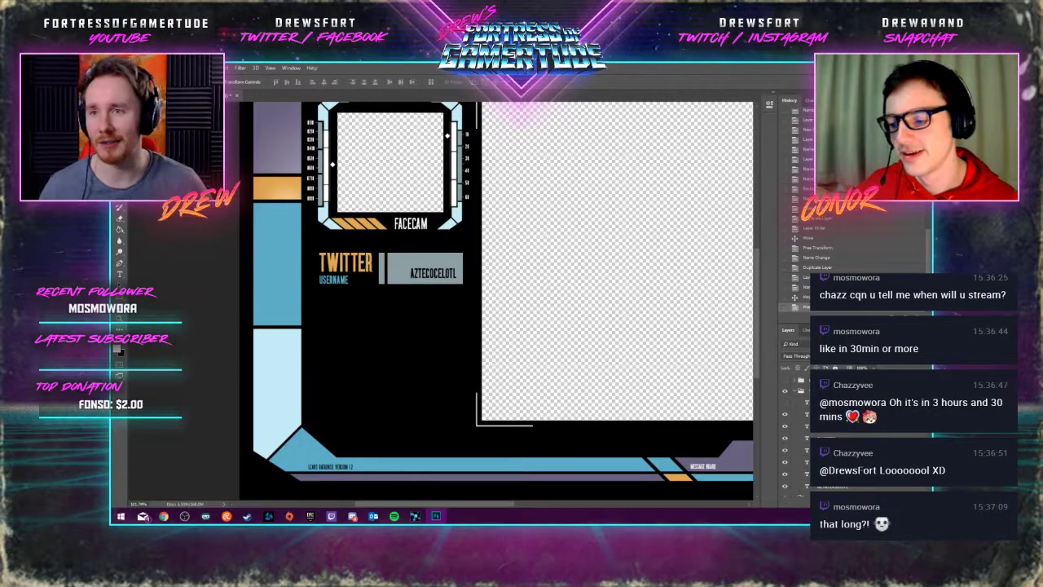
# Save the overlay document, then zoom and pan around the AZTECOCELOTL Twitter box
pyautogui.hotkey('alt', 'f')
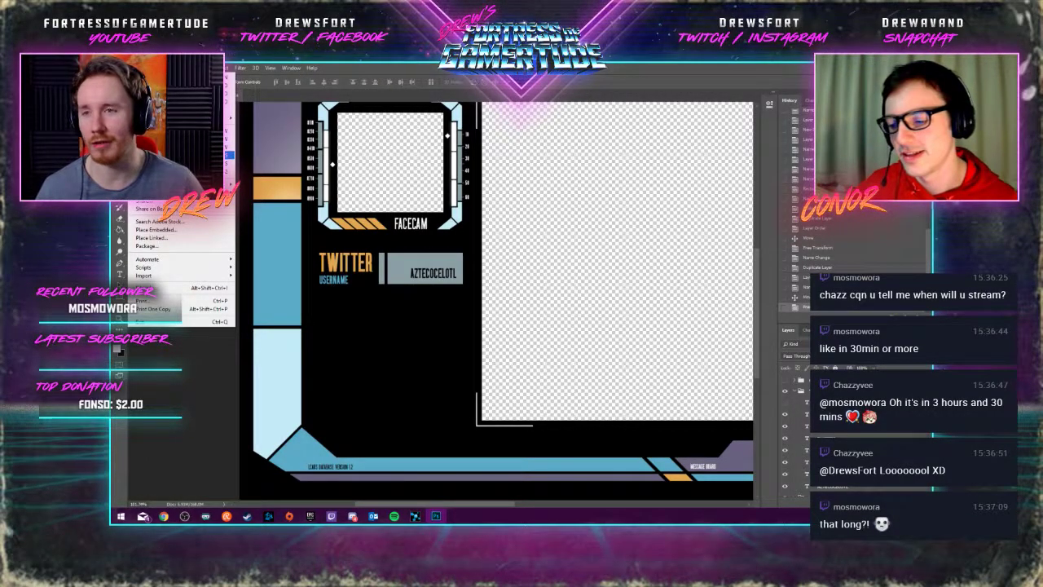
pyautogui.press('s')
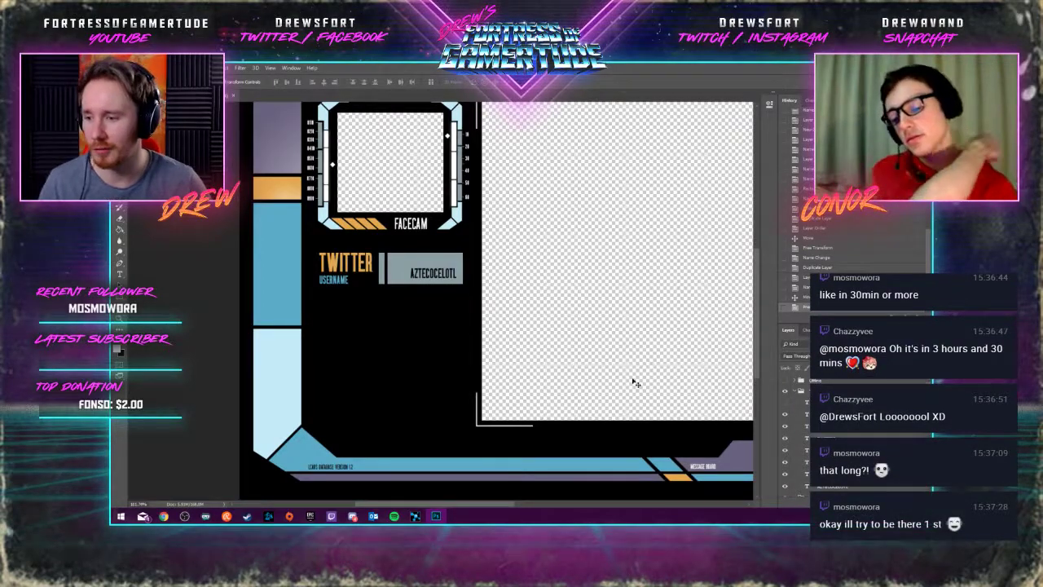
pyautogui.scroll(3, 388, 283)
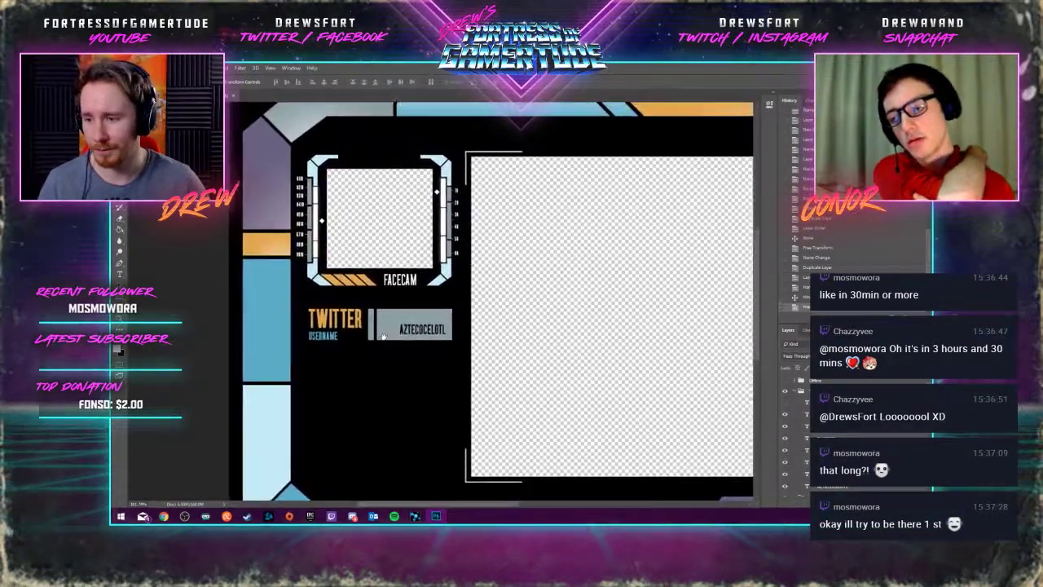
pyautogui.moveTo(354, 329); pyautogui.dragTo(373, 356)
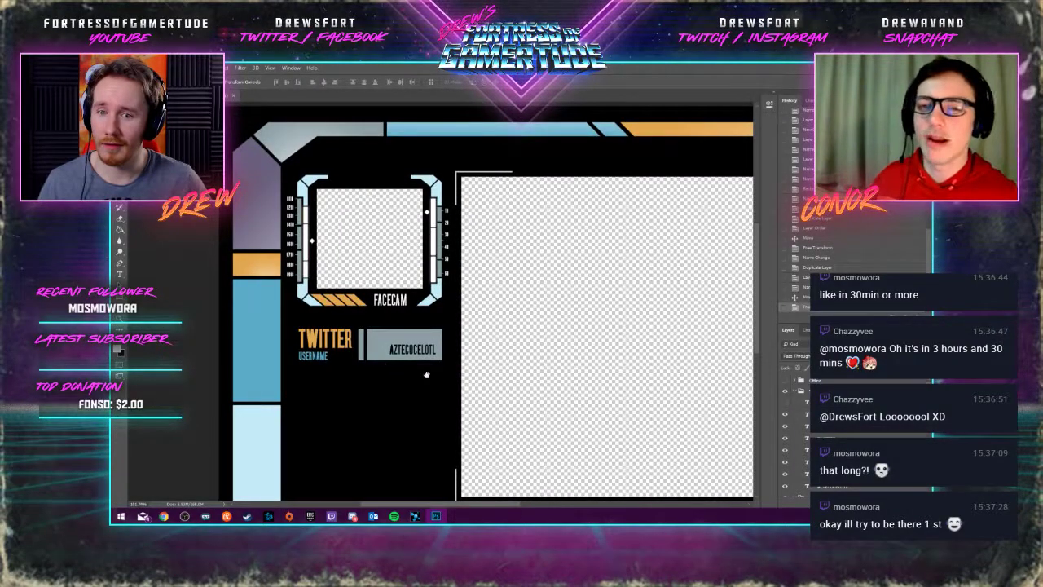
pyautogui.moveTo(427, 375); pyautogui.dragTo(368, 327)
pyautogui.scroll(3, 369, 334)
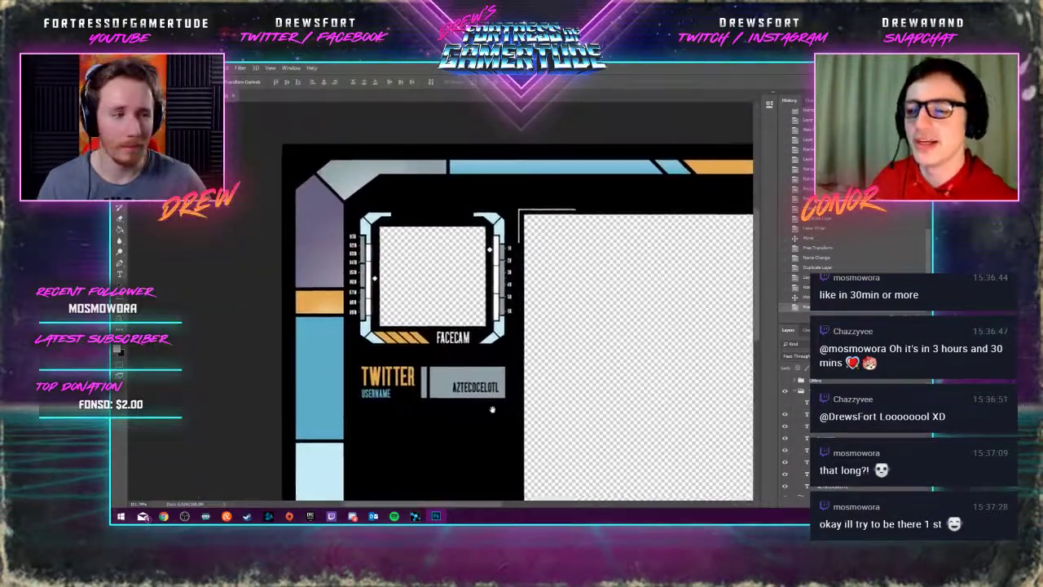
pyautogui.moveTo(493, 409); pyautogui.dragTo(414, 368)
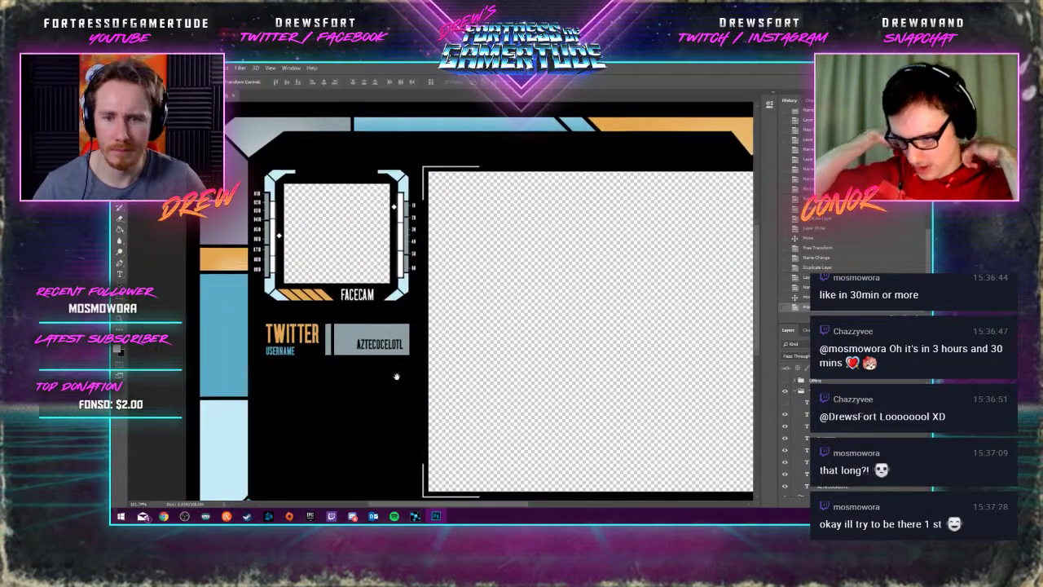